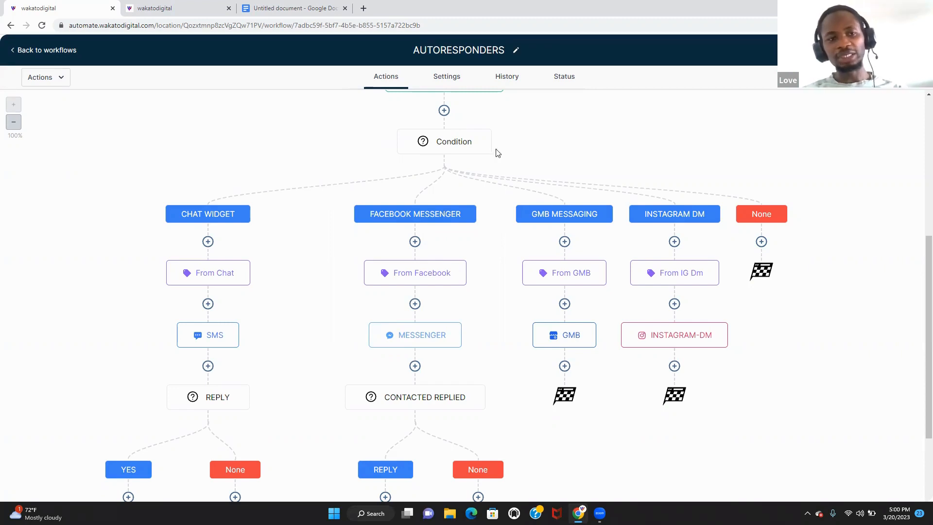
- Switch to the Google Docs tab showing the 'Must have workflows' planning note
click(310, 8)
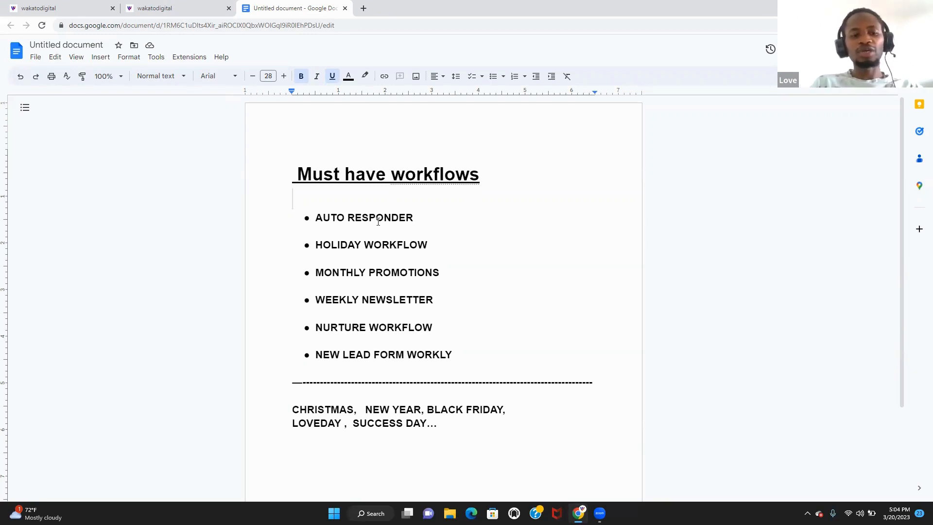
- In the second account, go from the Dashboard to the empty Automation Workflows list
click(187, 6)
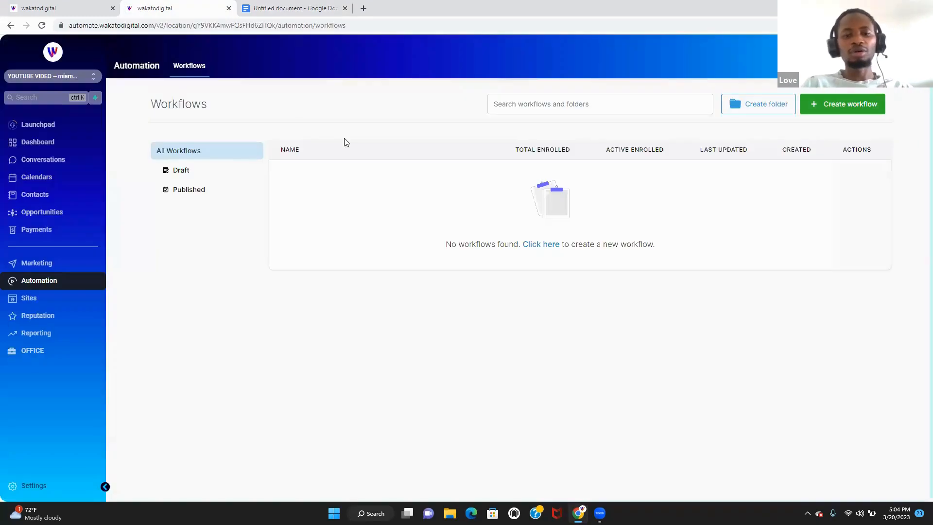
click(49, 146)
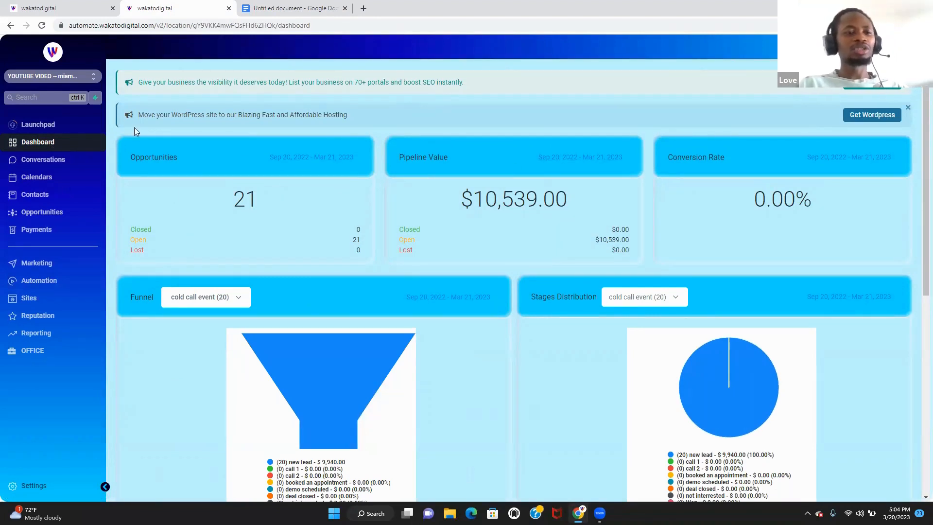
click(56, 282)
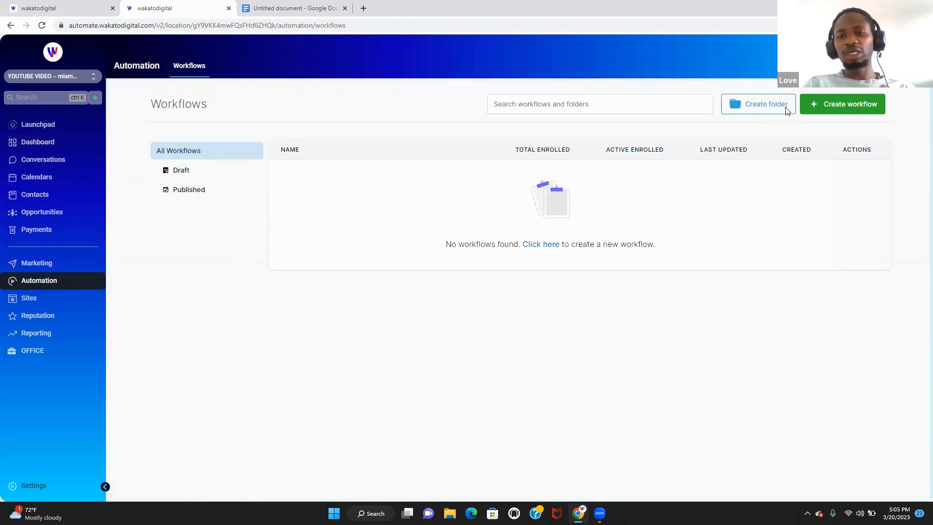
click(832, 112)
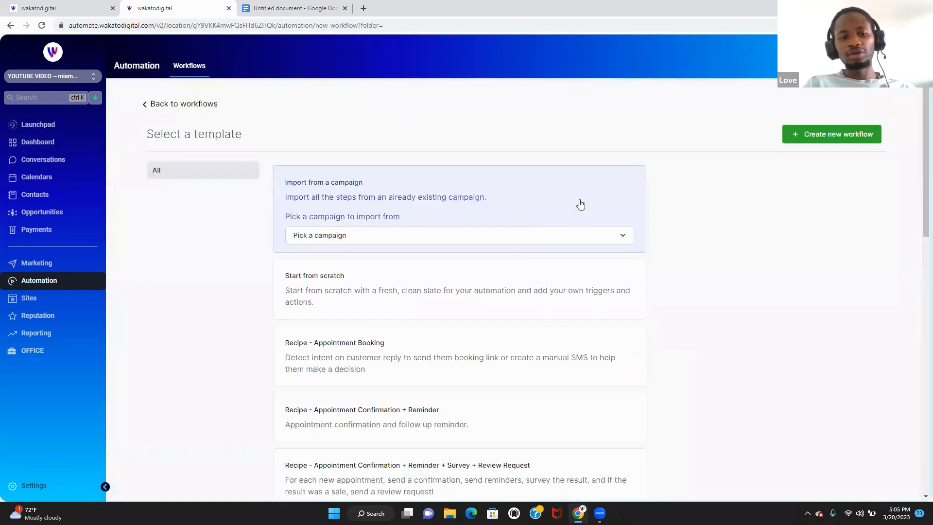
click(442, 279)
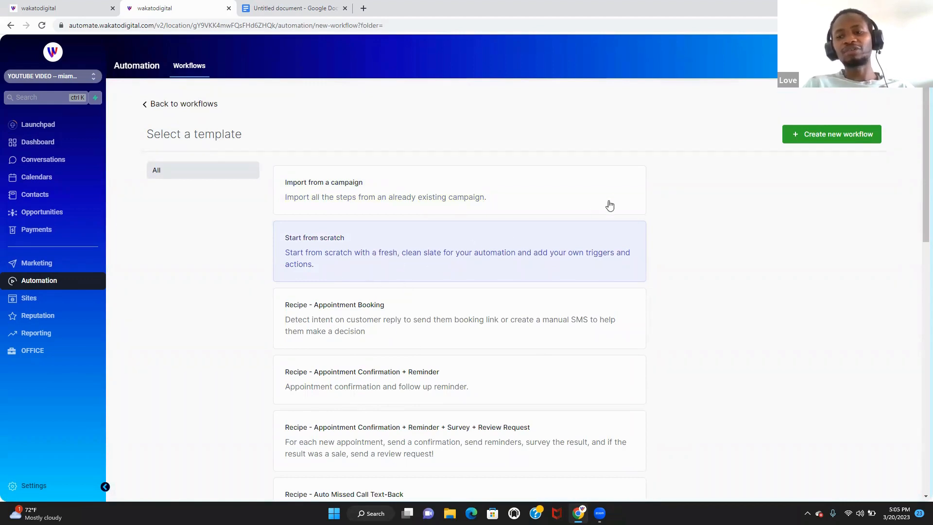
click(820, 140)
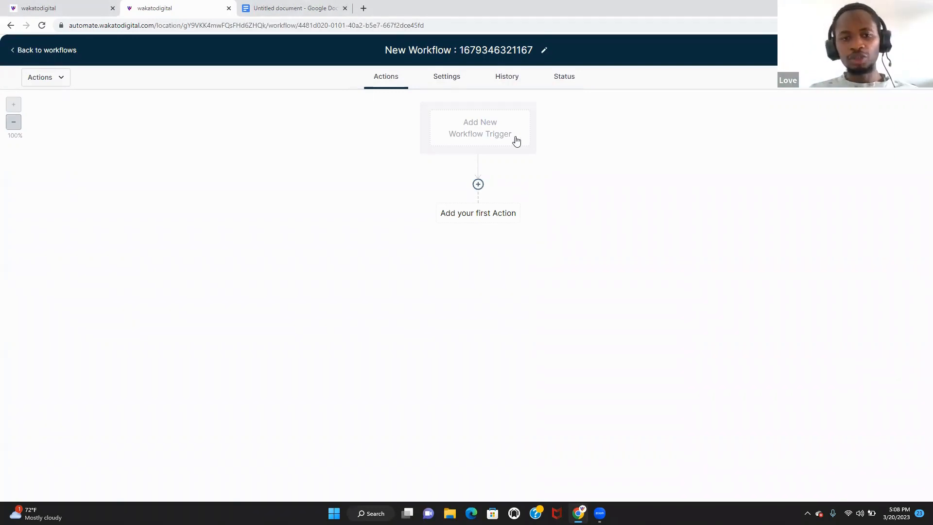
- Add a Customer Replied trigger filtered to Reply channel Facebook Messenger
click(489, 137)
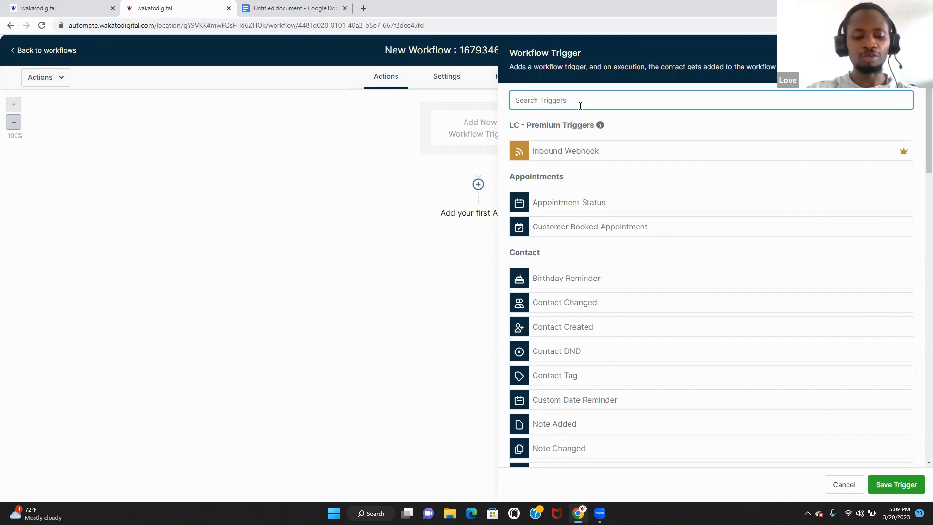
text(cu)
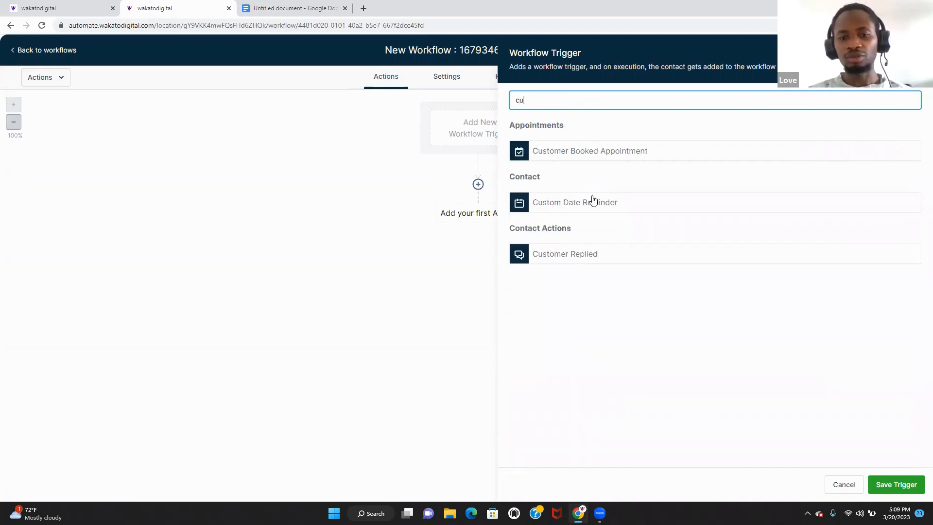
click(590, 256)
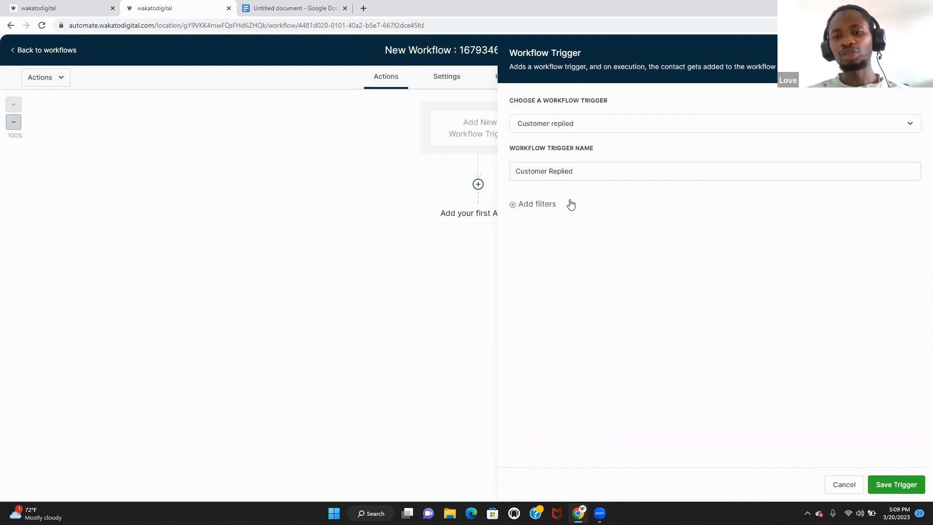
click(547, 203)
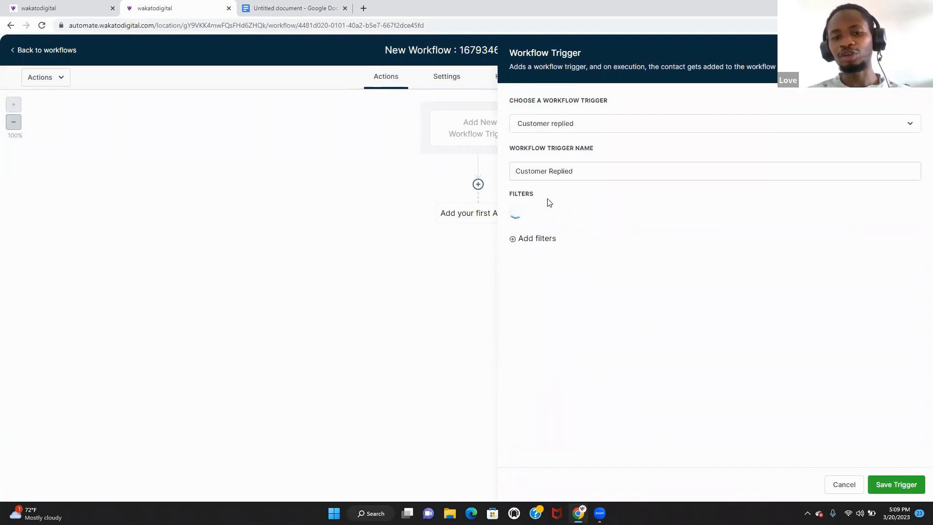
click(552, 221)
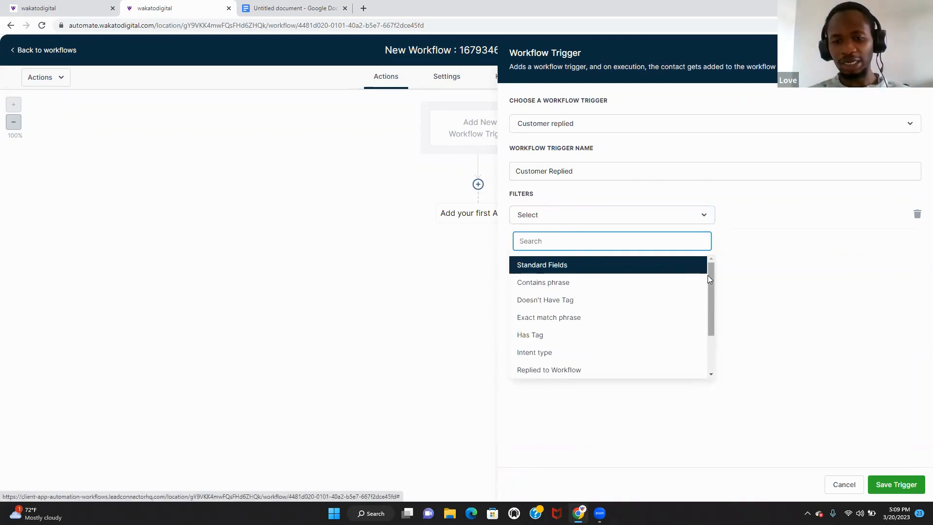
drag(707, 291, 702, 335)
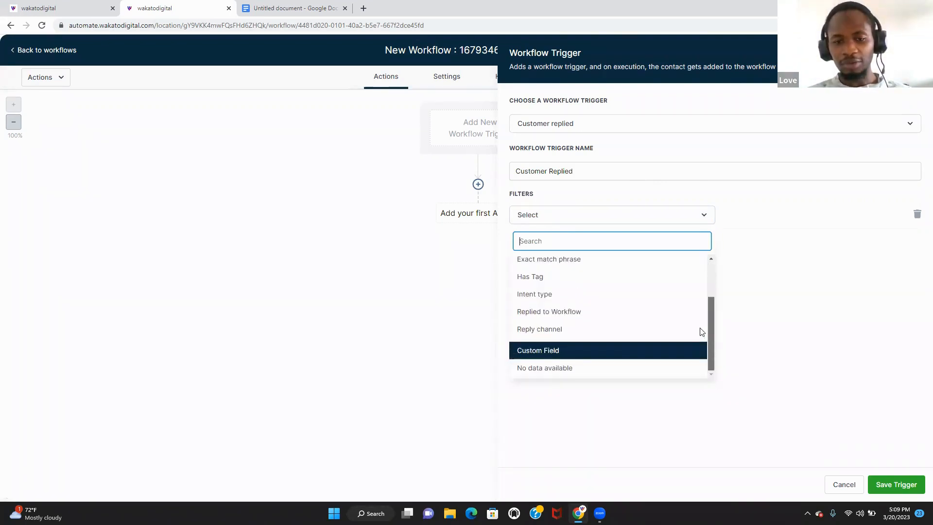
click(646, 329)
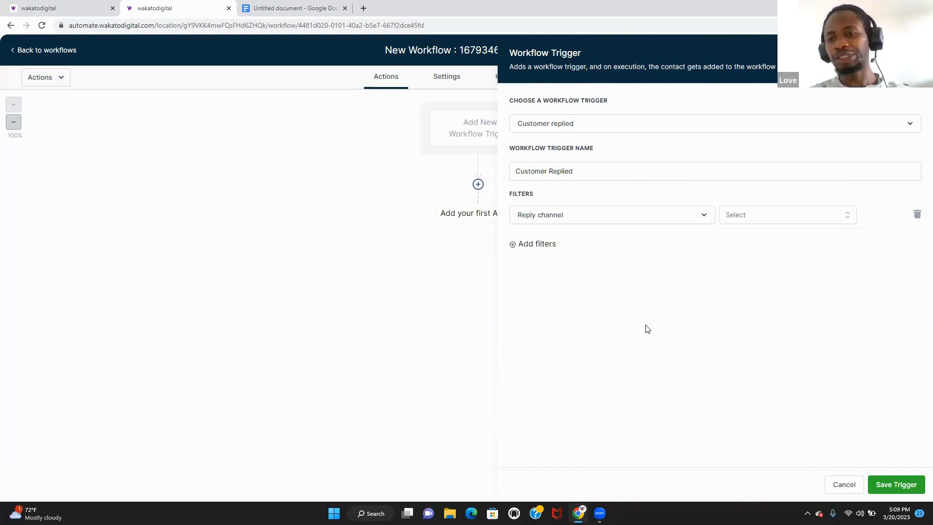
click(770, 221)
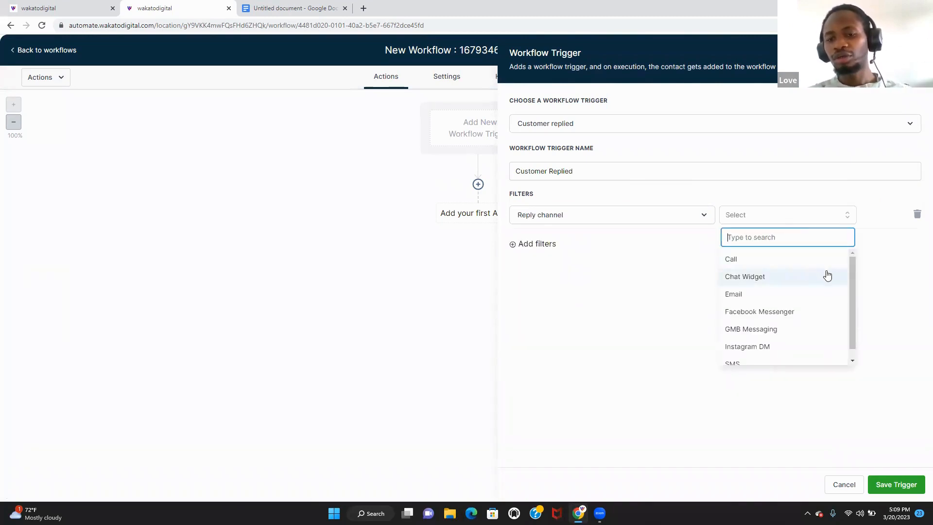
click(816, 315)
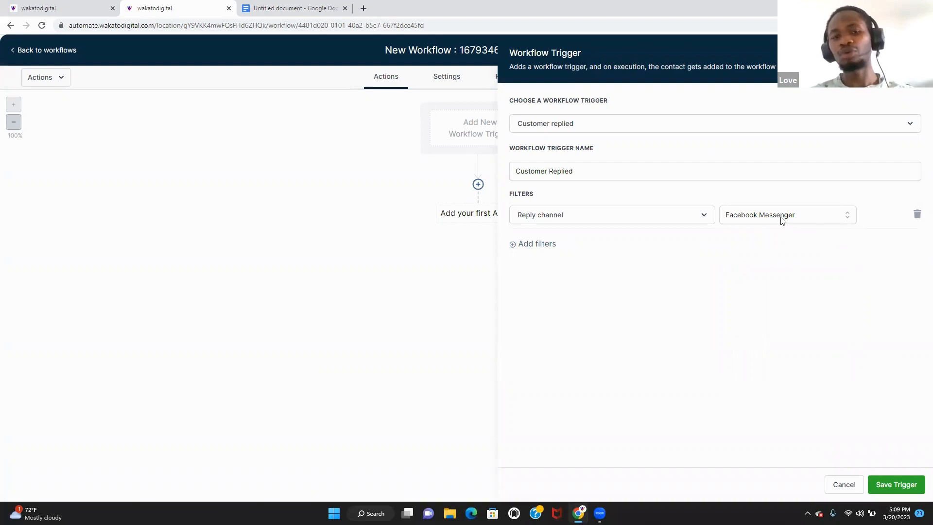
- Name the trigger 'Facebook Messenger' and save it
drag(602, 175, 534, 171)
key(ctrl+a)
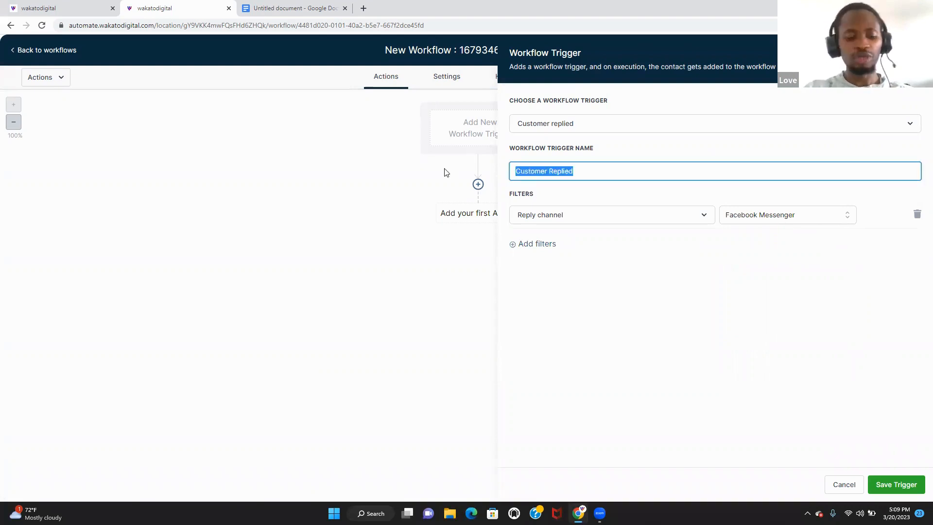
text(facebook)
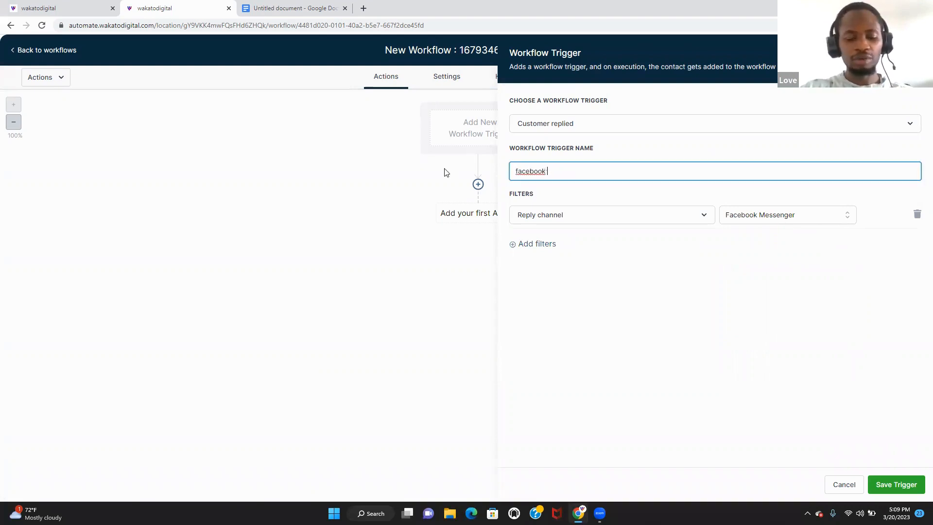
key(BackSpace)
key(BackSpace)
key(BackSpace)
key(BackSpace)
key(BackSpace)
key(BackSpace)
key(BackSpace)
key(BackSpace)
text(Fa)
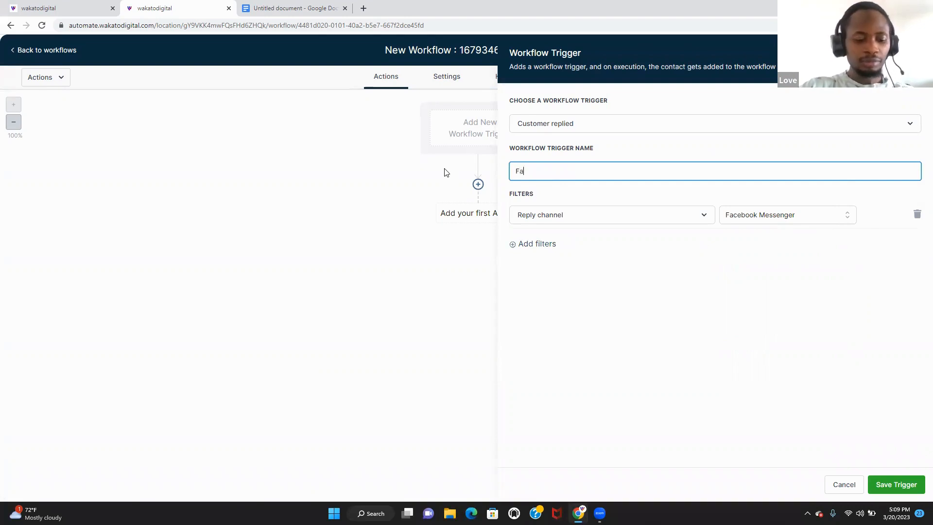
text(cebook Me)
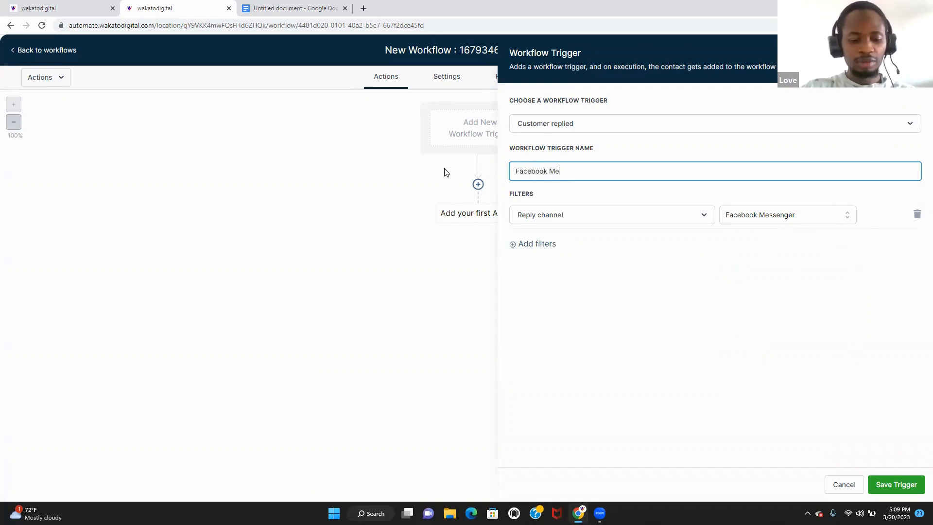
text(ssenger)
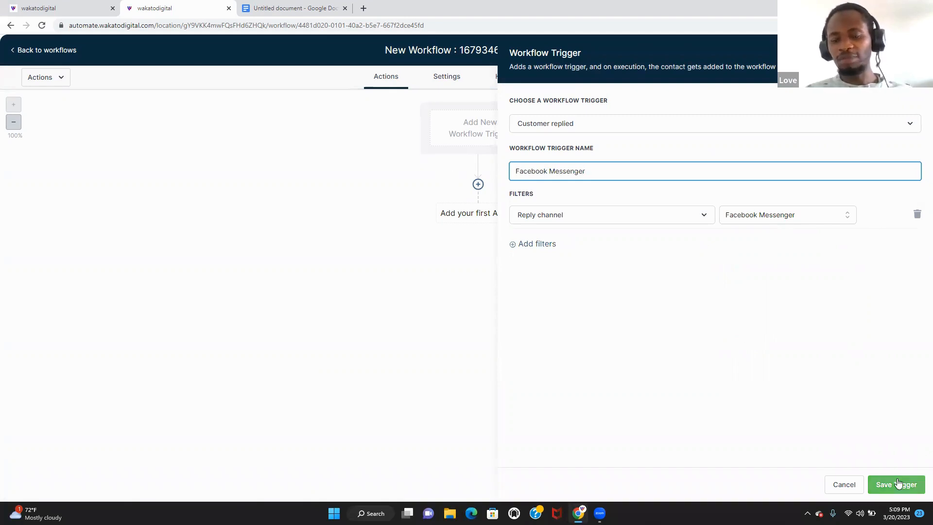
click(915, 480)
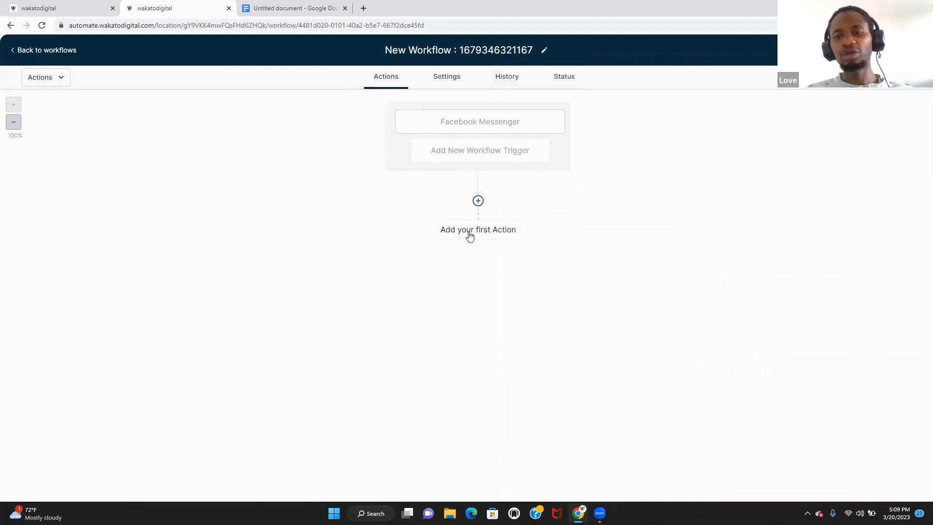
- Add a second Customer Replied trigger filtered to Reply channel GMB Messaging
click(497, 157)
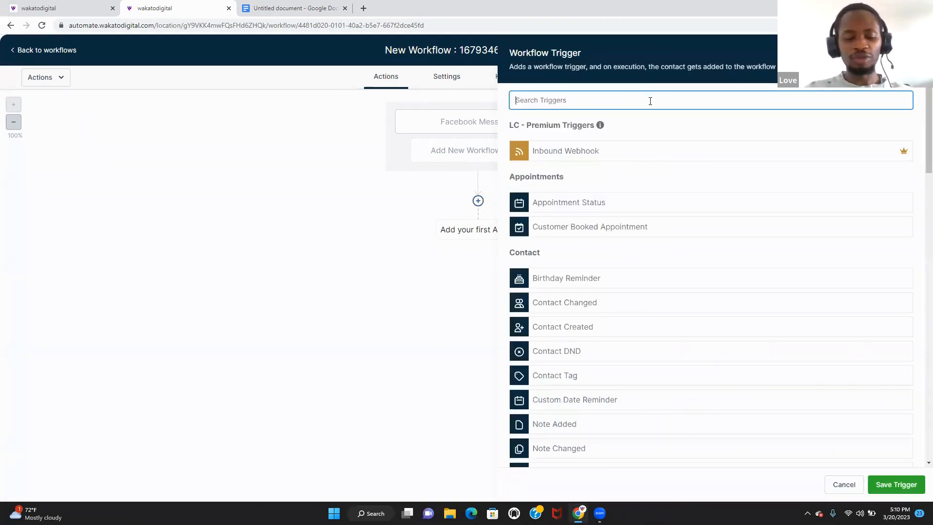
text(cus)
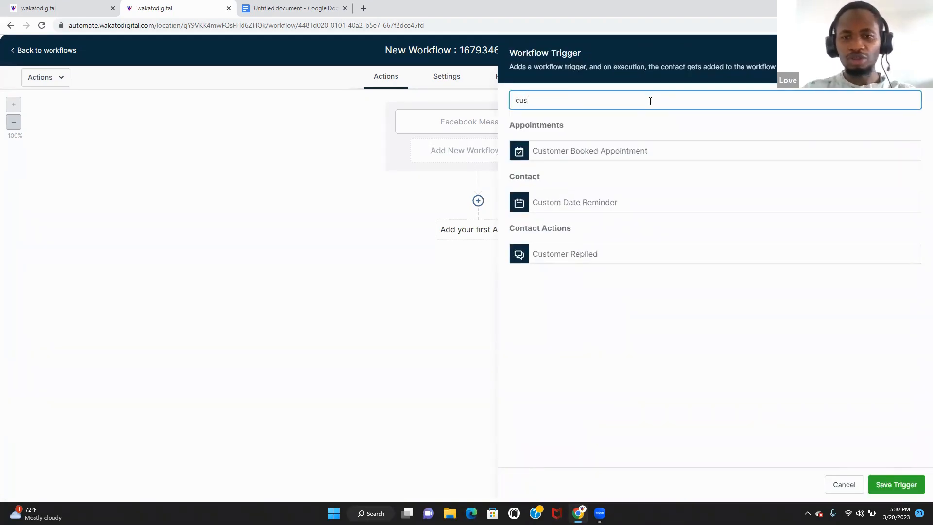
click(608, 256)
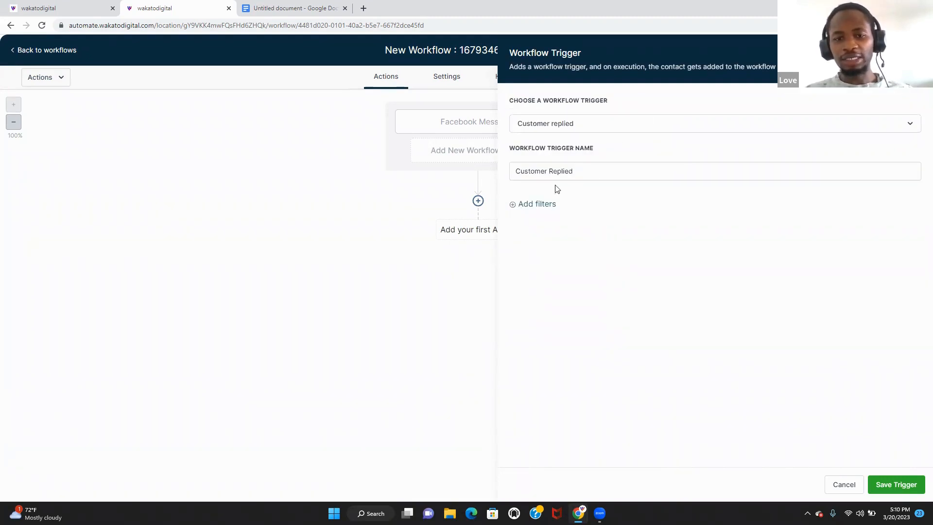
click(546, 204)
click(561, 220)
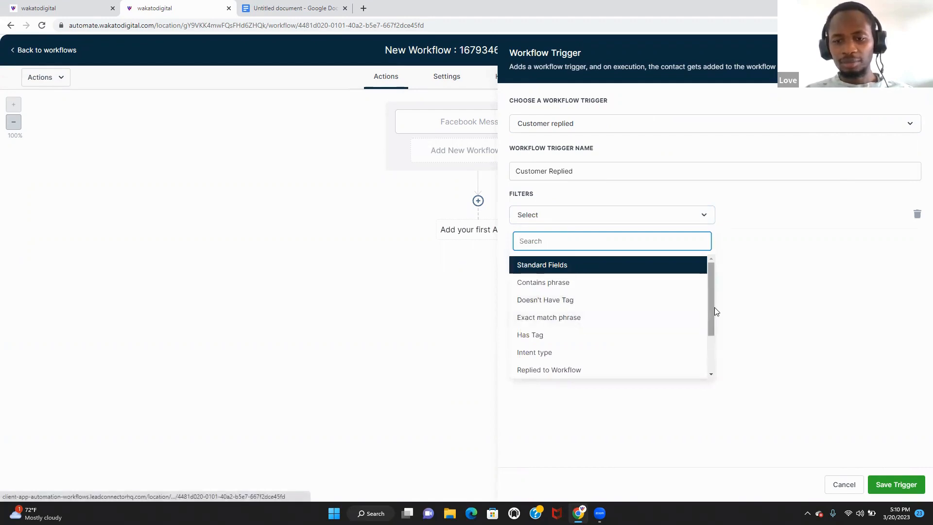
drag(712, 313, 711, 354)
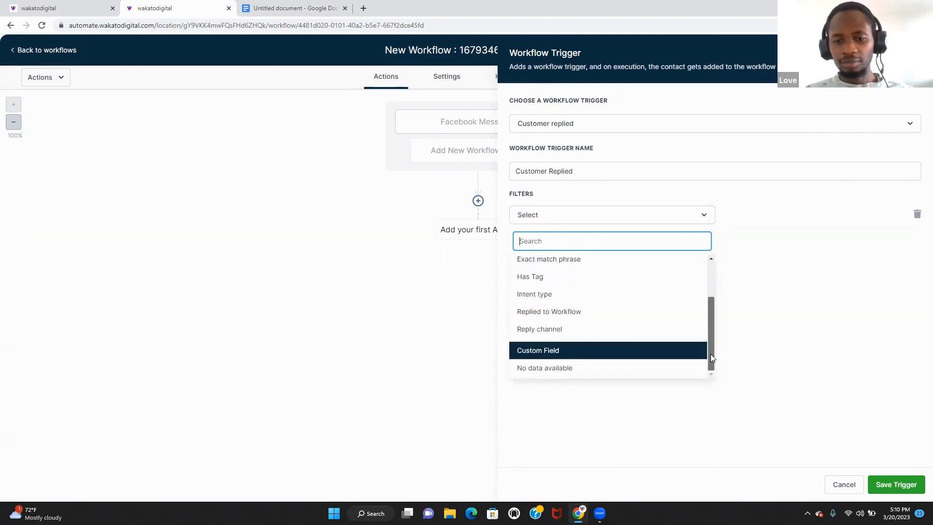
click(621, 331)
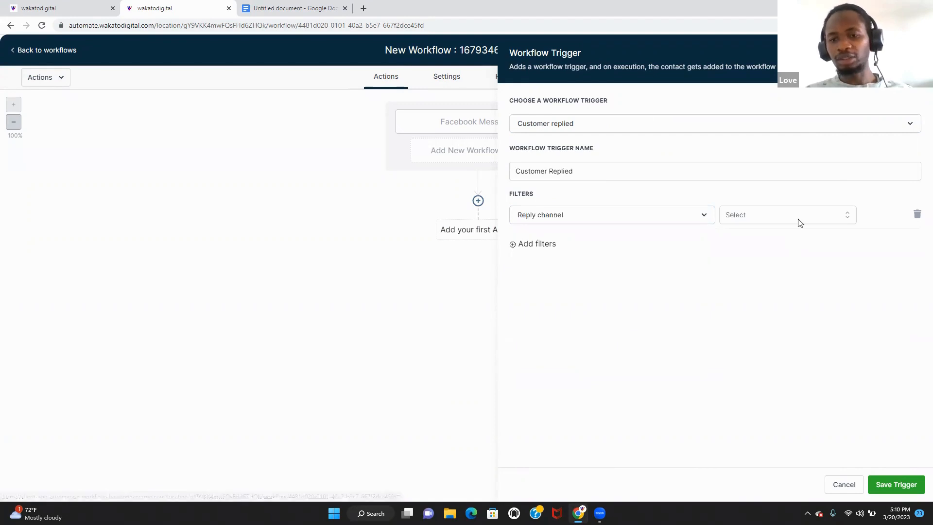
click(797, 218)
click(797, 218)
click(797, 217)
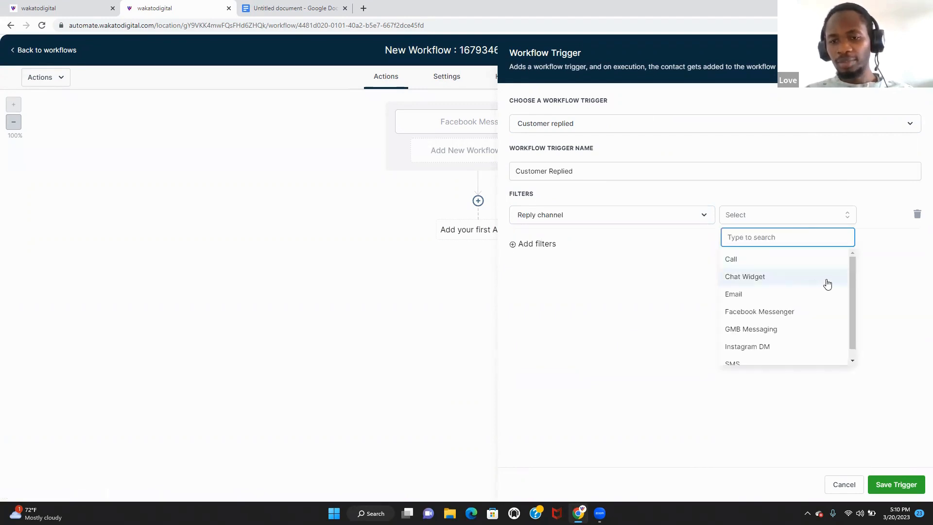
click(830, 335)
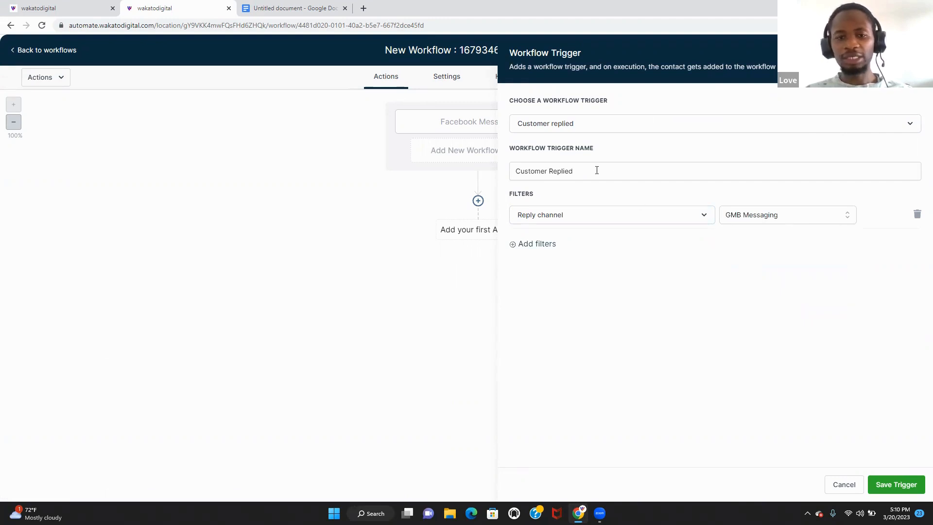
- Rename this trigger 'Gmb Messaging' and save it
drag(595, 171, 416, 187)
text(ging)
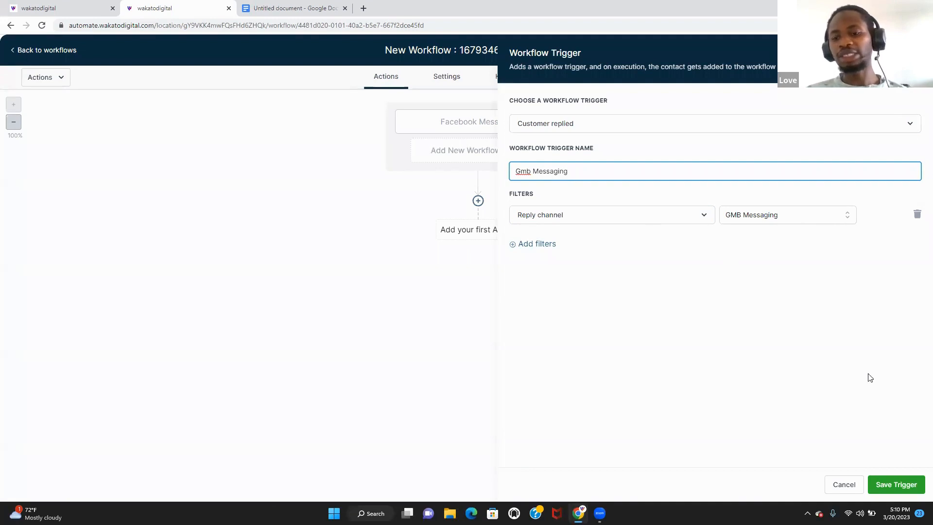
click(913, 493)
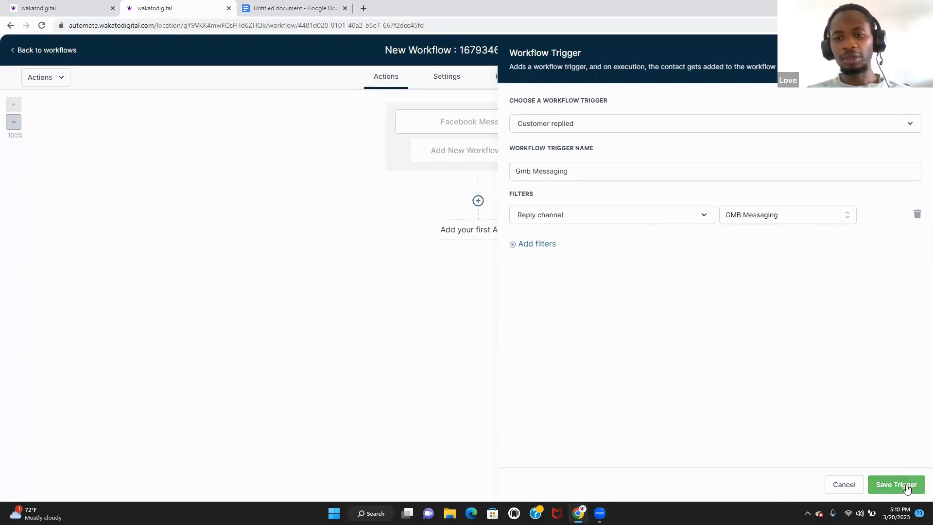
- Add a third Customer Replied trigger filtered to Reply channel Instagram DM
click(493, 161)
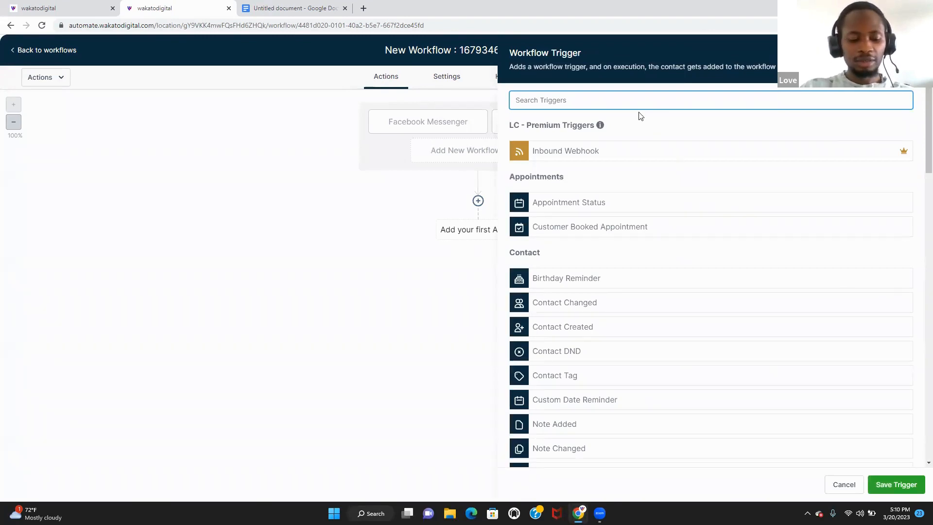
text(cus)
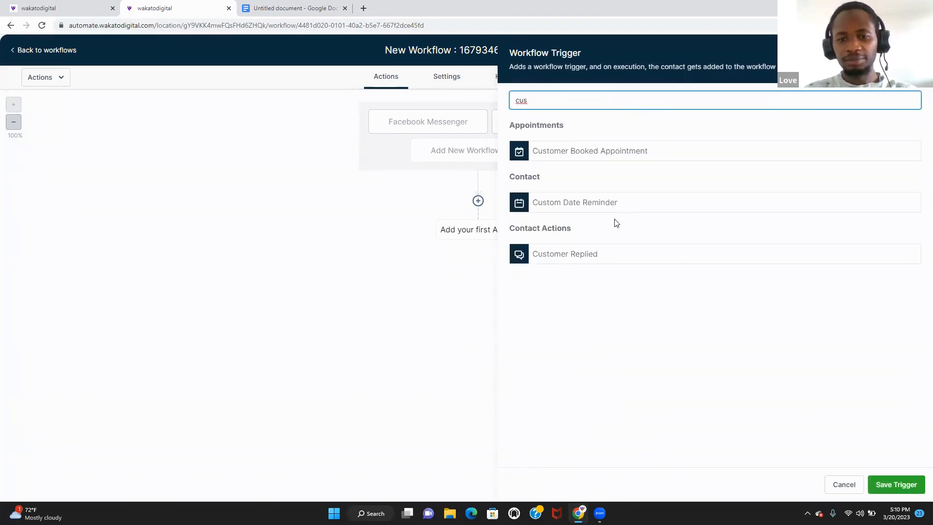
click(611, 253)
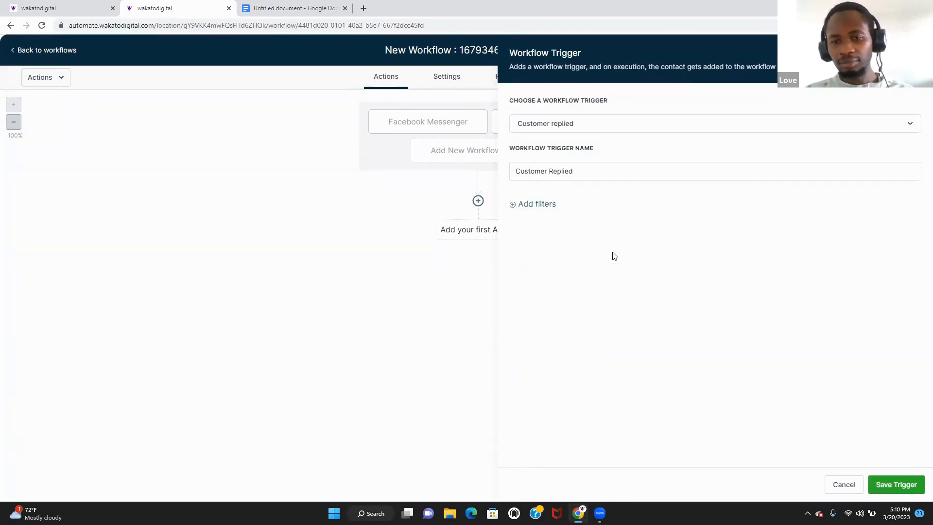
click(544, 203)
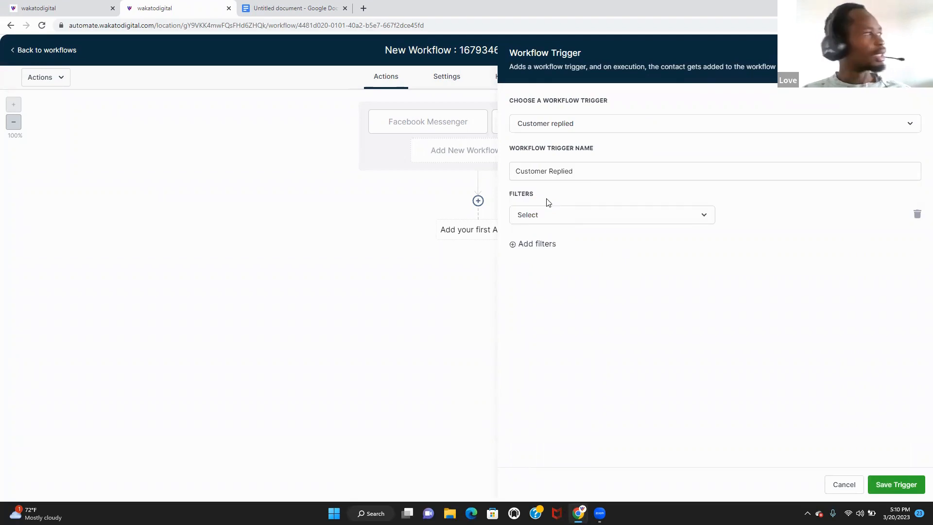
click(653, 212)
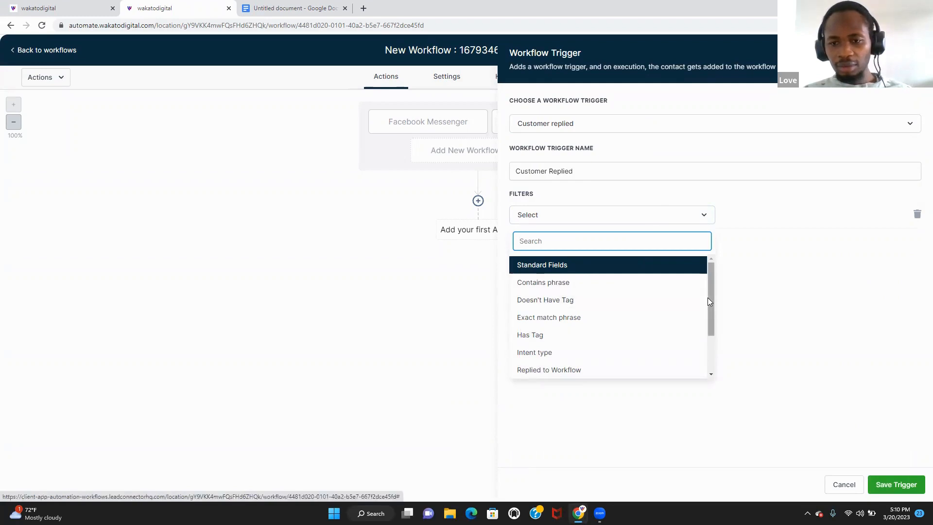
scroll(707, 301, down, 3)
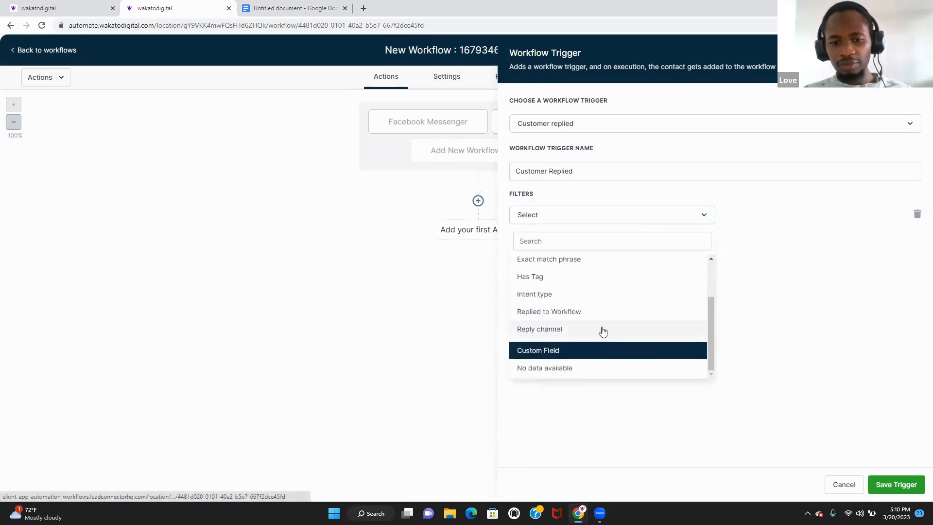
click(602, 330)
click(758, 214)
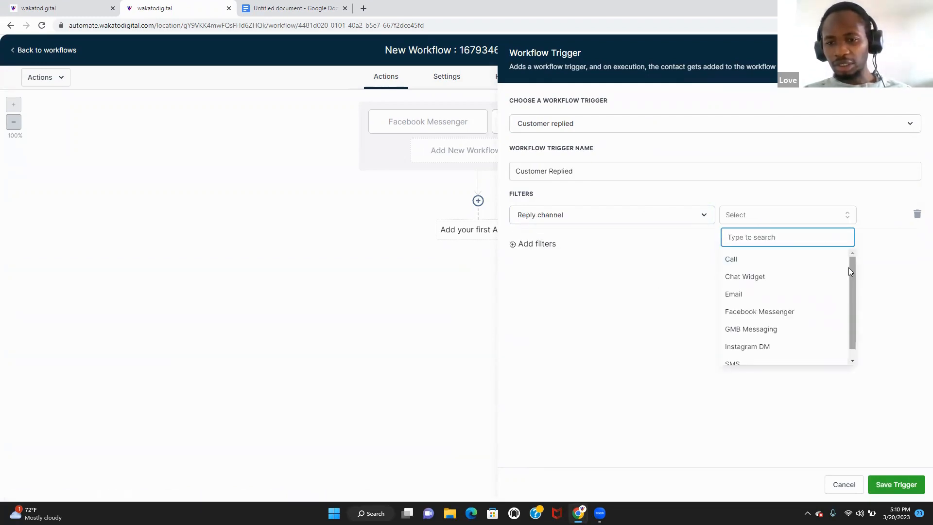
drag(851, 272, 849, 292)
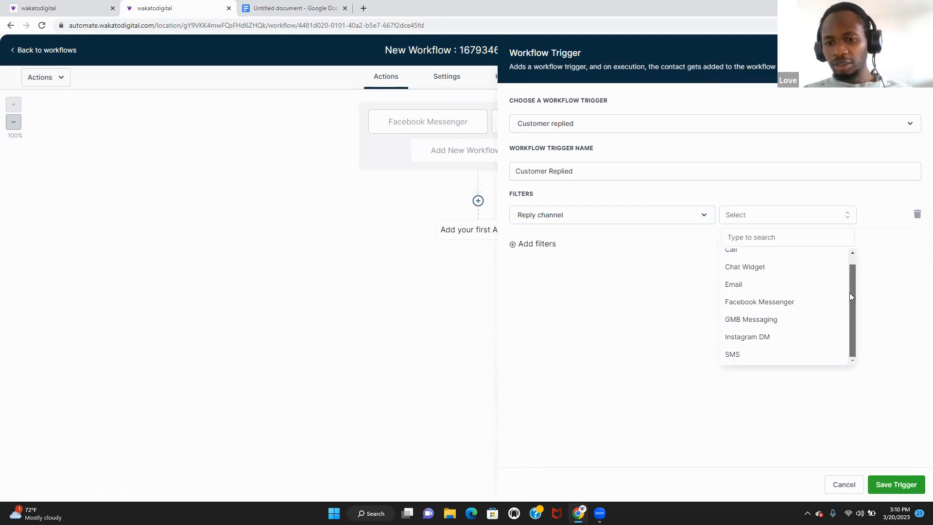
click(787, 337)
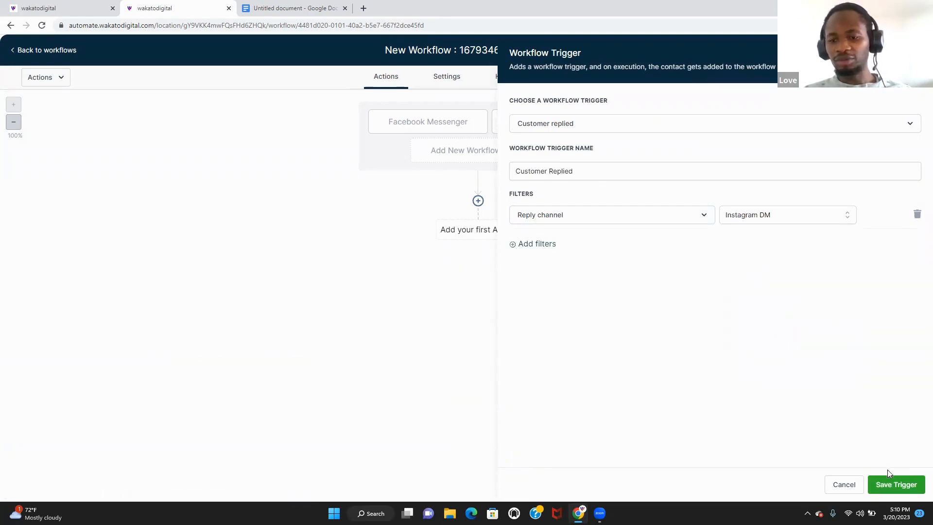
- Rename this trigger 'Instgram' and save it
click(633, 175)
key(ctrl+a)
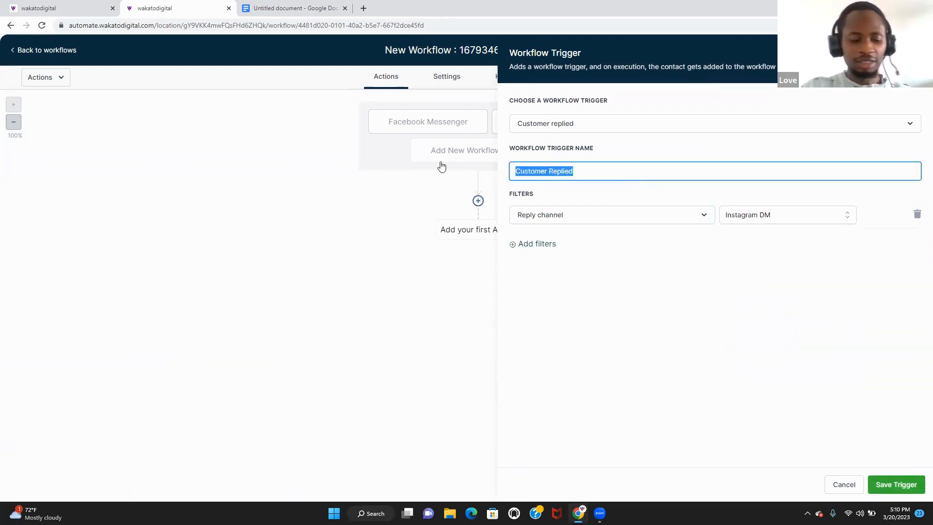
key(BackSpace)
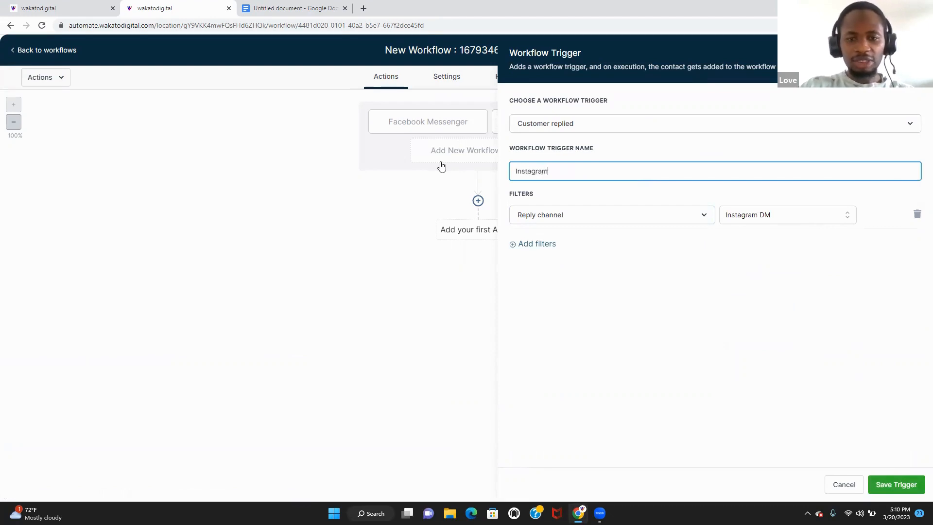
key(BackSpace)
key(BackSpace)
key(BackSpace)
key(BackSpace)
key(BackSpace)
key(BackSpace)
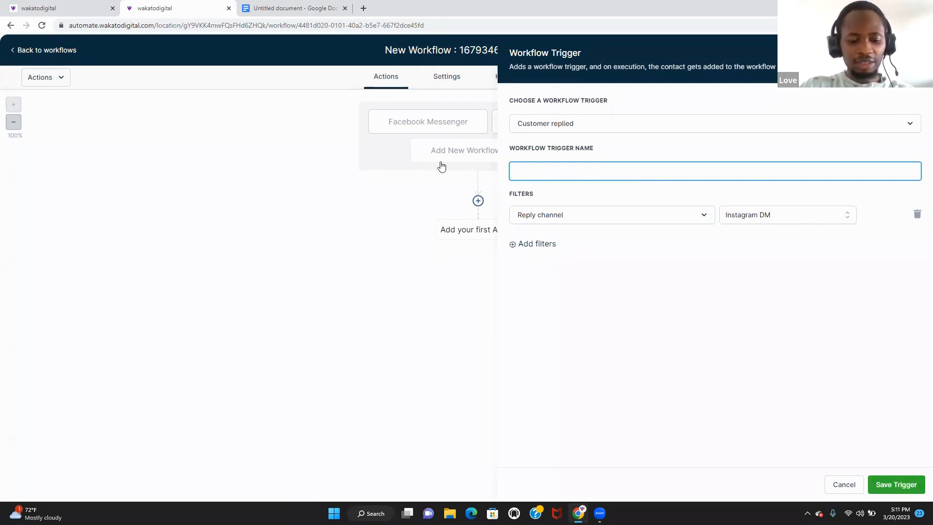
text(Instgr)
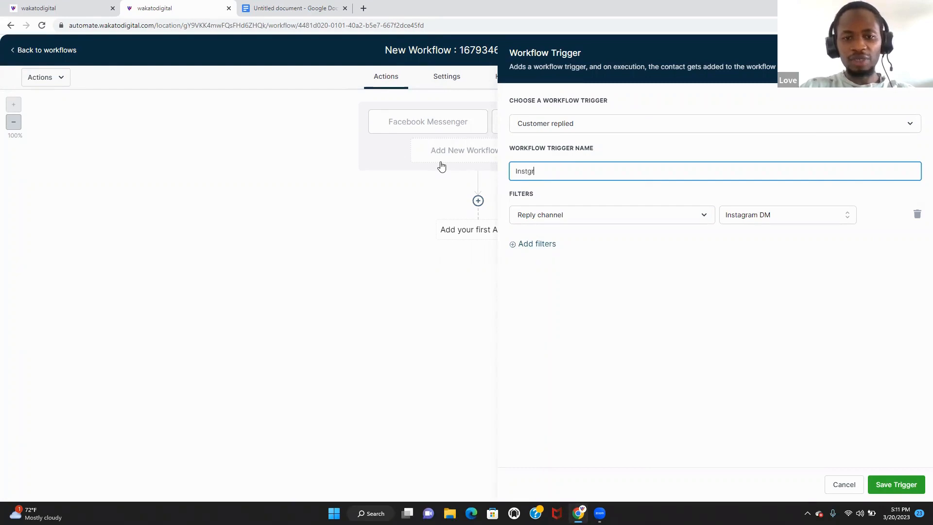
text(am)
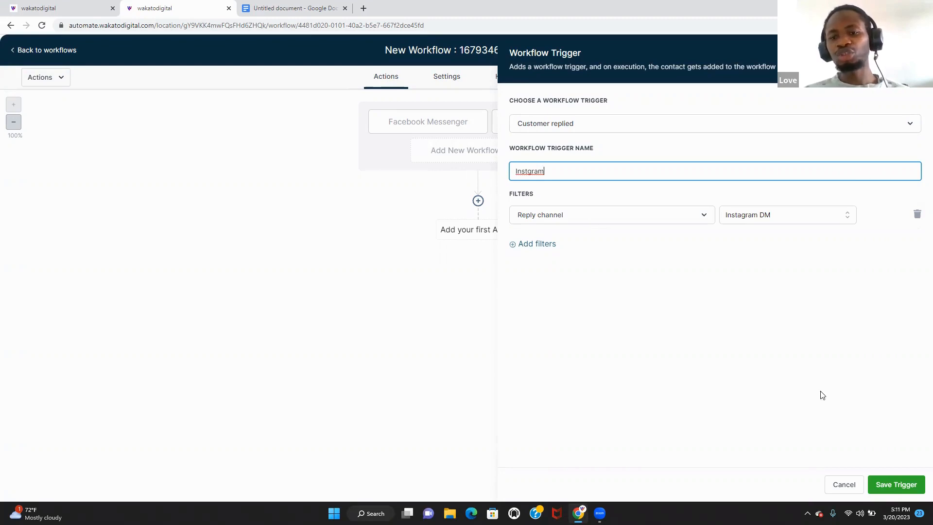
click(889, 486)
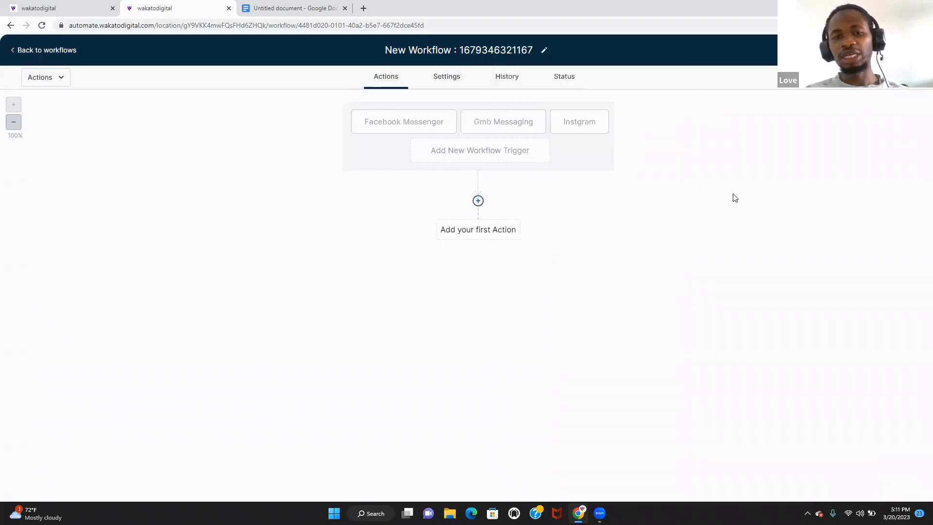
- Add a fourth workflow trigger of type Customer Replied
click(517, 151)
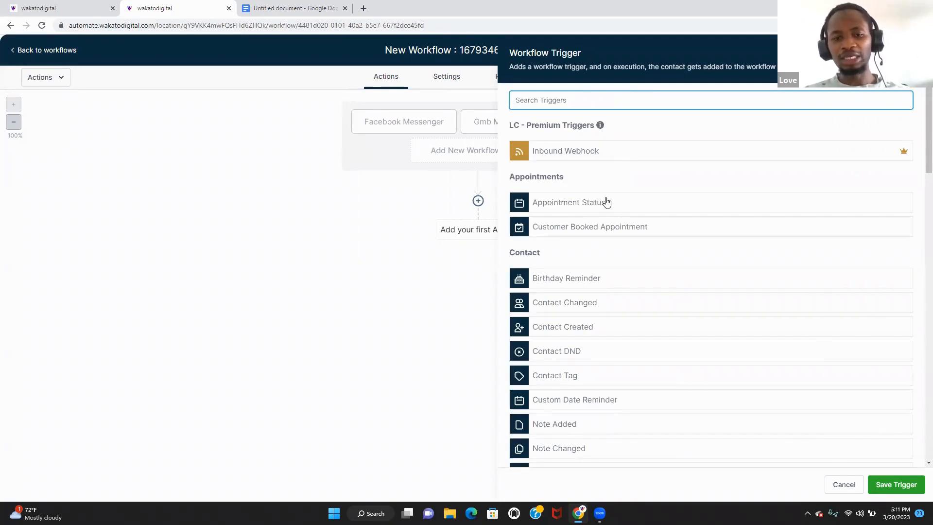
text(custo)
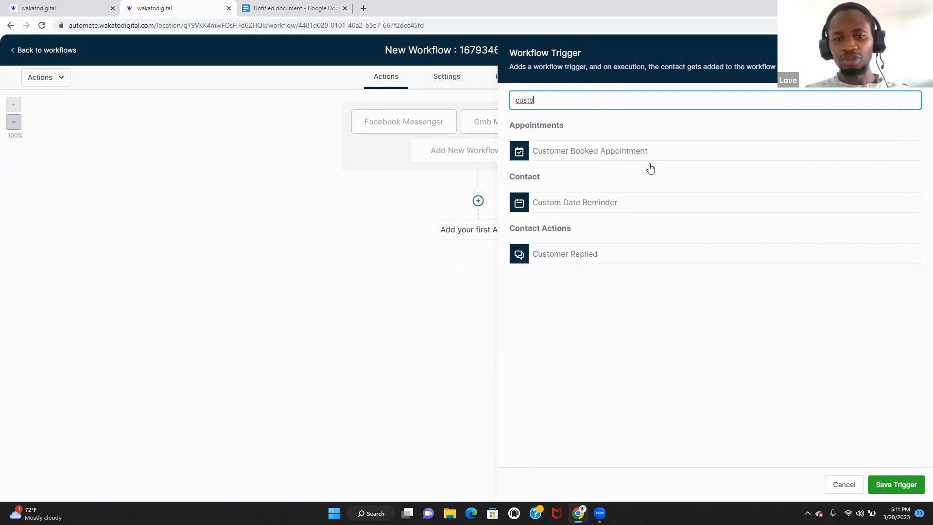
click(602, 254)
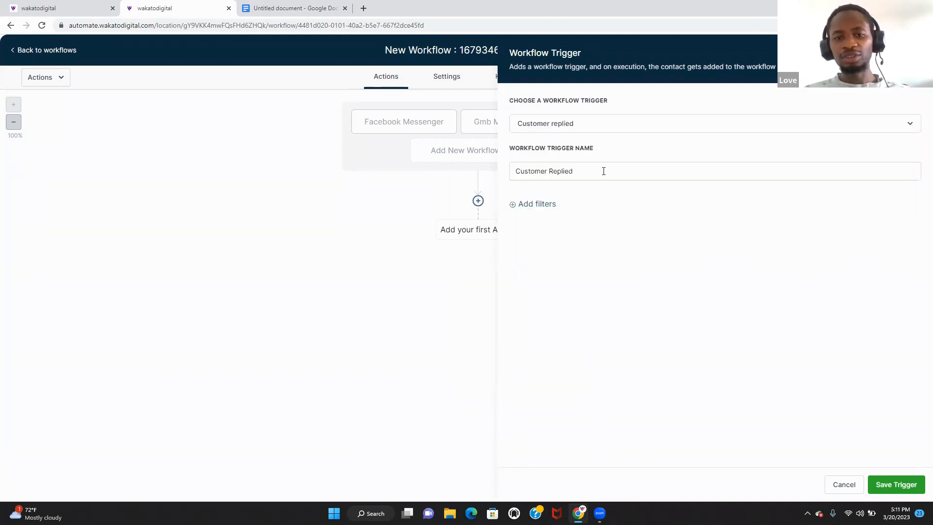
click(656, 168)
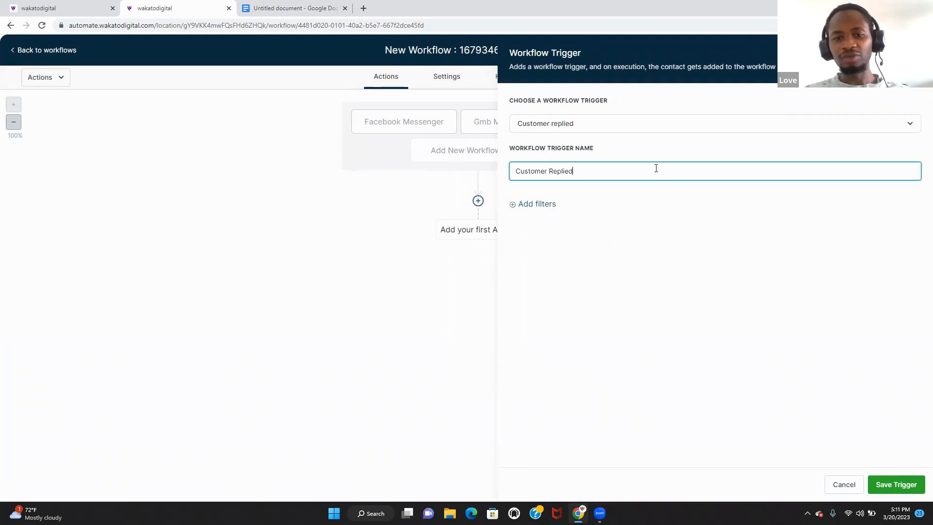
- Filter the fourth trigger to Reply channel Chat Widget and save it
click(537, 204)
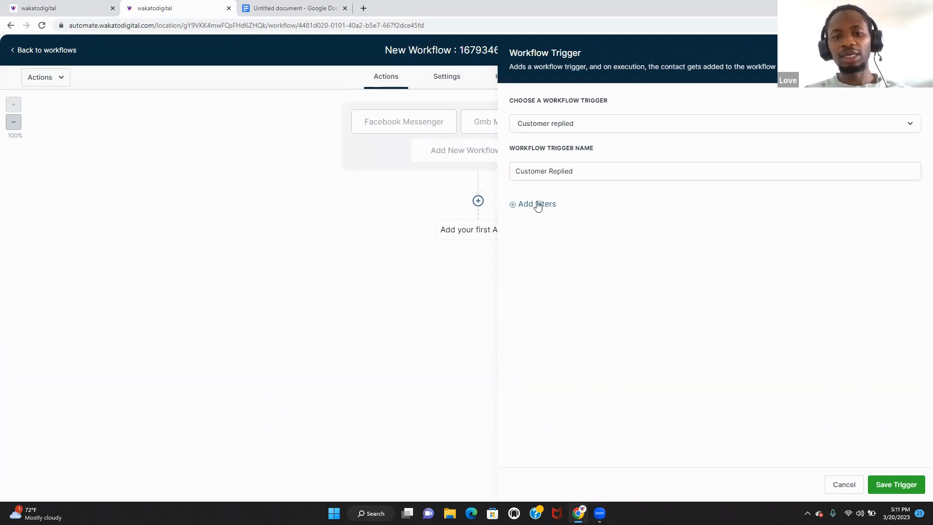
click(577, 221)
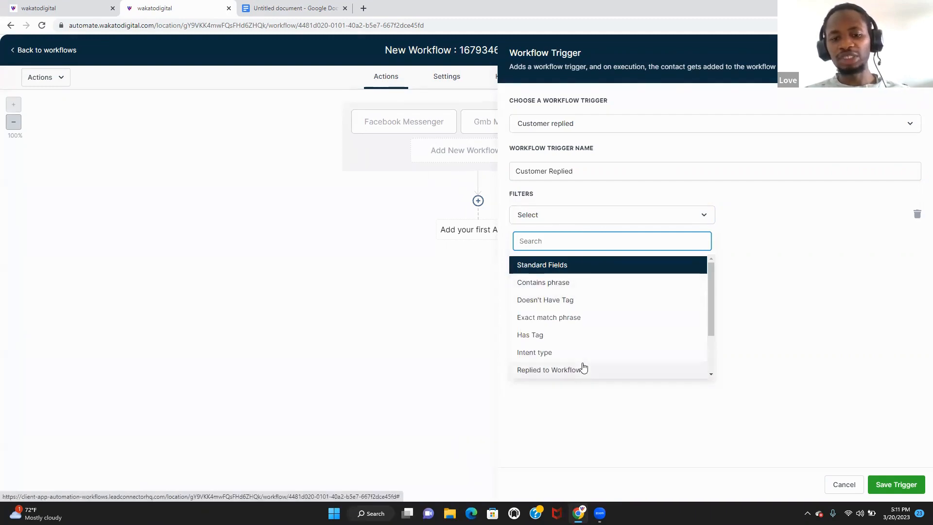
drag(712, 302, 708, 333)
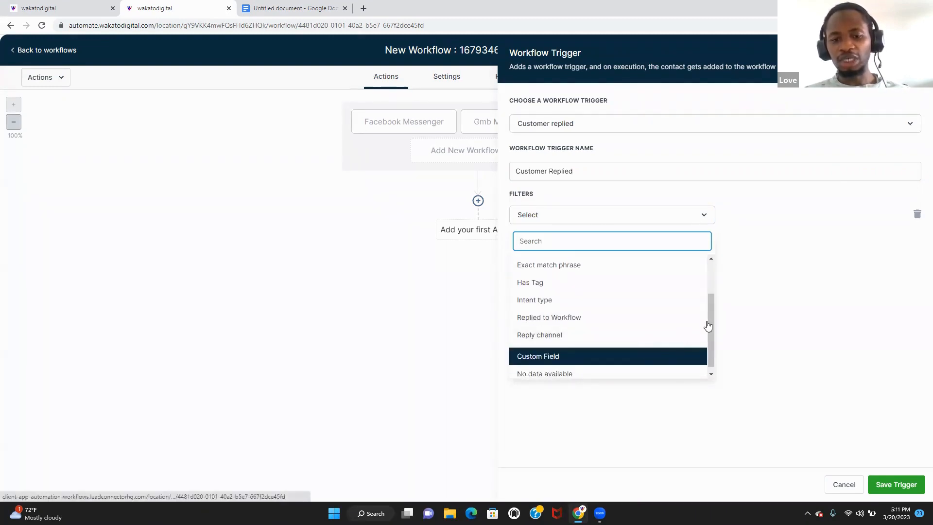
click(610, 338)
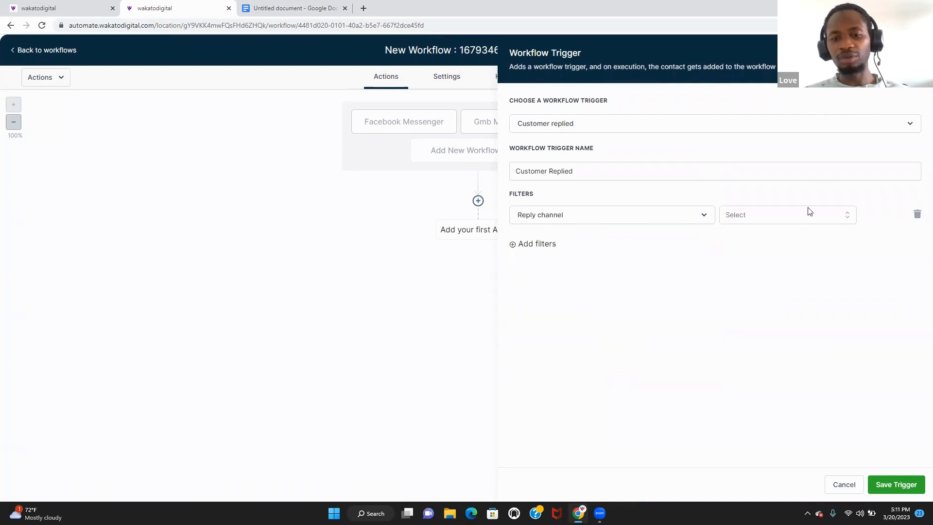
click(809, 211)
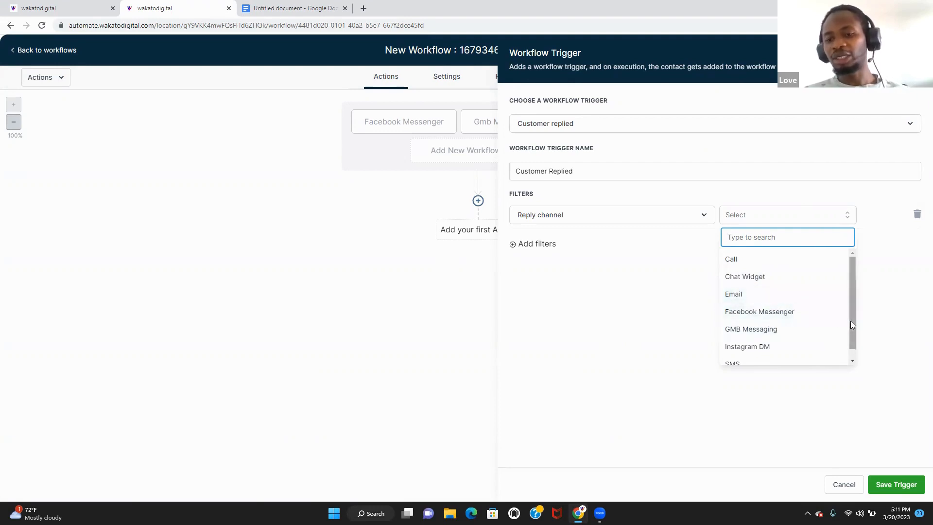
drag(850, 324, 846, 350)
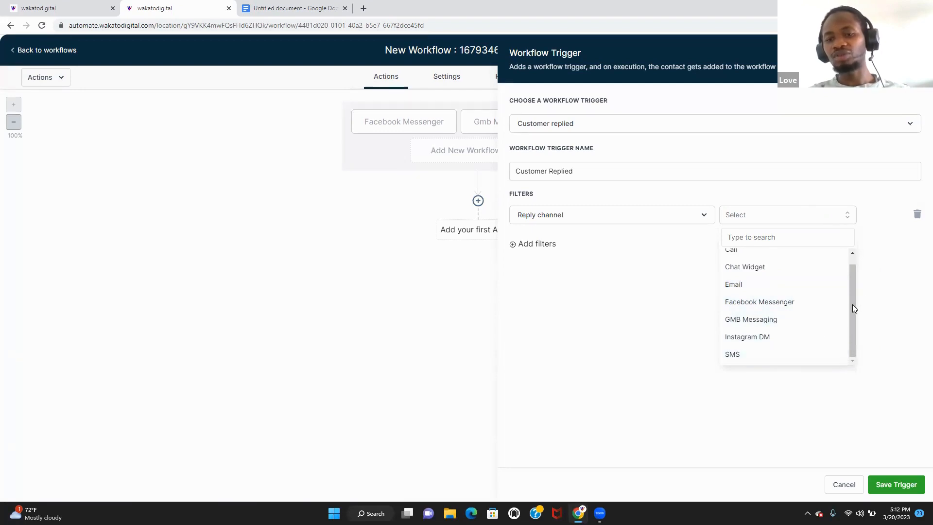
drag(853, 308, 851, 254)
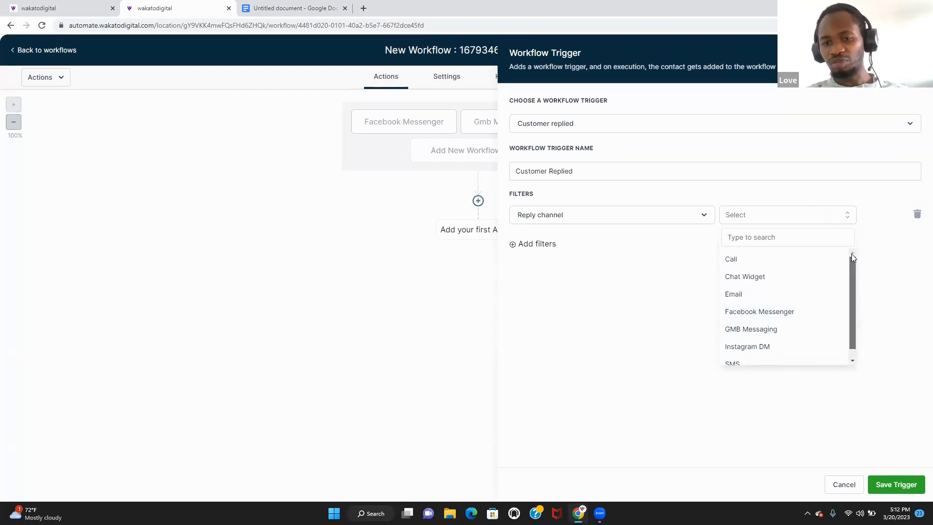
click(789, 277)
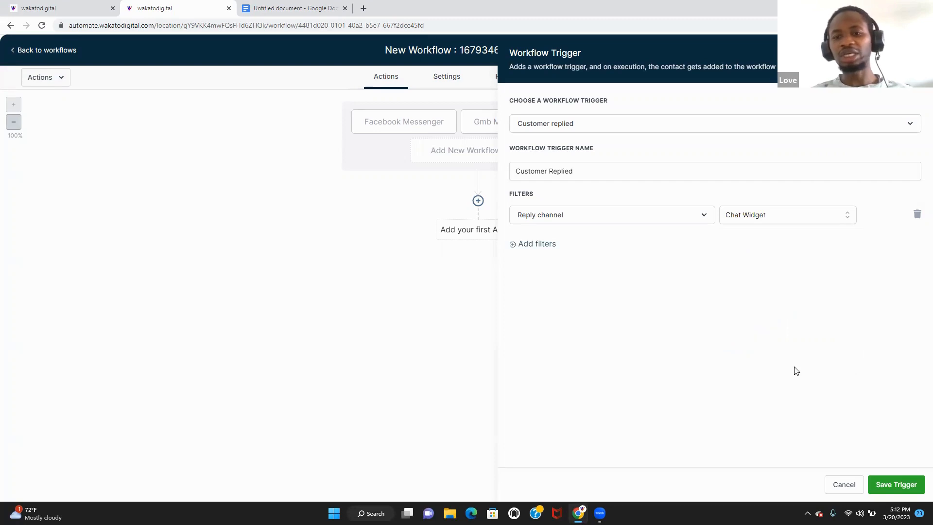
click(896, 484)
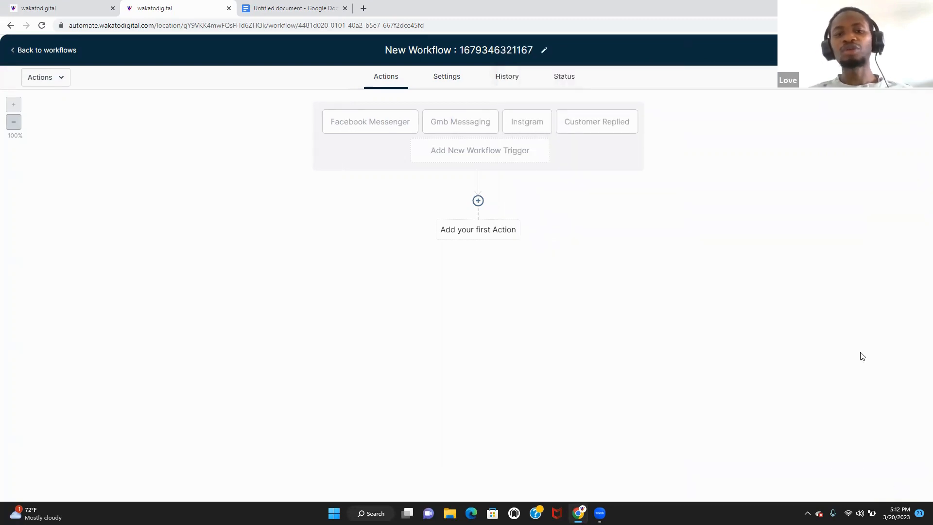
- Rename the Customer Replied trigger to 'chat widget' and save it
click(571, 132)
drag(585, 170, 446, 196)
text(ch)
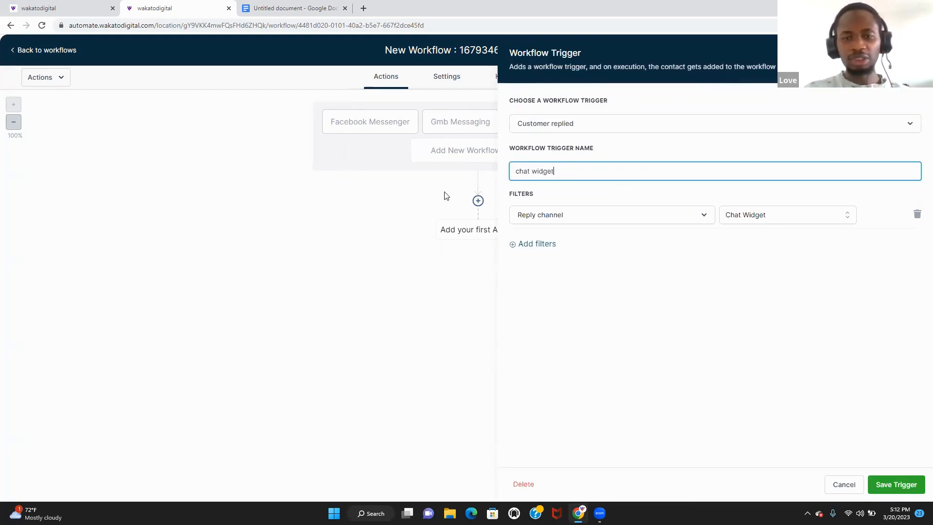
text(at widget)
click(905, 484)
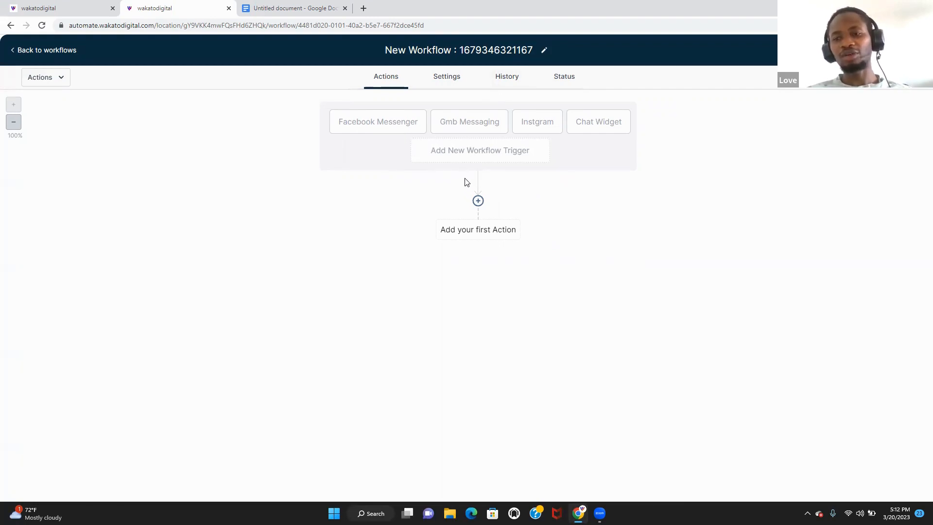
click(478, 201)
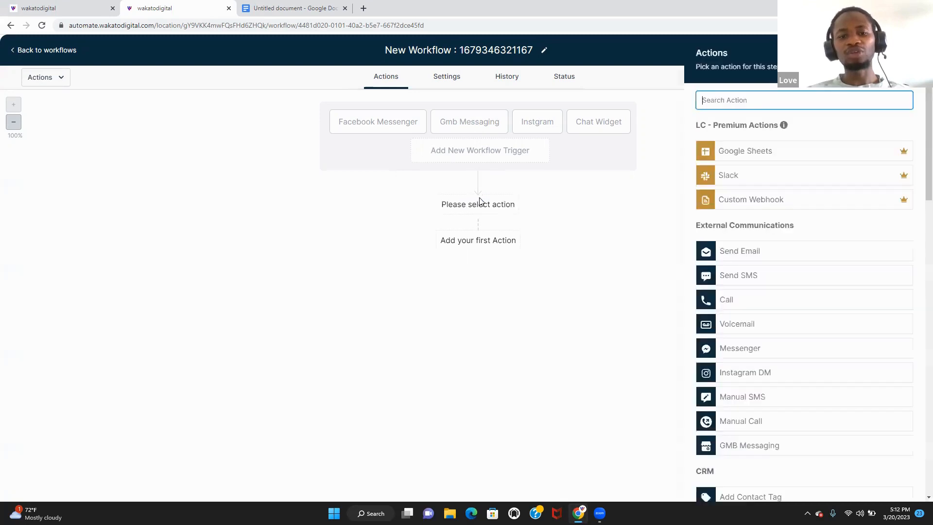
text(con)
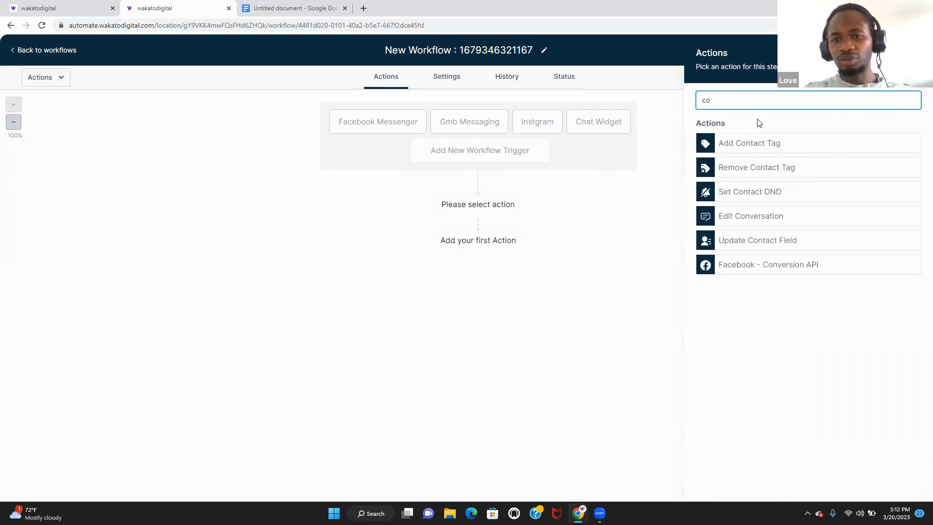
key(BackSpace)
key(BackSpace)
text(bi)
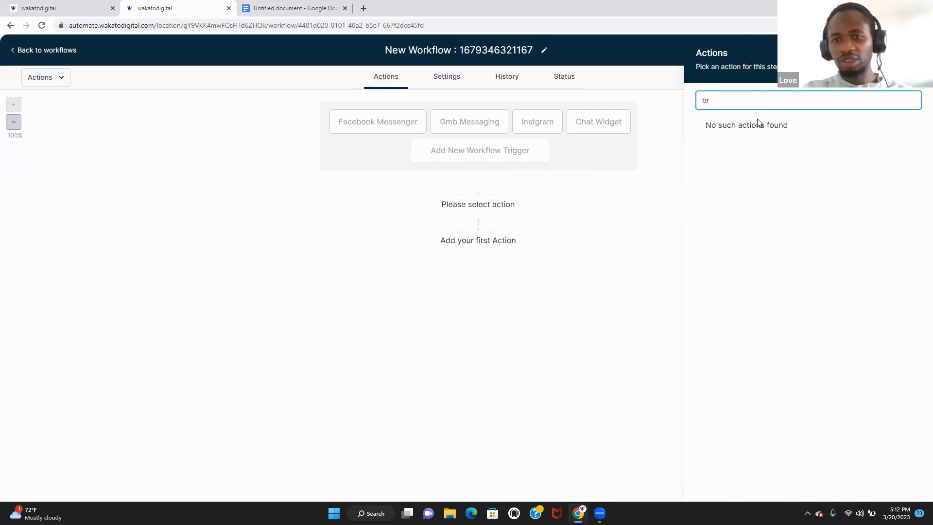
key(BackSpace)
key(BackSpace)
text(if)
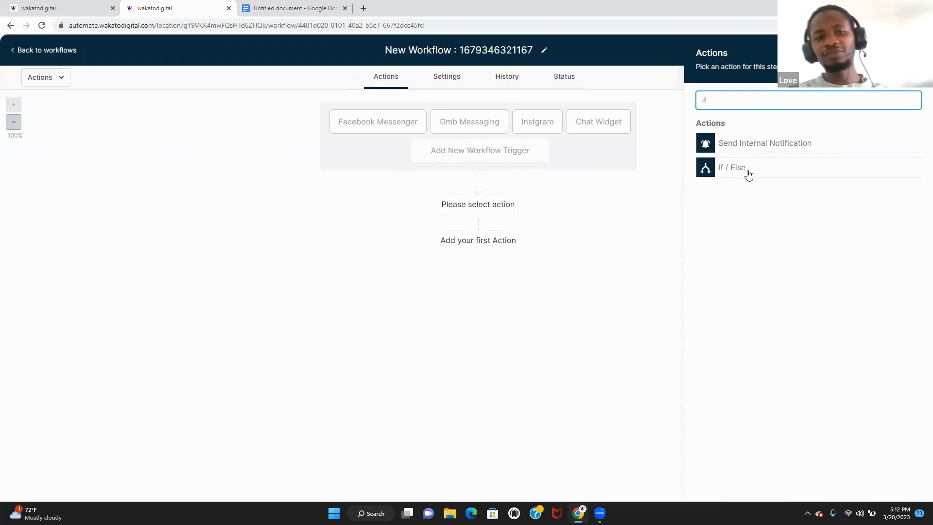
click(748, 175)
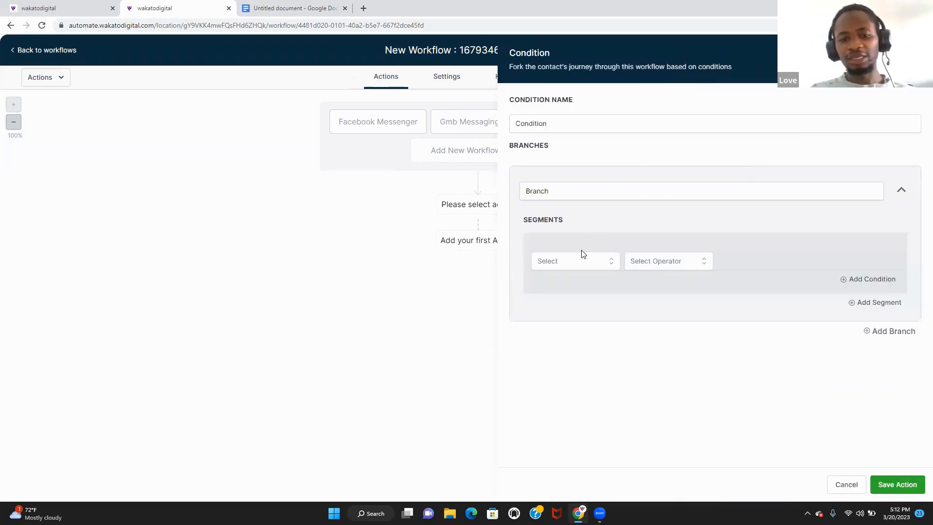
click(587, 267)
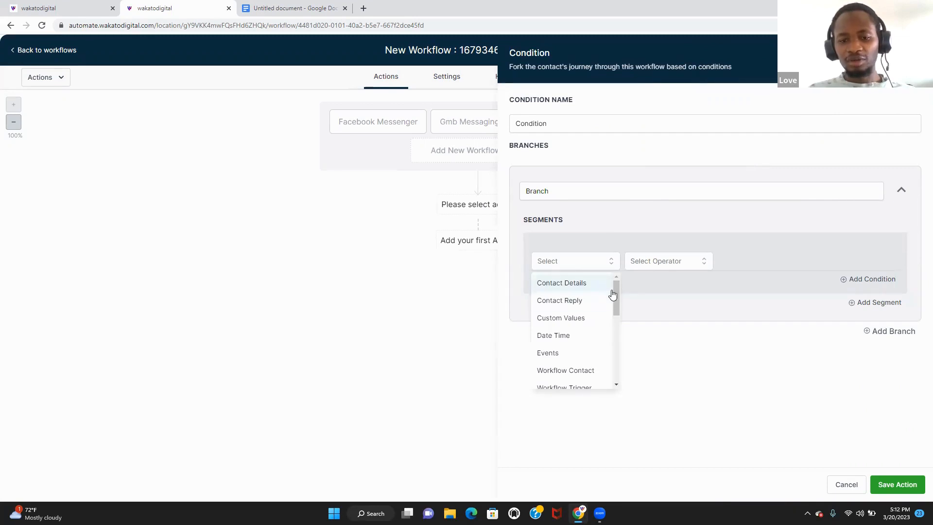
mouse_move(614, 289)
mouse_down()
mouse_move(610, 357)
mouse_move(614, 301)
mouse_up()
click(589, 354)
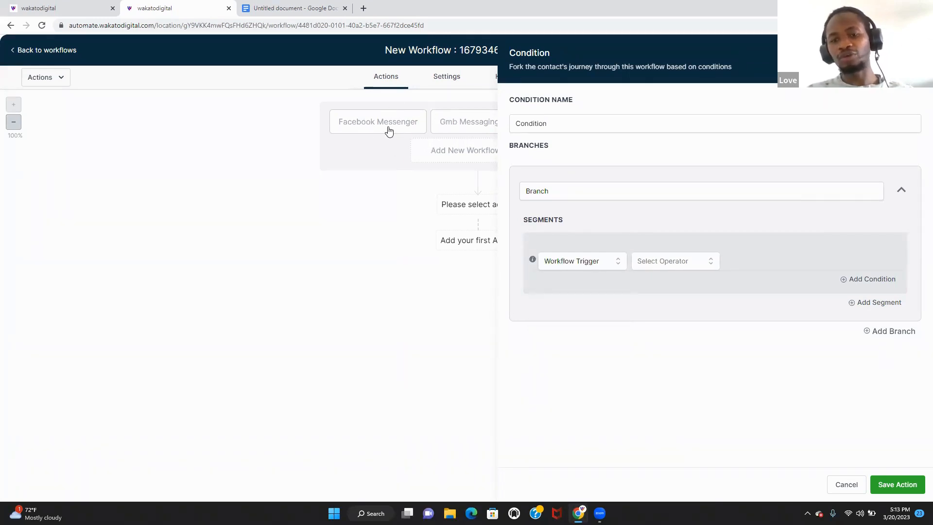
click(694, 270)
click(697, 285)
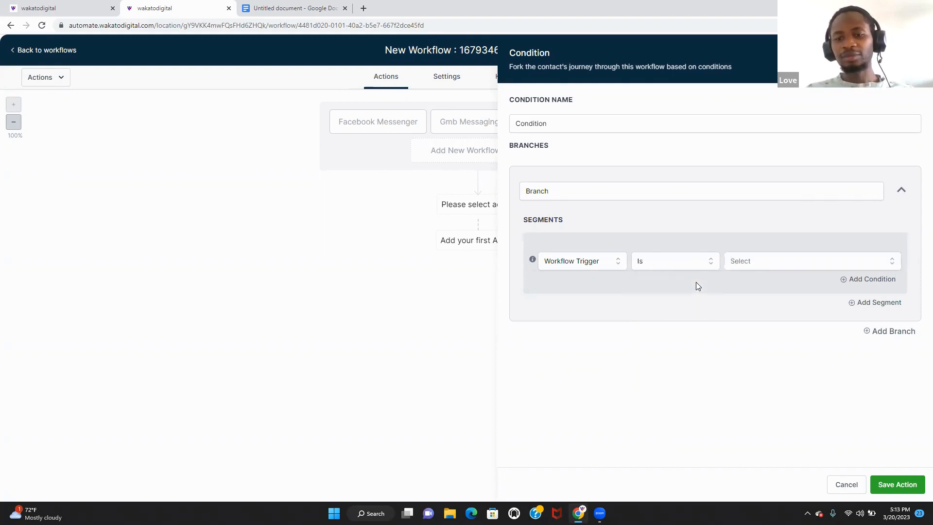
click(806, 267)
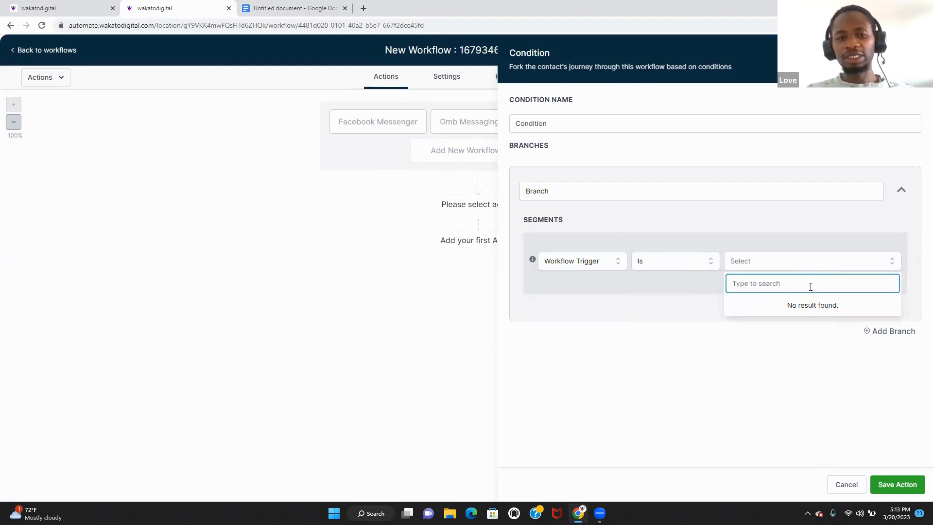
text(fac)
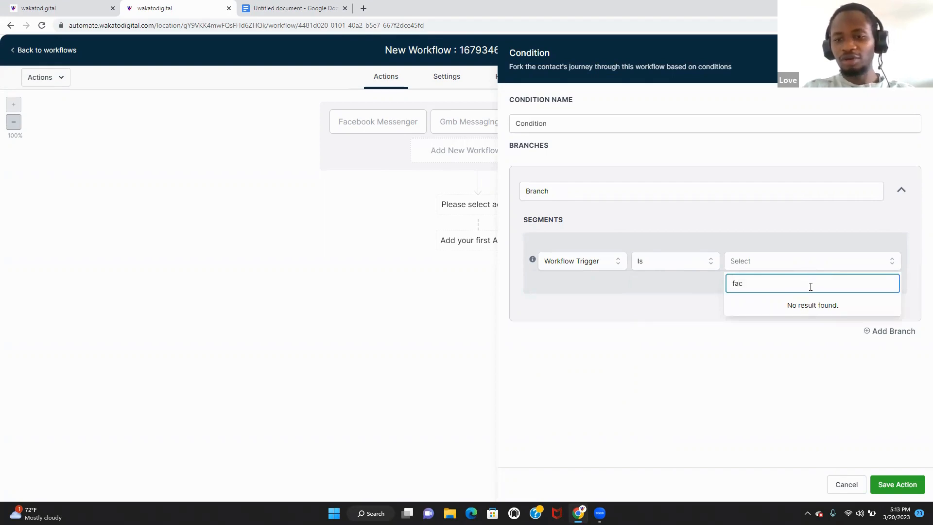
click(850, 484)
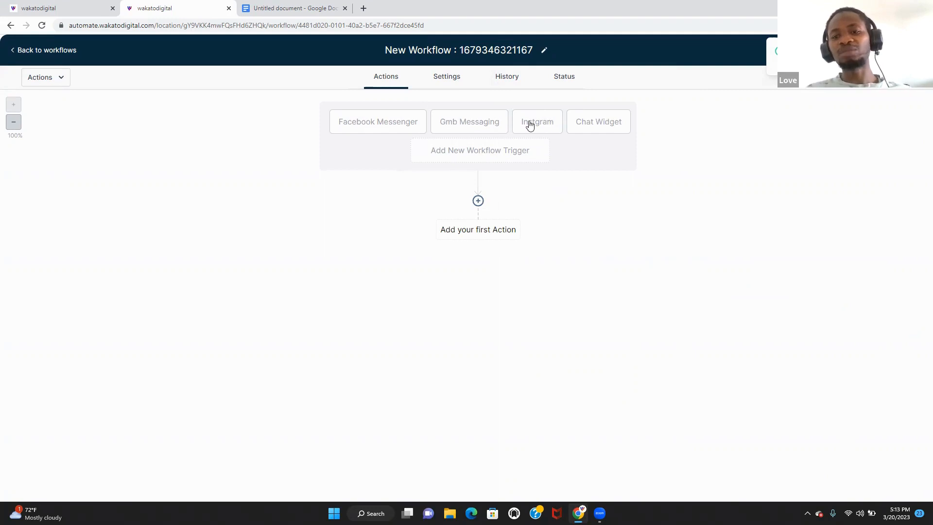
- Add an If/Else condition whose branch tests Workflow Trigger Is Facebook Messenger
click(478, 201)
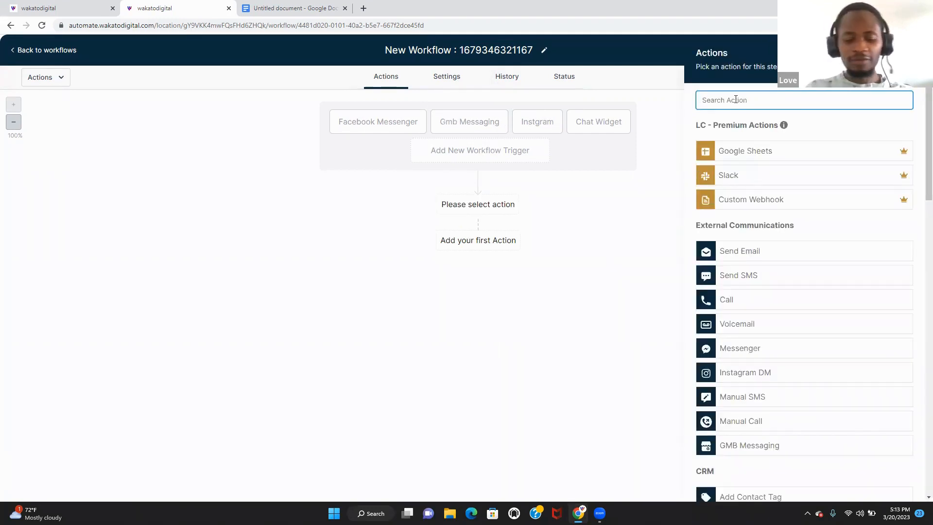
text(if)
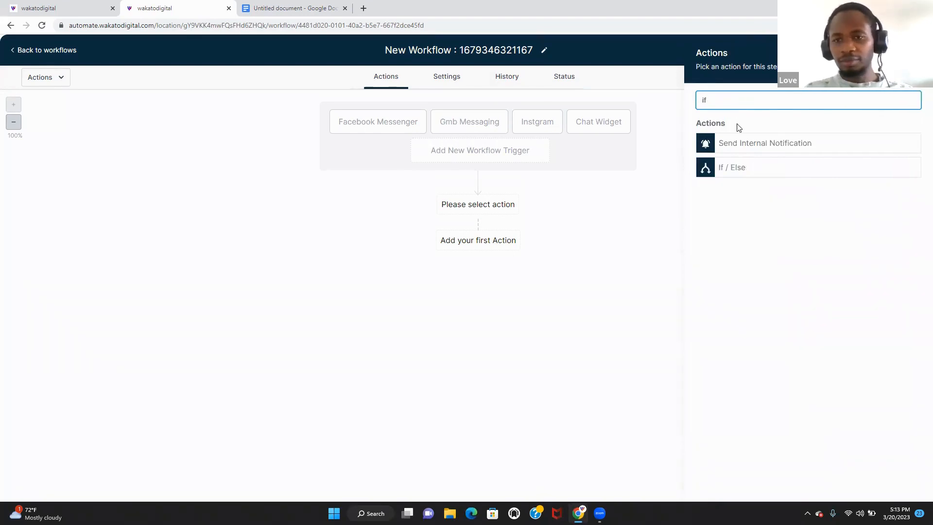
click(742, 171)
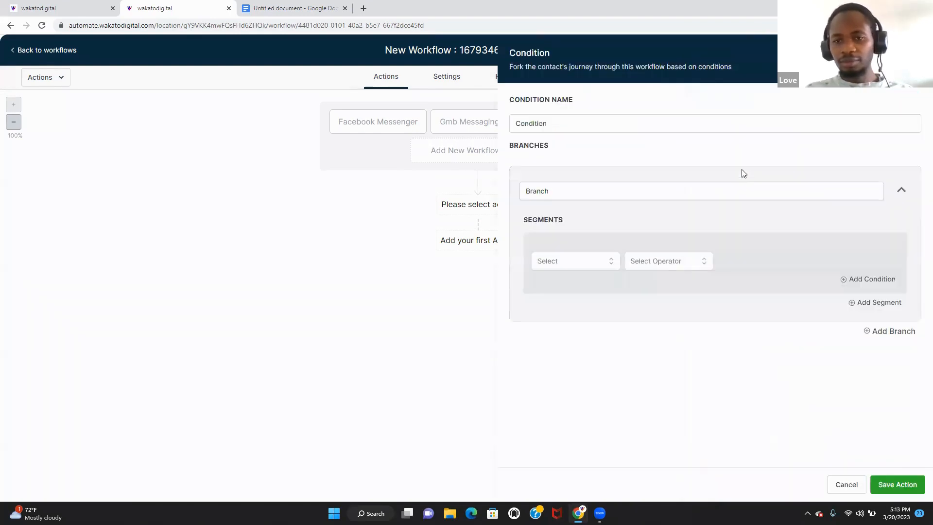
click(608, 265)
scroll(615, 308, down, 3)
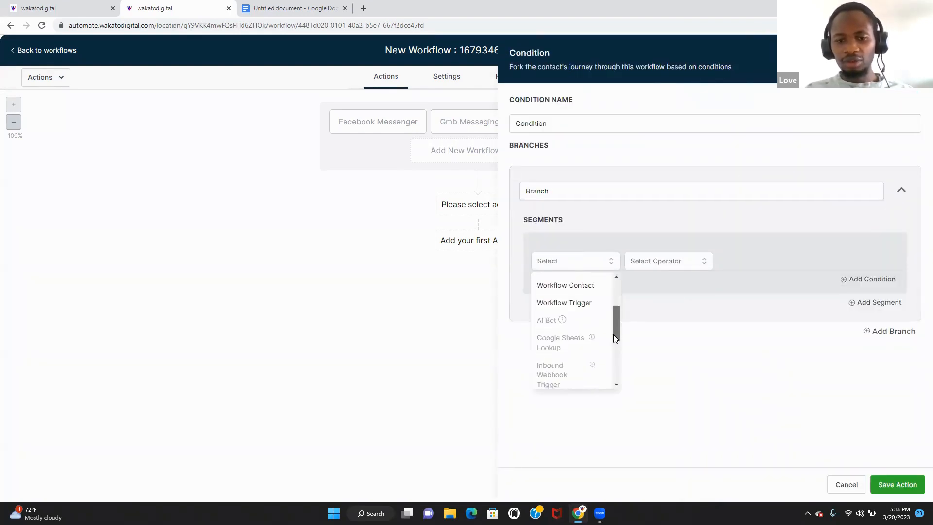
scroll(599, 327, up, 1)
click(583, 315)
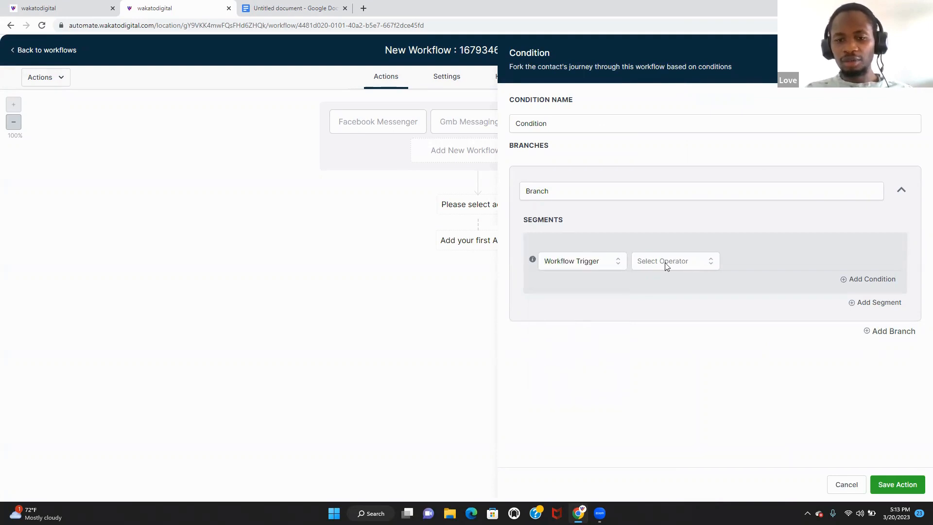
click(666, 262)
click(660, 282)
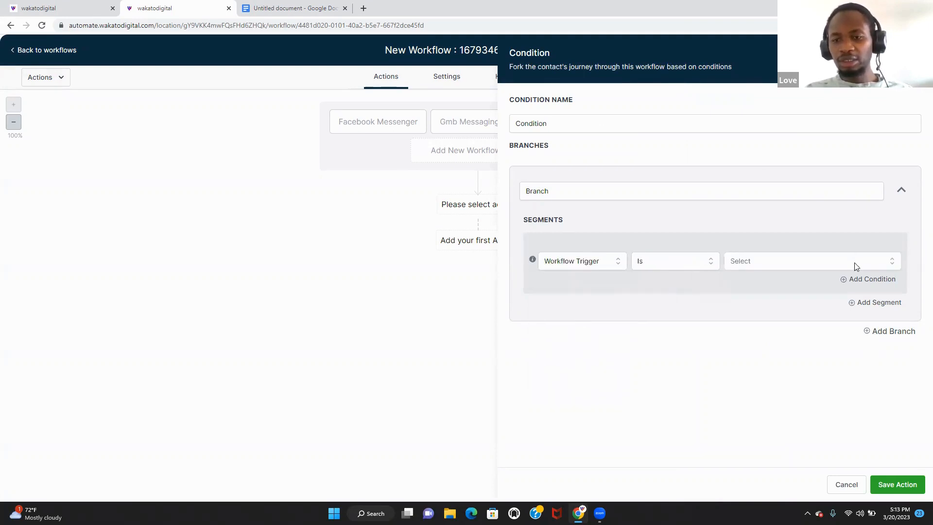
click(855, 267)
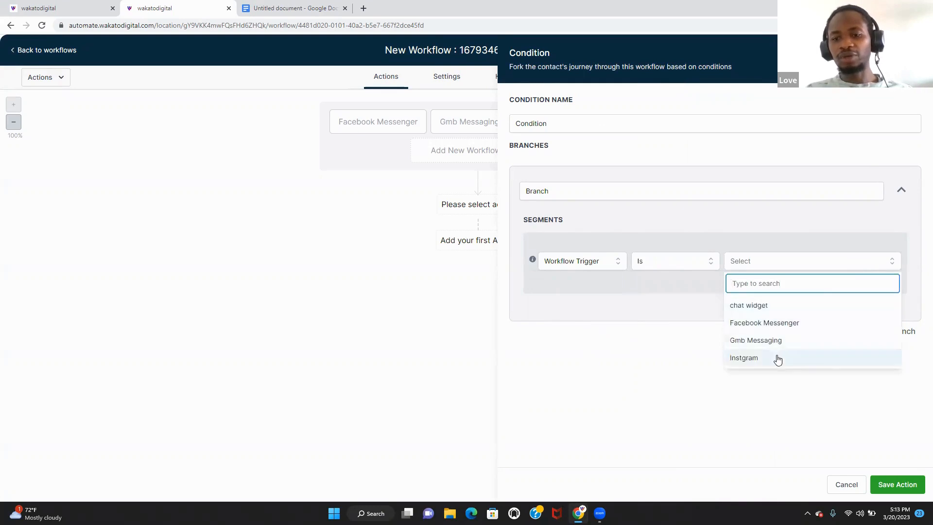
click(779, 325)
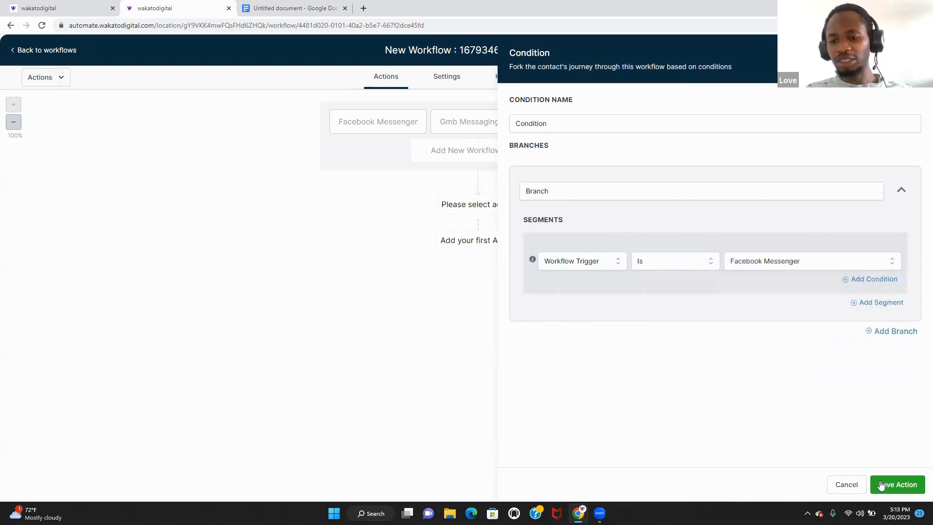
click(893, 484)
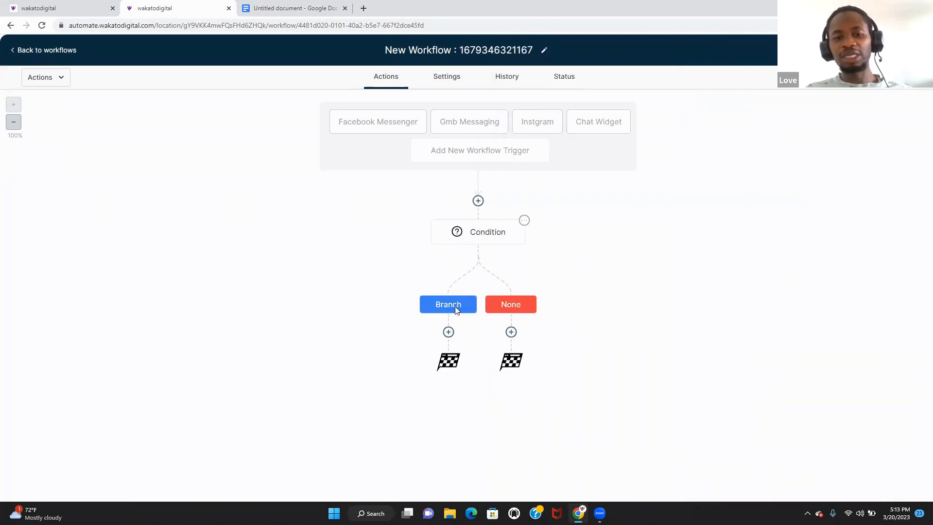
- Add a second condition branch testing Workflow Trigger Is chat widget
click(479, 234)
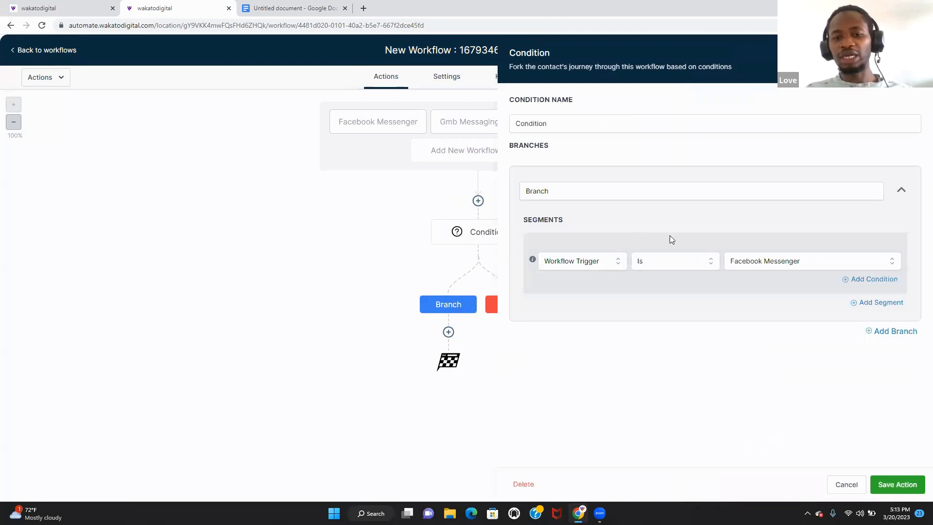
click(893, 331)
drag(928, 271, 927, 320)
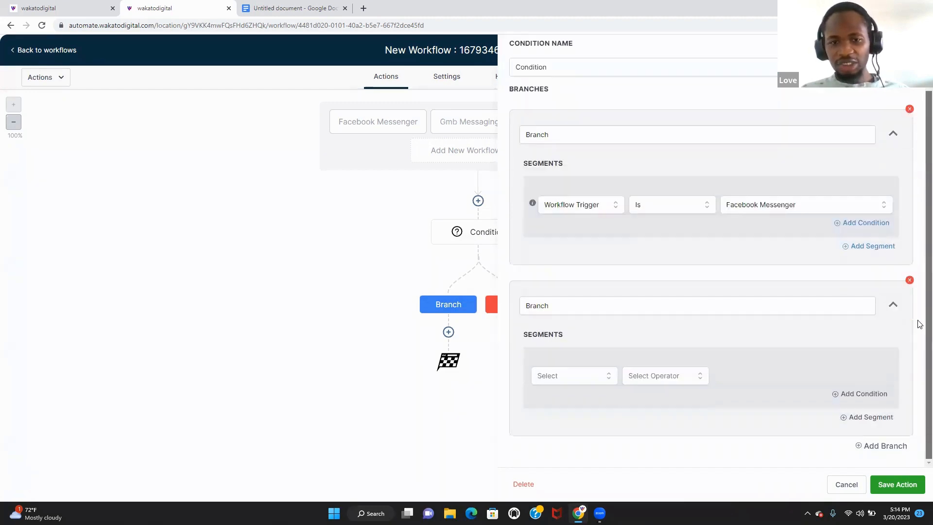
click(596, 378)
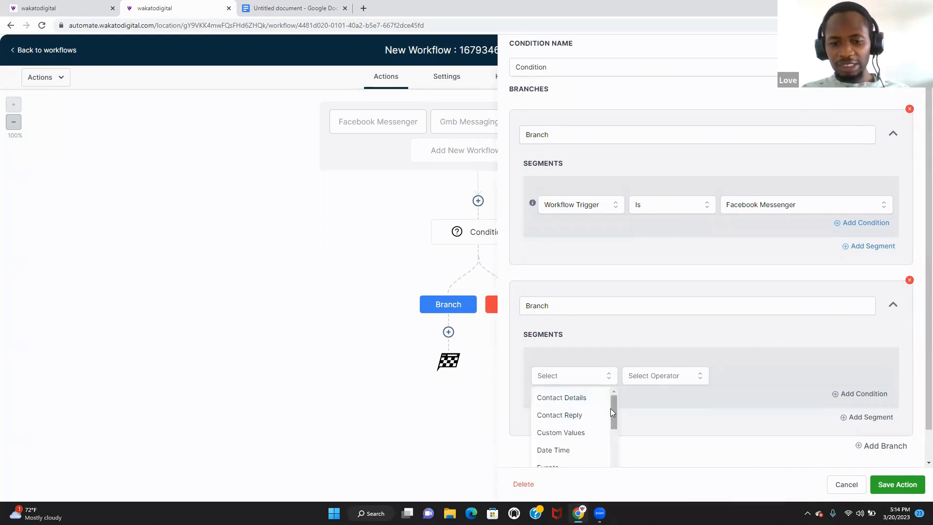
drag(610, 408, 606, 437)
scroll(606, 438, up, 1)
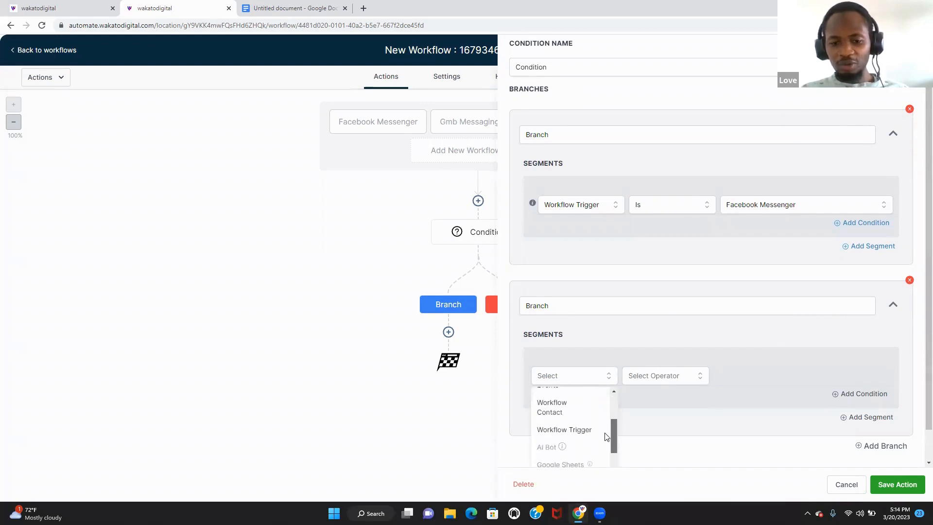
click(579, 430)
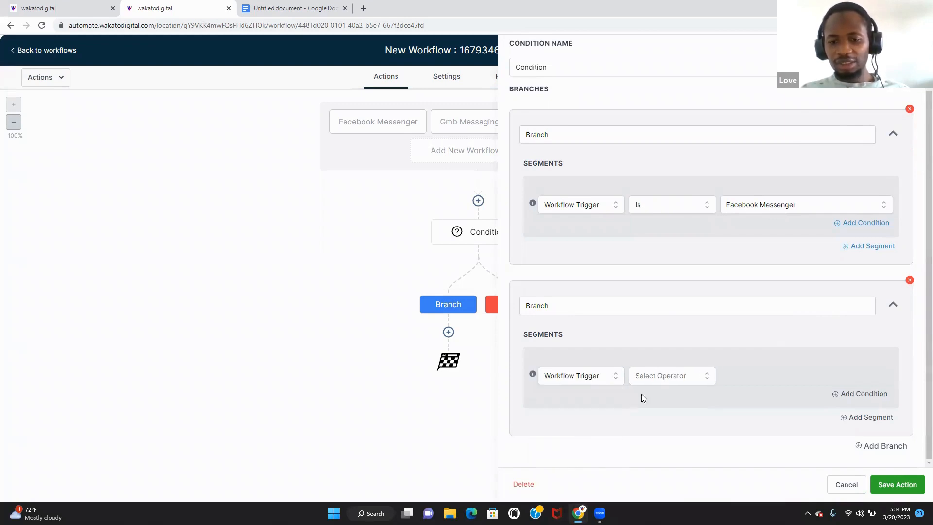
click(673, 382)
click(679, 396)
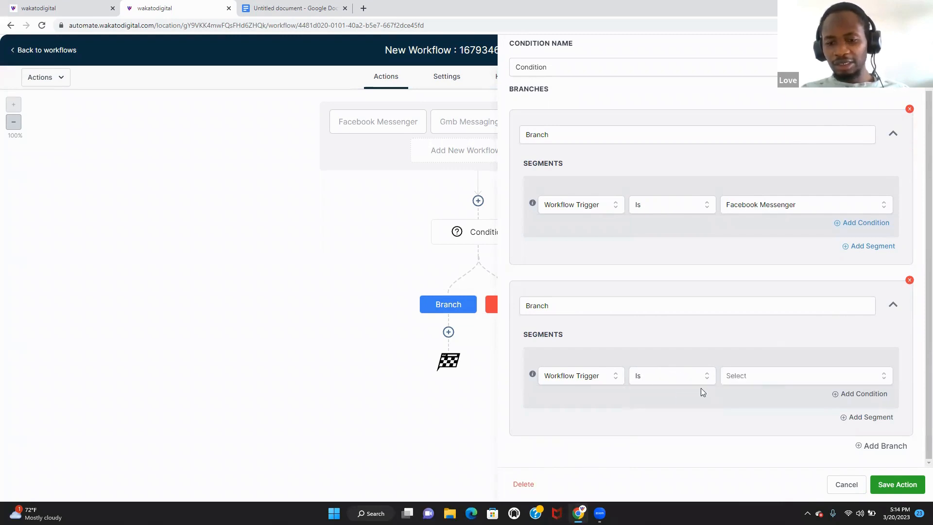
click(759, 374)
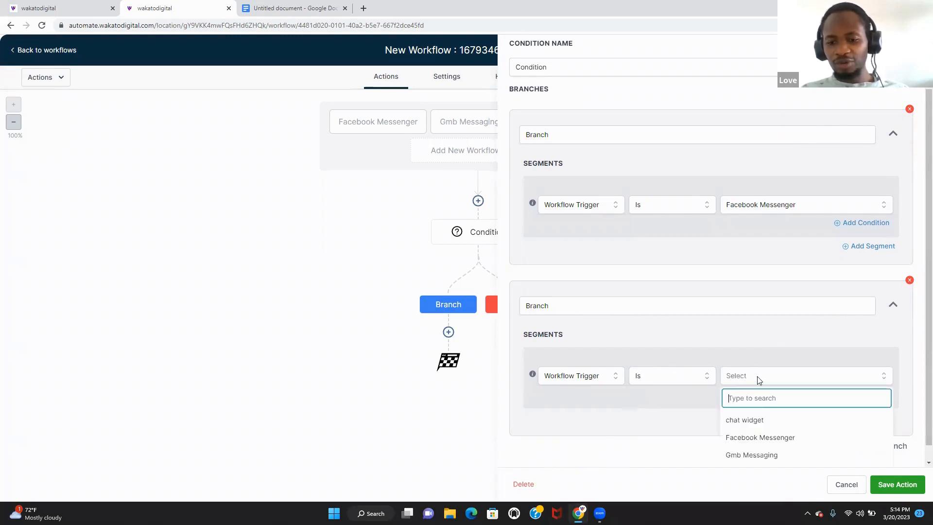
click(773, 419)
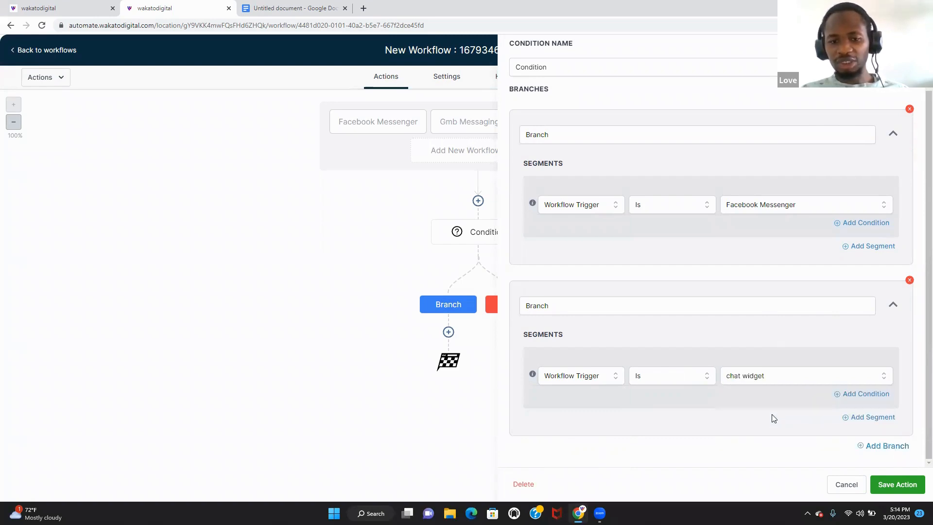
- Name the branches 'chat widget' and 'facebook', and add a third branch
click(660, 305)
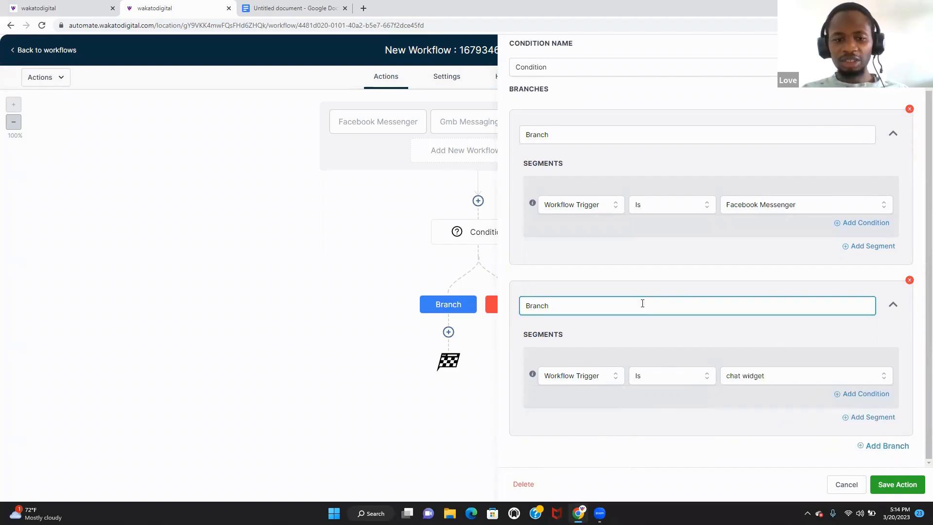
drag(643, 303, 469, 306)
text(chat widget)
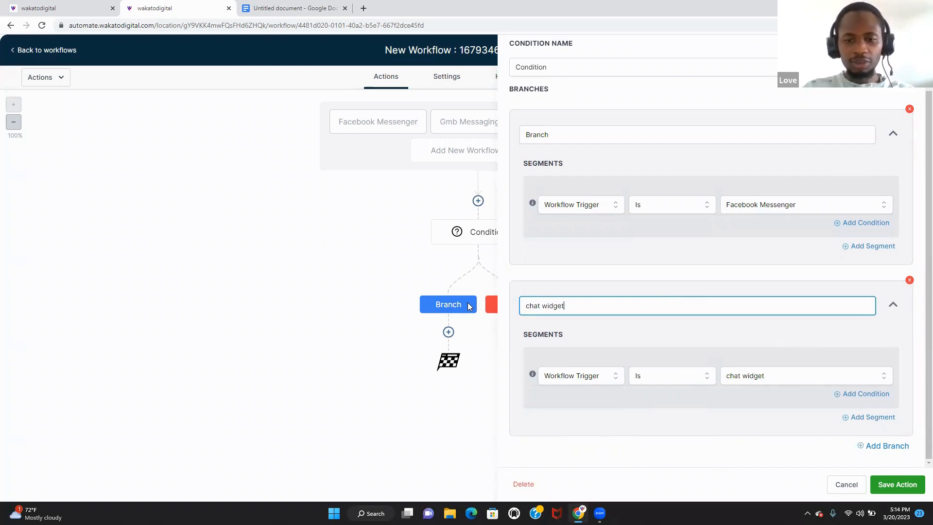
drag(563, 138, 512, 136)
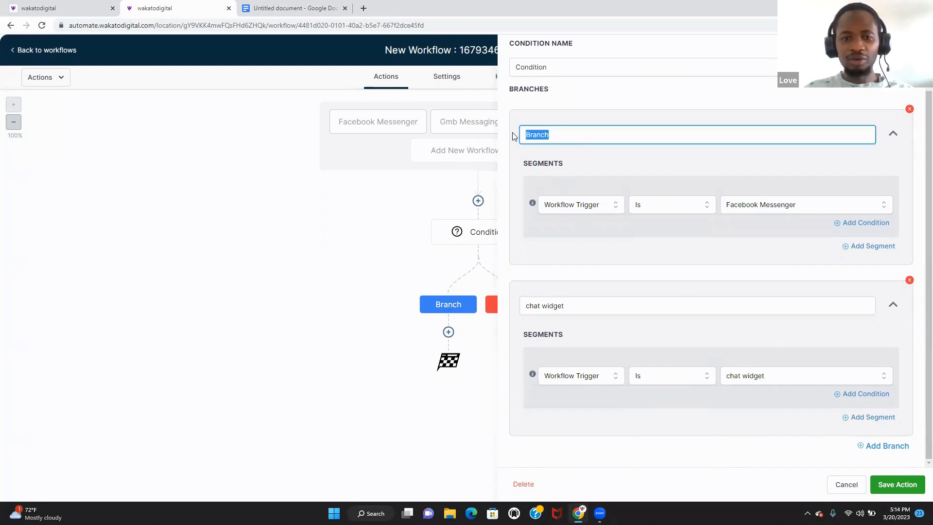
text(facebook)
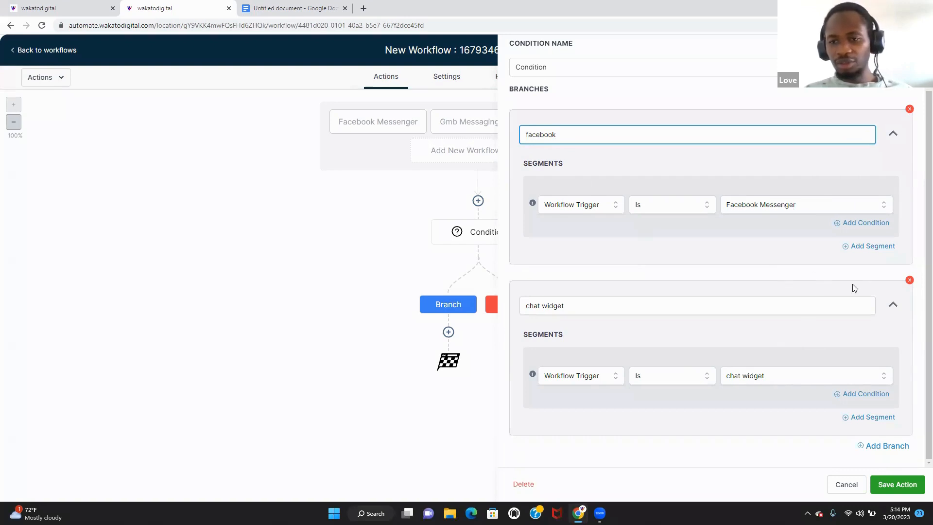
click(887, 445)
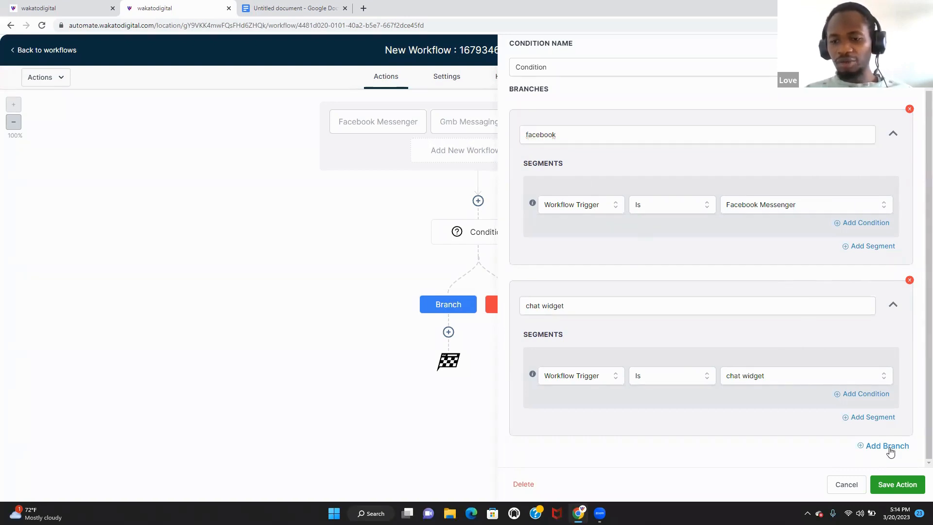
- Rename the new third branch to 'Gmb messaging'
scroll(919, 341, down, 3)
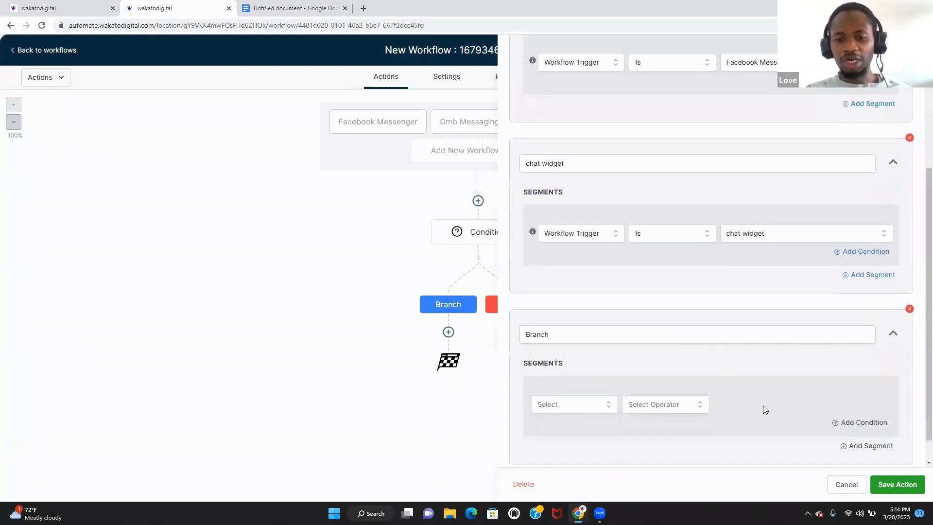
click(581, 339)
drag(581, 339, 514, 344)
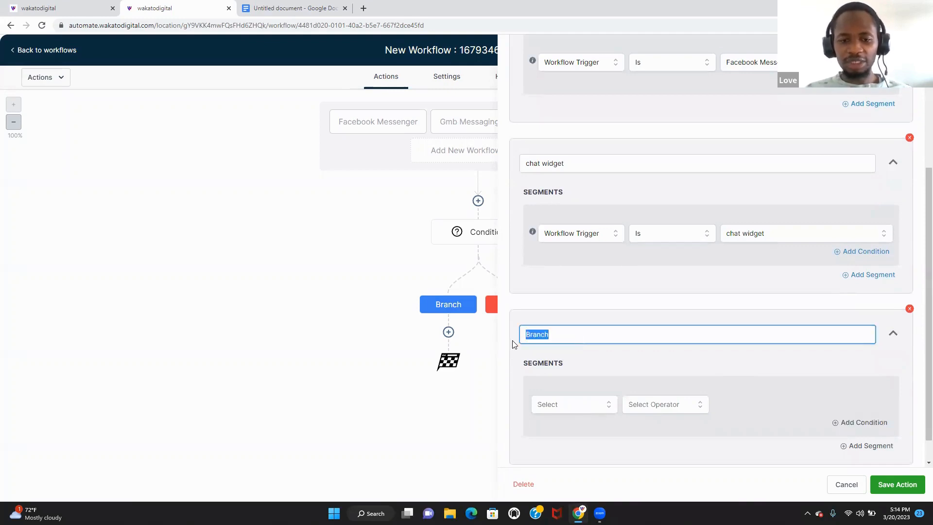
text(ging)
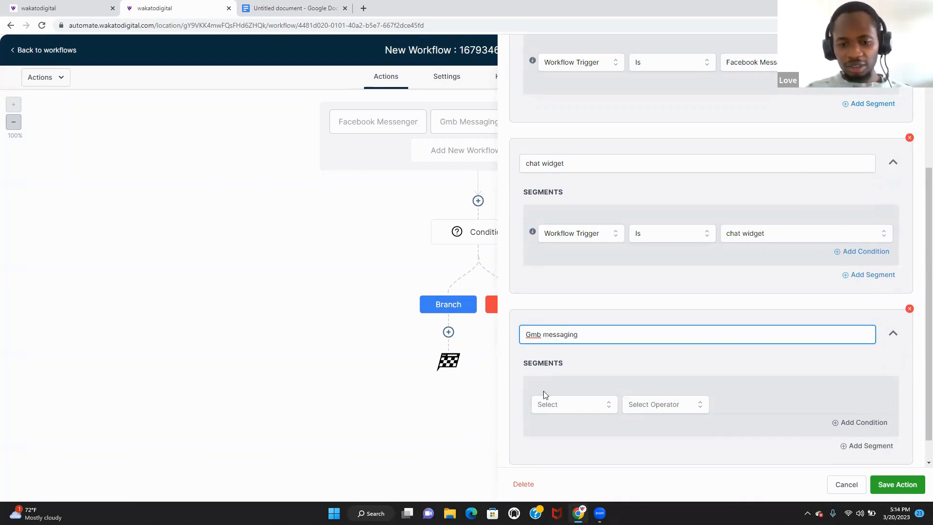
- Make the branch match Workflow Trigger Is Gmb Messaging, then add a fourth branch
click(560, 410)
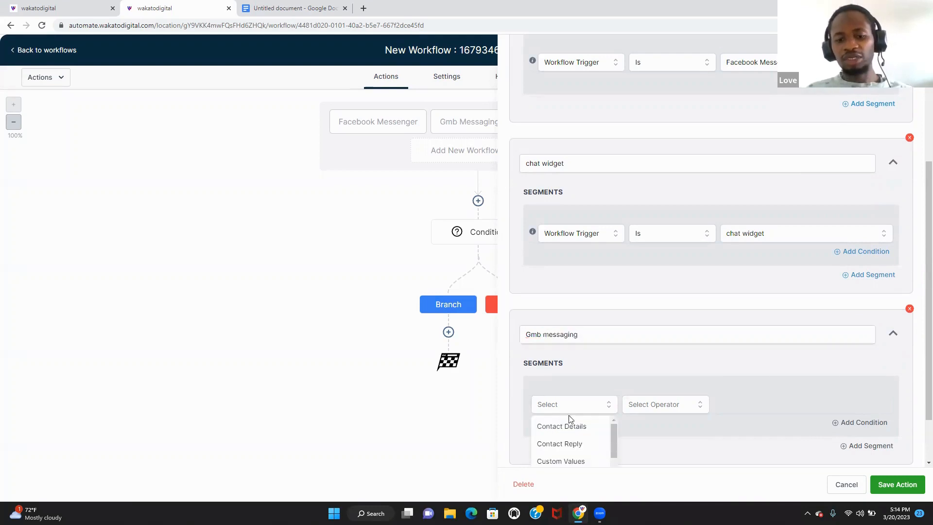
scroll(916, 292, down, 2)
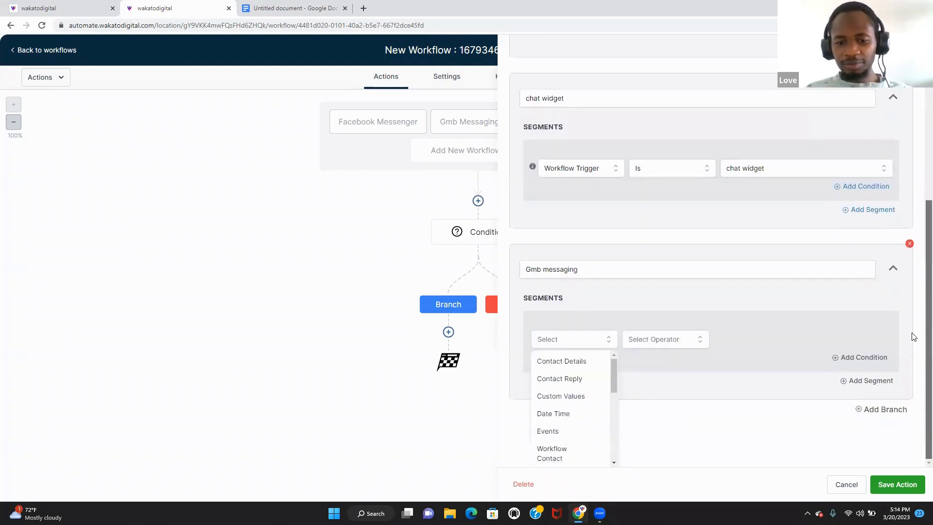
drag(613, 376, 612, 395)
click(581, 413)
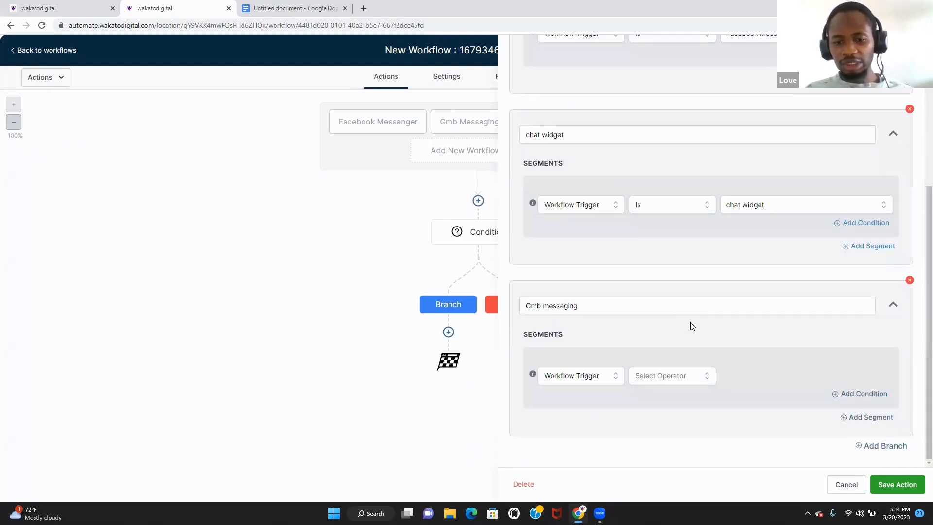
click(689, 378)
click(681, 397)
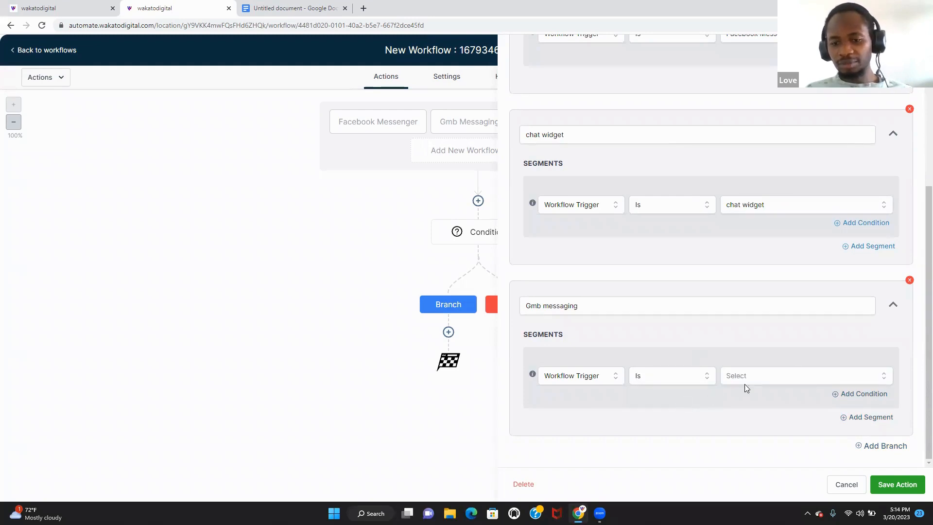
click(795, 379)
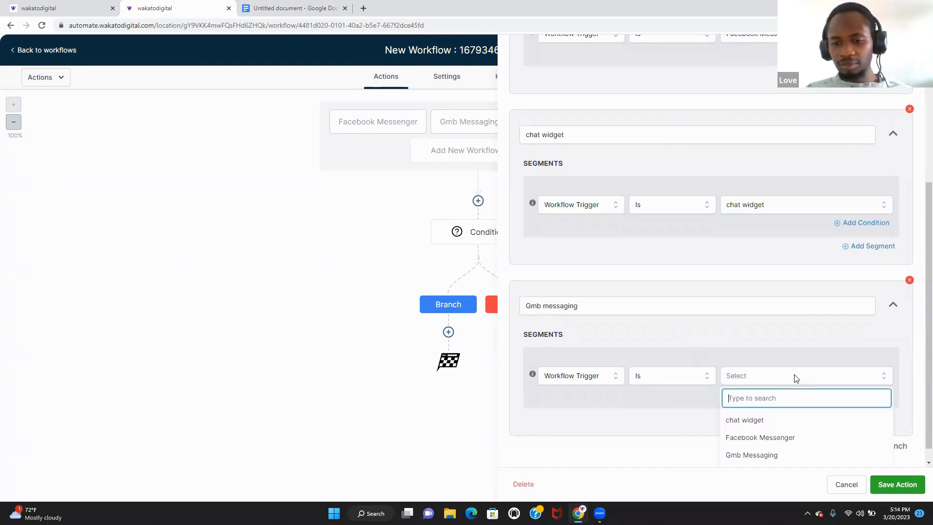
click(794, 456)
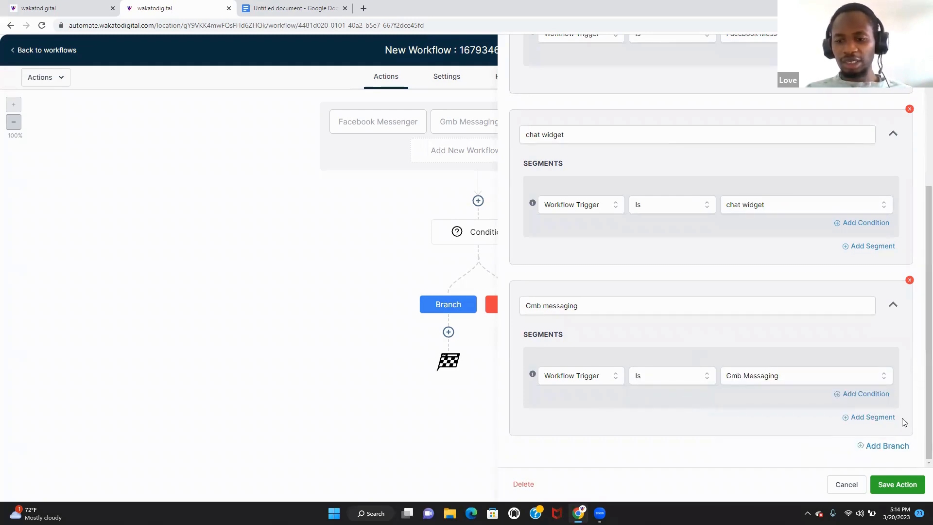
click(897, 447)
scroll(918, 365, down, 3)
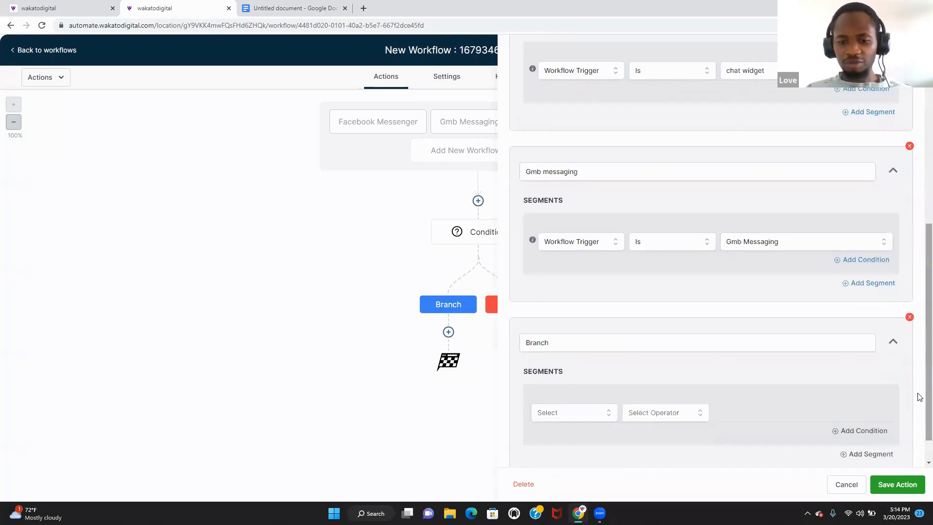
- Start editing the fourth branch, cancel deleting it, and attempt to save the condition
click(594, 418)
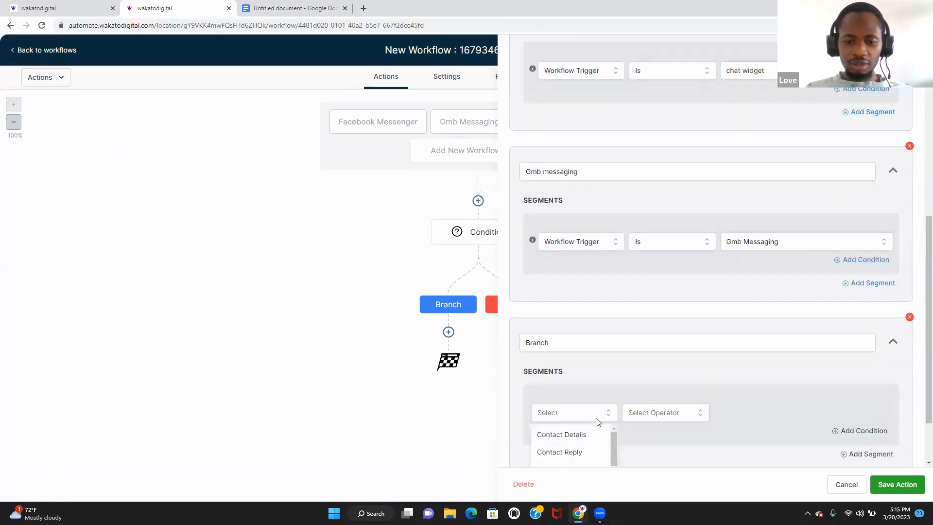
click(635, 342)
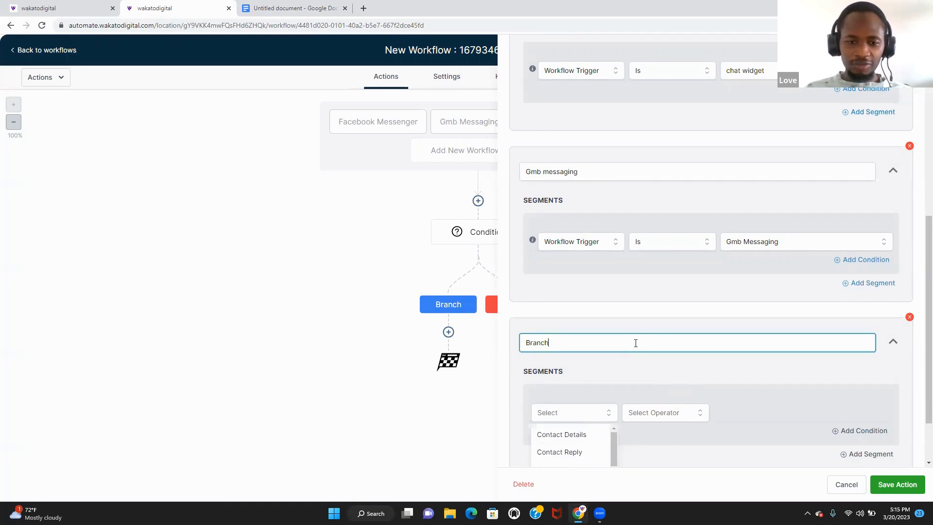
key(ctrl+a)
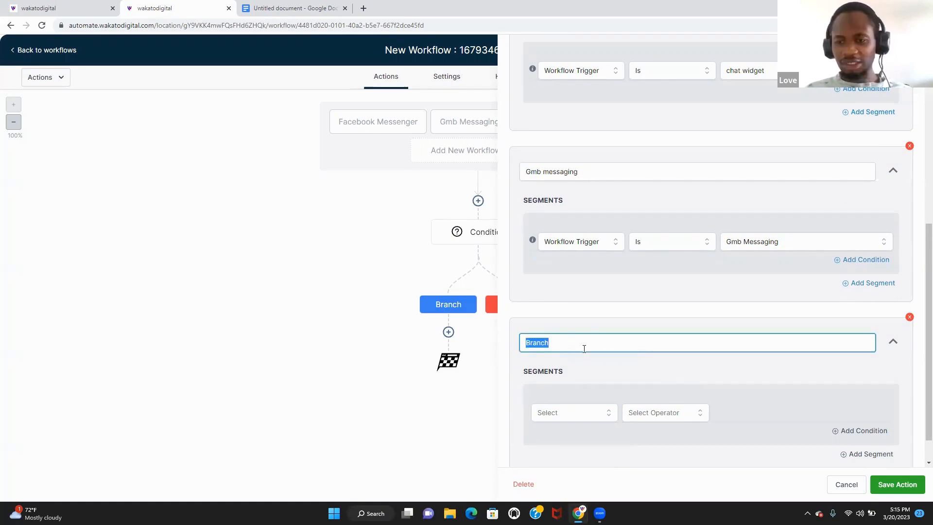
click(909, 317)
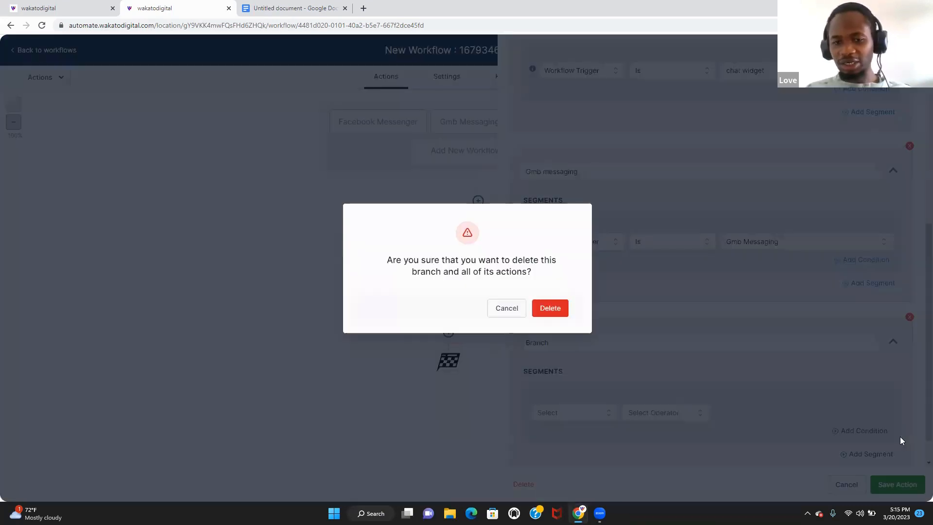
click(504, 313)
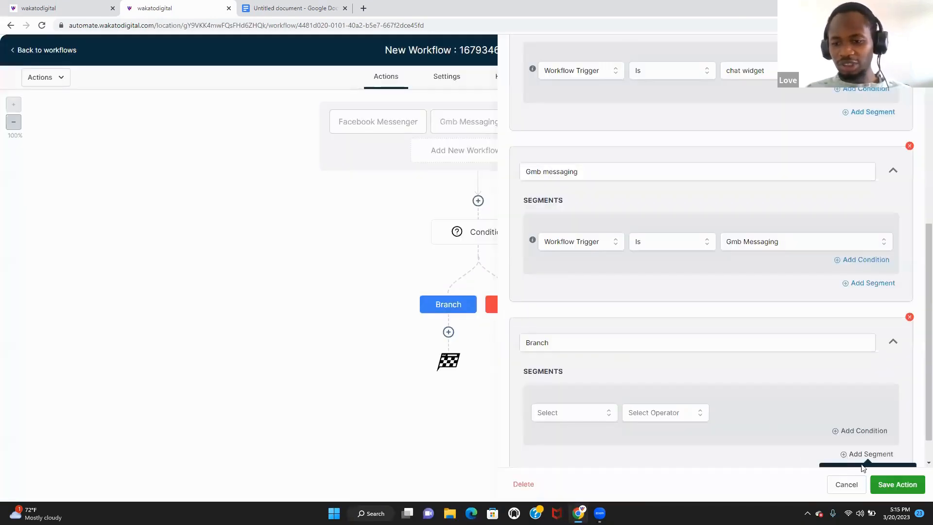
click(889, 485)
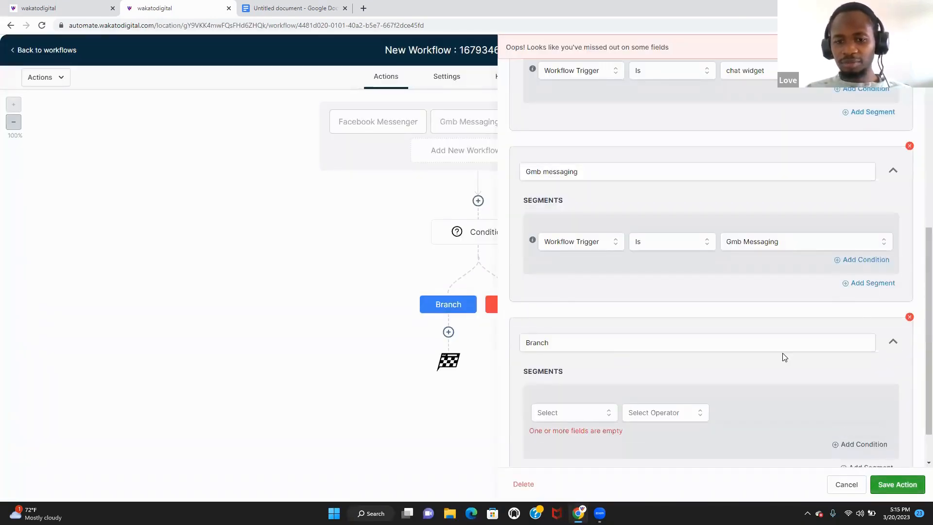
- Set the fourth branch's condition to Workflow Trigger Is Instgram
click(601, 417)
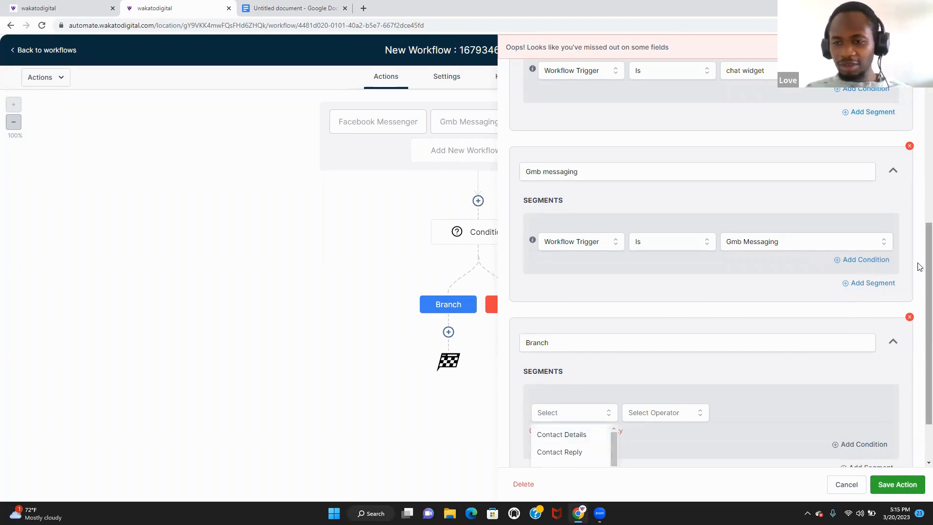
scroll(920, 267, down, 2)
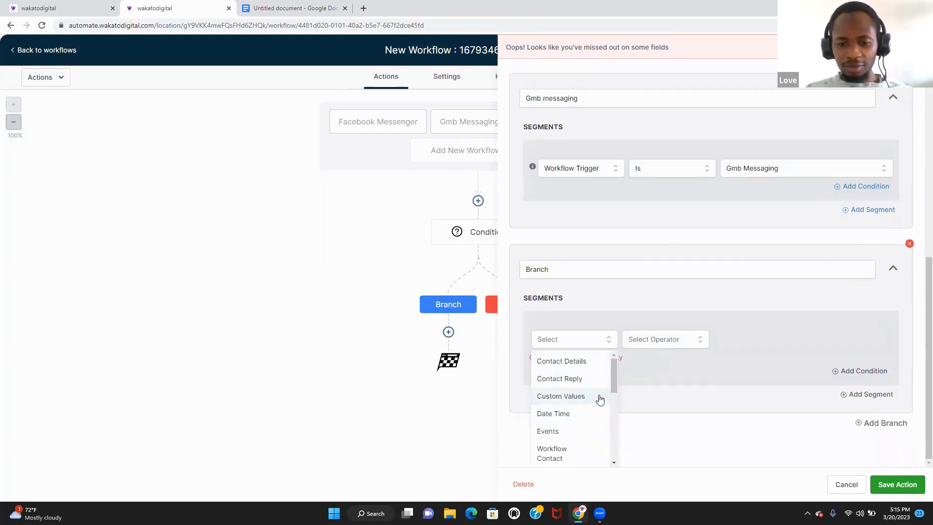
drag(613, 386, 607, 410)
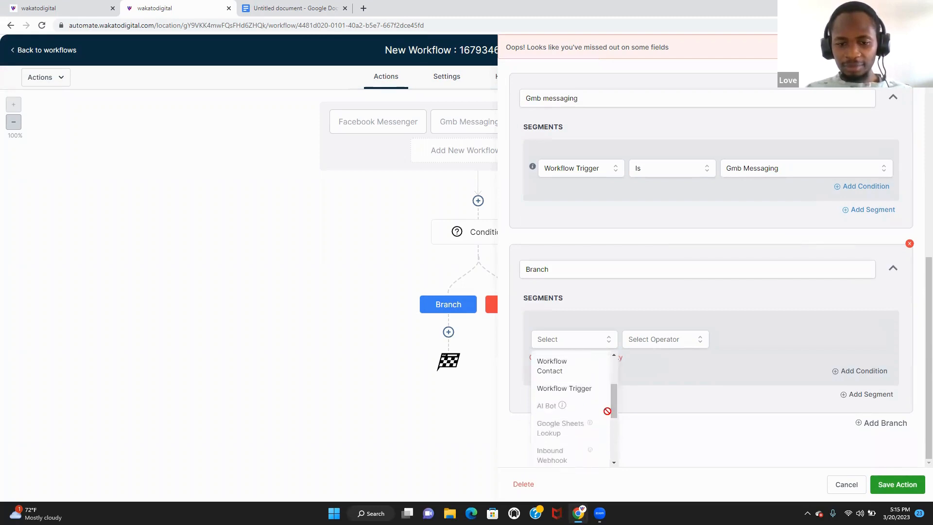
click(580, 393)
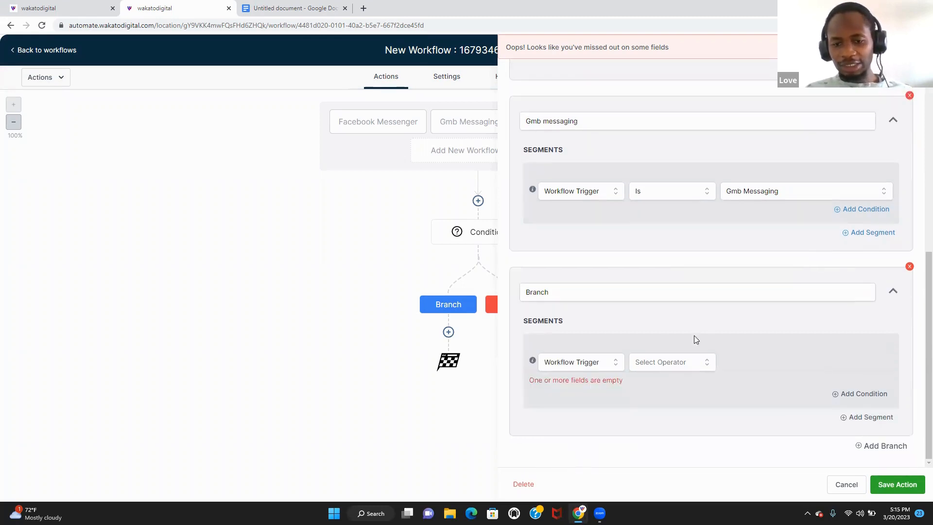
click(696, 362)
click(680, 385)
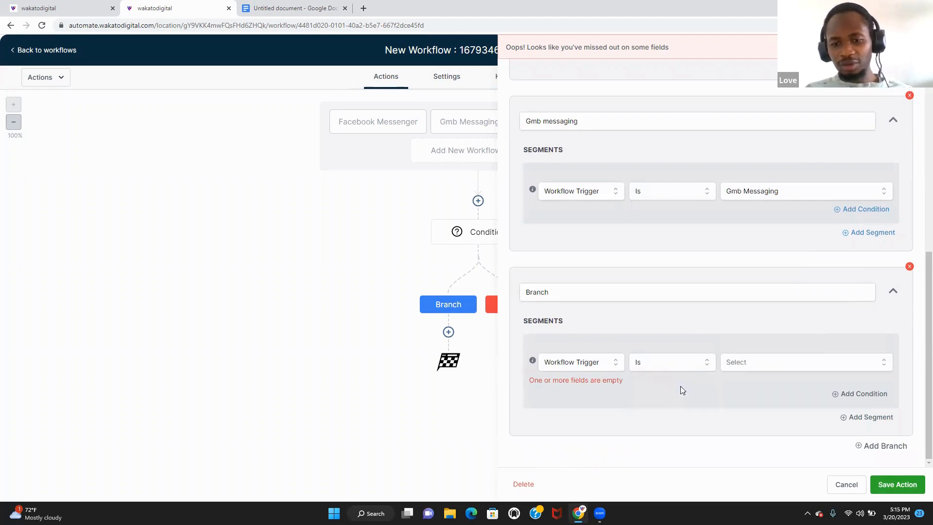
click(864, 369)
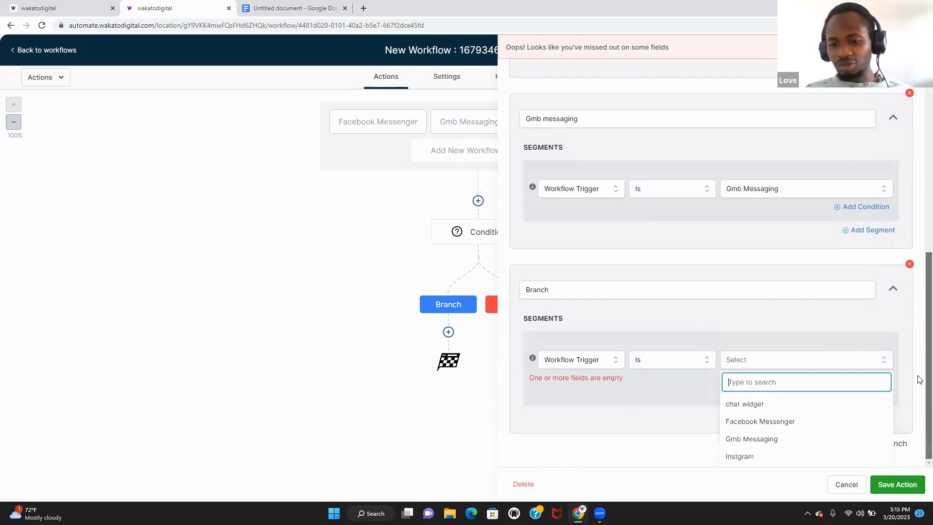
click(780, 466)
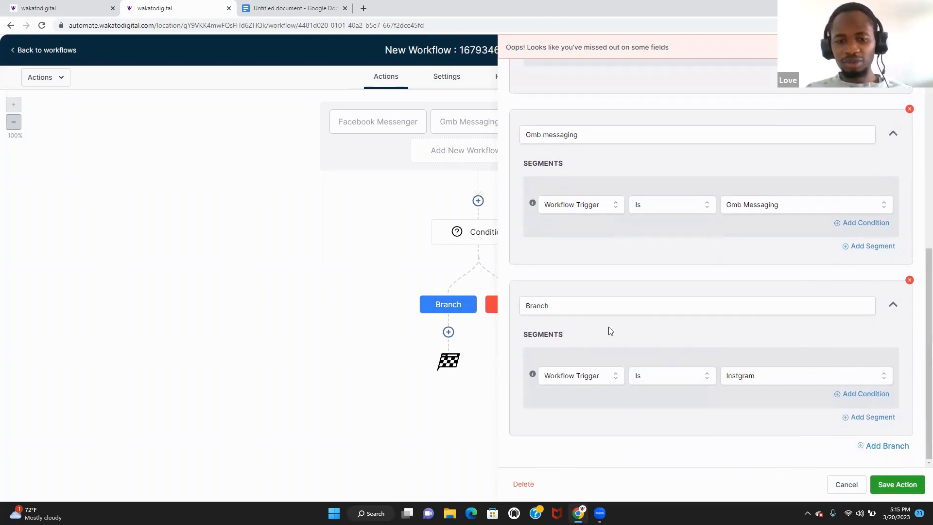
- Rename the fourth branch 'instagram' and save the condition
double_click(571, 309)
text(instagram)
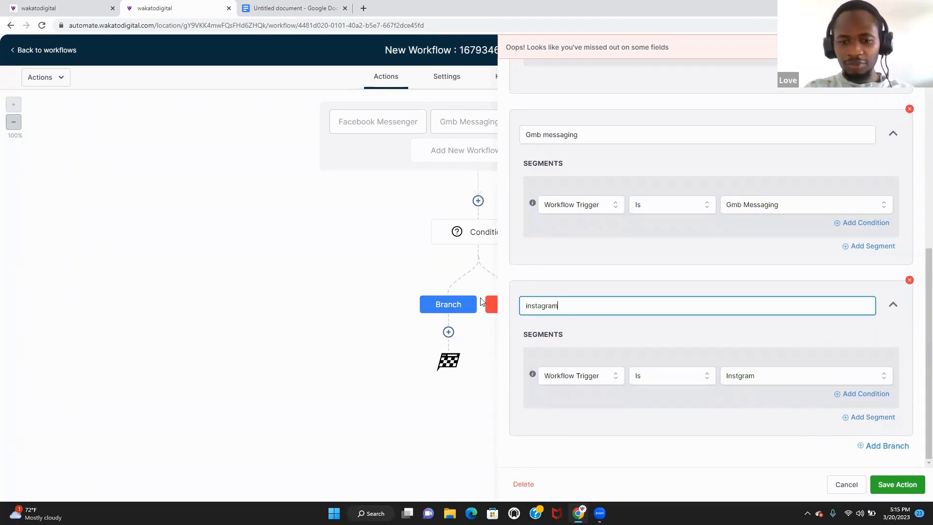
click(897, 485)
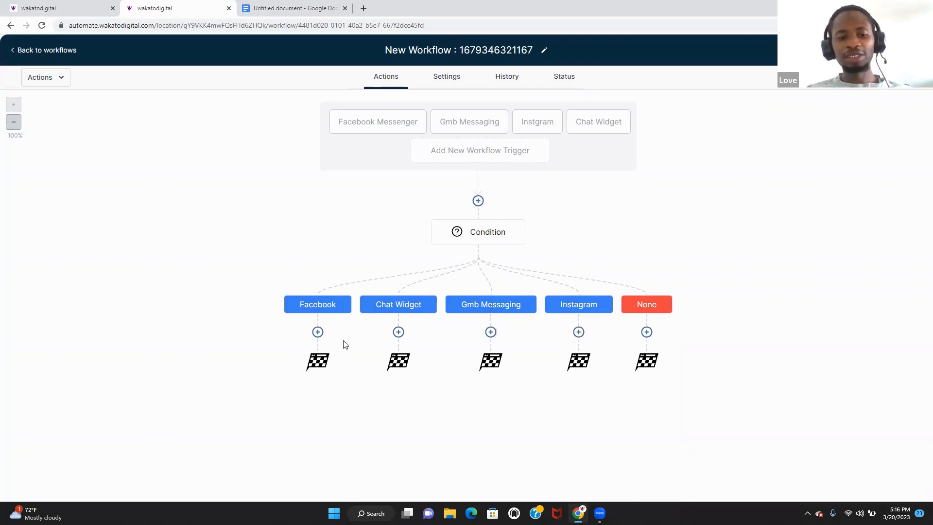
- Add an Add To Notes action under the Facebook branch
click(317, 332)
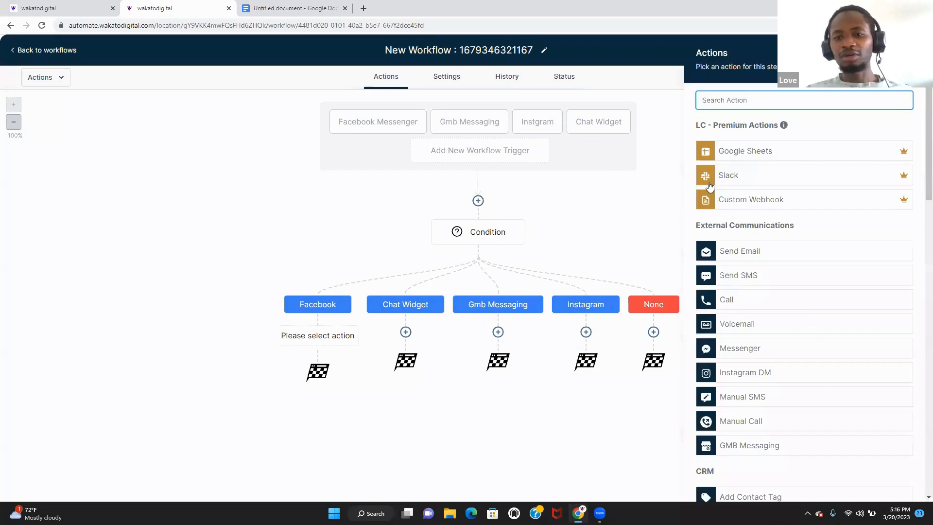
text(note)
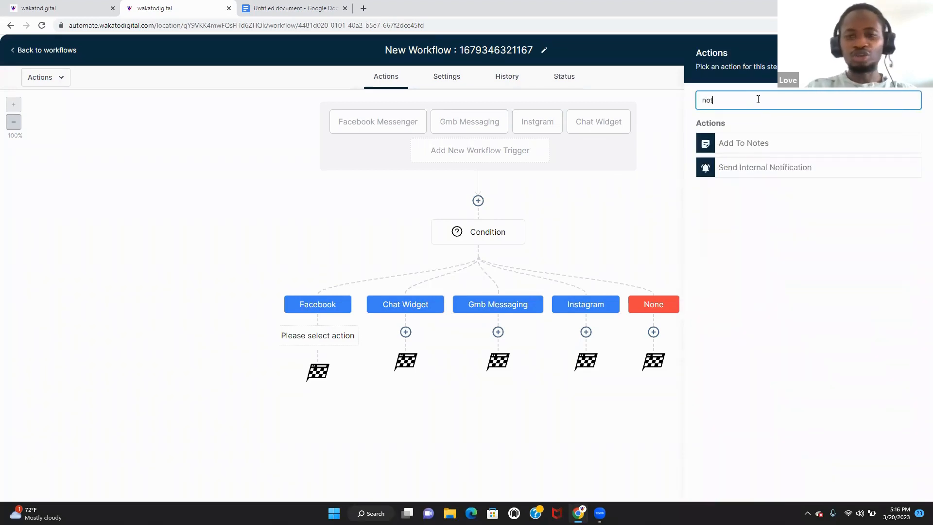
click(756, 144)
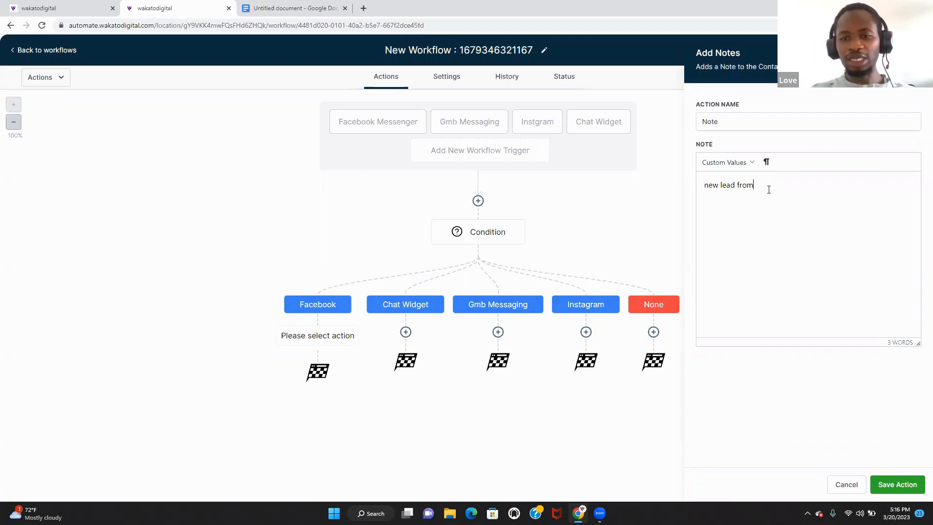
- Enter the note 'this is a new lead from your facebook messager.' and save it
triple_click(710, 186)
text(this is a new)
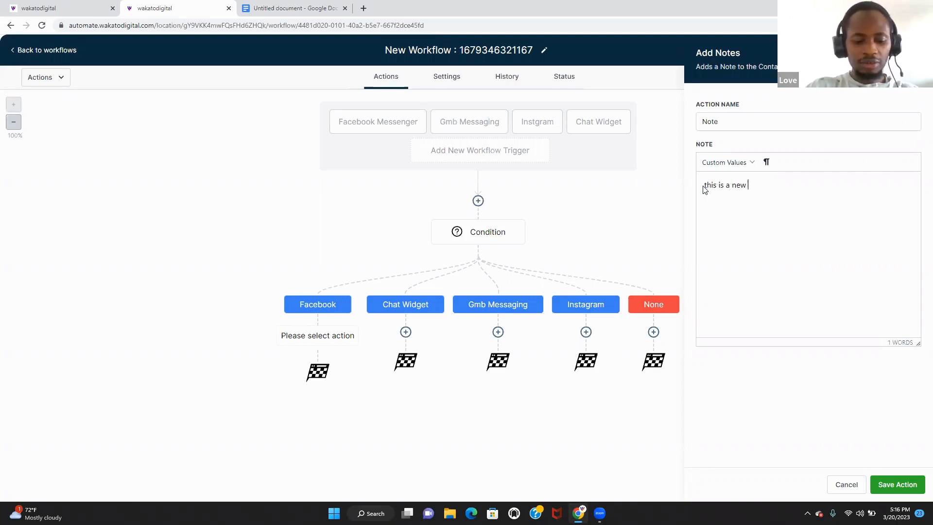
text(lead from)
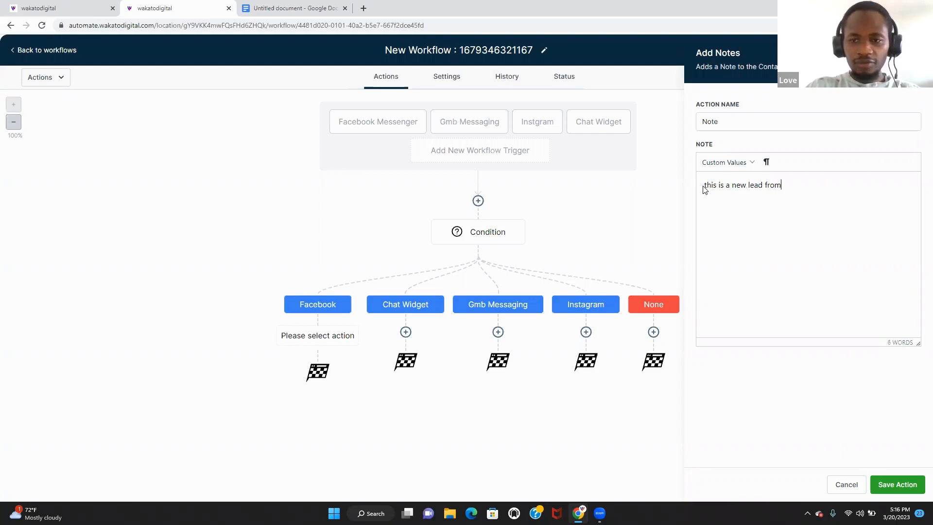
text( your google)
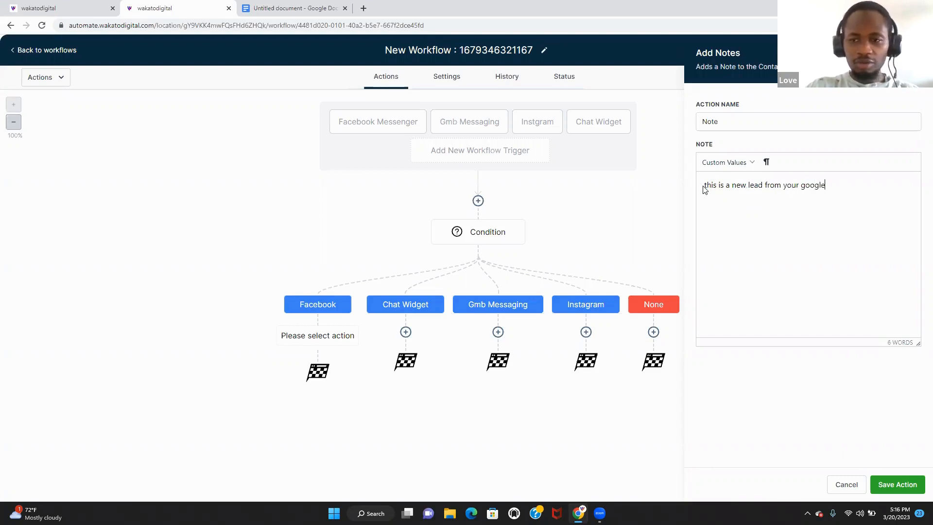
key(BackSpace)
key(BackSpace)
key(BackSpace)
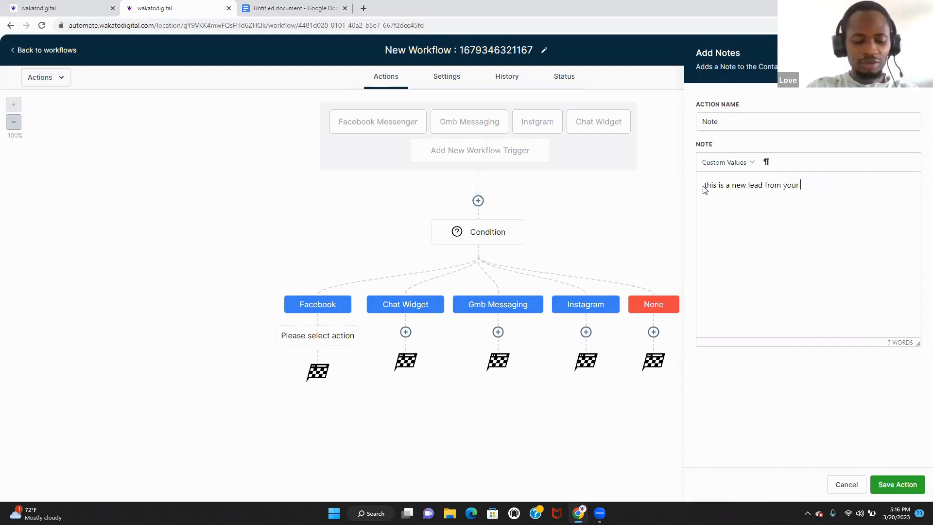
text(facebook m)
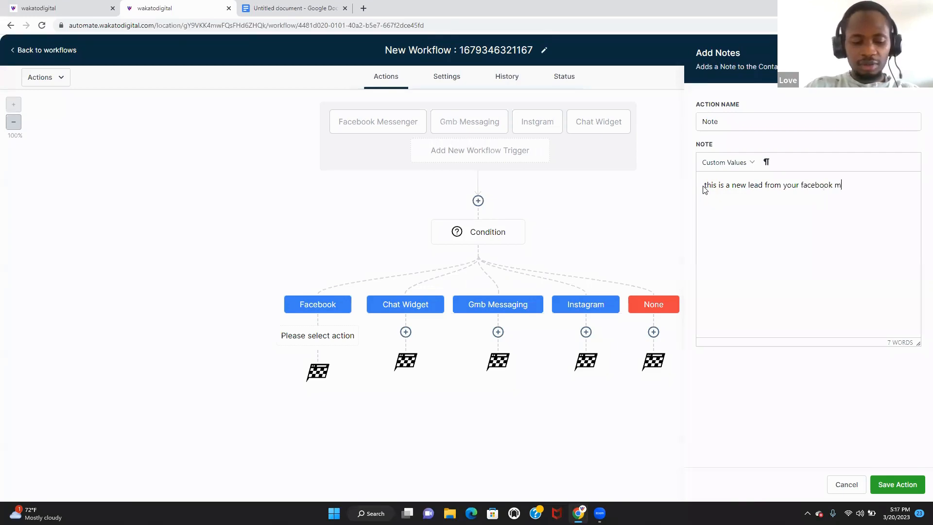
text(essage)
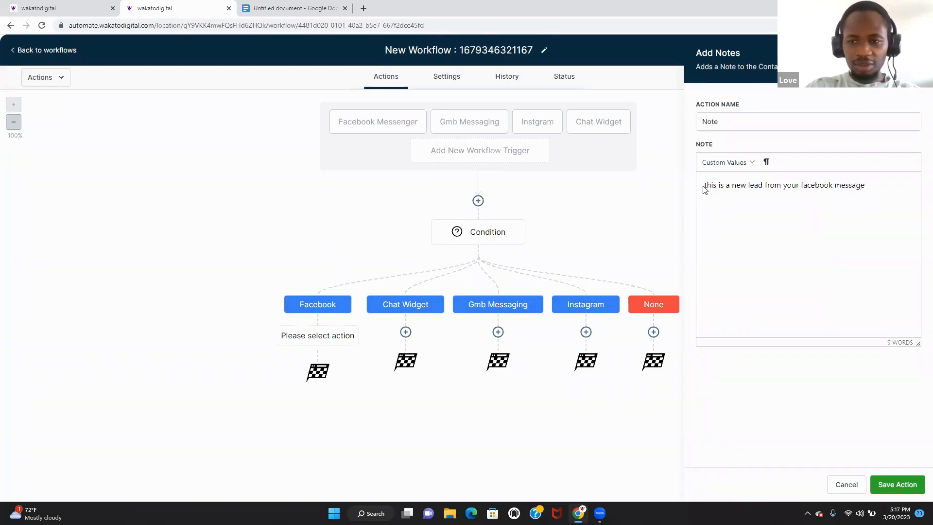
text(r)
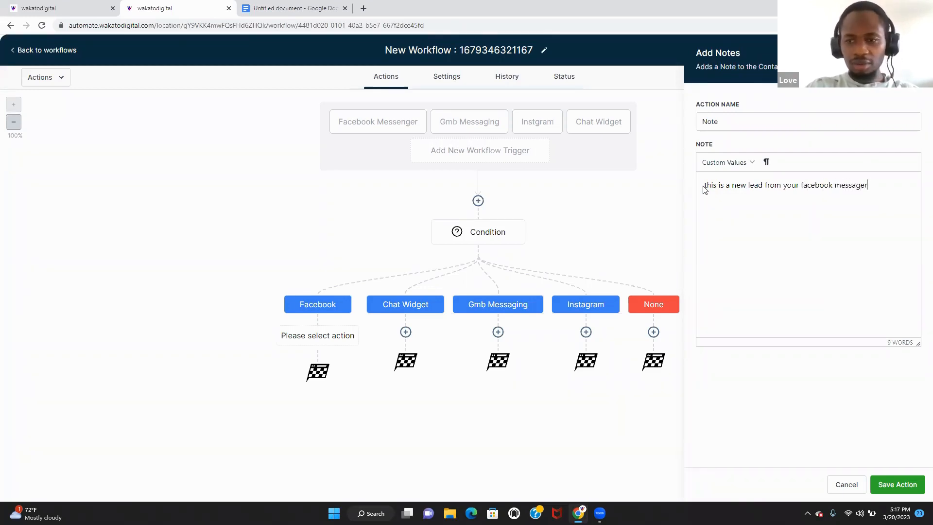
text(. chekc)
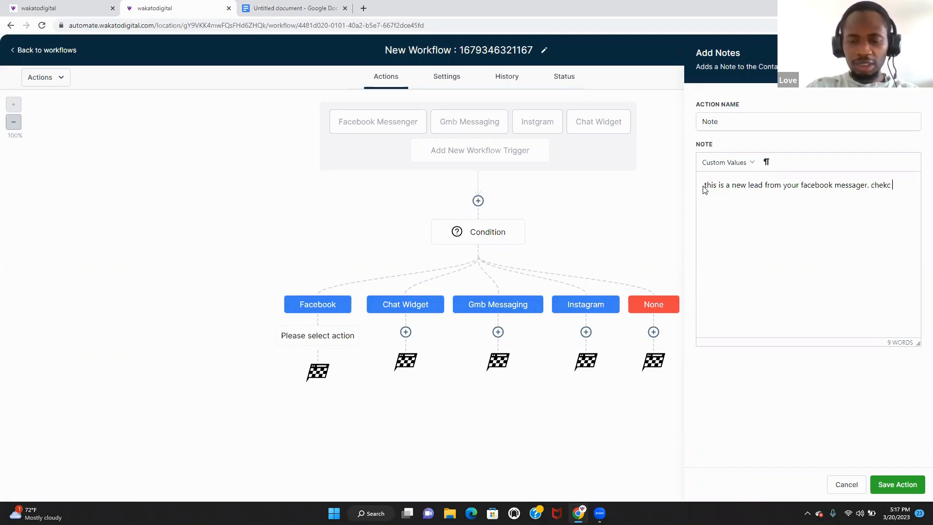
key(BackSpace)
text(ck)
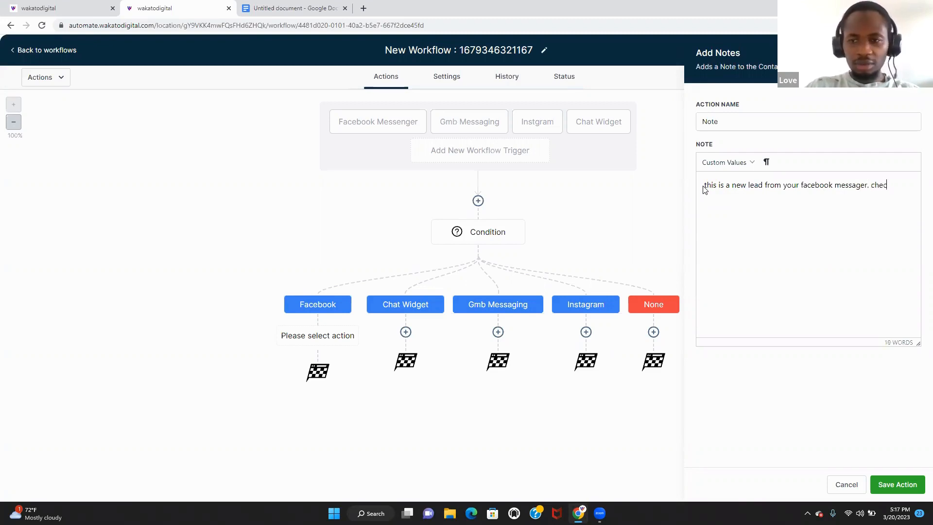
text( what they hav)
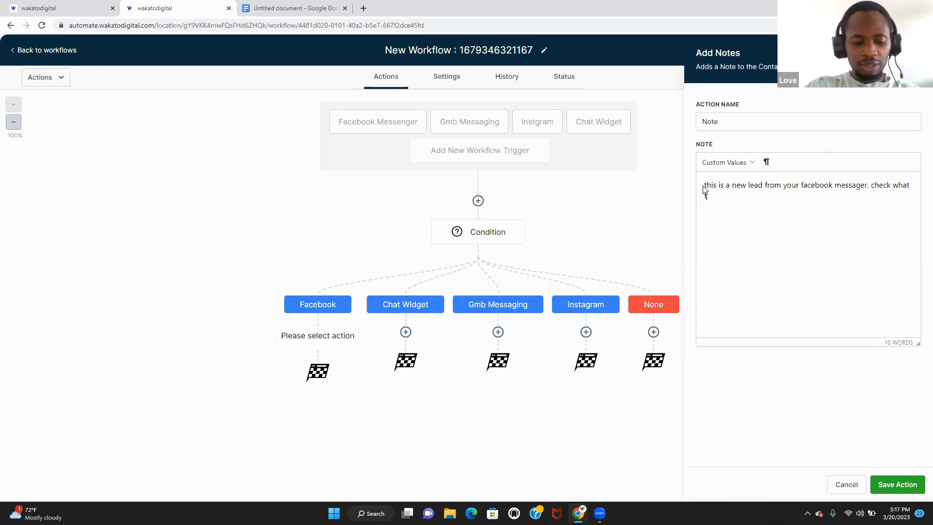
text(e to s)
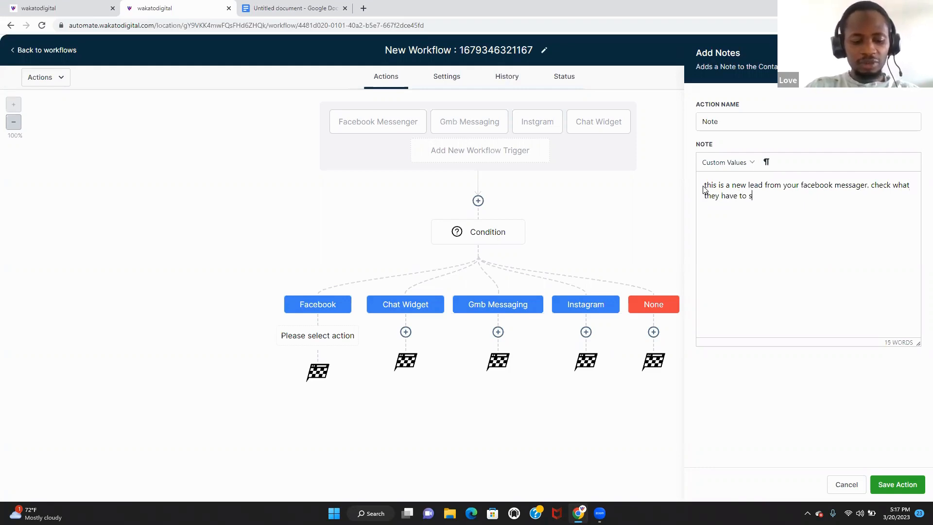
key(BackSpace)
key(BackSpace)
key(BackSpace)
key(BackSpace)
key(BackSpace)
key(BackSpace)
key(BackSpace)
key(BackSpace)
key(BackSpace)
key(BackSpace)
key(BackSpace)
key(BackSpace)
key(BackSpace)
key(BackSpace)
key(BackSpace)
key(BackSpace)
key(BackSpace)
key(BackSpace)
key(BackSpace)
key(BackSpace)
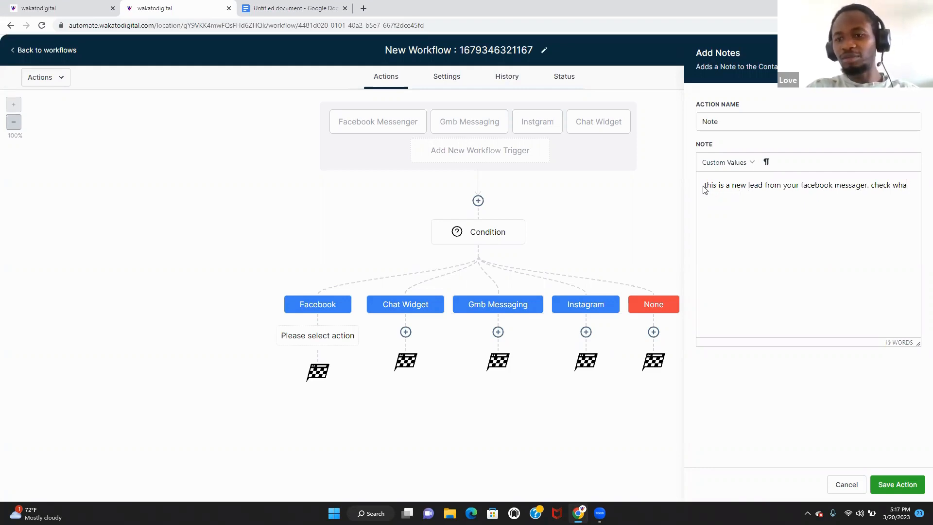
key(BackSpace)
key(BackSpace)
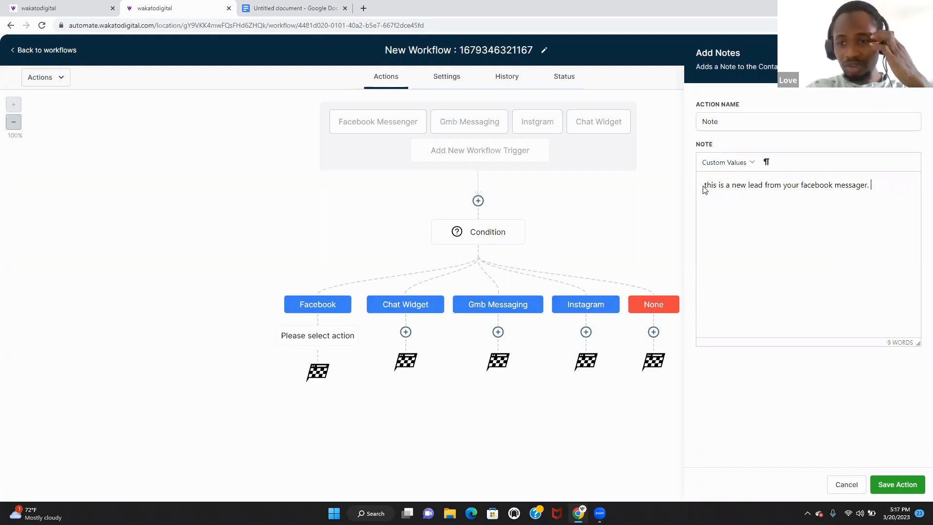
click(907, 485)
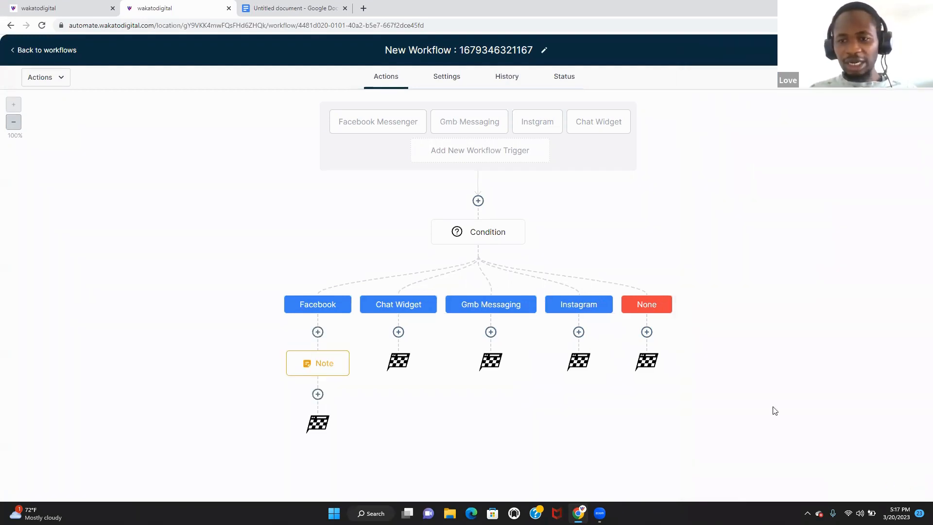
- Cancel an extra step under Facebook and bring up the Note card's Actions menu
click(318, 332)
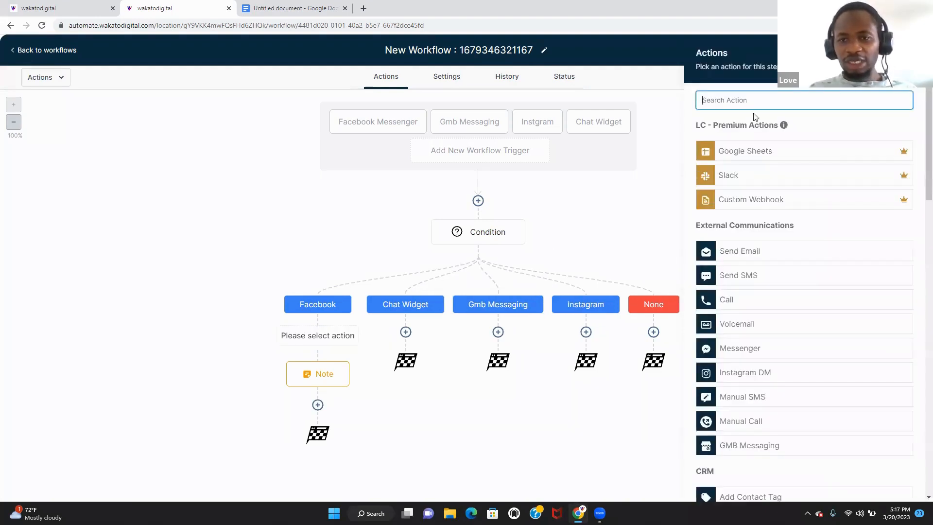
text(ad)
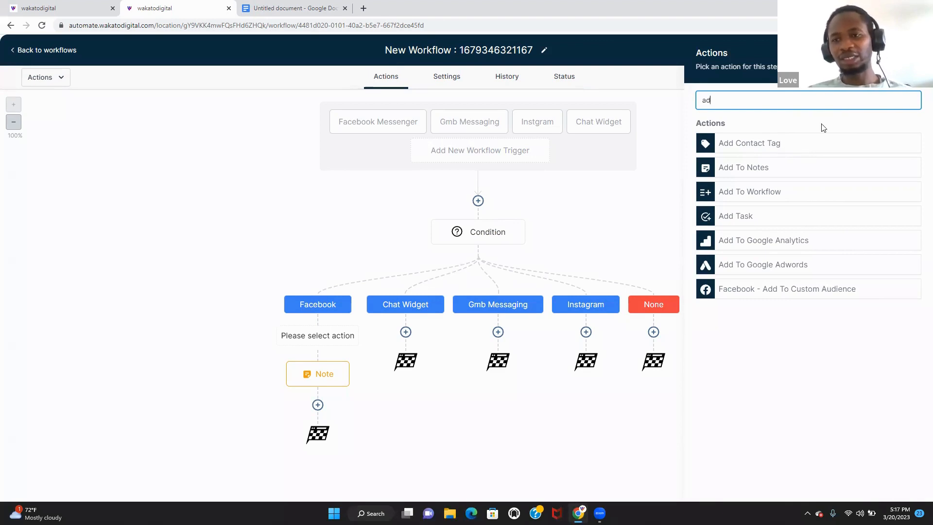
click(916, 53)
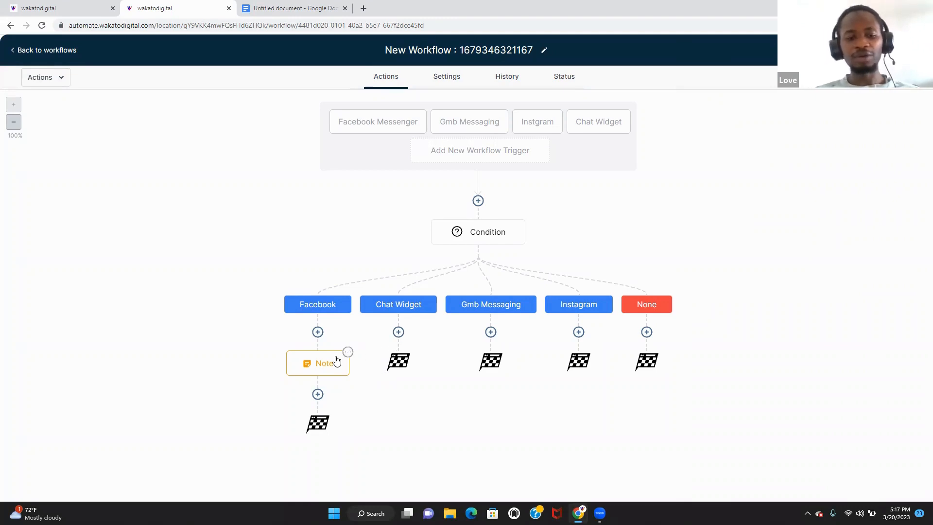
click(346, 354)
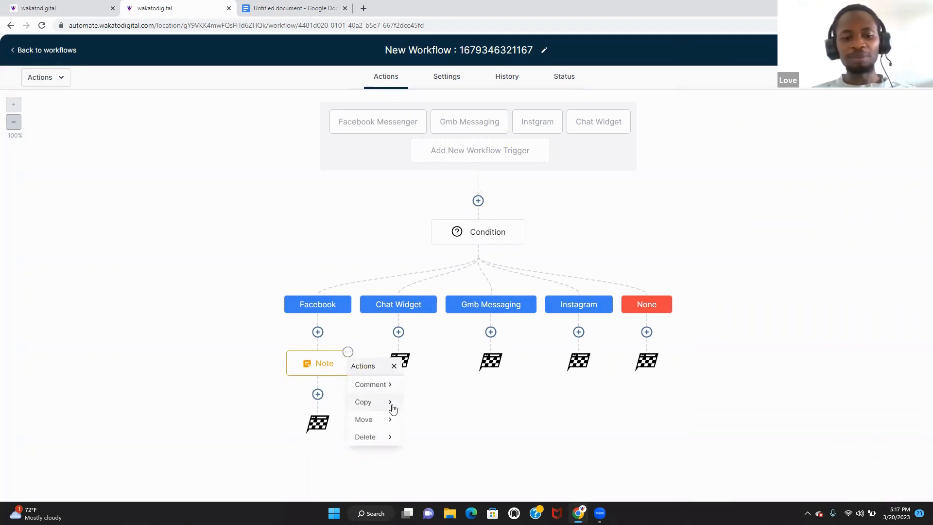
- Copy the Facebook Note into the Chat Widget and Gmb Messaging branches
click(393, 409)
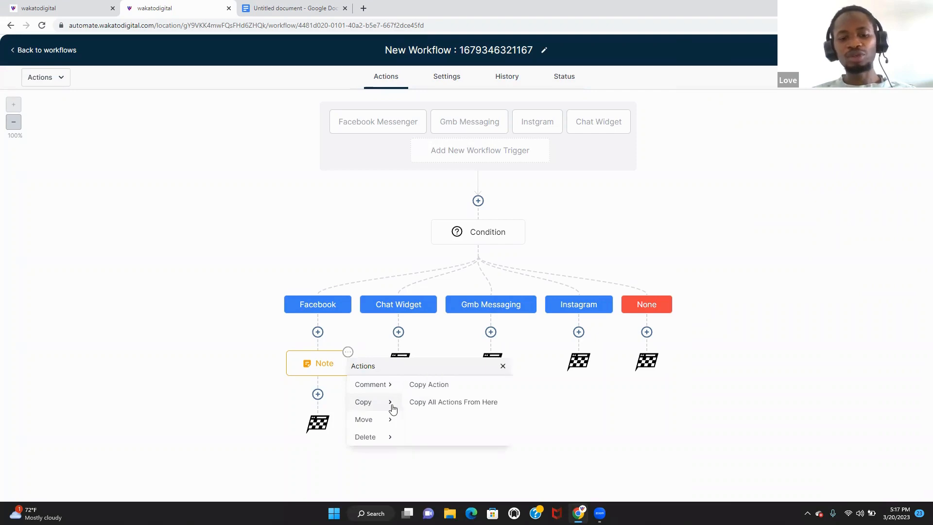
click(453, 392)
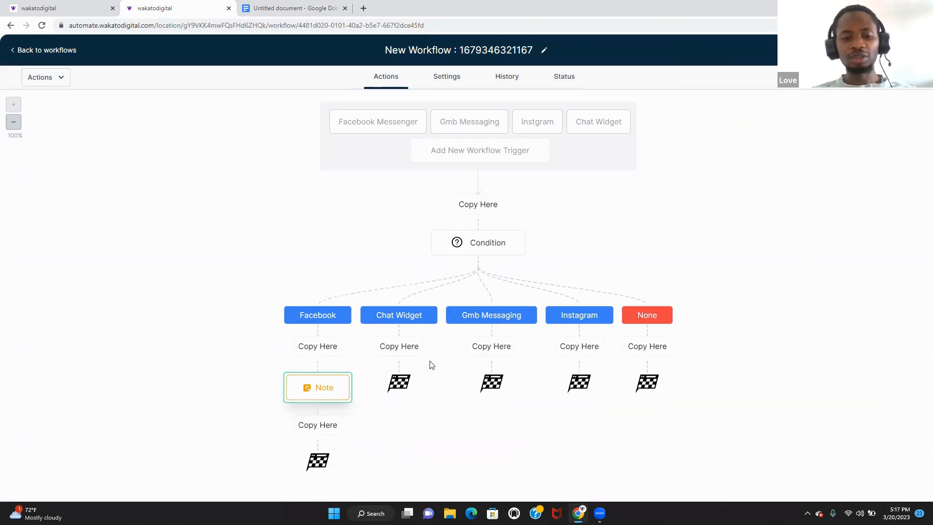
click(400, 353)
mouse_move(414, 373)
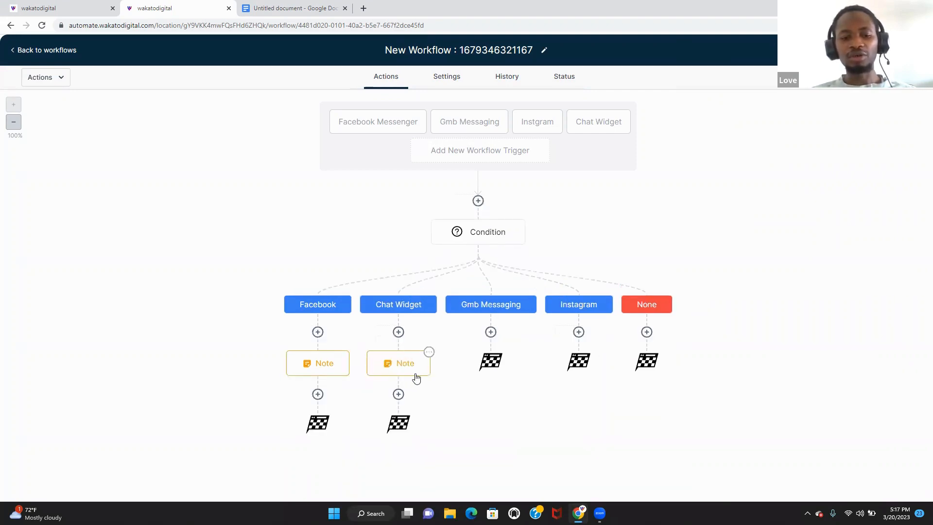
click(430, 354)
click(465, 410)
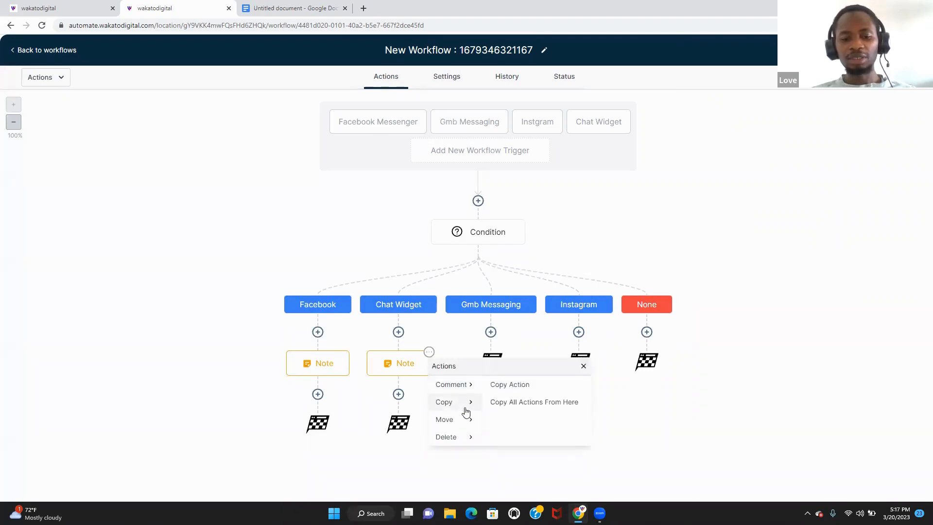
click(536, 390)
click(494, 353)
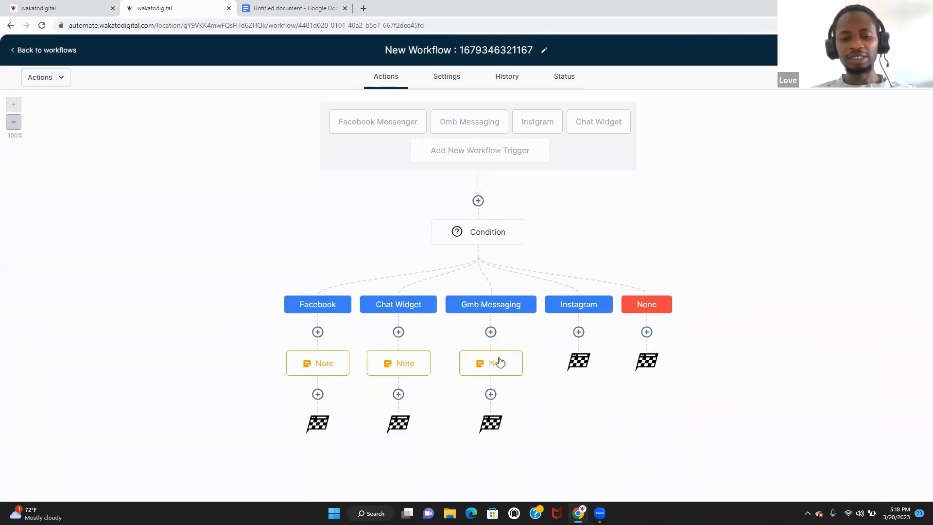
- Copy the Note onward into the Instagram and None branches
click(521, 352)
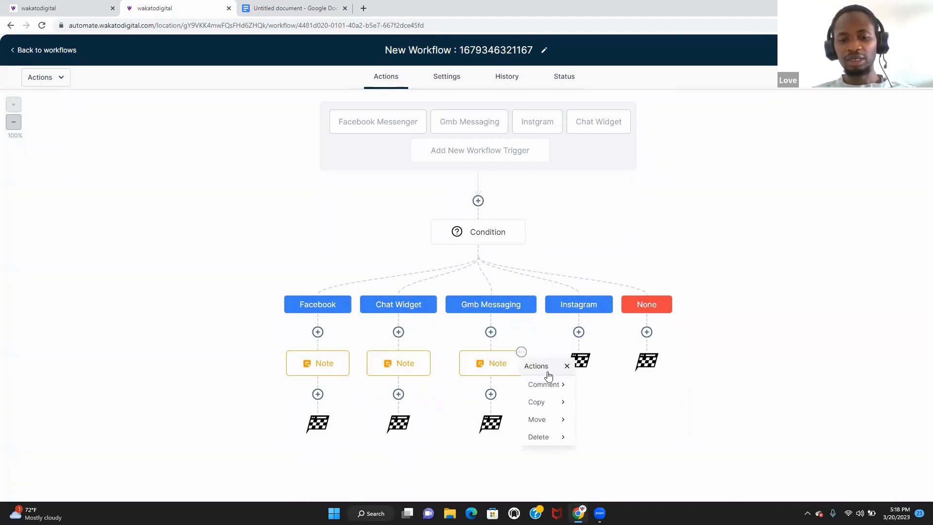
click(556, 402)
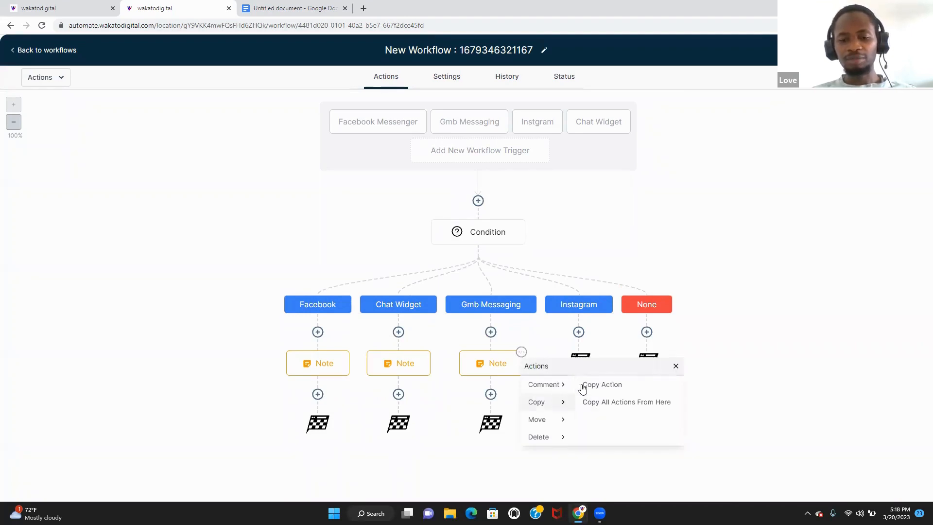
click(616, 386)
click(587, 356)
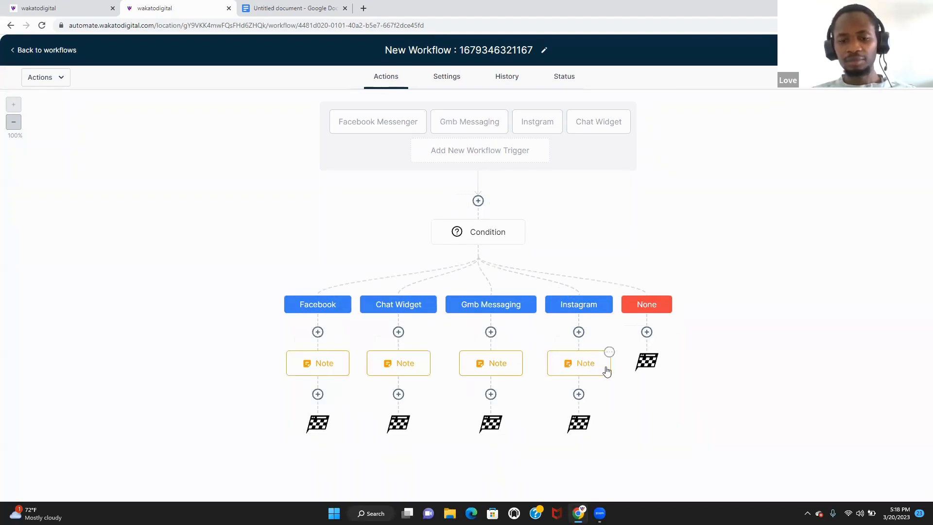
click(609, 352)
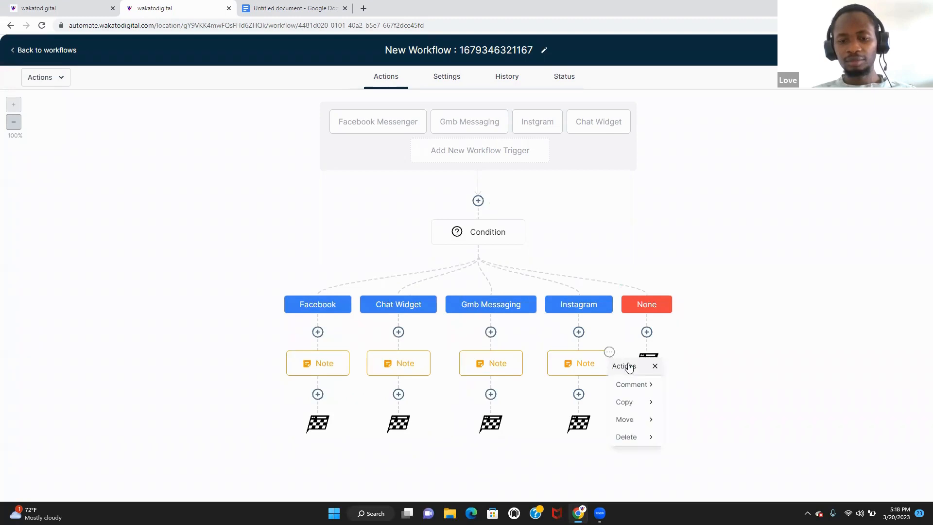
click(630, 403)
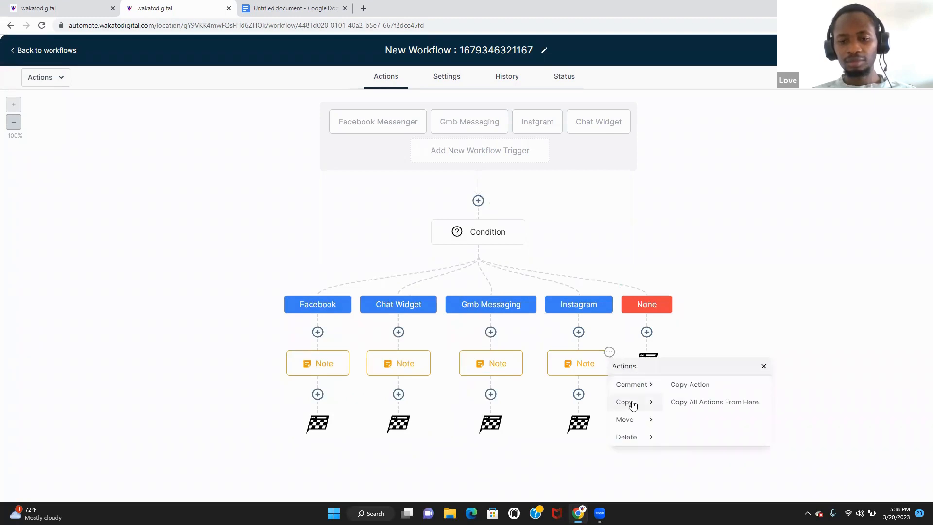
click(677, 389)
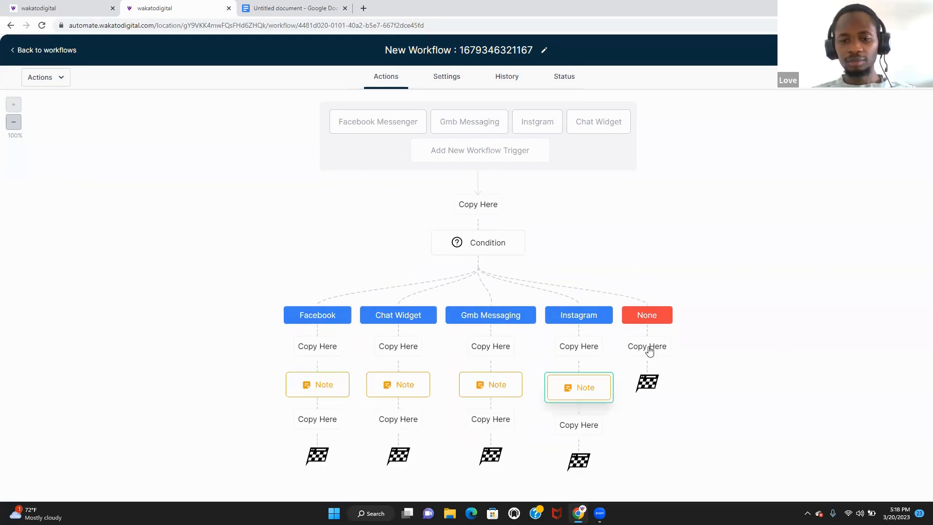
click(648, 347)
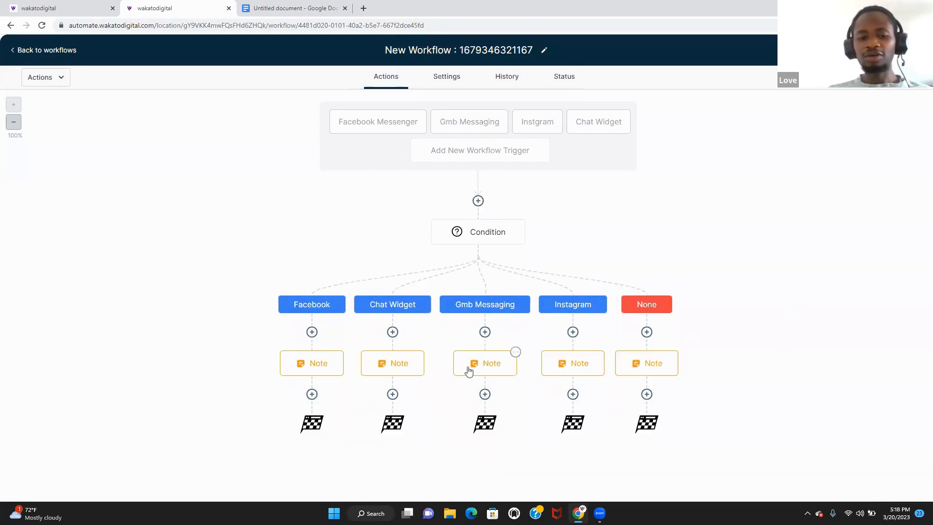
click(388, 362)
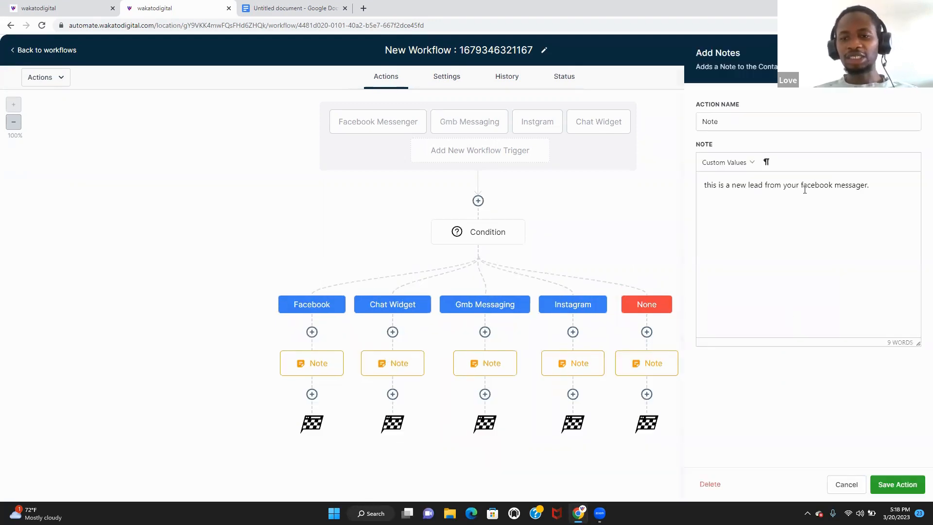
- Change the Chat Widget note's 'facebook messager.' to 'chat widget' and save
drag(804, 185, 891, 182)
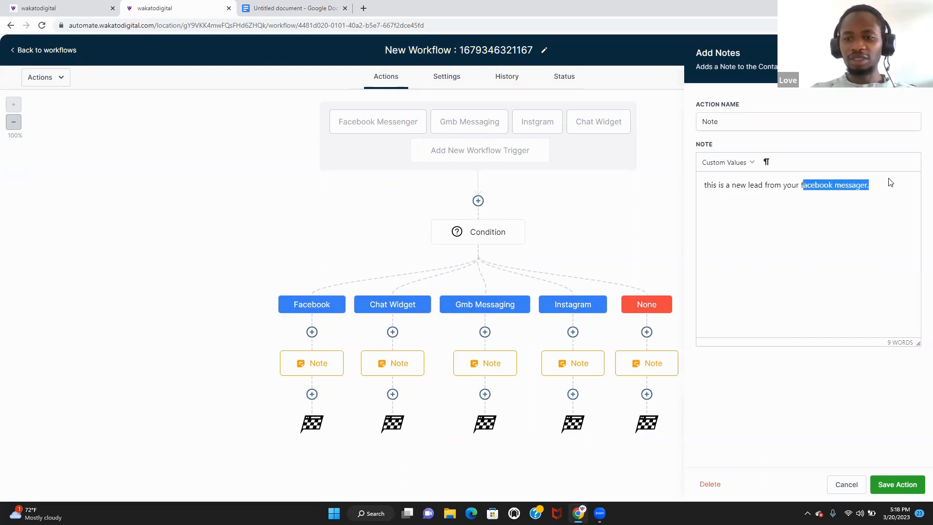
key(BackSpace)
key(BackSpace)
text(chat w)
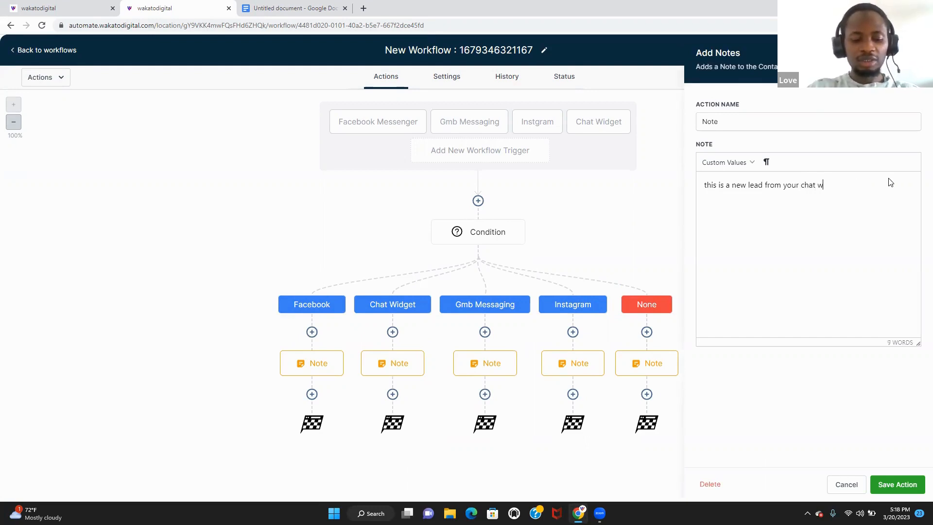
text(idget)
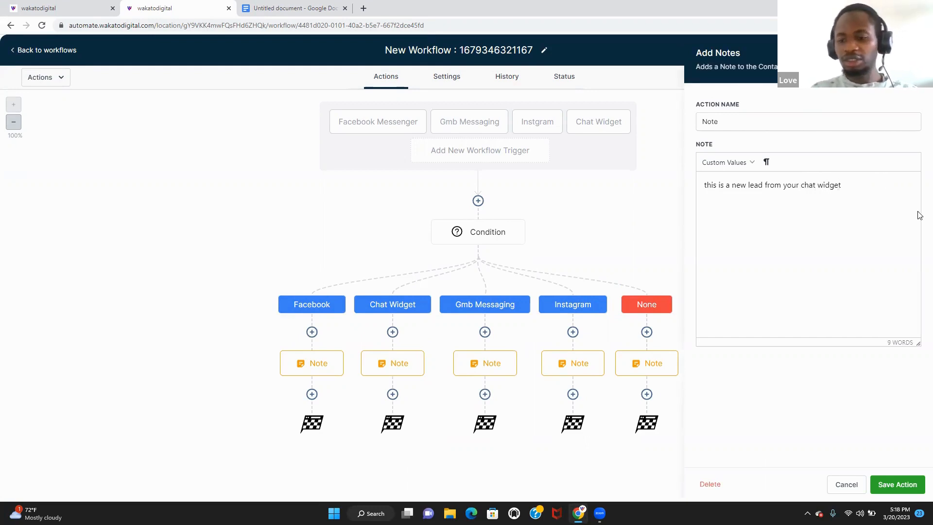
click(897, 484)
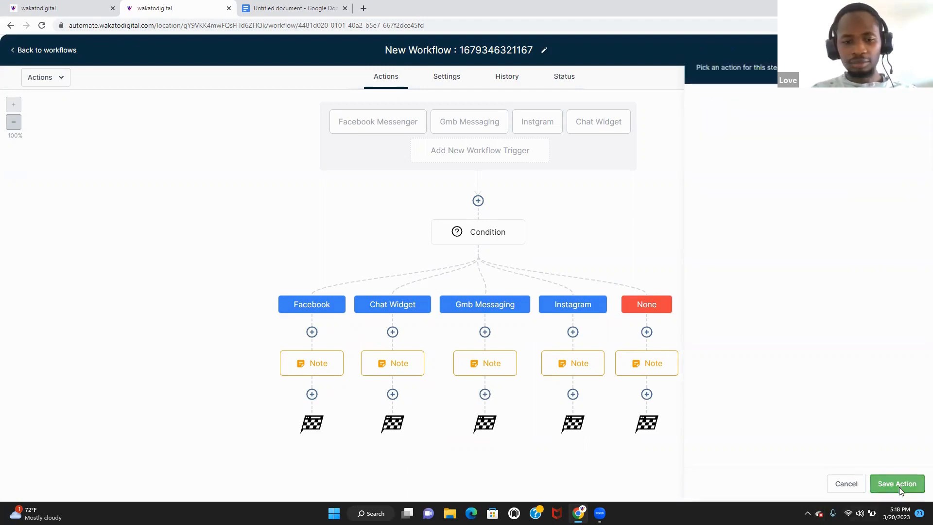
- Change the Gmb Messaging note to end with 'gmb messaging' and save
click(510, 372)
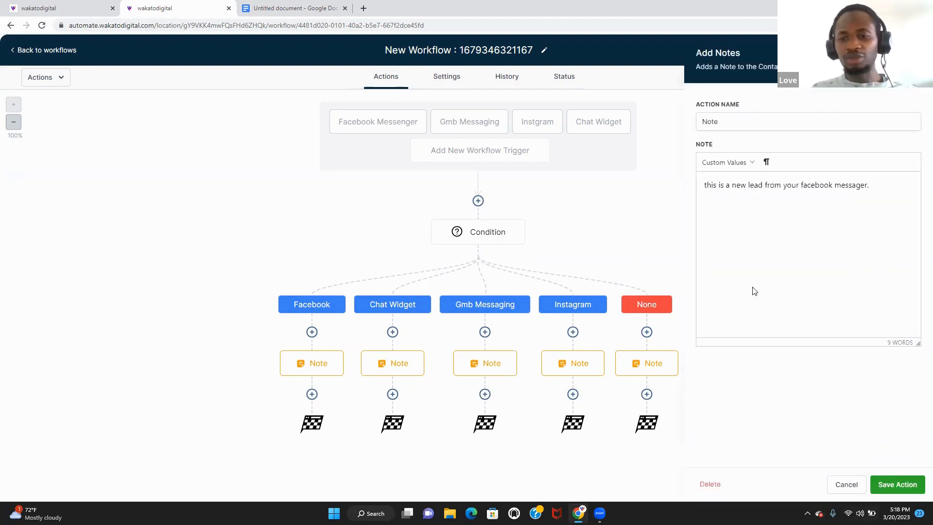
click(873, 186)
key(BackSpace)
key(BackSpace)
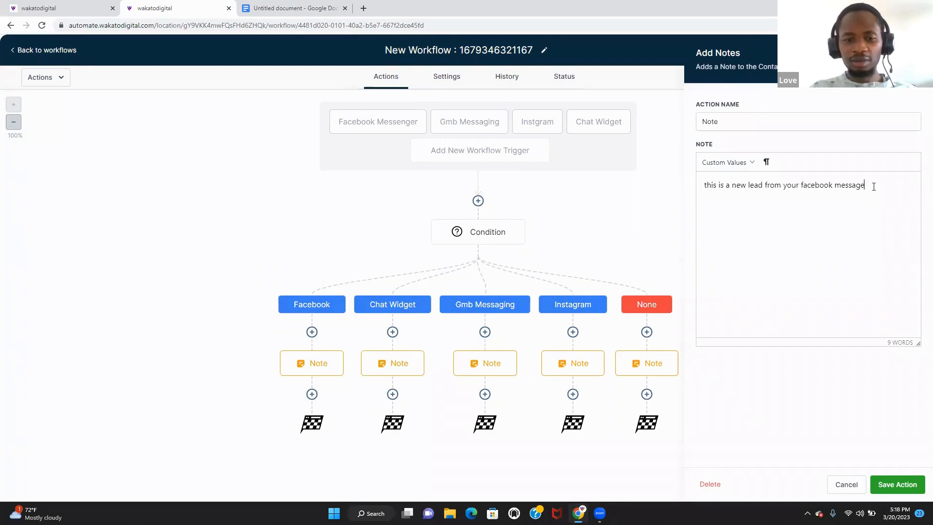
key(BackSpace)
key(BackSpace)
key(BackSpace)
key(BackSpace)
key(BackSpace)
key(BackSpace)
key(BackSpace)
key(BackSpace)
key(BackSpace)
key(BackSpace)
key(BackSpace)
key(BackSpace)
key(BackSpace)
key(BackSpace)
key(BackSpace)
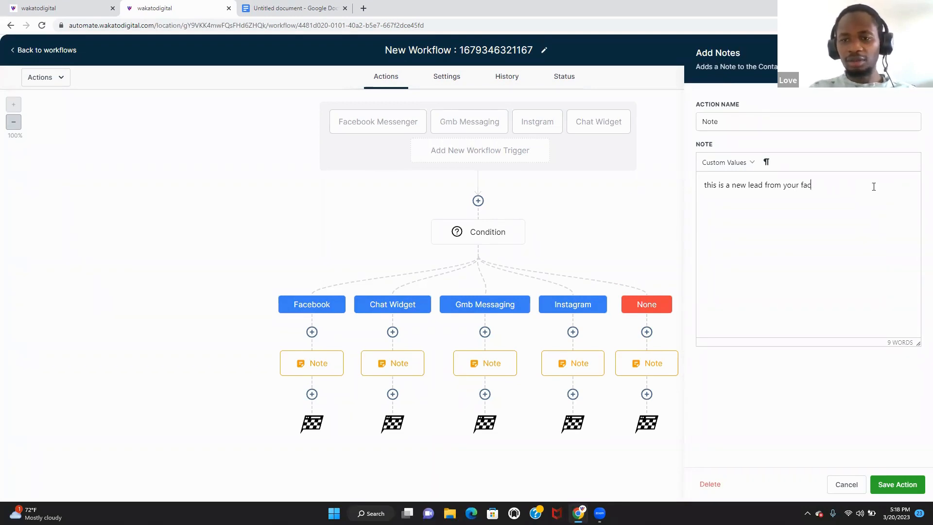
text(gmb me)
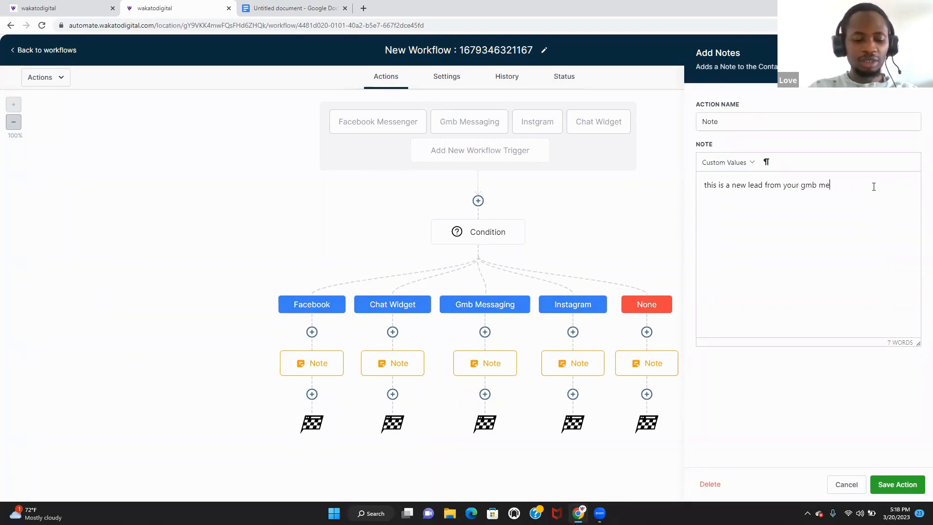
text(ss)
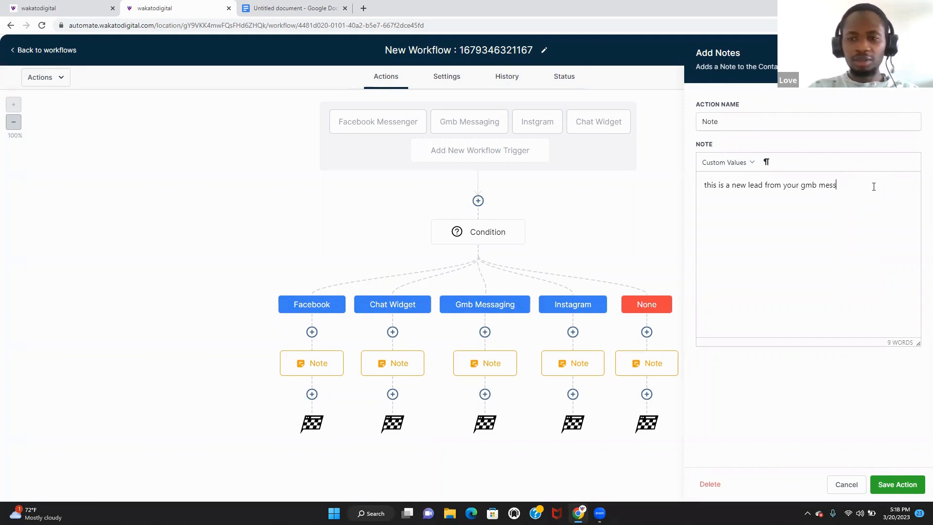
text(ga...)
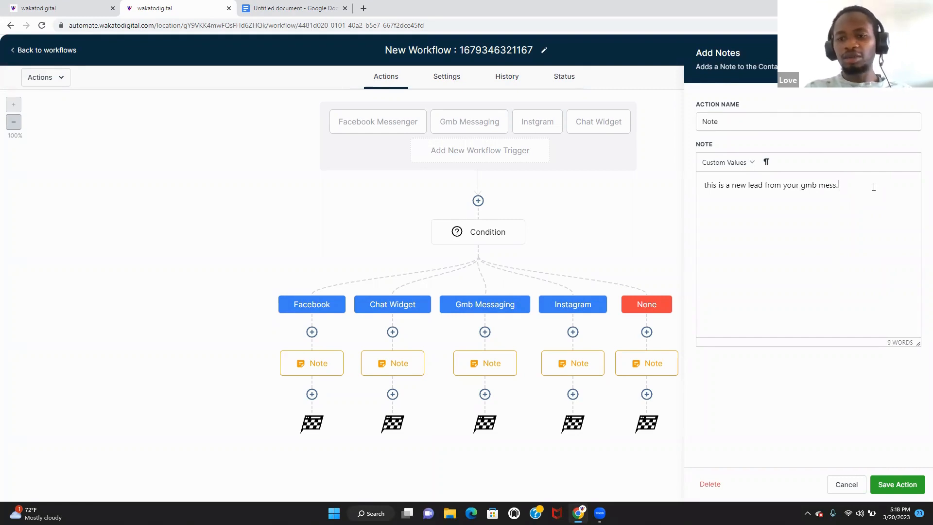
key(BackSpace)
text(aging)
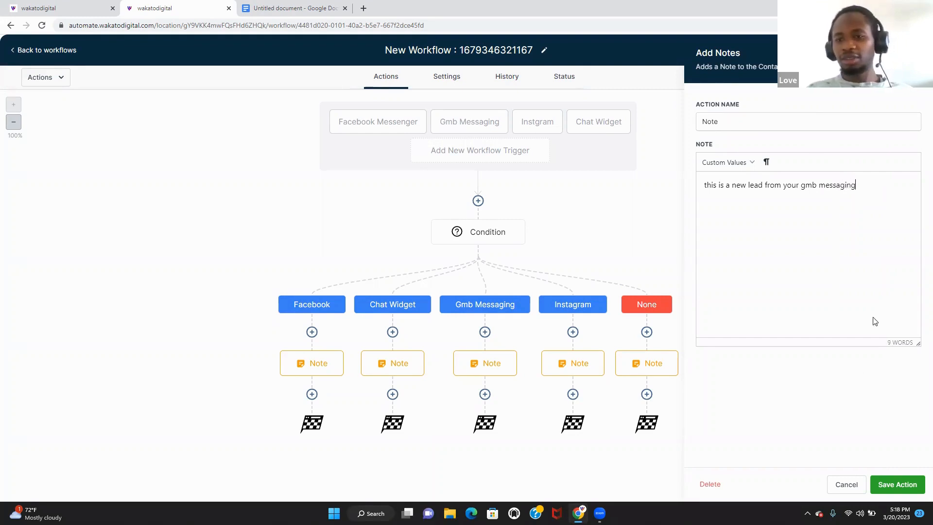
click(898, 485)
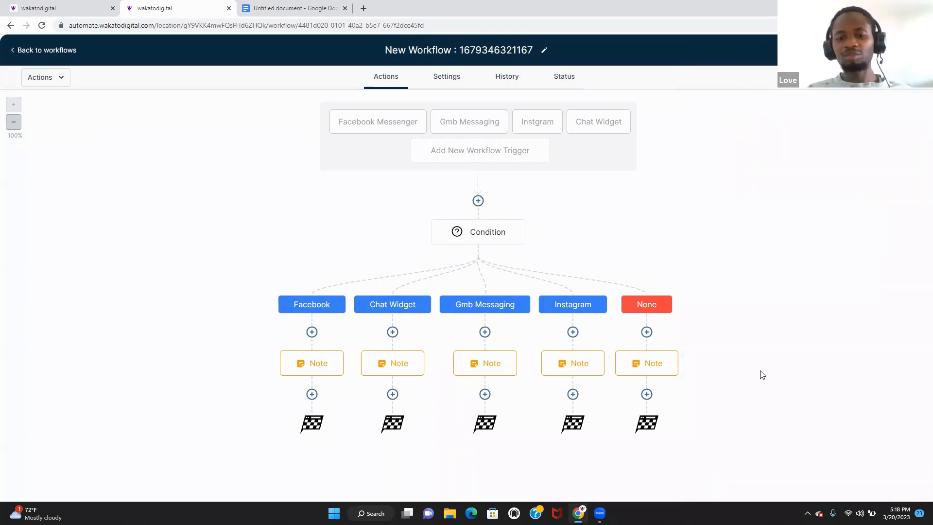
- Replace 'facebook messager' with 'instagram' in the Instagram branch's note
click(573, 332)
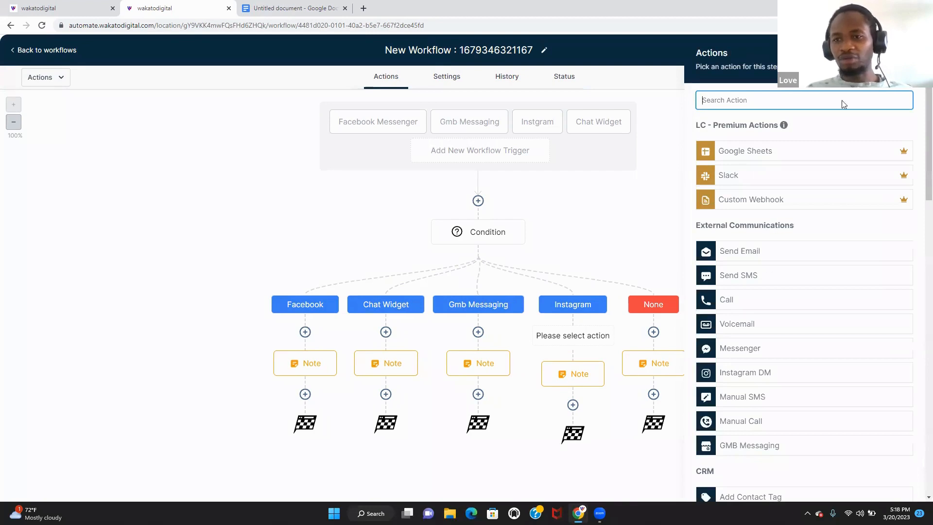
click(909, 53)
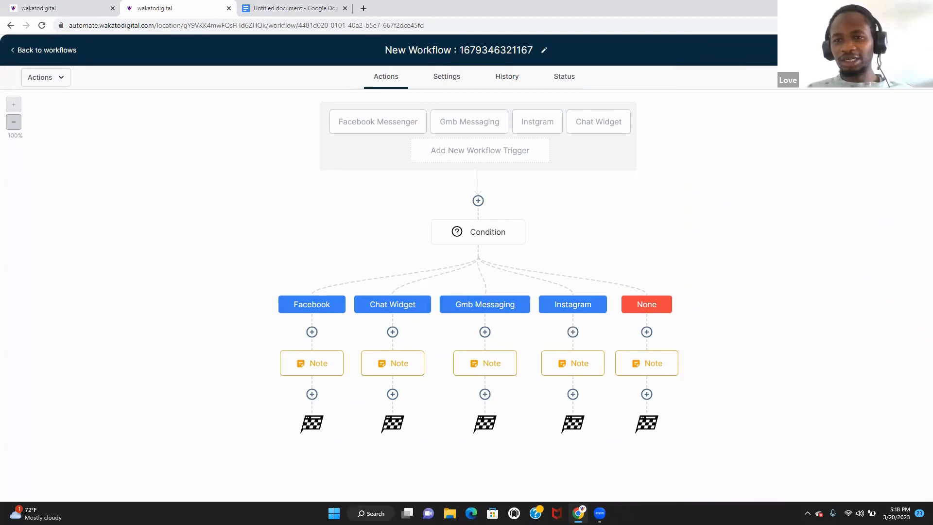
click(579, 368)
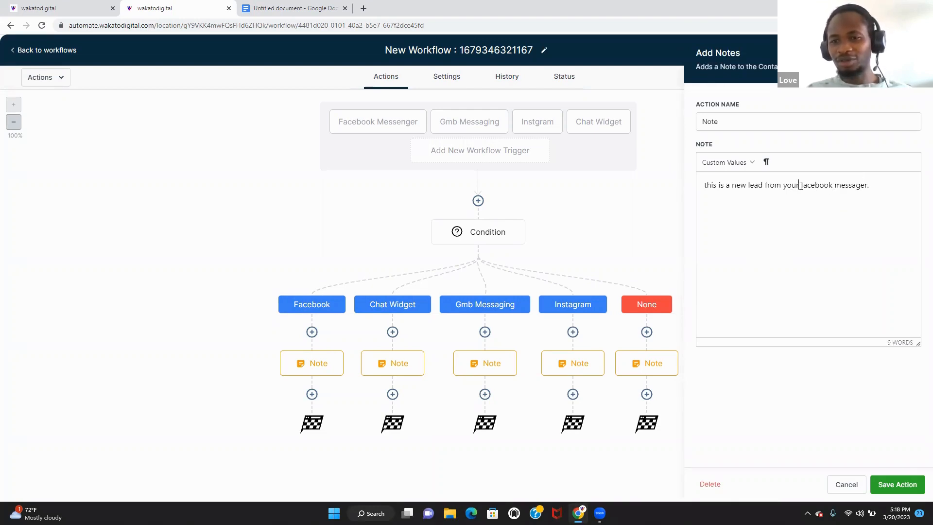
drag(799, 185, 883, 182)
key(BackSpace)
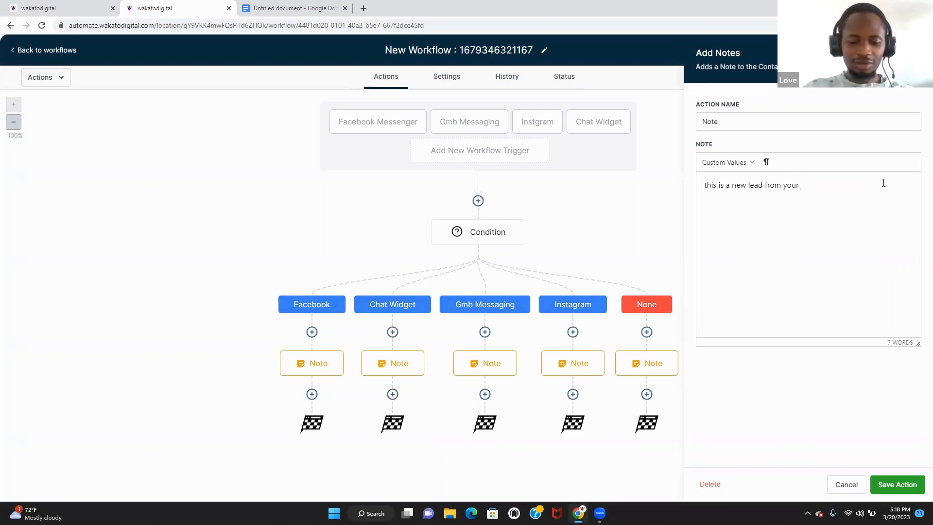
text(instagra)
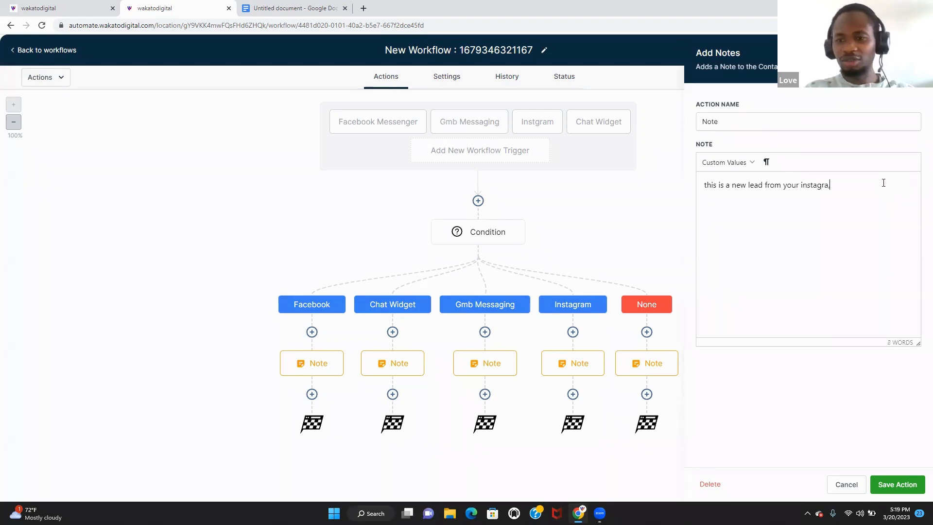
text(m.)
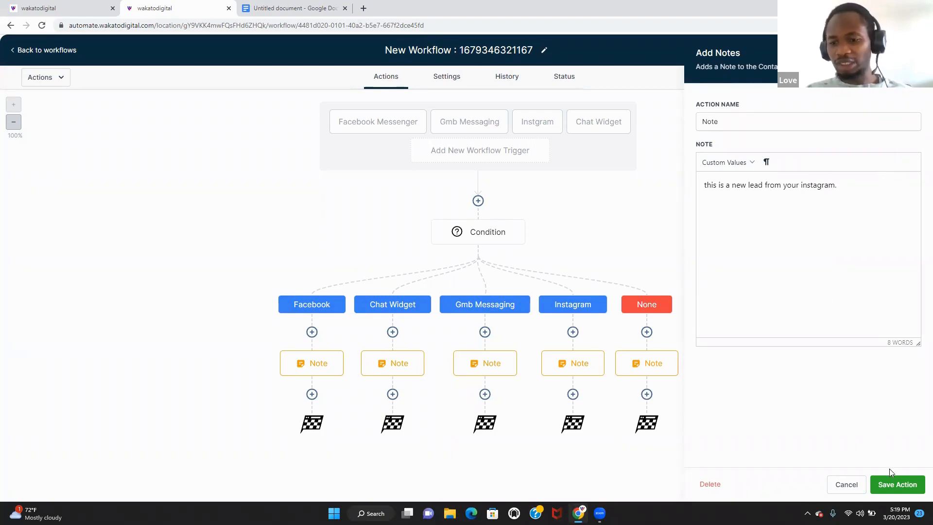
- Save the Instagram note 'this is a new lead from your instagram.'
click(904, 485)
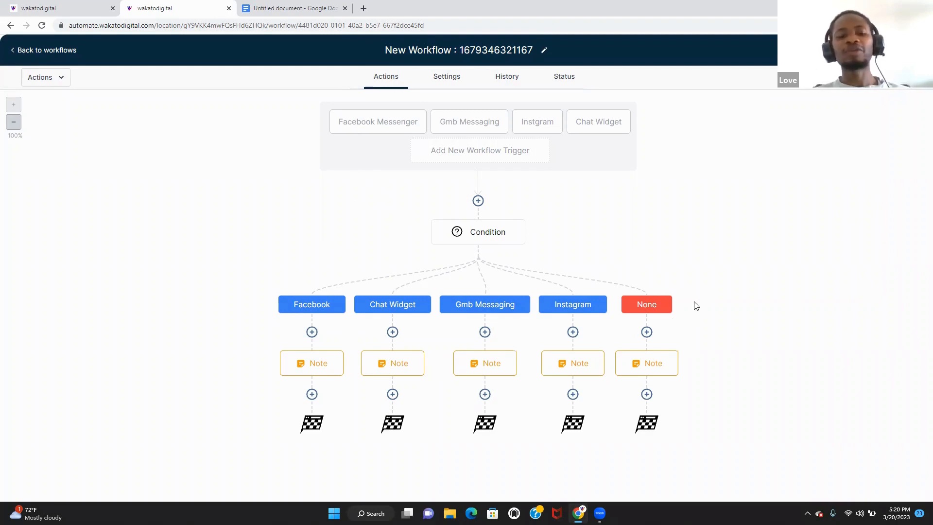
- Add an SMS step after the Facebook Note containing the pasted new-lead sentence
click(312, 394)
text(int)
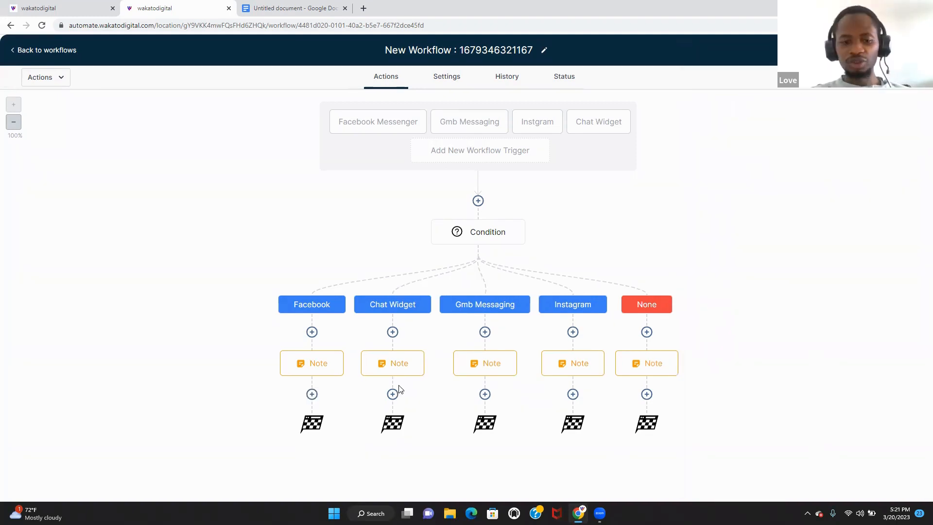
click(311, 394)
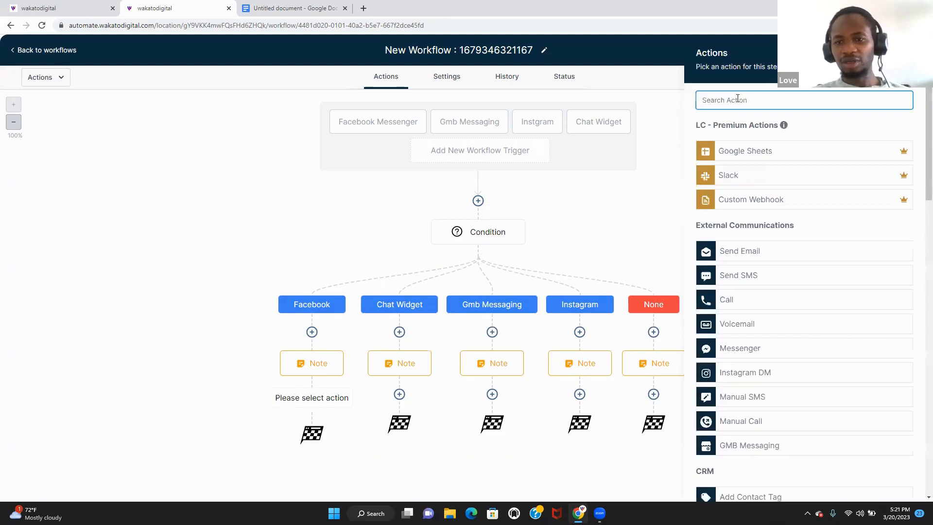
text(sen)
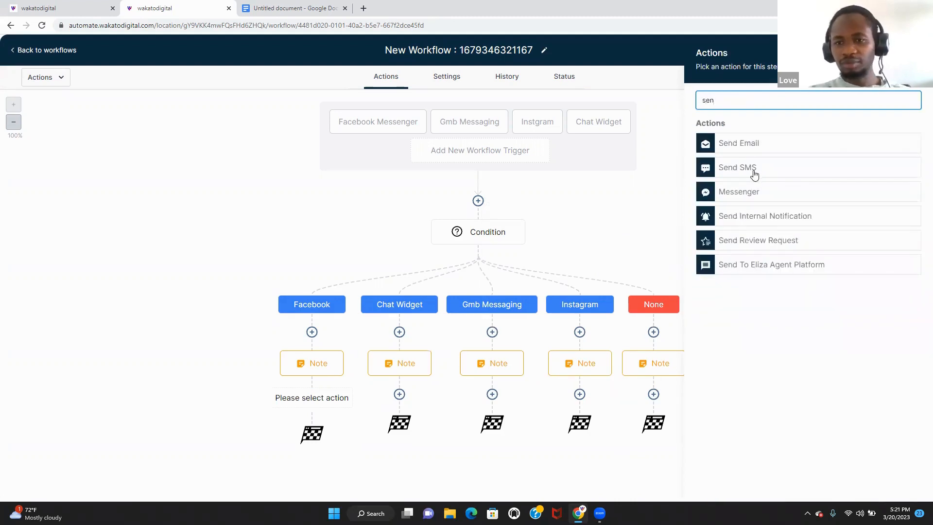
click(776, 170)
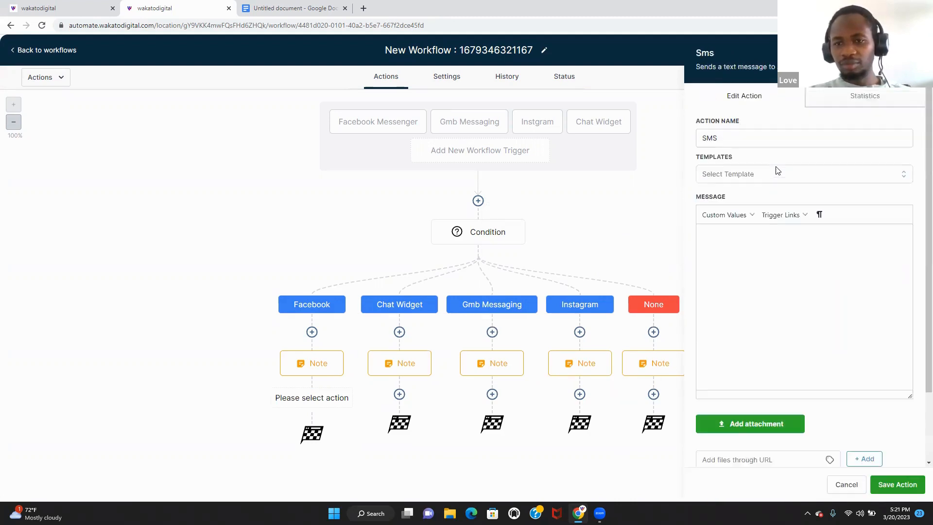
click(772, 266)
text(this is a new lead from your gmb messaging)
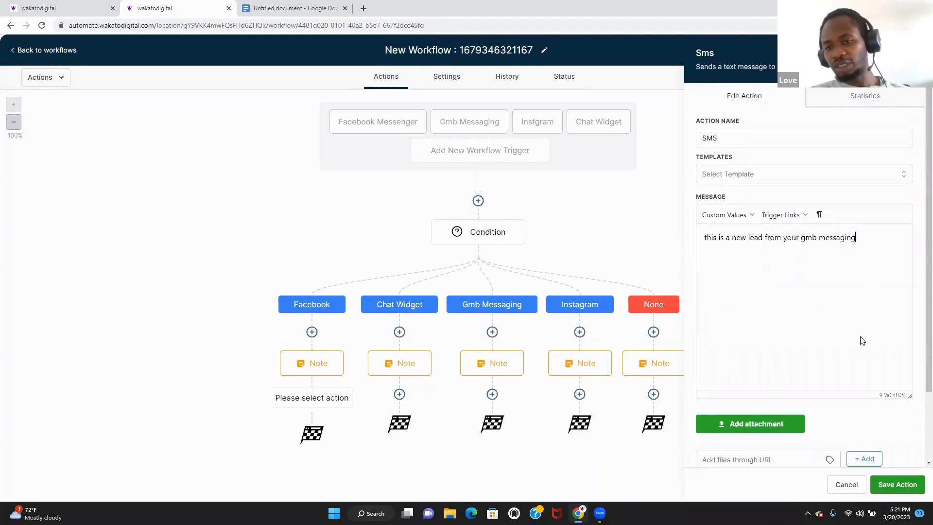
click(897, 485)
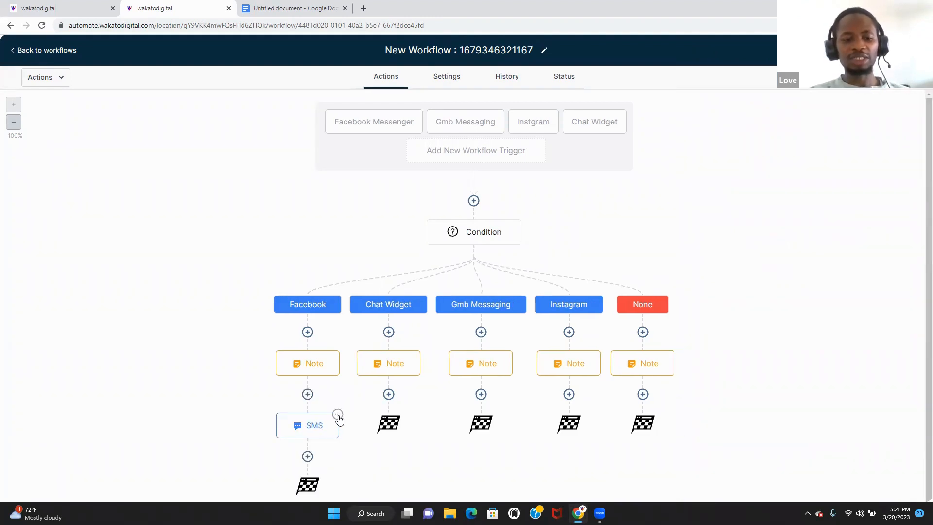
- Delete that SMS step from the Facebook branch
click(338, 415)
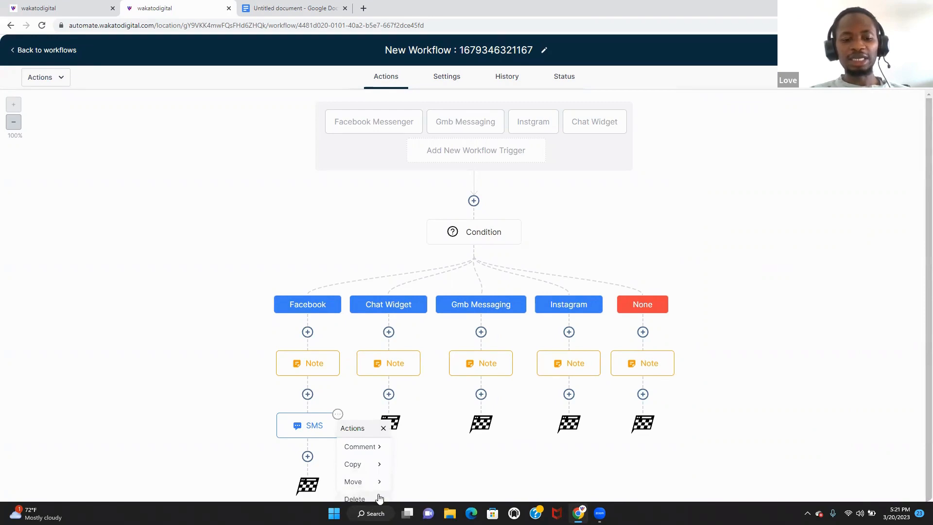
mouse_move(376, 499)
click(452, 447)
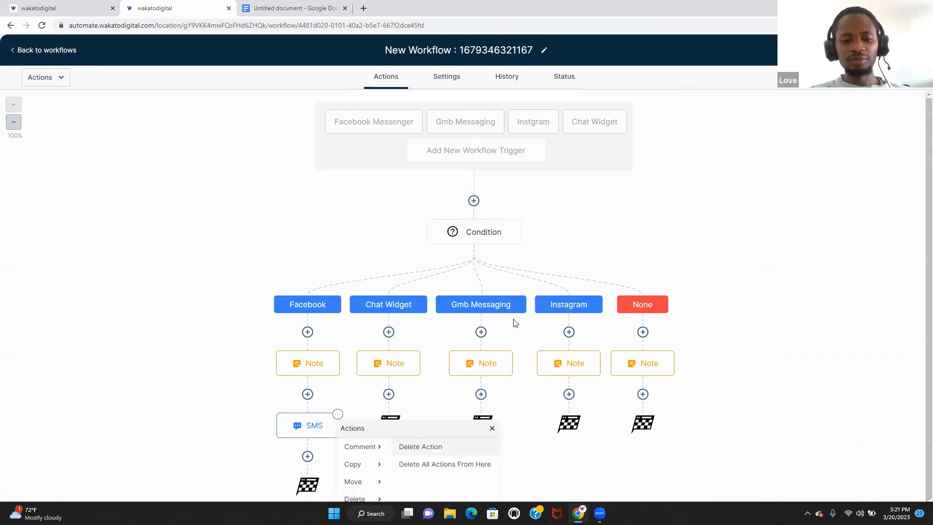
click(544, 308)
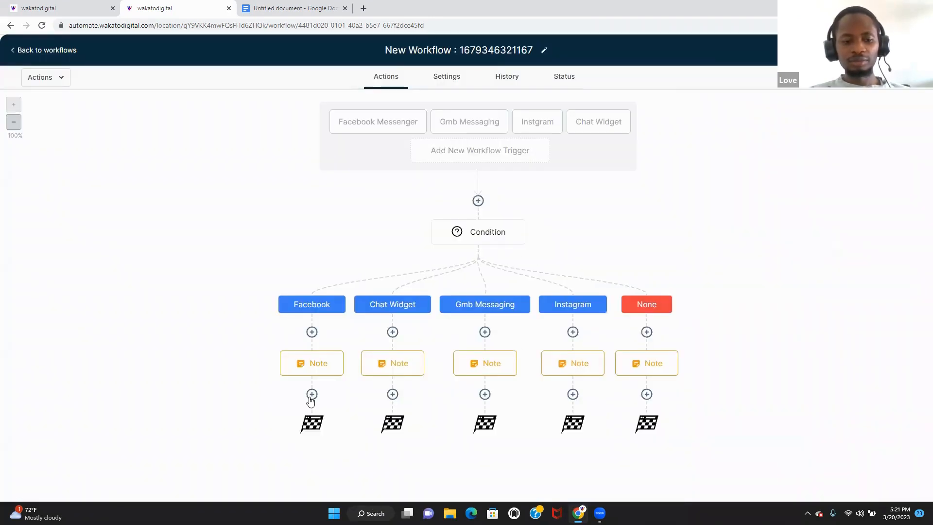
- Add an SMS-type Internal Notification after Facebook's Note with the pasted new-lead message
click(311, 394)
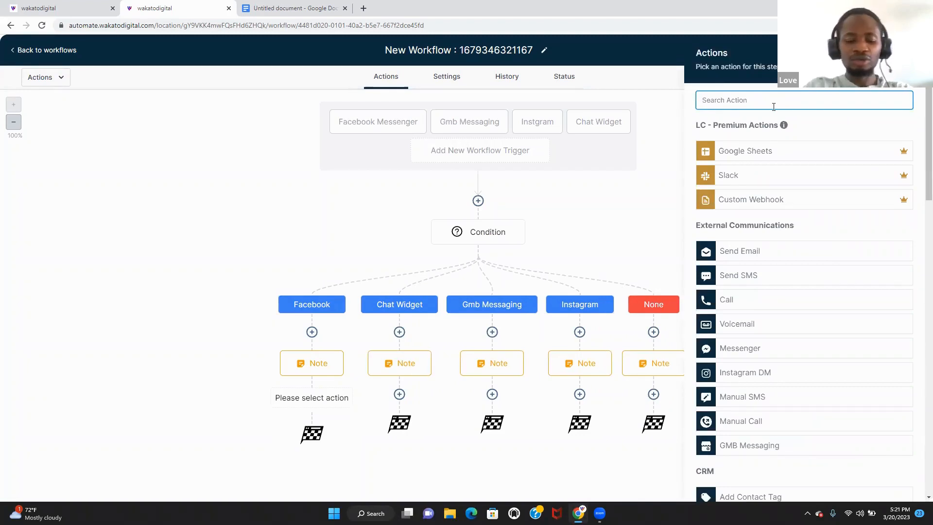
text(in)
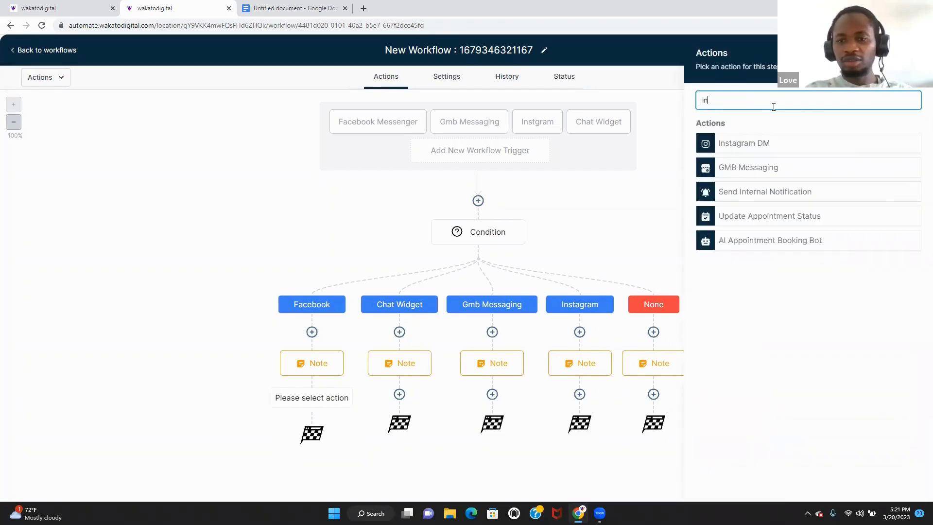
click(790, 190)
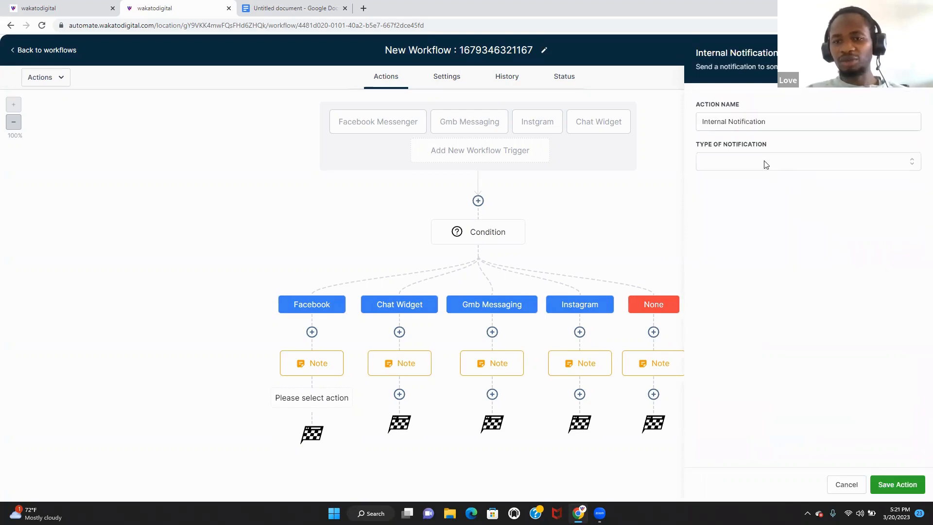
click(765, 164)
click(753, 219)
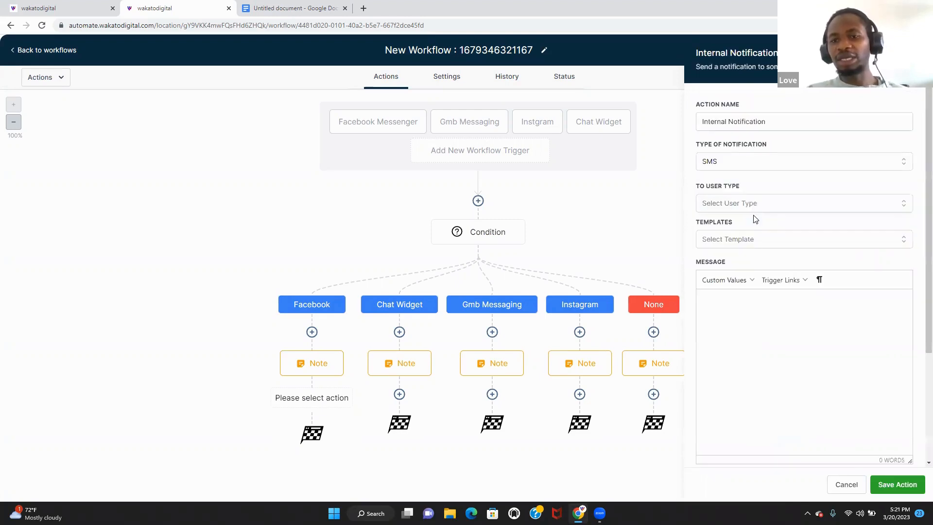
text(this is a new lead from your gmb messaging)
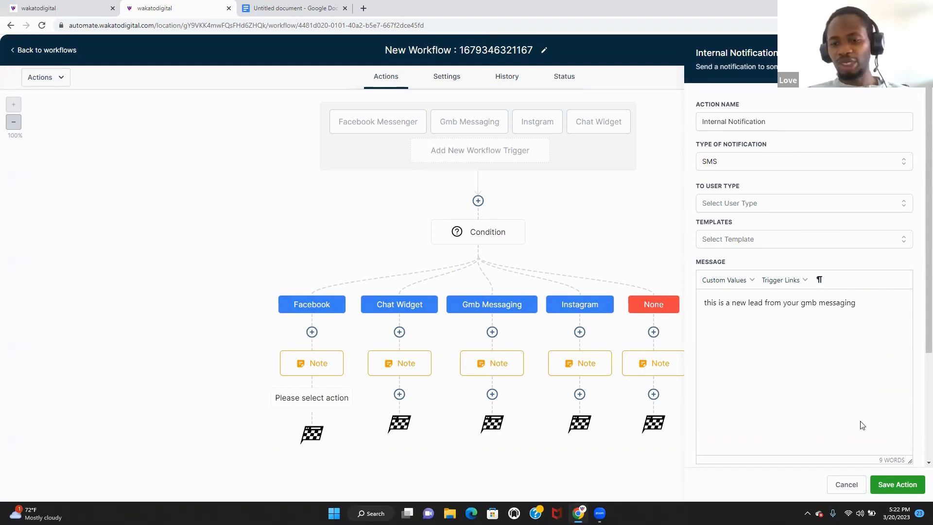
click(883, 482)
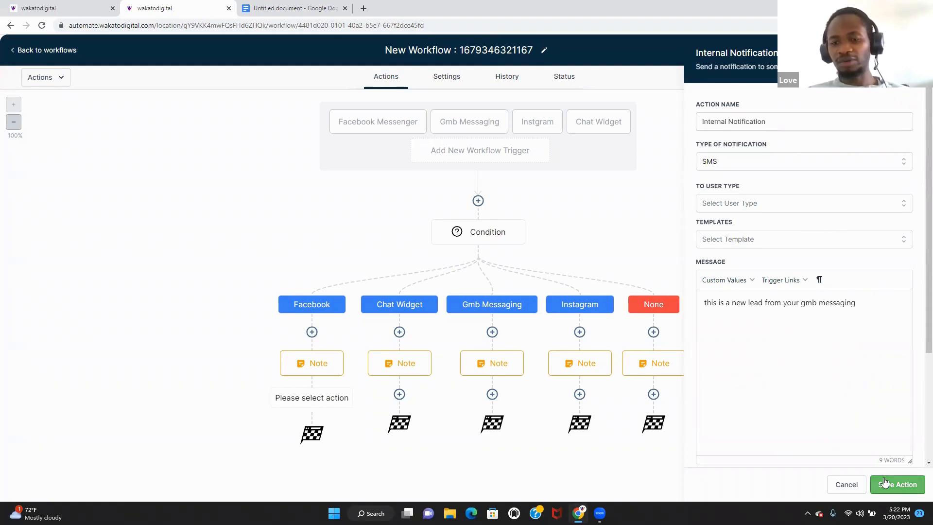
- Send the notification to All Users and save the step
click(815, 235)
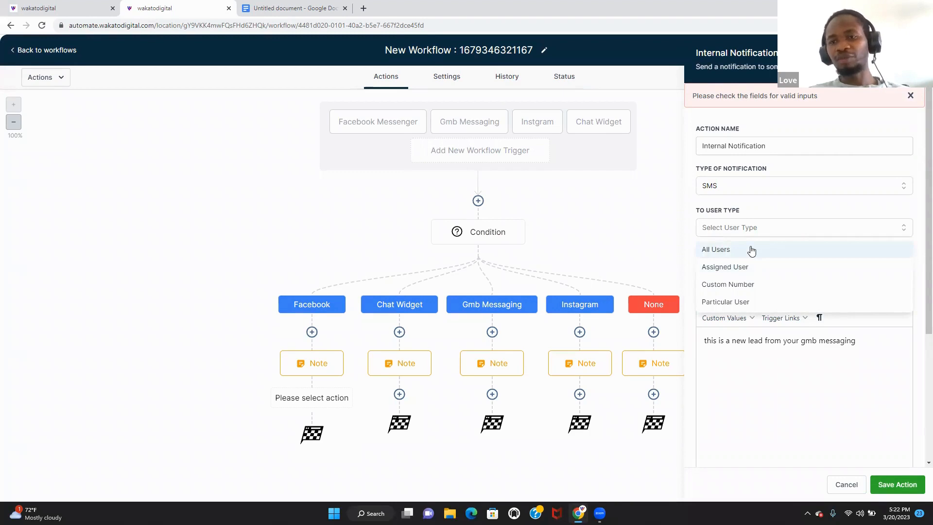
click(751, 250)
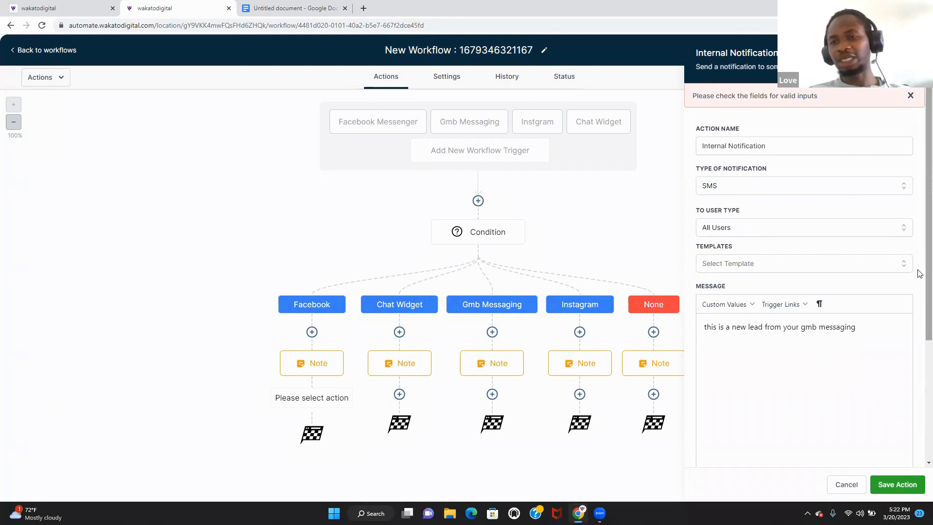
click(872, 225)
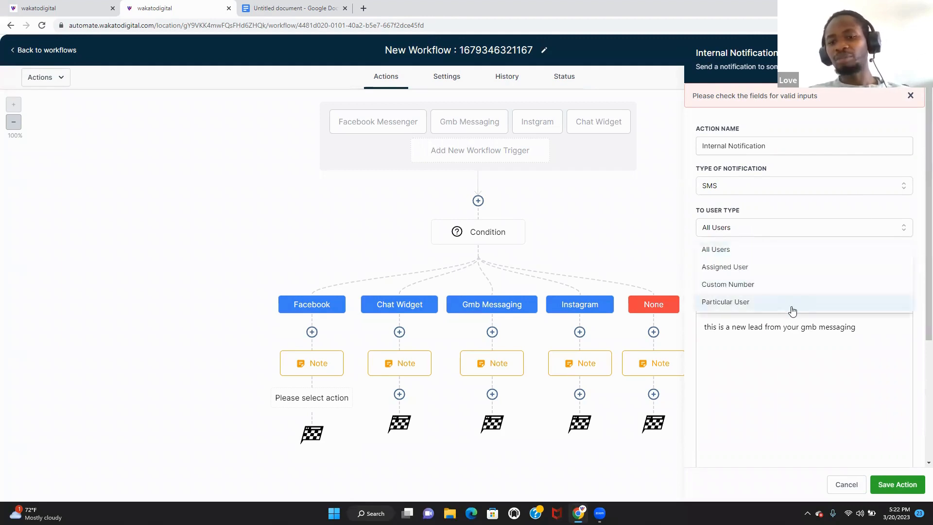
click(797, 286)
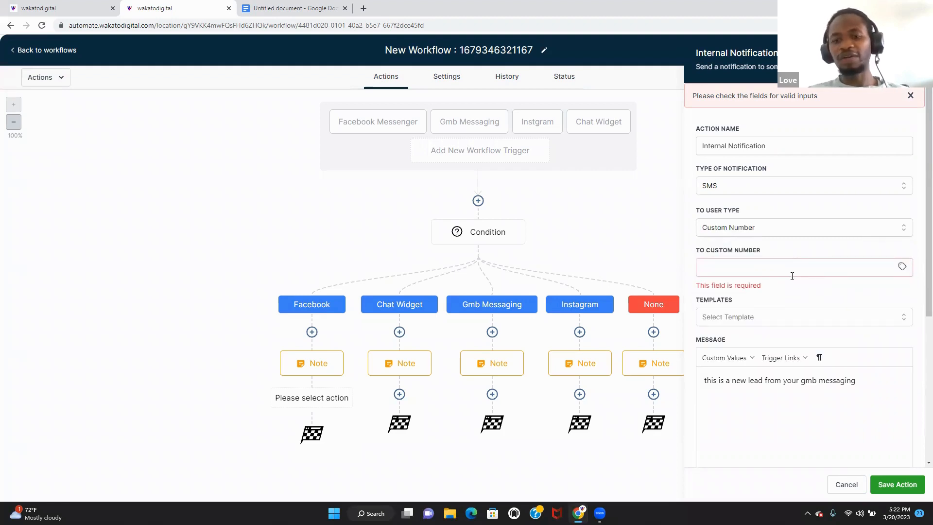
click(792, 276)
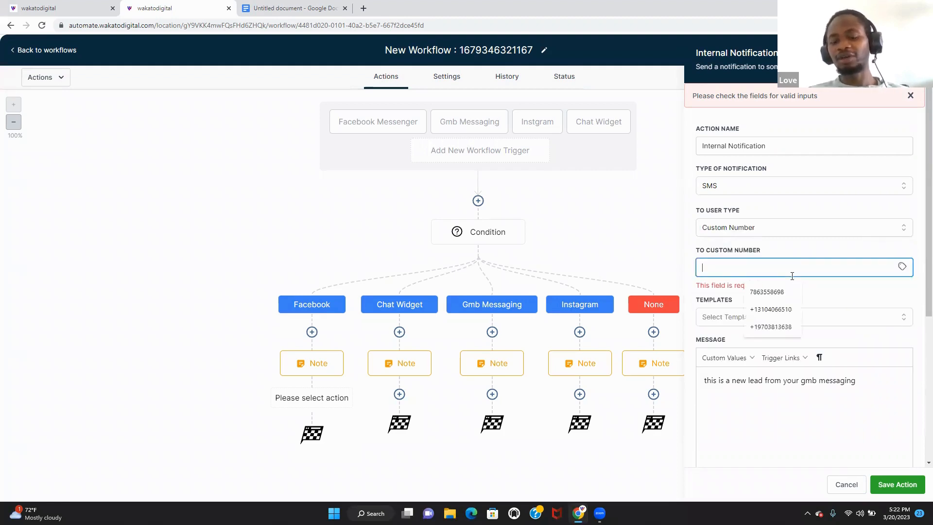
click(820, 231)
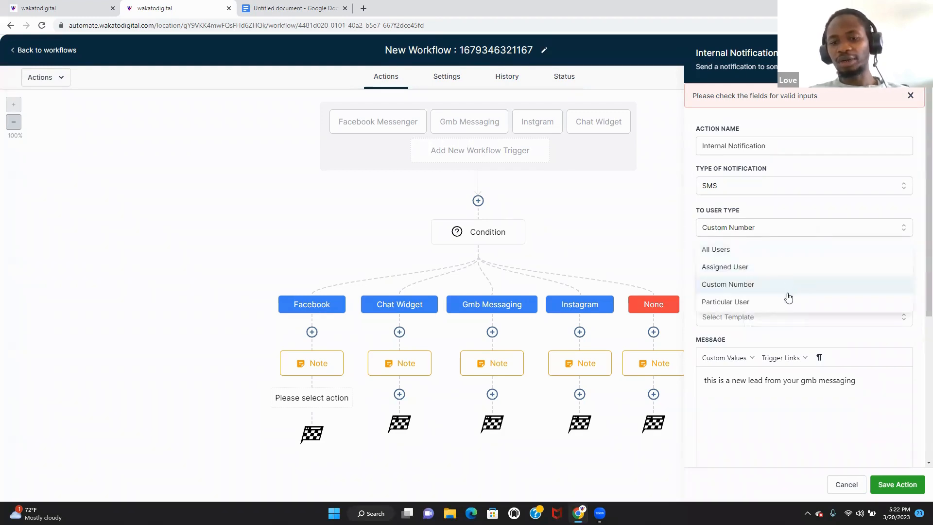
click(790, 249)
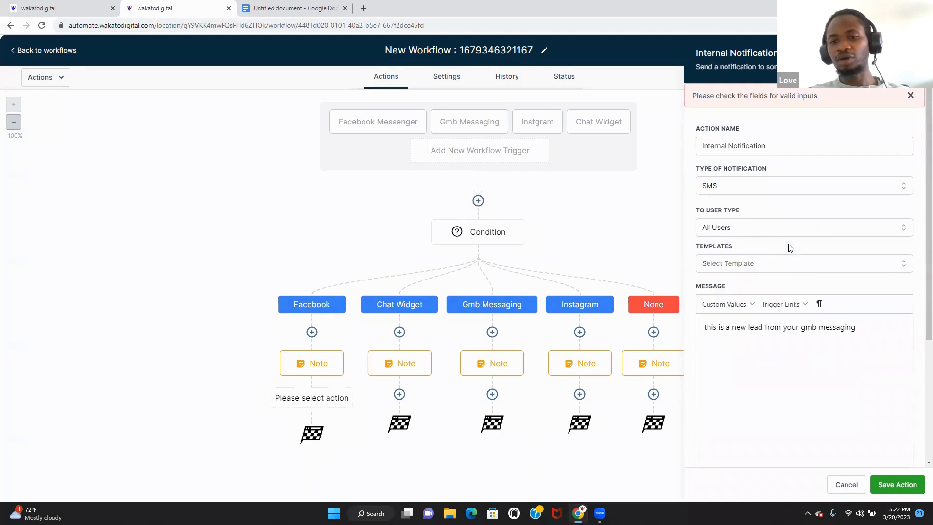
click(894, 482)
mouse_move(293, 432)
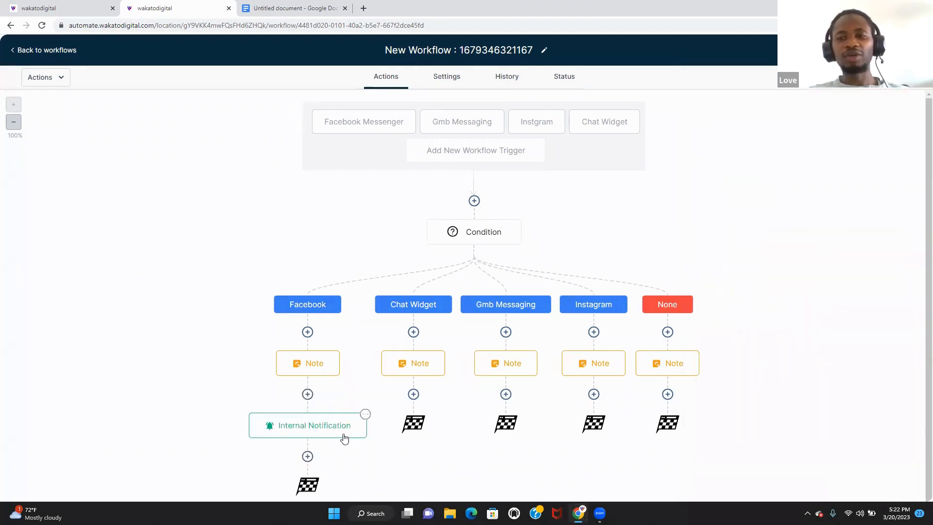
- Copy the Facebook Internal Notification into the Chat Widget and Gmb Messaging branches
click(365, 416)
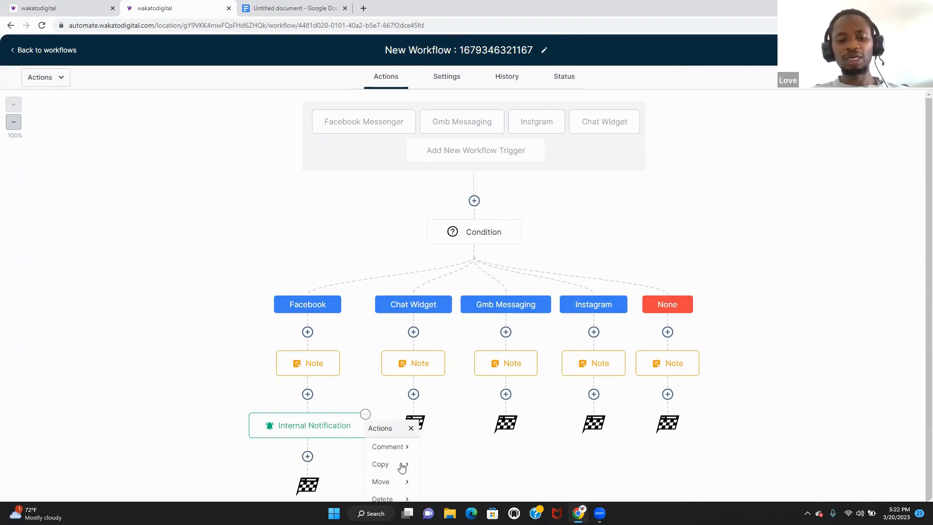
mouse_move(403, 467)
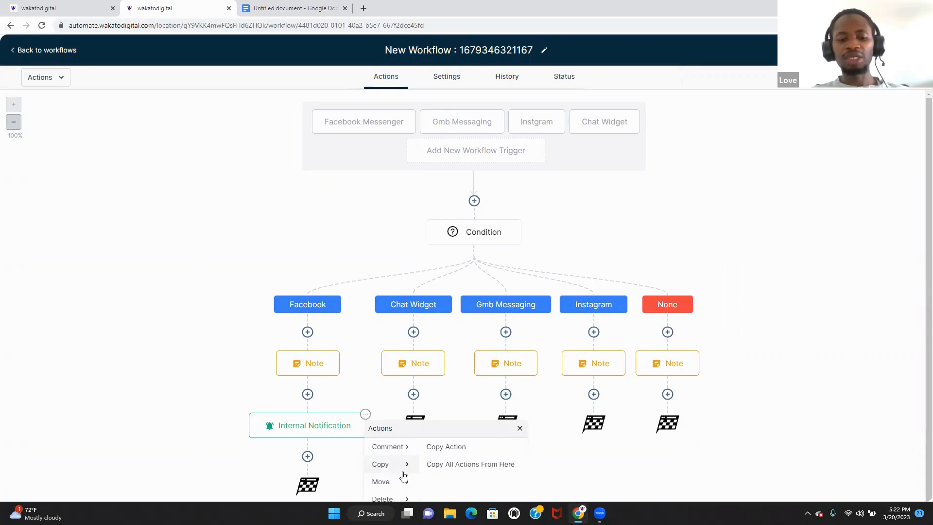
click(458, 449)
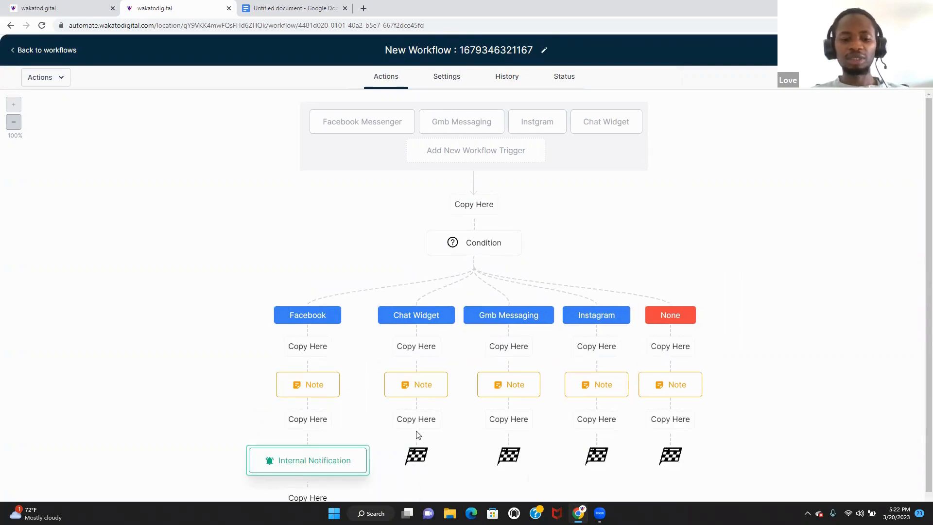
click(421, 420)
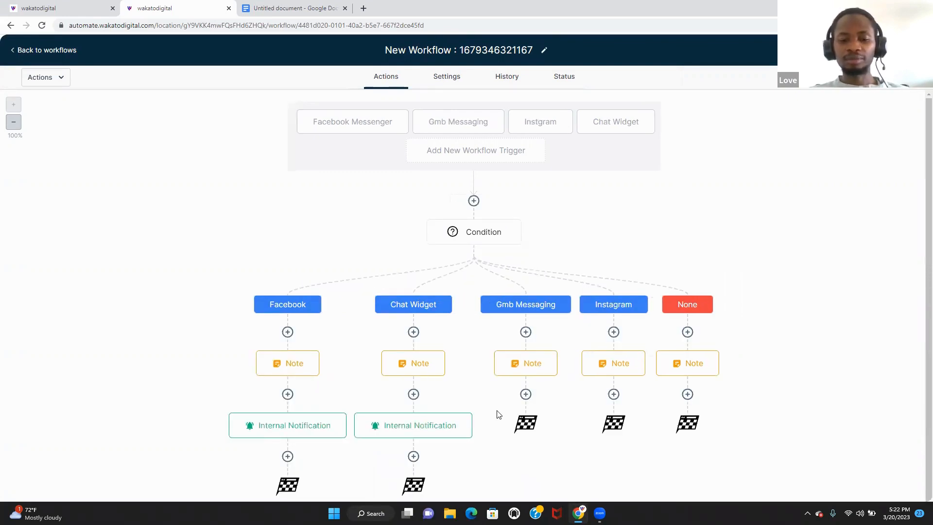
click(414, 394)
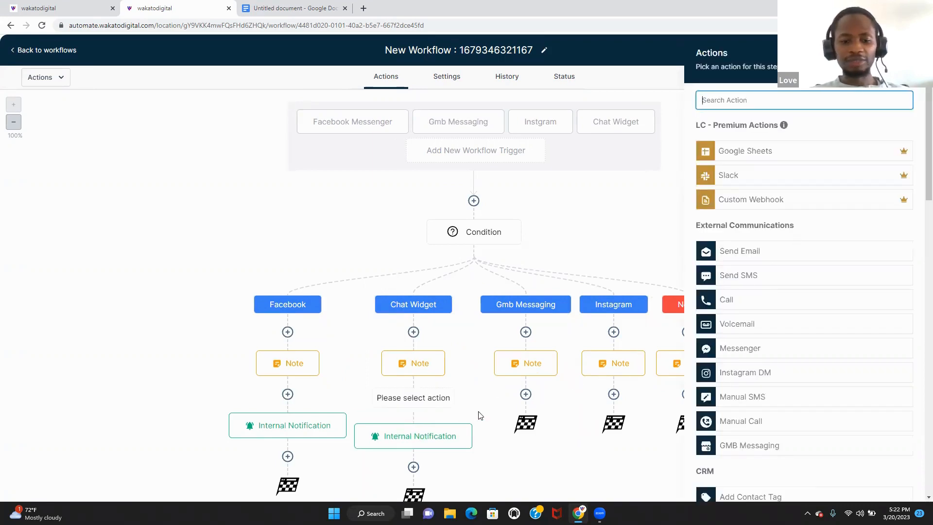
click(466, 432)
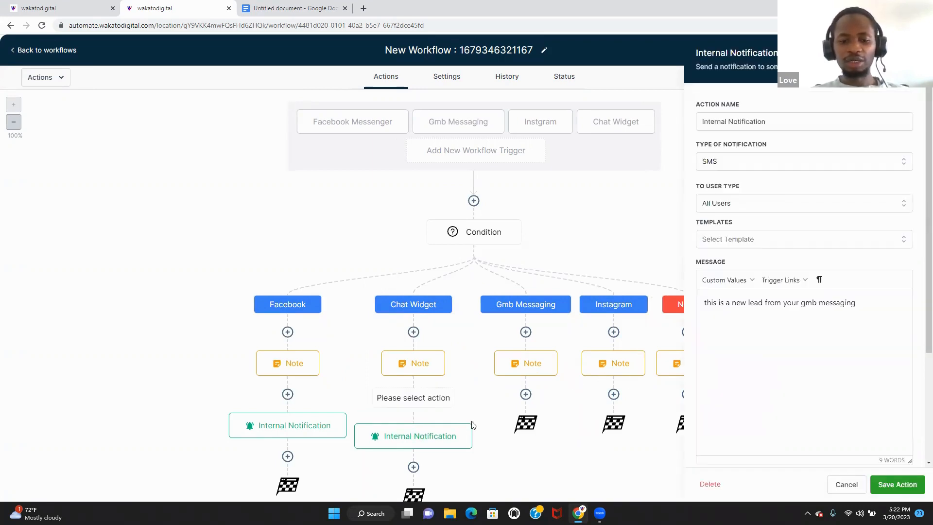
click(470, 425)
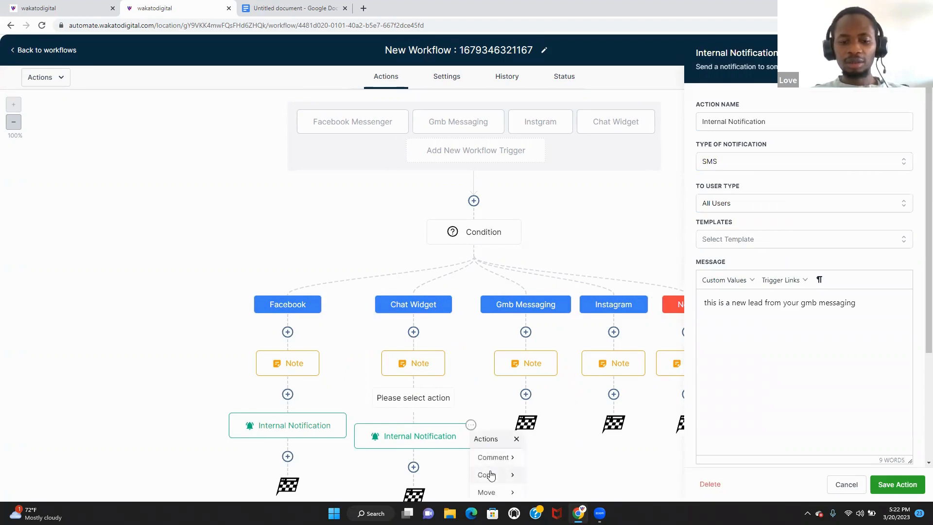
click(487, 475)
click(555, 460)
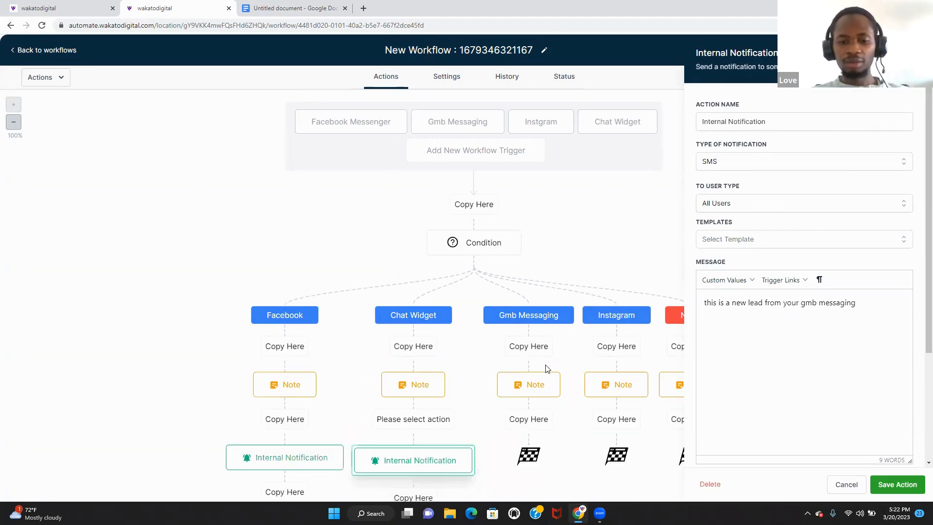
click(529, 419)
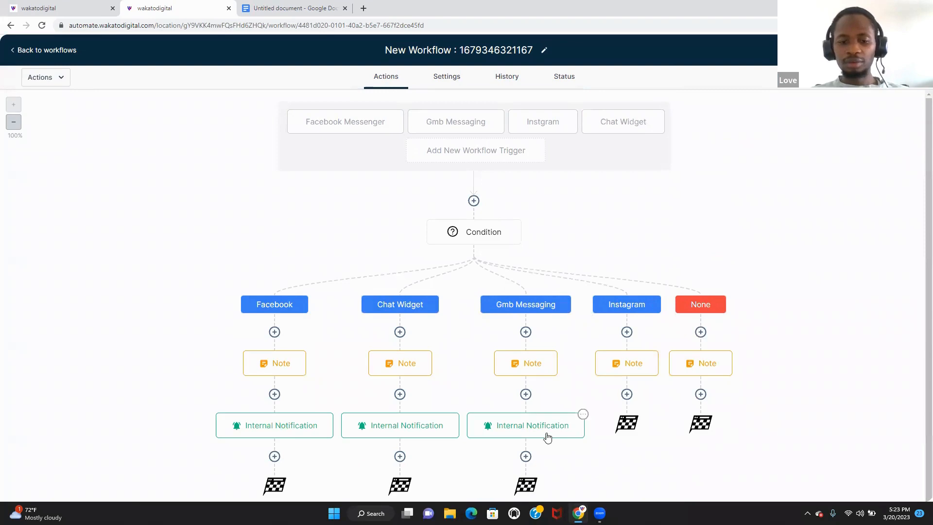
- Copy the notification onward into the Instagram and None branches after their Notes
click(582, 416)
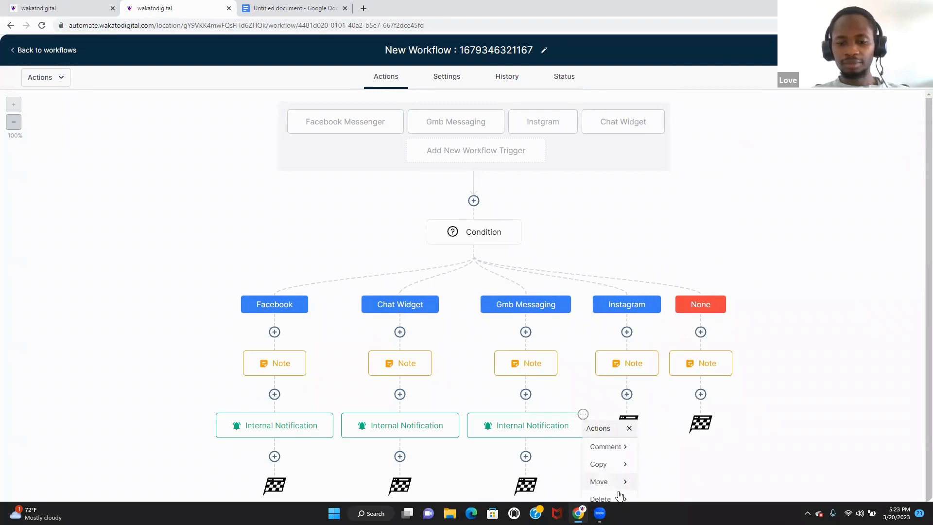
mouse_move(622, 475)
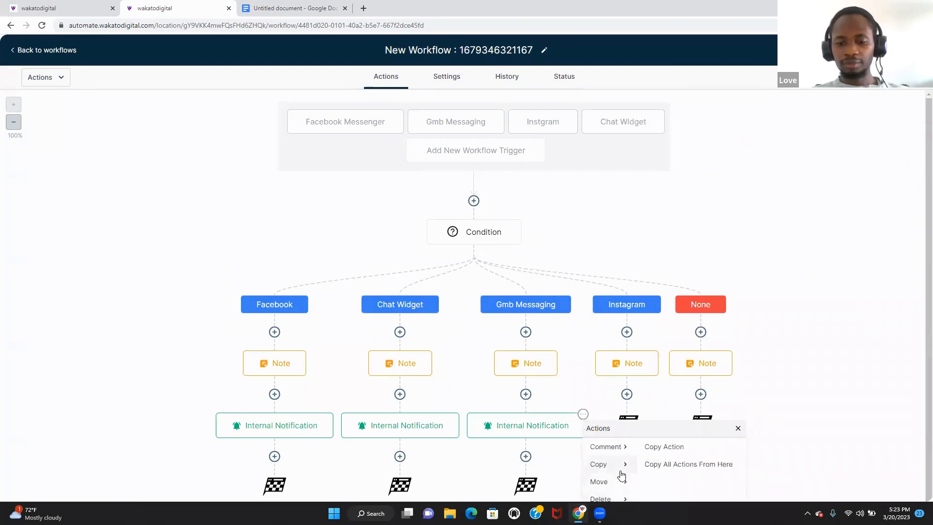
click(685, 451)
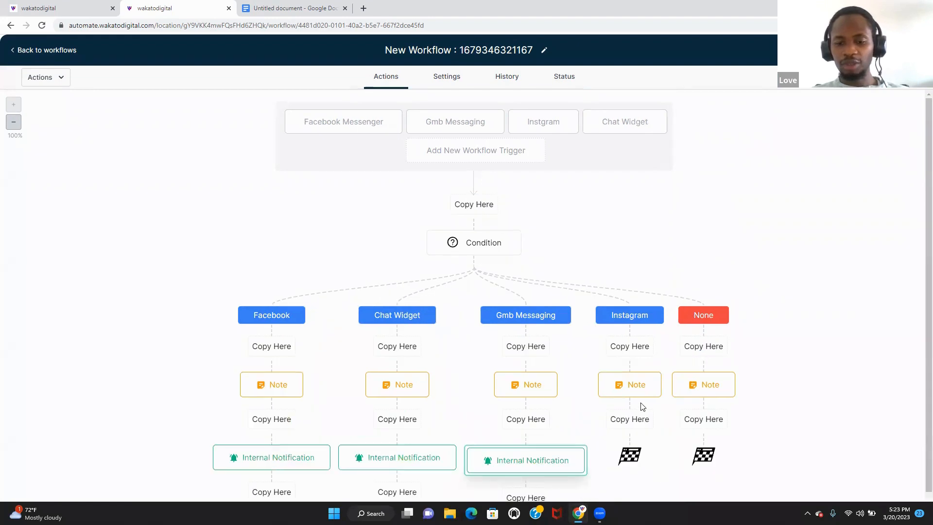
click(640, 424)
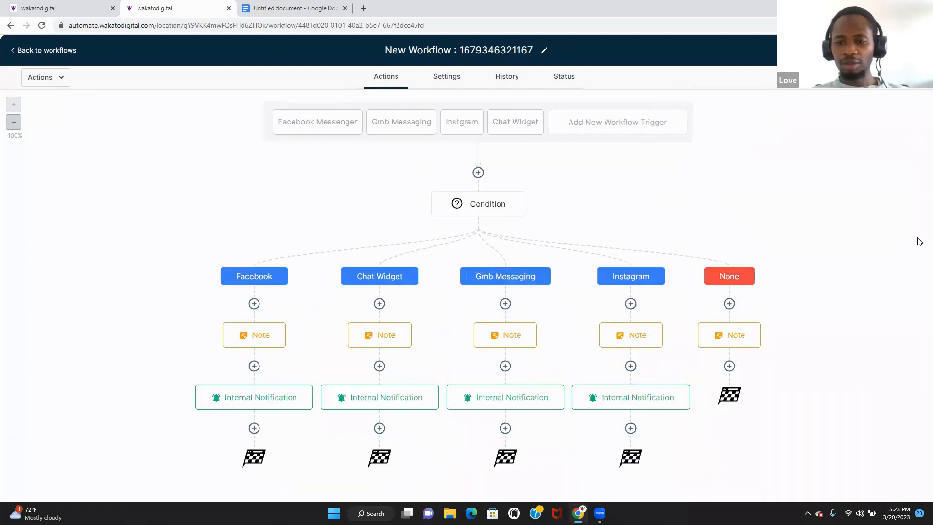
double_click(895, 330)
click(673, 393)
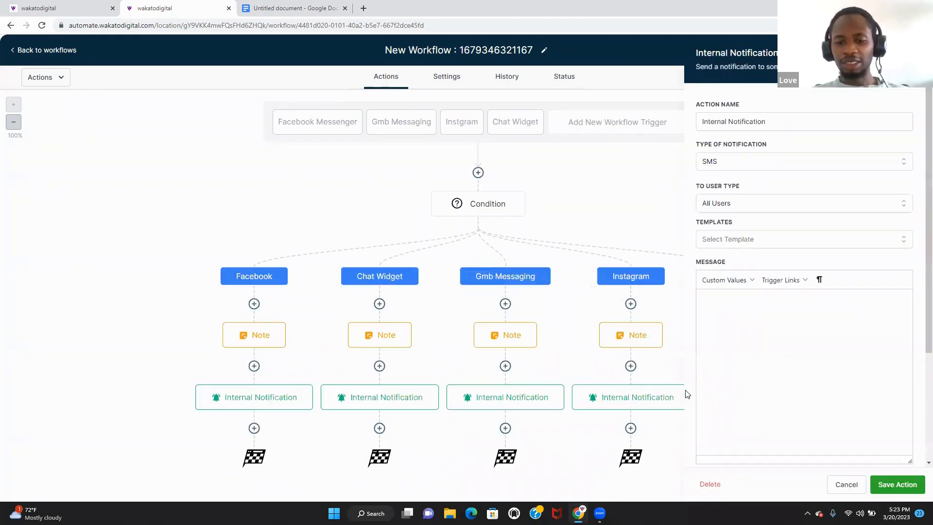
click(839, 484)
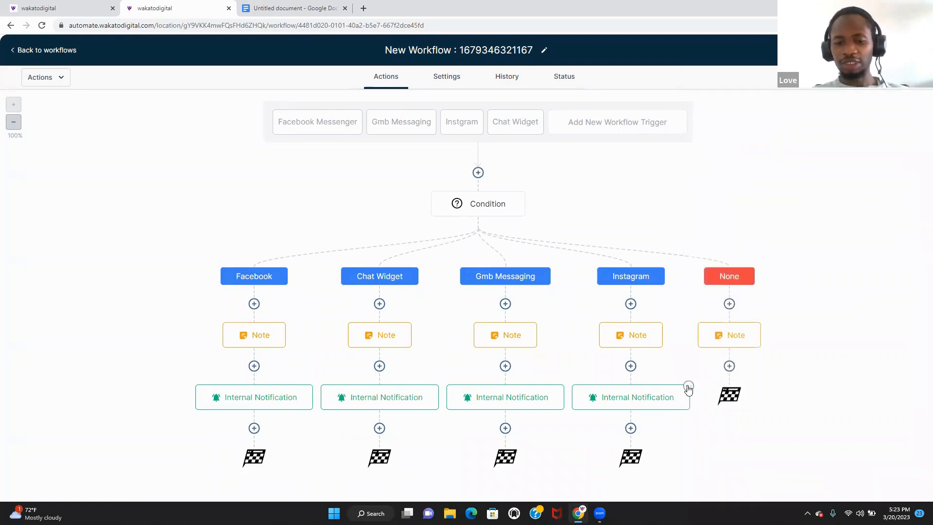
click(688, 386)
click(707, 443)
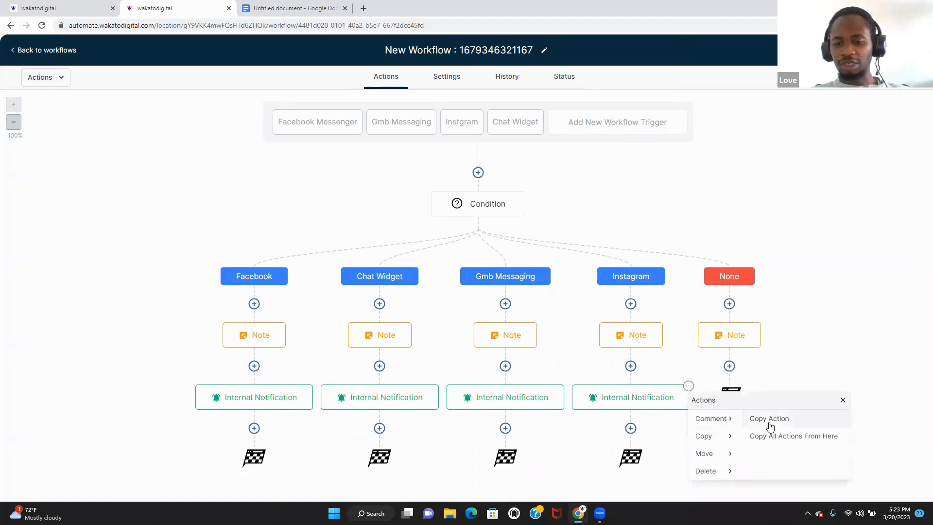
click(783, 420)
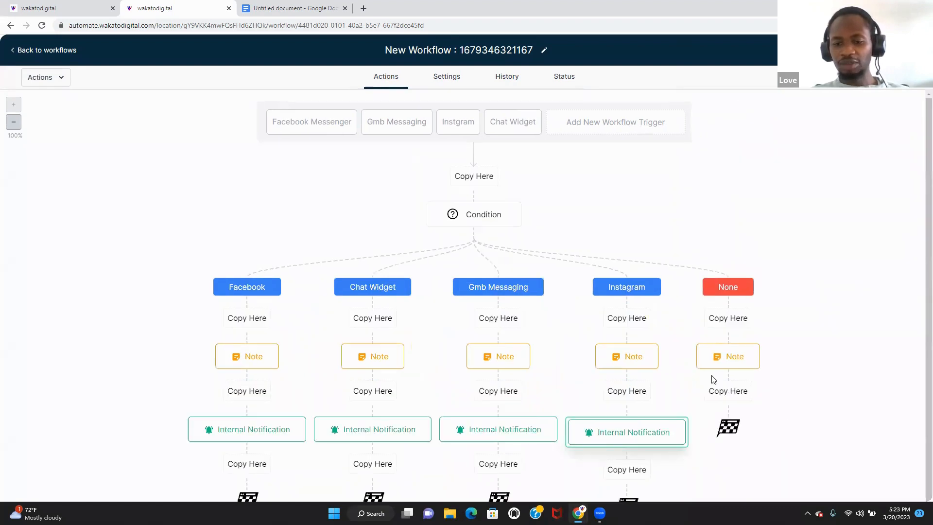
click(731, 392)
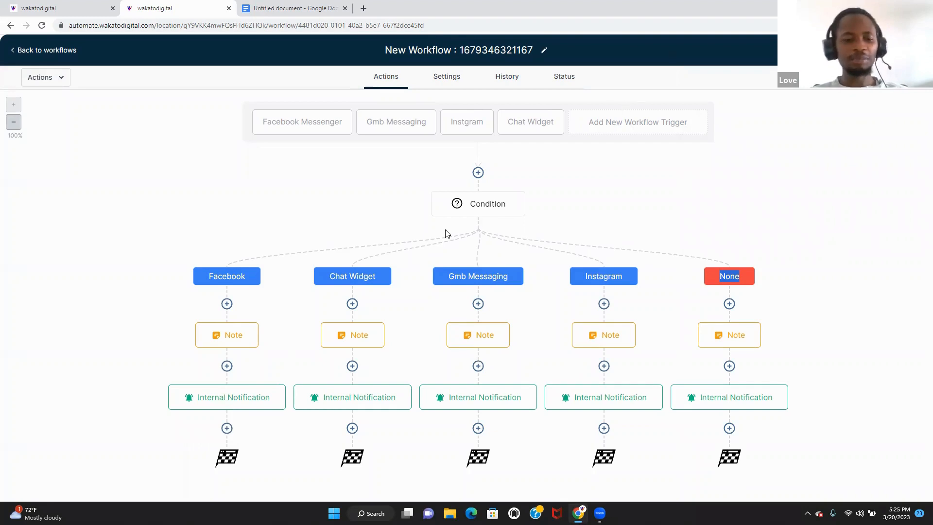
- Add a Messenger reply after Facebook's Internal Notification reading 'hello you have reached love, from the love kingdom, how may i help you?'
click(227, 428)
text(m)
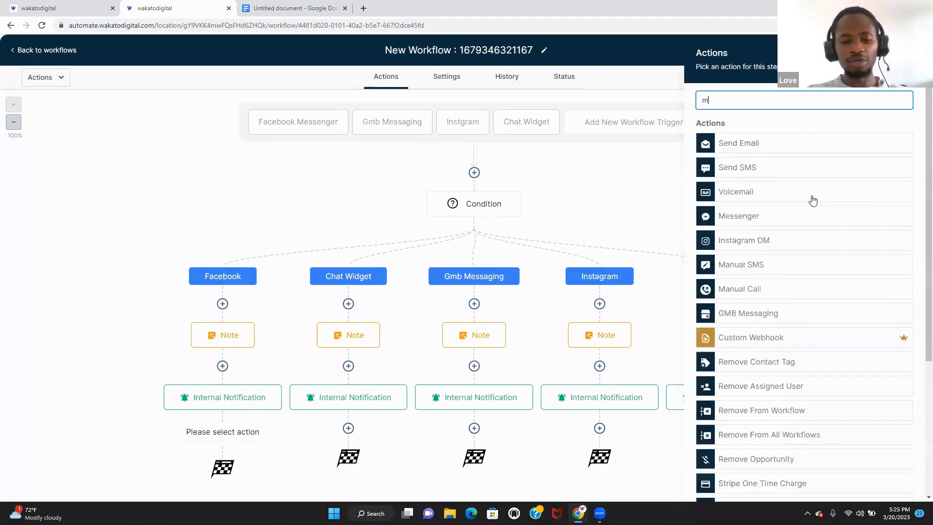
text(es)
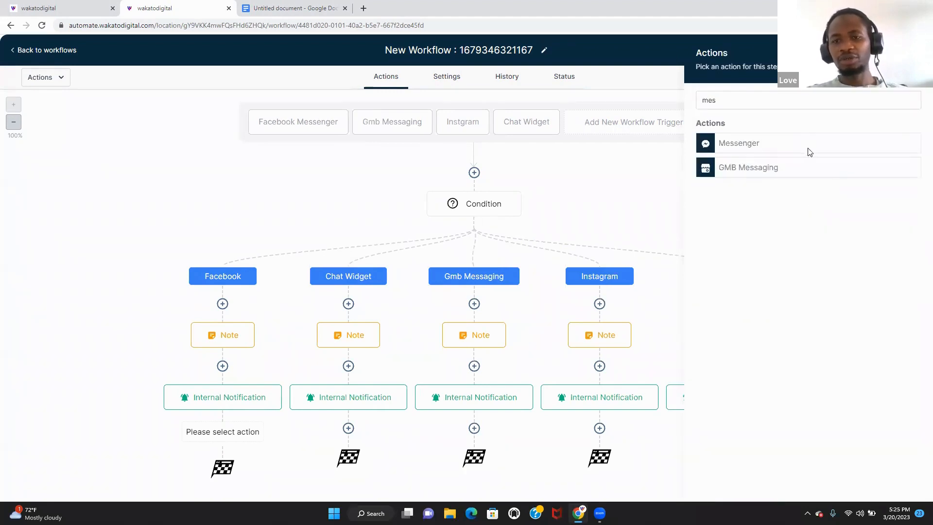
click(809, 153)
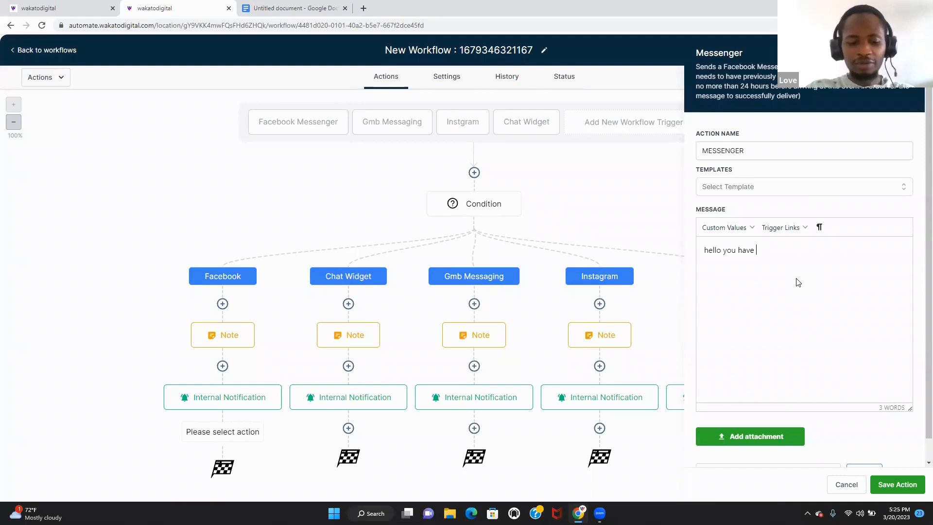
text(re)
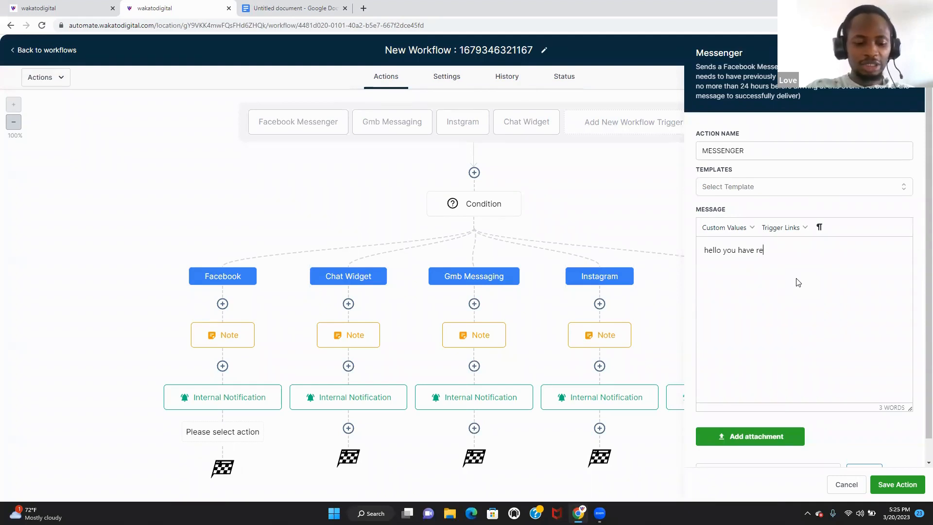
text(ached lo)
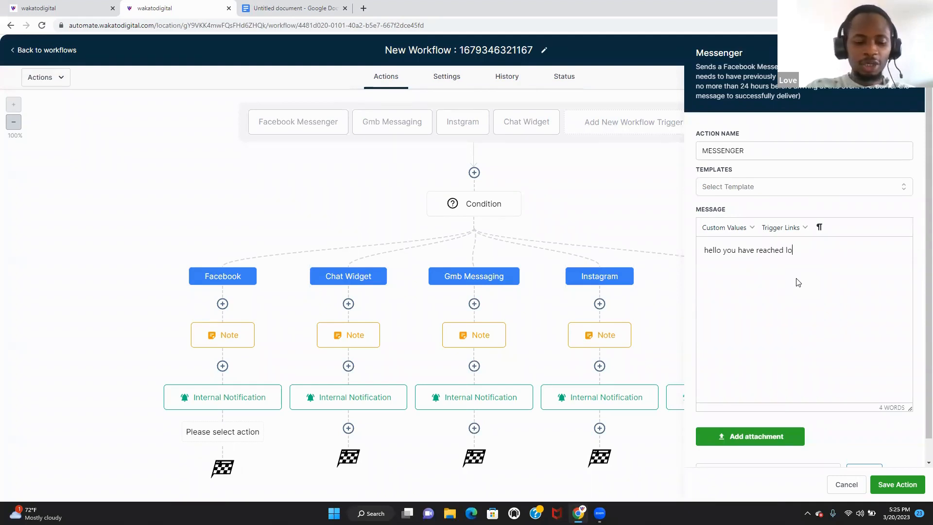
text(ve , fro)
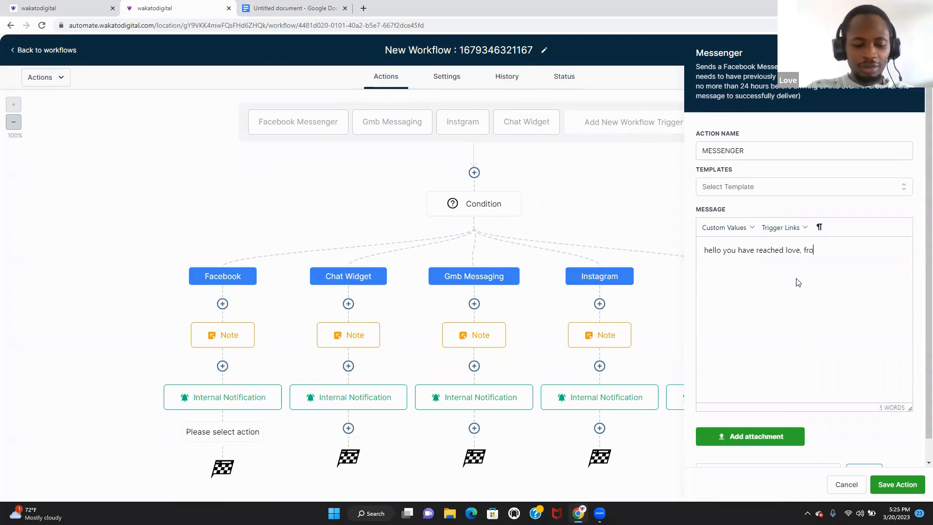
text(m the love king)
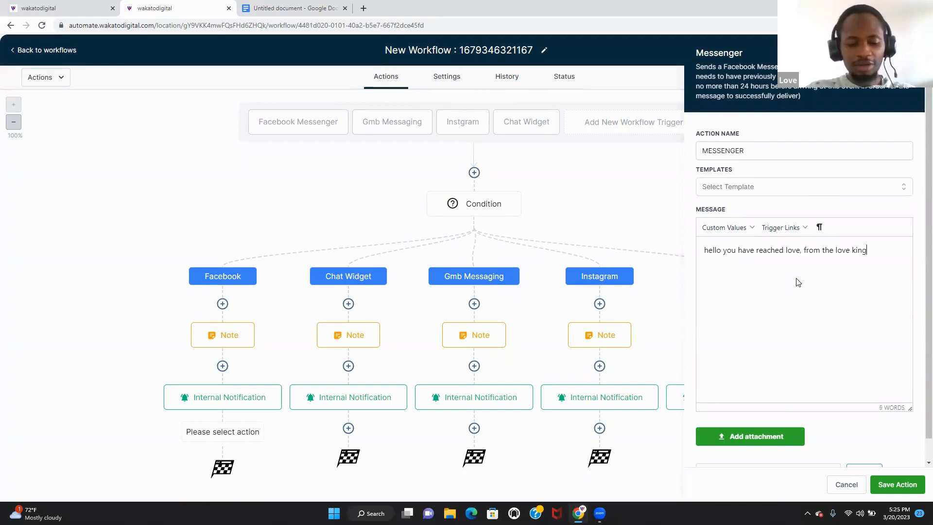
key(BackSpace)
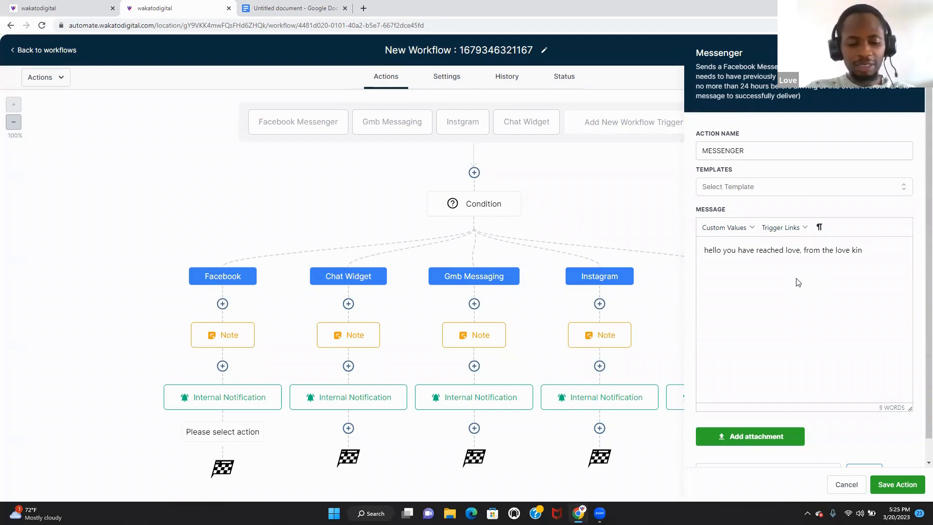
text(d)
key(BackSpace)
text(g)
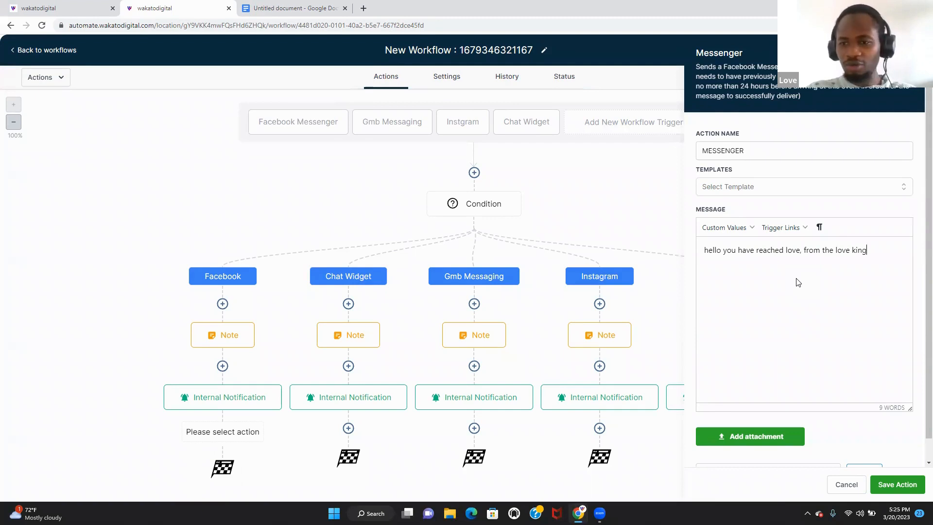
text(dom,)
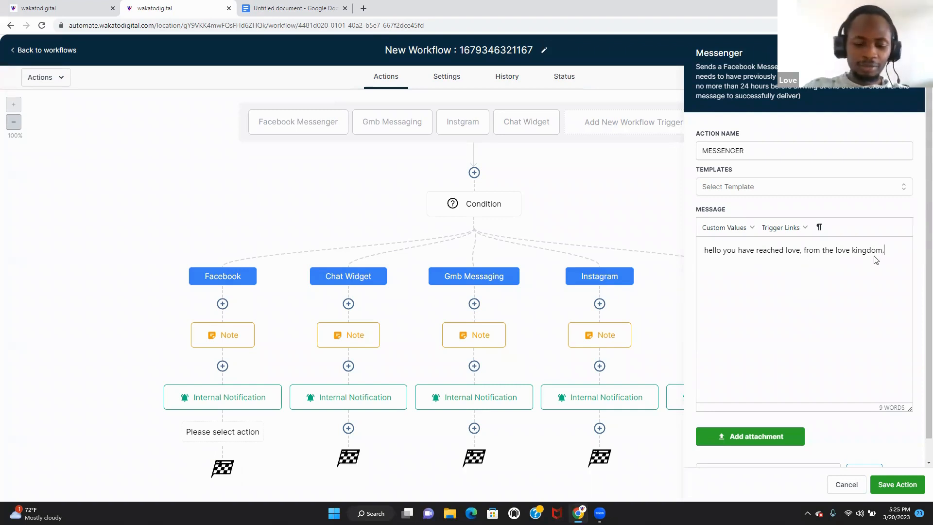
text(how may i)
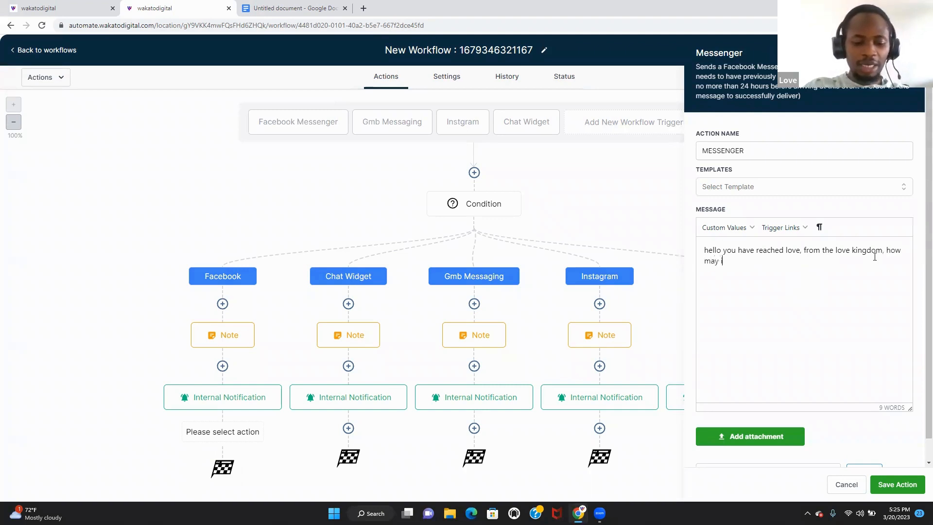
text( help)
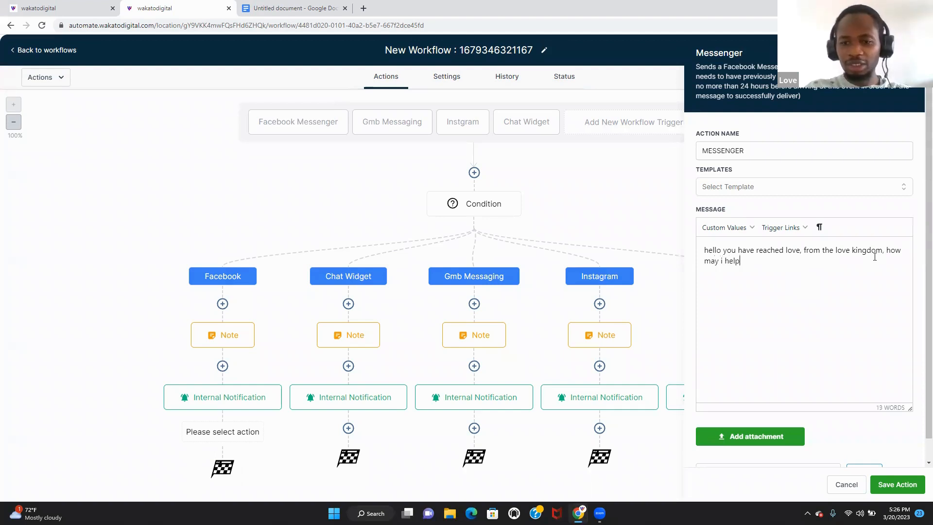
text( you?)
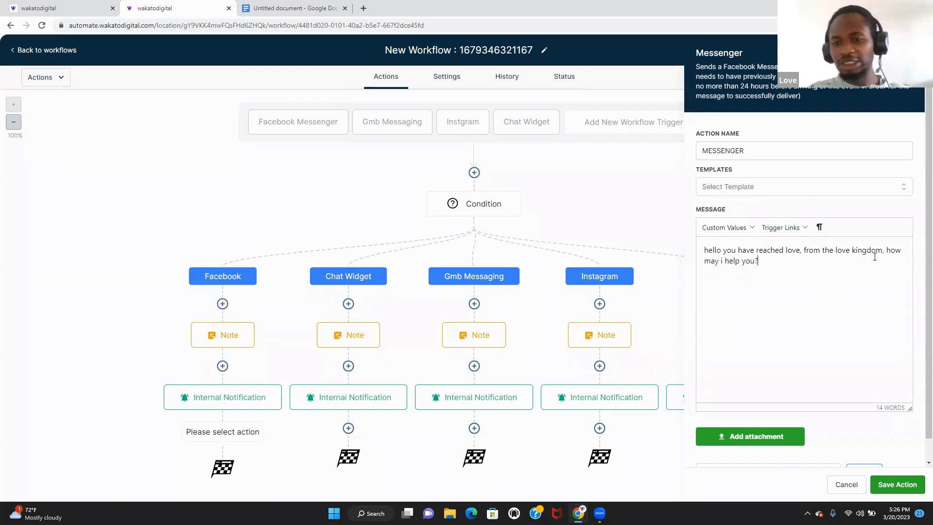
- Copy the greeting text for reuse and save the Messenger step
drag(775, 264, 703, 249)
key(ctrl+c)
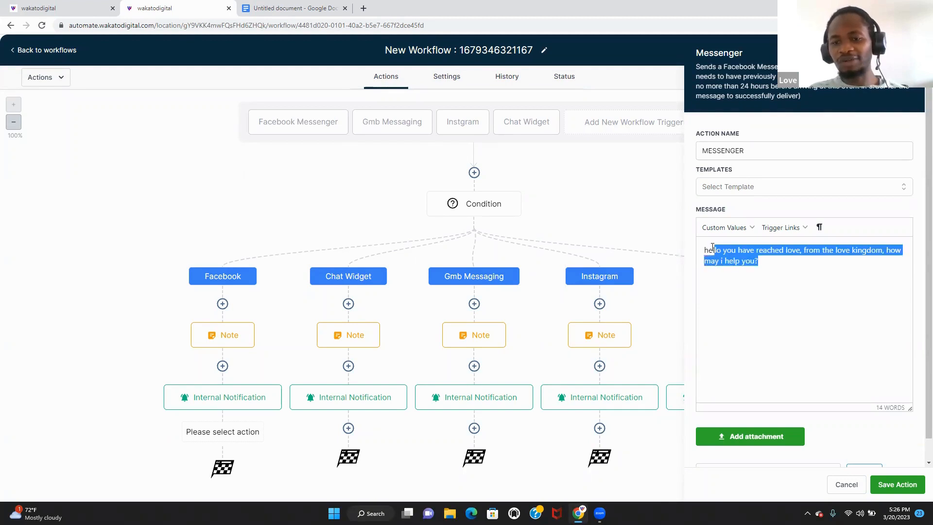
right_click(723, 258)
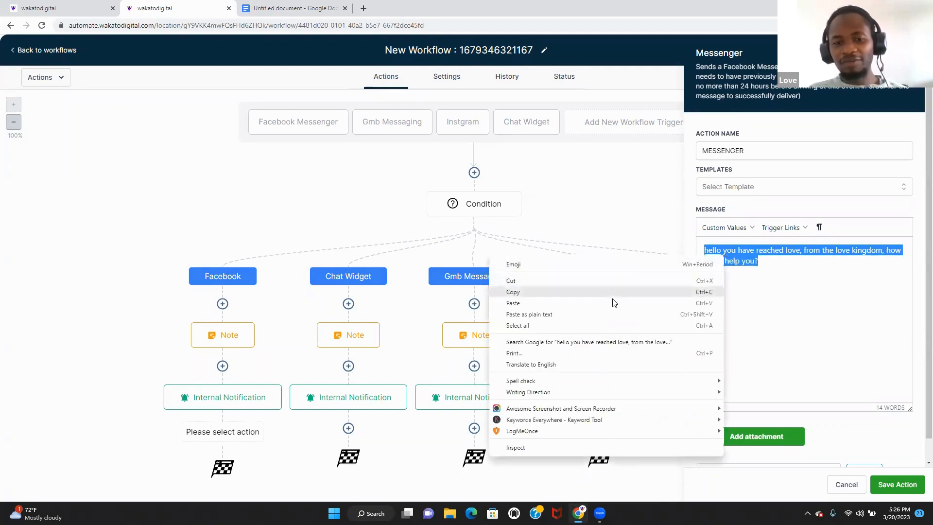
click(609, 291)
click(781, 284)
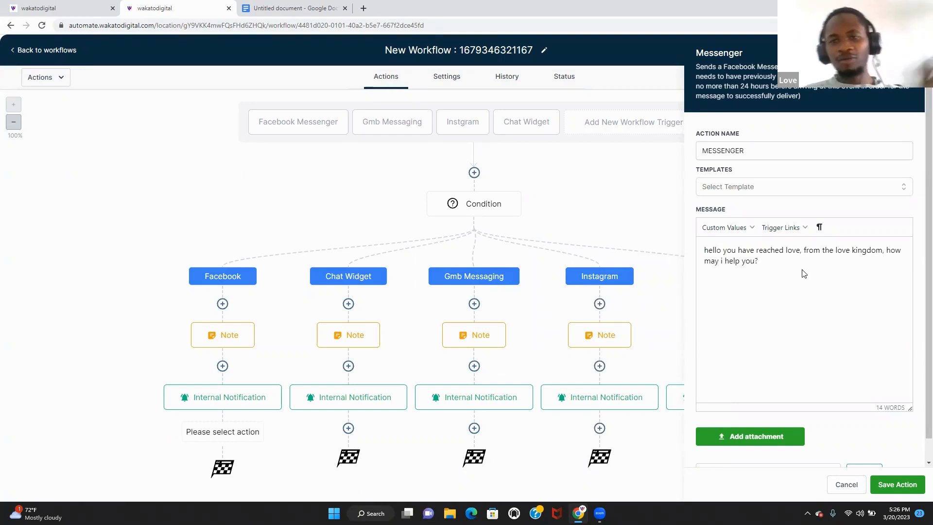
click(891, 491)
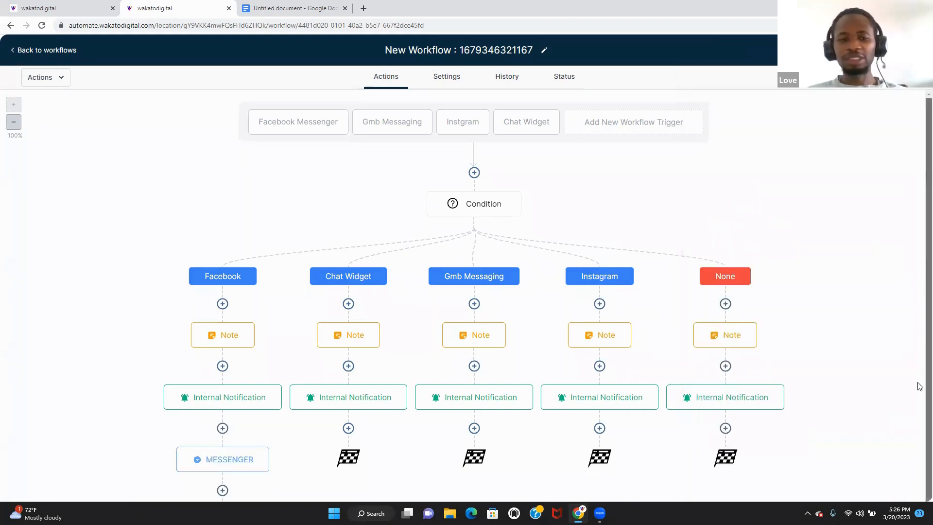
- Add a GMB Messaging reply with the pasted greeting after Gmb Messaging's Internal Notification
scroll(920, 386, down, 1)
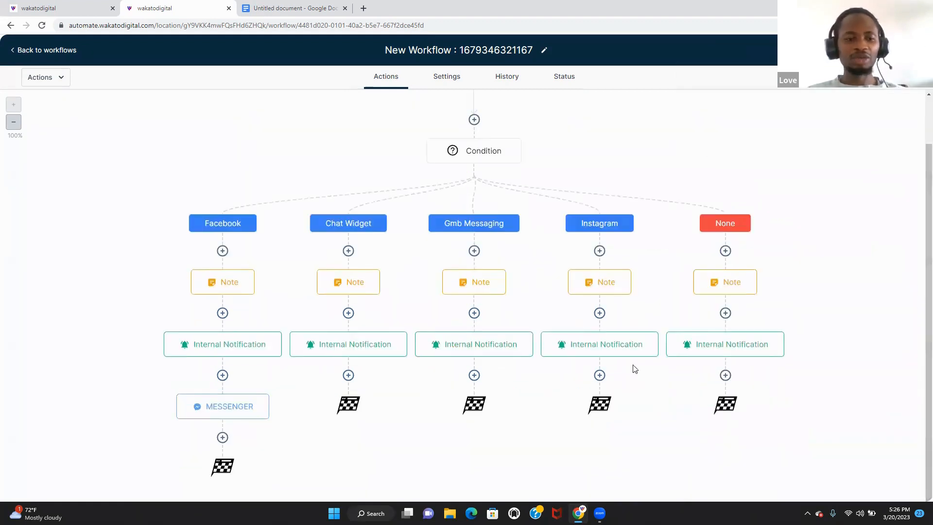
click(474, 375)
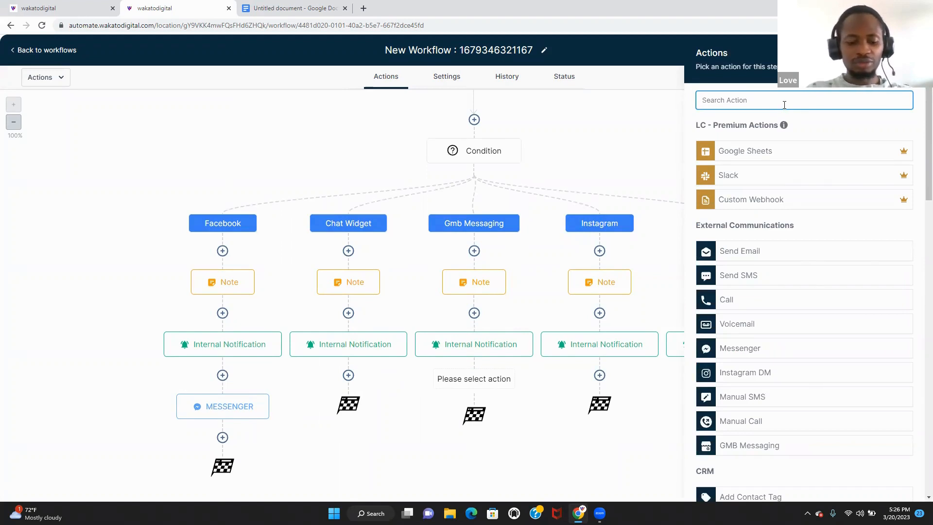
text(gm)
click(777, 151)
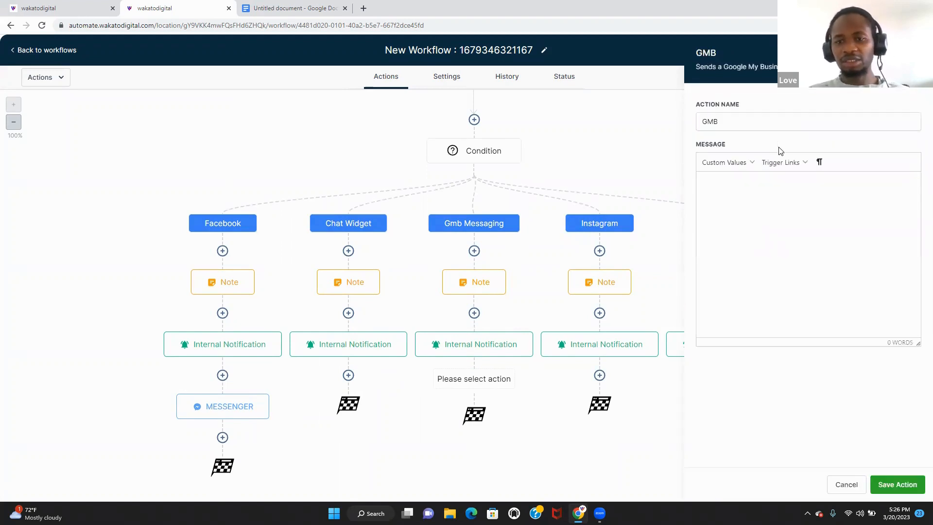
key(ctrl+v)
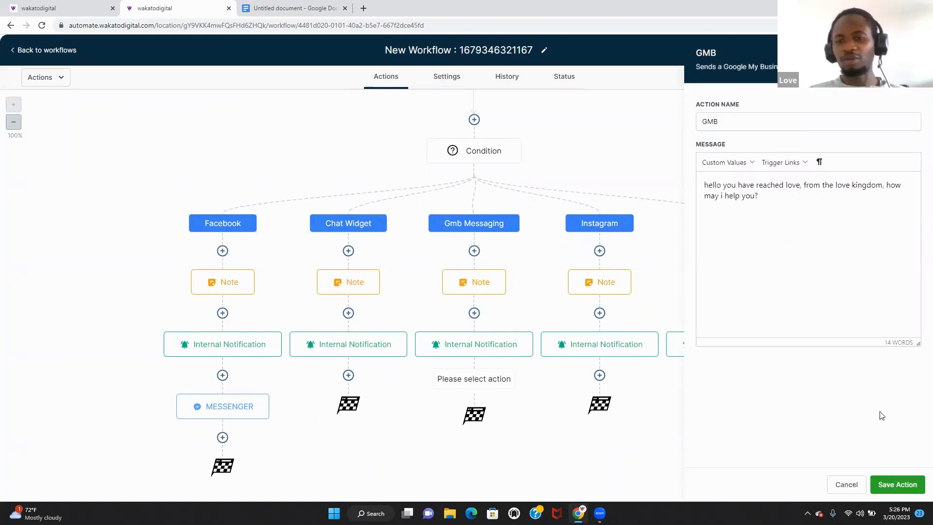
click(896, 483)
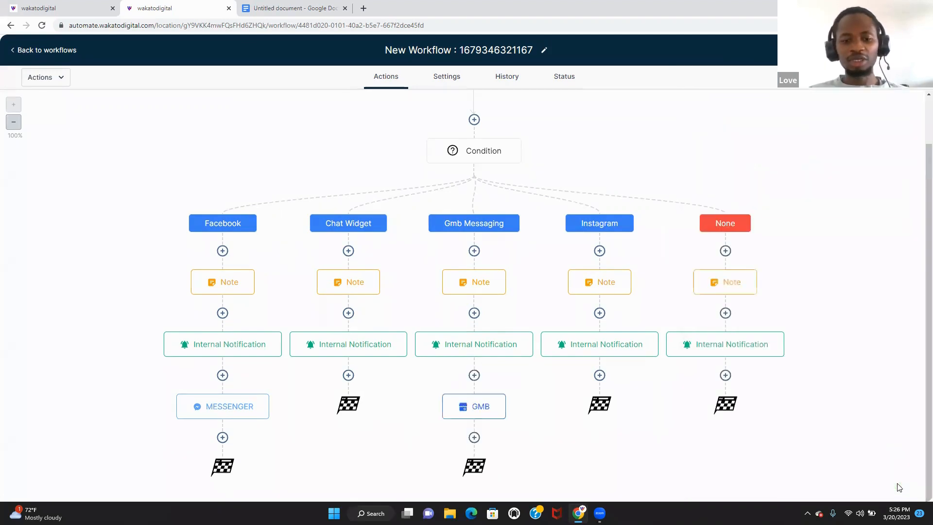
- Add a Send SMS reply with the pasted greeting after Chat Widget's Internal Notification
click(349, 375)
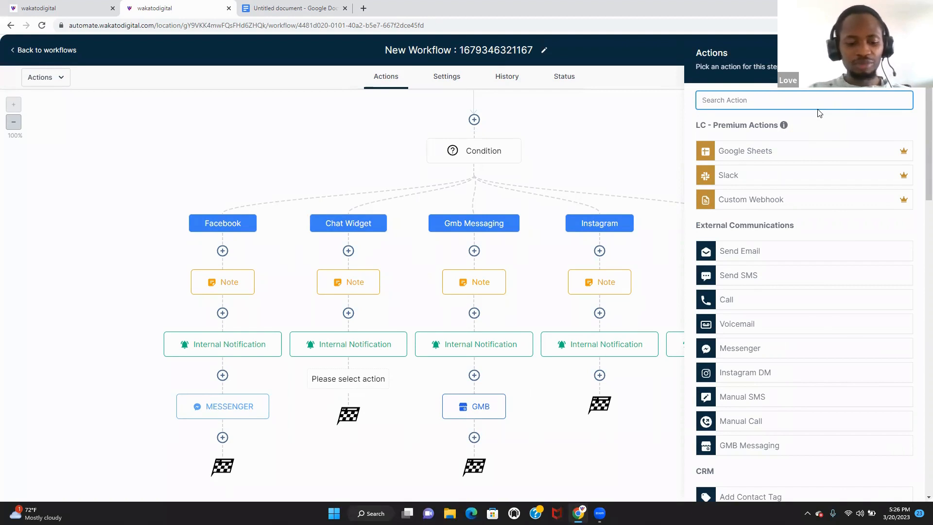
text(se)
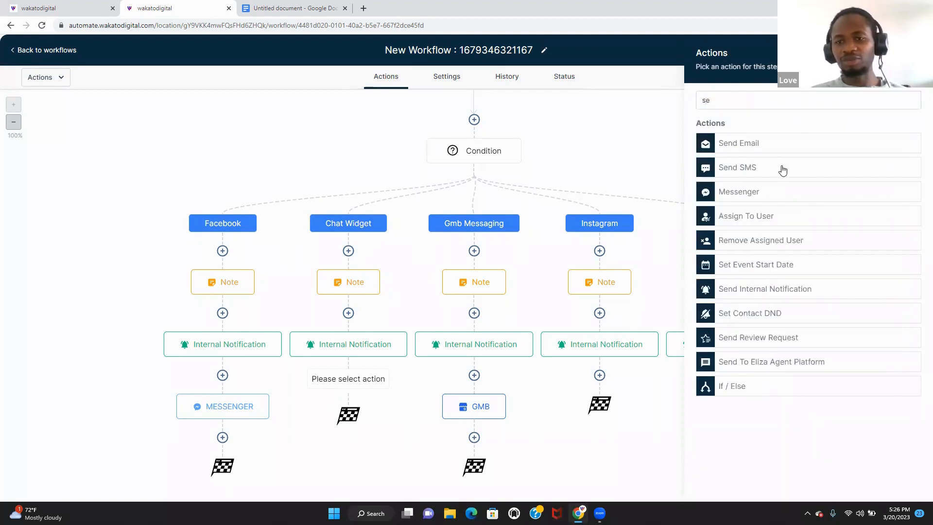
click(782, 169)
click(775, 261)
key(ctrl+v)
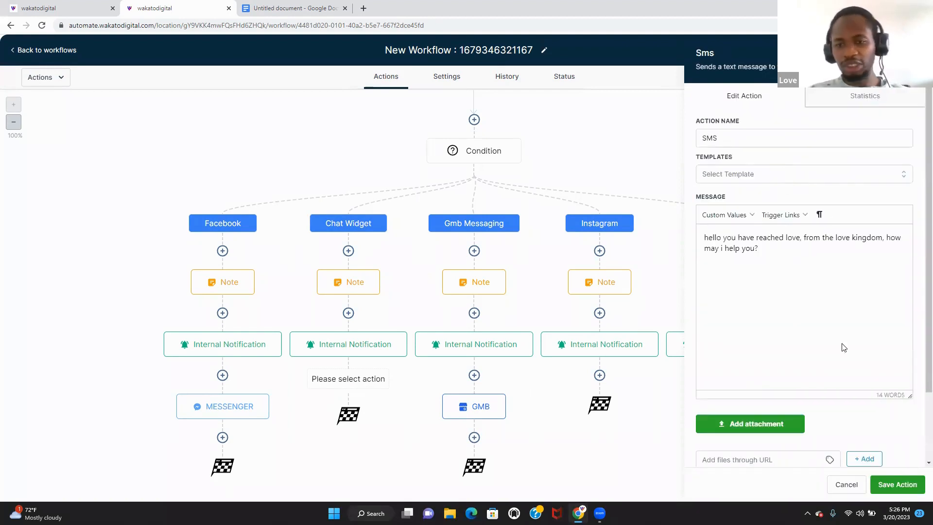
click(901, 488)
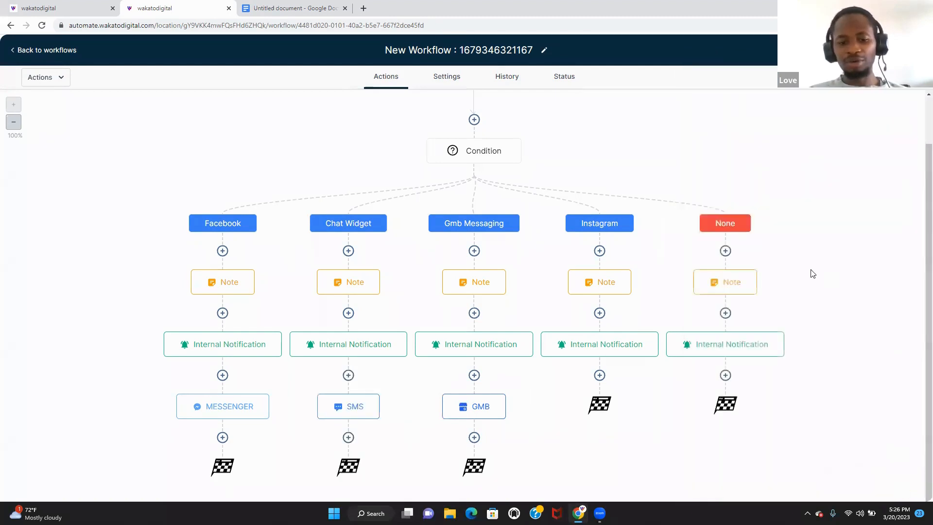
- Add an Instagram DM reply with the pasted greeting after Instagram's Internal Notification
click(599, 375)
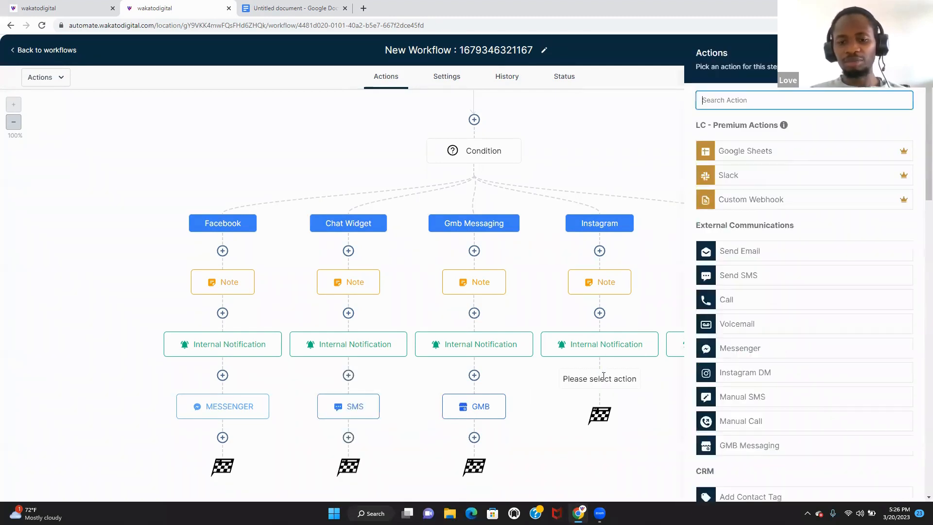
click(802, 104)
text(in)
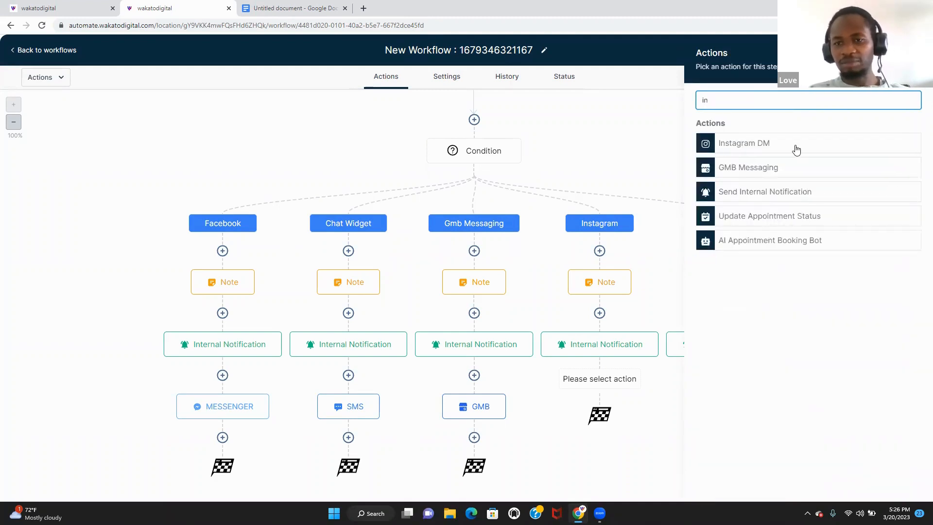
click(795, 149)
key(ctrl+v)
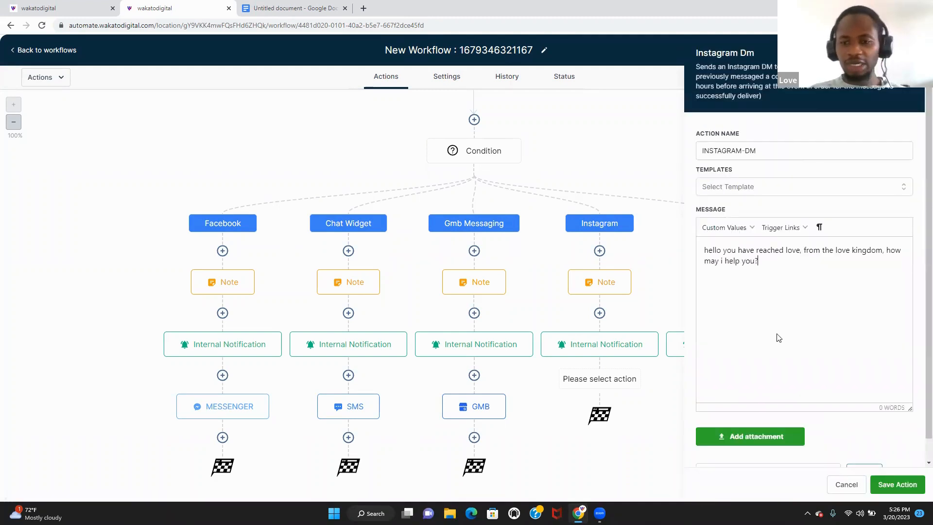
click(897, 484)
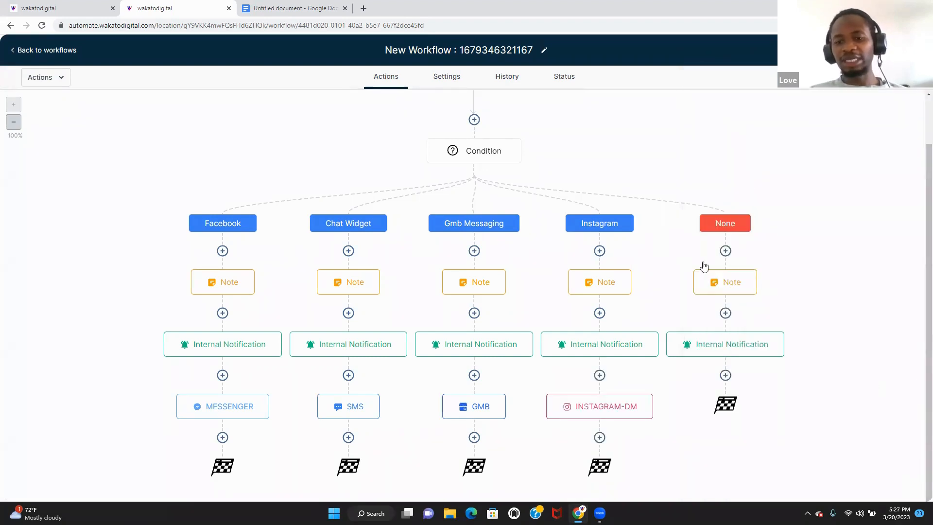
- Delete all actions from the None branch's Note step downward, confirming the deletion
click(756, 272)
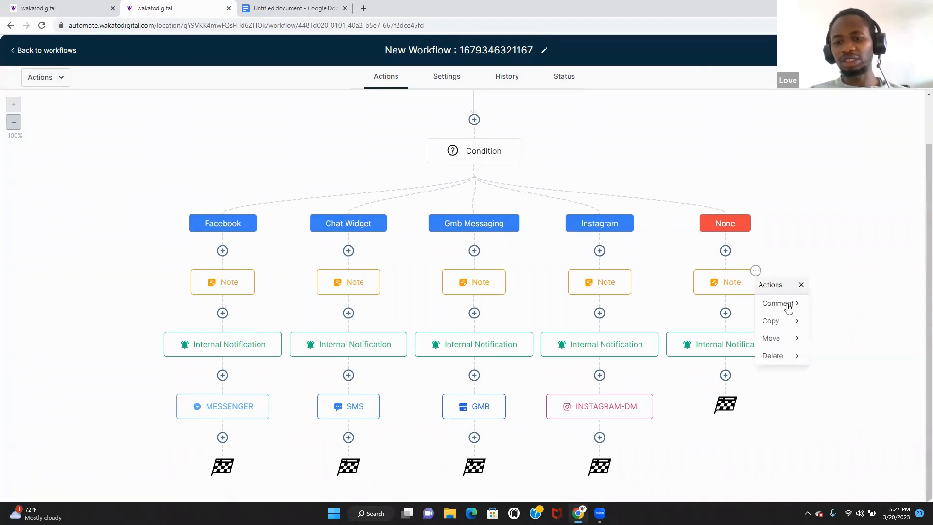
click(788, 356)
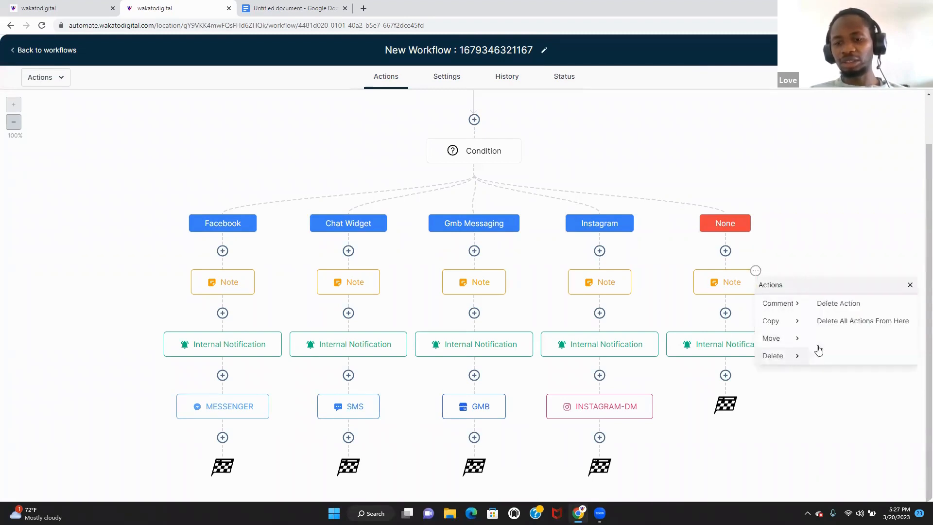
click(850, 320)
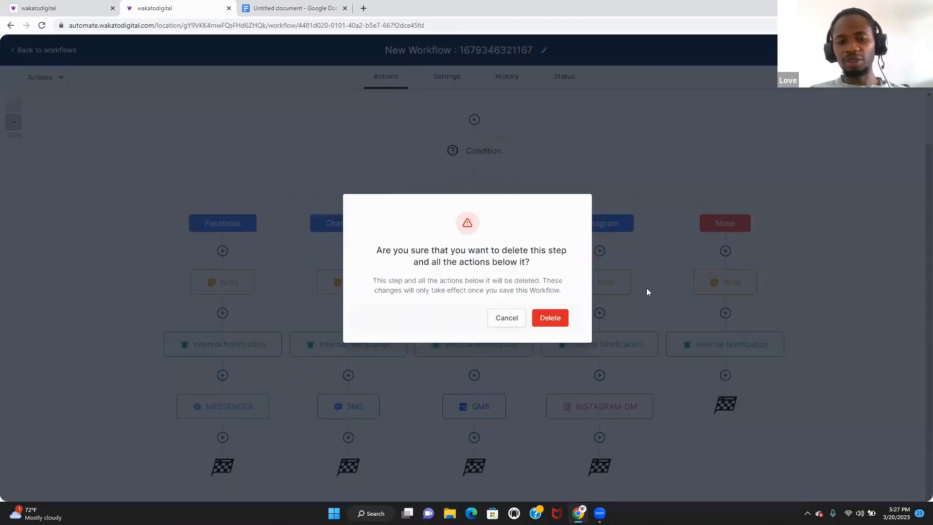
click(554, 321)
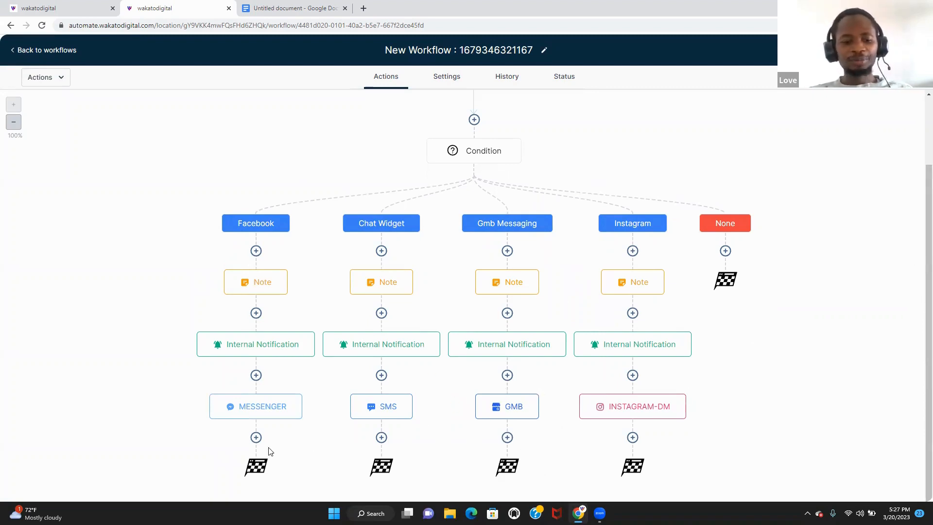
- Append 'would you like to claim our free design offer?' to the Facebook Messenger reply and save
click(263, 413)
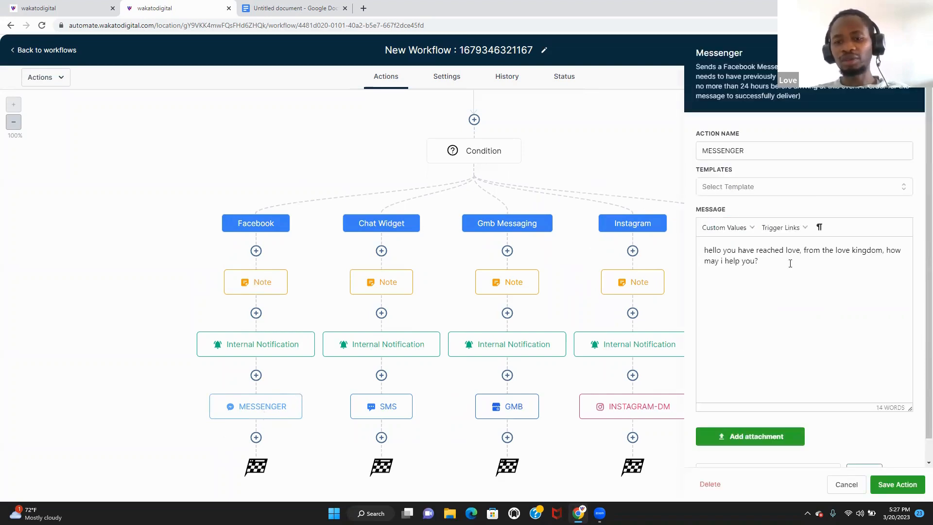
text(do you)
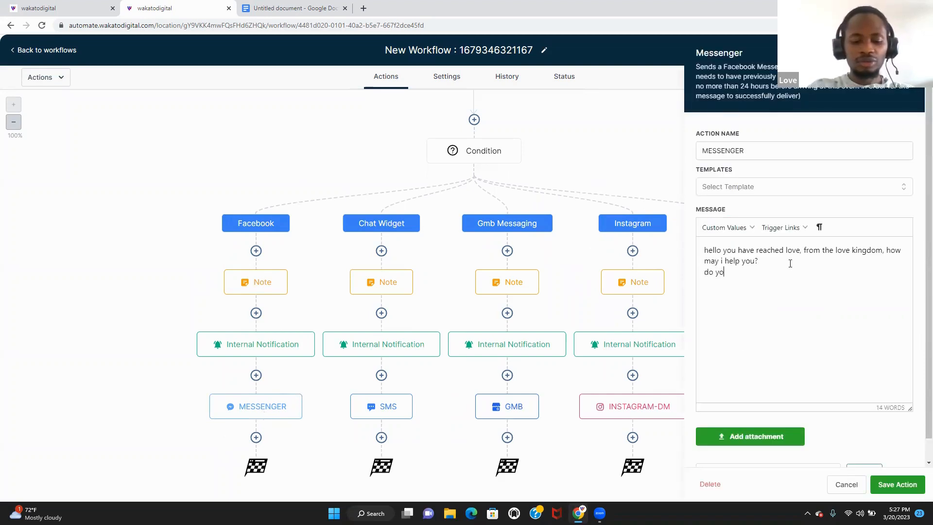
key(BackSpace)
key(BackSpace)
key(BackSpace)
key(BackSpace)
key(BackSpace)
key(BackSpace)
text(wo)
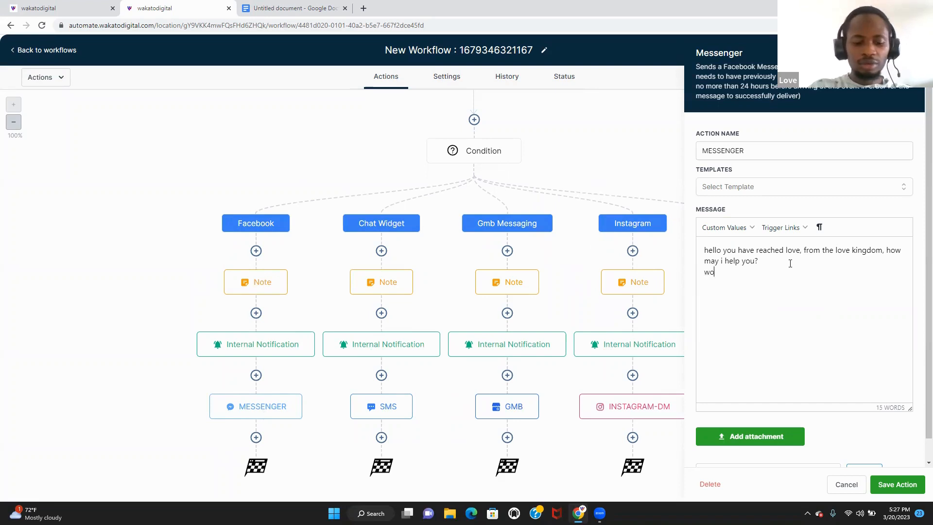
text(uld you )
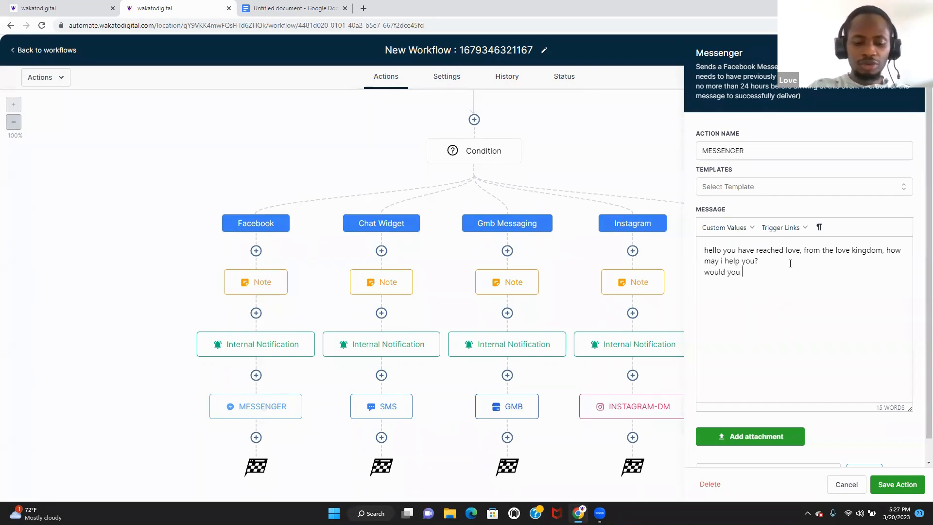
text(like to t)
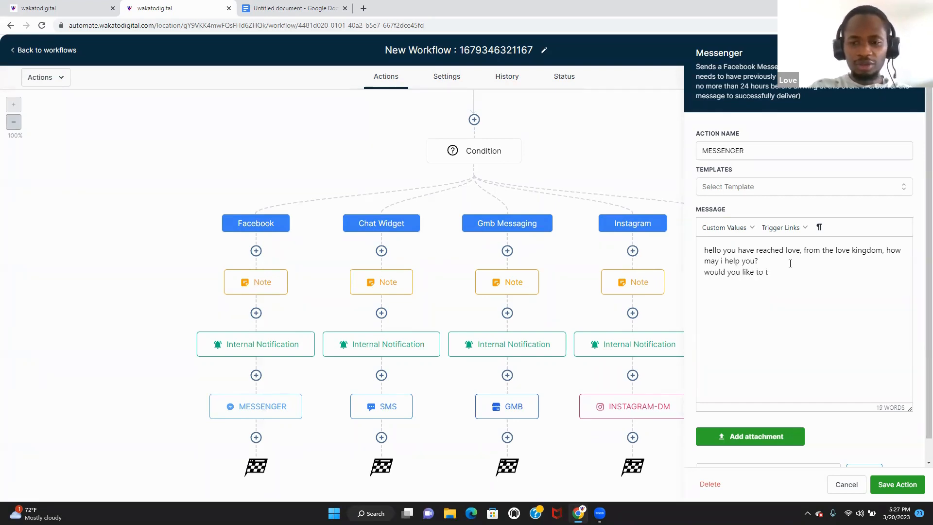
key(BackSpace)
text(claim)
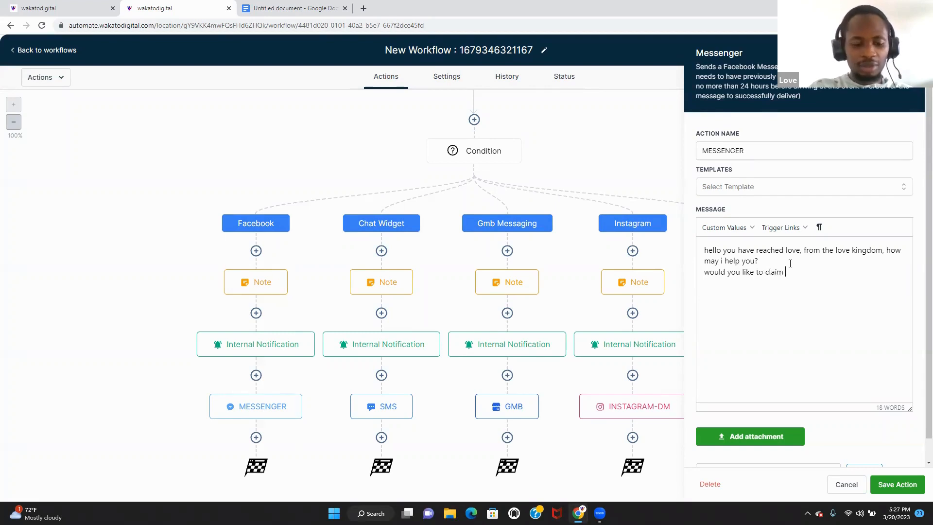
text( our free )
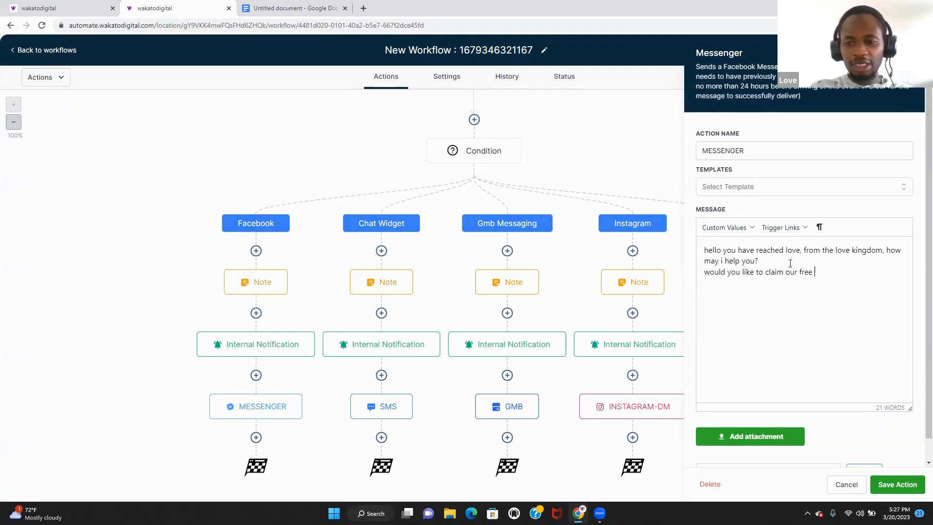
text(design)
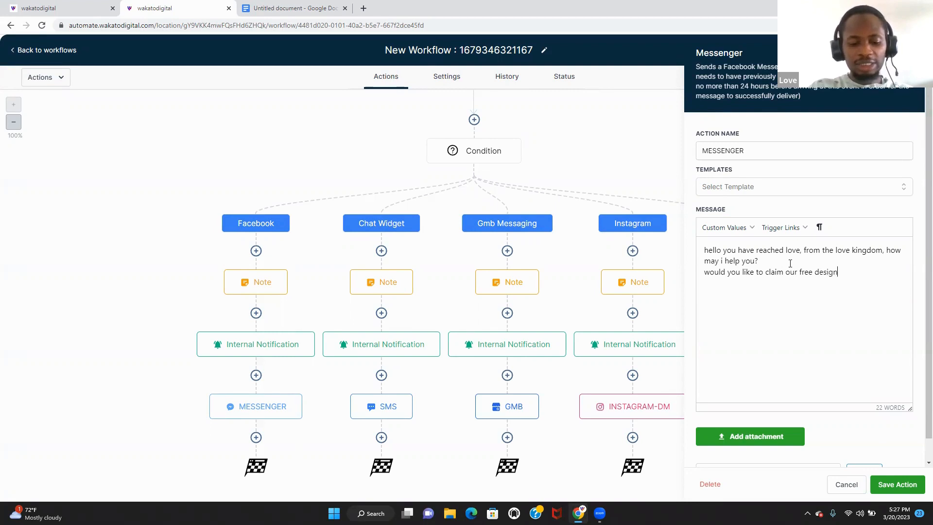
text( offer?)
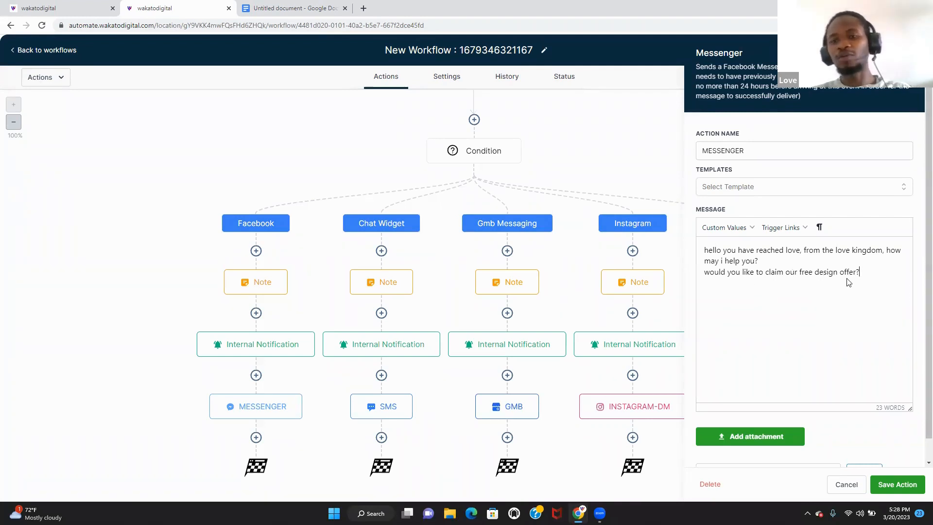
click(897, 484)
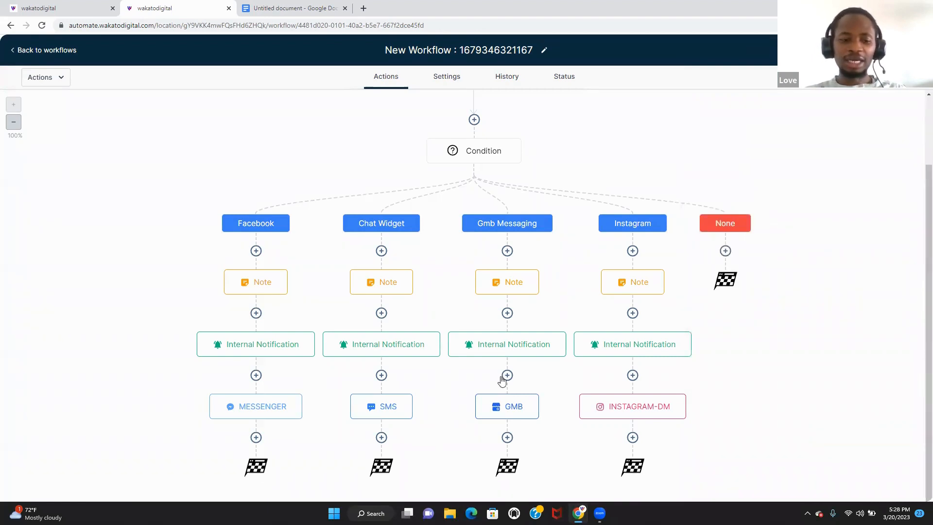
- Add a Wait step after the Facebook Messenger reply with a 3-minute time delay
click(256, 438)
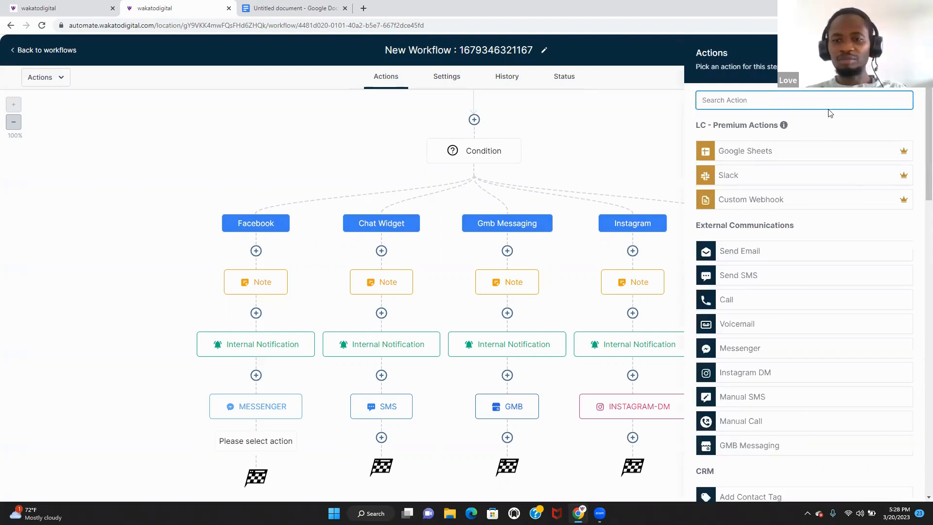
text(w)
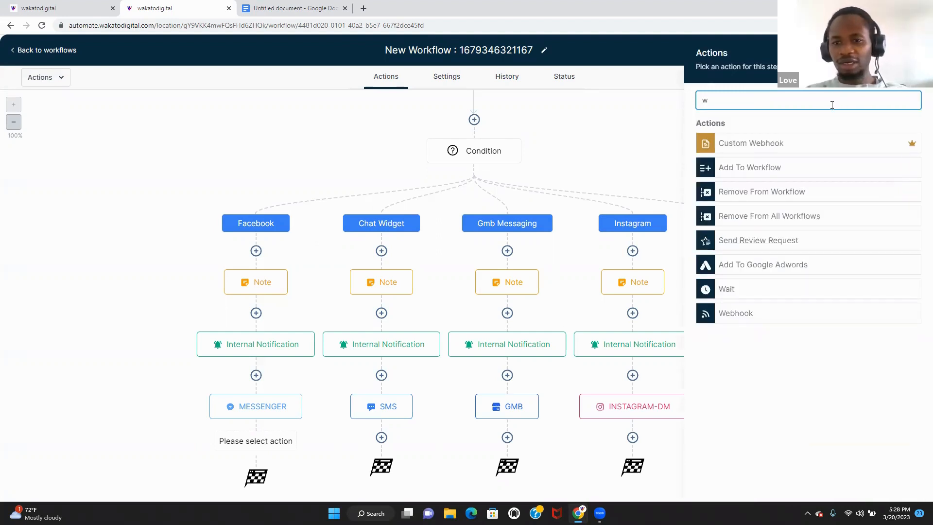
text(a)
click(800, 149)
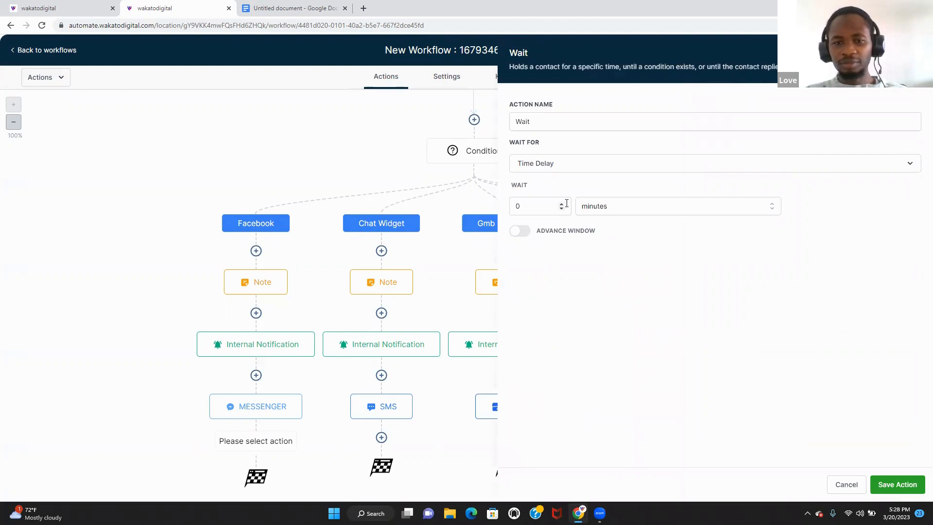
click(551, 206)
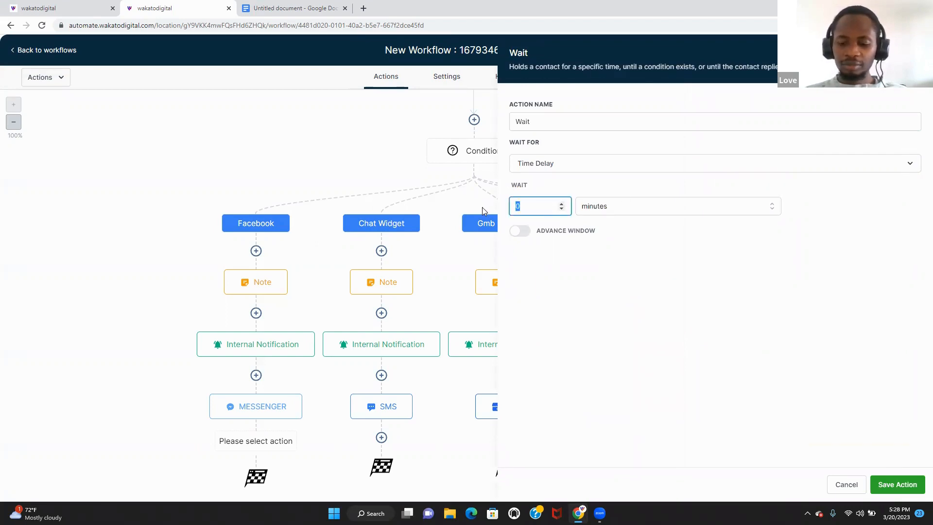
text(3)
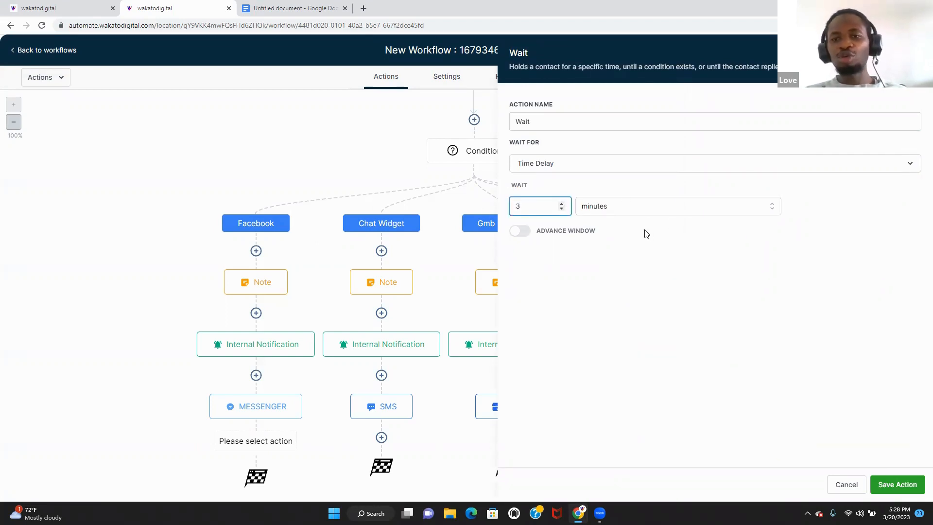
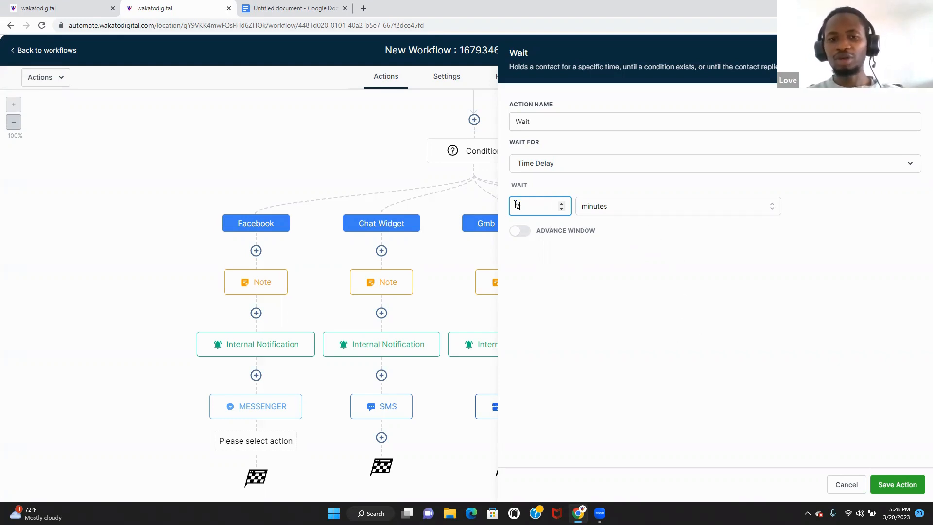
- Save the 2-minute Wait step that follows the Messenger reply
click(899, 484)
scroll(916, 308, down, 1)
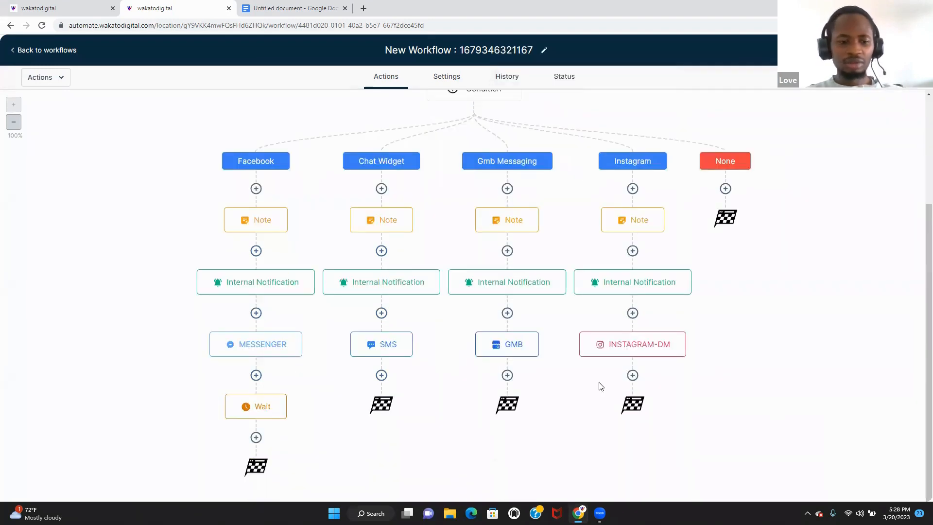
- Insert an If/Else condition after the Wait whose first branch checks Replied message Is yes
click(256, 437)
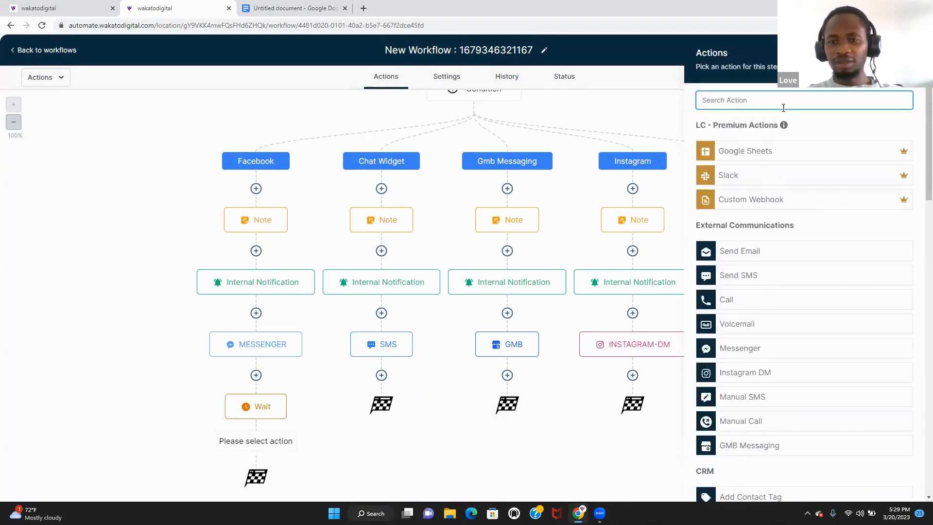
text(if)
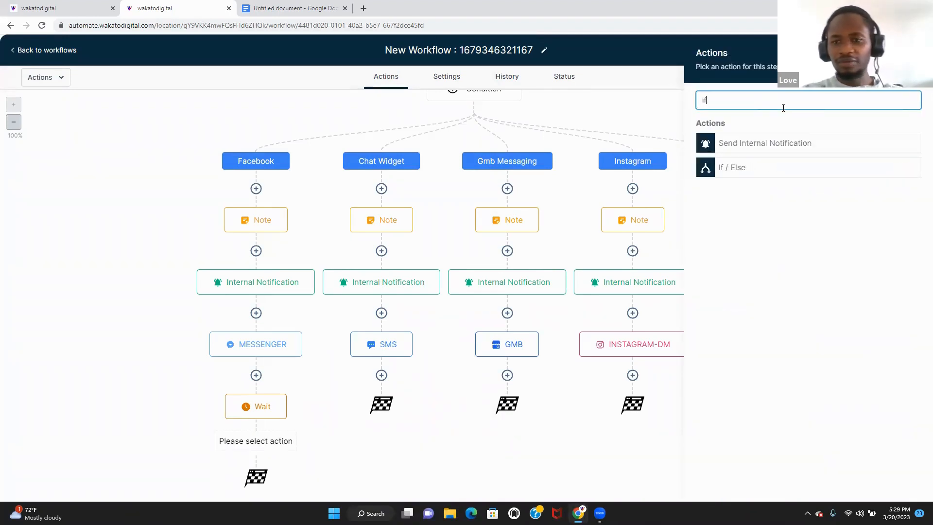
click(775, 168)
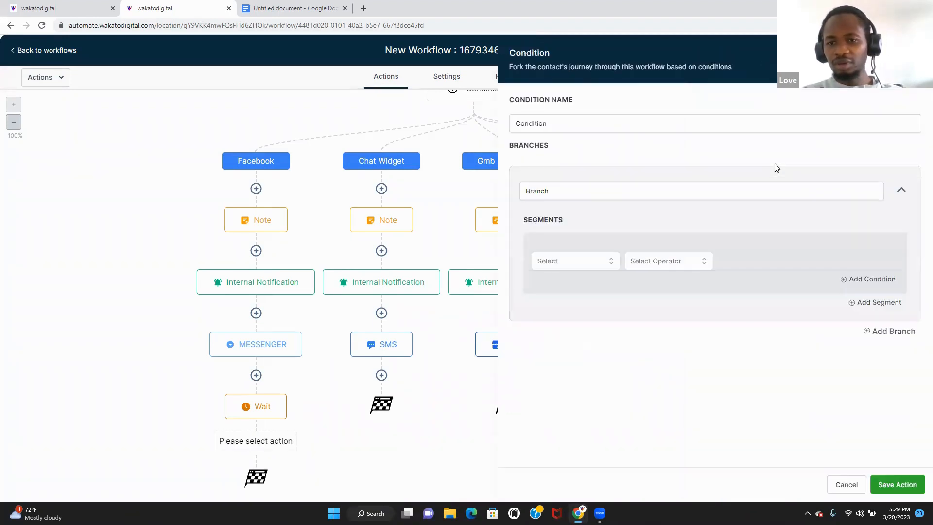
click(593, 266)
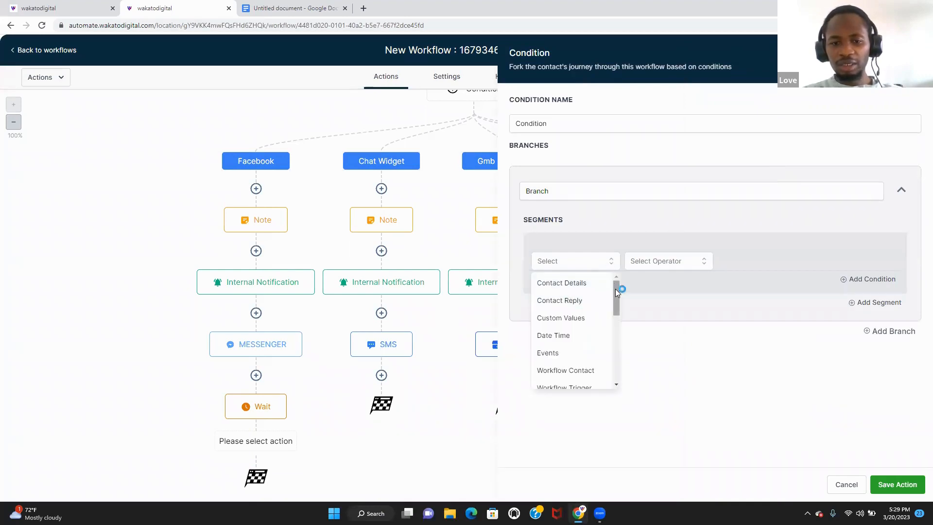
click(587, 301)
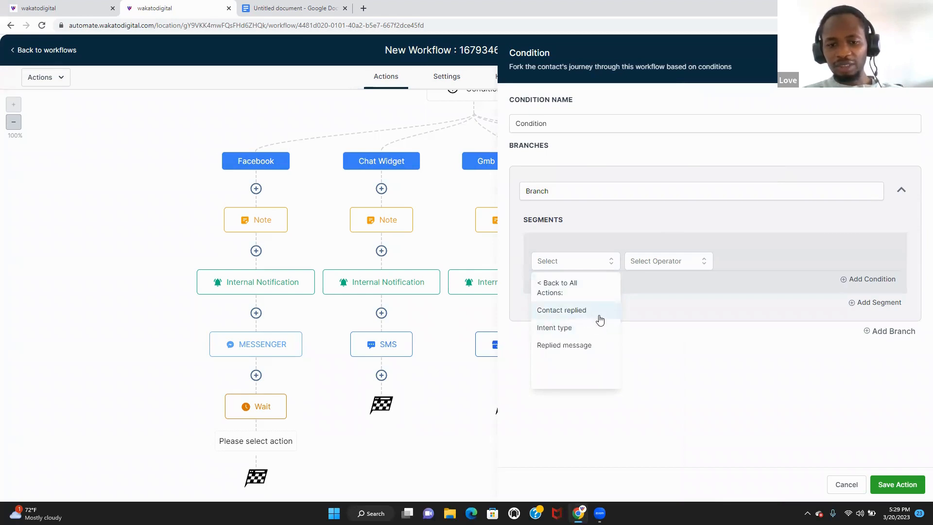
click(589, 345)
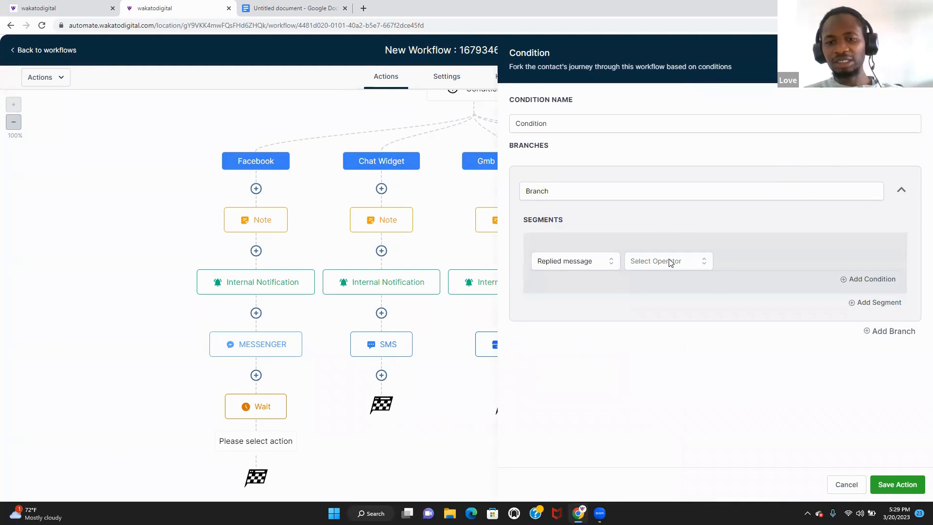
click(669, 262)
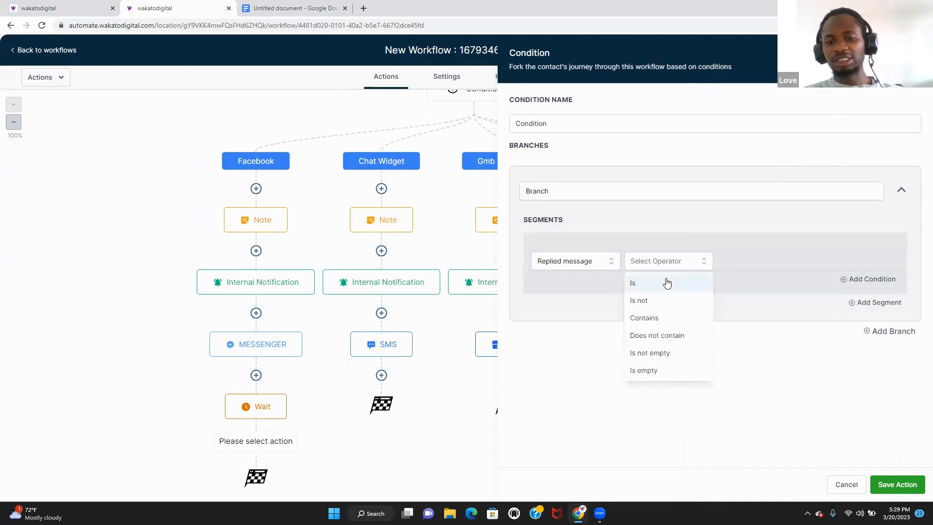
click(667, 283)
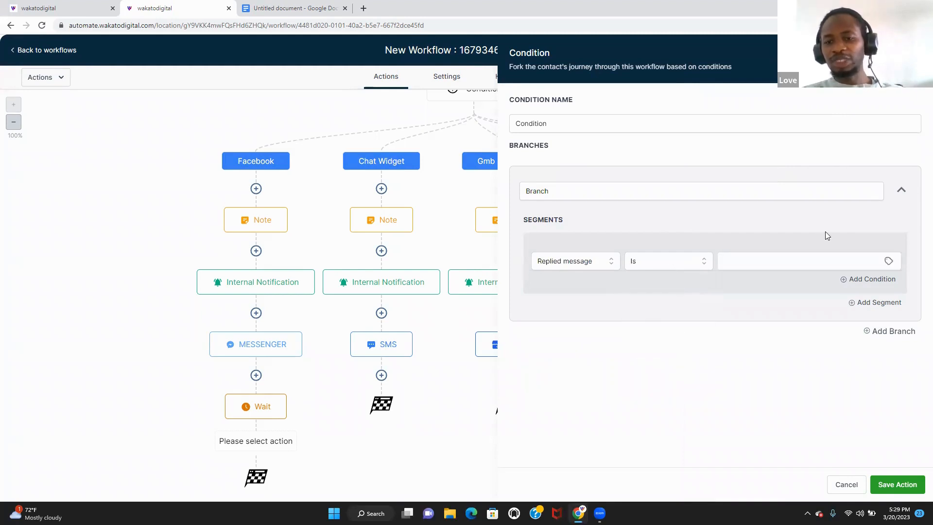
click(830, 260)
text(yes)
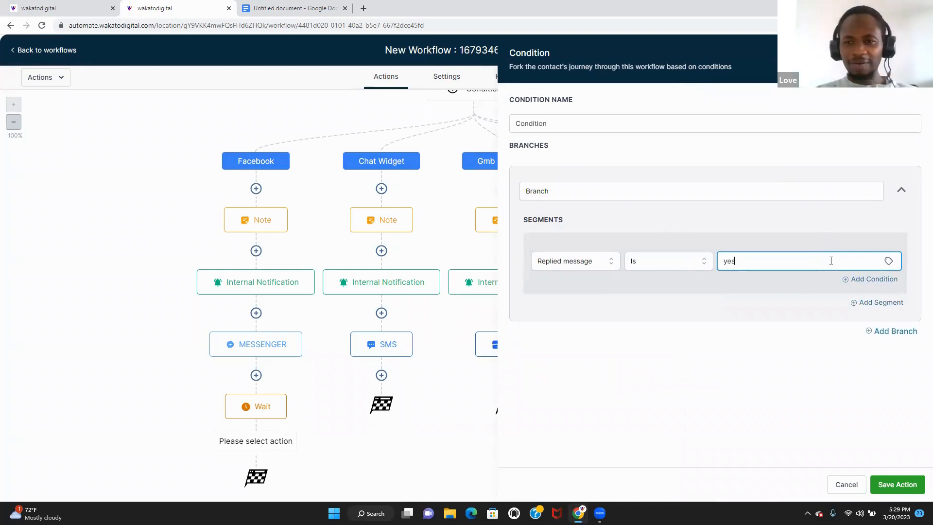
- Add a second branch checking Replied message Is no, and save the condition
click(895, 330)
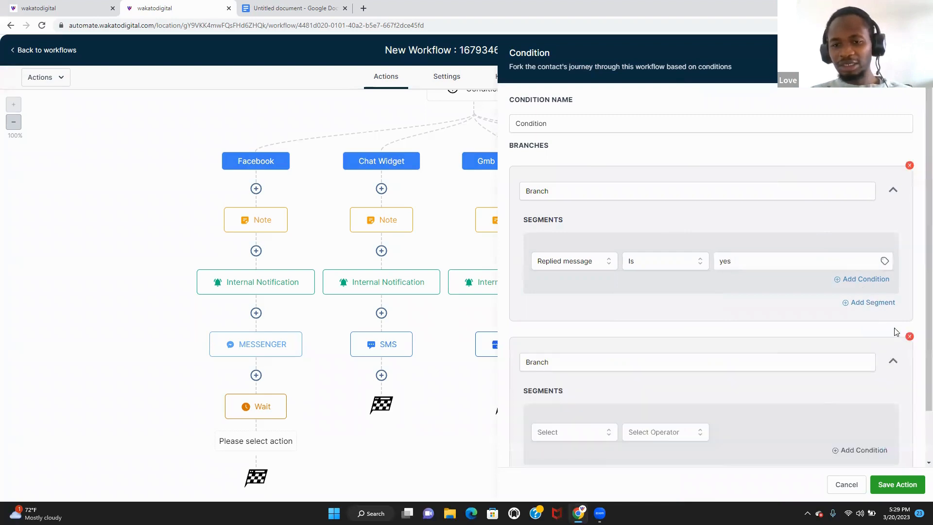
click(595, 437)
scroll(917, 238, down, 2)
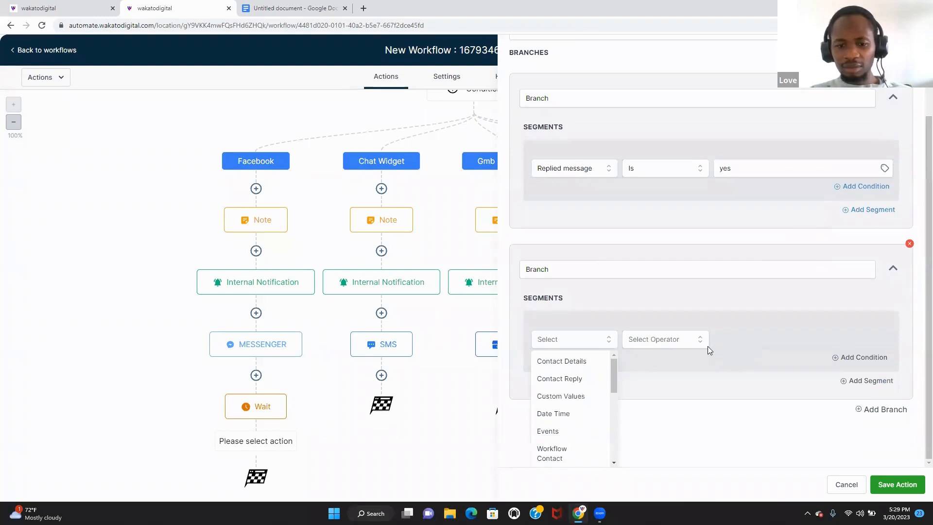
click(602, 386)
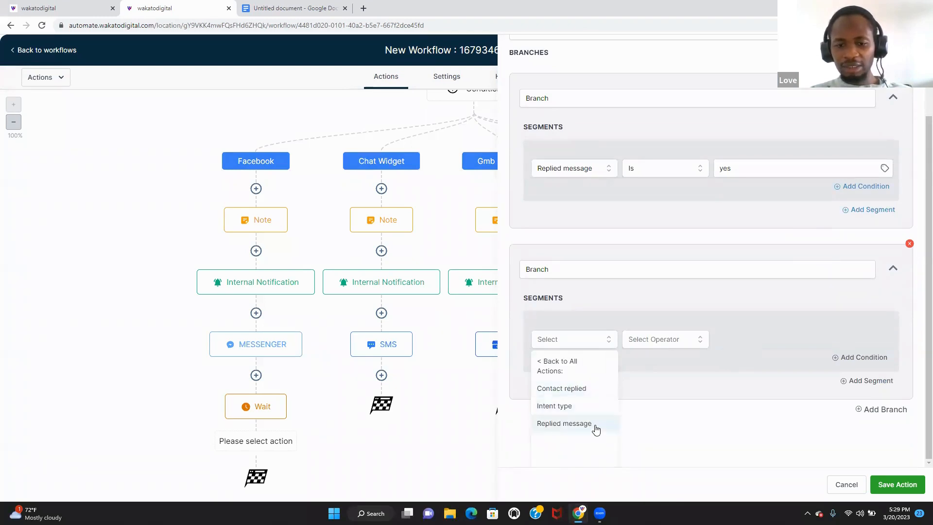
click(565, 423)
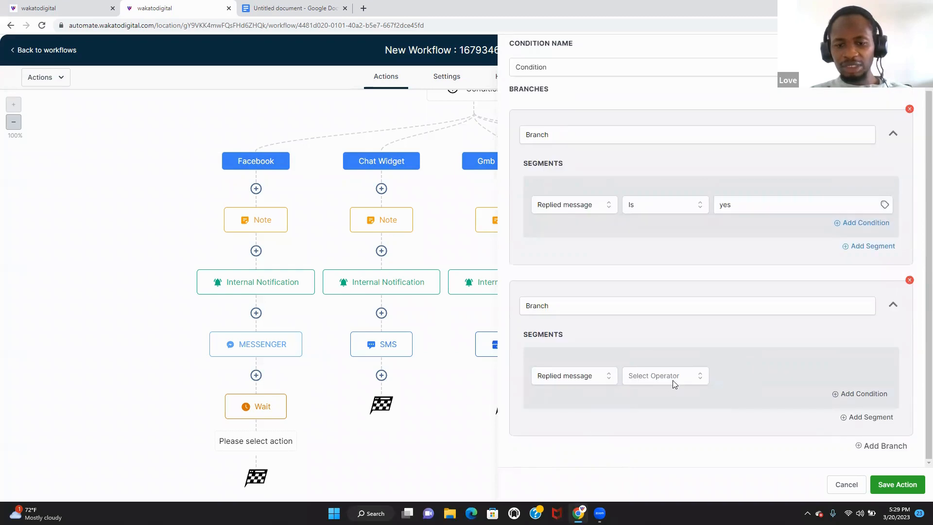
click(685, 376)
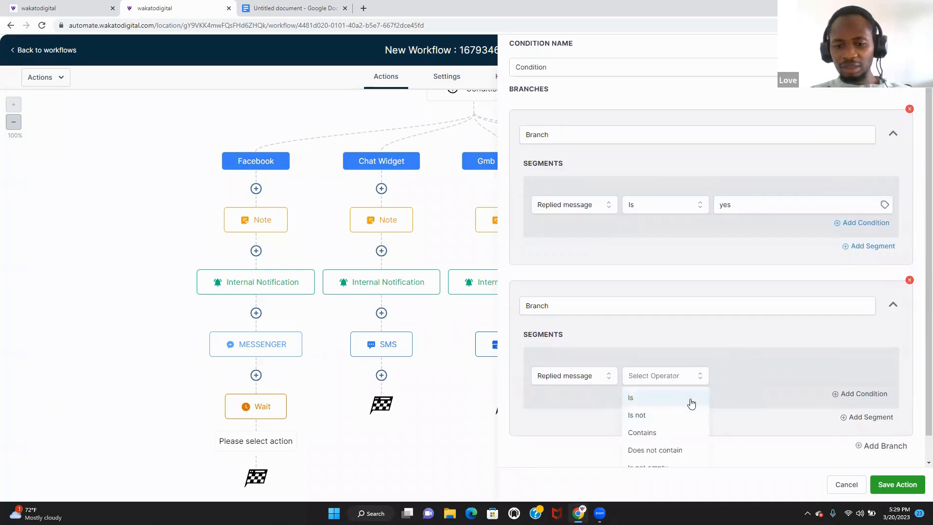
click(690, 397)
click(772, 371)
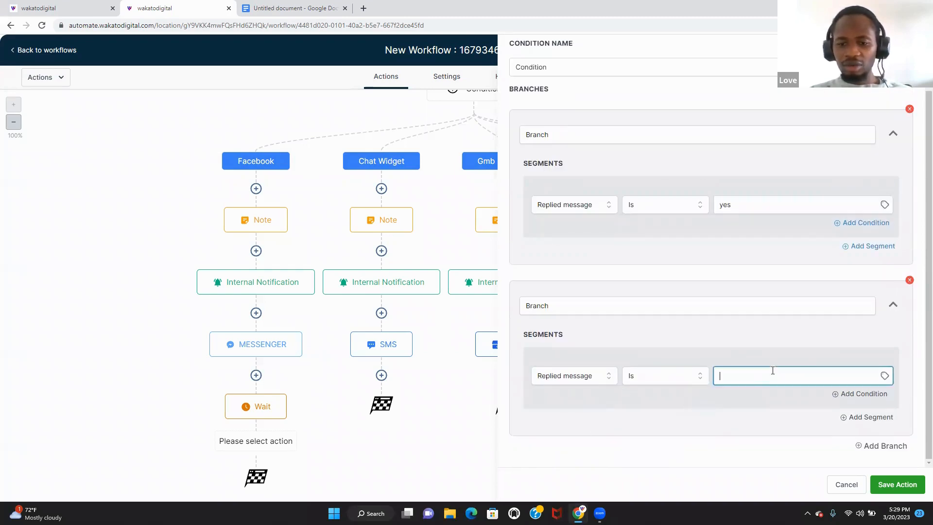
text(no)
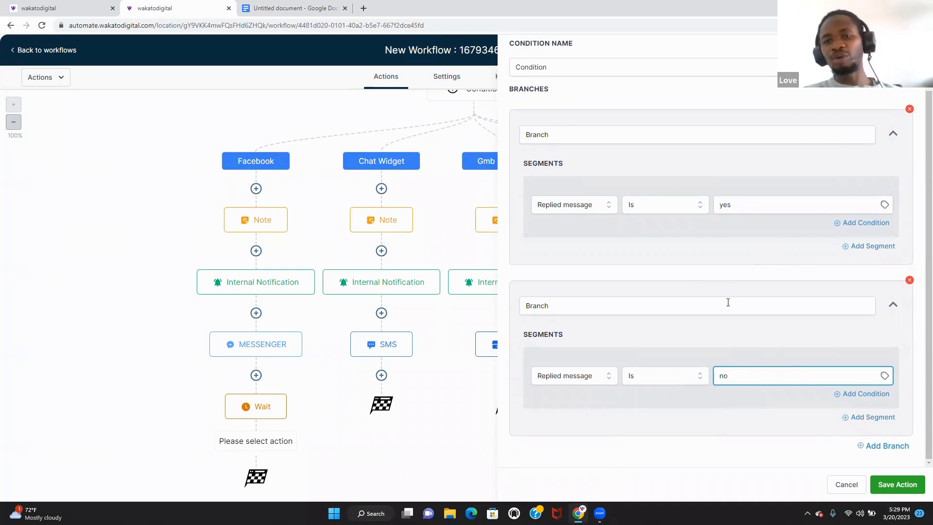
click(896, 484)
scroll(919, 265, down, 3)
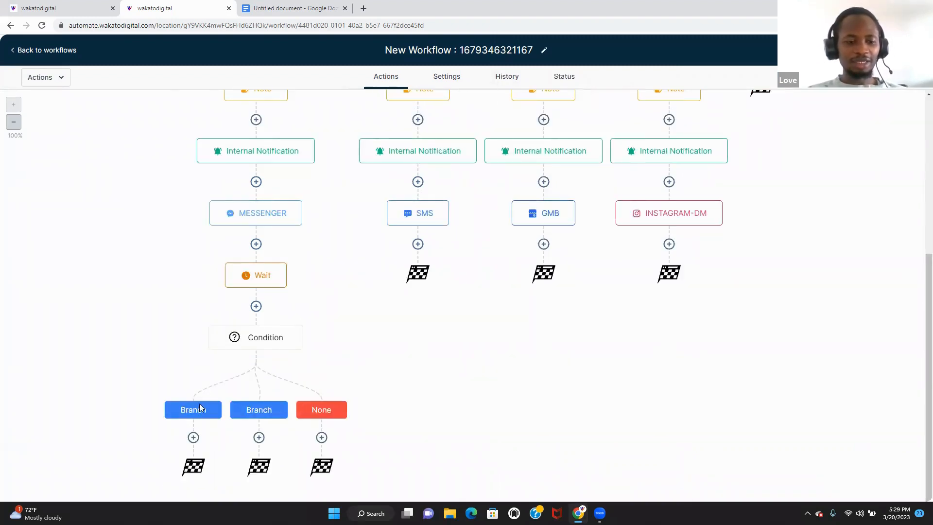
- Rename the condition's two branches to Yes and No and save
click(294, 335)
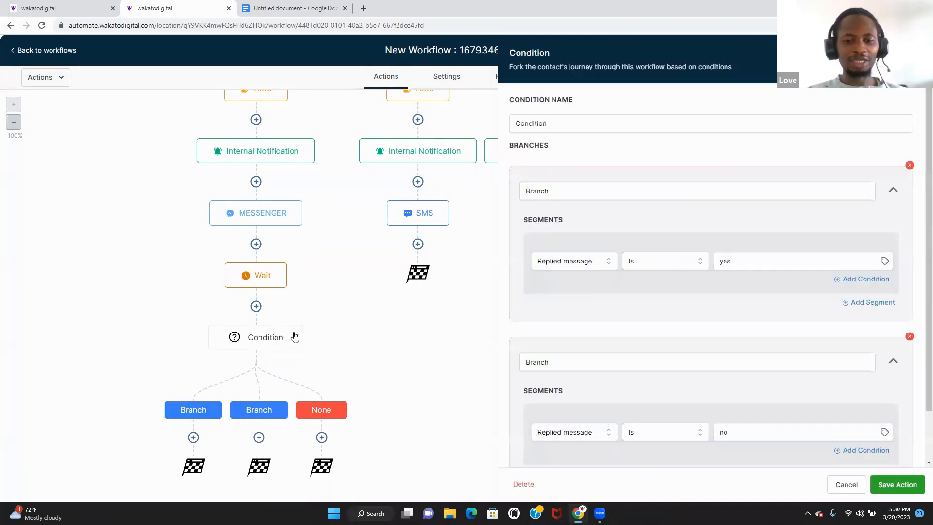
click(556, 182)
key(ctrl+a)
text(ye)
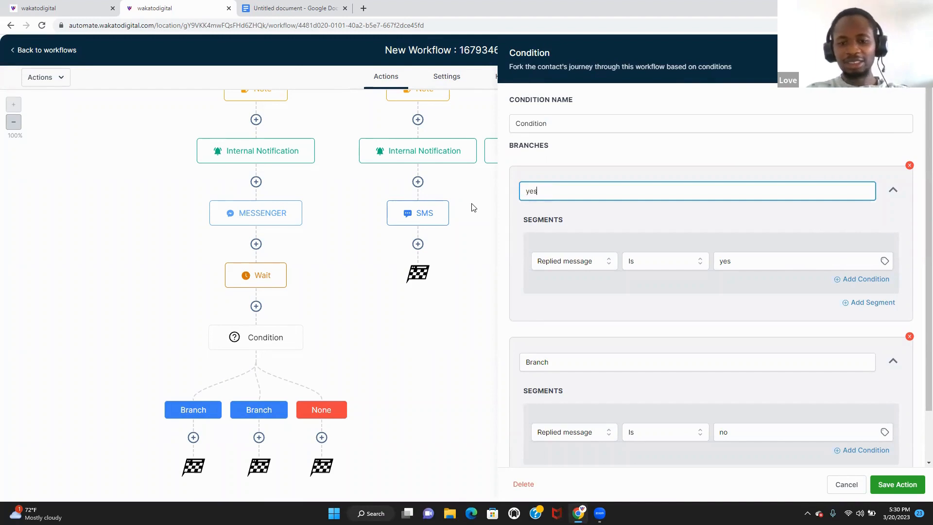
click(551, 360)
key(ctrl+a)
text(n)
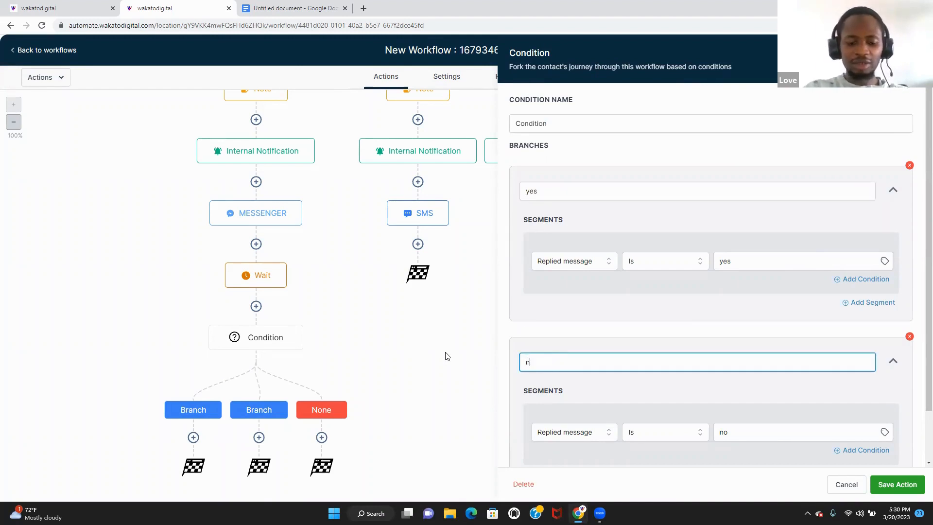
click(897, 484)
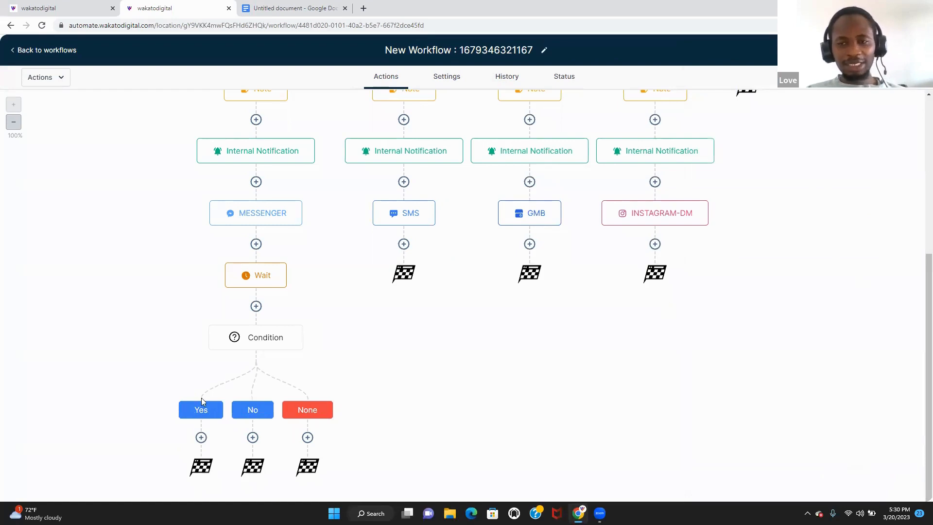
- Under Yes, add a Messenger action: 'this is the link of our offer you can book it here'
click(202, 438)
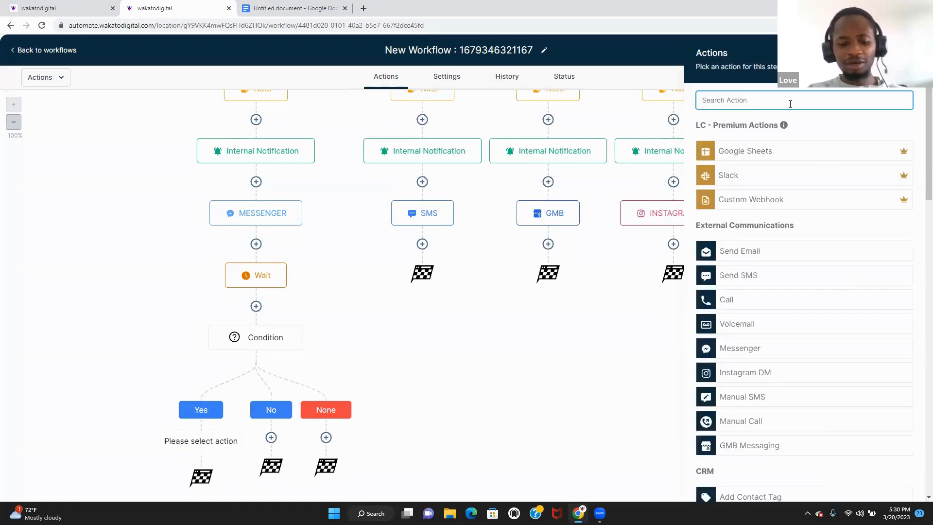
text(me)
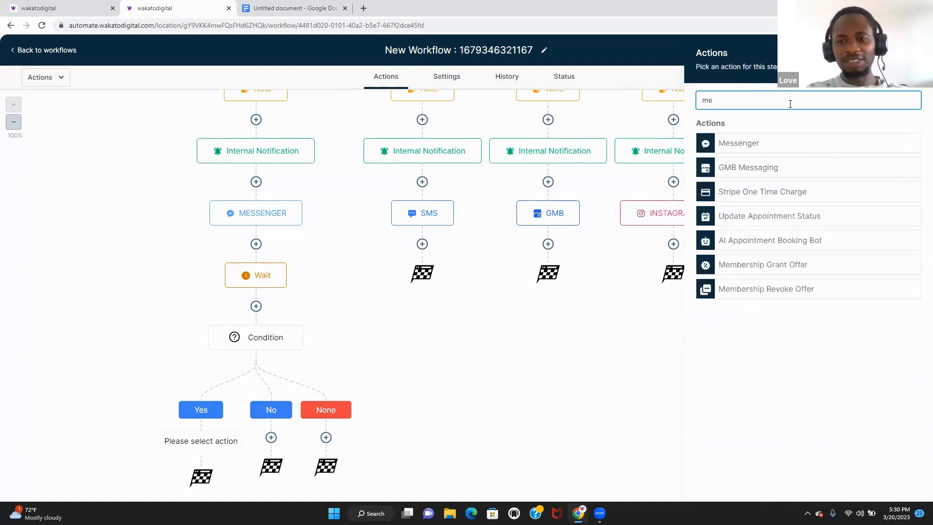
click(780, 146)
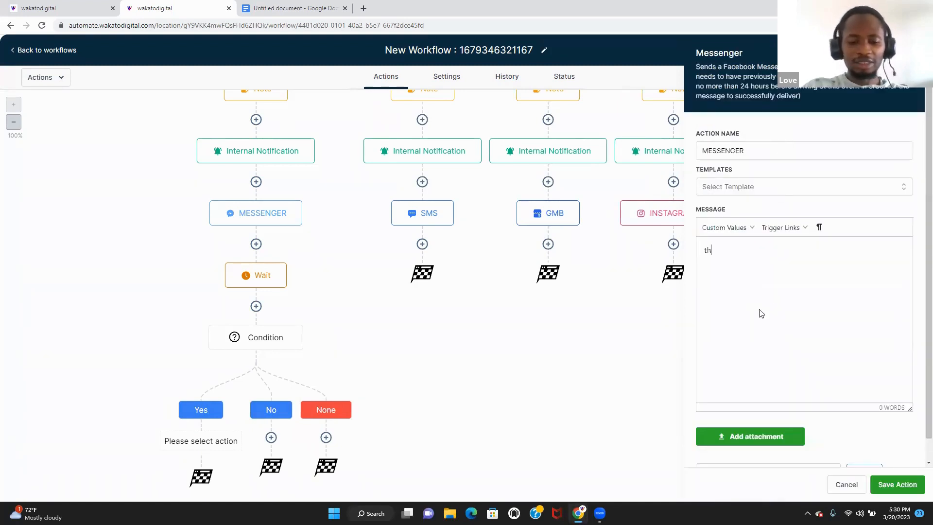
text(this is the l)
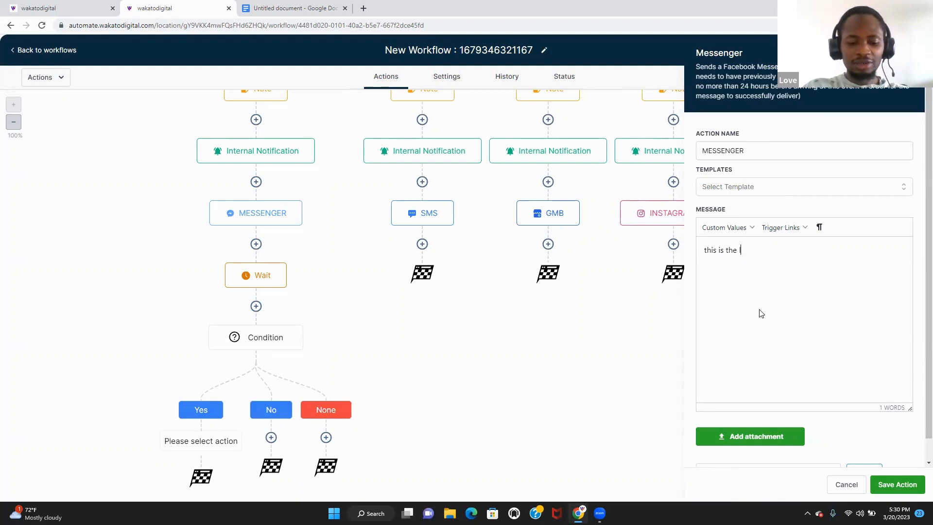
text(ink)
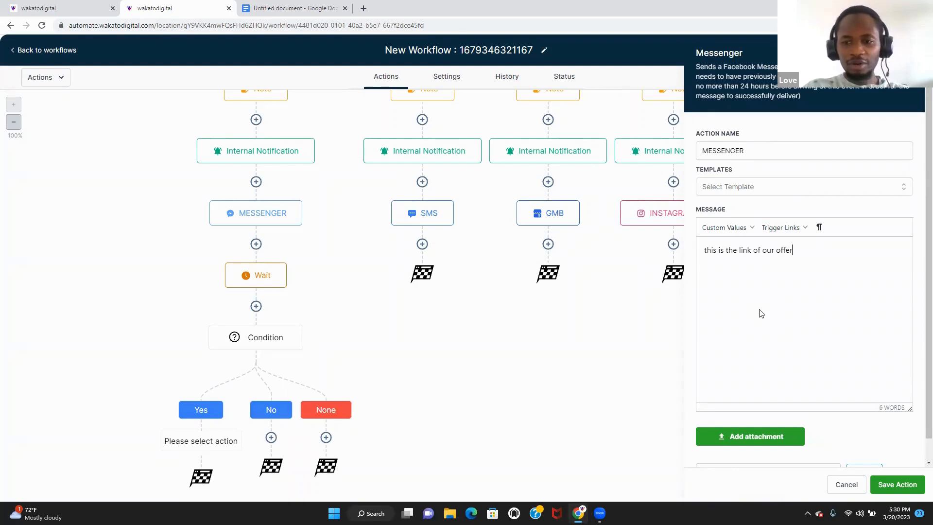
text(of our offer you c)
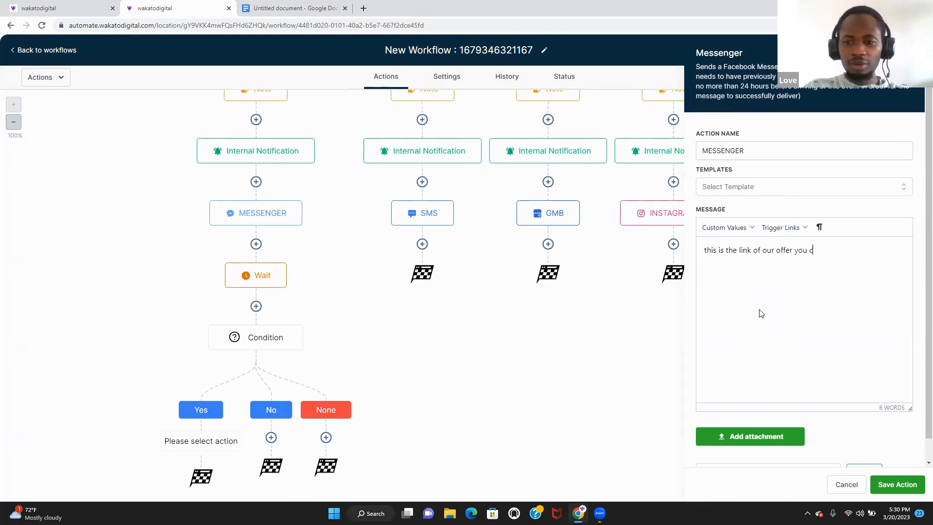
text(an book it)
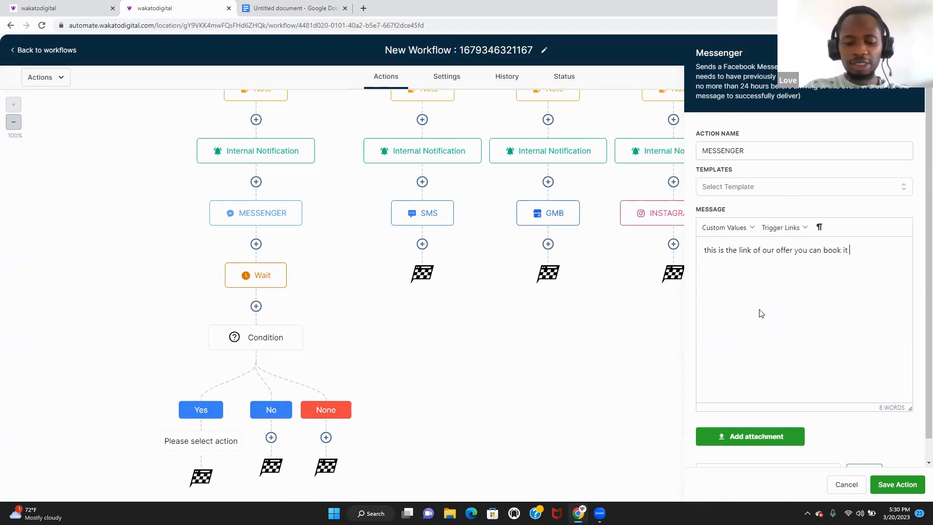
text( here)
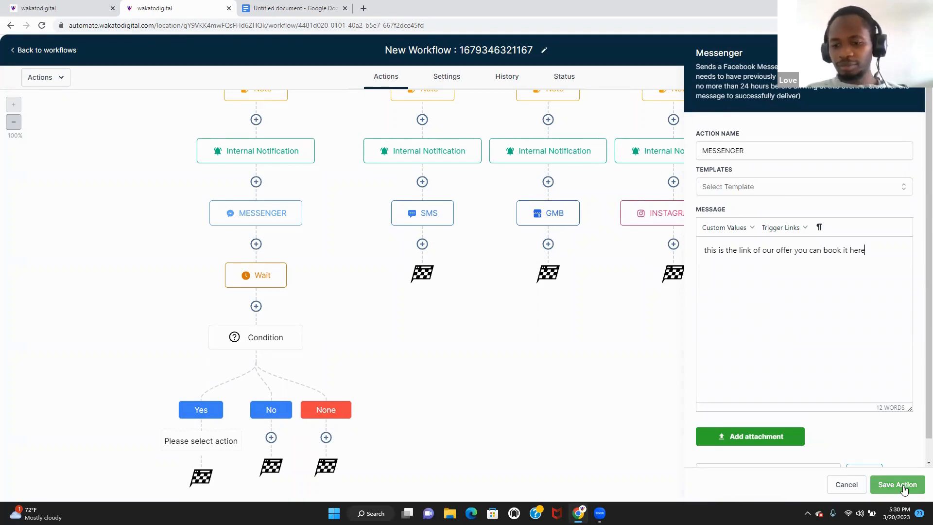
click(896, 484)
scroll(916, 311, down, 2)
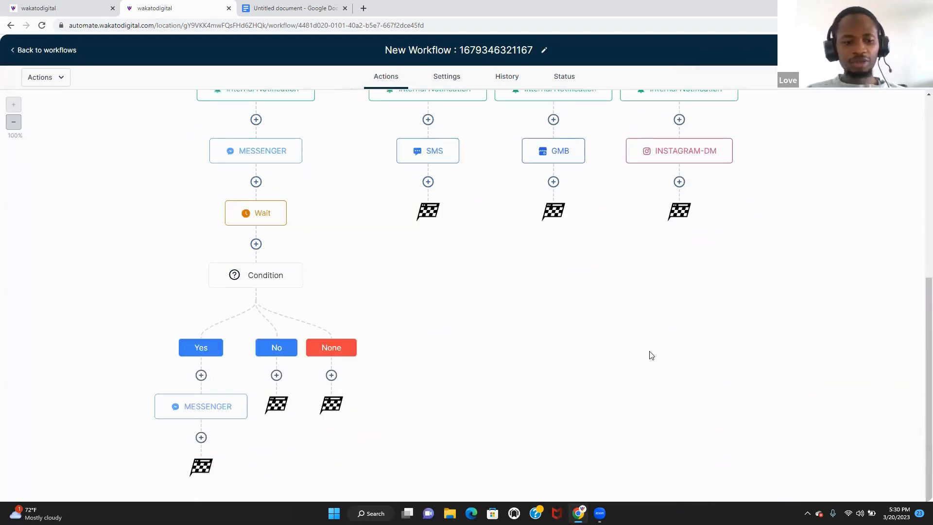
mouse_move(204, 407)
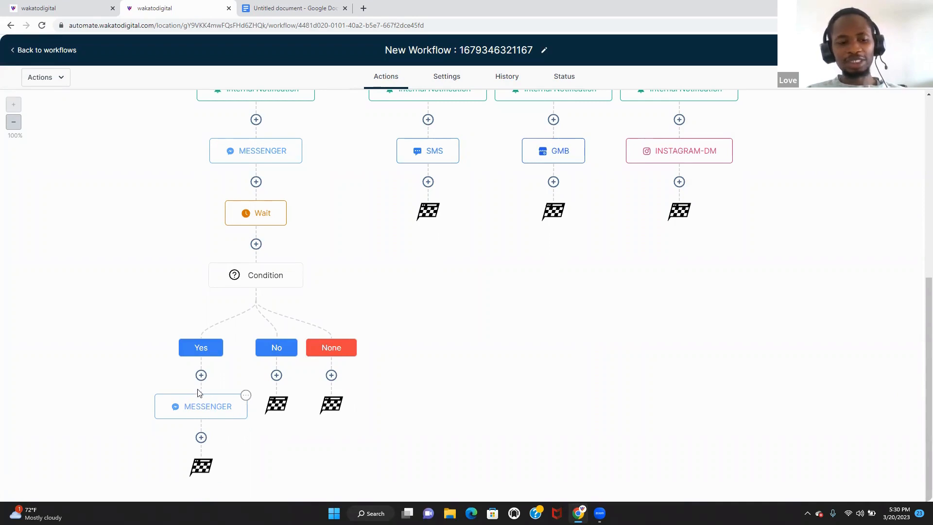
- Under No, add an SMS Internal Notification to All Users about the unclaimed offer
click(276, 376)
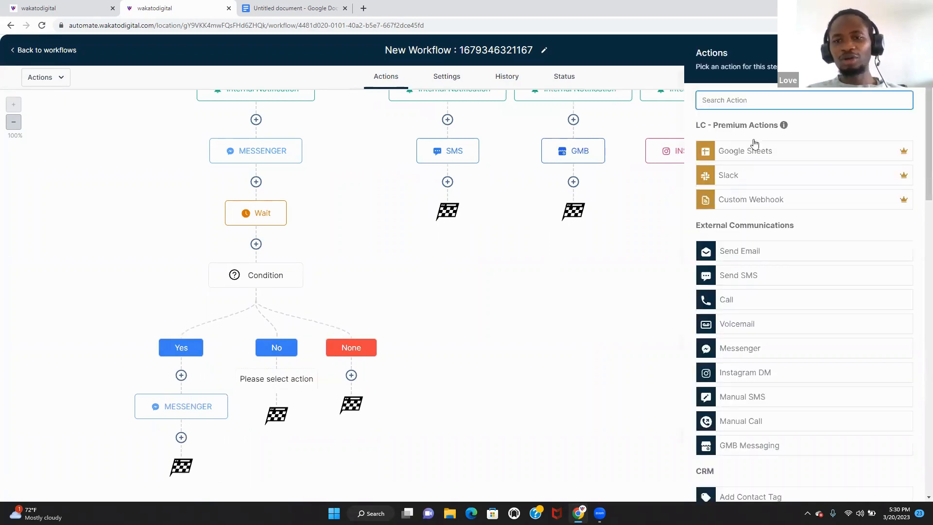
text(send)
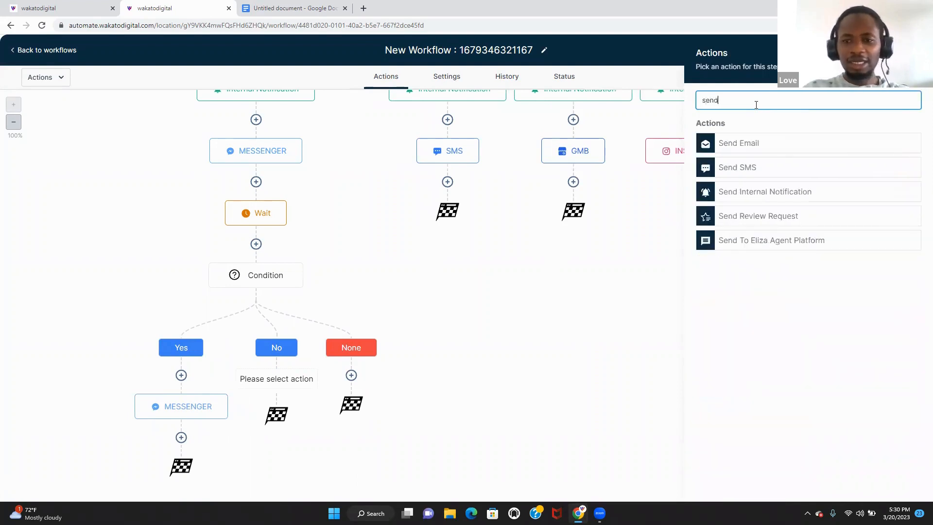
click(782, 194)
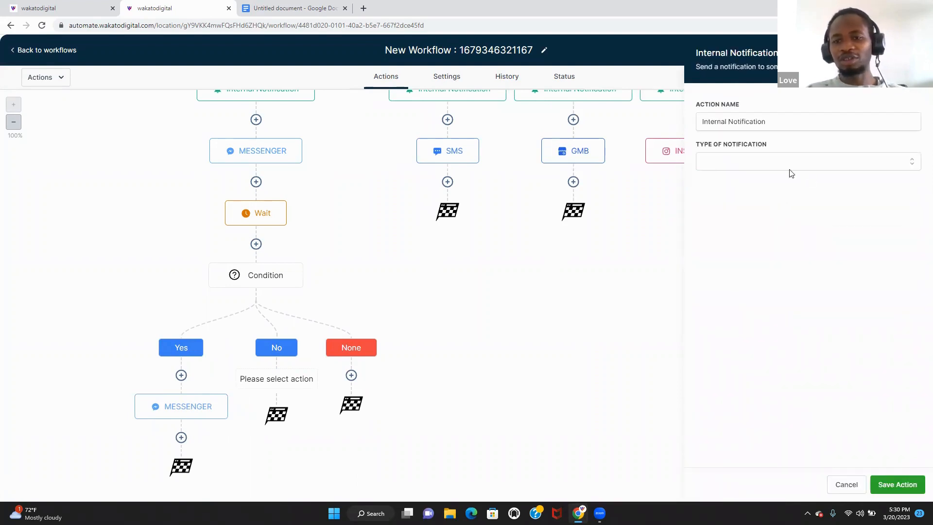
click(812, 164)
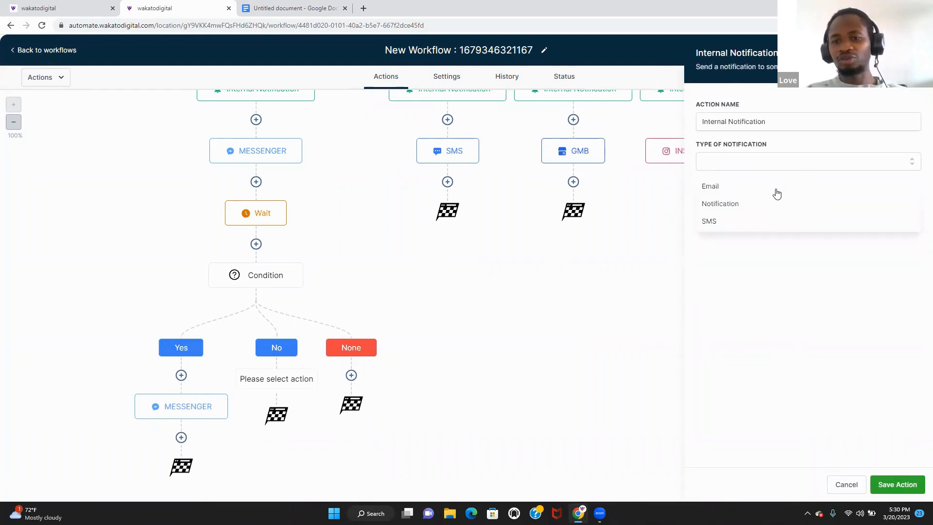
click(769, 224)
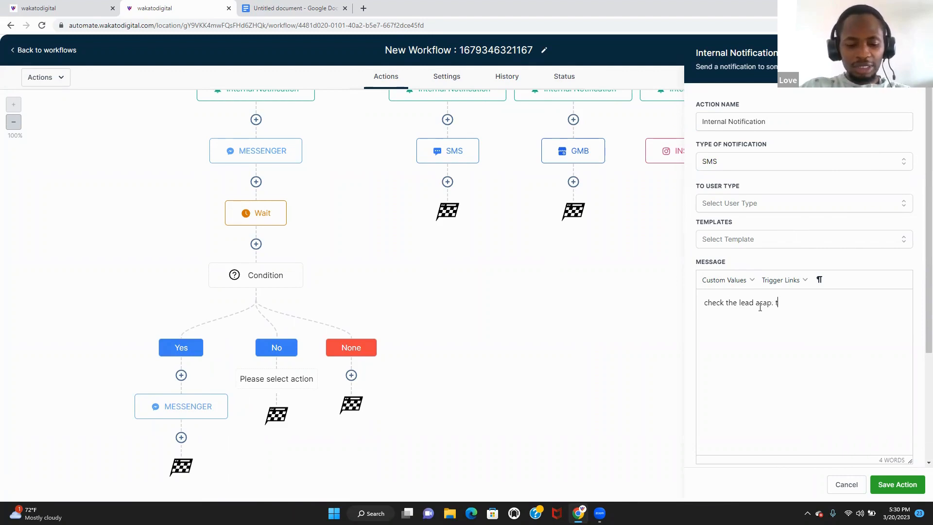
text(did not)
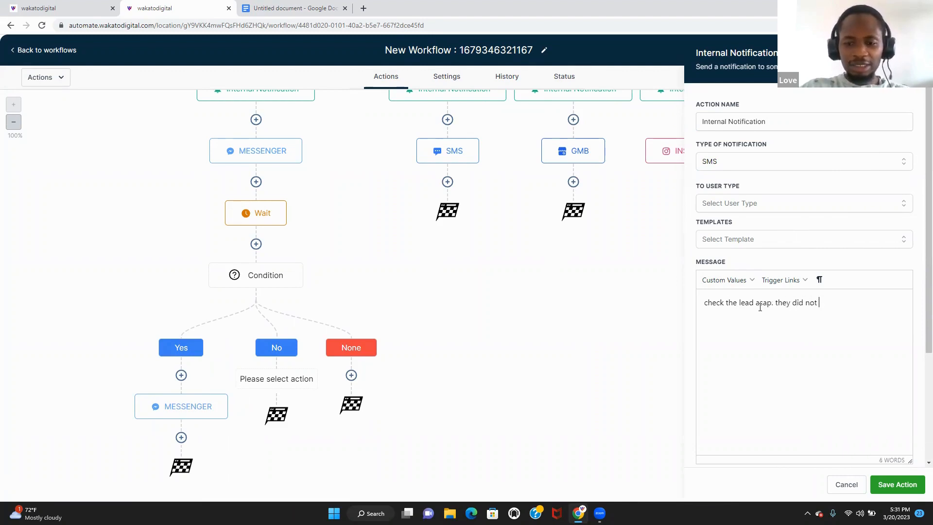
text( claim our offer)
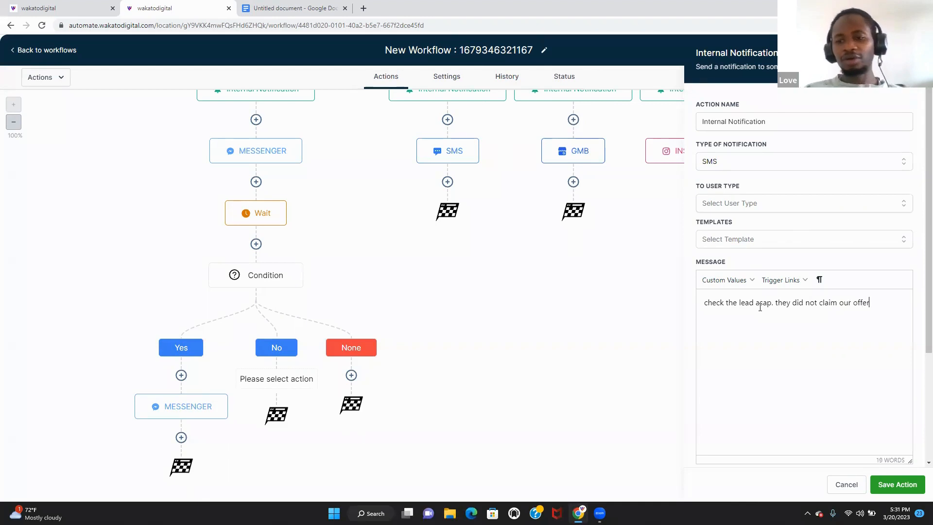
click(903, 482)
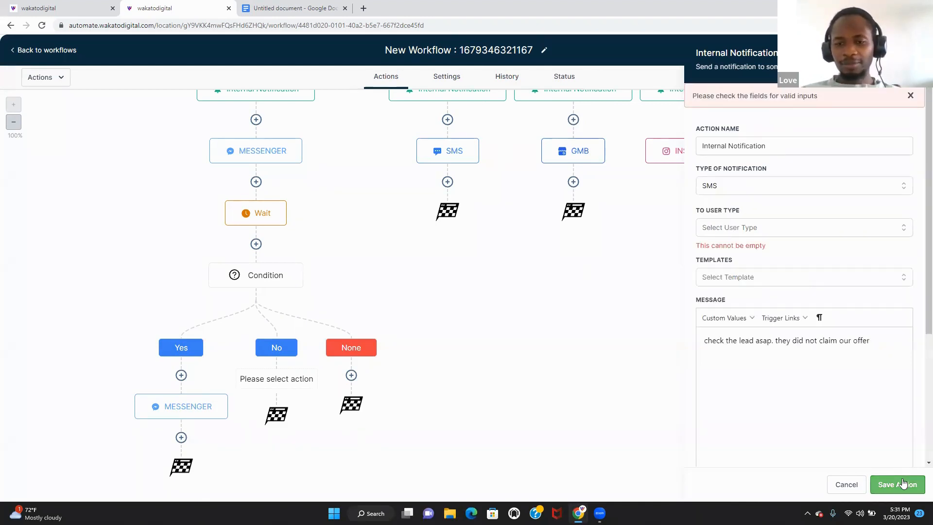
click(801, 228)
click(783, 254)
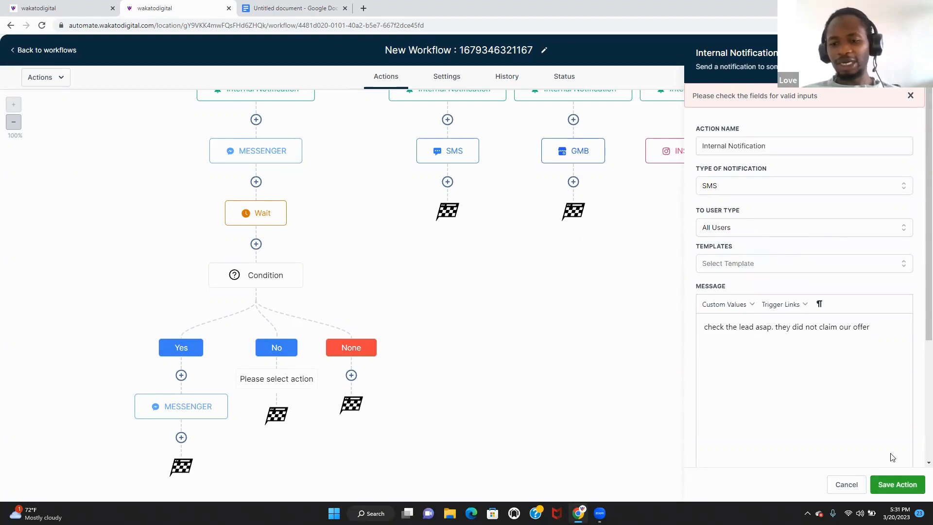
click(898, 482)
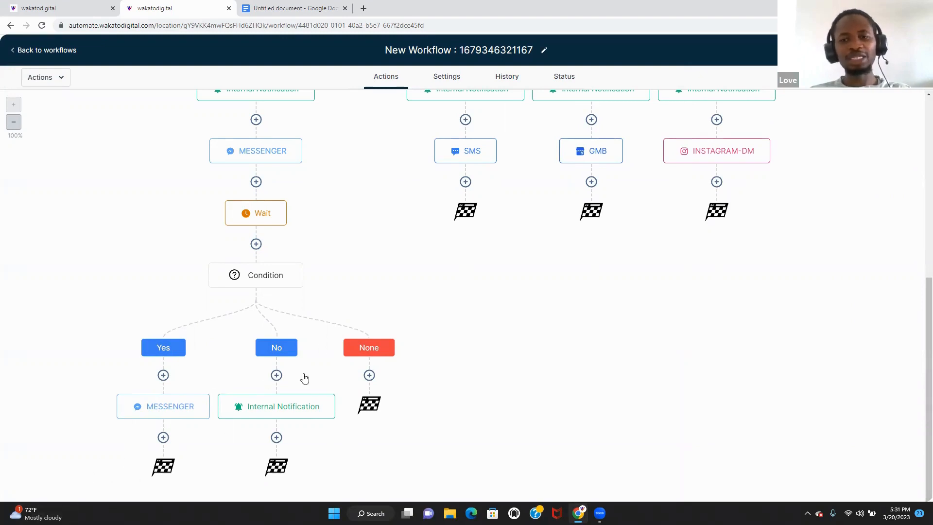
- Copy the Condition with all following actions and paste it under the SMS step
click(302, 264)
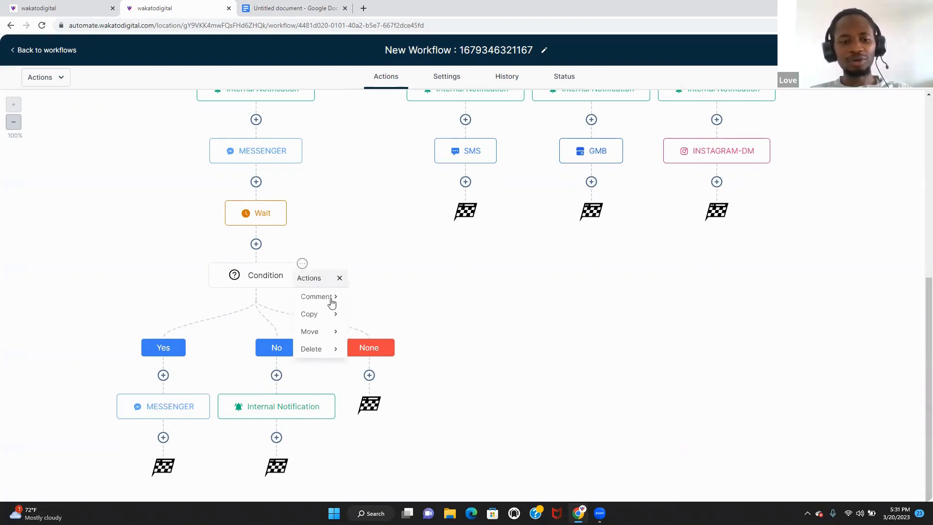
click(334, 315)
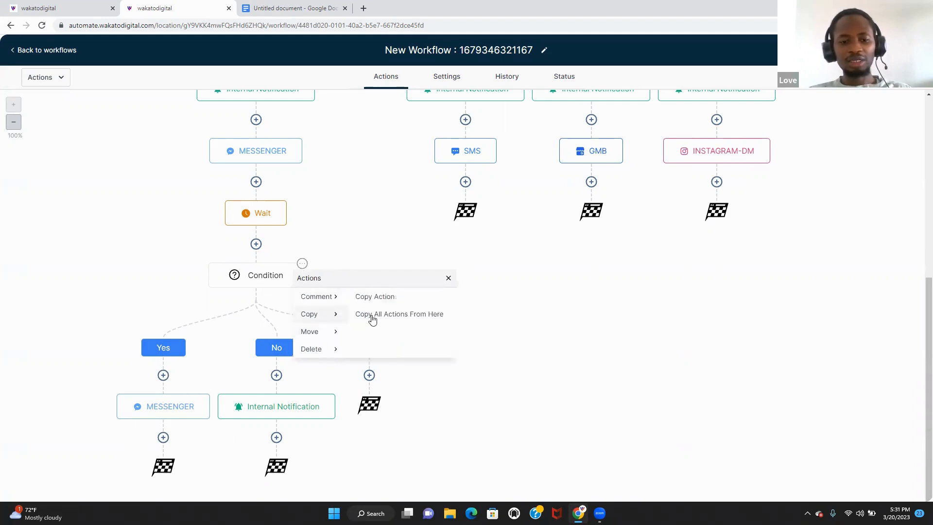
click(387, 314)
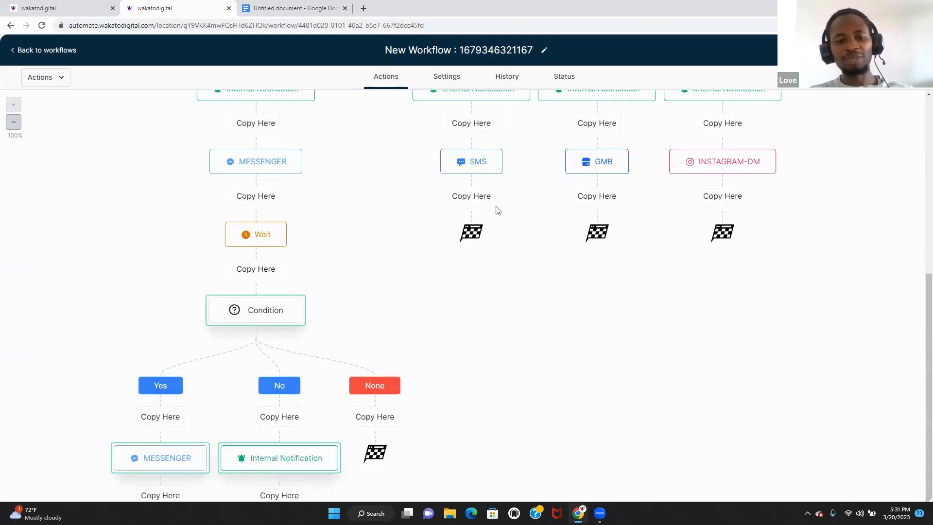
click(484, 196)
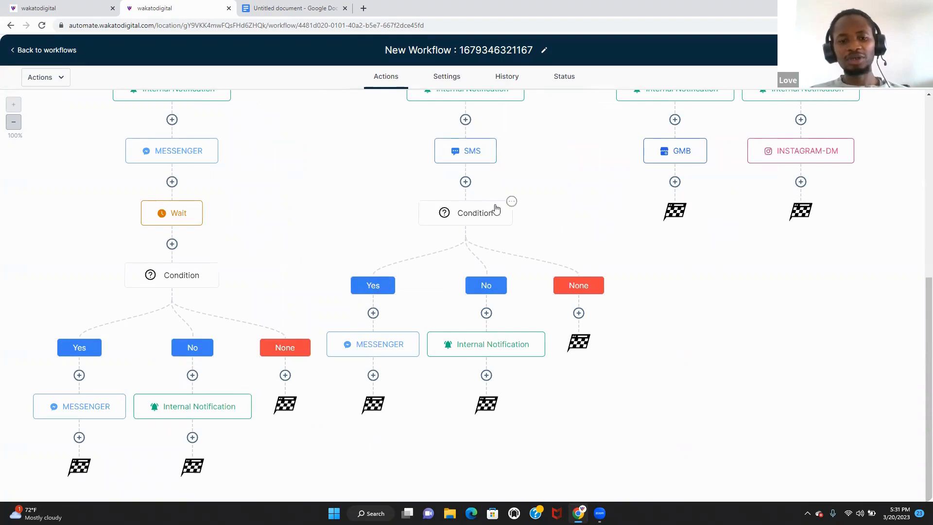
- Paste another copy of the Condition branch under the GMB step
click(512, 202)
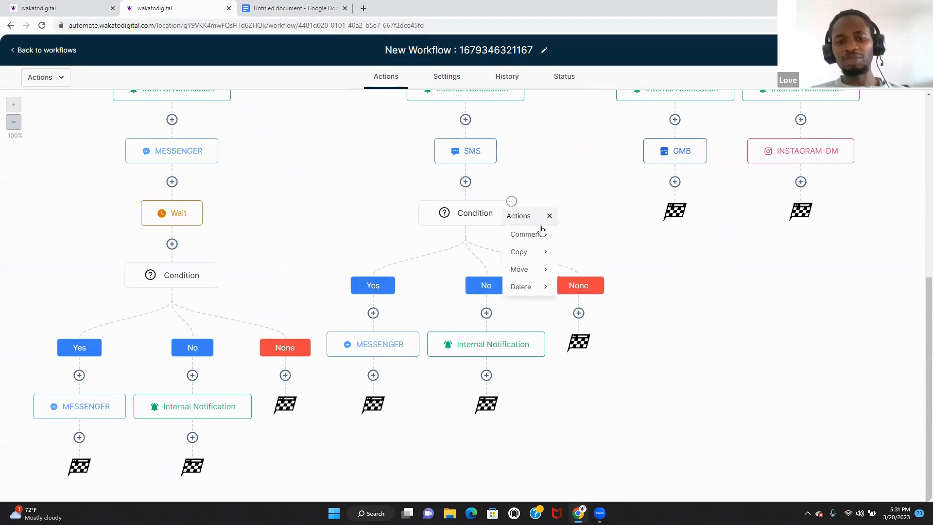
click(554, 254)
scroll(555, 256, up, 2)
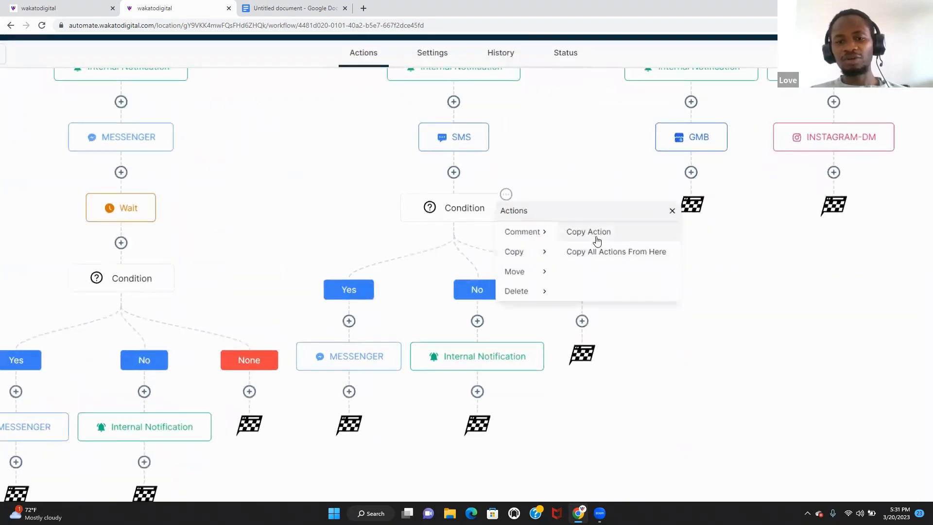
click(633, 248)
click(697, 196)
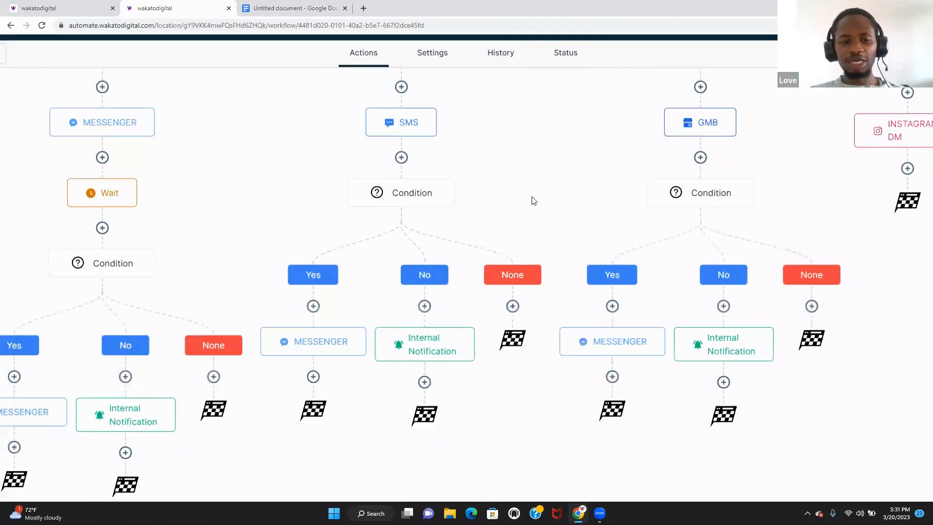
- Paste the Condition branch once more under the INSTAGRAM-DM step
scroll(533, 200, down, 2)
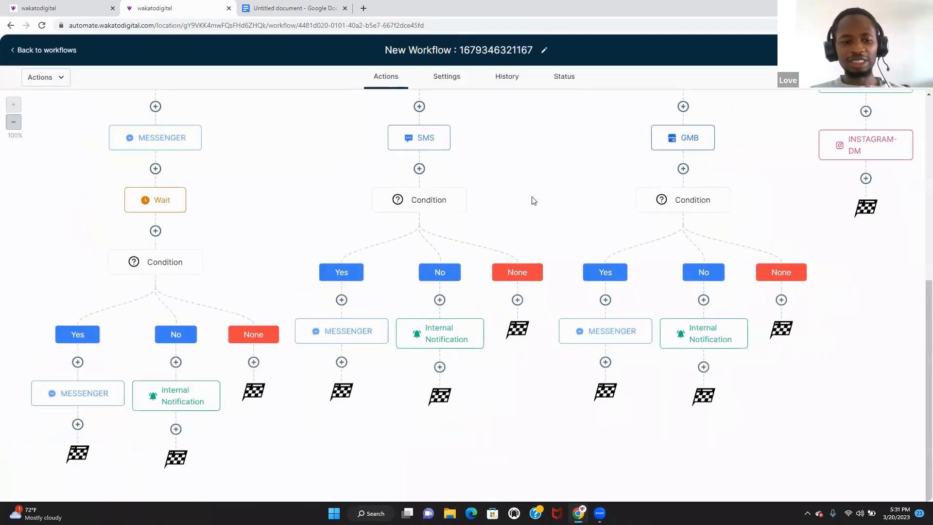
click(729, 187)
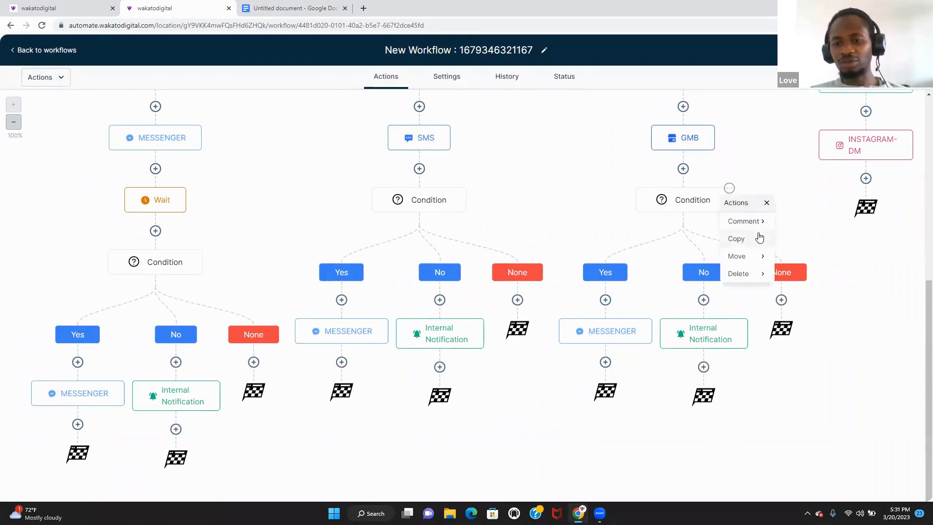
click(760, 238)
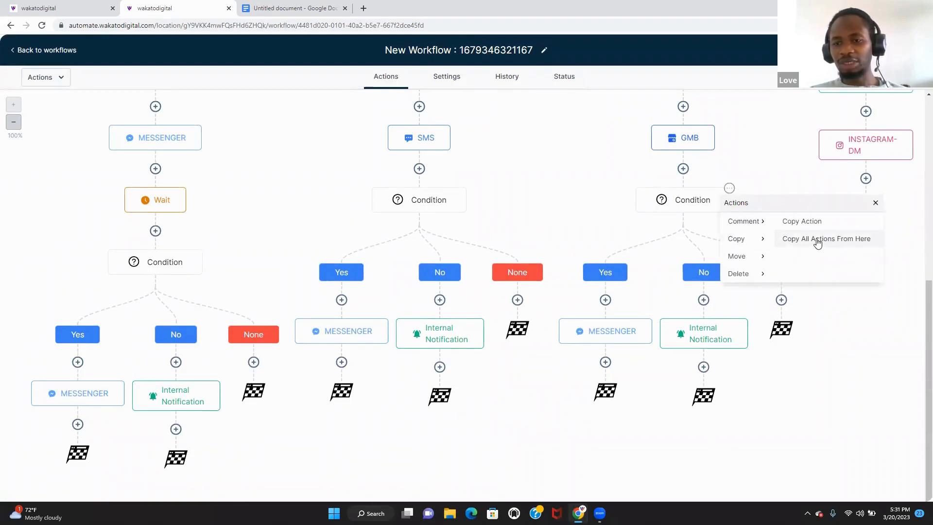
click(818, 240)
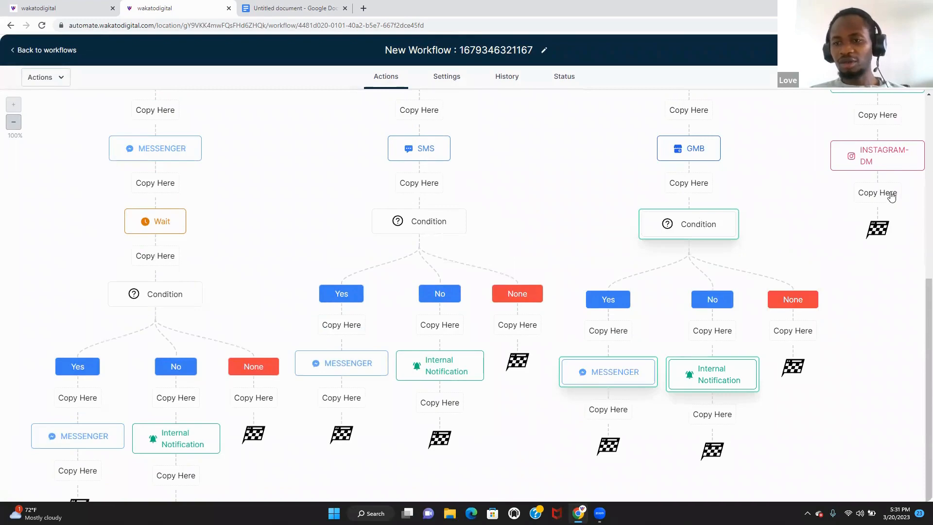
click(890, 194)
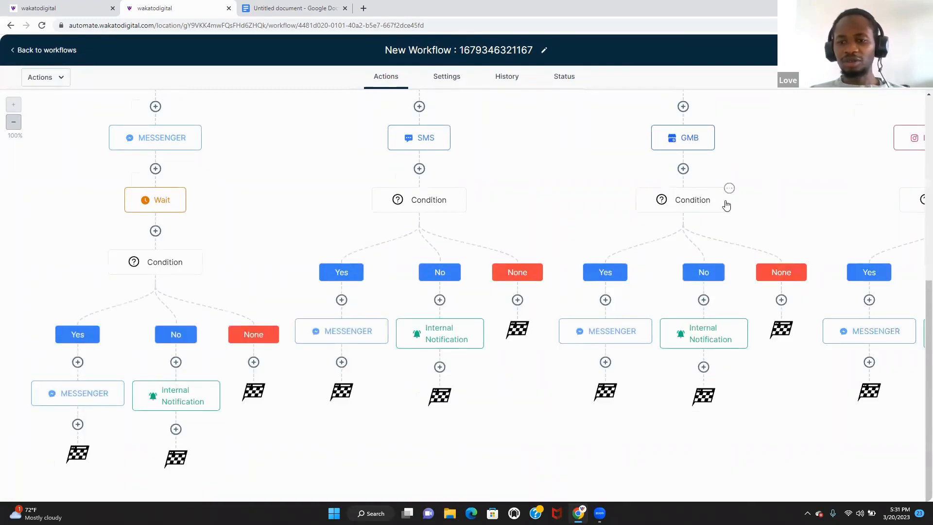
scroll(917, 209, up, 4)
scroll(919, 194, up, 1)
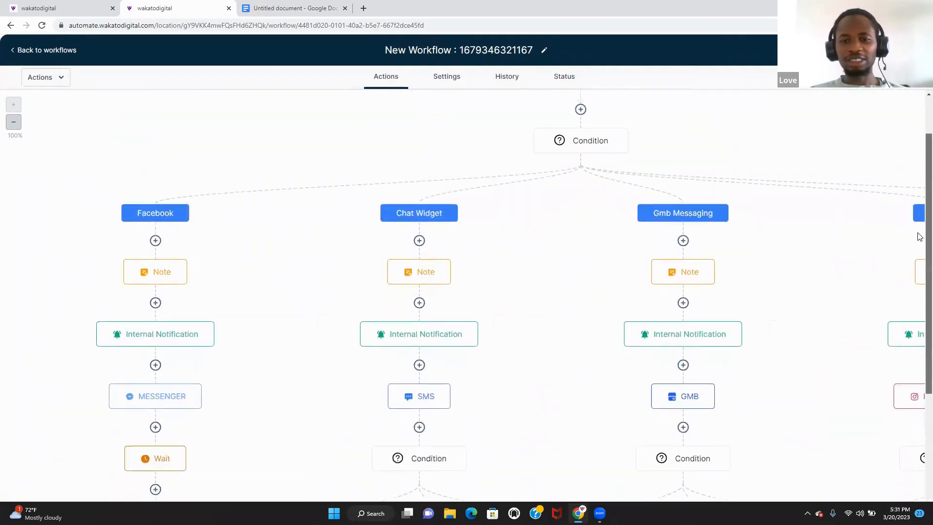
scroll(920, 236, down, 5)
scroll(920, 291, up, 3)
scroll(917, 204, up, 2)
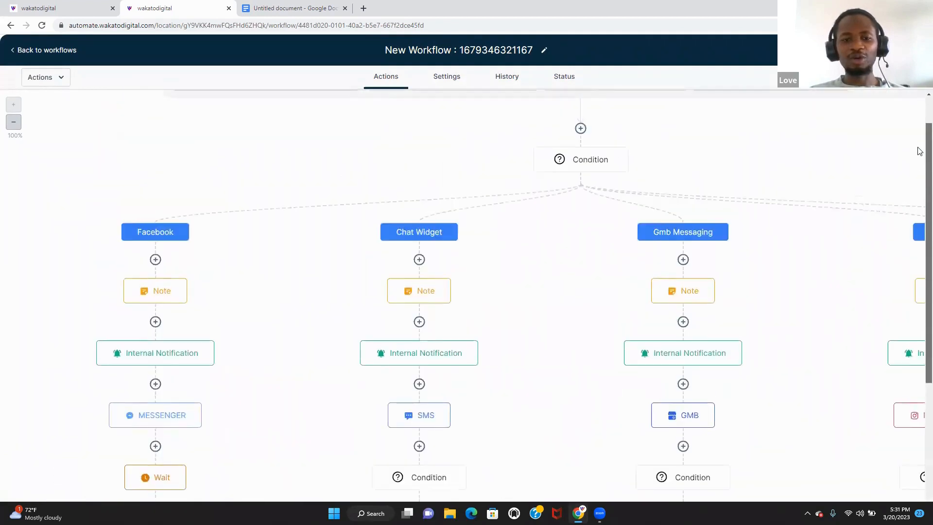
scroll(917, 150, down, 4)
scroll(920, 283, right, 4)
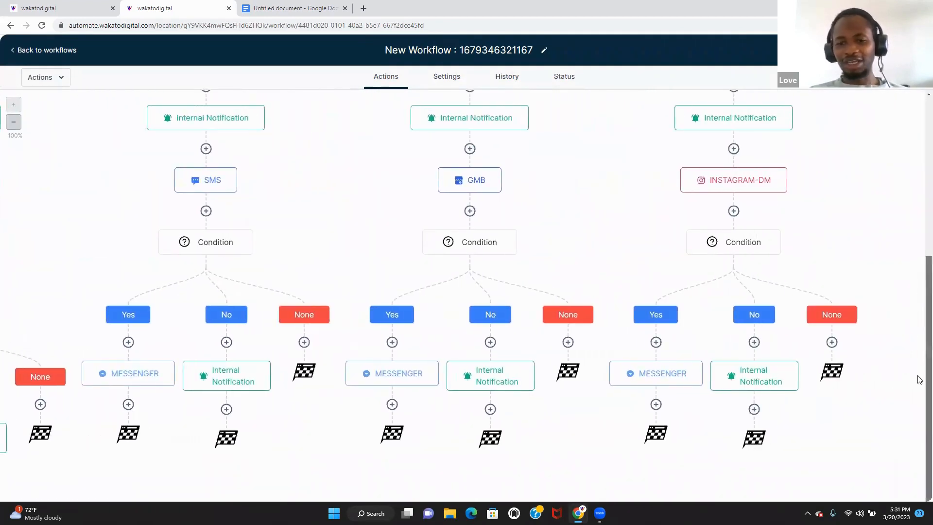
scroll(918, 377, down, 1)
scroll(908, 192, up, 5)
scroll(908, 194, left, 5)
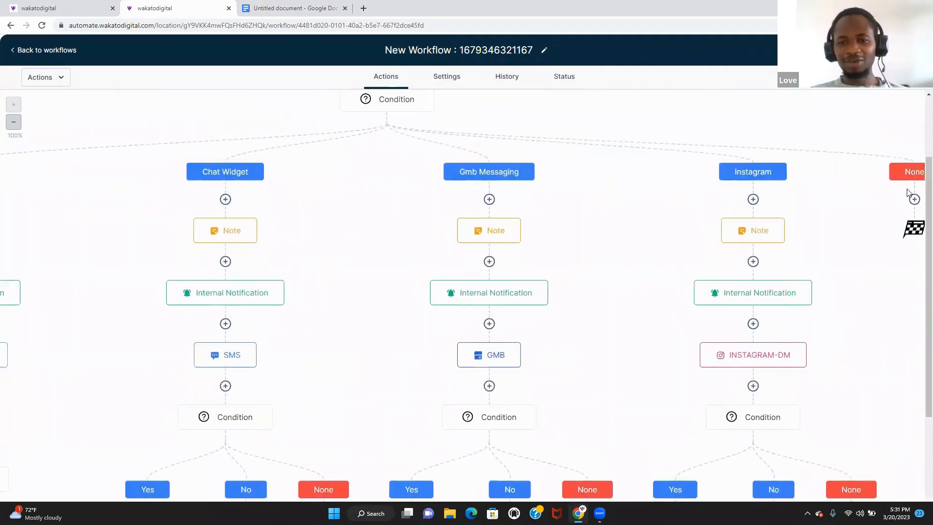
scroll(907, 197, down, 1)
scroll(906, 198, down, 4)
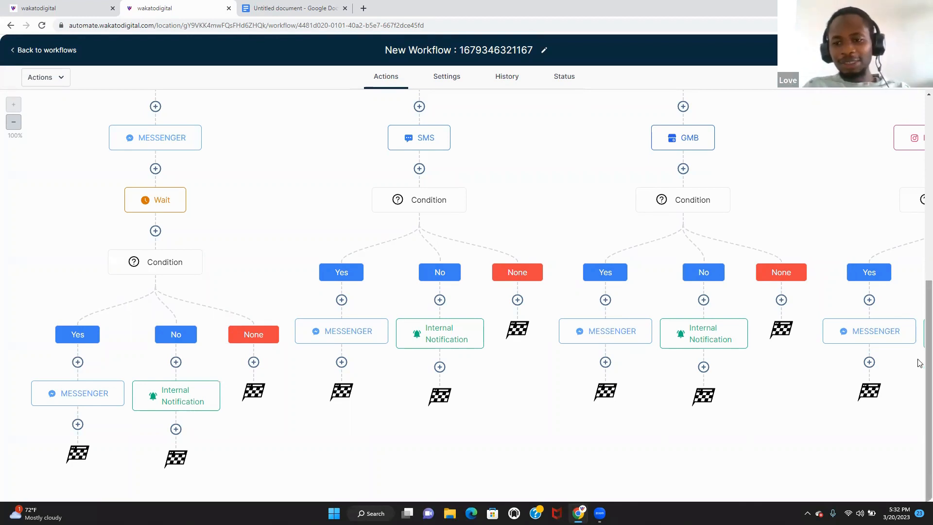
drag(918, 360, 917, 149)
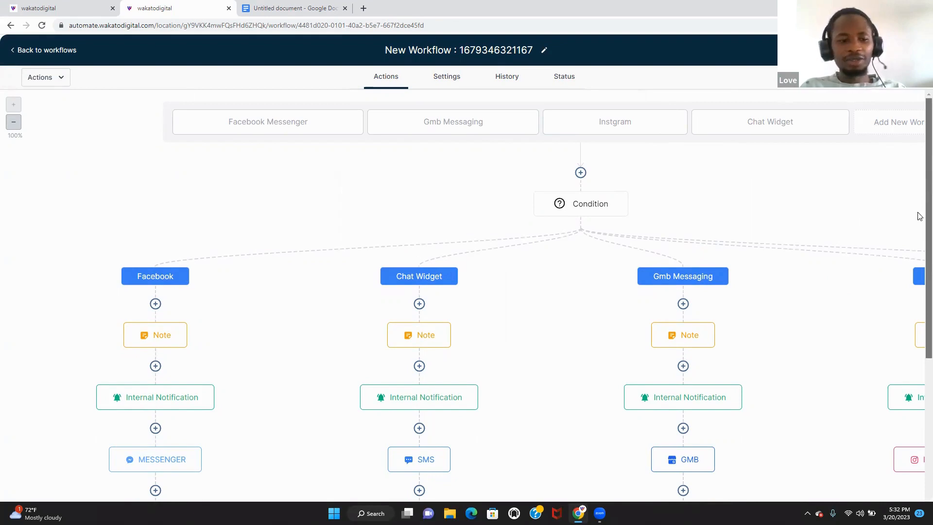
scroll(918, 167, down, 3)
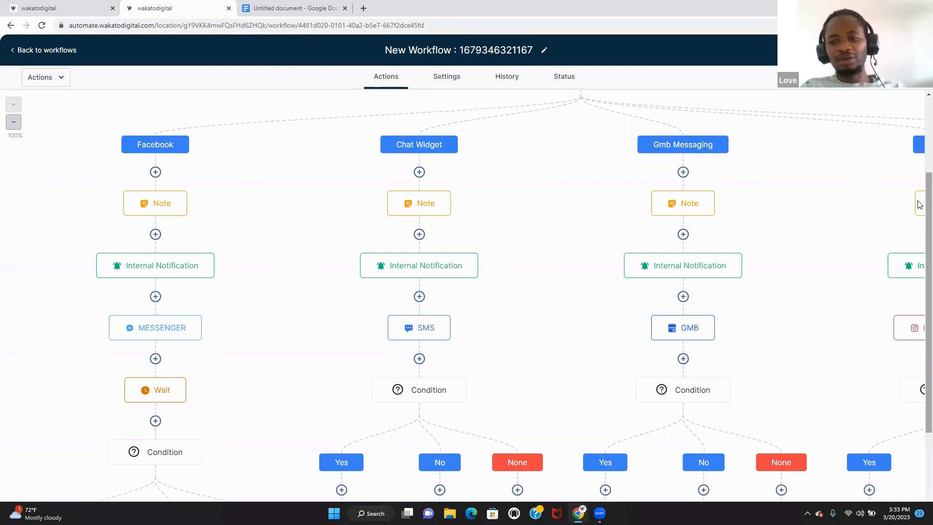
drag(928, 201, 929, 255)
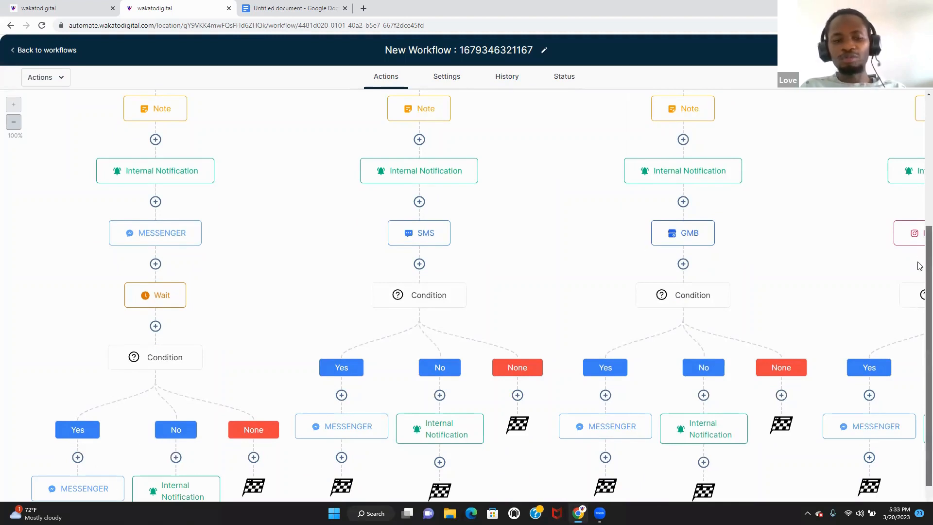
scroll(918, 251, down, 2)
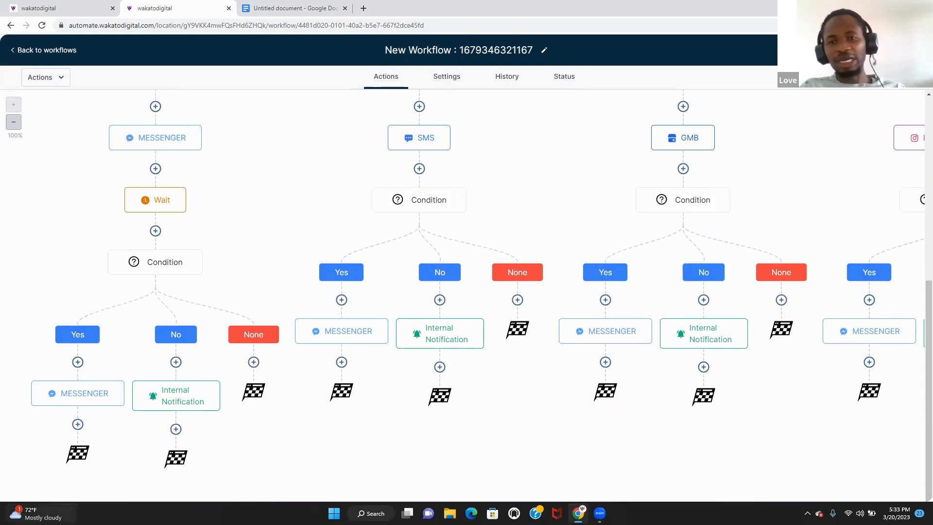
mouse_move(44, 514)
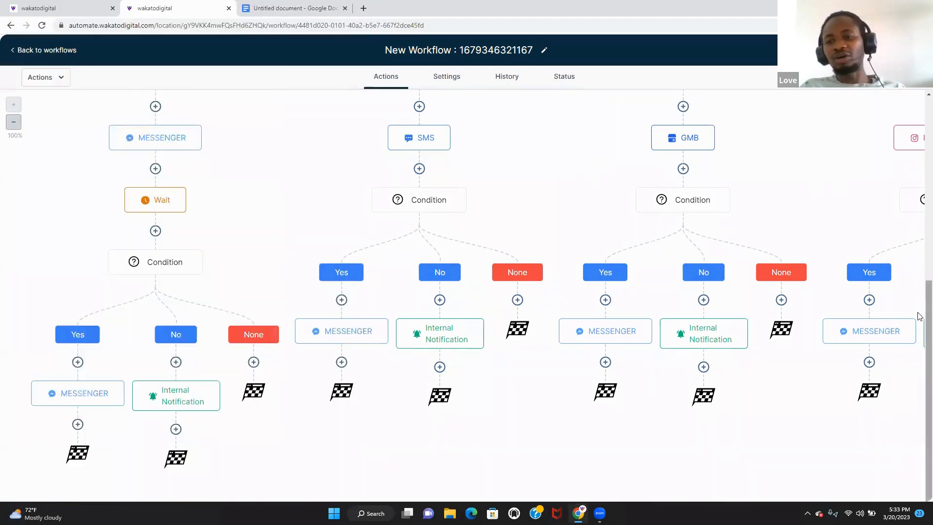
scroll(919, 221, up, 4)
scroll(919, 221, up, 1)
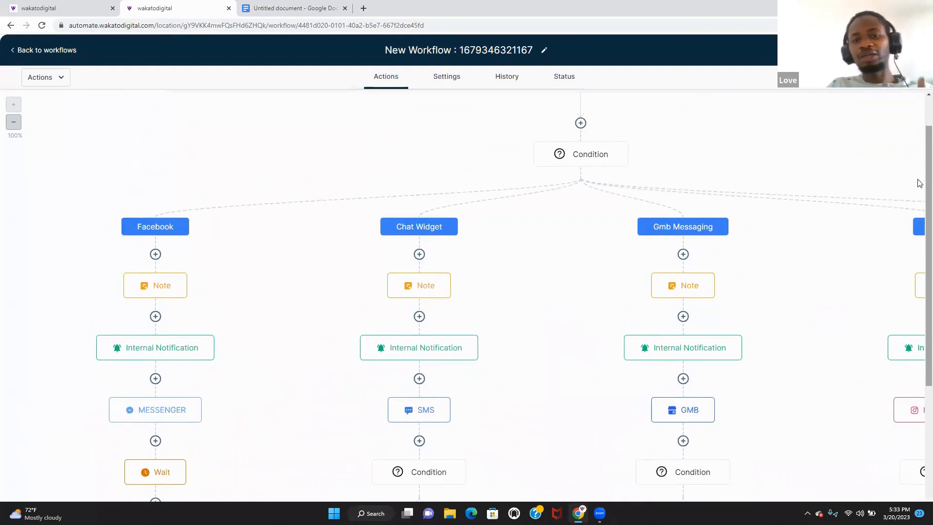
- Delete the AUTO RESPONDER bullet from the Must have workflows doc, then return to wakatodigital
click(329, 13)
click(474, 208)
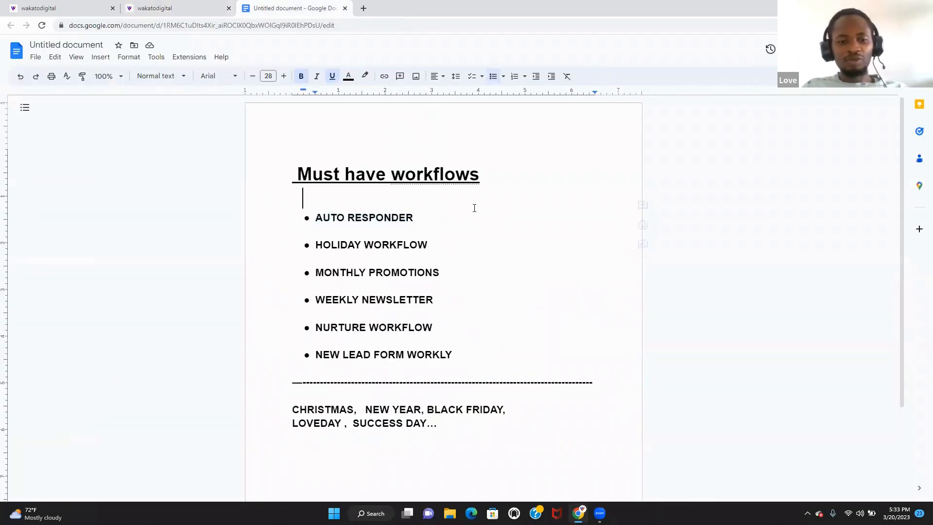
drag(435, 207, 435, 212)
double_click(435, 212)
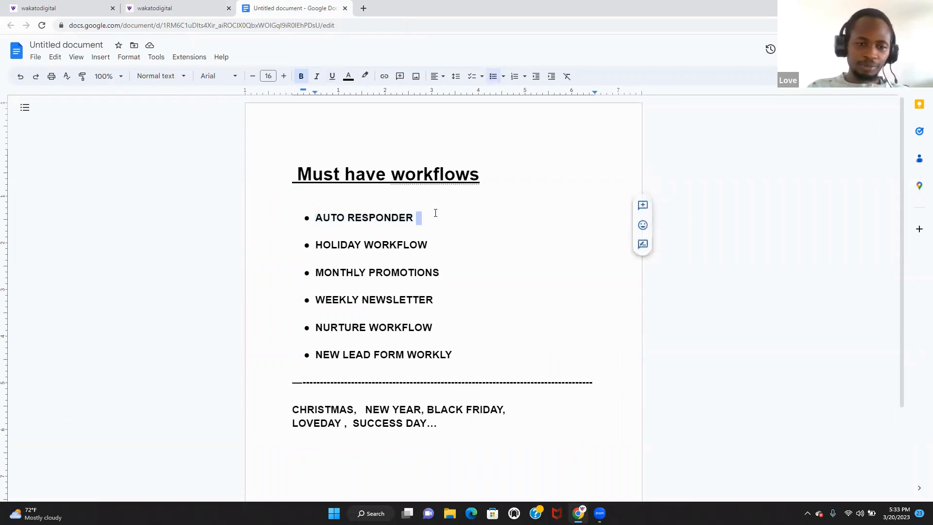
key(BackSpace)
key(BackSpace)
key(BackSpace)
key(BackSpace)
key(BackSpace)
key(BackSpace)
key(BackSpace)
key(BackSpace)
key(BackSpace)
key(BackSpace)
key(BackSpace)
key(BackSpace)
key(BackSpace)
key(BackSpace)
key(BackSpace)
key(BackSpace)
key(BackSpace)
key(BackSpace)
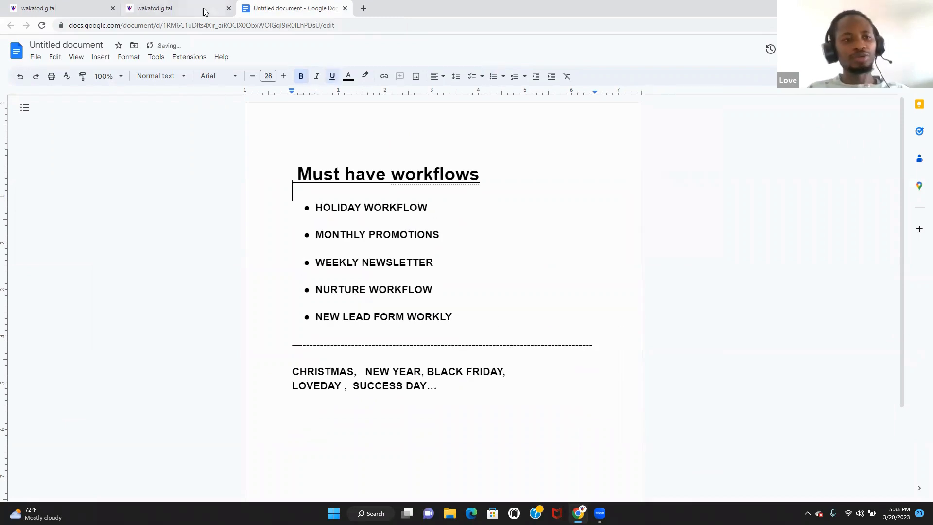
click(185, 9)
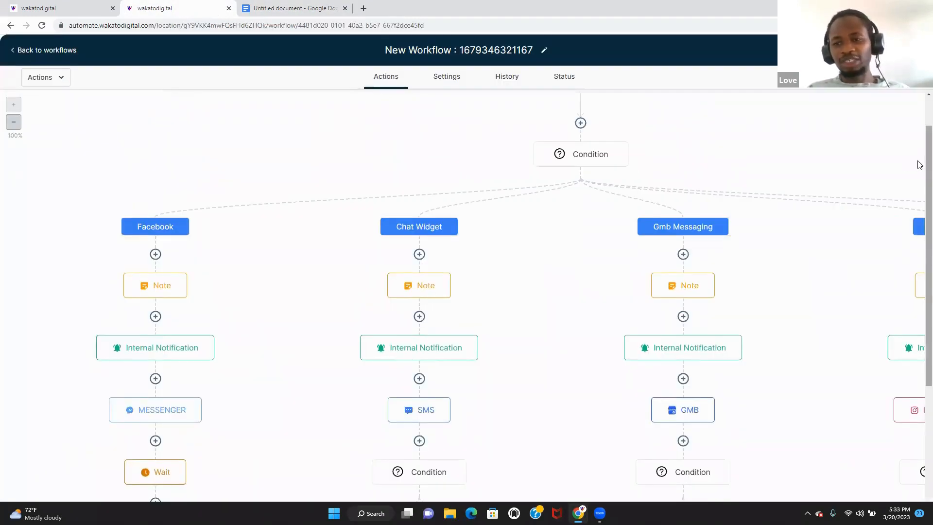
- Reopen the existing workflow, rename it 'auto responder', and go back to the workflows list
drag(929, 179, 878, 96)
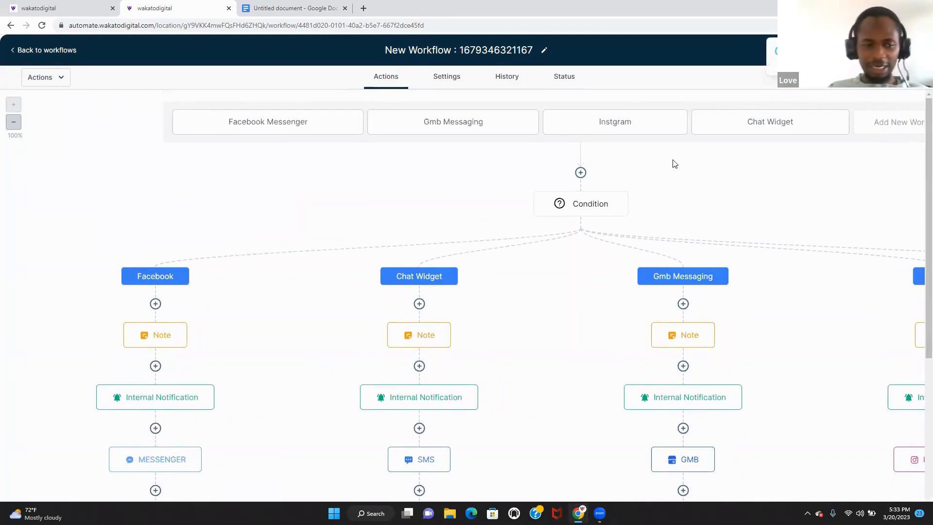
click(65, 53)
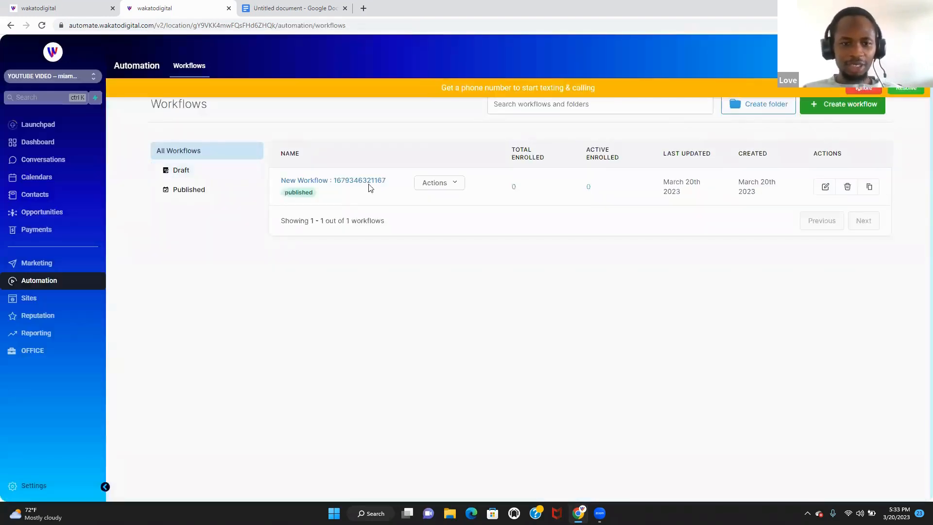
click(370, 189)
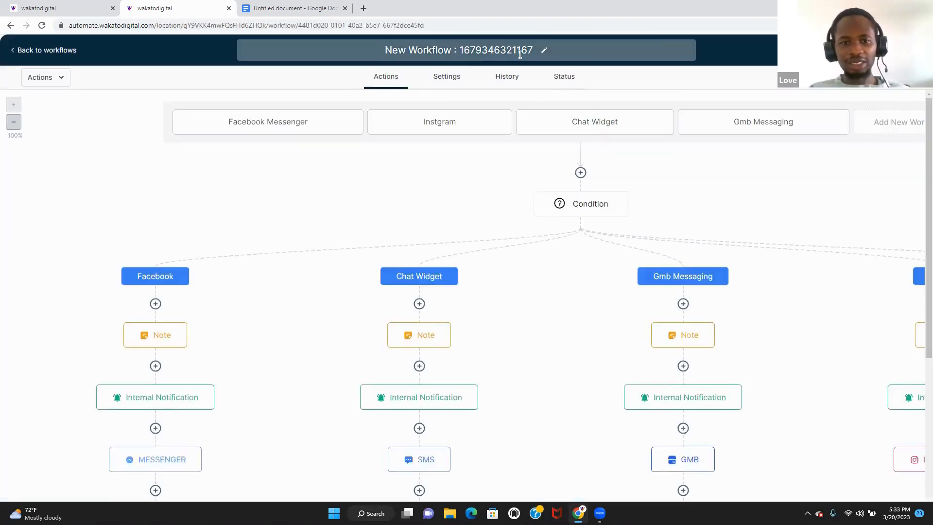
click(355, 49)
text(au)
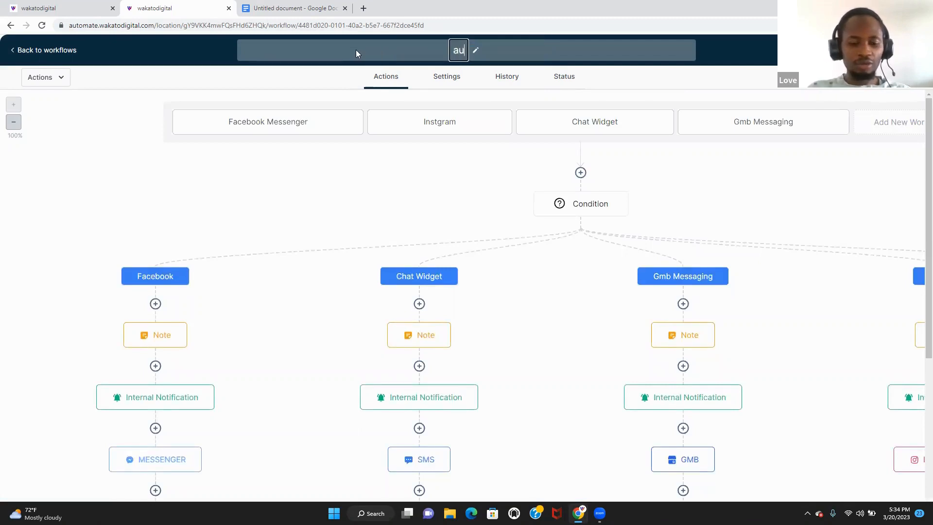
text(to res)
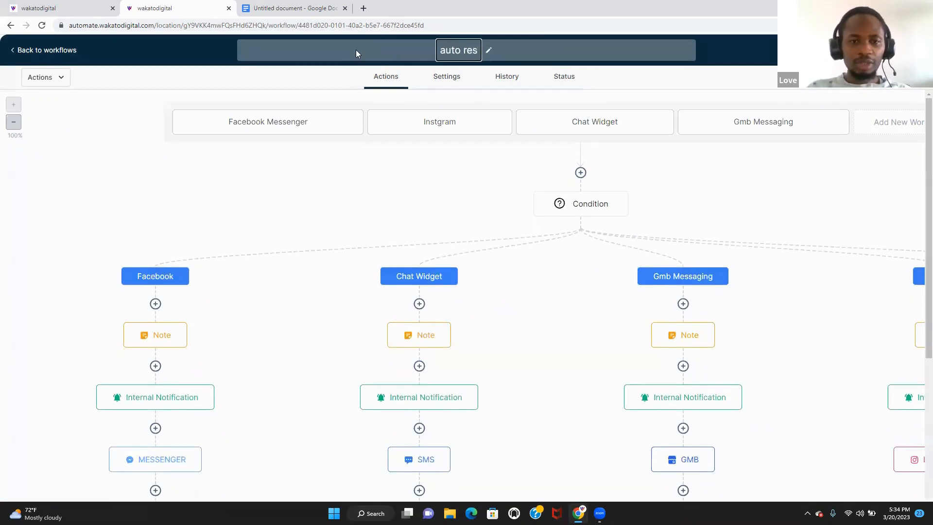
text(ponder)
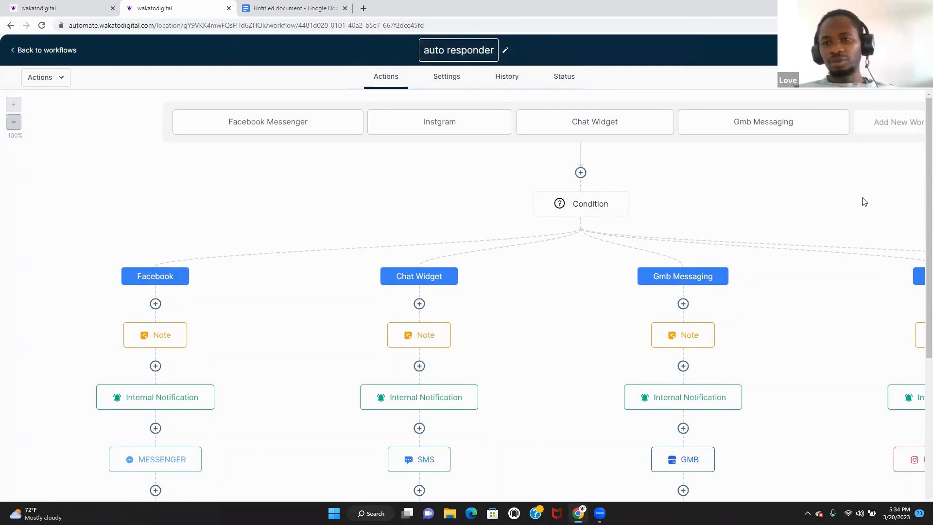
key(Return)
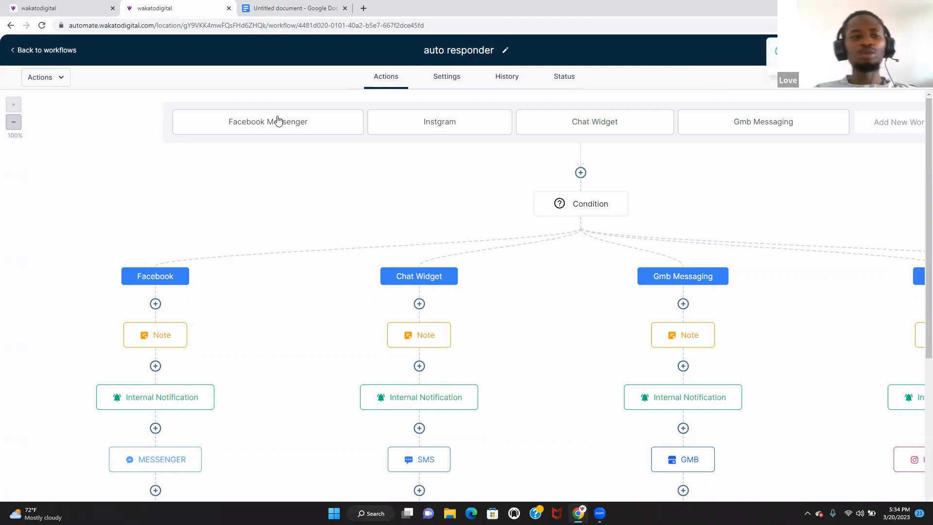
click(62, 49)
- Review the Must have workflows doc, then return to the Automation Workflows page
click(266, 5)
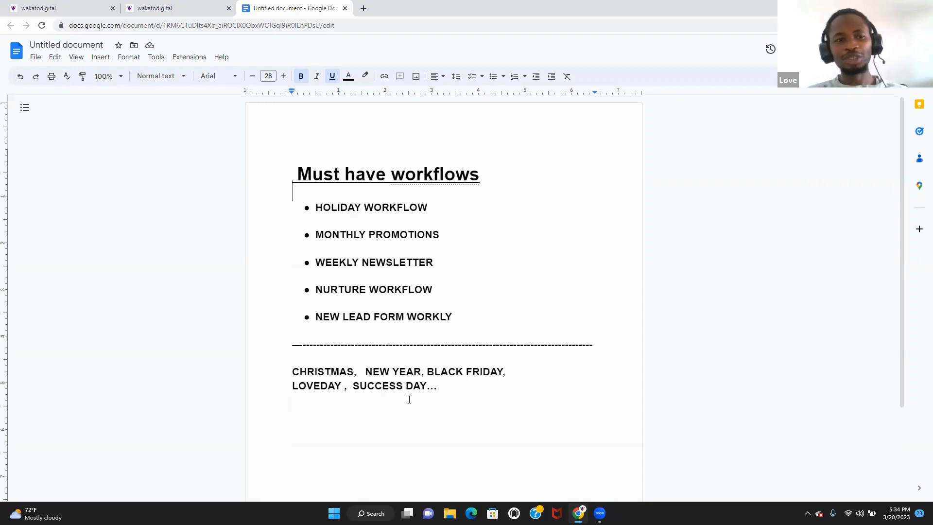
click(183, 6)
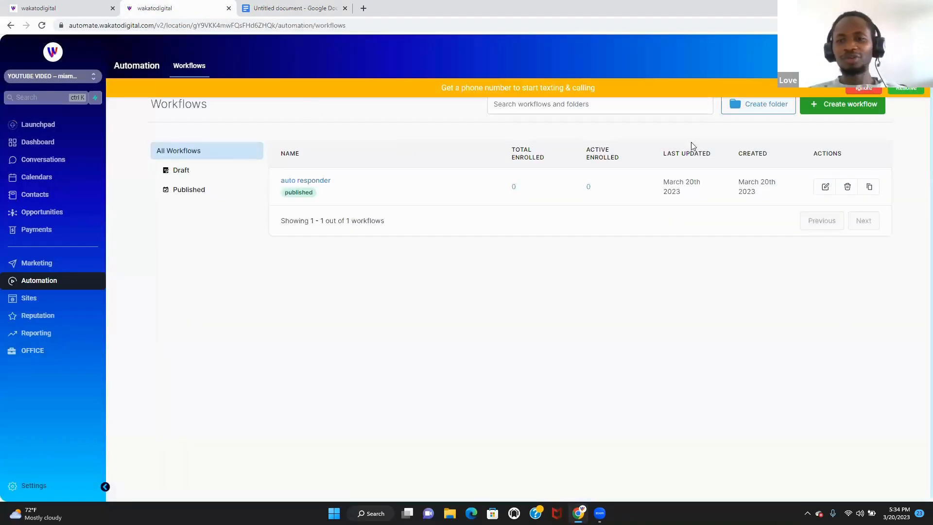
- Create a new workflow from scratch, leaving the trigger list closed without adding any trigger
click(839, 103)
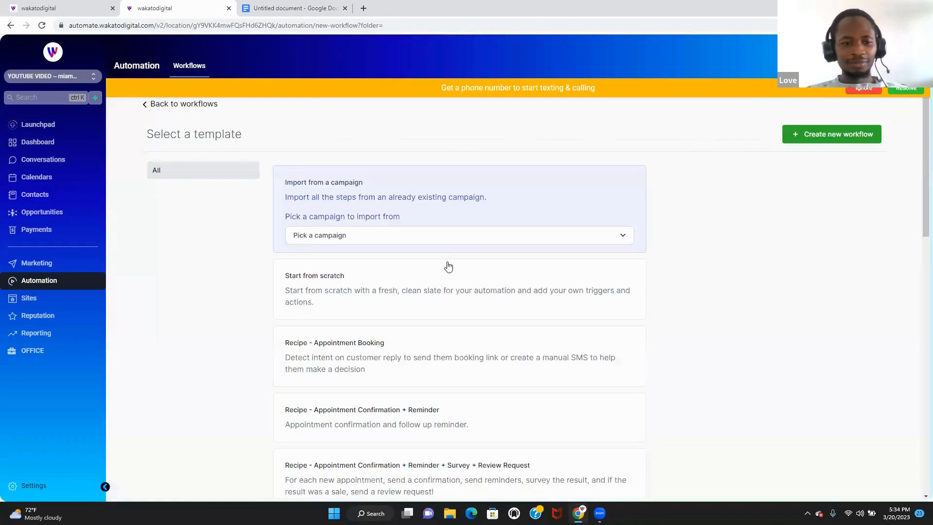
click(441, 291)
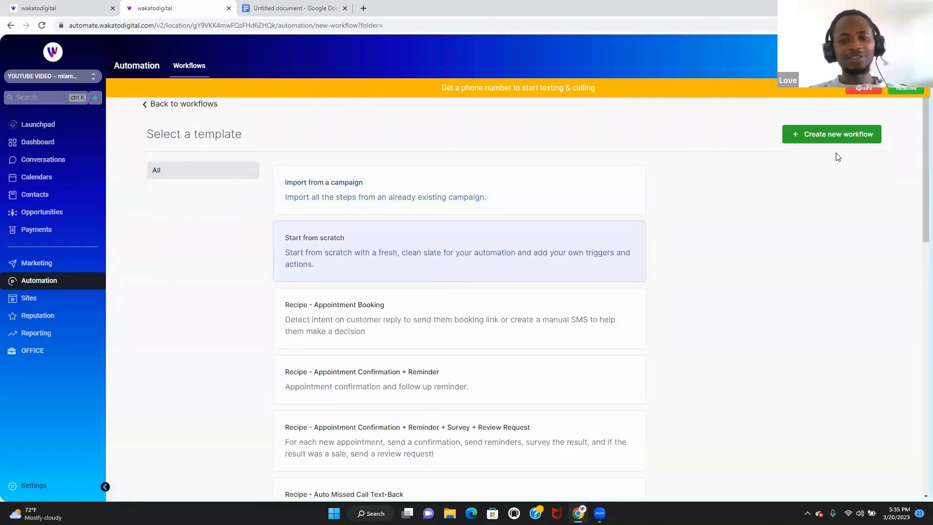
click(849, 140)
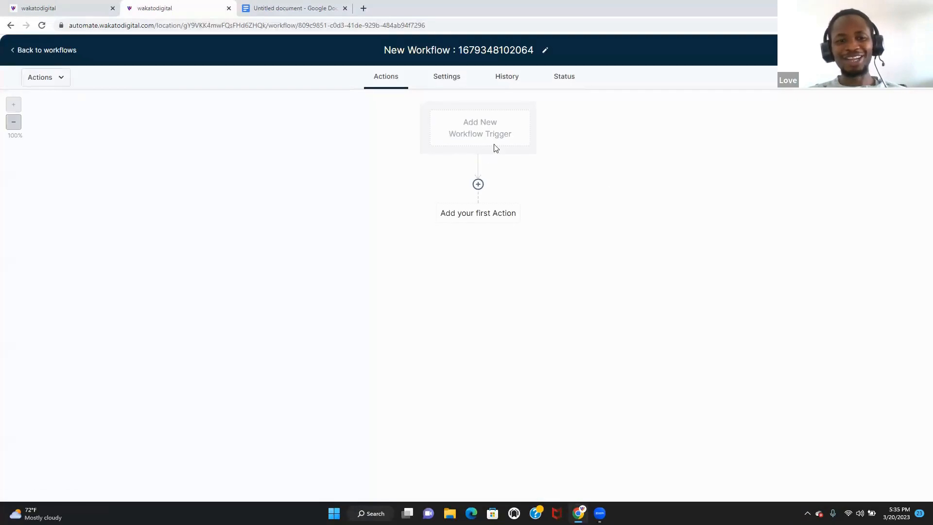
click(523, 137)
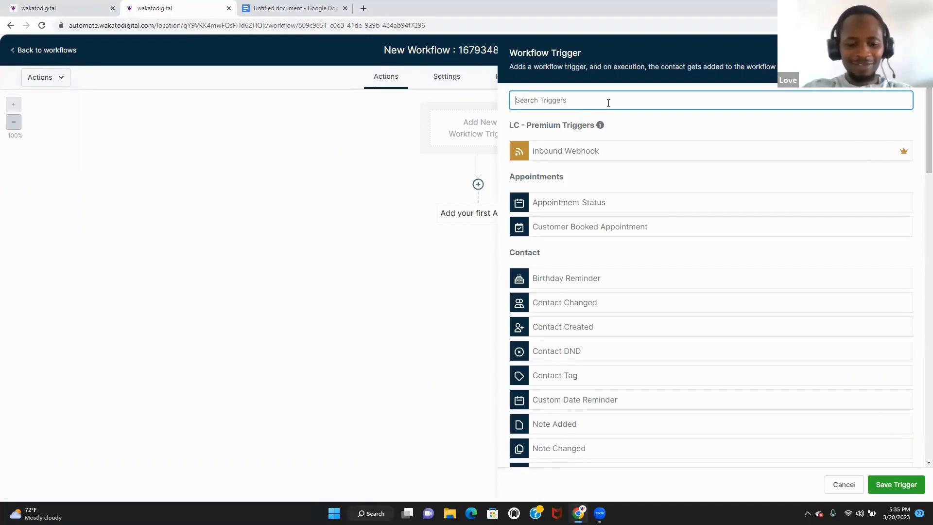
text(yo)
key(BackSpace)
key(BackSpace)
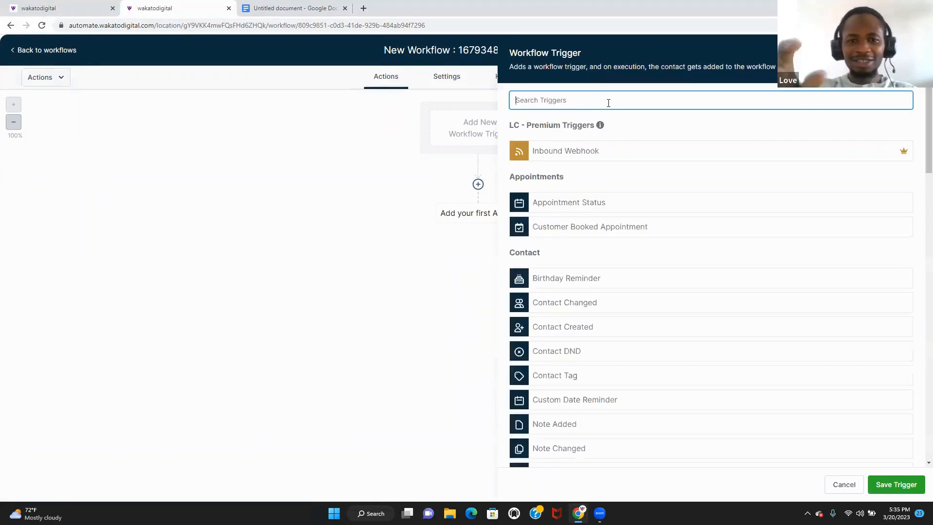
click(451, 50)
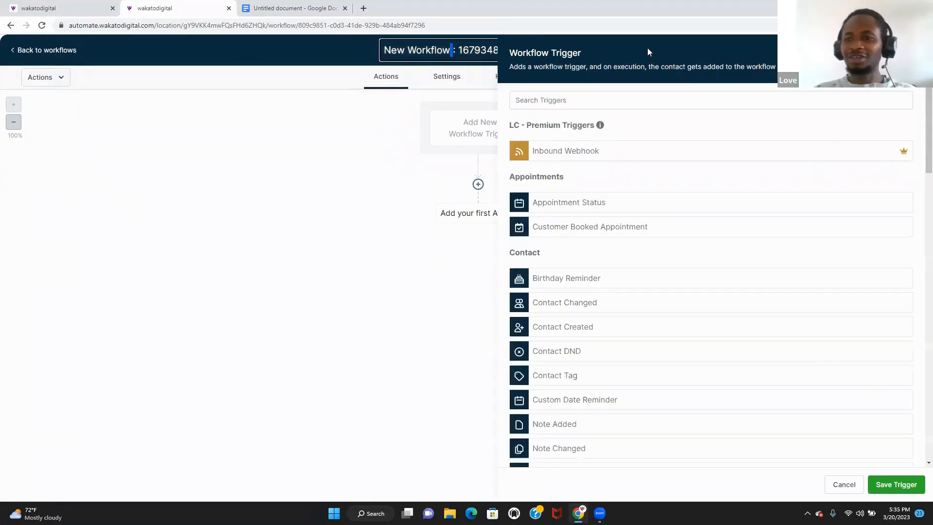
click(909, 52)
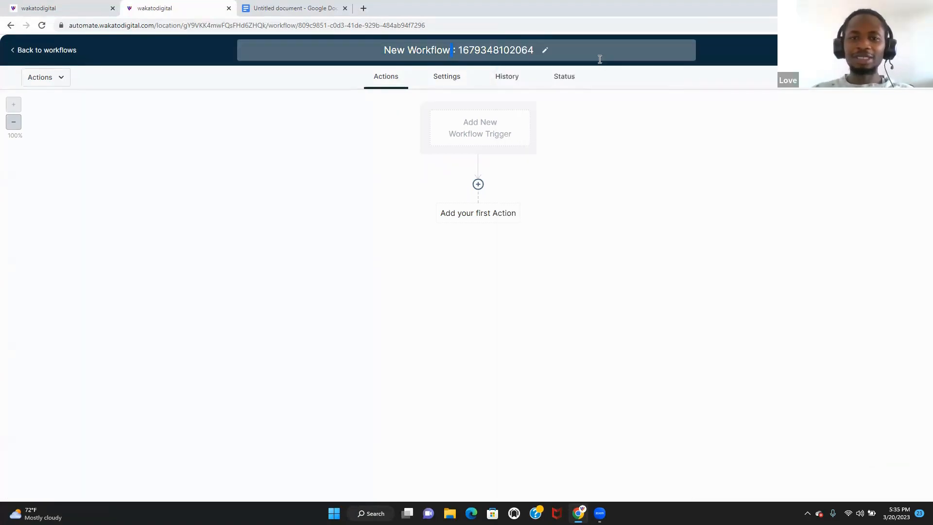
- Name the new workflow 'Holiday workflow' and bring up the trigger chooser
click(532, 50)
text(holiday)
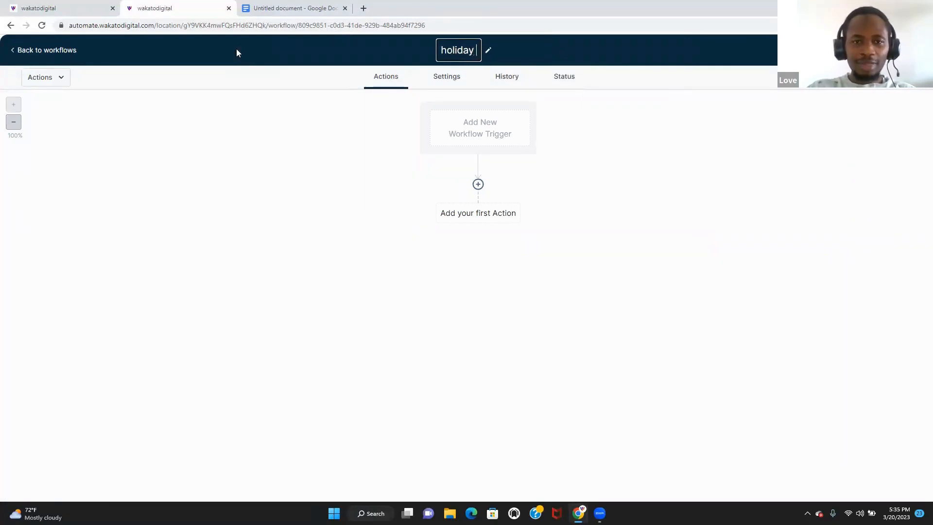
key(BackSpace)
key(BackSpace)
key(BackSpace)
key(BackSpace)
key(BackSpace)
key(BackSpace)
key(BackSpace)
text(H)
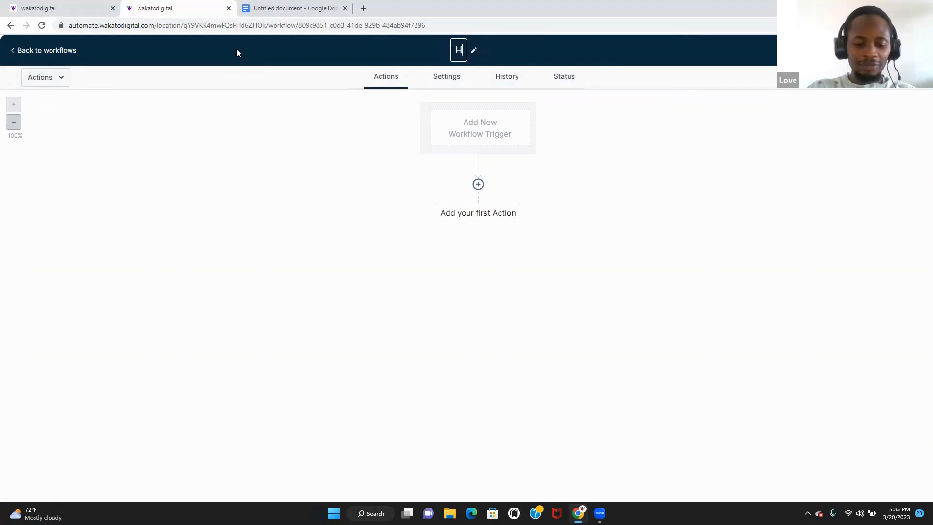
text(olid)
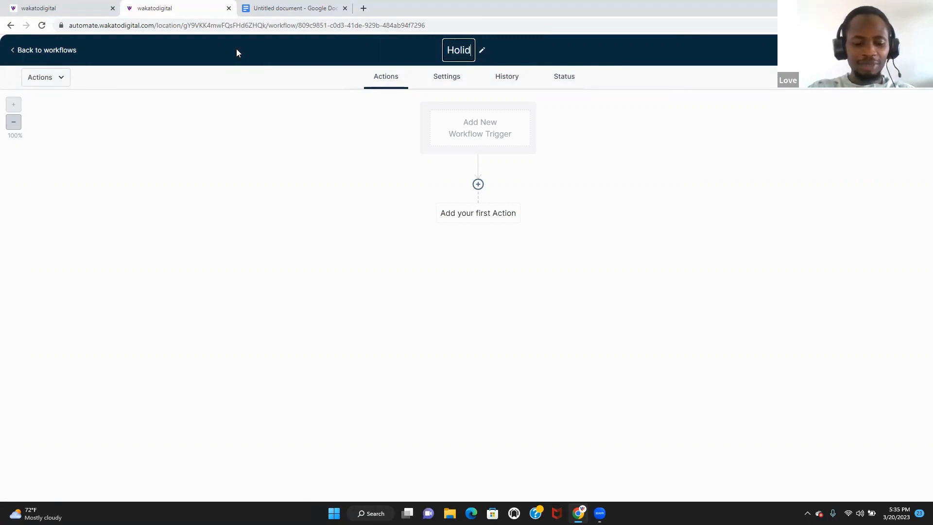
text(a)
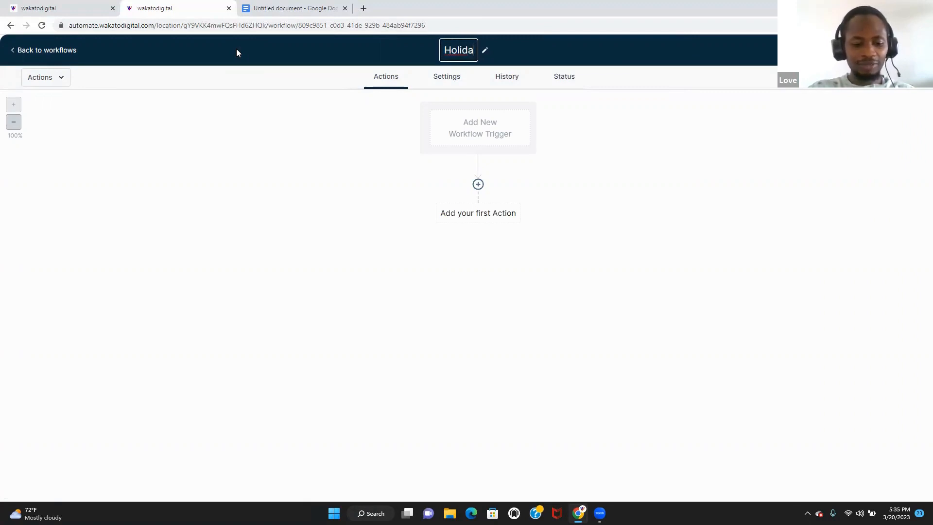
text(y workflow)
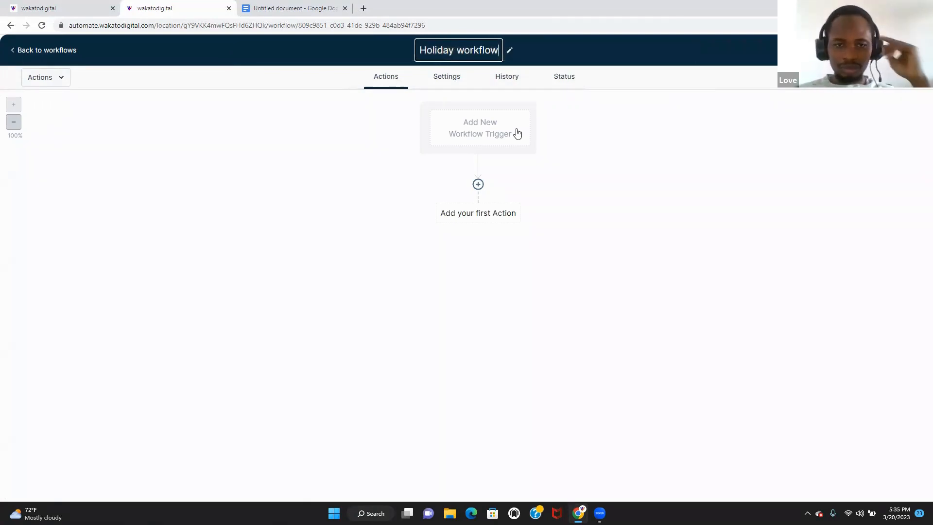
click(497, 142)
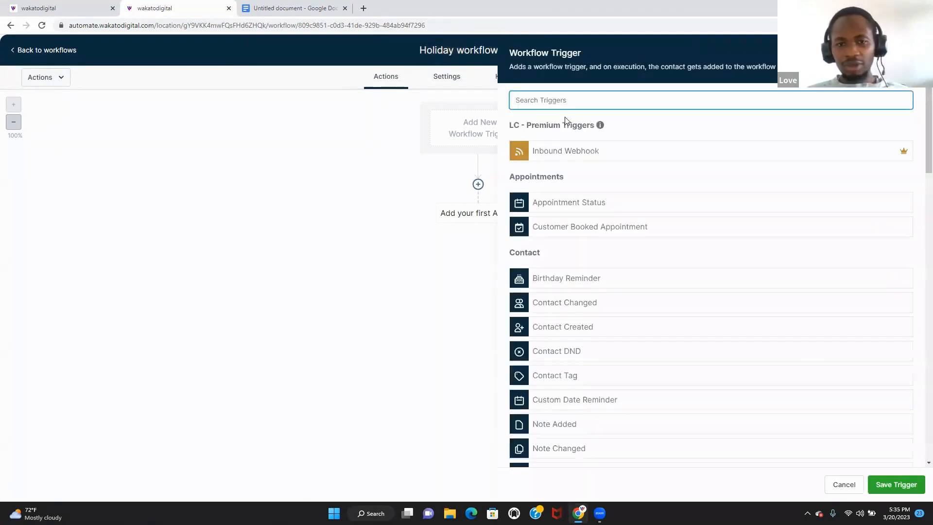
click(448, 162)
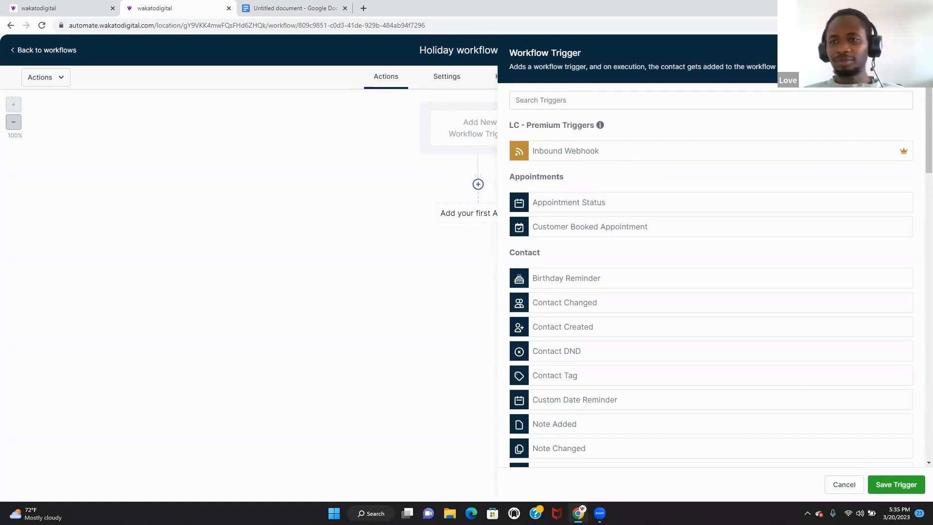
- Check the INDEPANDANCE DAY trigger's date filters in HOLIDAYS WORKFLOW, then return to the empty Holiday workflow
click(914, 53)
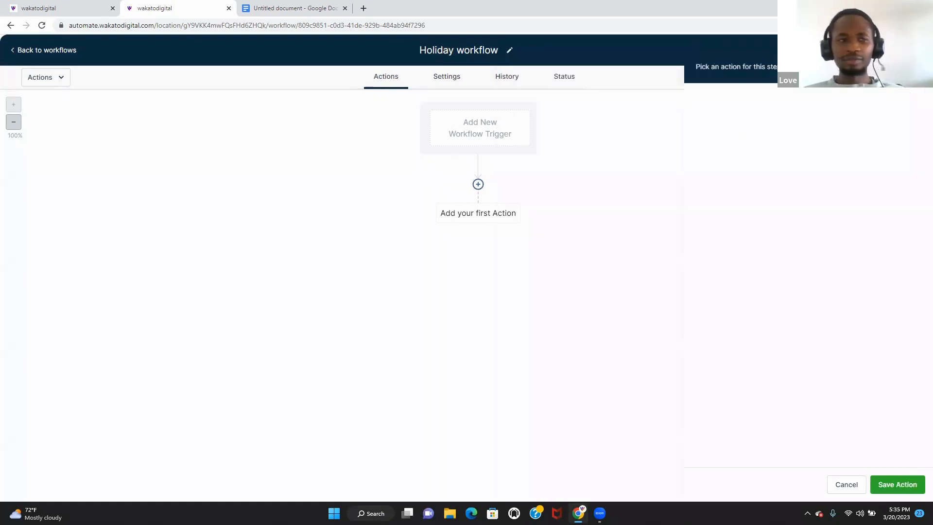
click(89, 10)
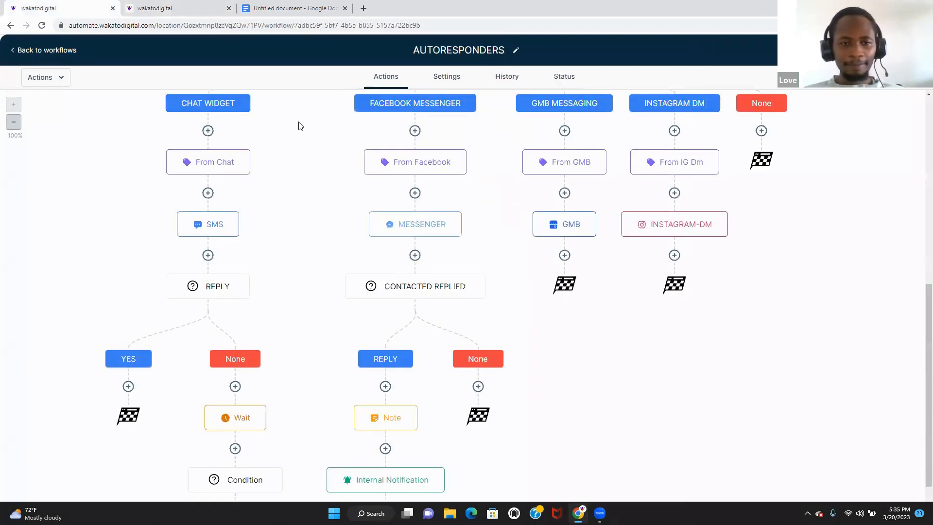
click(73, 50)
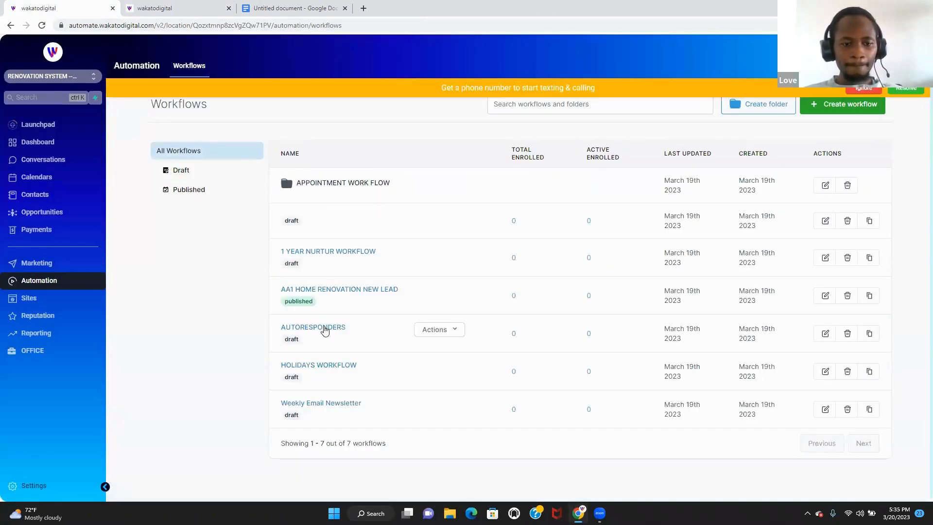
click(323, 365)
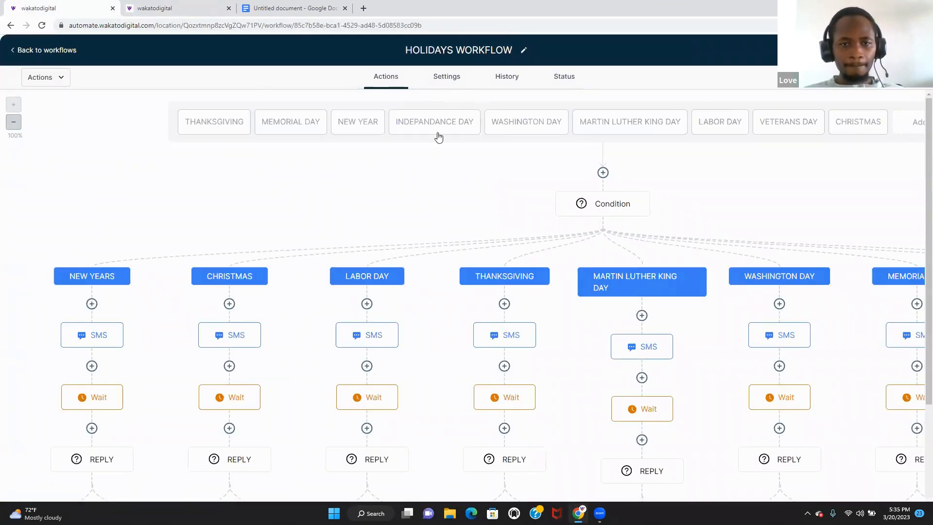
click(438, 138)
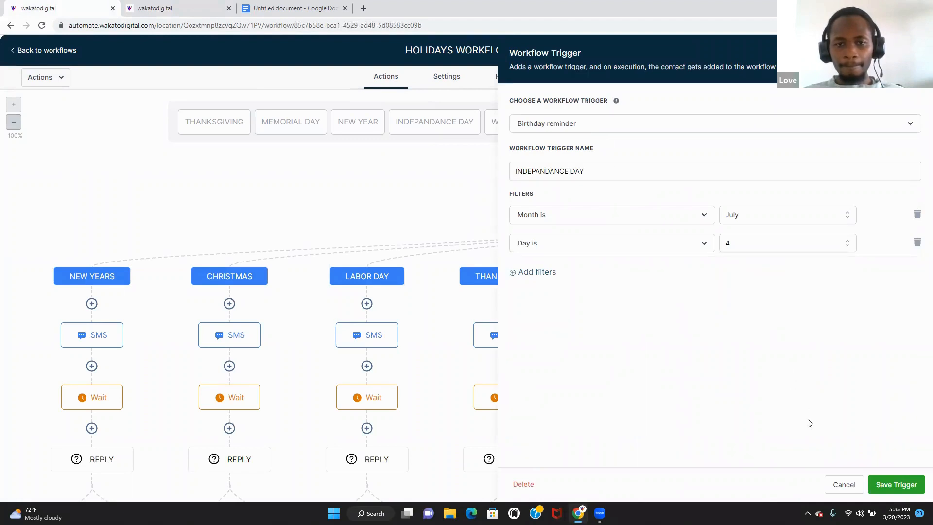
click(843, 484)
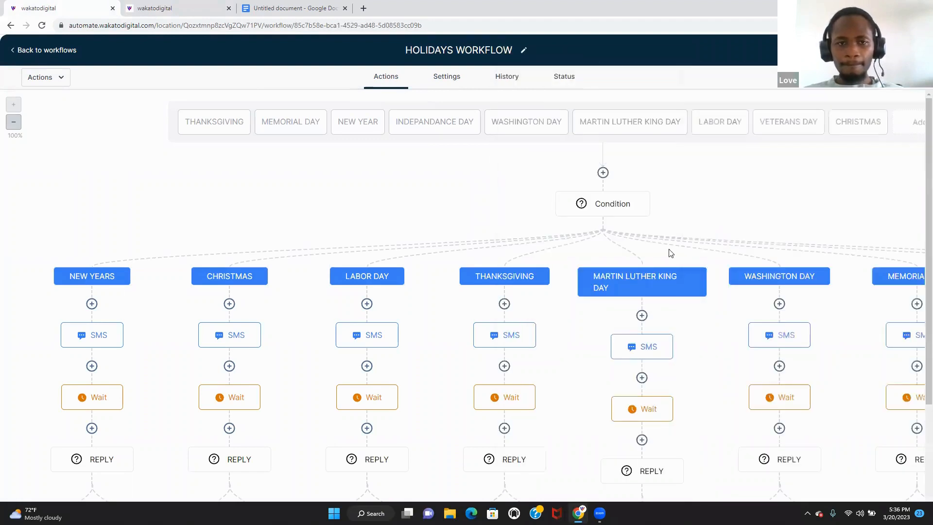
click(197, 8)
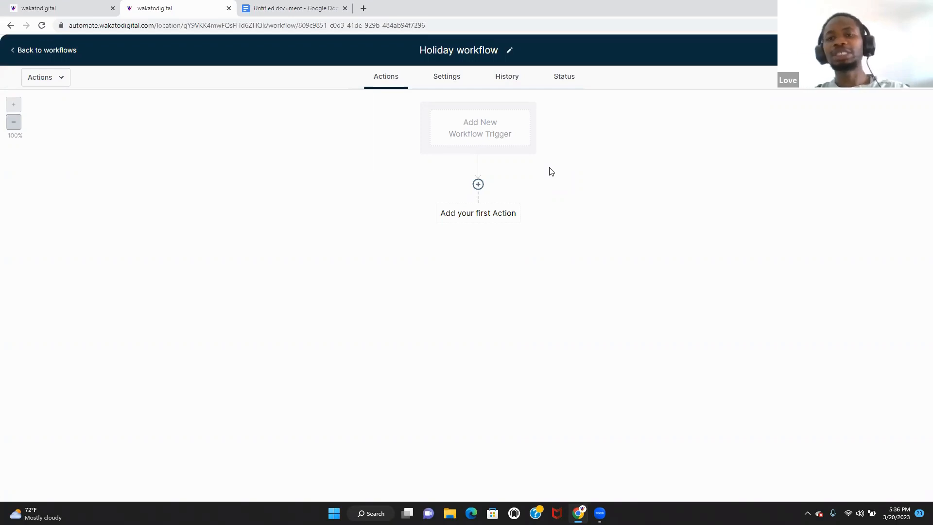
- Add a Birthday Reminder trigger and name it CHRISTMAS
click(497, 132)
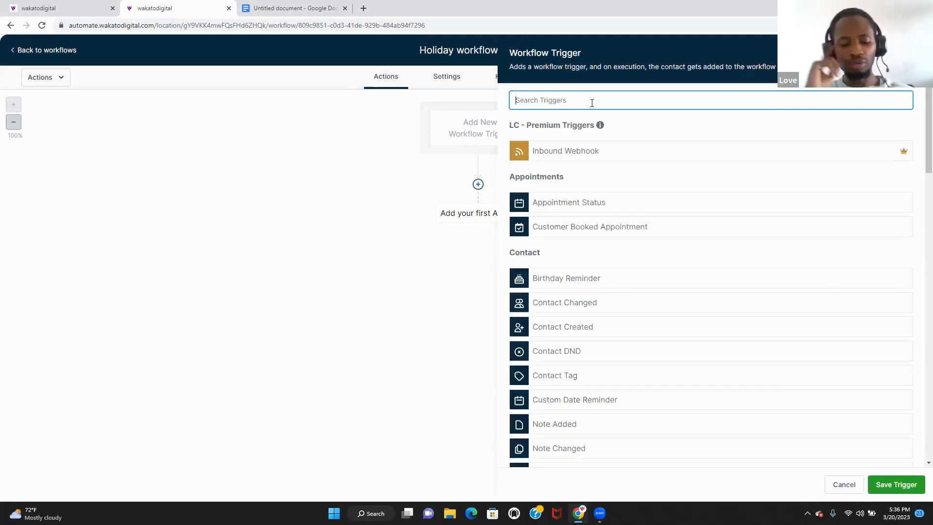
text(re)
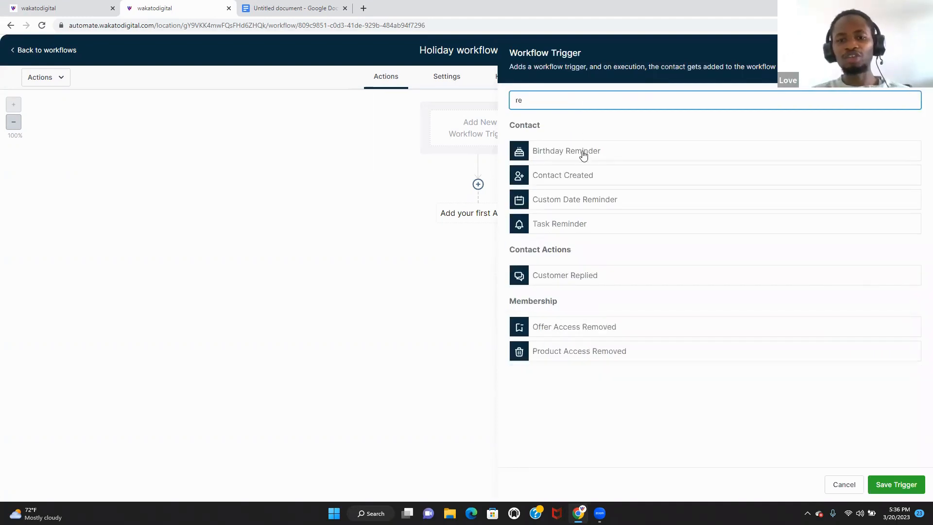
click(603, 154)
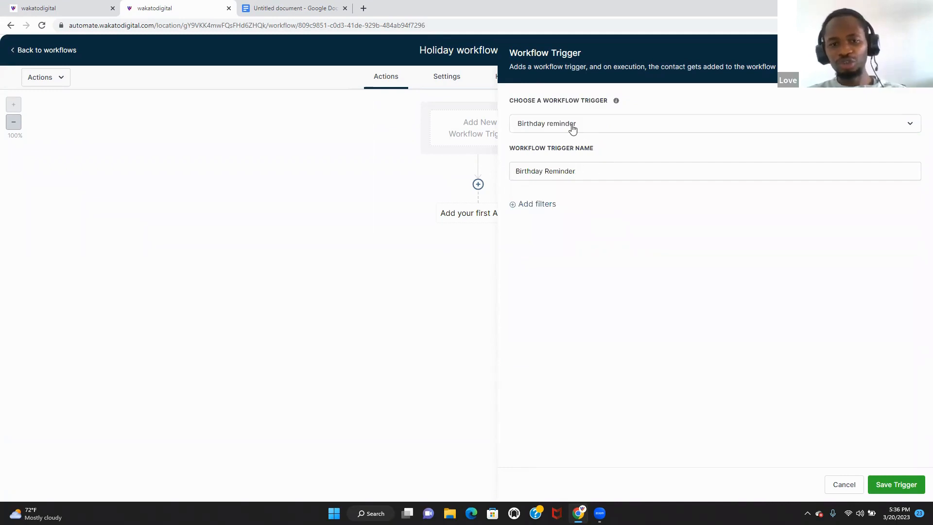
drag(590, 171, 487, 167)
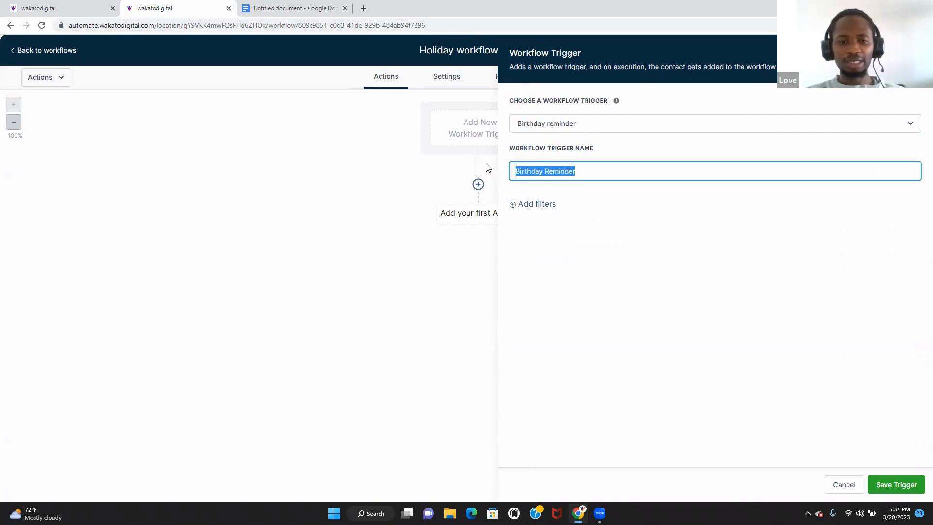
text(ch)
key(BackSpace)
key(BackSpace)
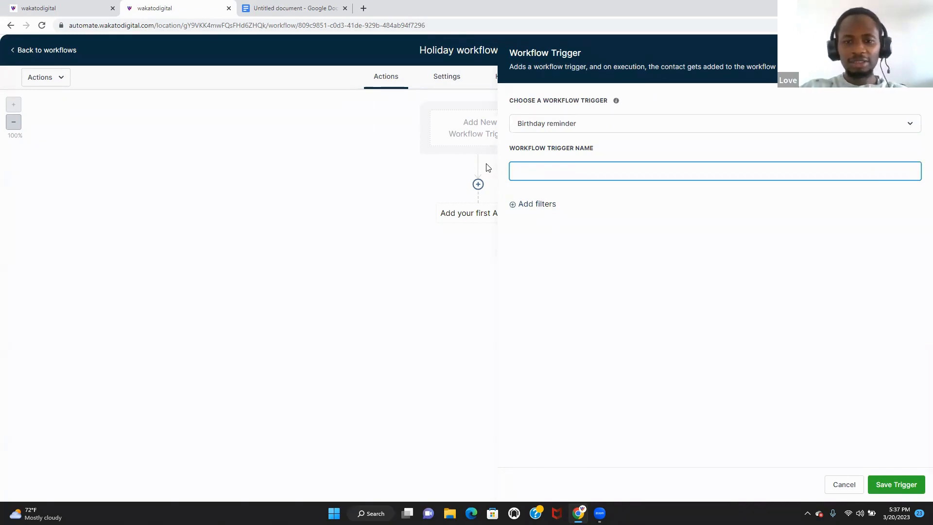
text(CHRIS)
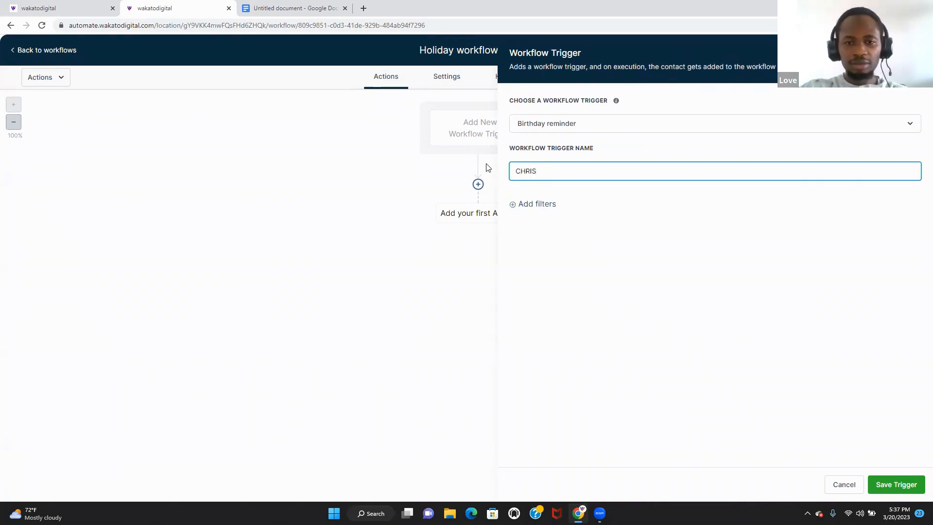
text(TMAS)
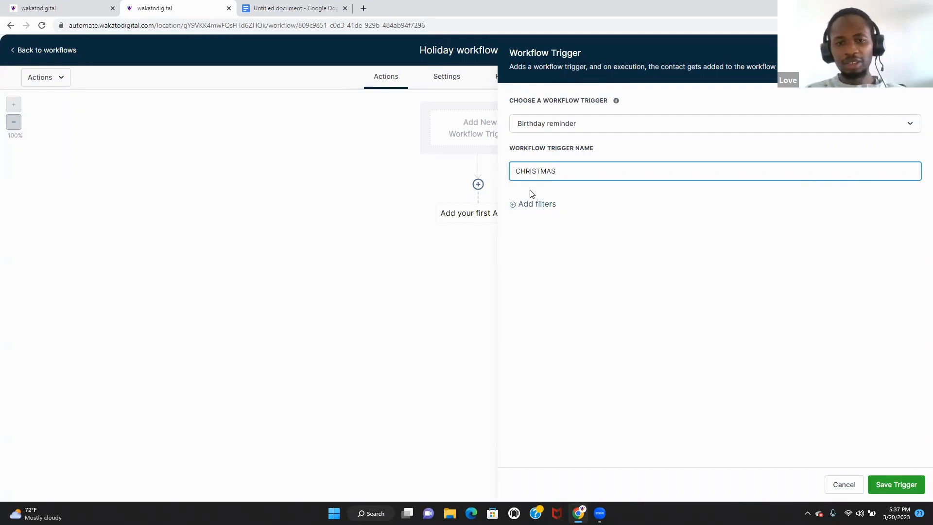
- Add a Month is December filter to the CHRISTMAS trigger
click(536, 204)
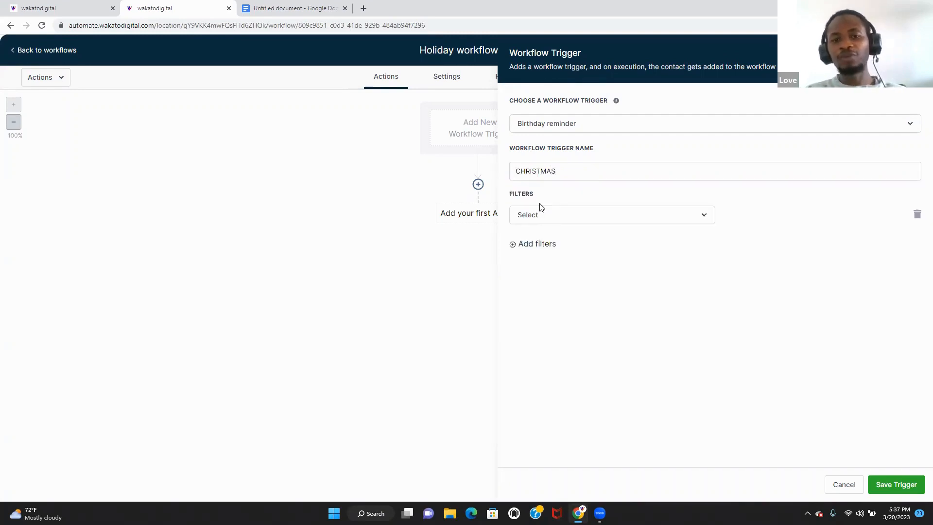
click(567, 219)
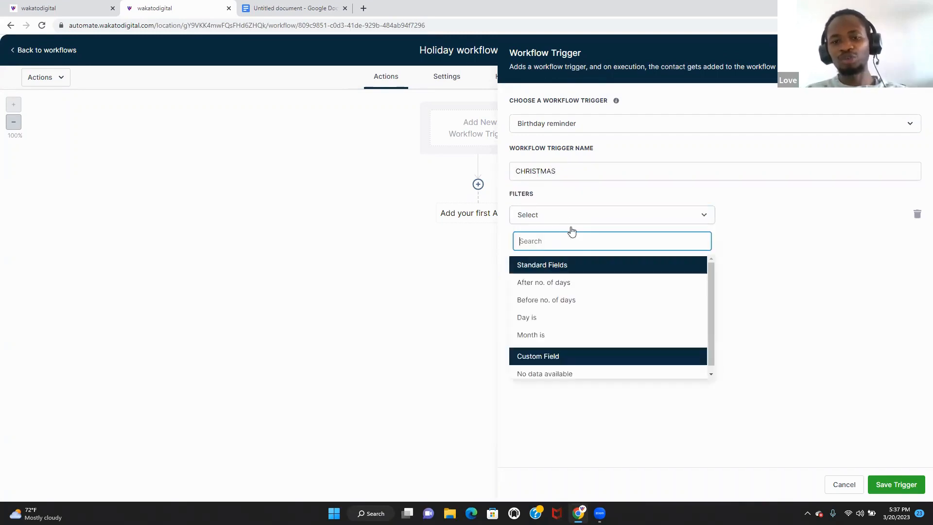
click(597, 318)
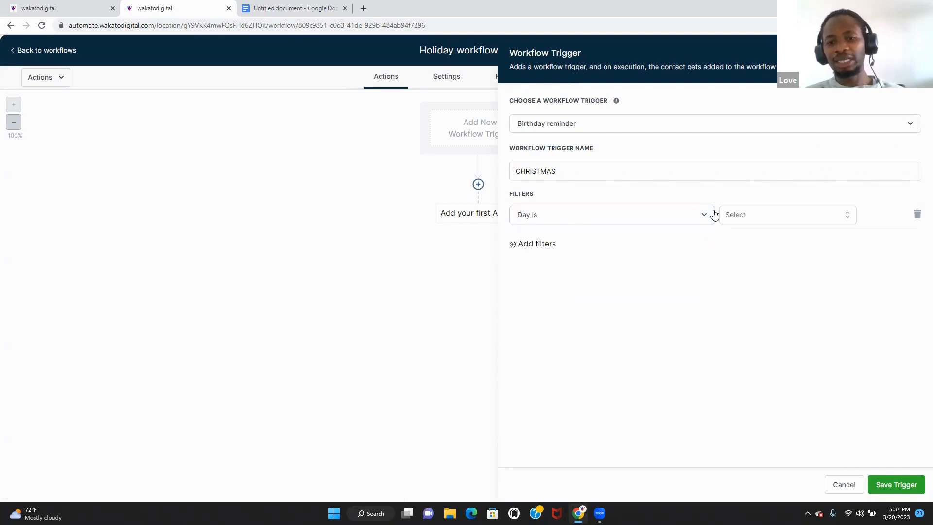
click(693, 217)
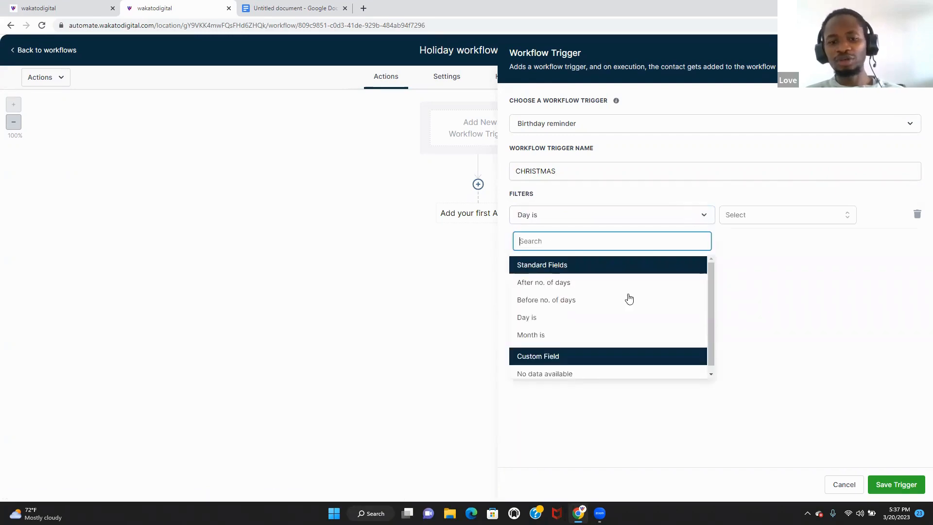
click(597, 336)
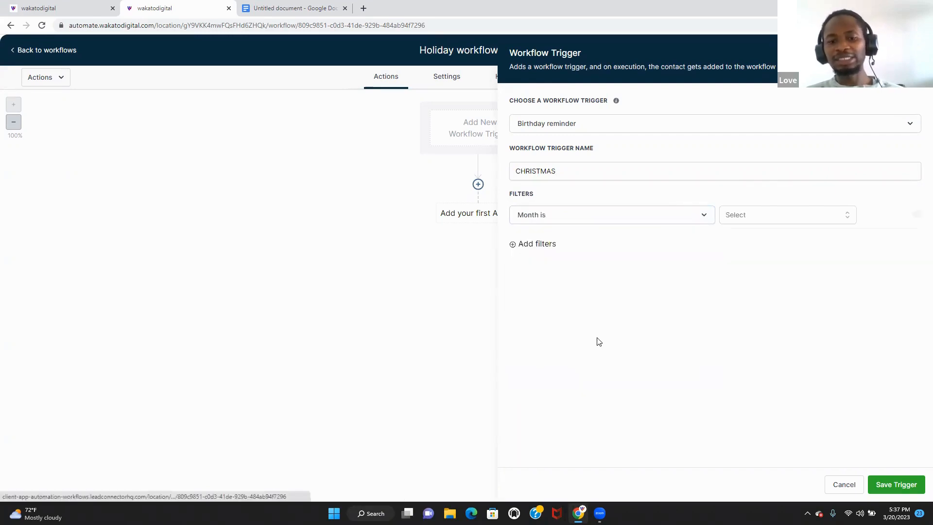
click(756, 212)
text(D)
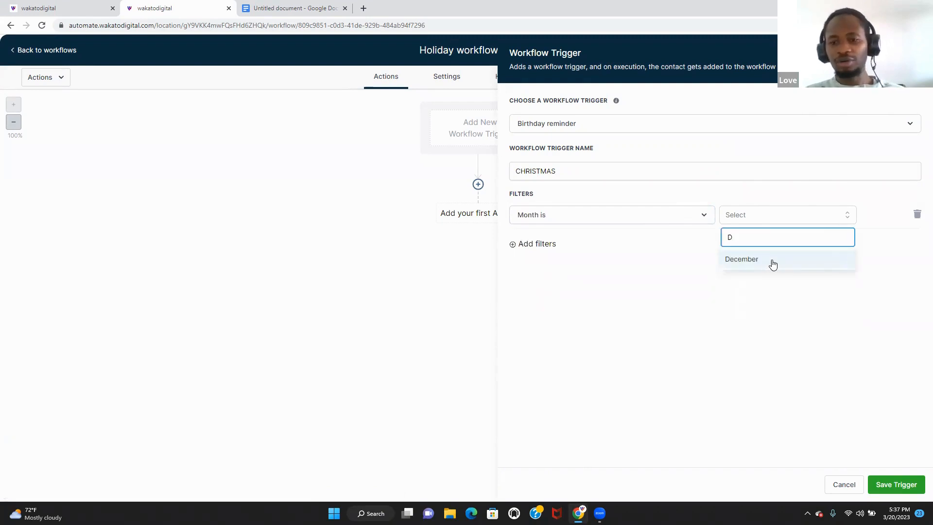
click(769, 264)
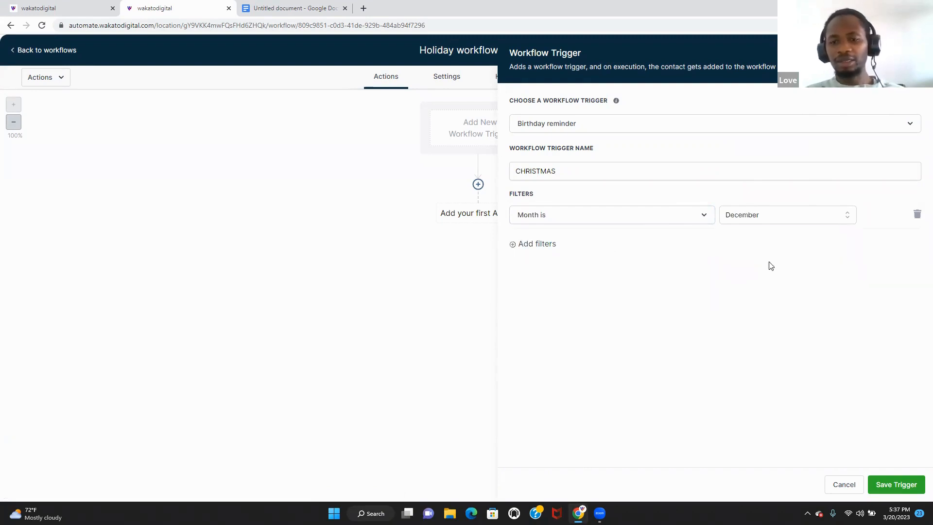
- Add a Day is 22 filter and save the CHRISTMAS trigger
click(553, 248)
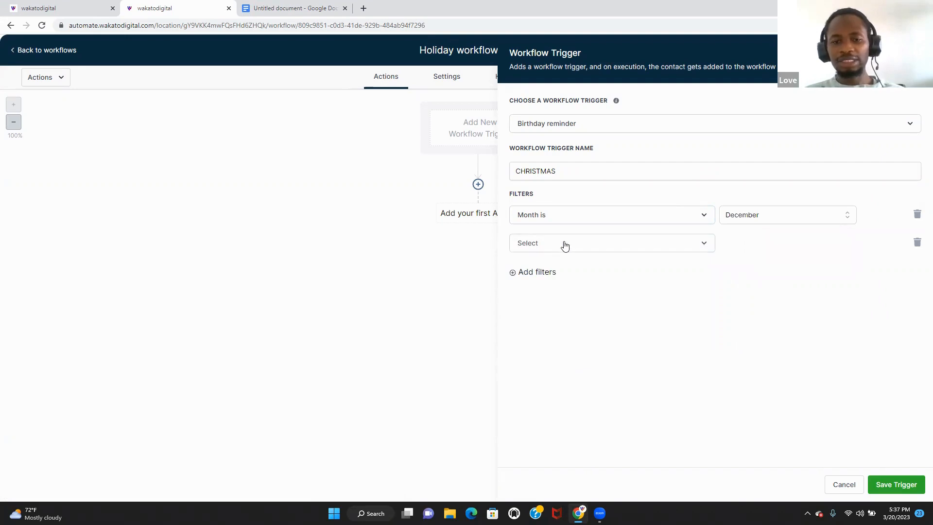
click(566, 248)
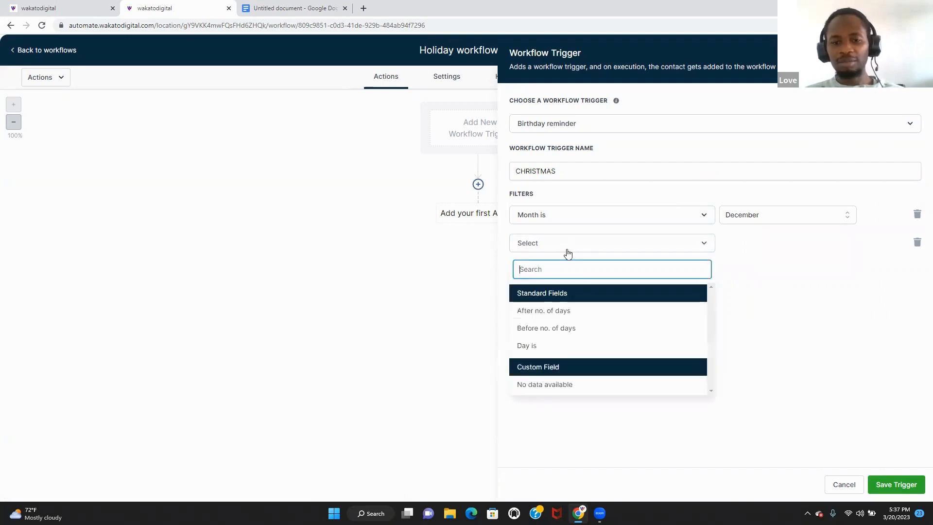
click(565, 345)
click(748, 248)
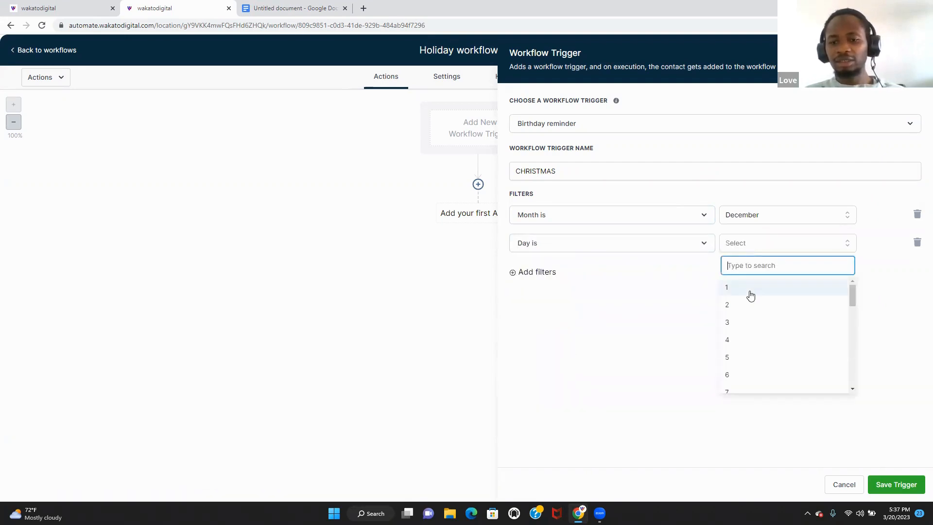
drag(854, 297, 850, 368)
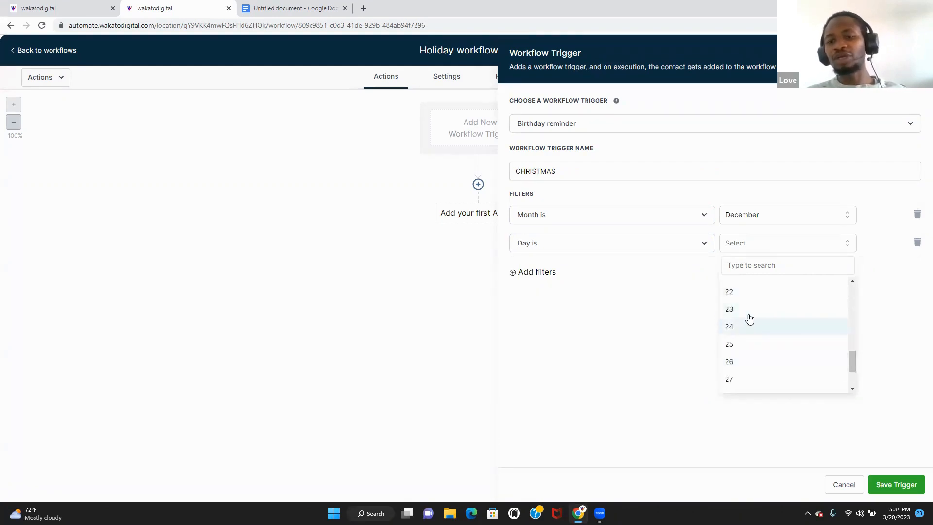
click(742, 297)
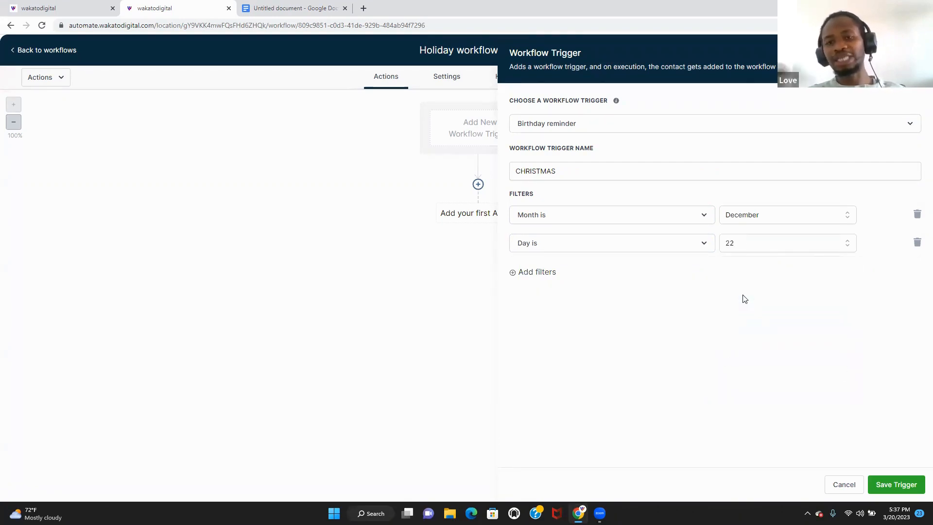
click(796, 241)
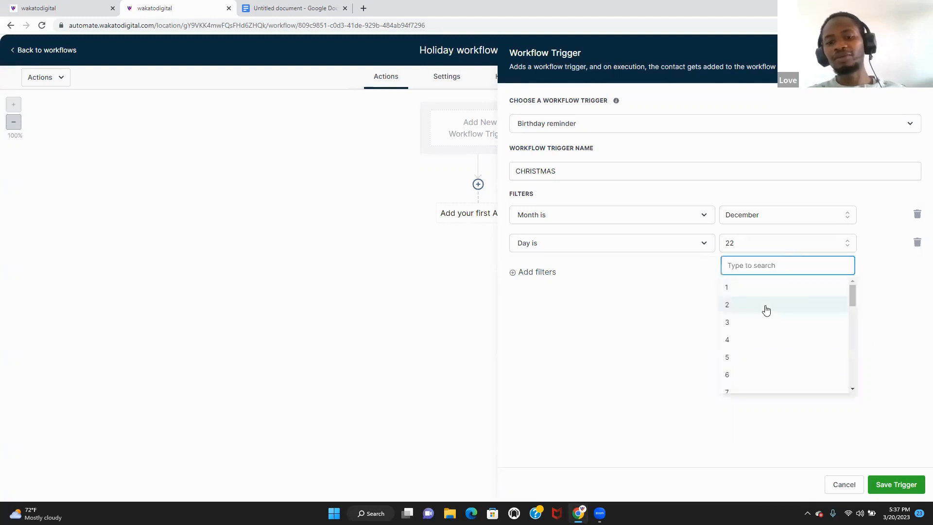
click(651, 324)
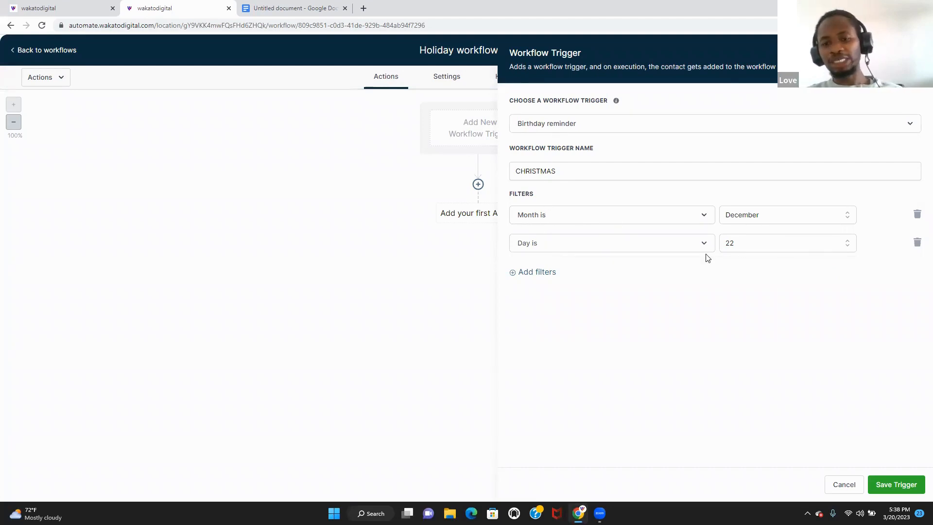
click(895, 485)
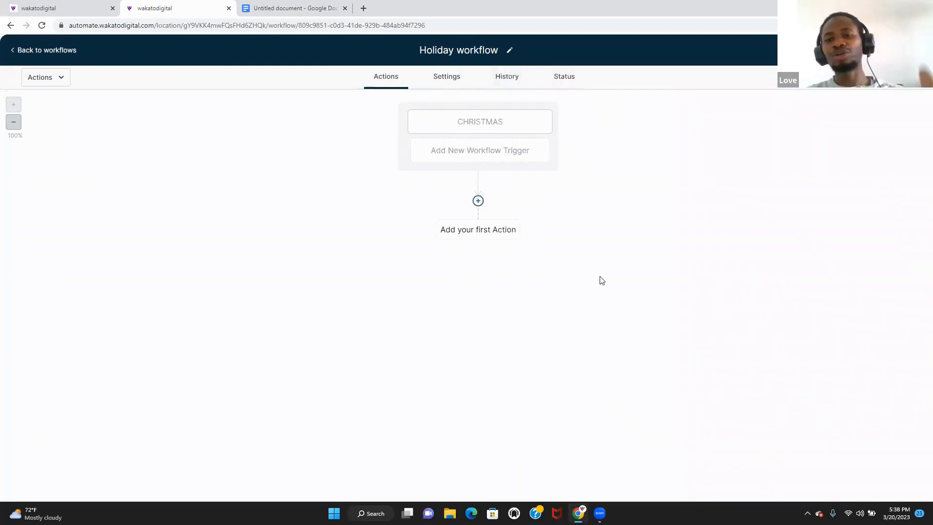
- Add another Birthday Reminder trigger named LOVE DAY
click(514, 152)
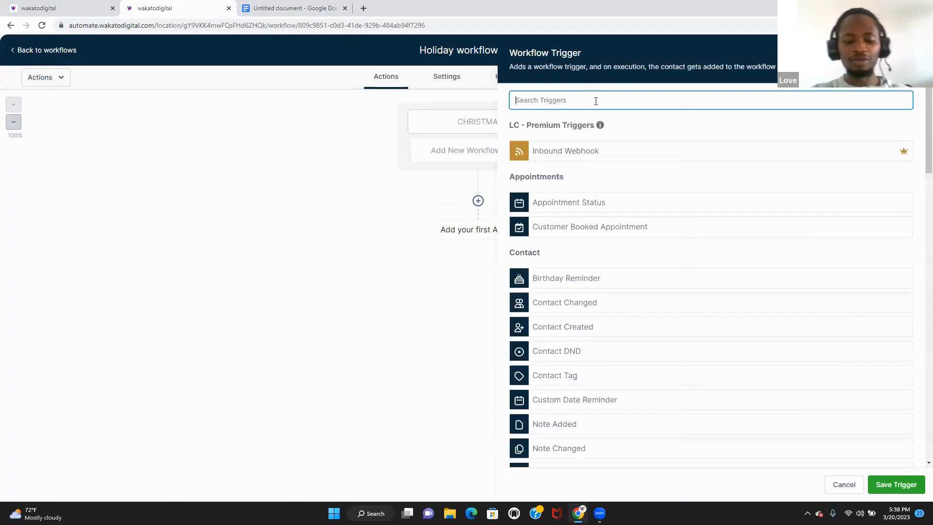
text(LOVE)
key(BackSpace)
key(BackSpace)
key(BackSpace)
key(BackSpace)
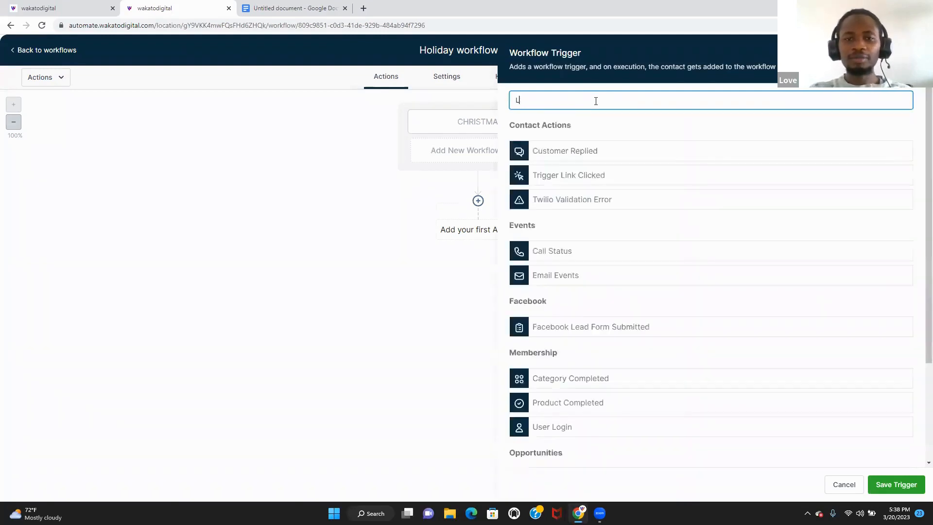
text(B)
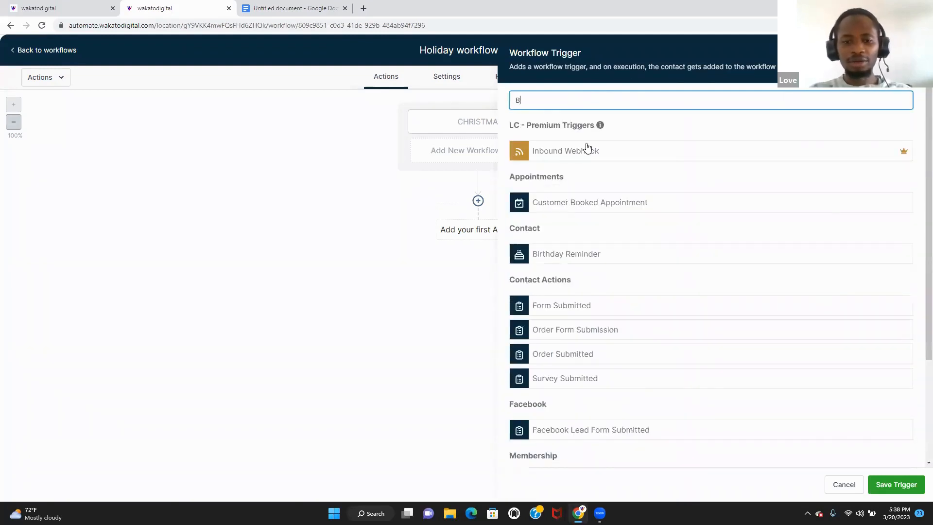
click(599, 259)
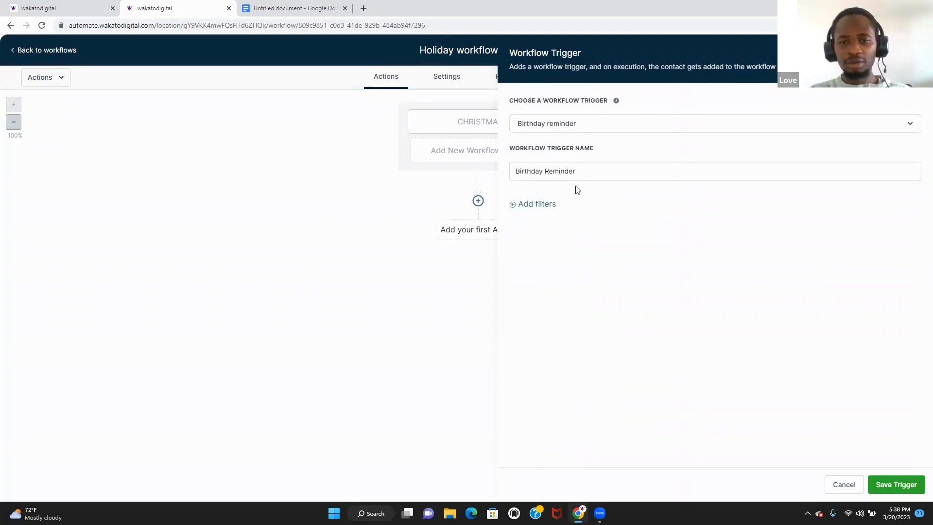
drag(582, 175, 434, 163)
text(LO)
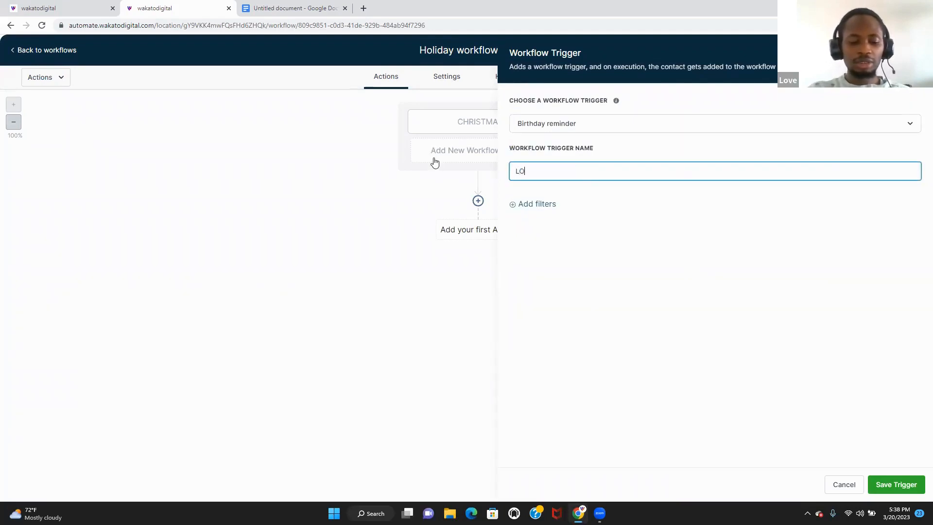
text(VE DAY)
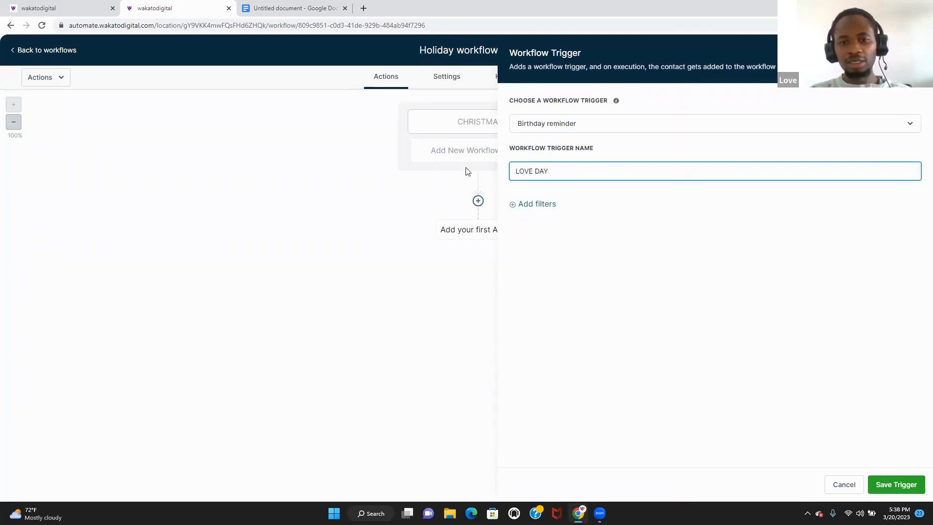
drag(545, 210, 549, 208)
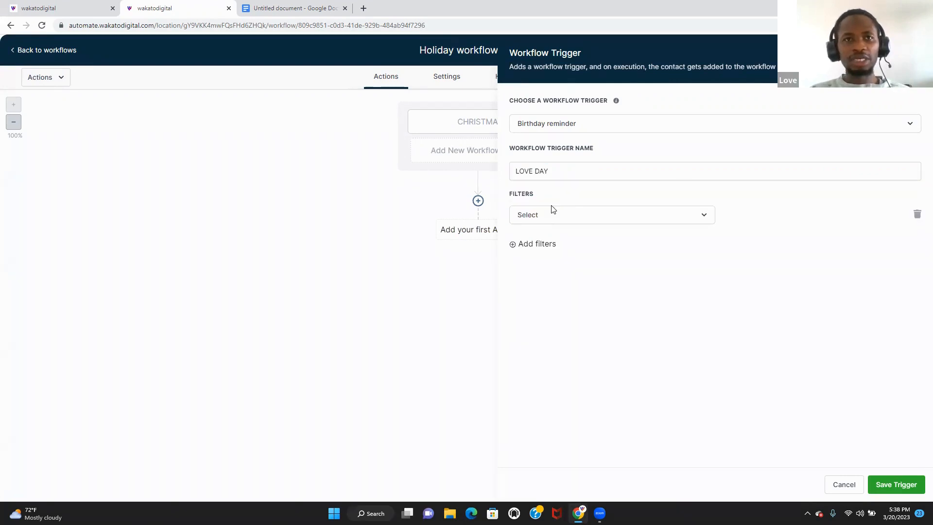
- Add a Month is December filter to the LOVE DAY trigger
click(579, 215)
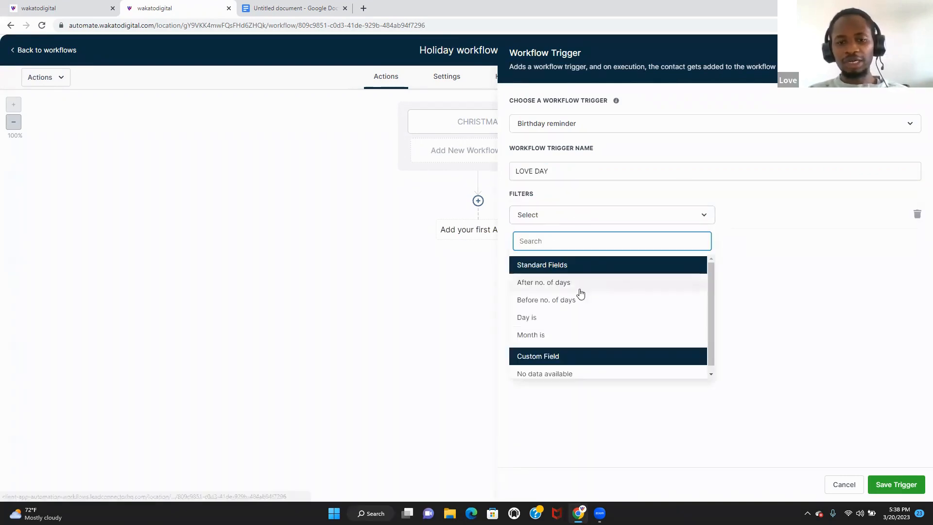
click(568, 332)
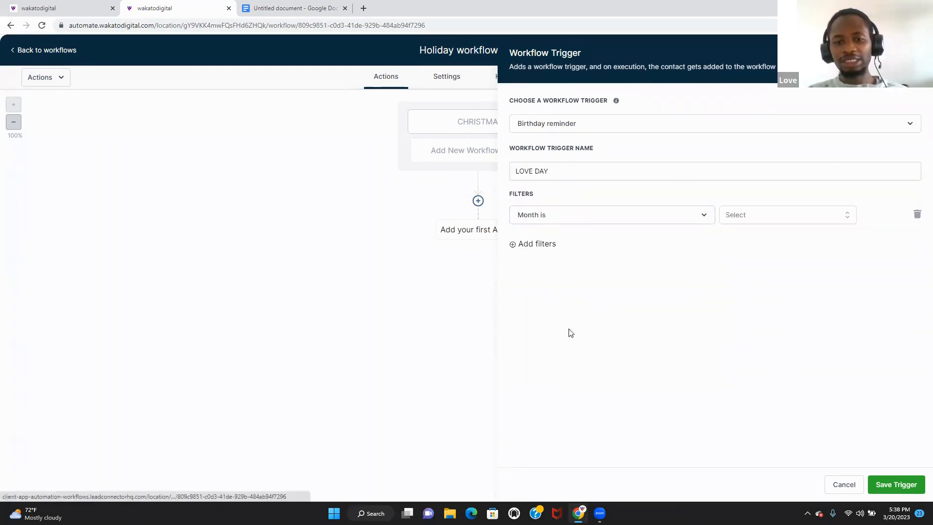
click(742, 214)
text(DE)
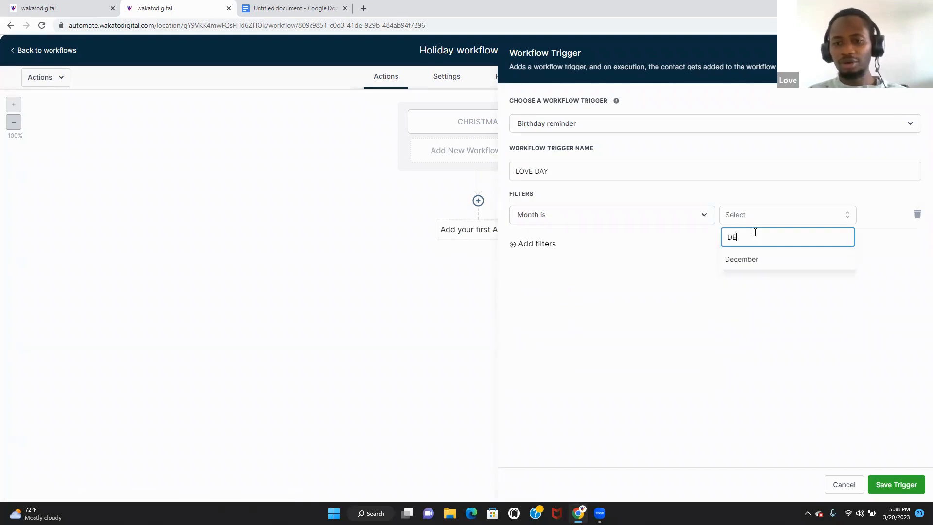
click(753, 265)
- Add a Day is 9 filter and save the LOVE DAY trigger
click(559, 245)
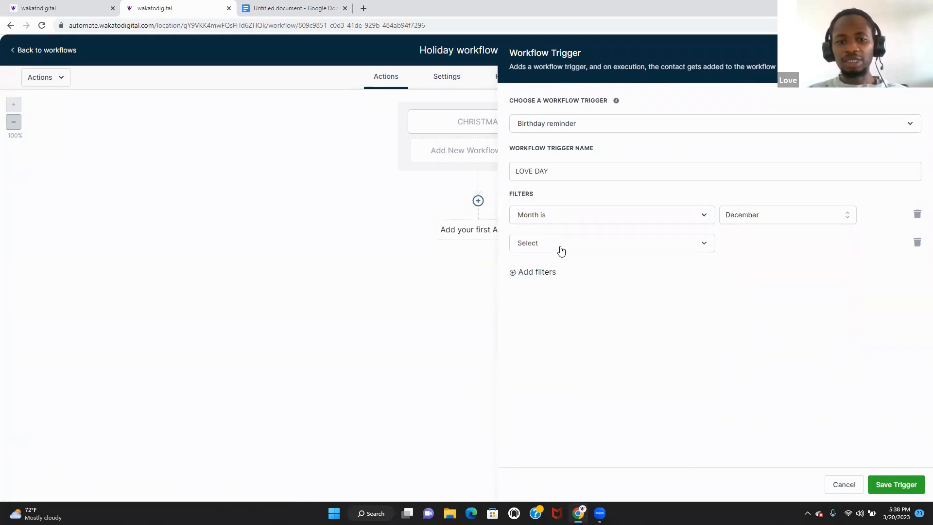
click(561, 250)
text(DA)
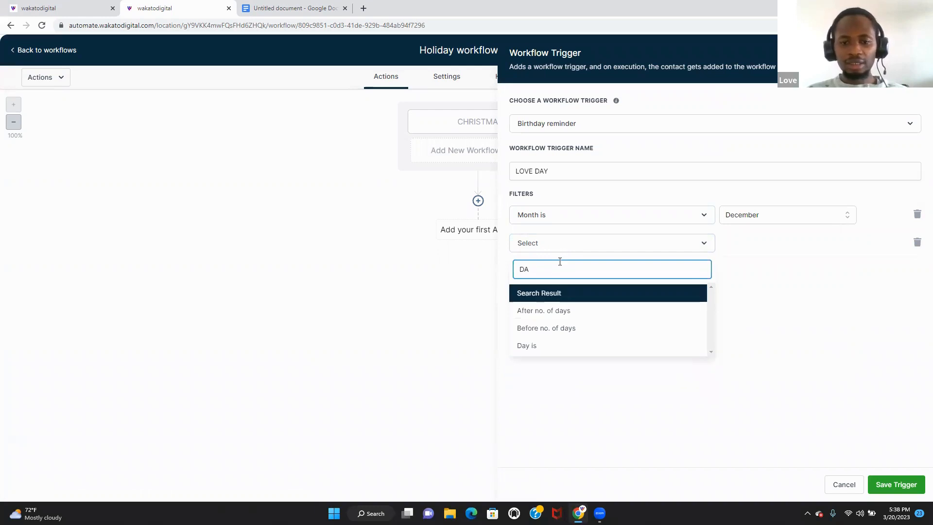
click(551, 346)
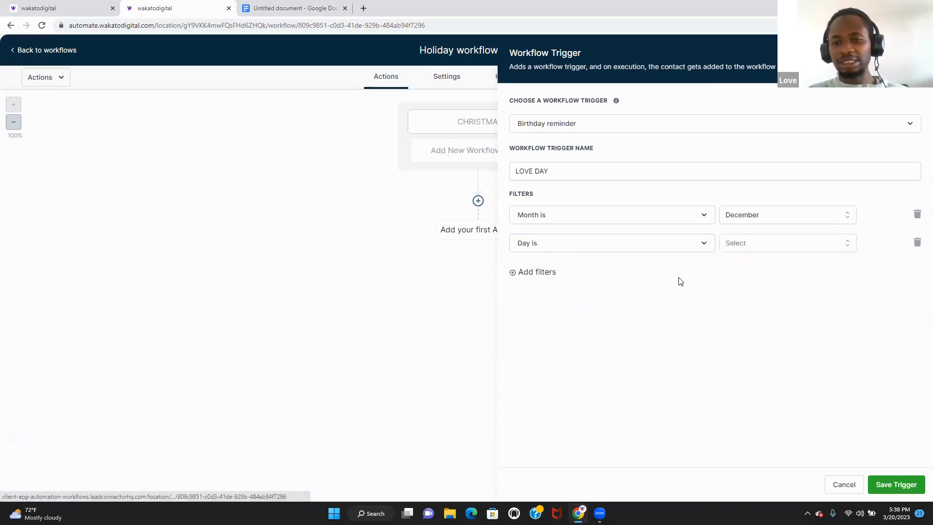
click(739, 243)
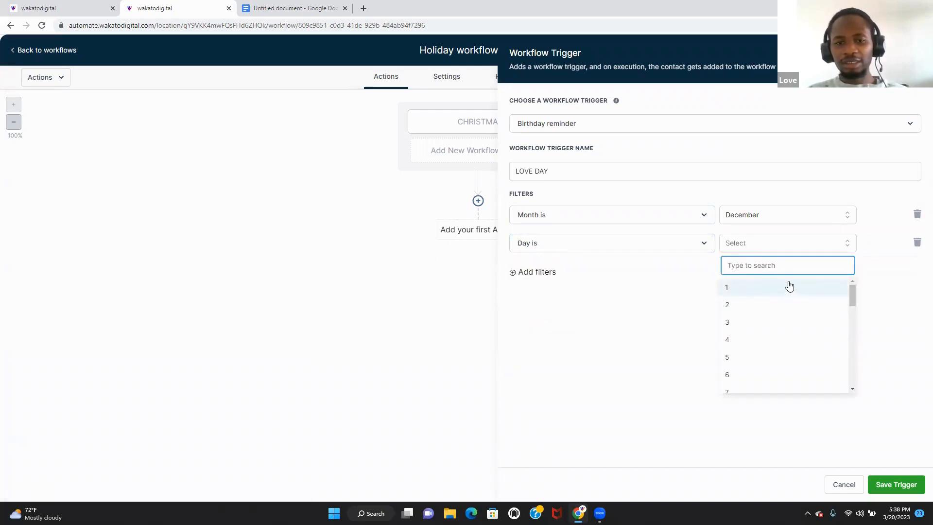
text(9)
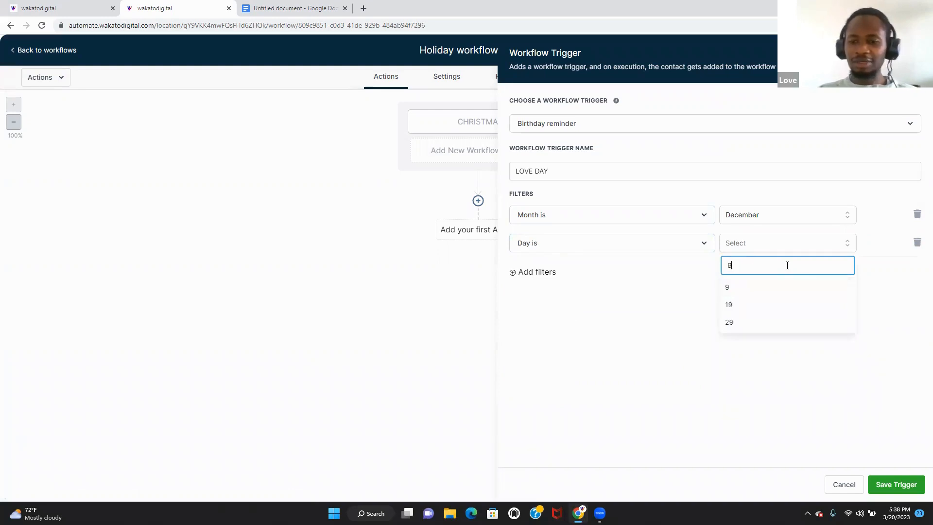
click(771, 292)
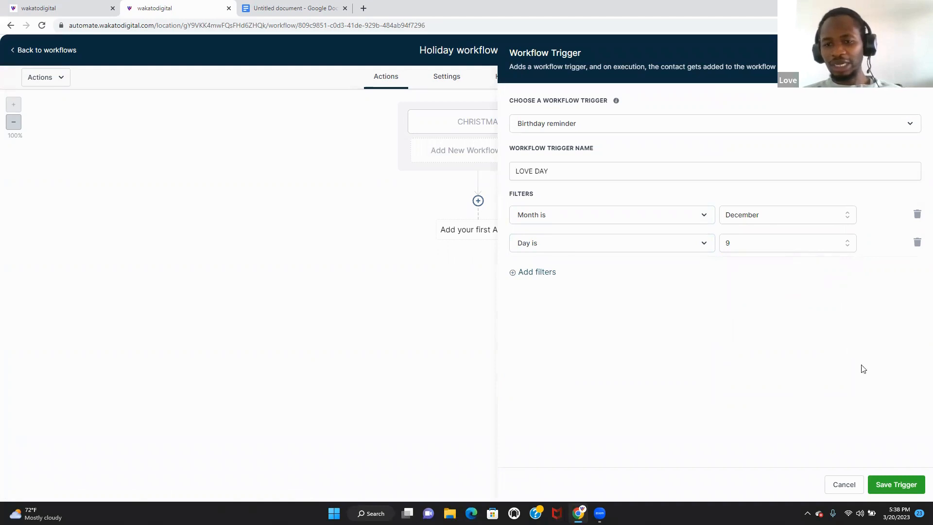
click(897, 485)
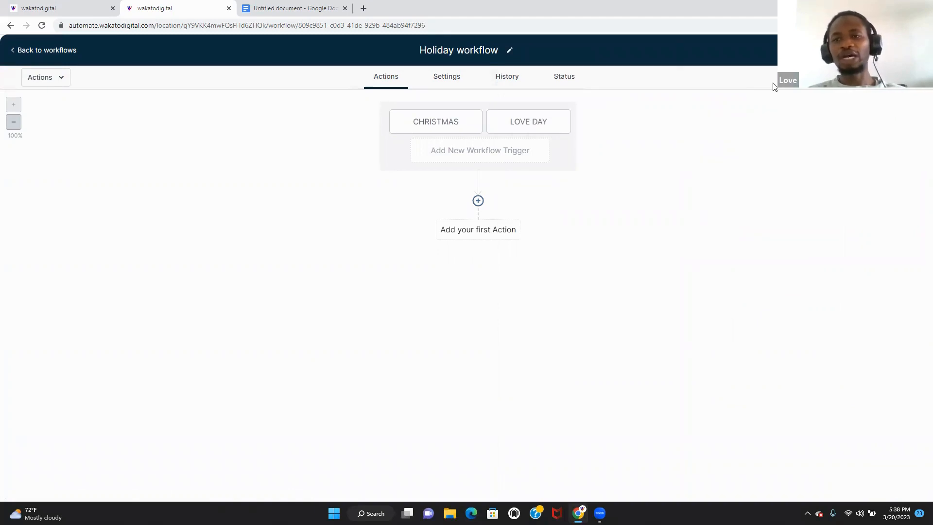
- Add a third Birthday Reminder trigger named PRAISE DAY
click(509, 157)
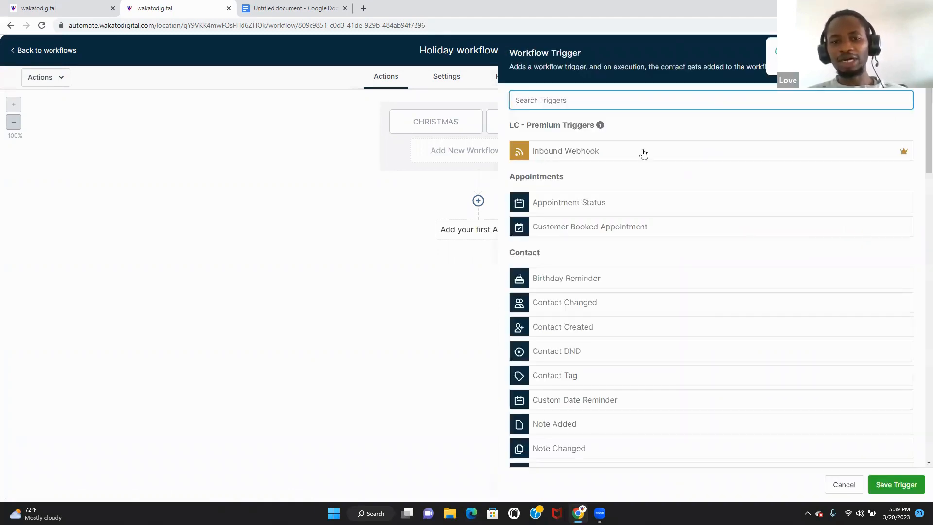
click(643, 119)
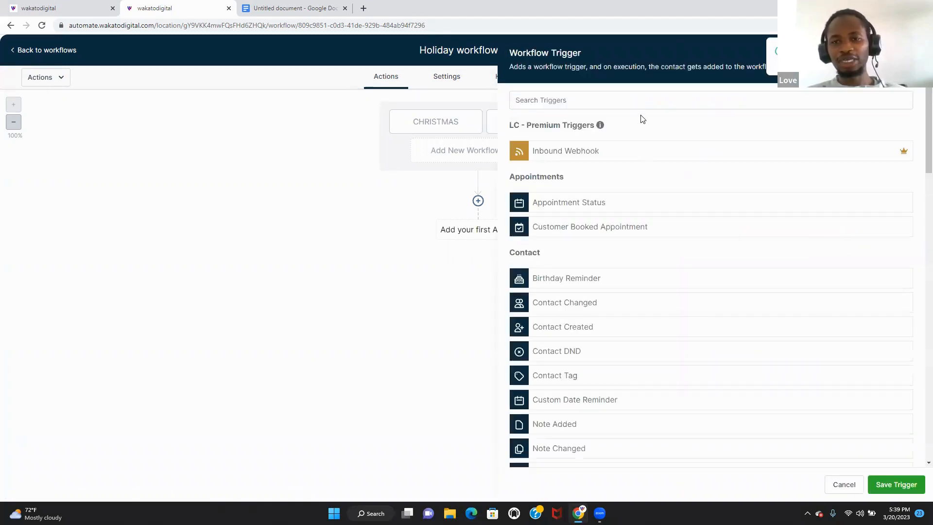
click(675, 98)
text(REM)
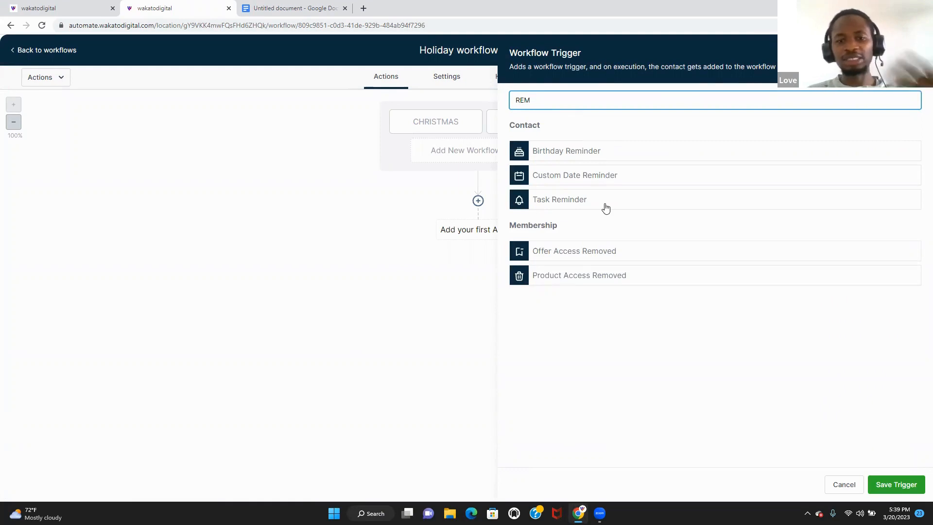
click(624, 154)
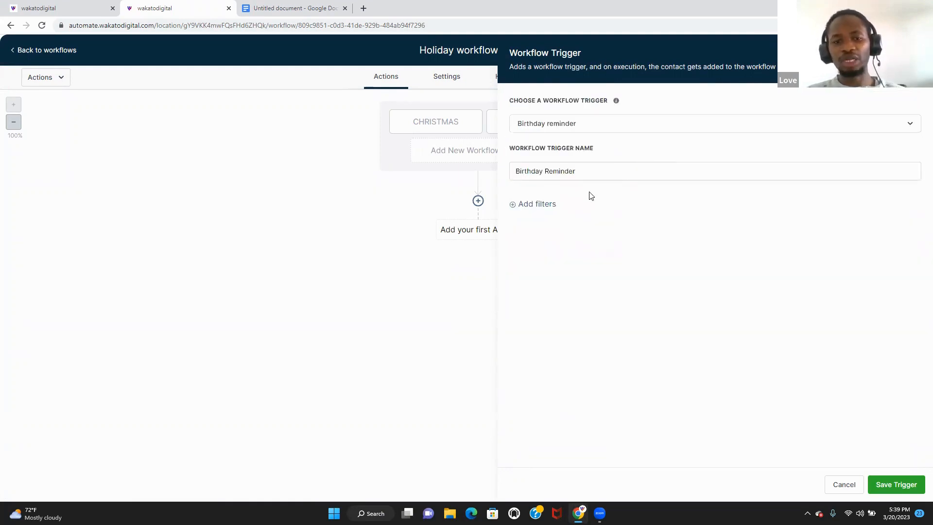
drag(619, 170, 490, 162)
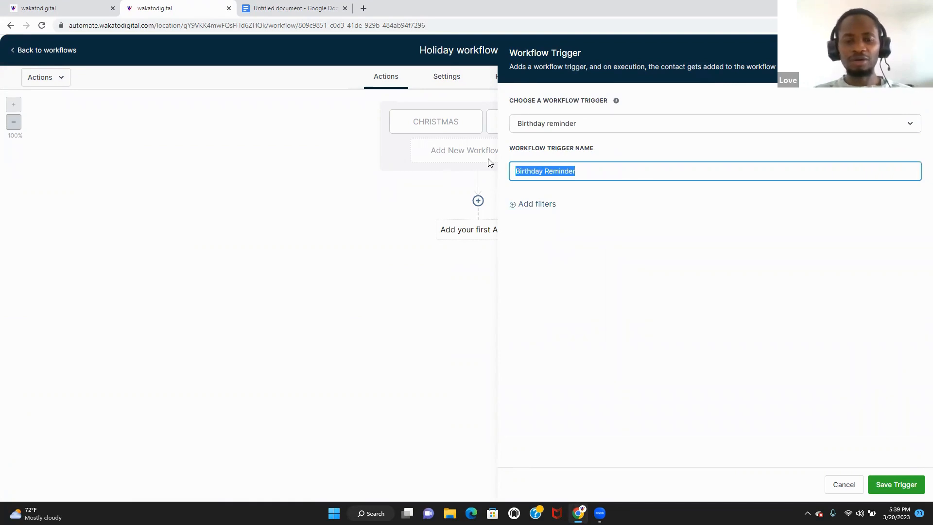
text(SUC)
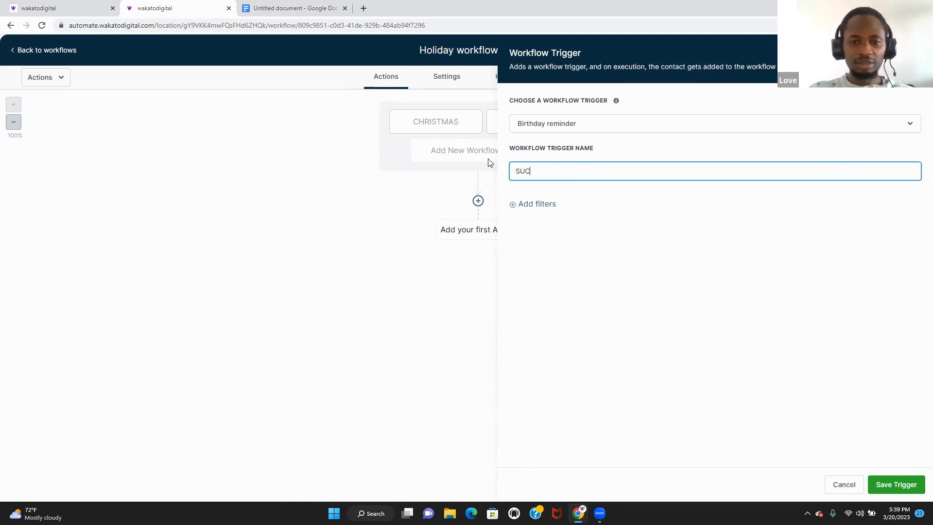
text(CE)
key(BackSpace)
key(BackSpace)
key(BackSpace)
key(BackSpace)
key(BackSpace)
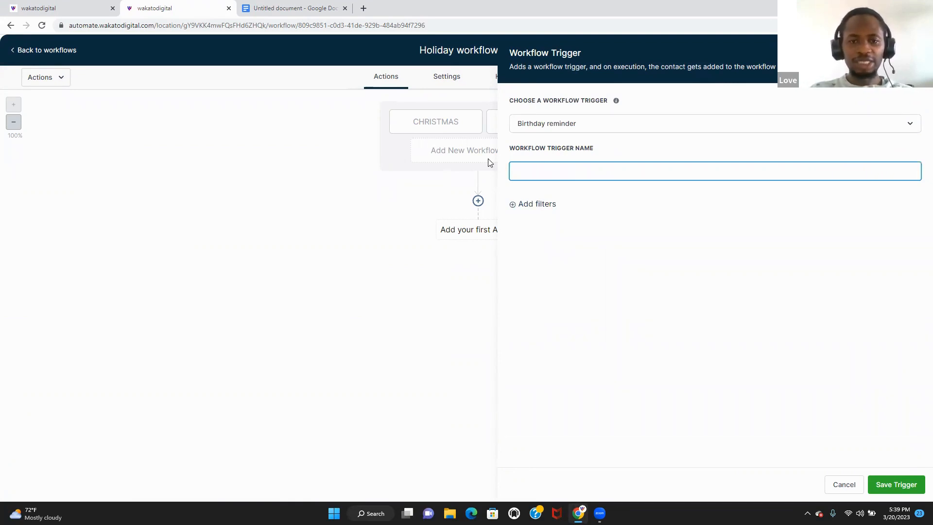
text(PRAISE)
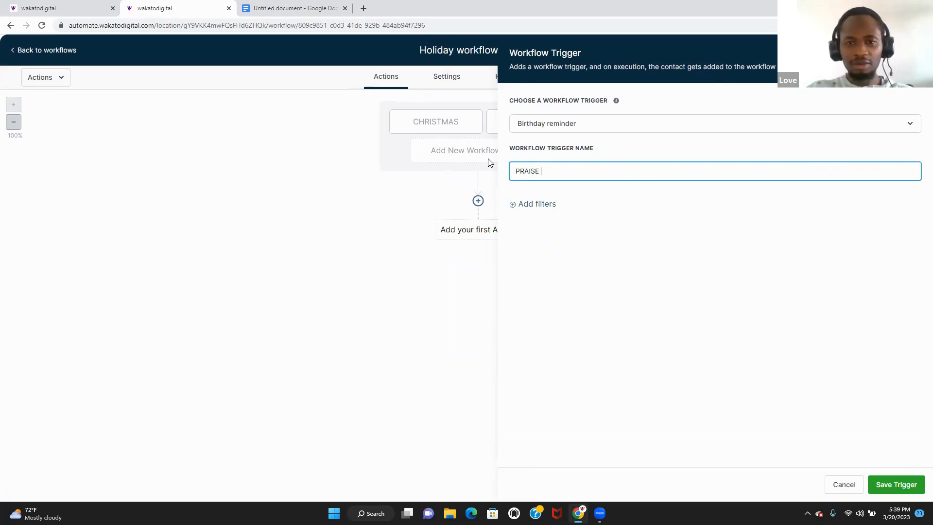
text( DAY)
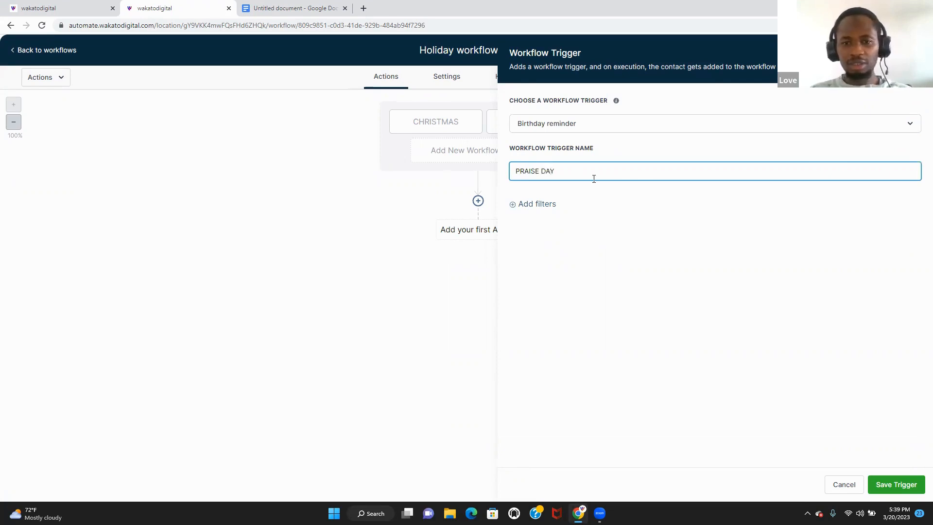
- Add a Month is January filter to the PRAISE DAY trigger
click(539, 204)
click(556, 222)
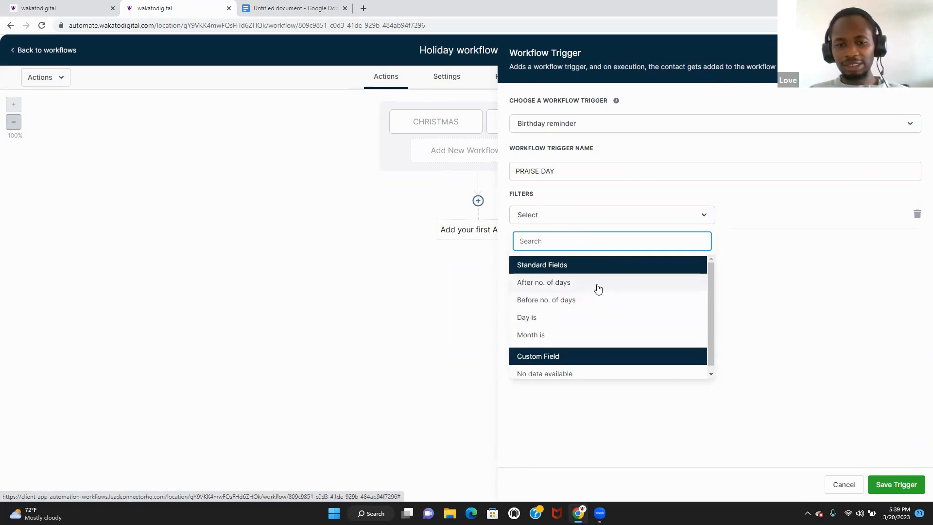
click(585, 335)
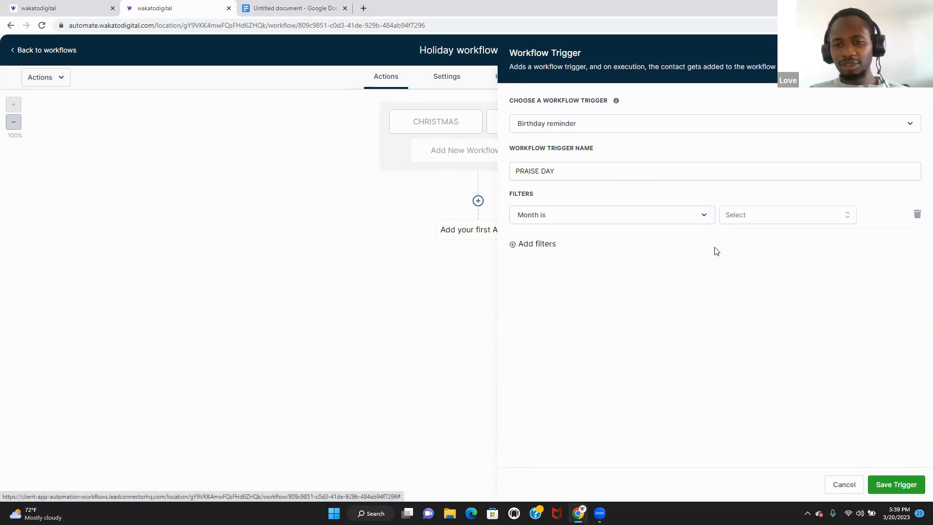
click(758, 216)
click(766, 267)
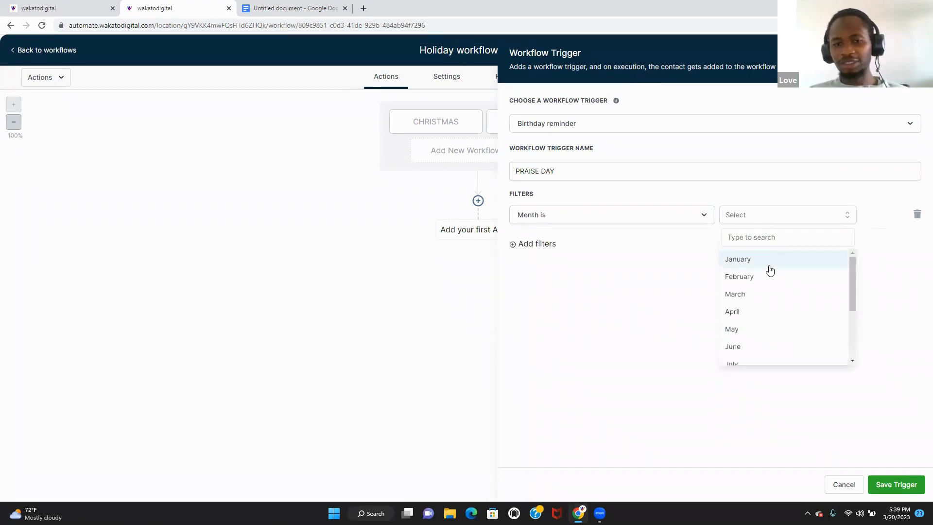
- Add a Day is 1 filter and save the PRAISE DAY trigger
click(566, 248)
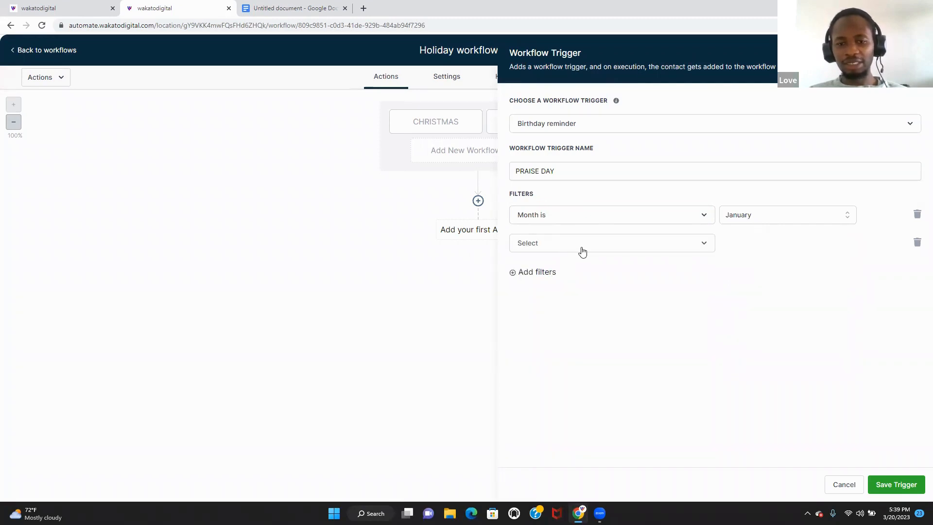
click(581, 251)
click(562, 350)
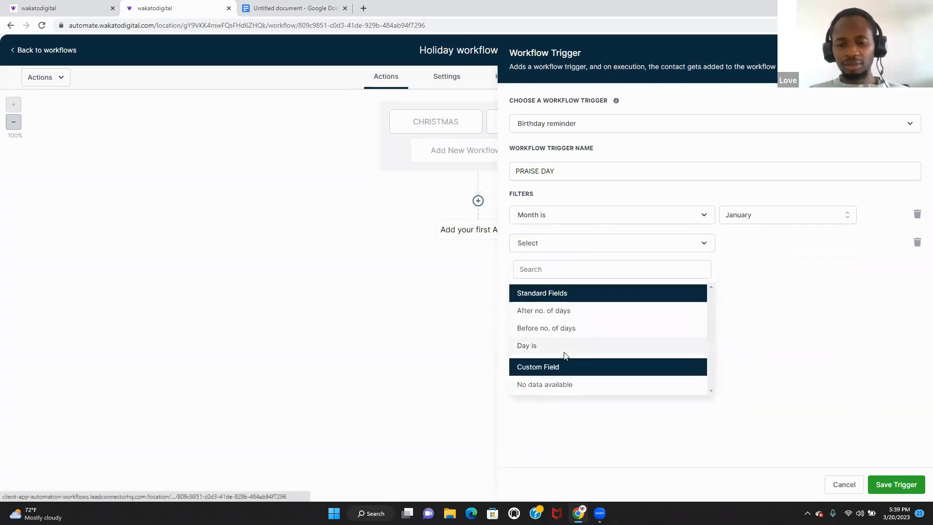
click(769, 249)
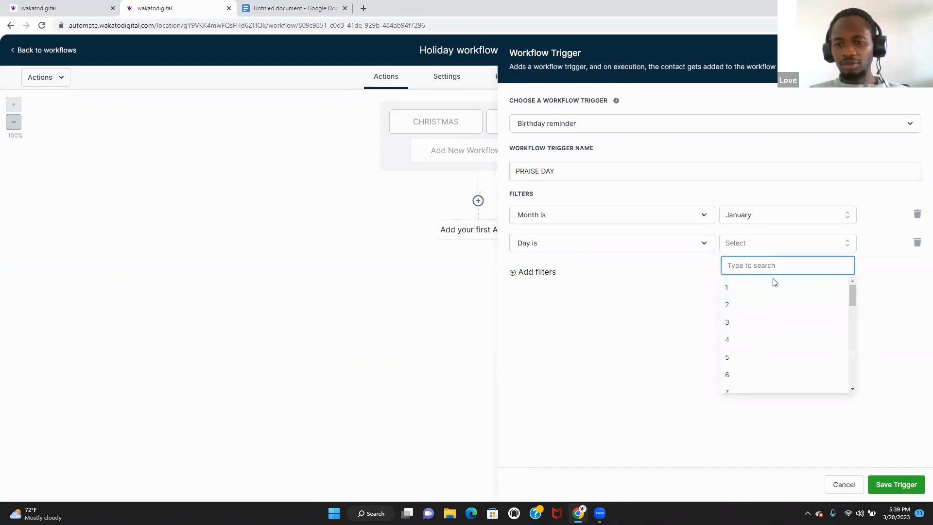
click(775, 288)
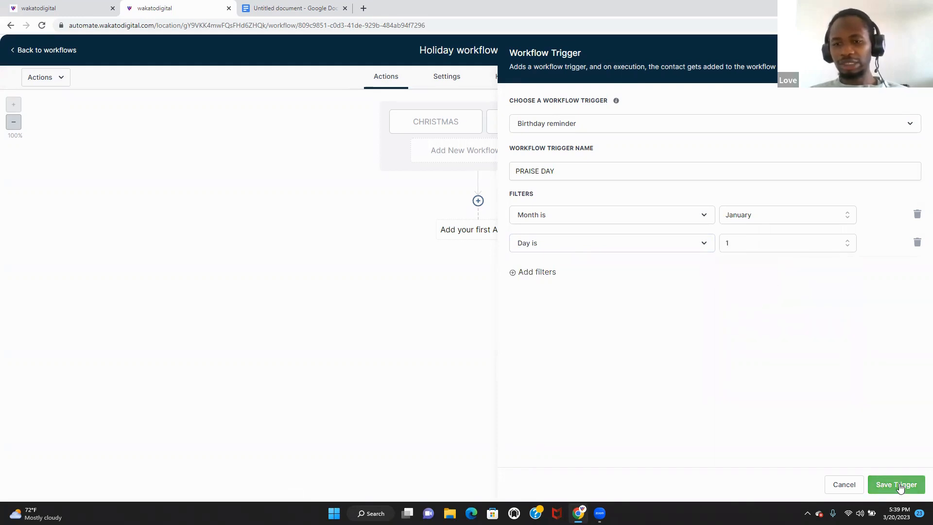
click(898, 484)
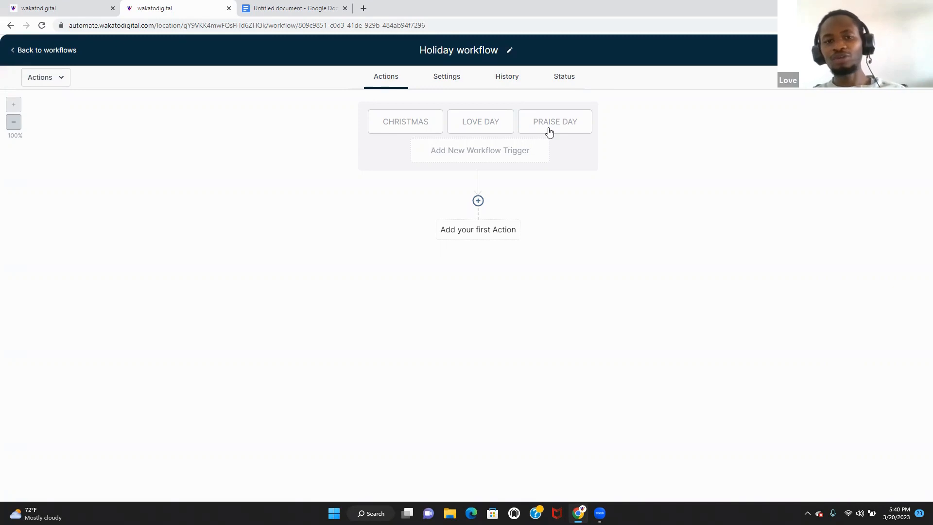
click(478, 156)
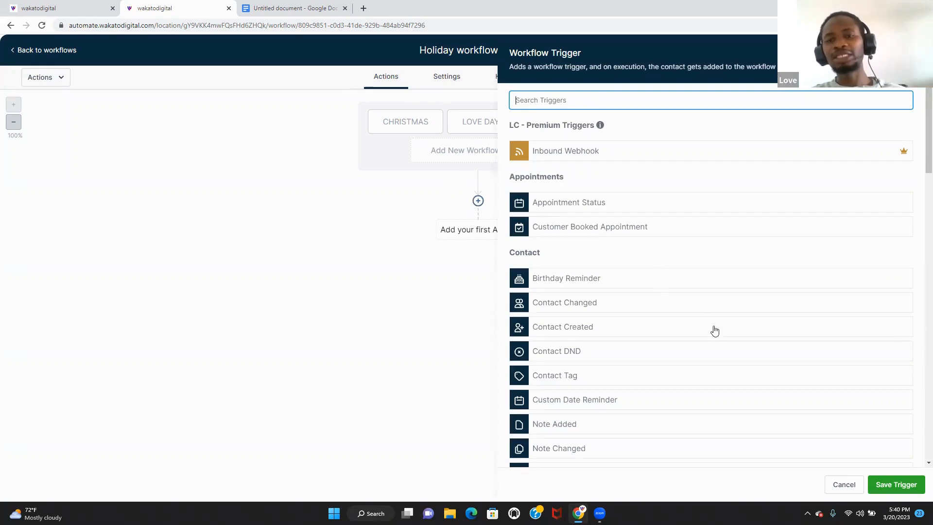
click(837, 482)
- Add an If / Else condition after the triggers and name its branch CHRISTMAS
click(478, 201)
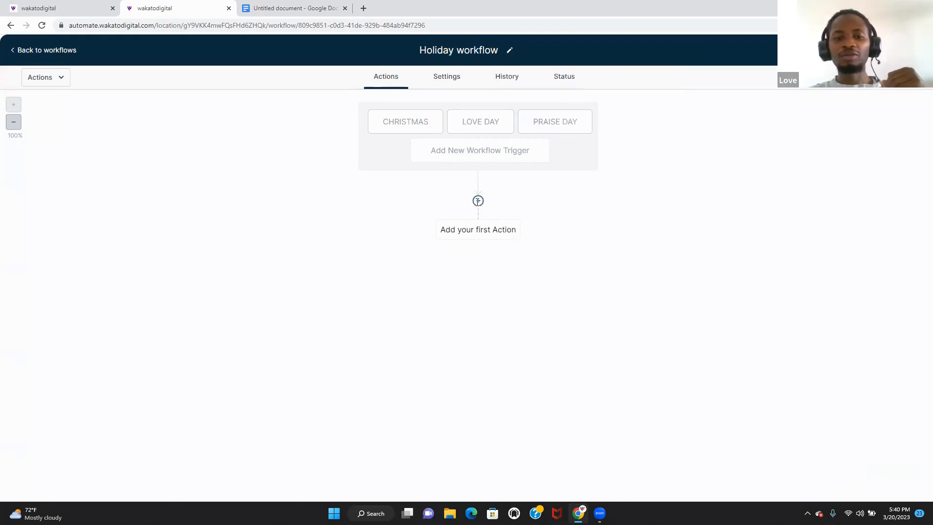
text(if)
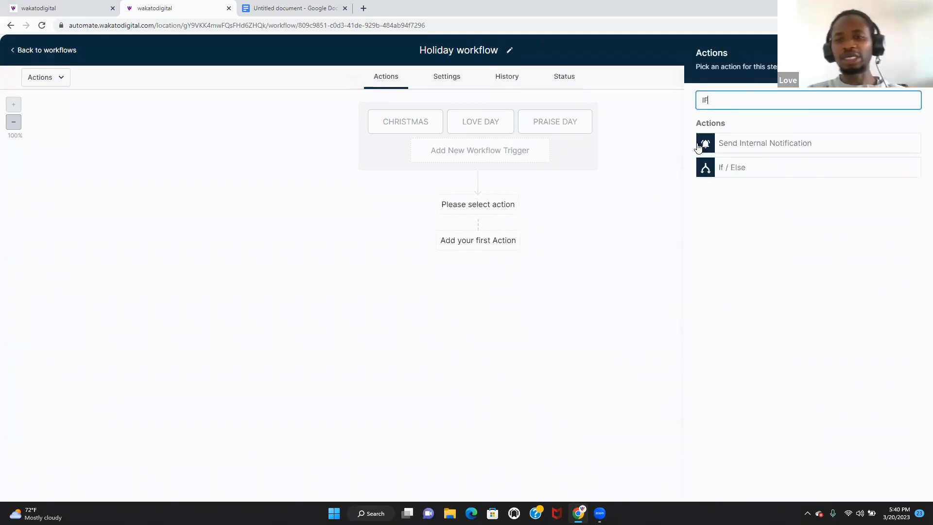
click(722, 165)
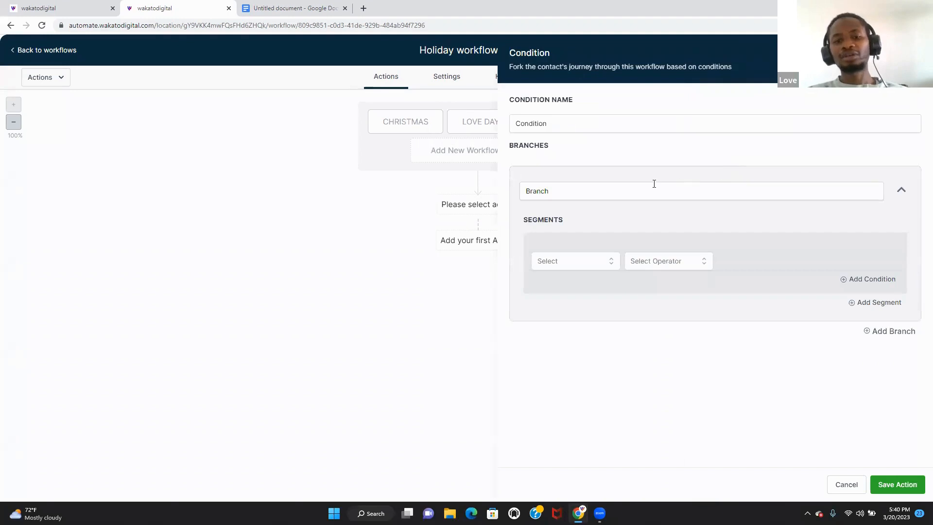
double_click(589, 187)
text(CHRIS)
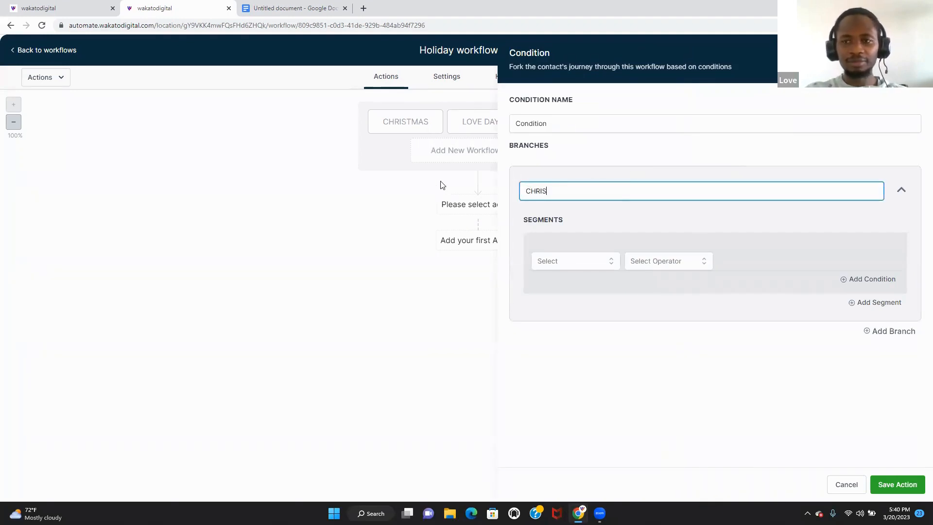
text(M)
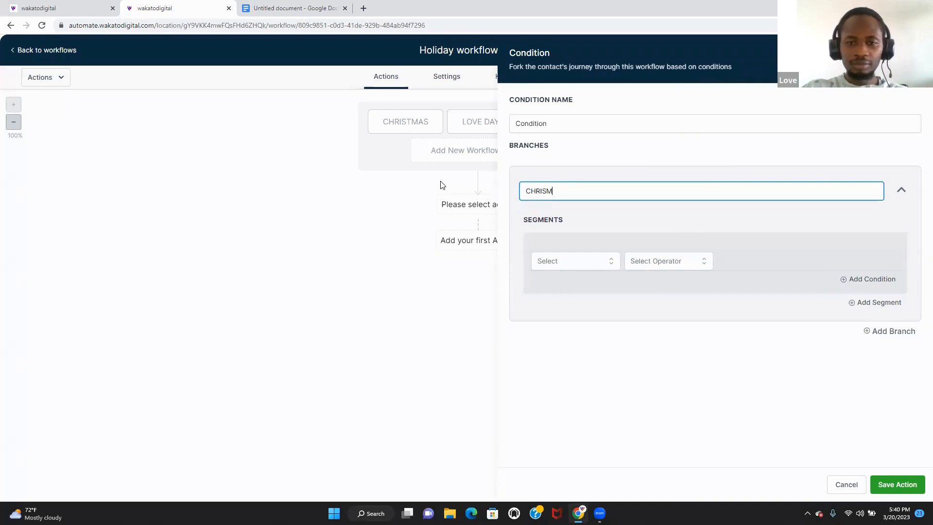
text(ATMAS)
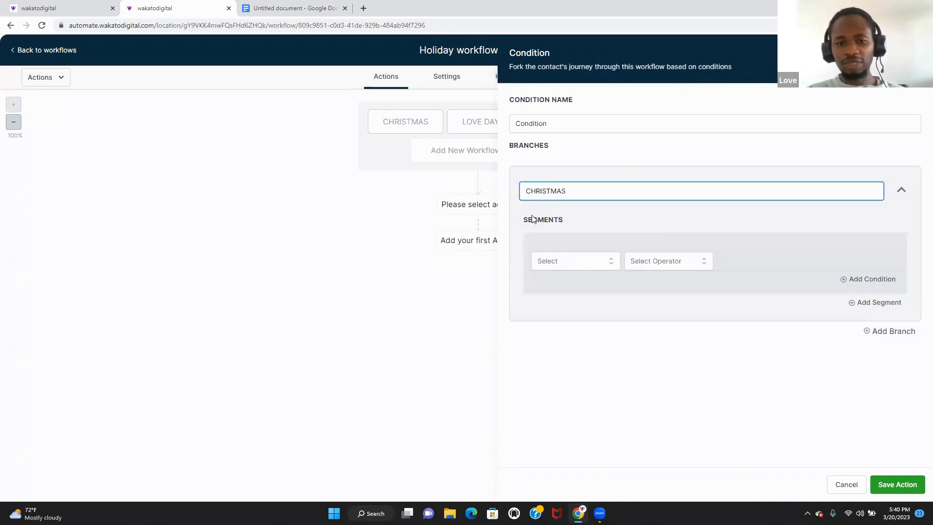
- Set the CHRISTMAS branch to Workflow Trigger is CHRISTMAS and save the condition
click(592, 261)
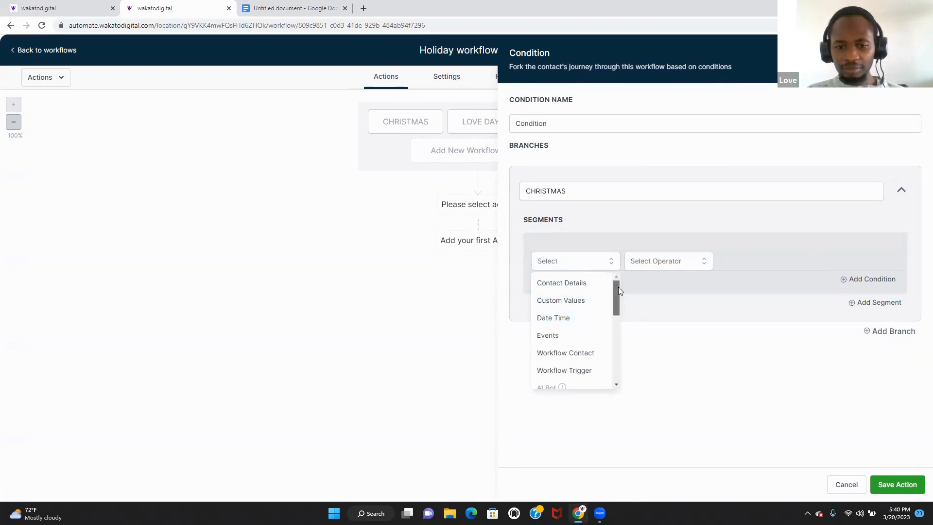
drag(618, 286, 615, 295)
click(590, 345)
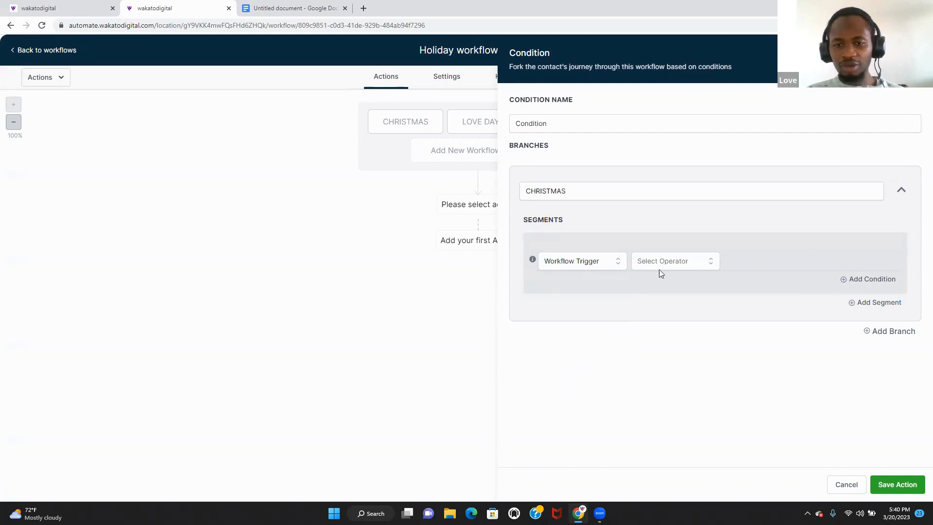
click(674, 260)
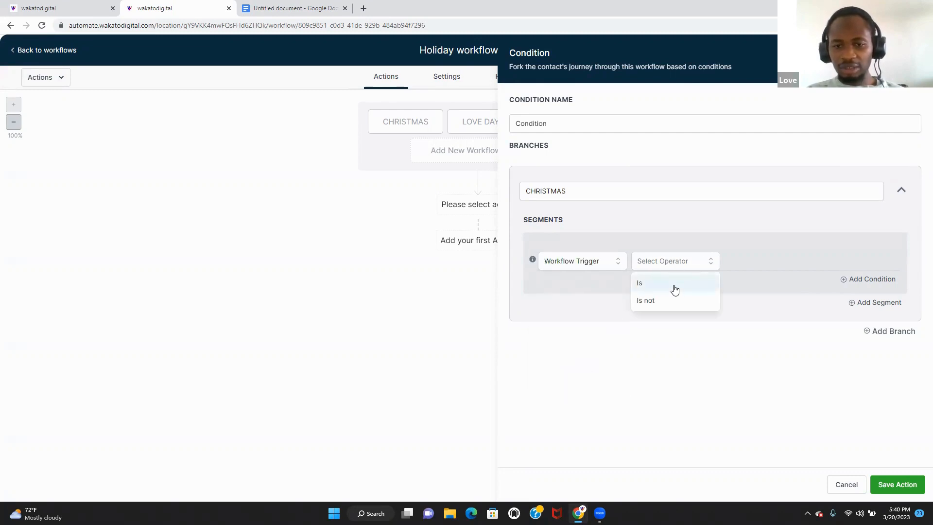
click(675, 290)
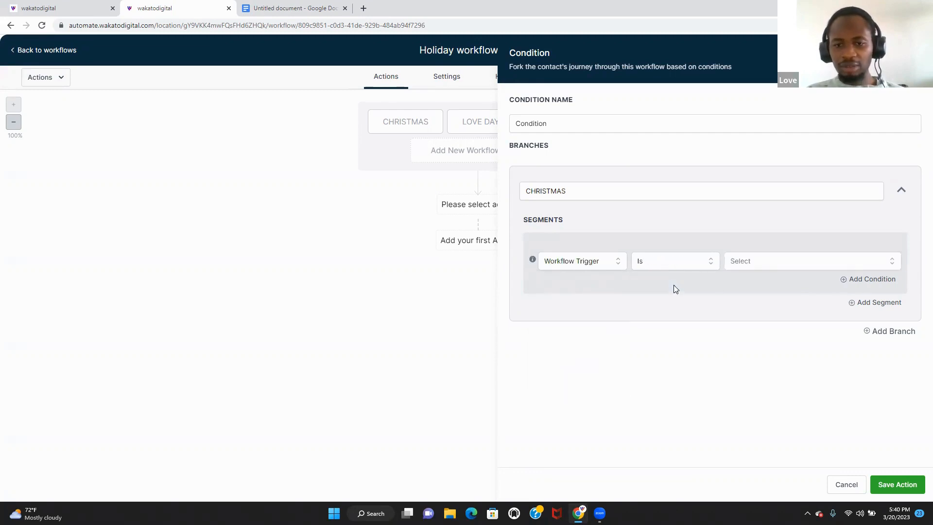
click(778, 264)
click(781, 305)
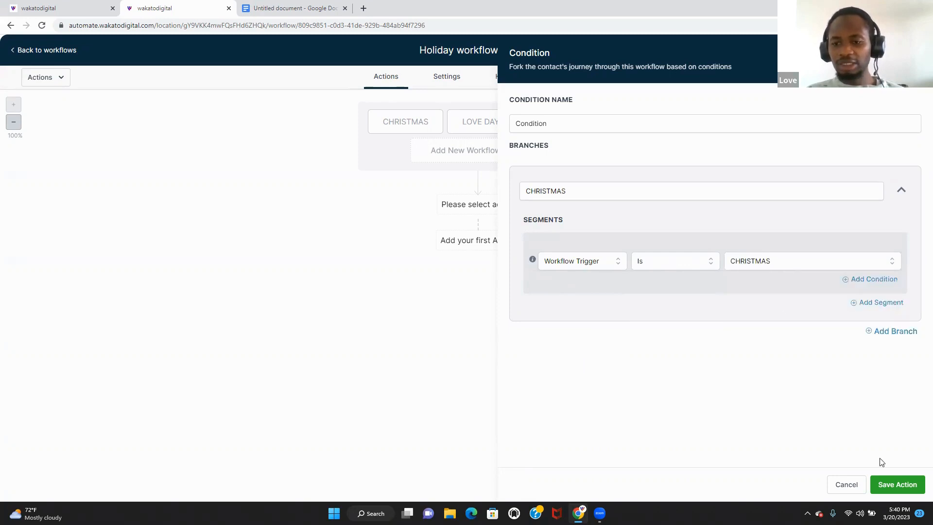
click(896, 490)
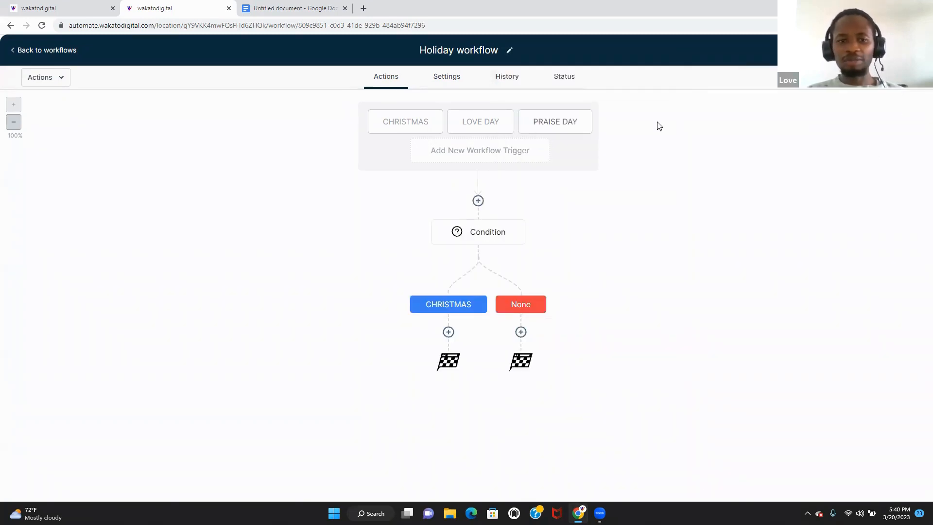
click(516, 150)
- Reopen the condition and add a second branch named LOVE DAY
click(517, 150)
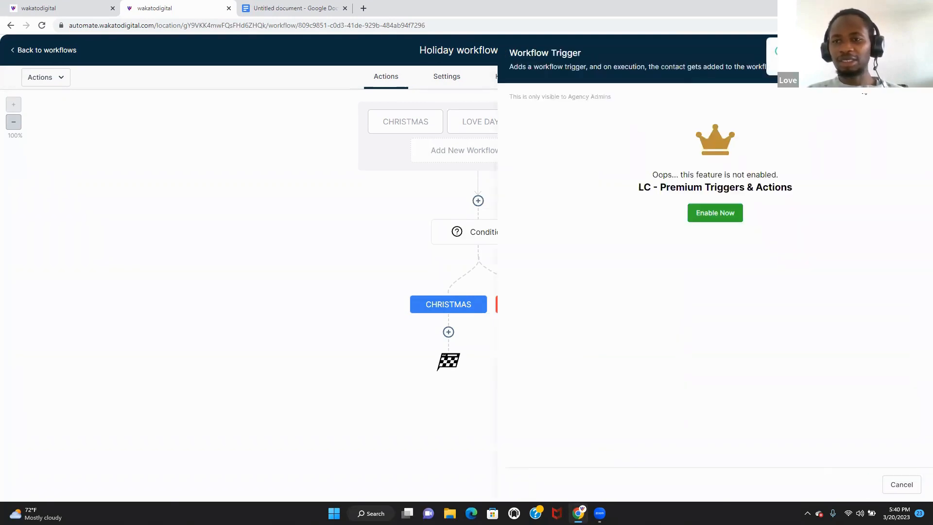
click(915, 53)
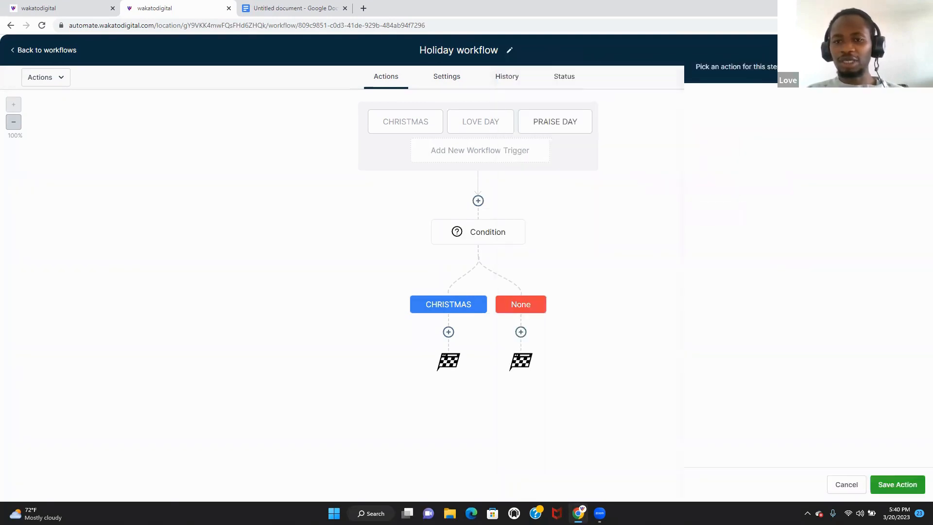
click(491, 234)
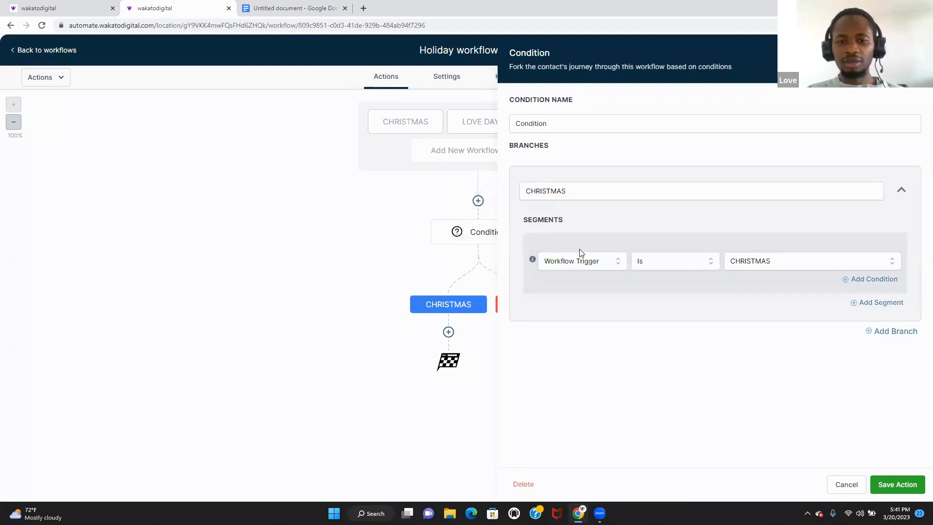
click(889, 330)
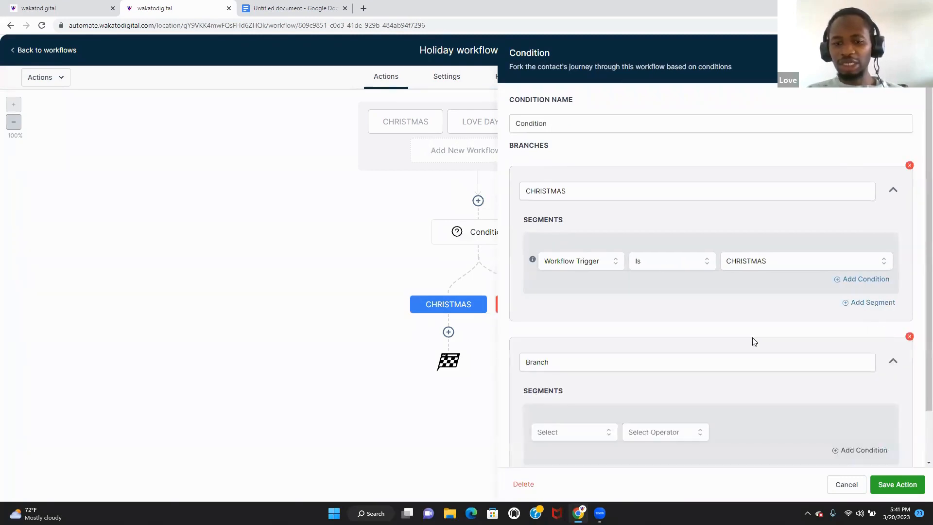
double_click(601, 364)
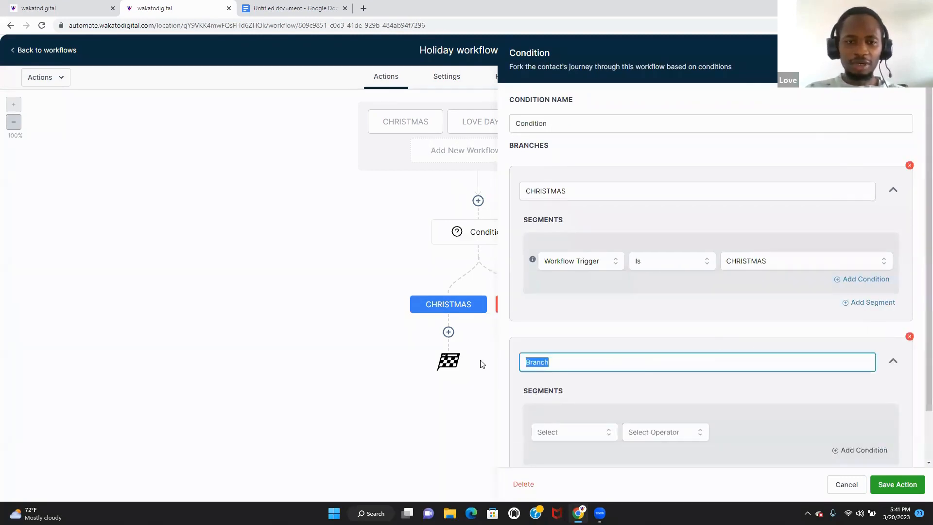
text(LOVE)
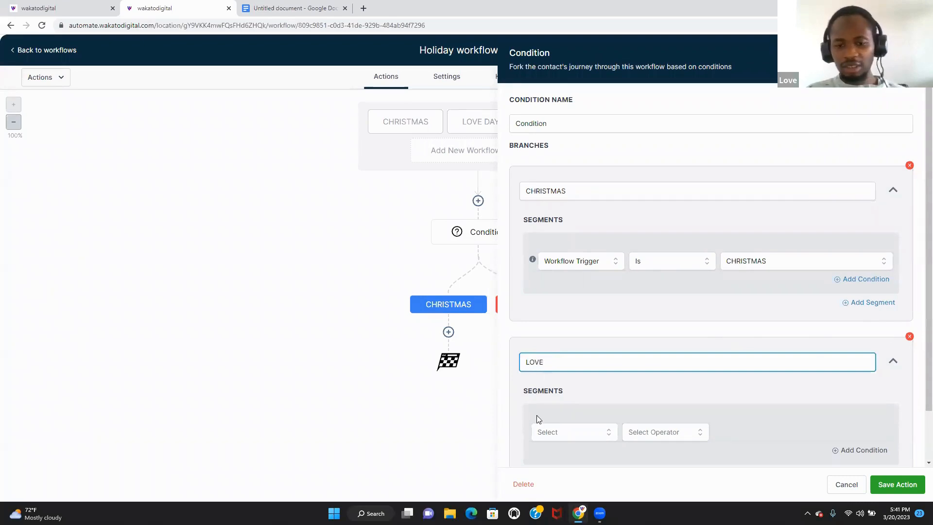
click(576, 422)
scroll(575, 422, down, 2)
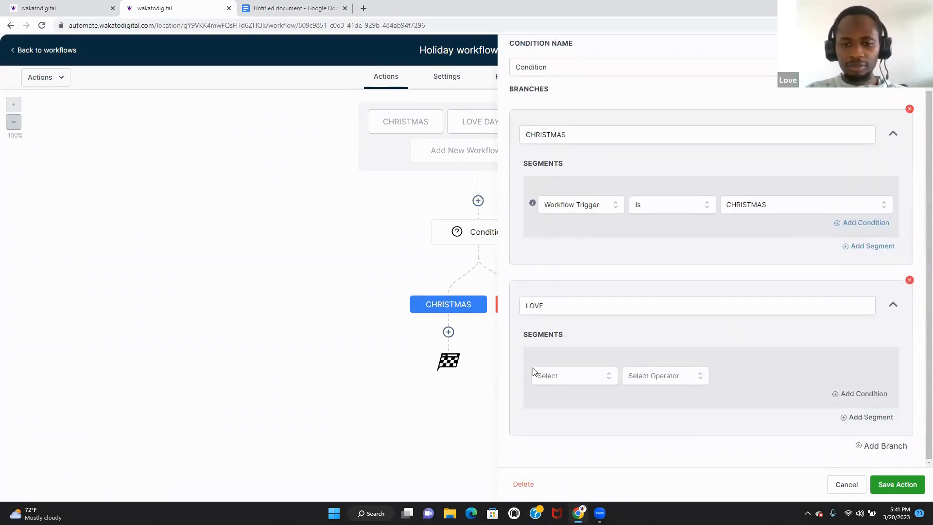
click(575, 309)
text(DAY)
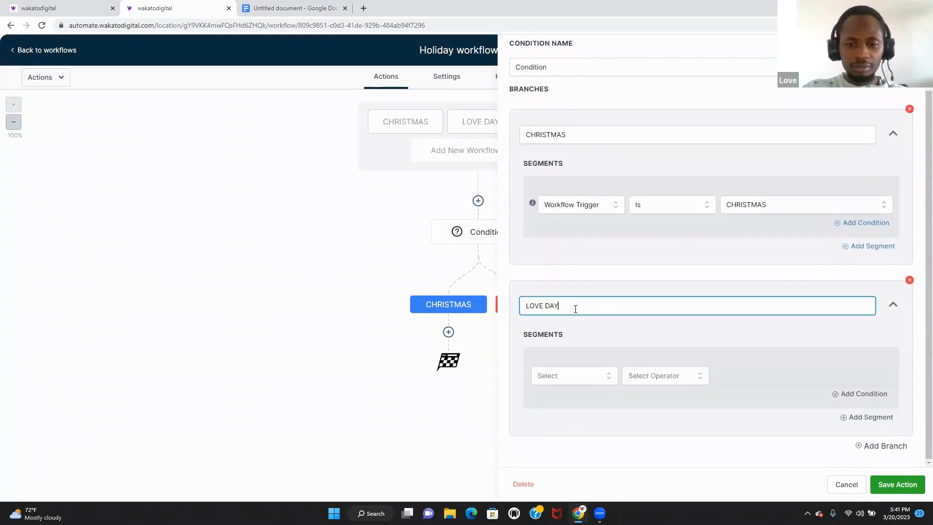
- Set the LOVE DAY branch to Workflow Trigger is LOVE DAY
click(583, 379)
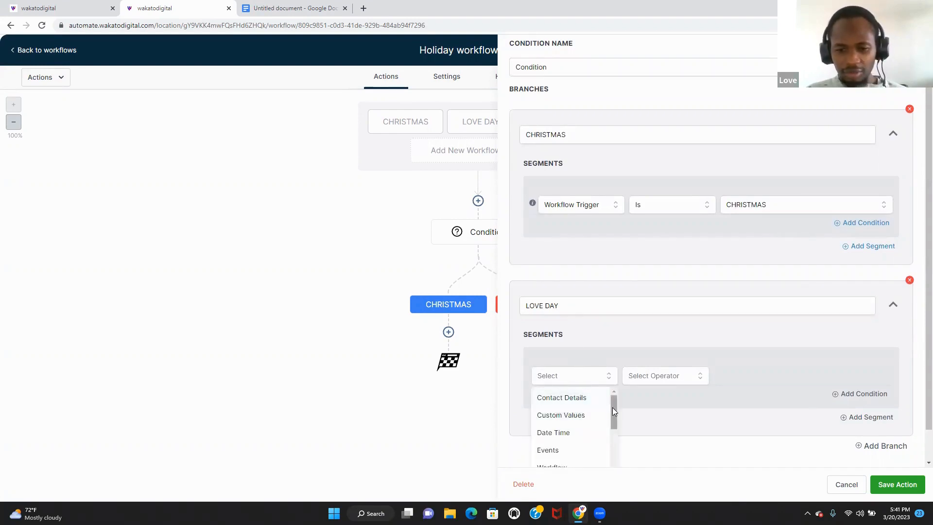
drag(612, 408, 610, 433)
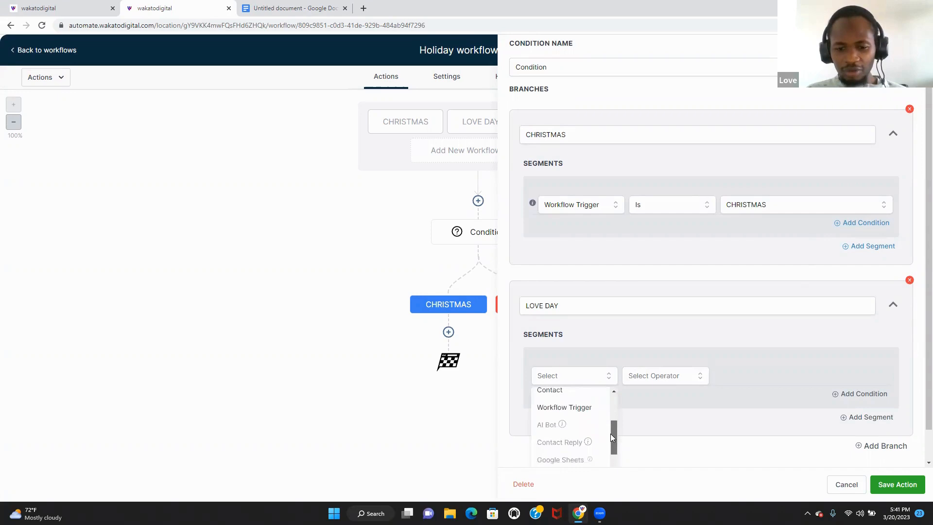
click(589, 409)
click(664, 376)
click(673, 401)
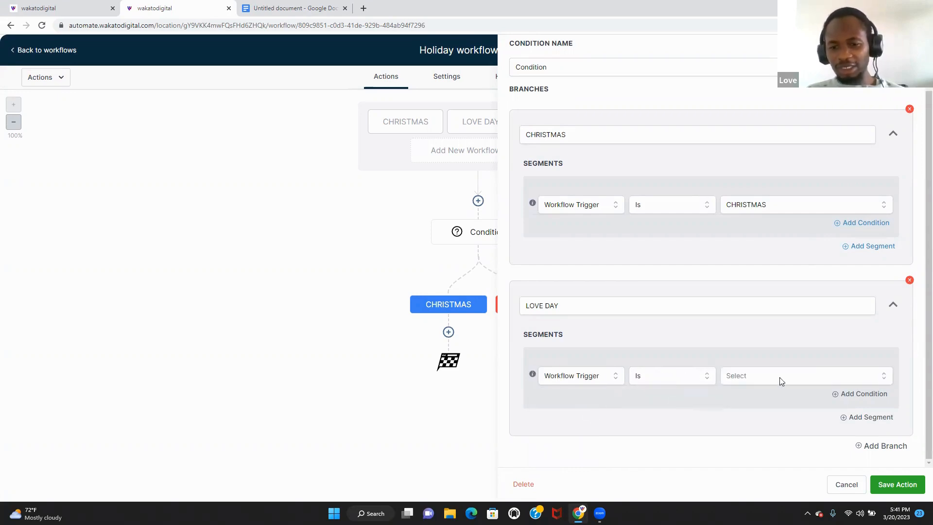
click(812, 375)
click(778, 439)
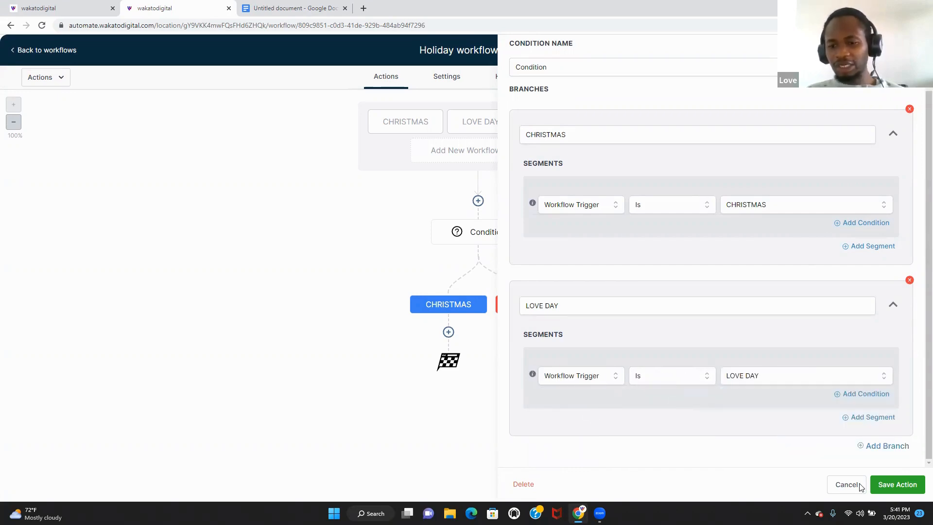
- Add a third branch, initially named SUCCESFUL DAY
click(886, 445)
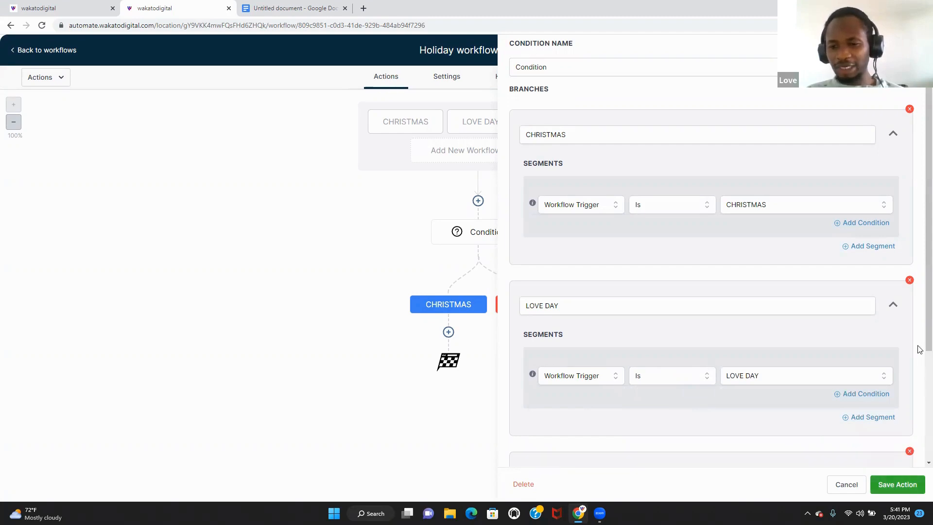
scroll(920, 364, down, 2)
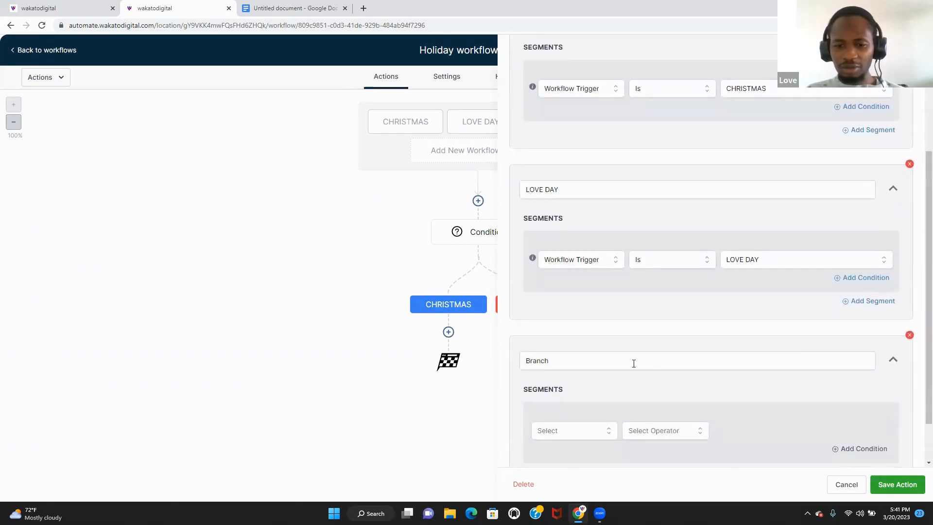
drag(632, 363, 515, 361)
text(ne)
key(BackSpace)
key(BackSpace)
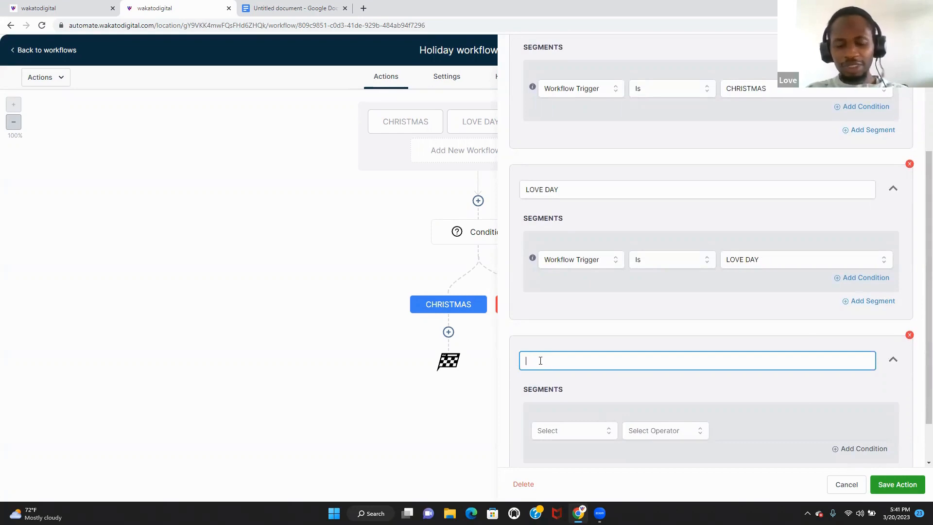
text(SUCCESFUL DAY)
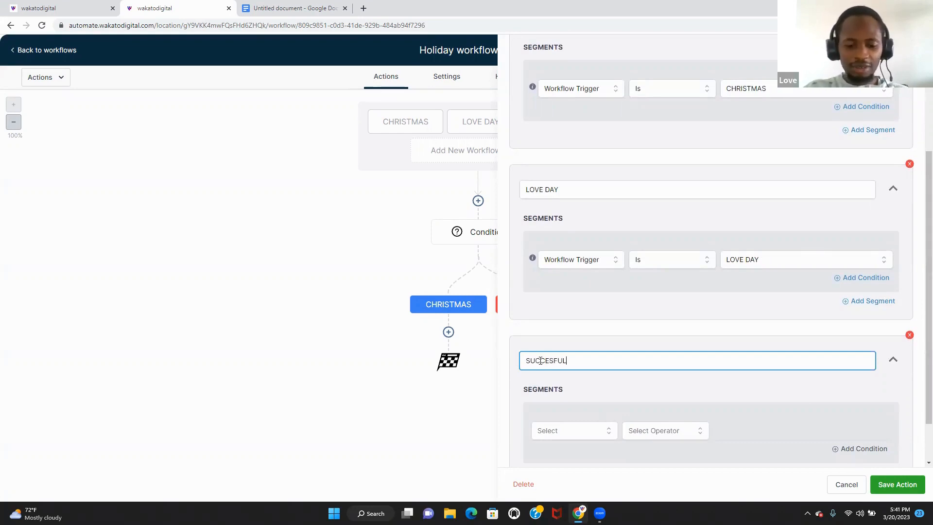
- Match the third branch to Workflow Trigger is PRAISE DAY, rename it PRAISE DAY, and save
click(582, 430)
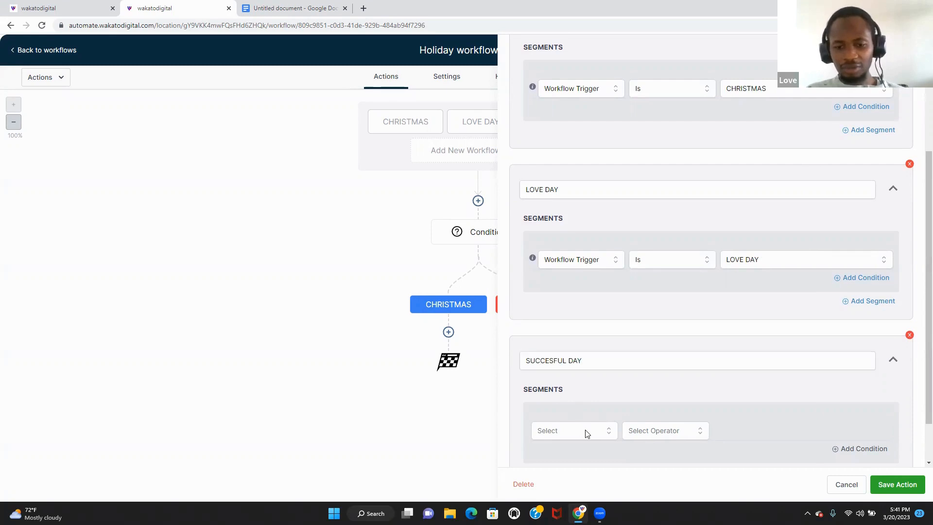
scroll(917, 367, down, 2)
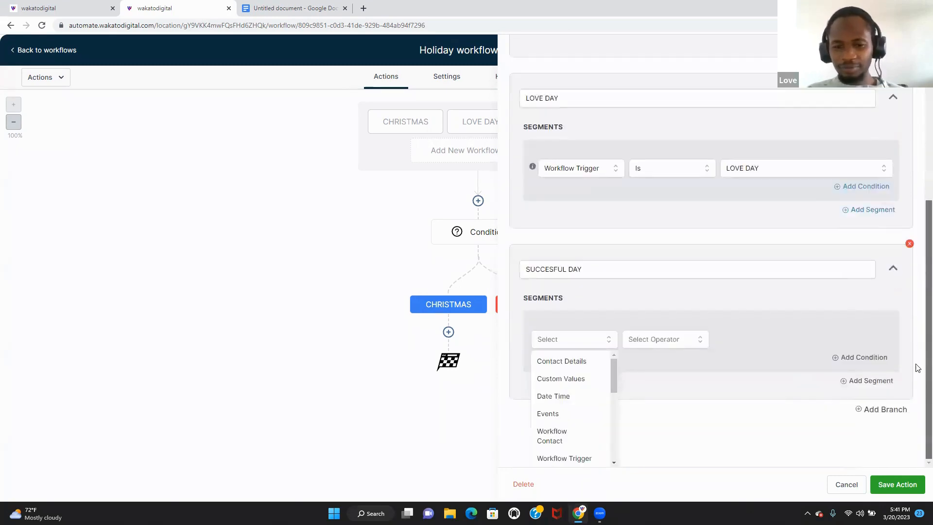
click(567, 458)
click(680, 381)
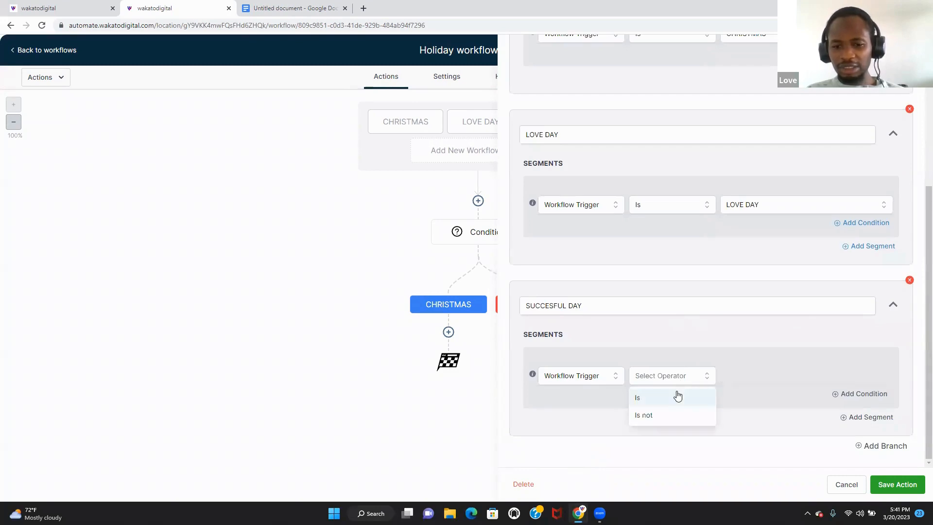
click(677, 395)
click(794, 377)
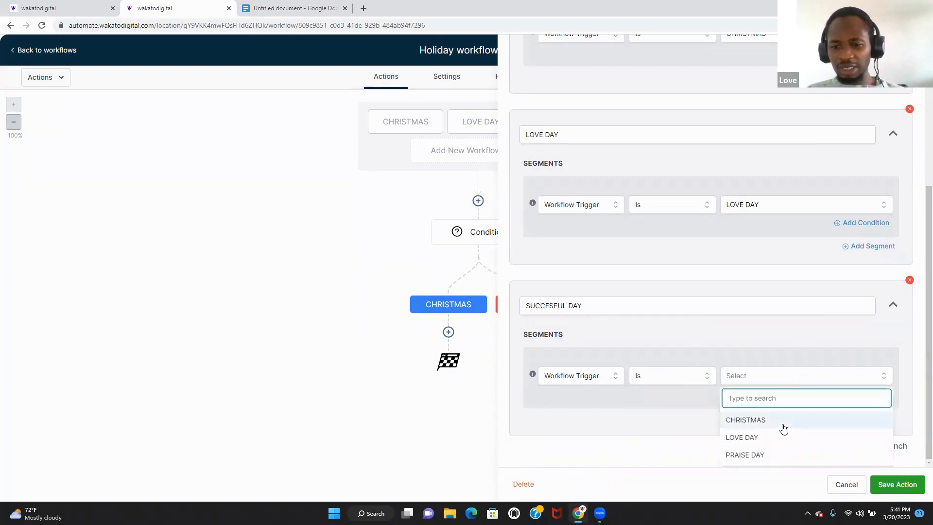
click(810, 451)
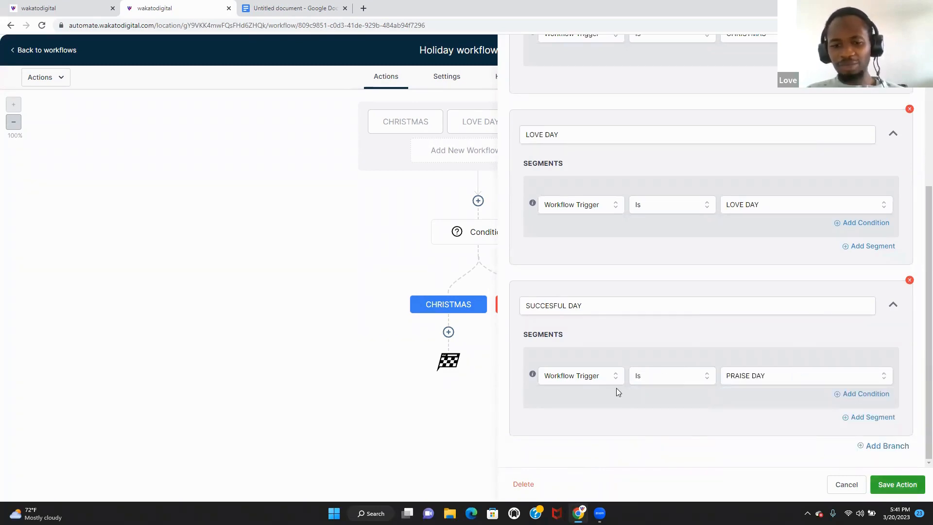
drag(587, 305, 439, 303)
text(PA)
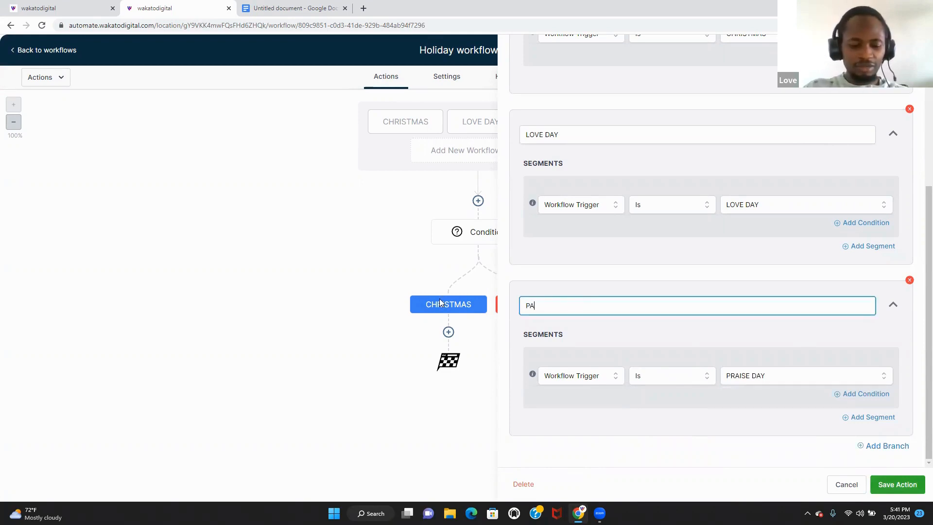
text(AISE)
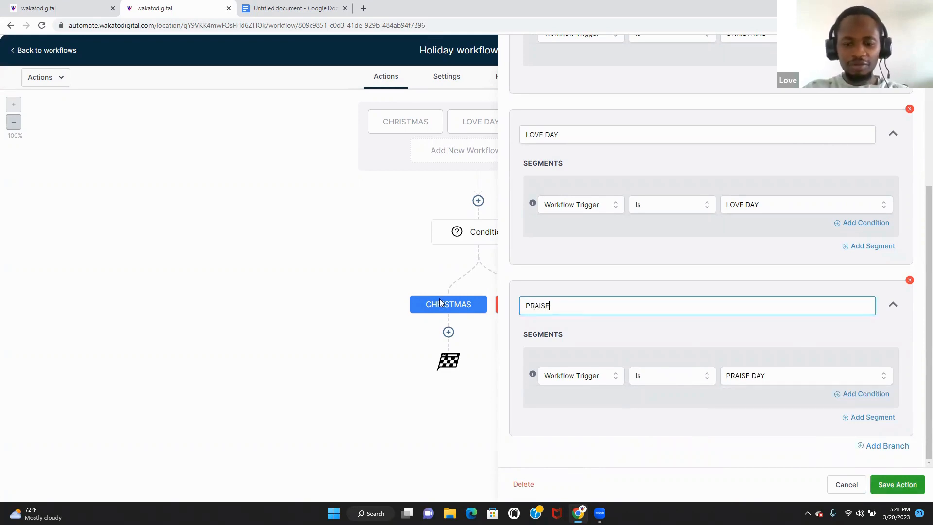
text( DAY)
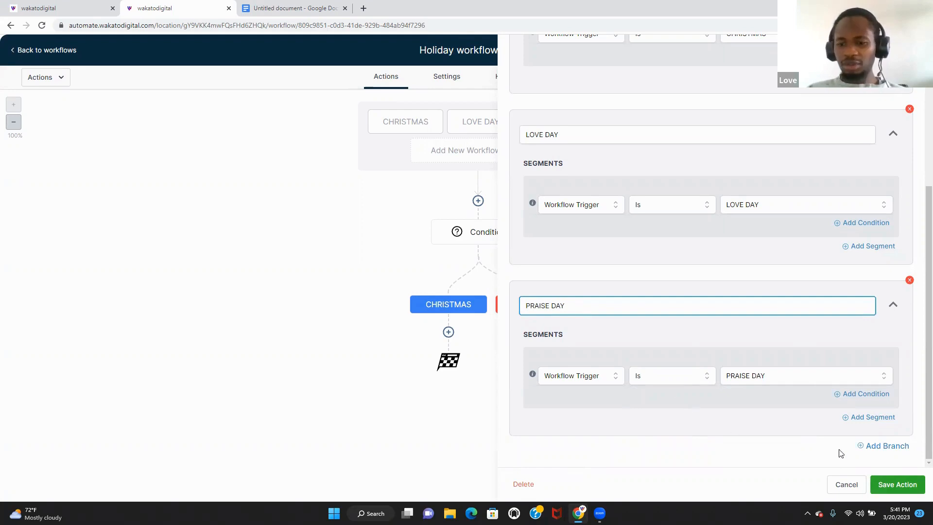
click(896, 483)
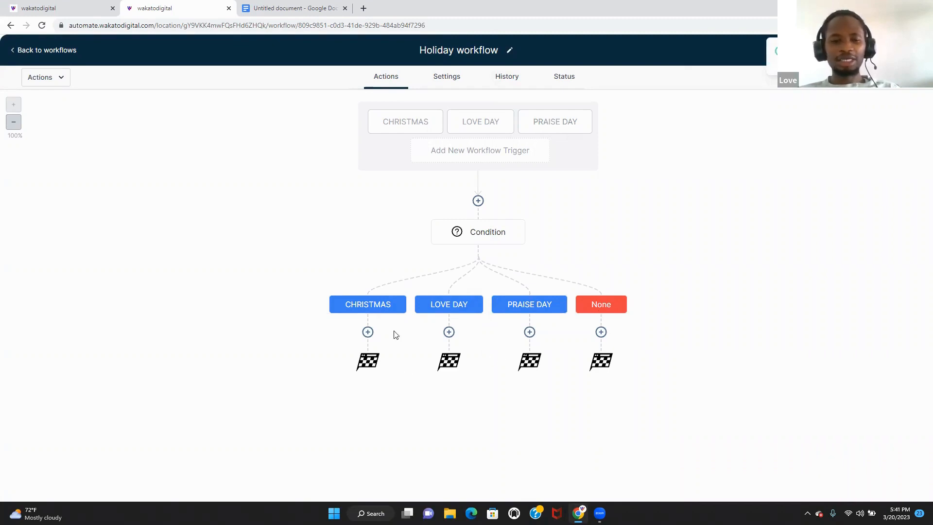
- Add a Send SMS action under the CHRISTMAS branch
click(368, 332)
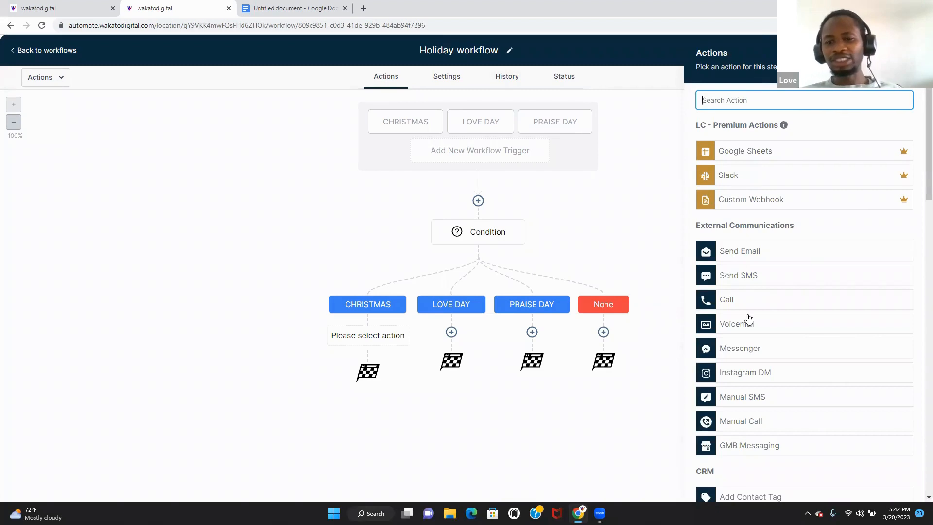
click(777, 282)
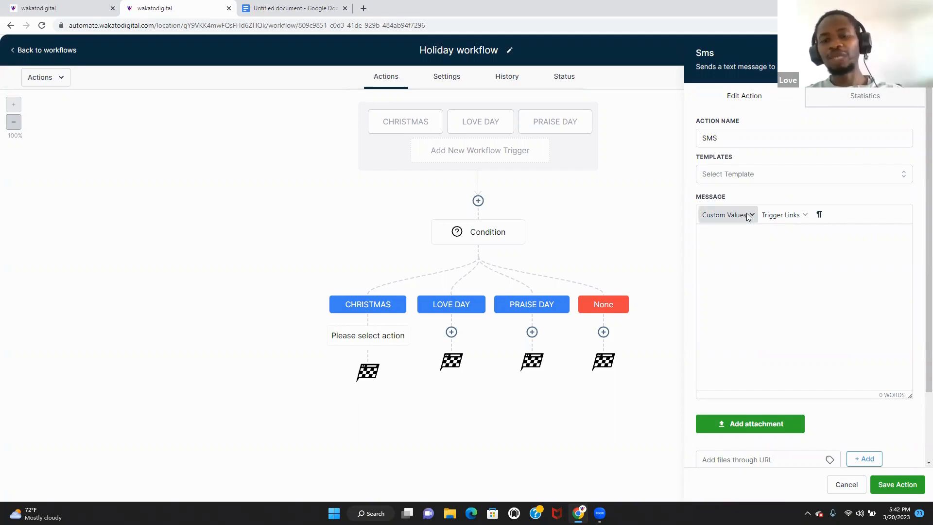
- Write the SMS greeting 'Hey {{contact.first_name}}' using the Contact First Name custom value
click(748, 216)
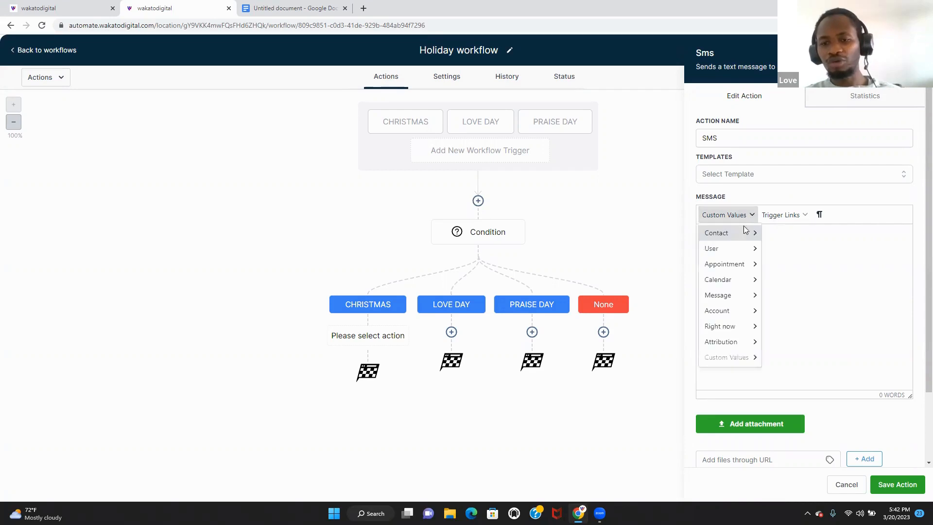
mouse_move(729, 248)
click(850, 250)
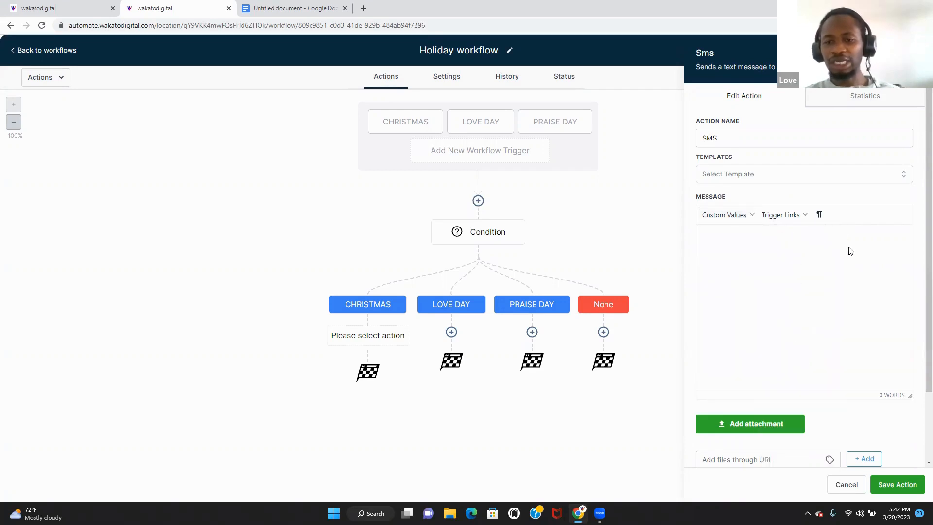
text(HEY)
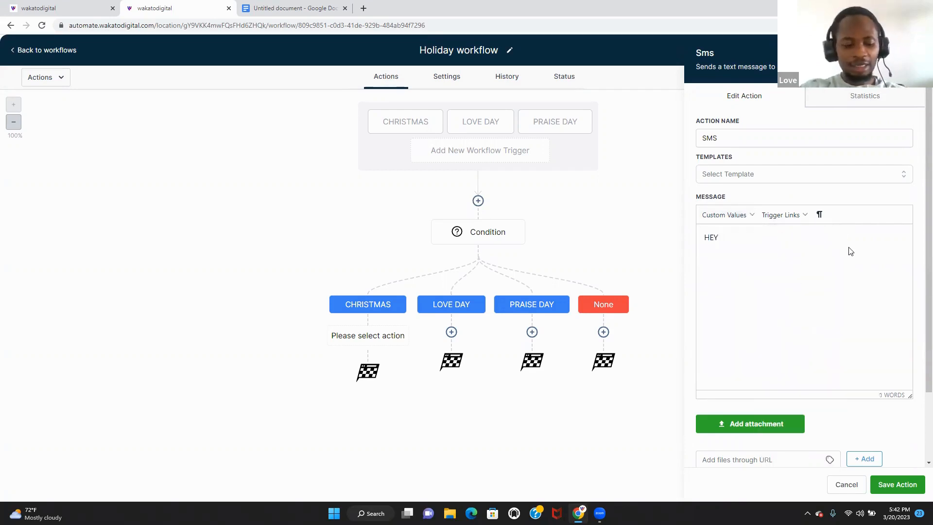
click(743, 220)
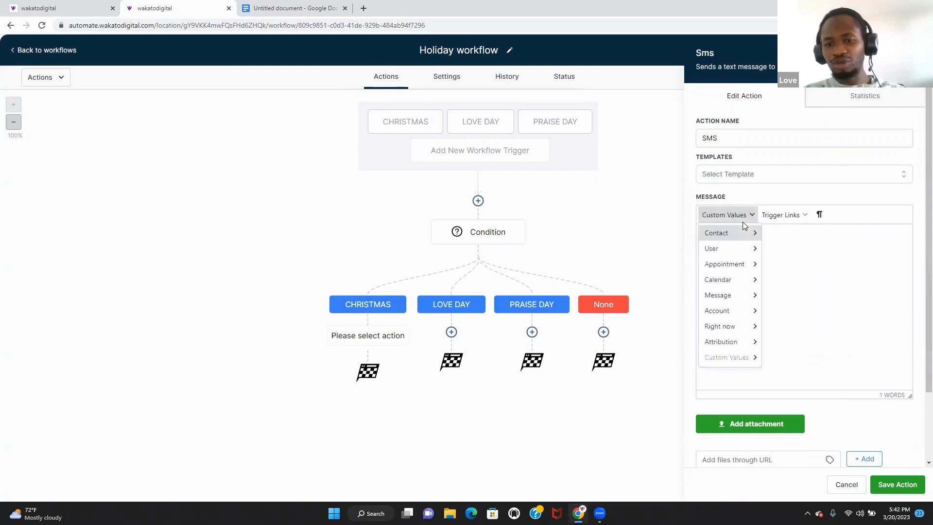
mouse_move(743, 236)
click(787, 238)
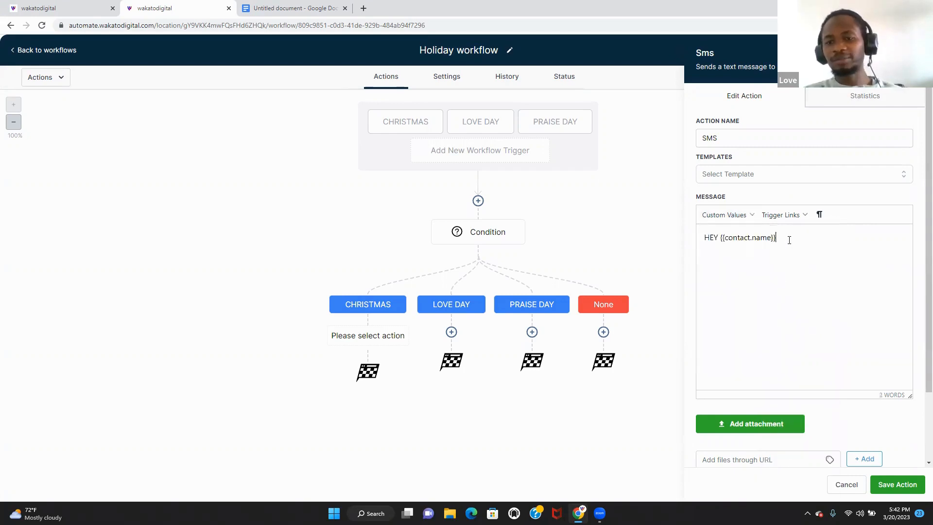
key(BackSpace)
key(BackSpace)
key(BackSpace)
key(BackSpace)
key(BackSpace)
key(BackSpace)
key(BackSpace)
key(BackSpace)
key(BackSpace)
key(BackSpace)
key(BackSpace)
key(BackSpace)
key(BackSpace)
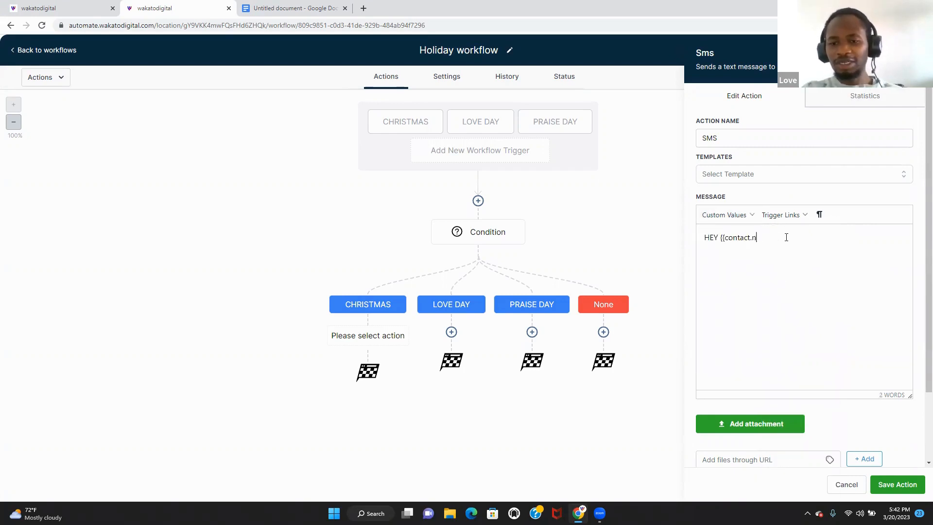
key(BackSpace)
key(BackSpace)
key(BackSpace)
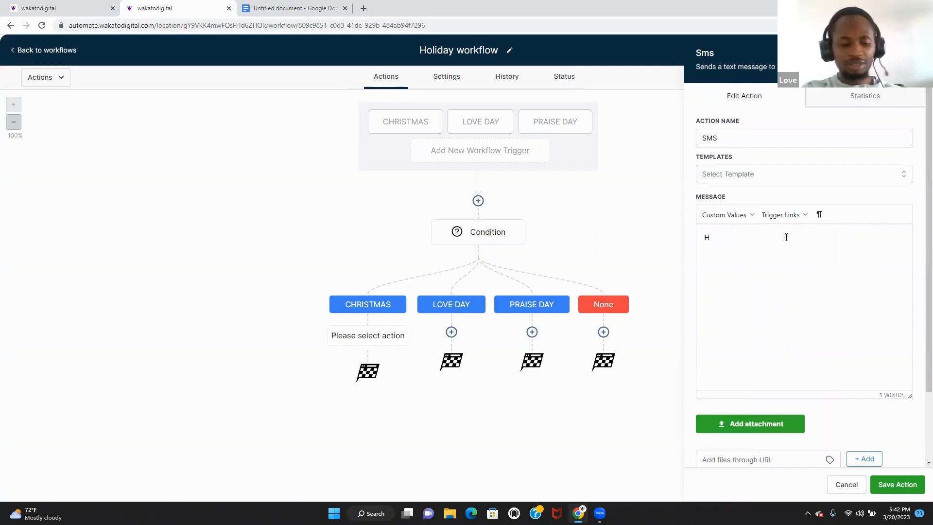
text(ey)
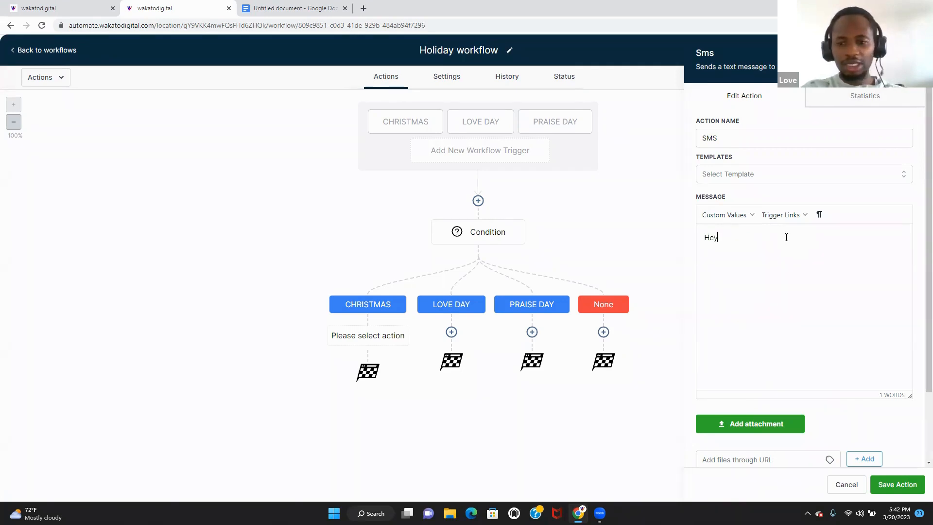
click(738, 216)
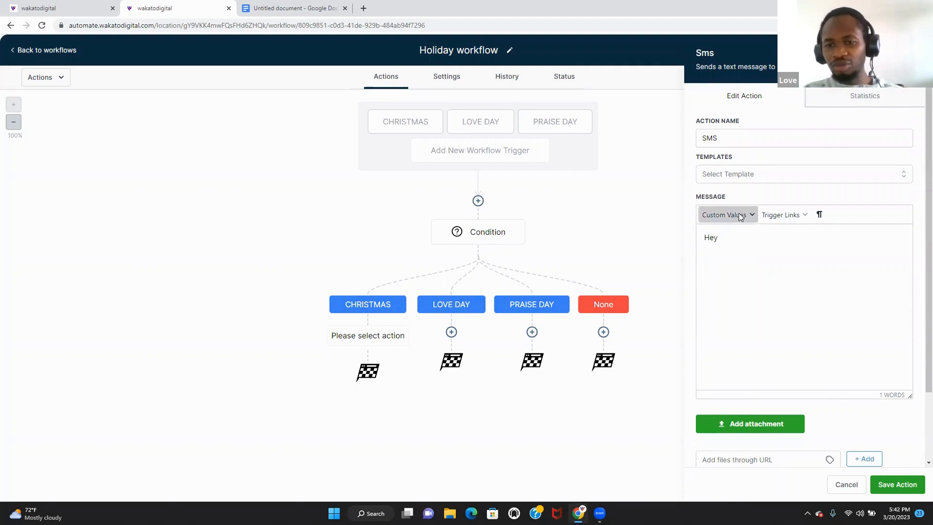
mouse_move(739, 234)
click(796, 251)
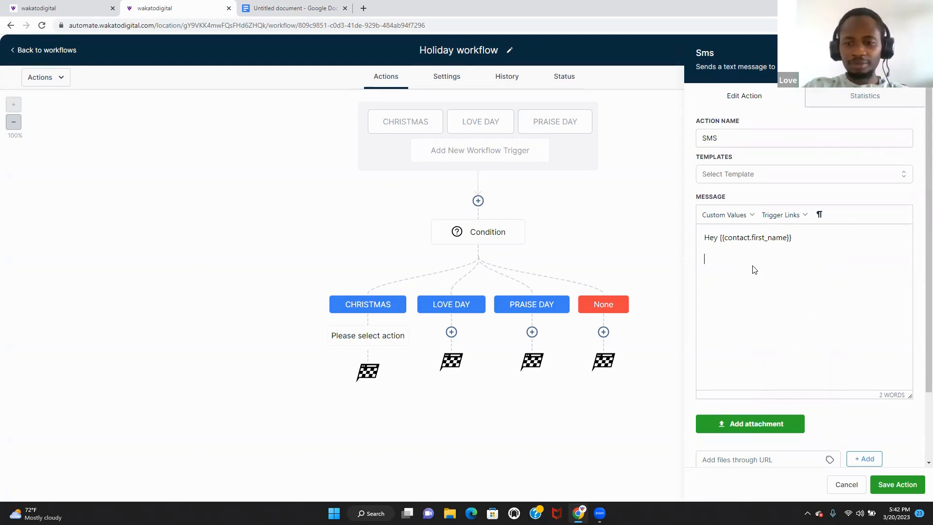
- Add the lines 'we are giving a 10% off for this christmas.', 'we have 10 coupons available.' and a claim-it-before-too-late question to the Christmas SMS
text(4)
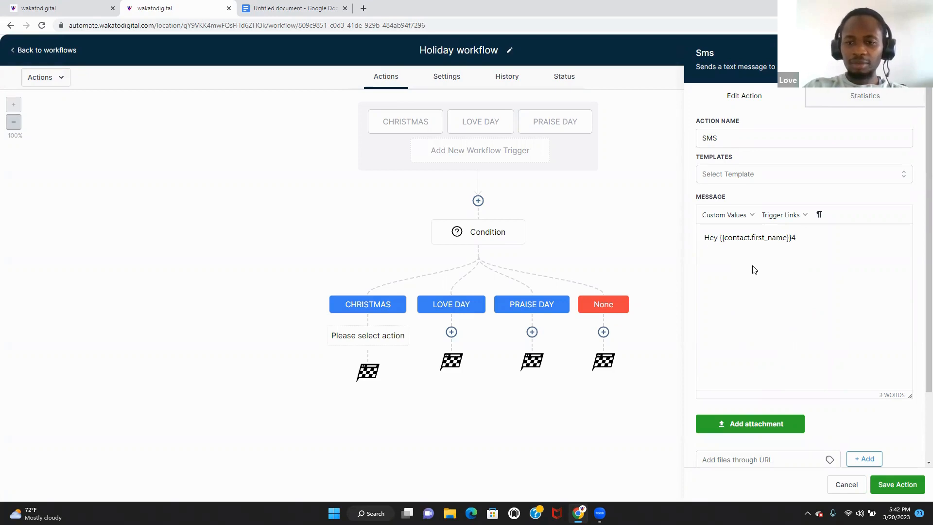
key(BackSpace)
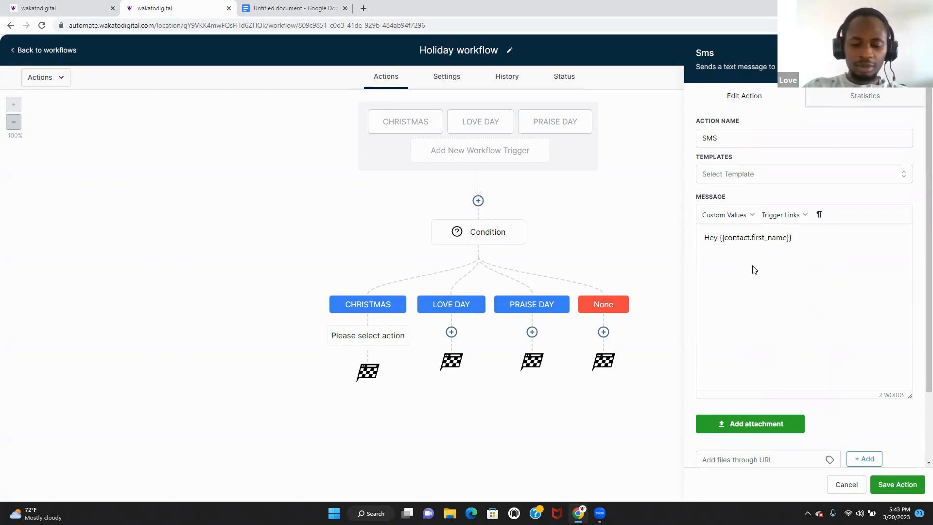
key(Return)
text(we are gi)
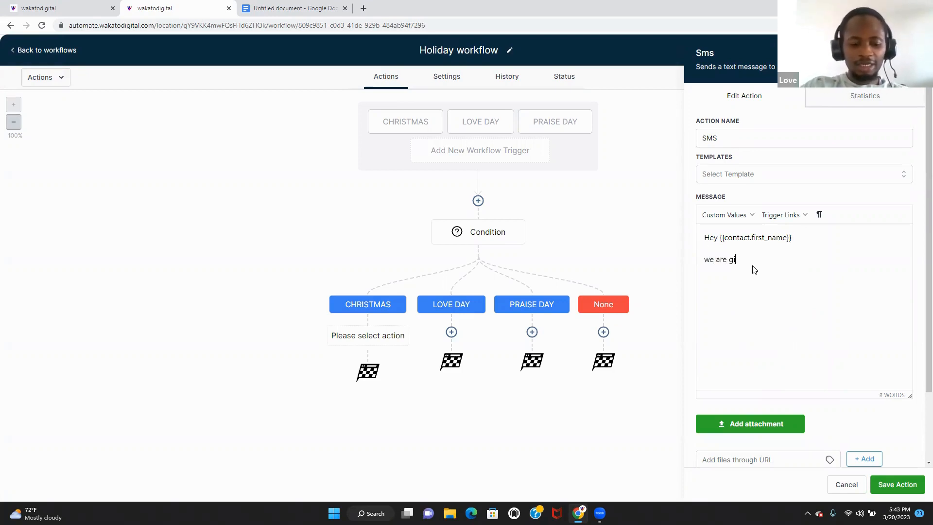
text(ving)
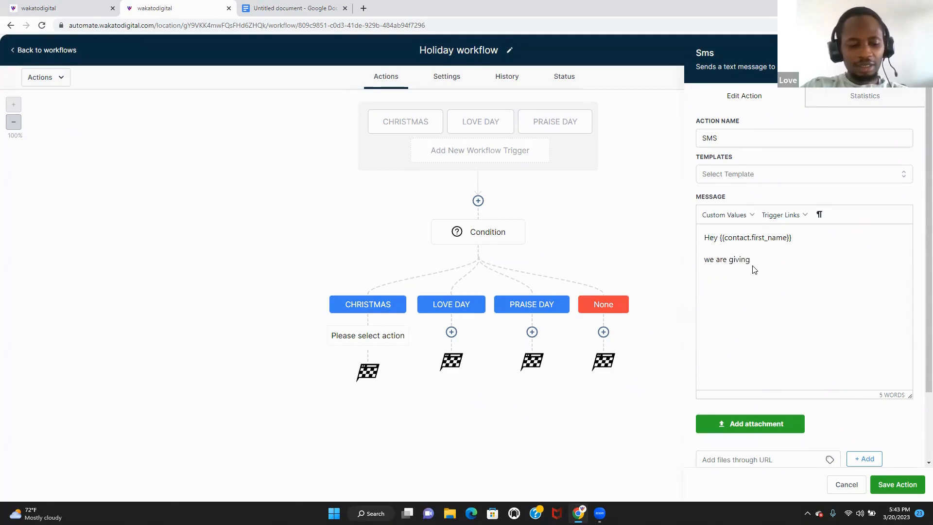
text( a 10)
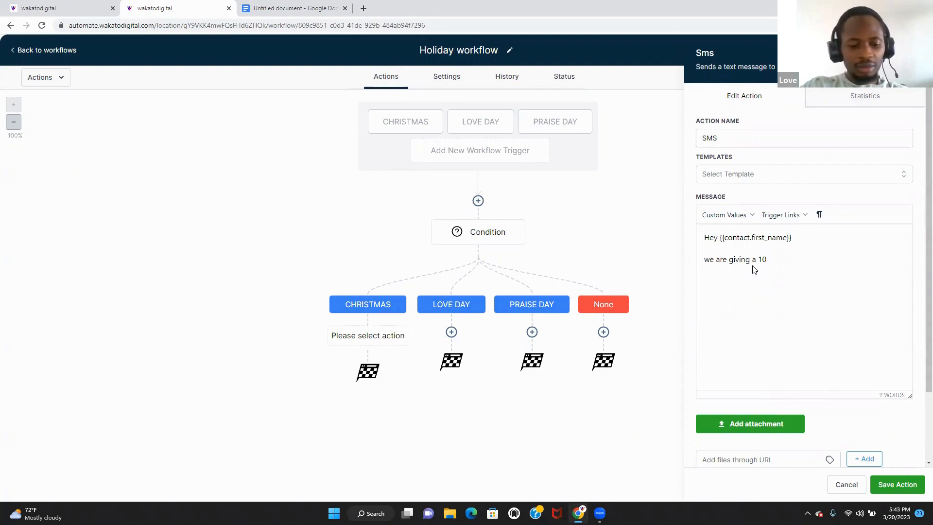
text(% off)
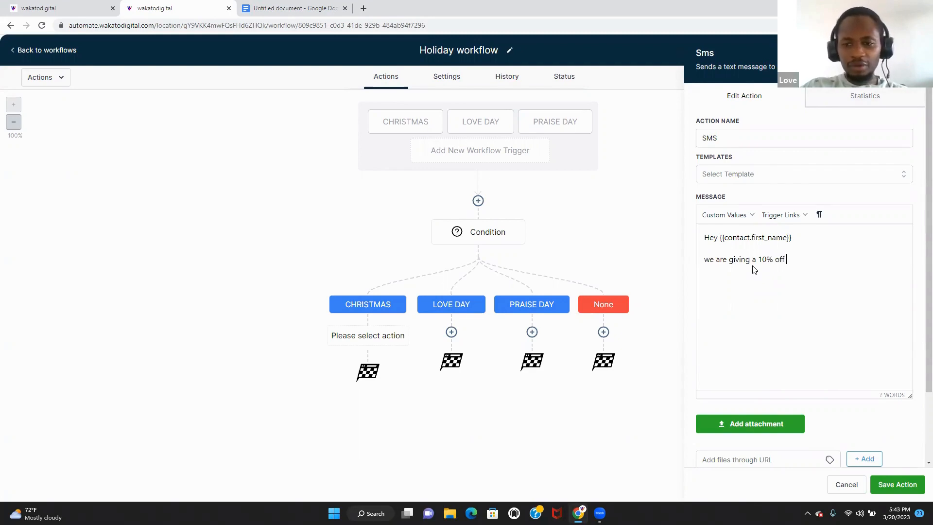
text( for this chr)
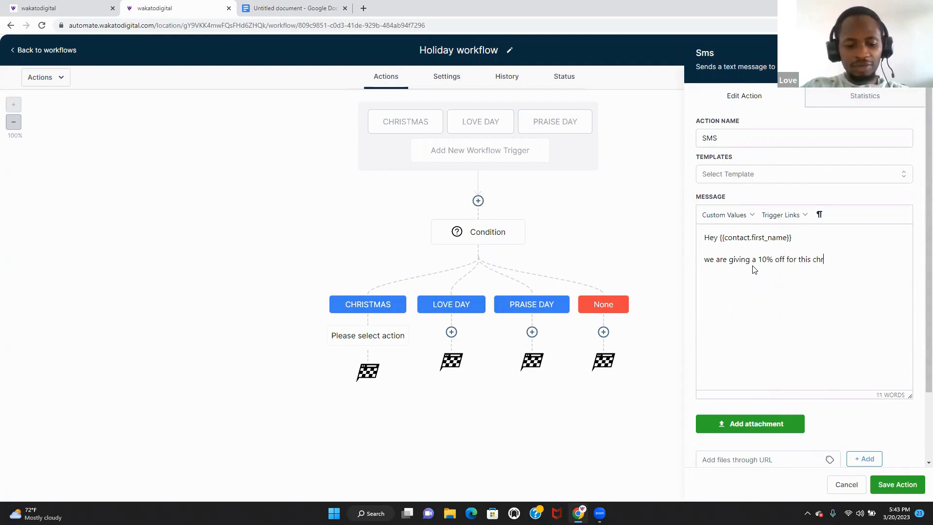
text(istmas.)
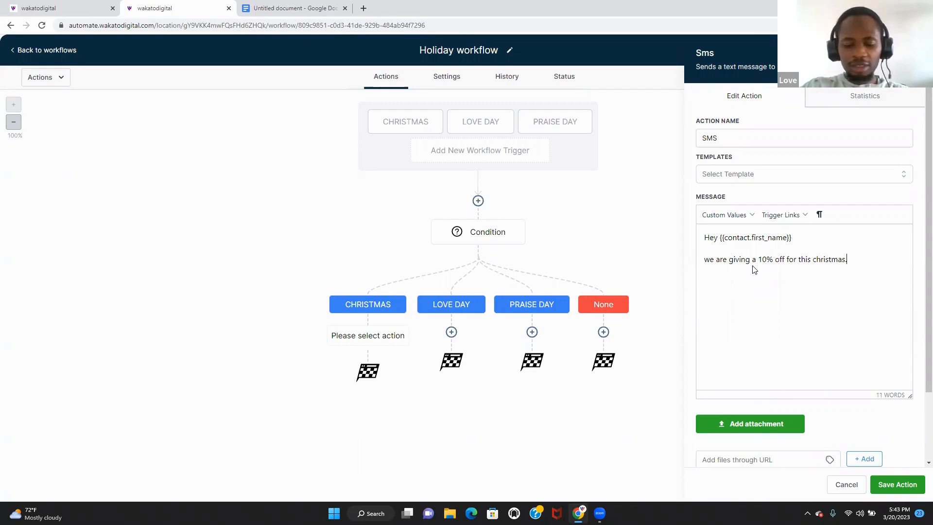
text( would)
key(BackSpace)
key(BackSpace)
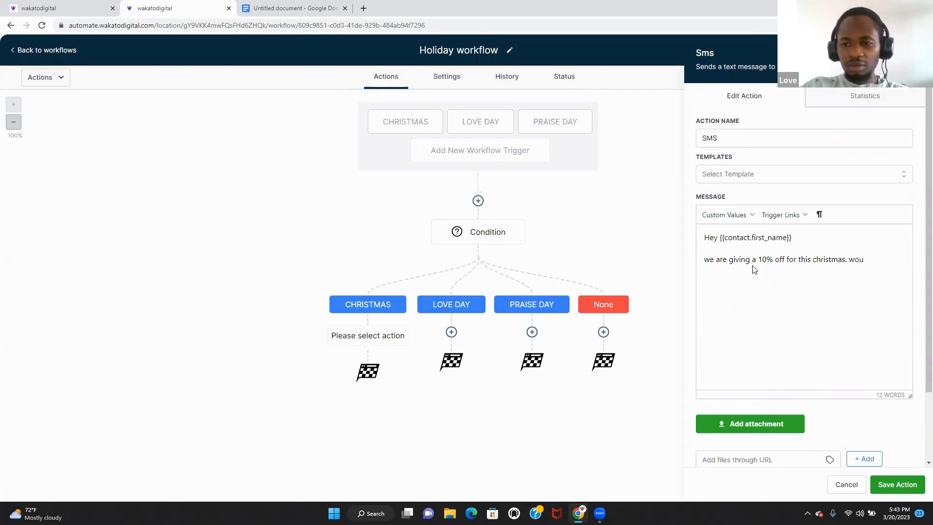
key(BackSpace)
key(BackSpace)
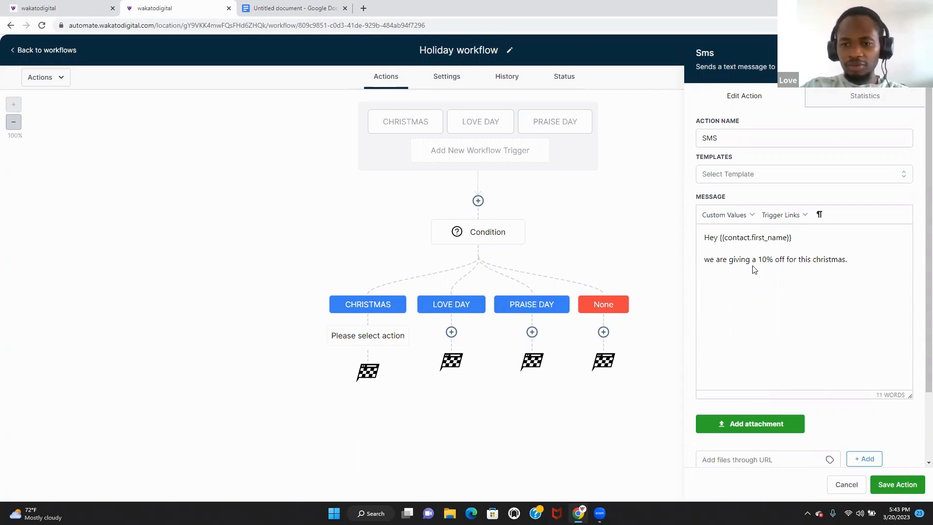
key(Return)
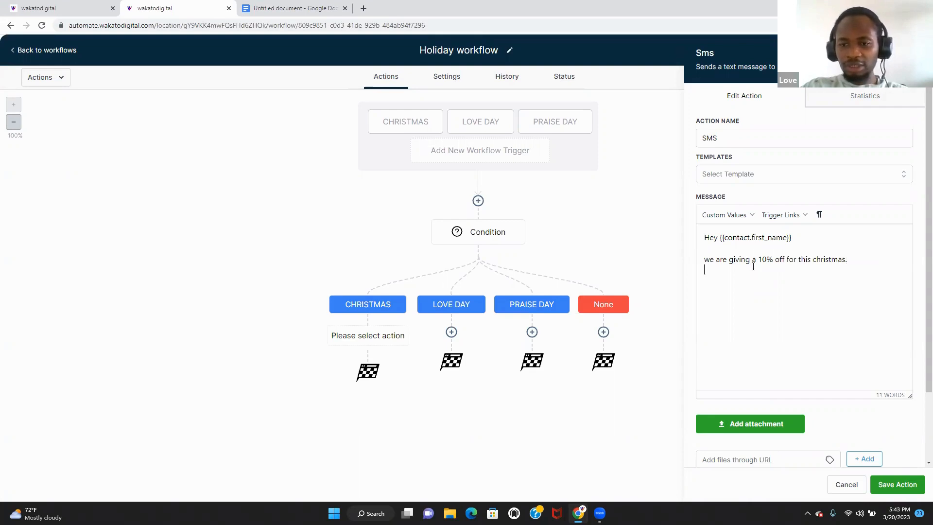
text(we have)
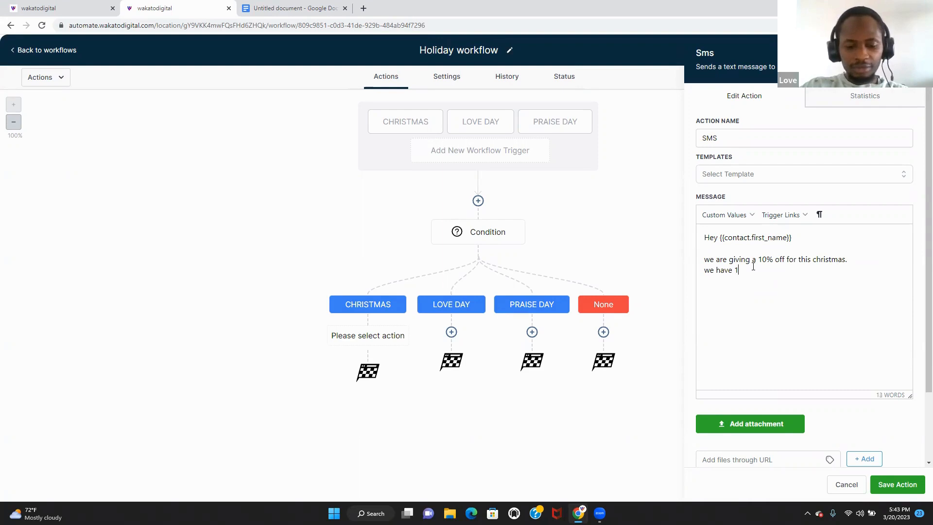
text( 10)
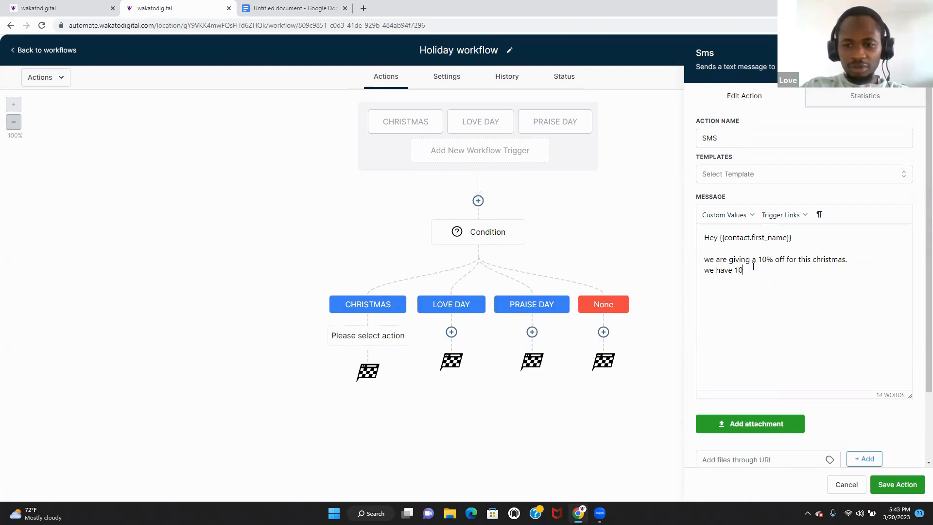
text( coupo)
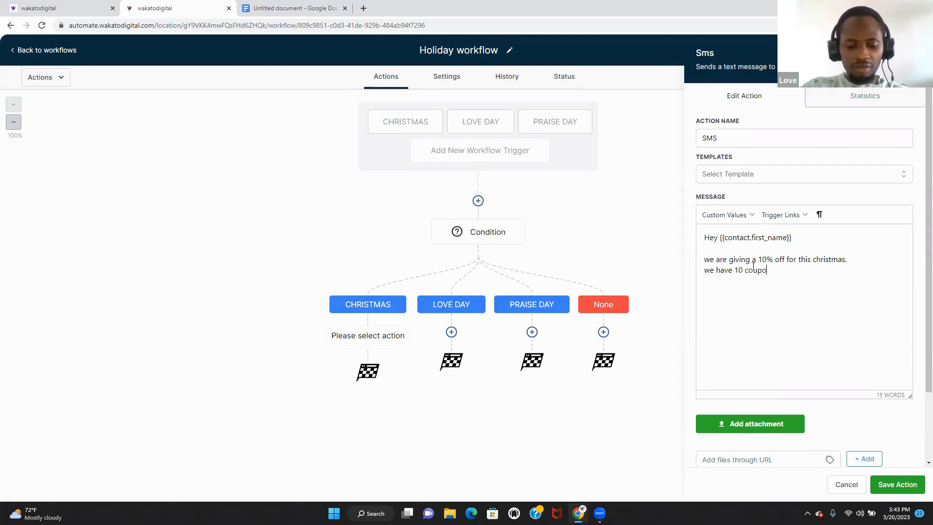
text(ns ava)
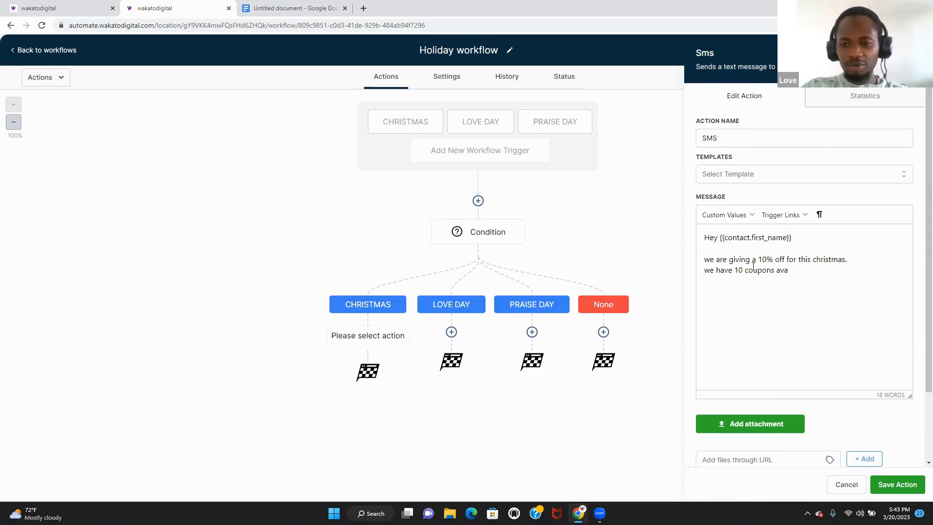
text(ila)
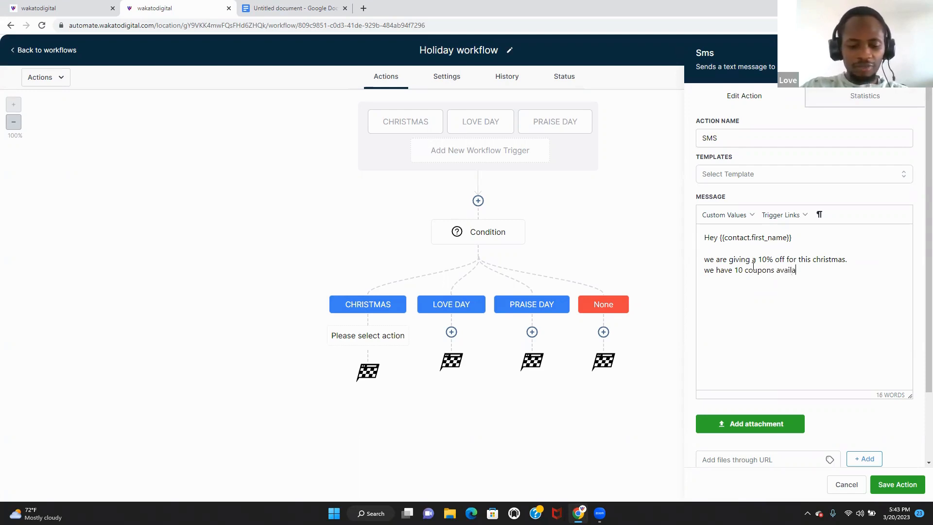
text(ble.....)
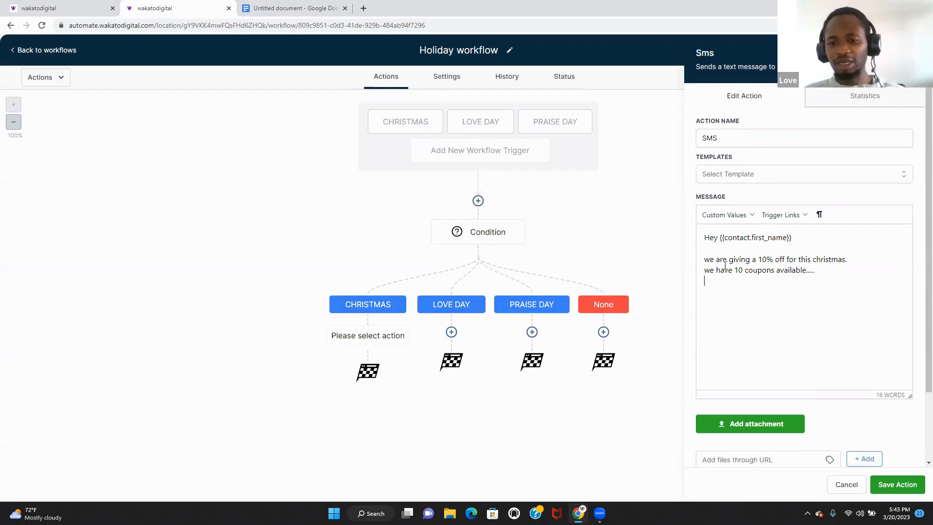
text(would)
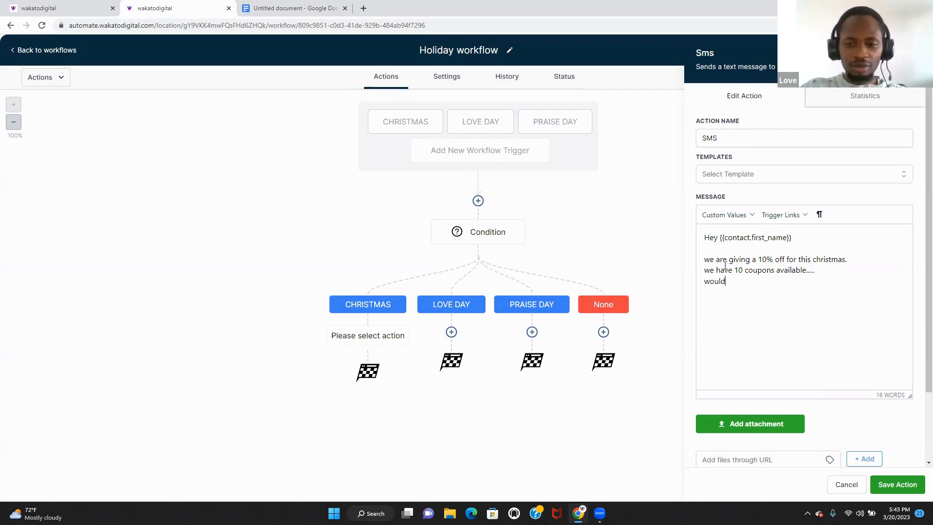
text( uyp)
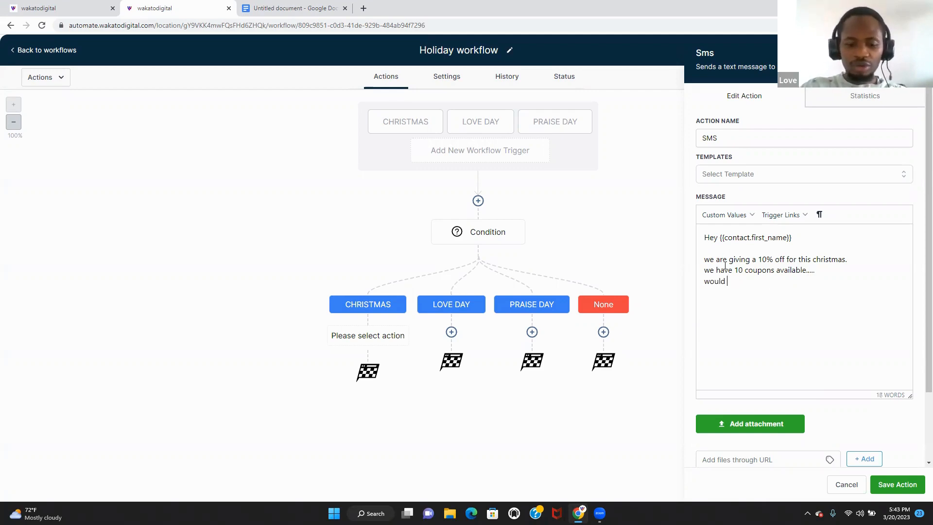
text(ou lik)
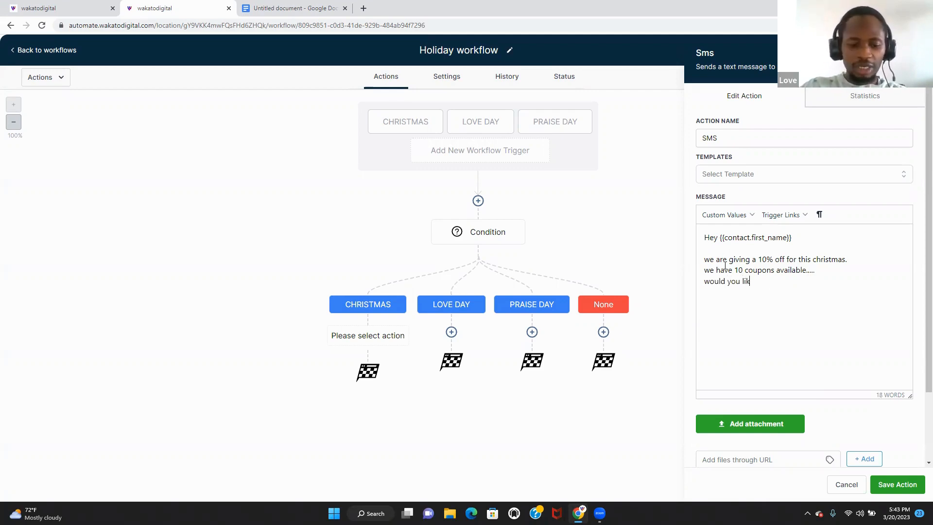
text(e to claim )
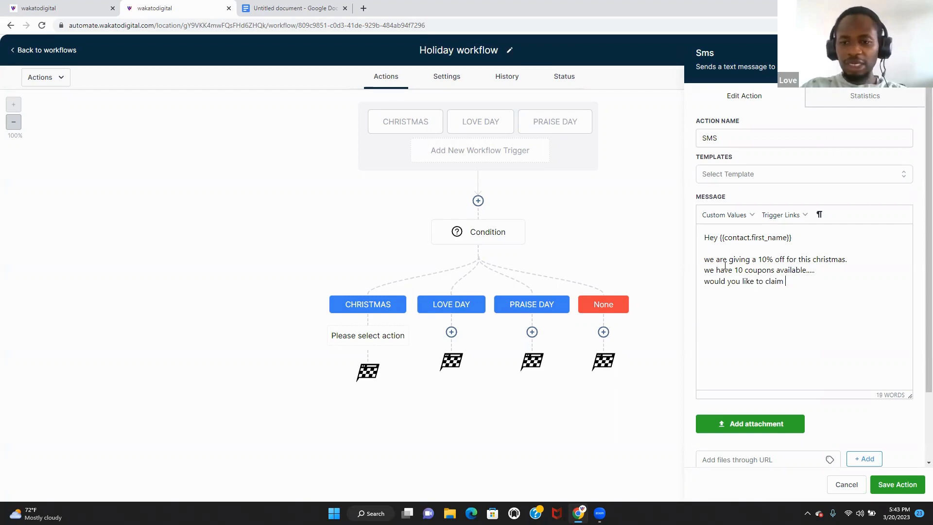
text(it before)
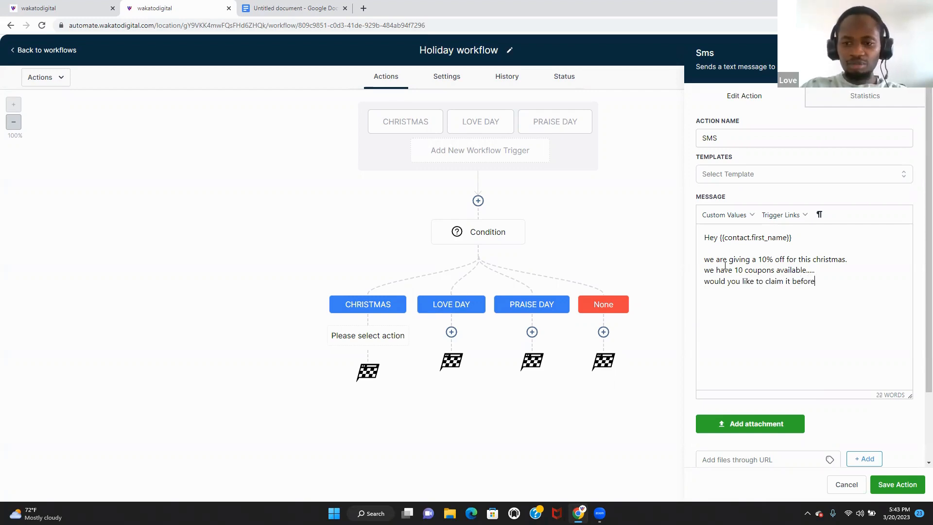
text( it is to late?)
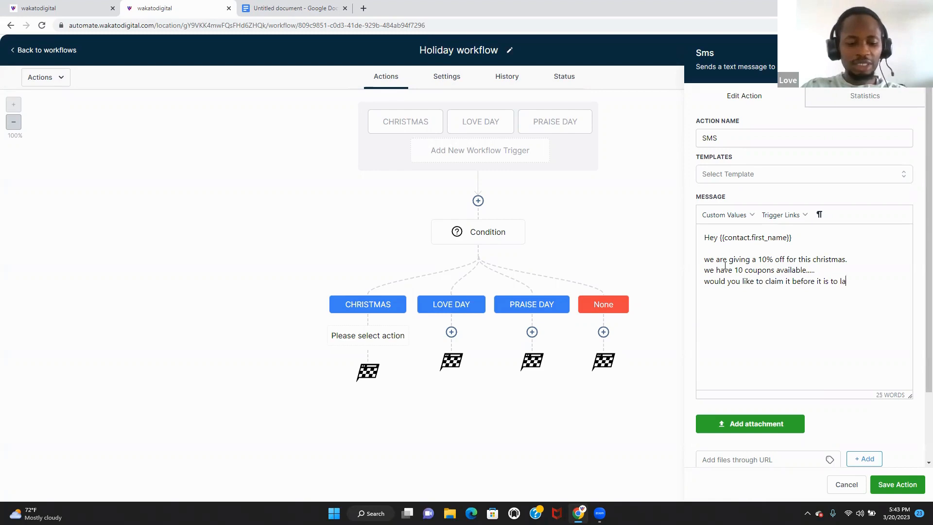
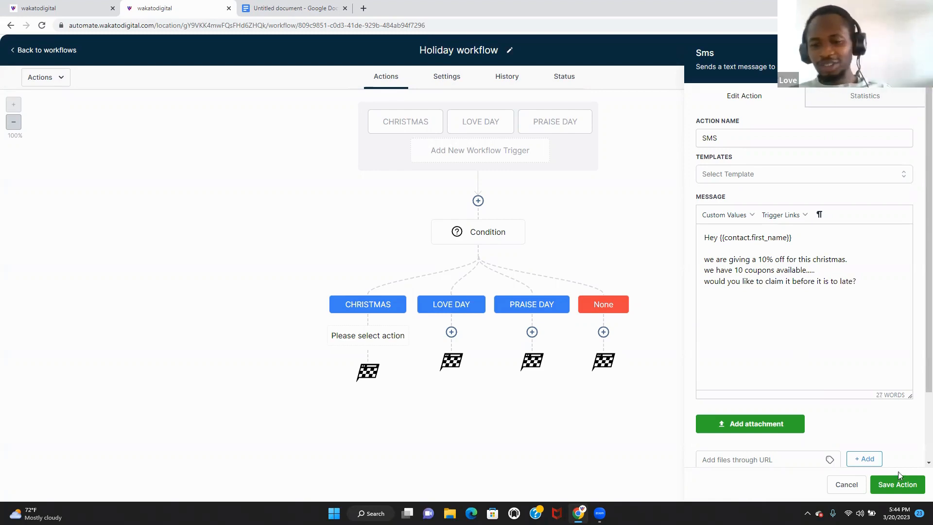
- Save the 10%-off Christmas coupon SMS as the first step under the CHRISTMAS branch
click(900, 484)
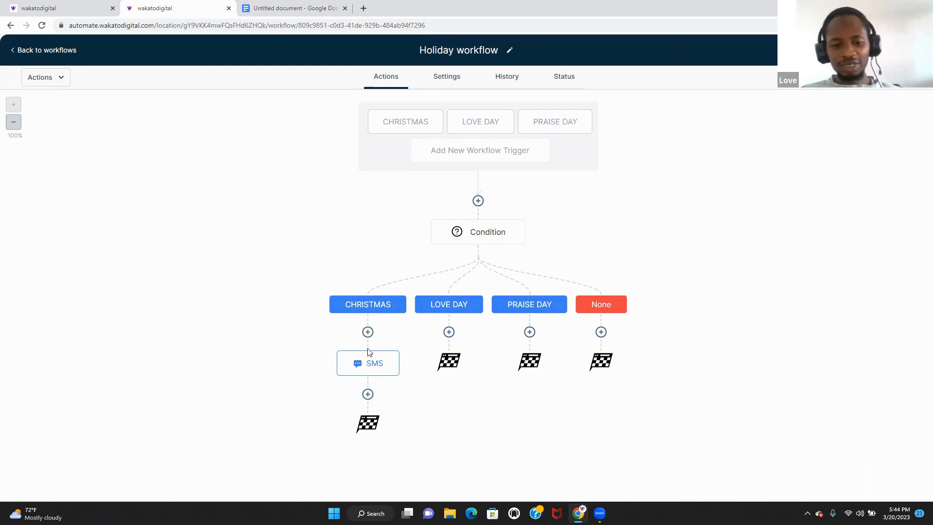
- Copy the Christmas SMS step into the LOVE DAY, PRAISE DAY and None branches
click(398, 351)
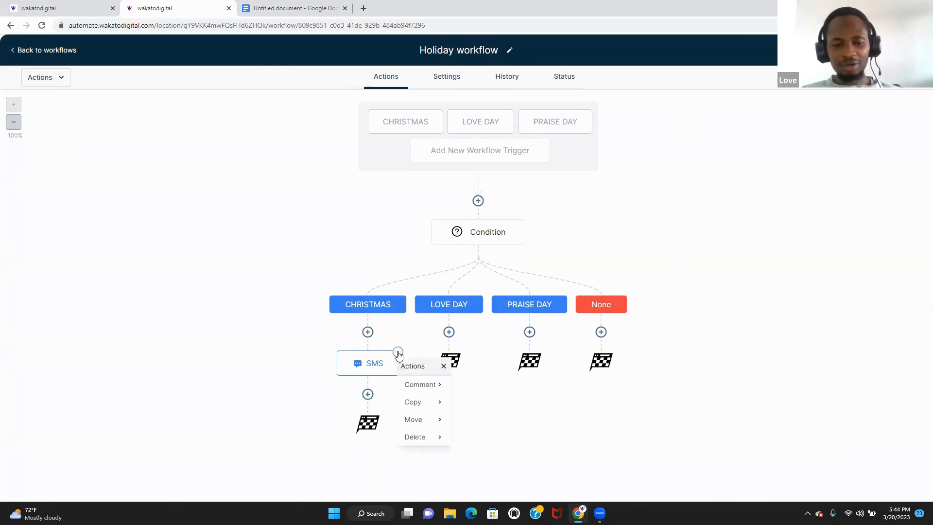
mouse_move(431, 401)
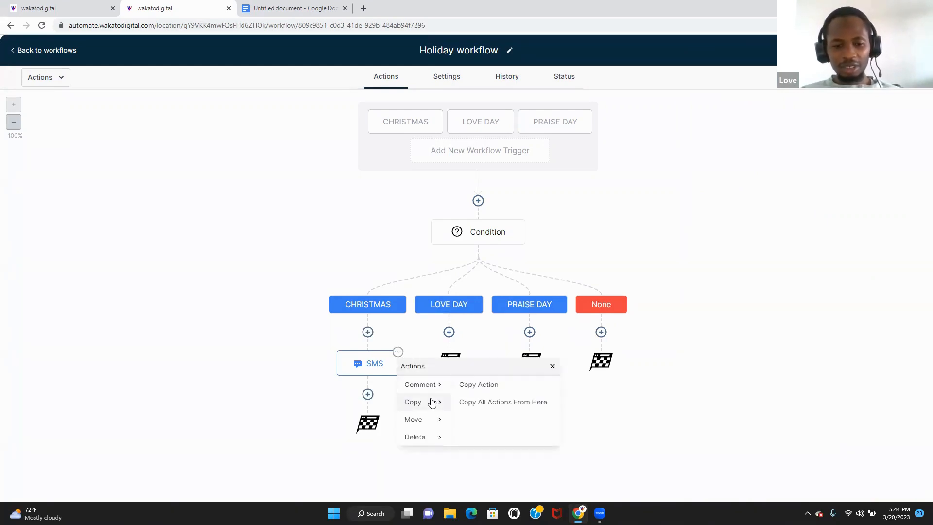
click(490, 388)
click(462, 347)
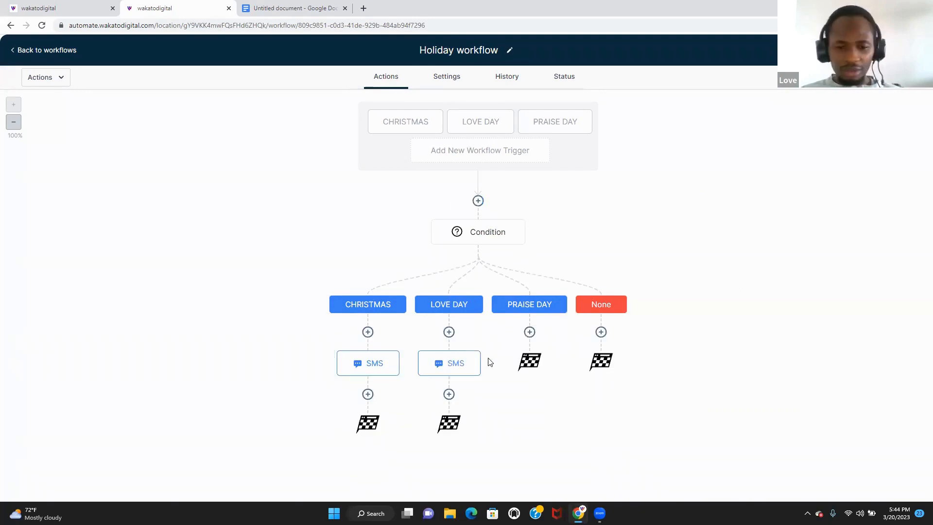
click(479, 353)
mouse_move(506, 402)
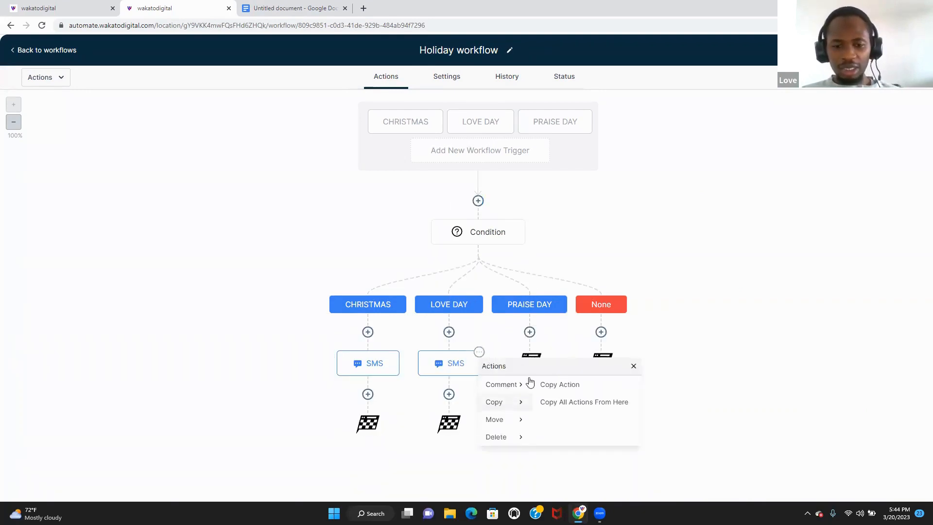
click(562, 384)
click(536, 348)
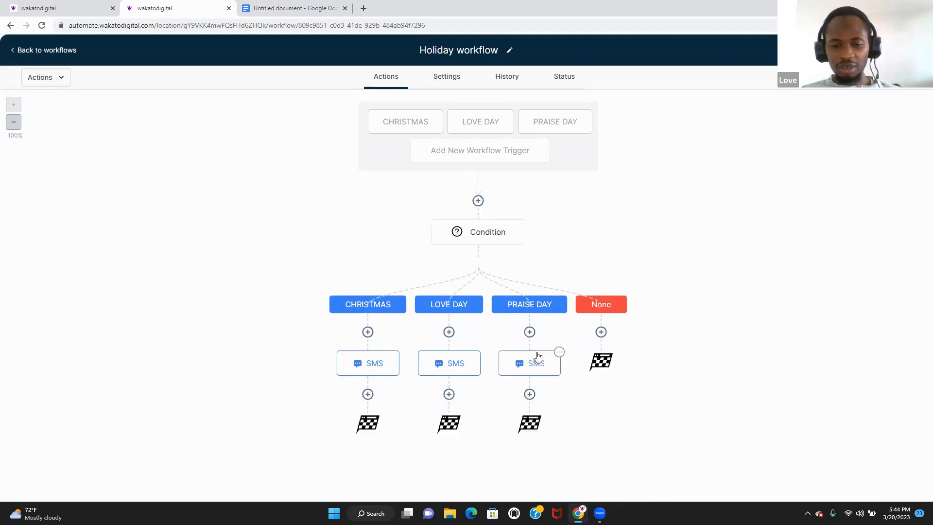
click(559, 352)
mouse_move(595, 401)
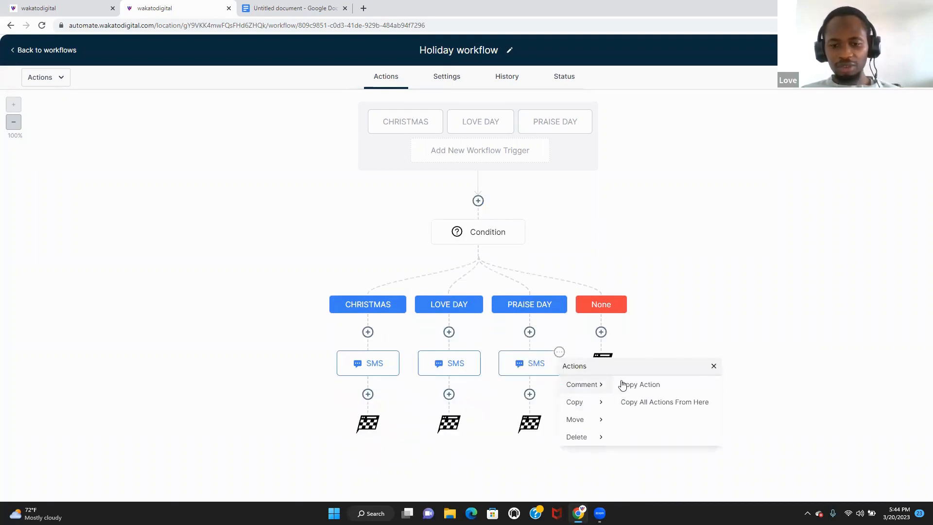
click(635, 388)
click(604, 350)
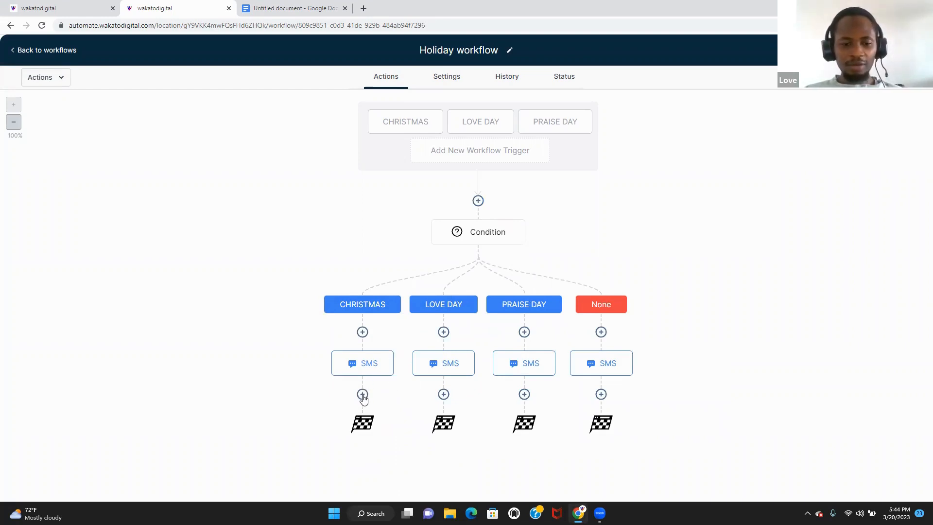
- Add a 2-minute Wait step after the CHRISTMAS branch's SMS
click(362, 395)
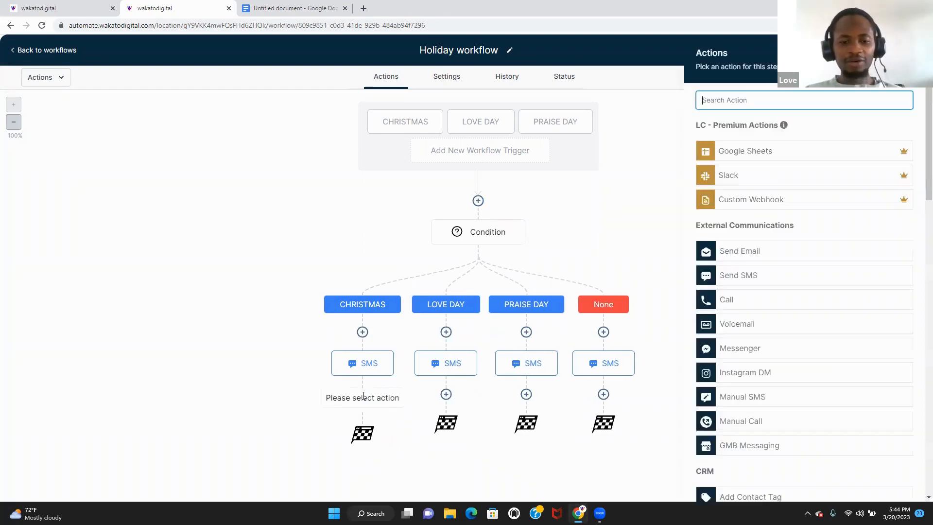
text(wa)
click(745, 147)
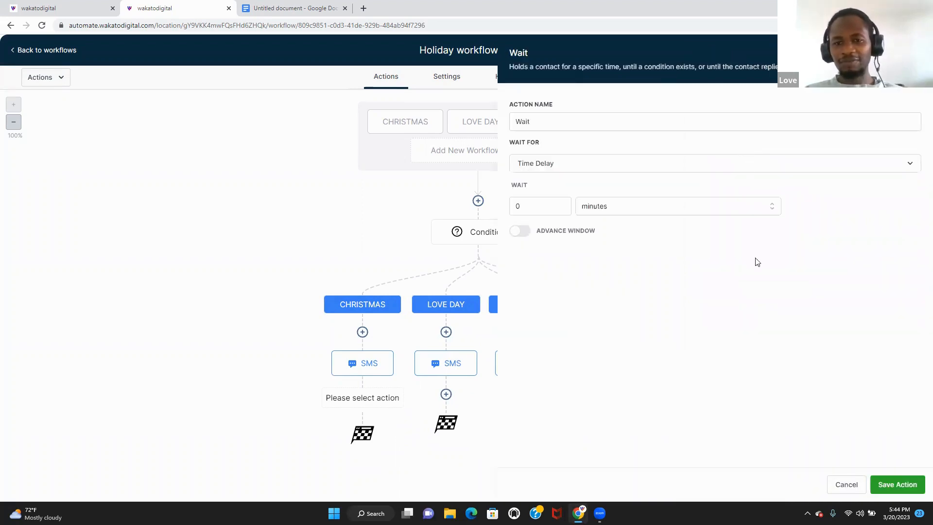
click(552, 209)
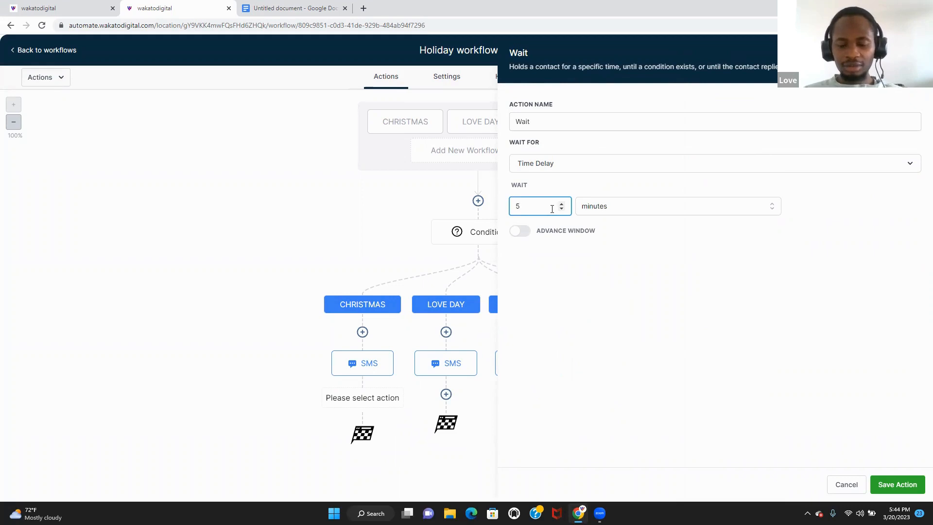
key(BackSpace)
text(2)
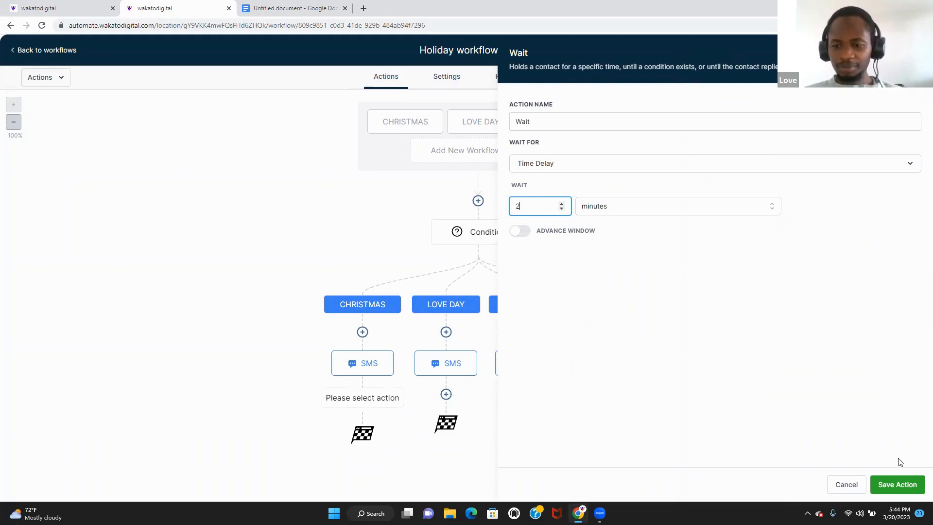
click(897, 484)
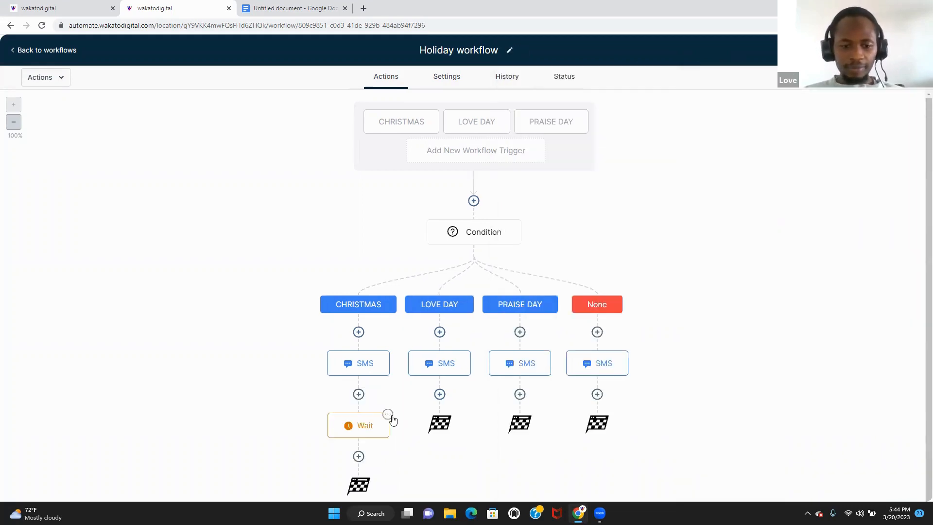
- Copy the 2-minute Wait under the SMS in the LOVE DAY, PRAISE DAY and None branches
click(388, 415)
mouse_move(425, 465)
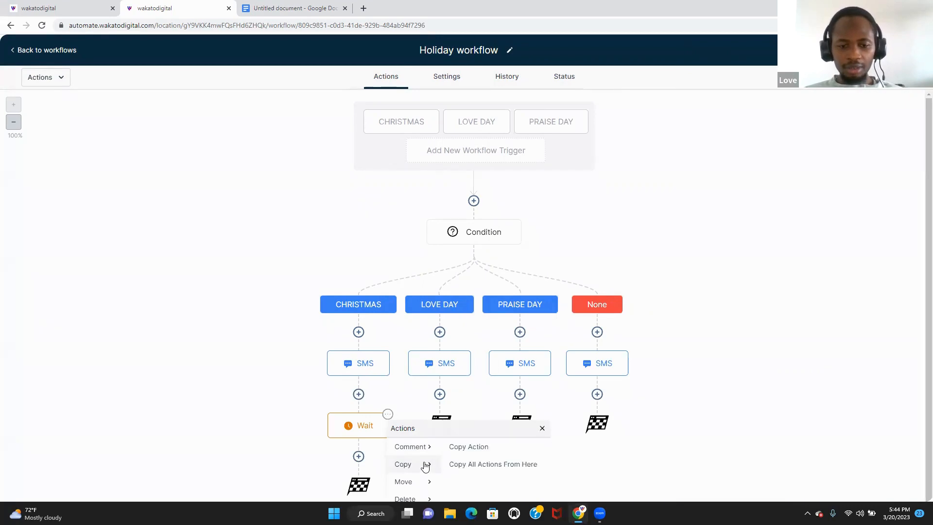
click(470, 446)
click(443, 421)
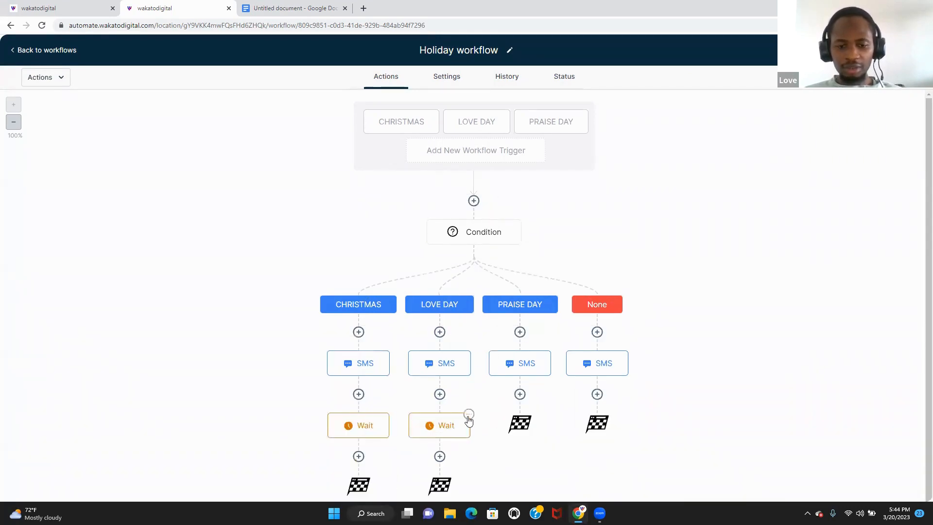
click(469, 415)
mouse_move(517, 455)
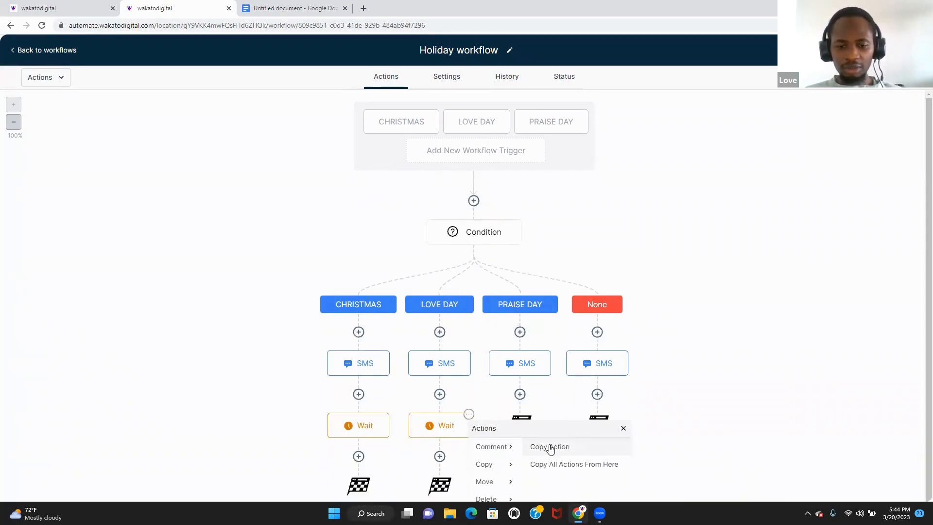
click(549, 446)
click(521, 421)
click(549, 414)
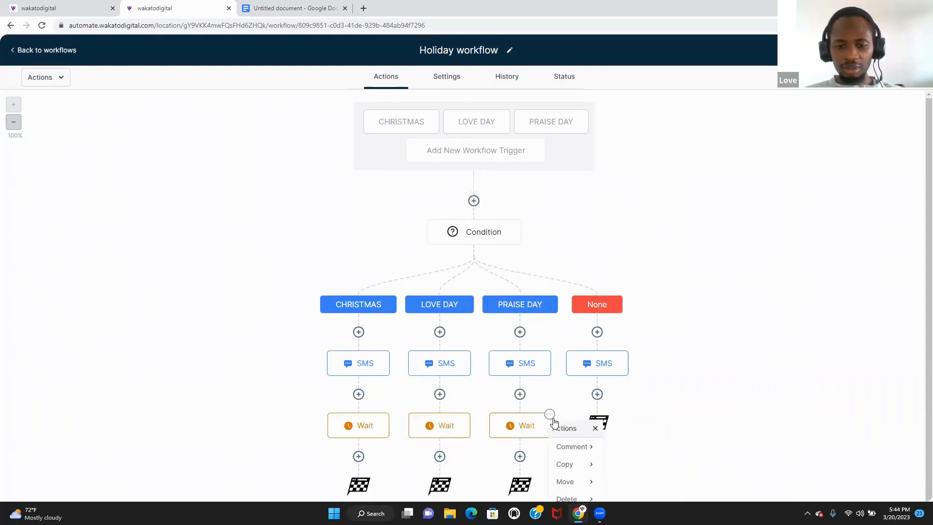
mouse_move(572, 463)
click(623, 448)
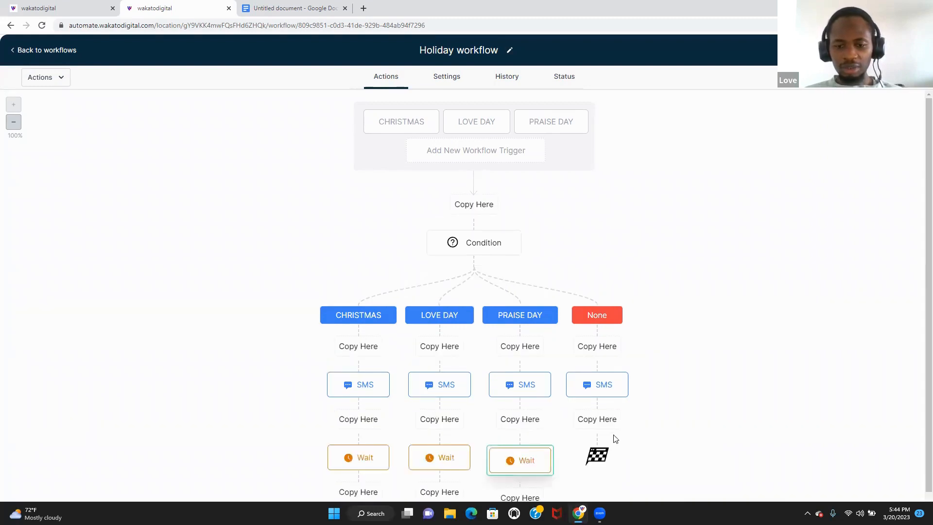
click(599, 424)
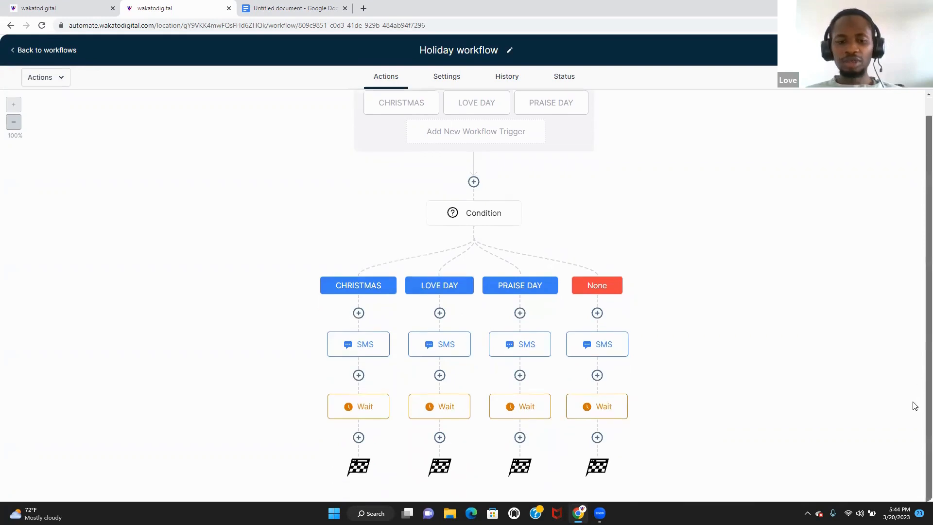
- Start an If / Else step after the CHRISTMAS Wait, then abandon it unsaved
click(387, 396)
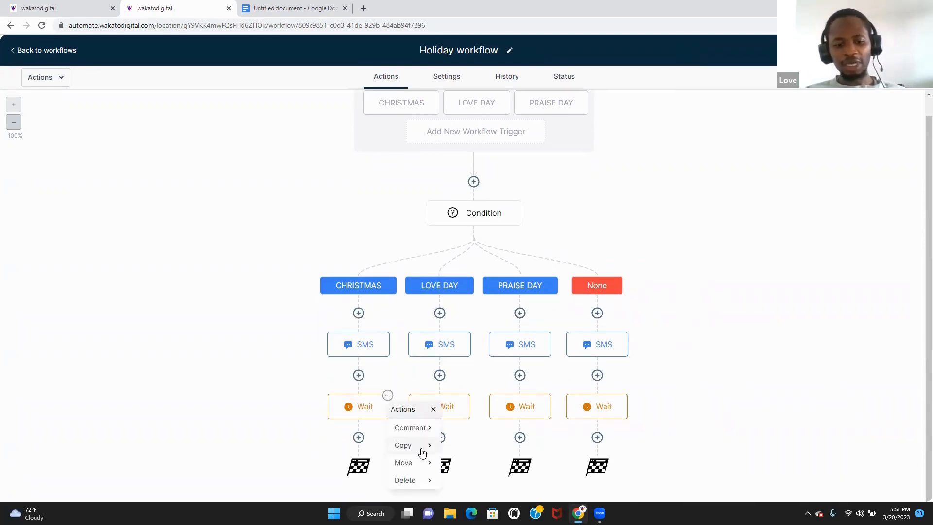
click(432, 409)
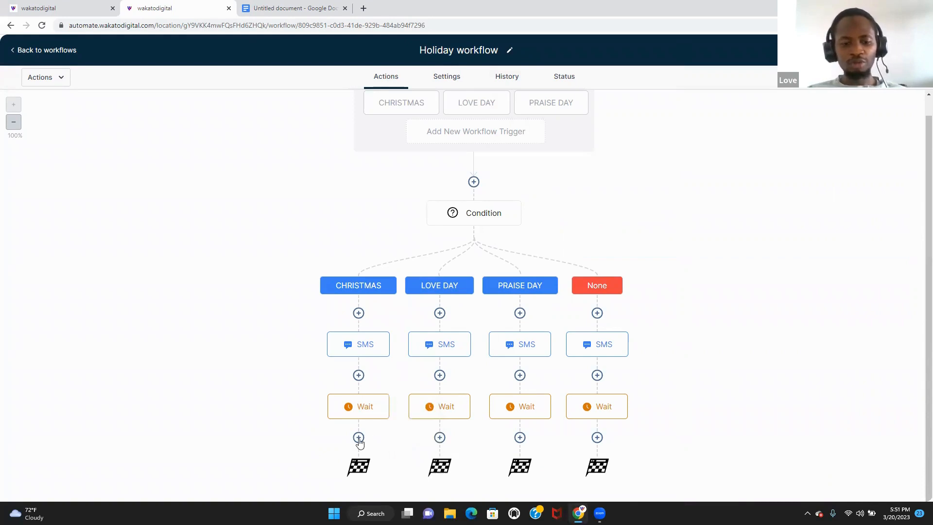
click(358, 437)
text(if)
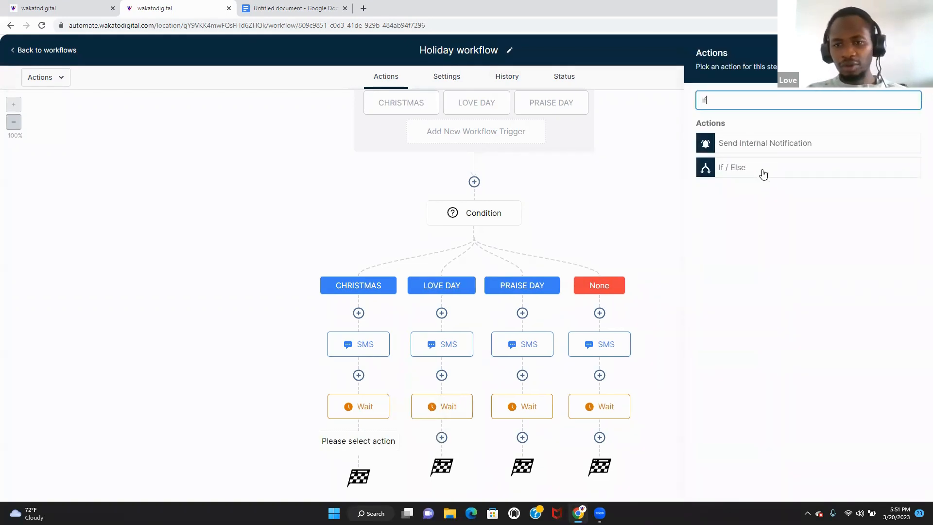
click(763, 174)
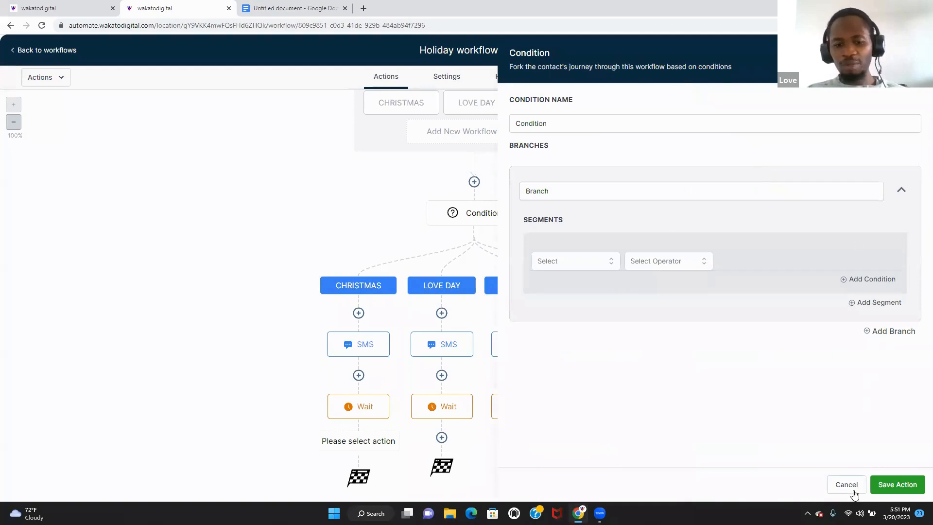
click(853, 490)
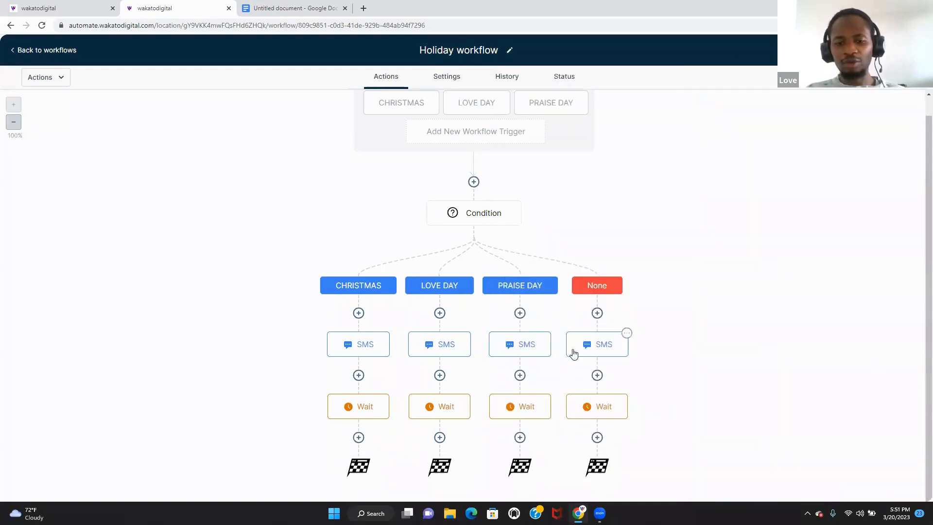
- Delete the Wait steps from the None and PRAISE DAY branches
click(625, 395)
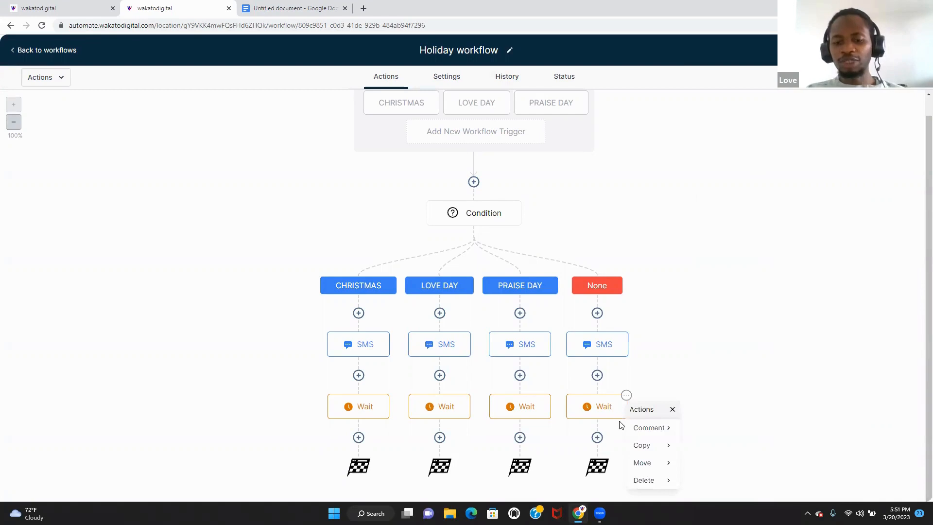
click(649, 478)
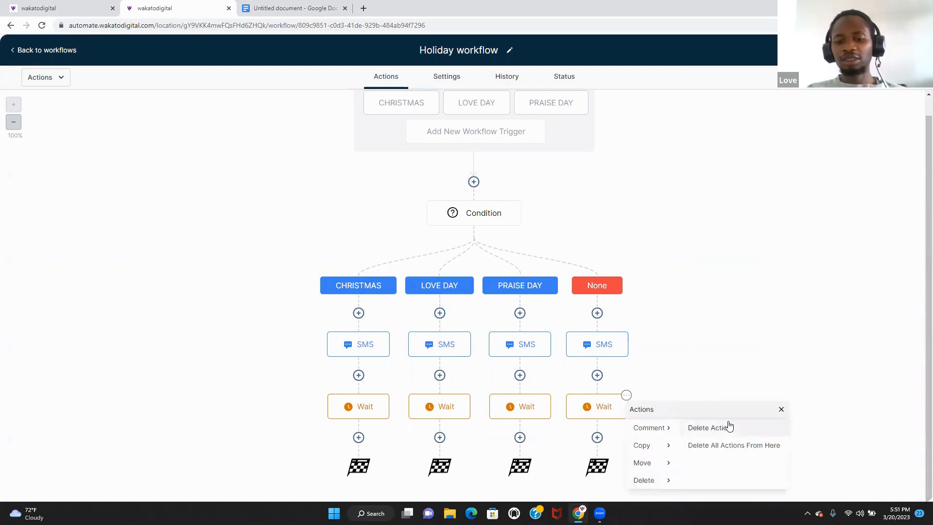
click(729, 445)
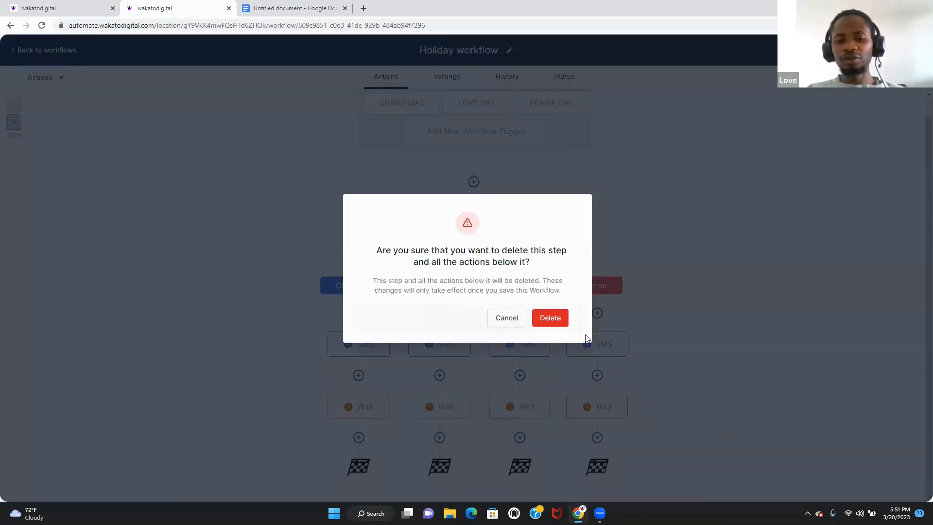
click(559, 320)
click(549, 395)
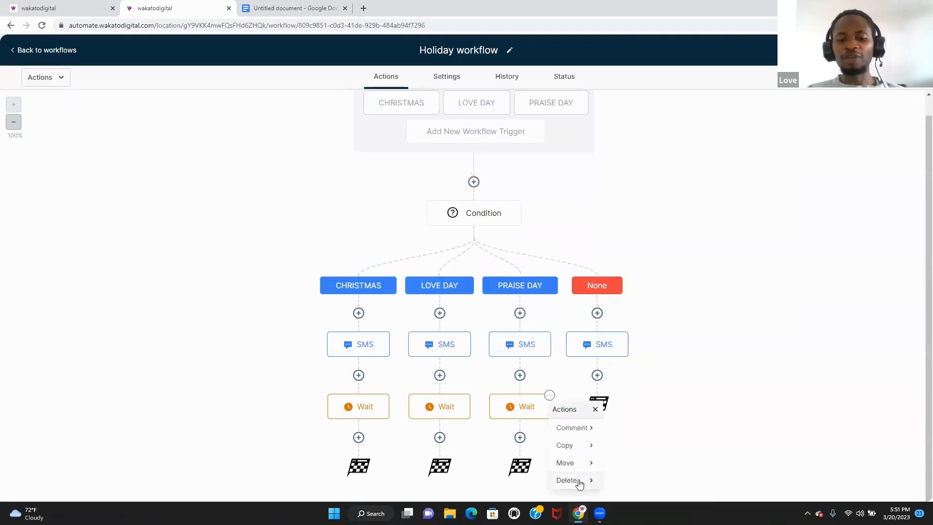
click(576, 480)
click(658, 444)
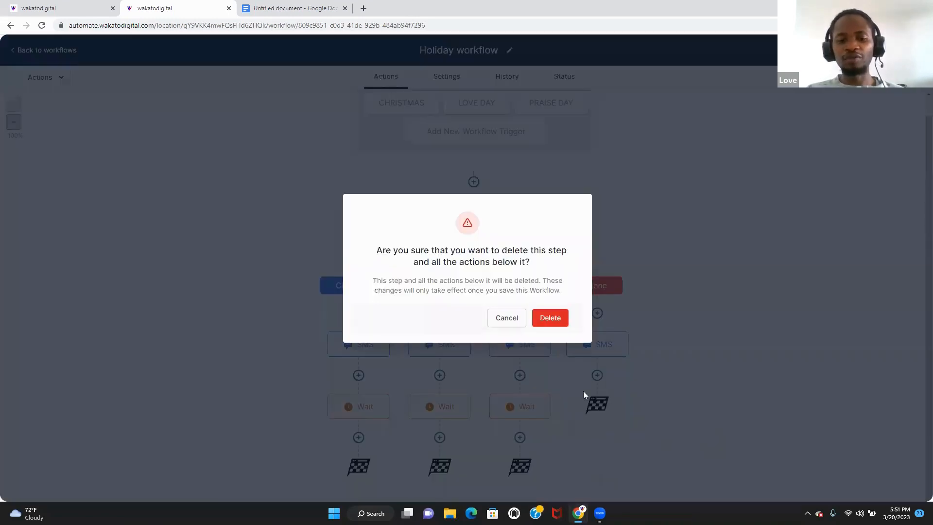
click(550, 317)
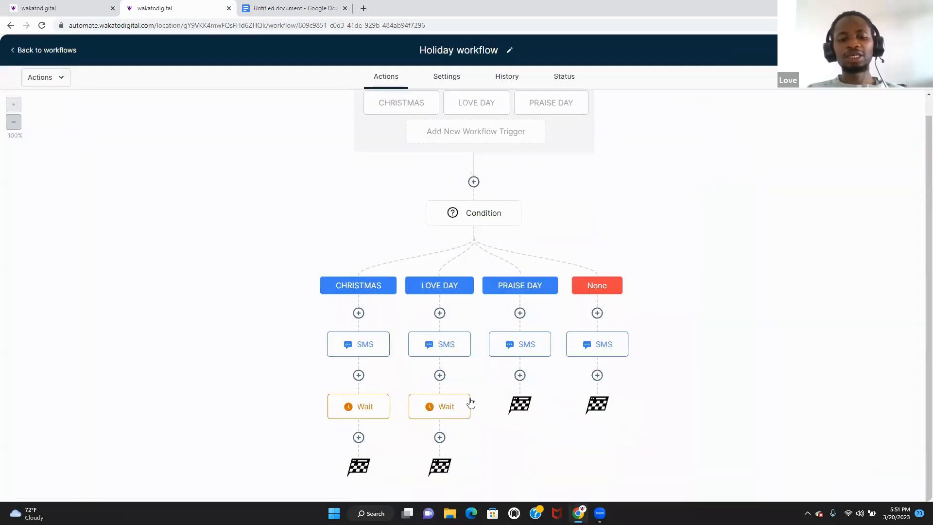
- Delete the Wait steps from the LOVE DAY and CHRISTMAS branches
click(468, 395)
click(488, 480)
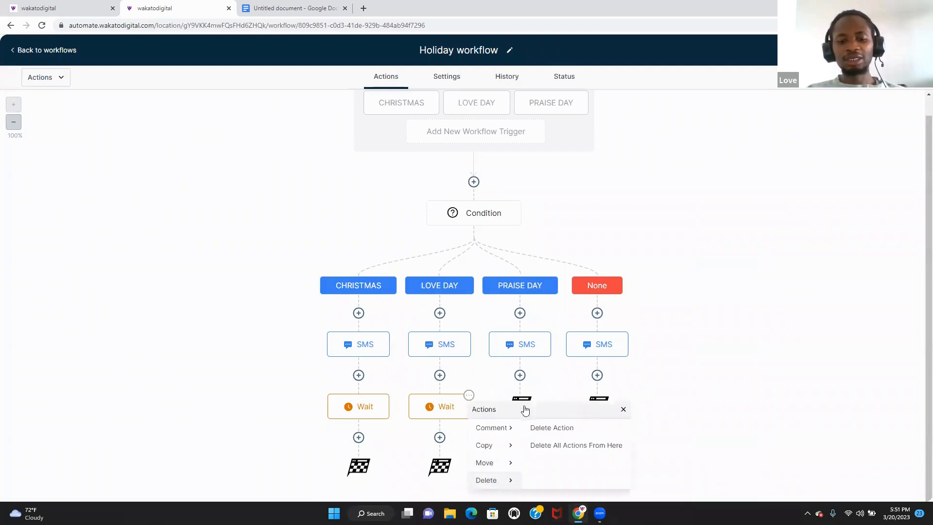
click(563, 445)
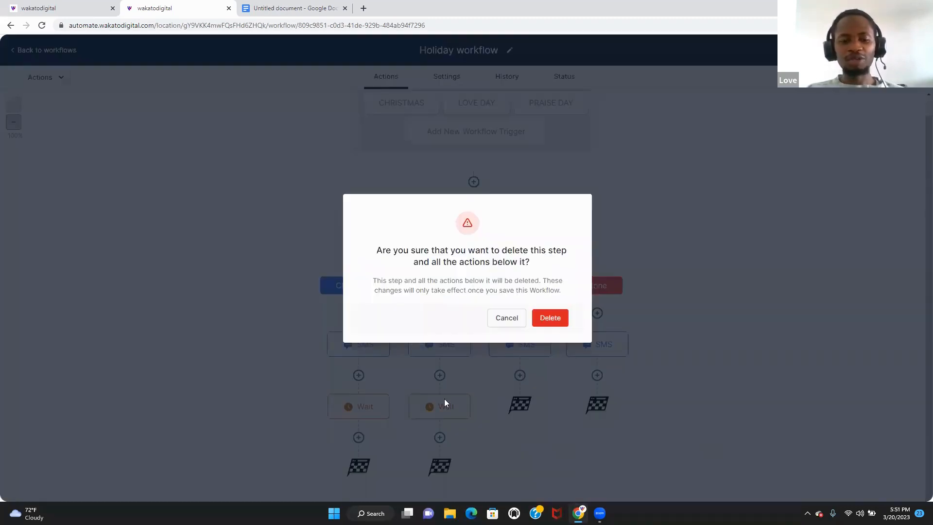
click(549, 317)
click(387, 394)
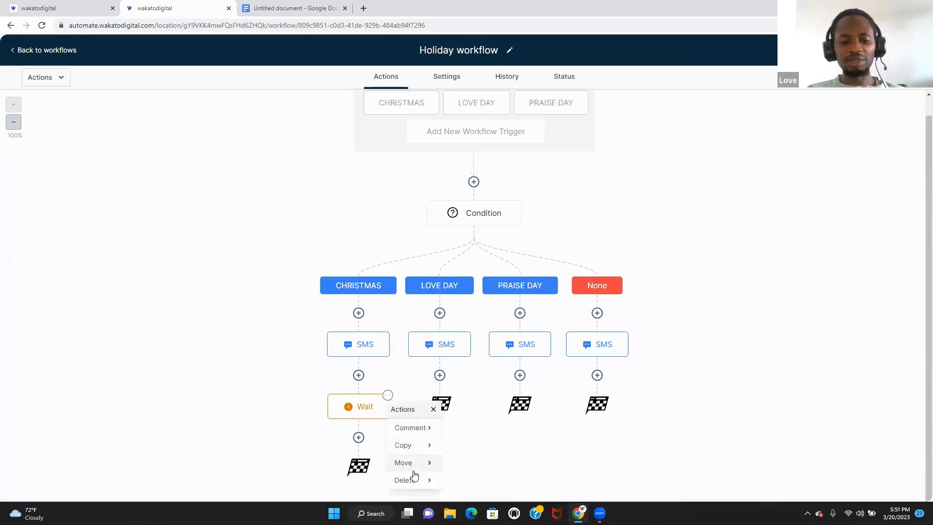
click(411, 478)
click(504, 445)
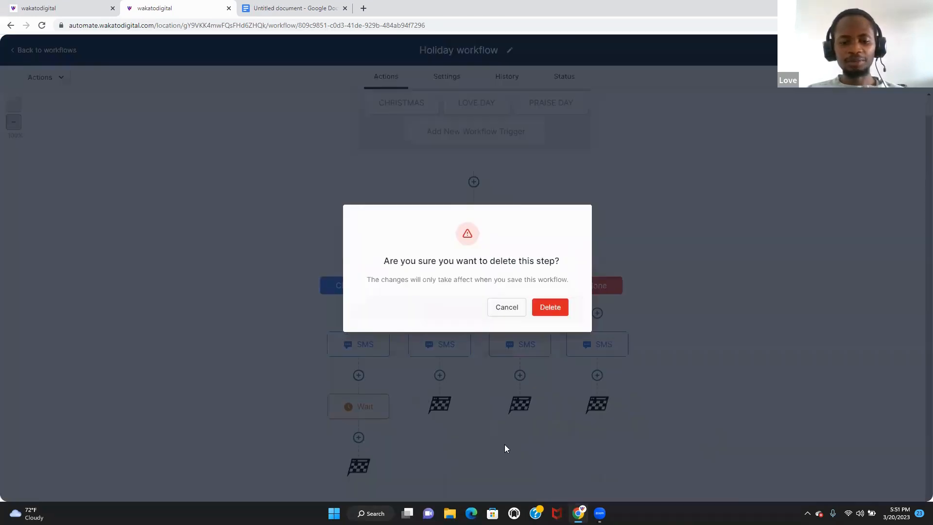
click(549, 306)
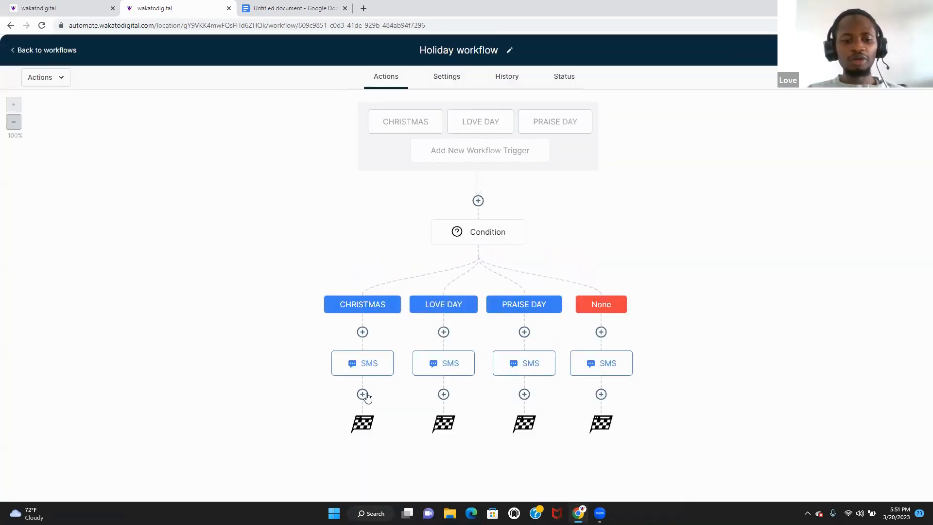
- Add a Wait under CHRISTMAS's SMS that waits for the contact's reply to the SMS
click(364, 392)
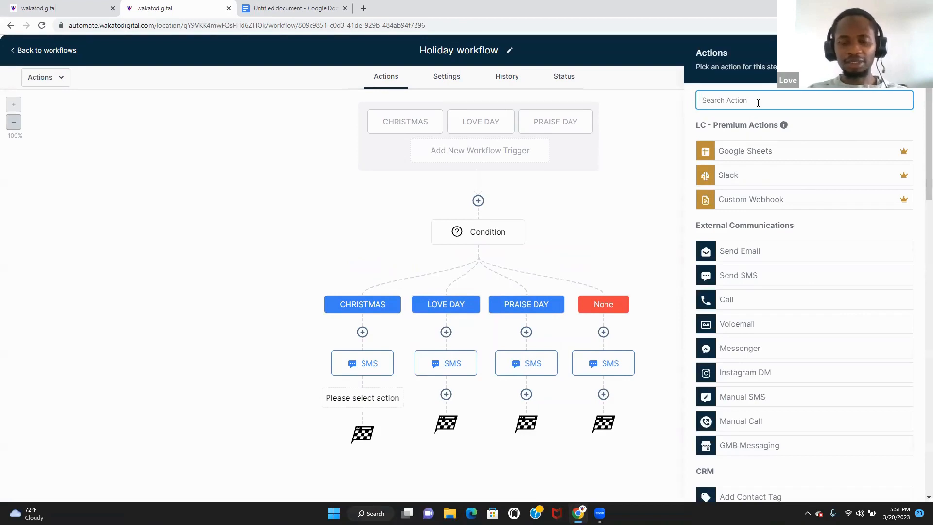
text(wait)
click(750, 142)
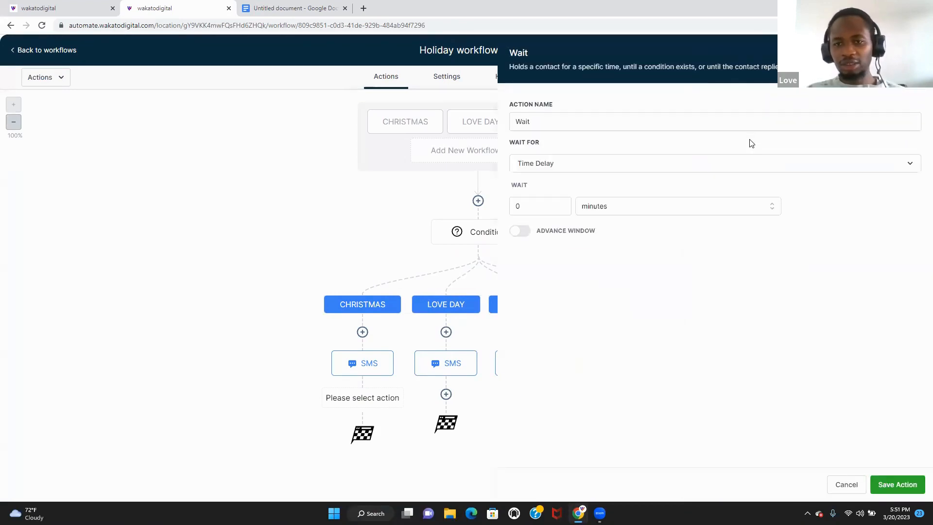
click(574, 168)
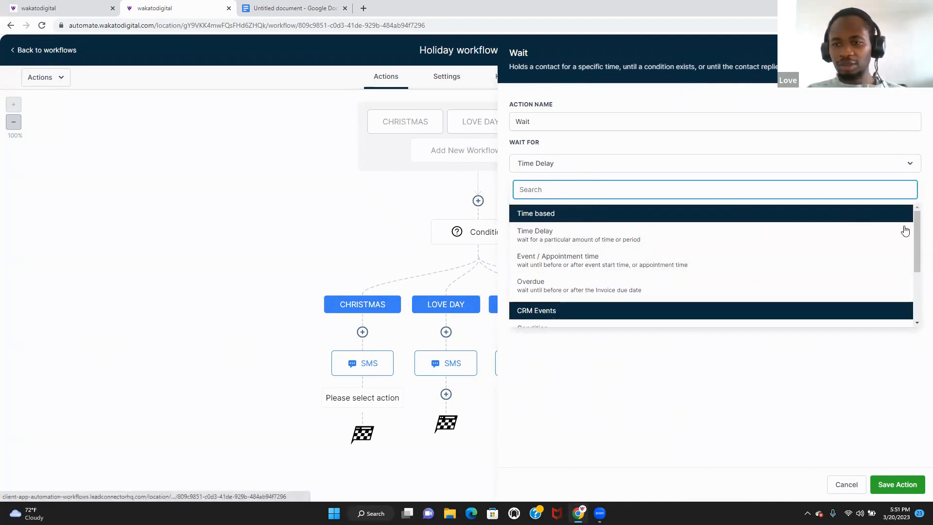
drag(916, 234, 918, 287)
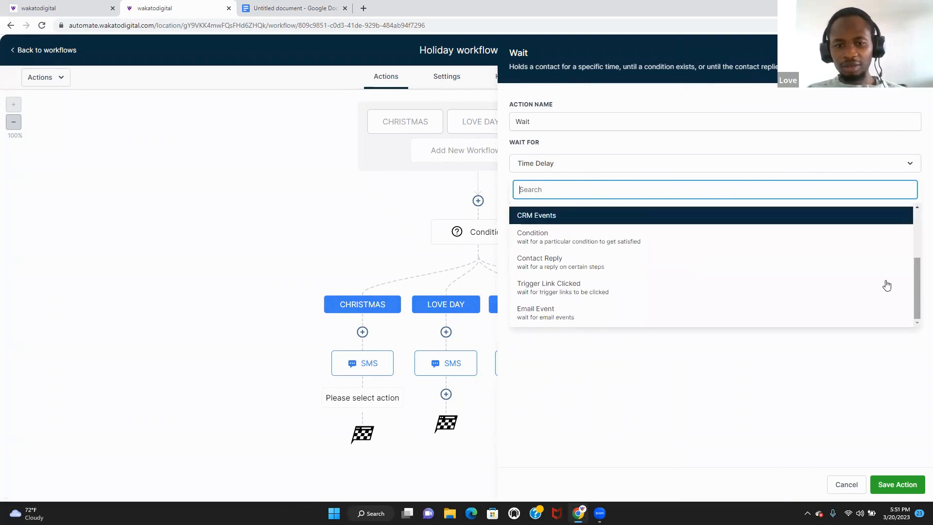
click(756, 269)
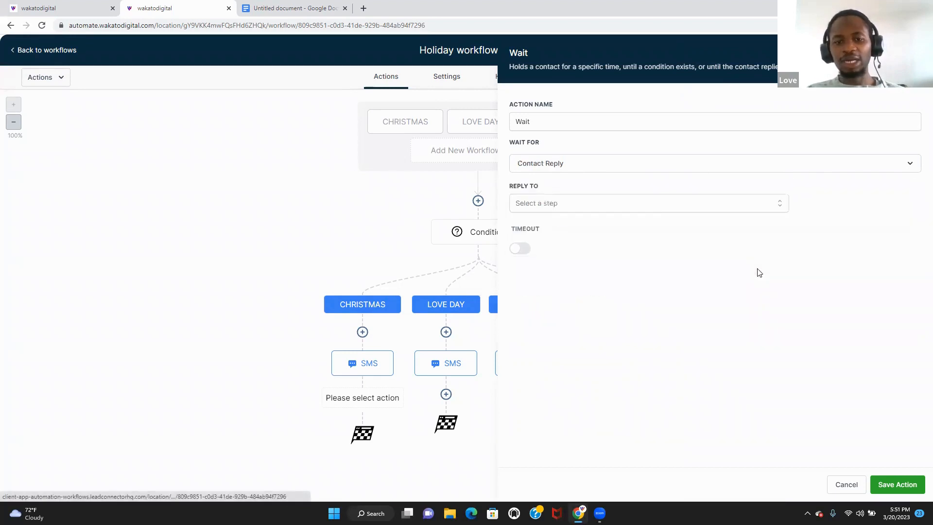
click(657, 209)
click(620, 266)
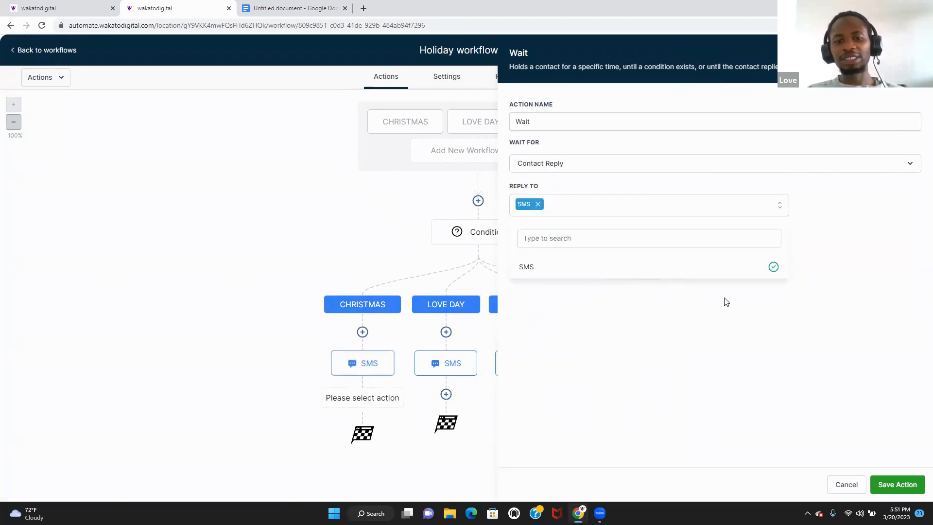
click(761, 316)
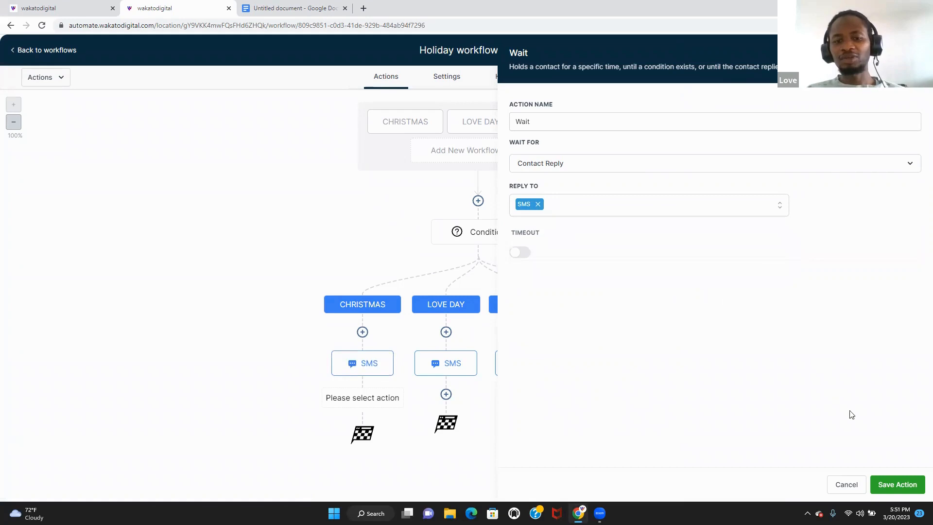
click(889, 484)
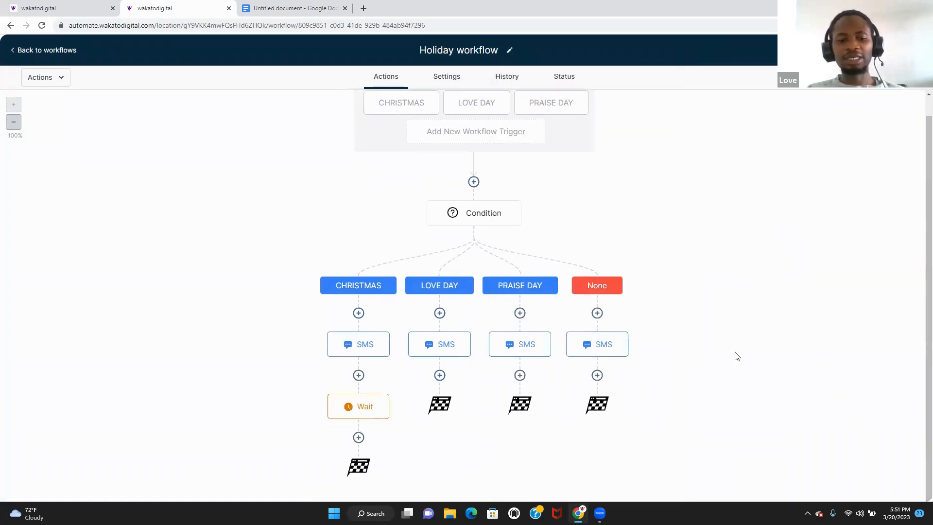
- Copy the reply Wait into the LOVE DAY, PRAISE DAY and None branches after their SMS
click(387, 394)
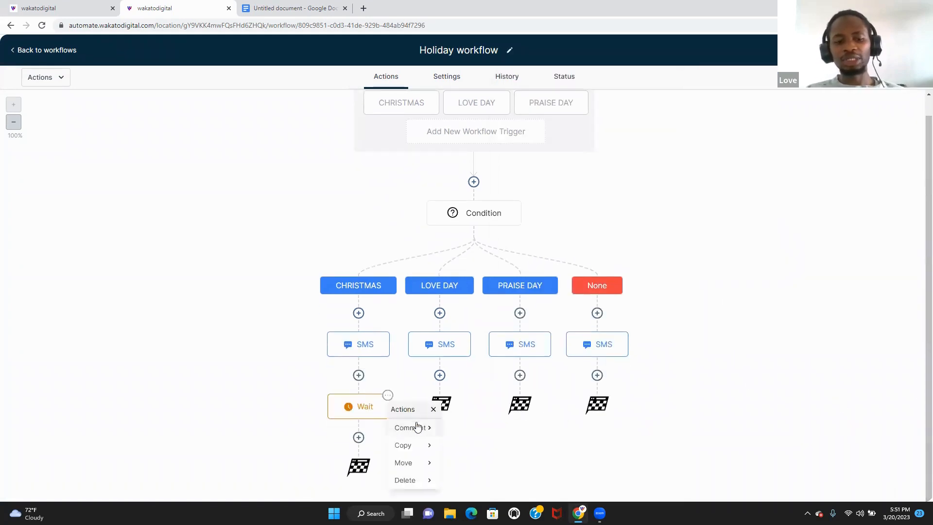
click(423, 444)
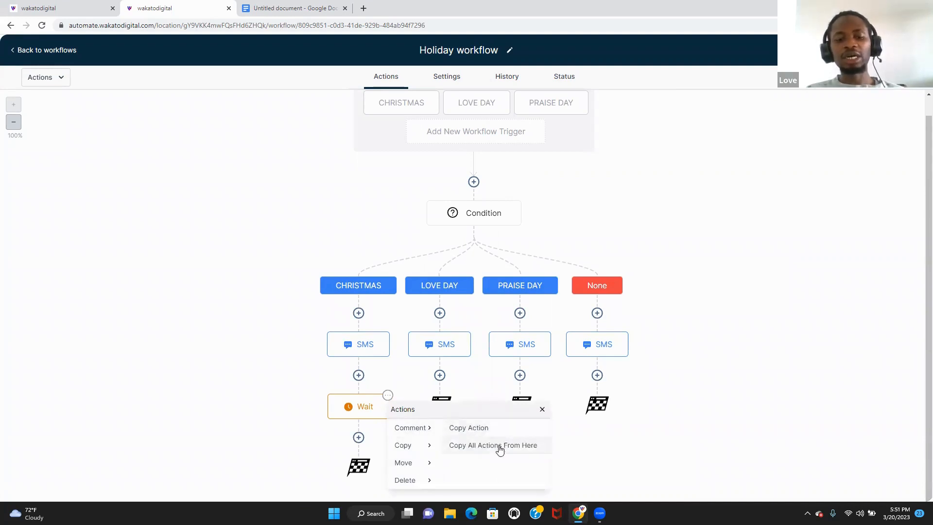
click(499, 449)
click(439, 405)
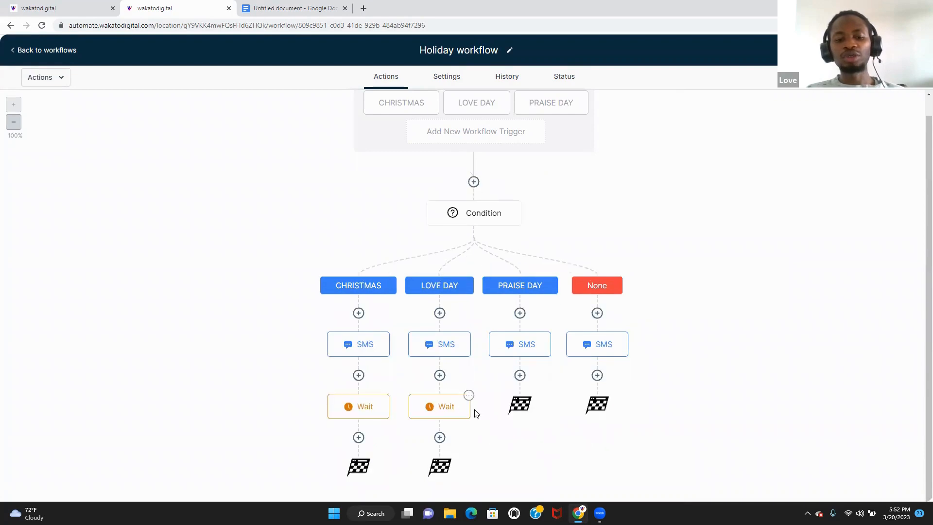
click(469, 395)
click(507, 450)
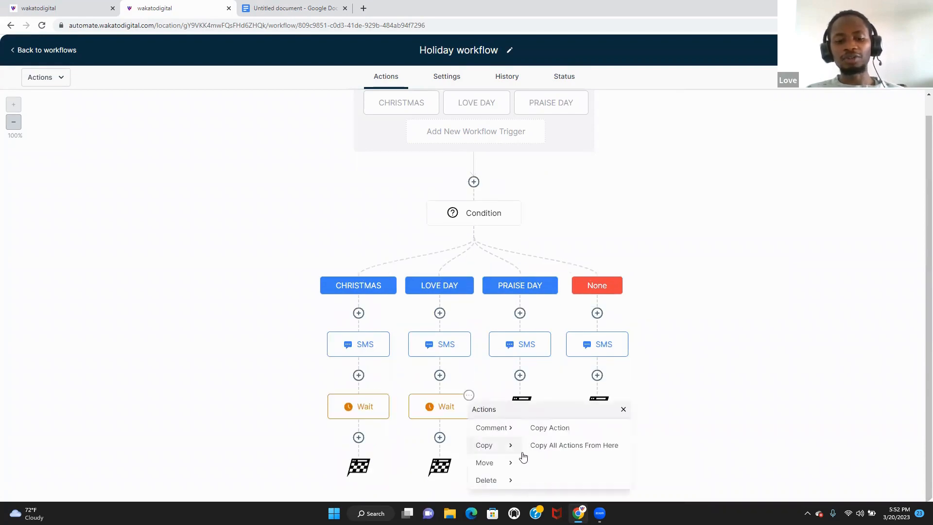
click(537, 450)
click(520, 405)
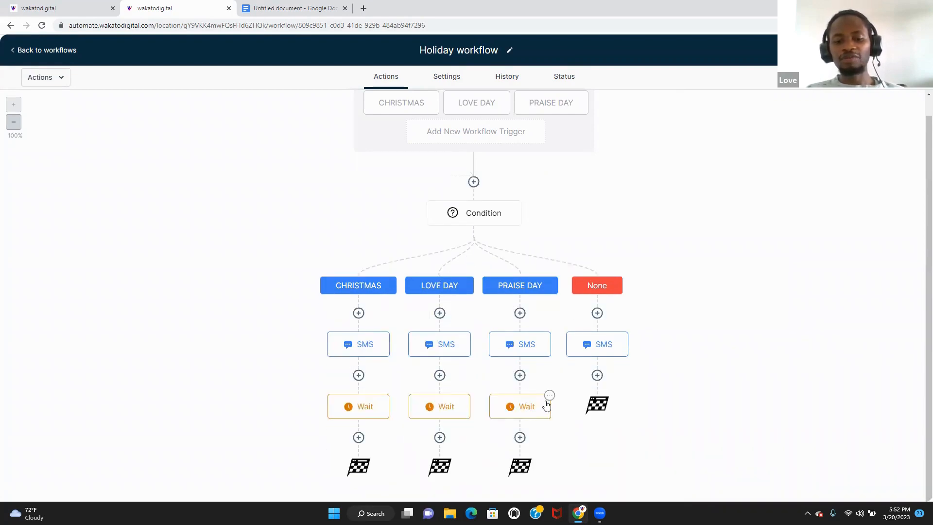
click(548, 395)
click(582, 445)
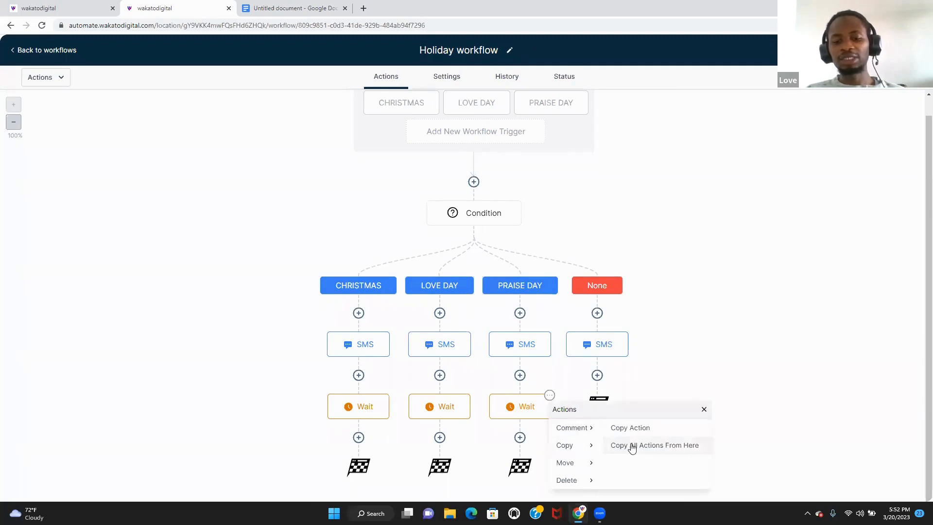
click(632, 446)
click(603, 401)
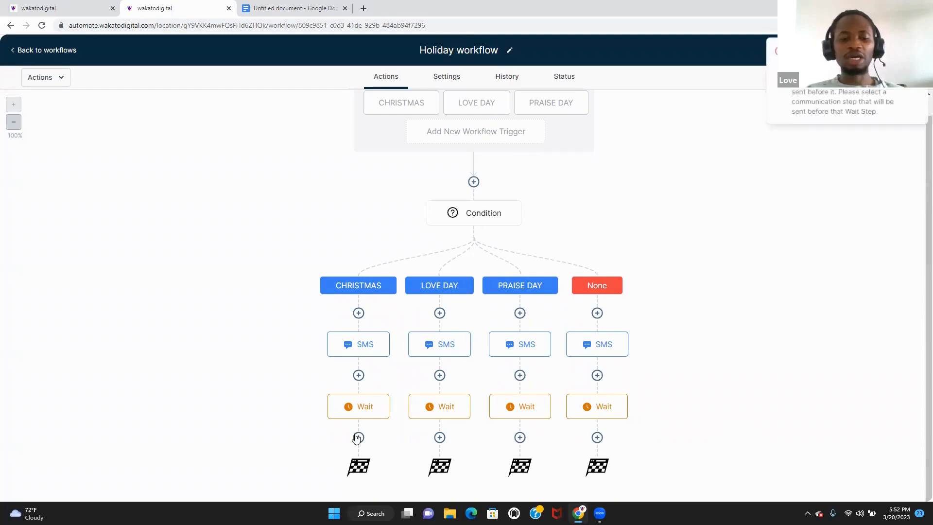
- Add an If / Else after CHRISTMAS's Wait matching when the replied message Is 'yes'
click(358, 437)
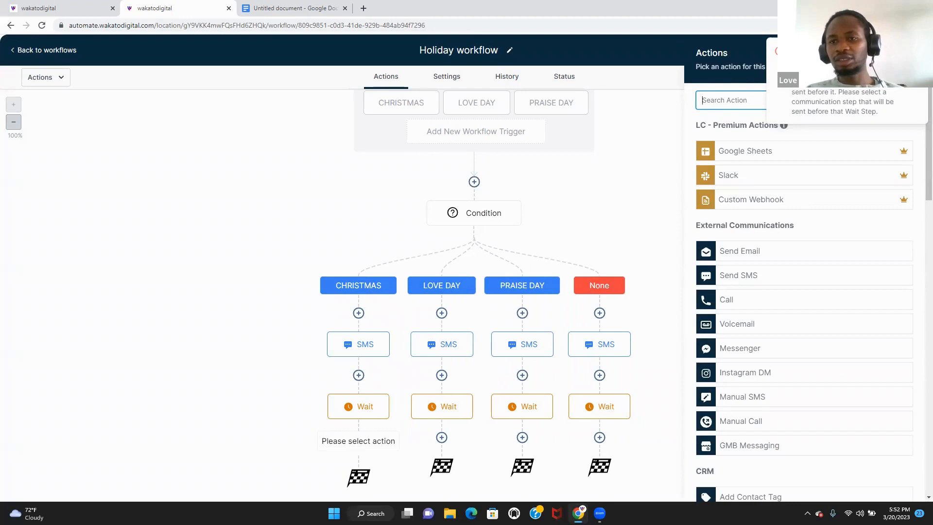
click(916, 50)
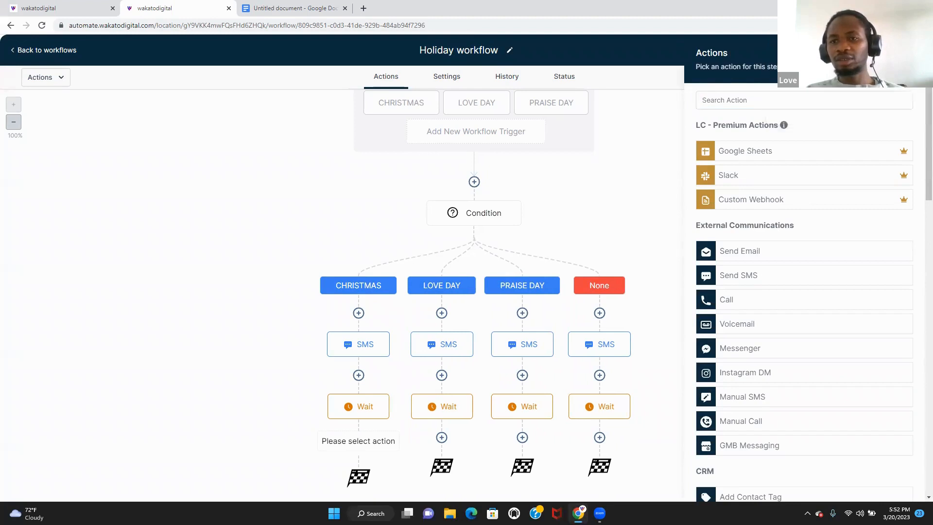
click(802, 108)
text(if)
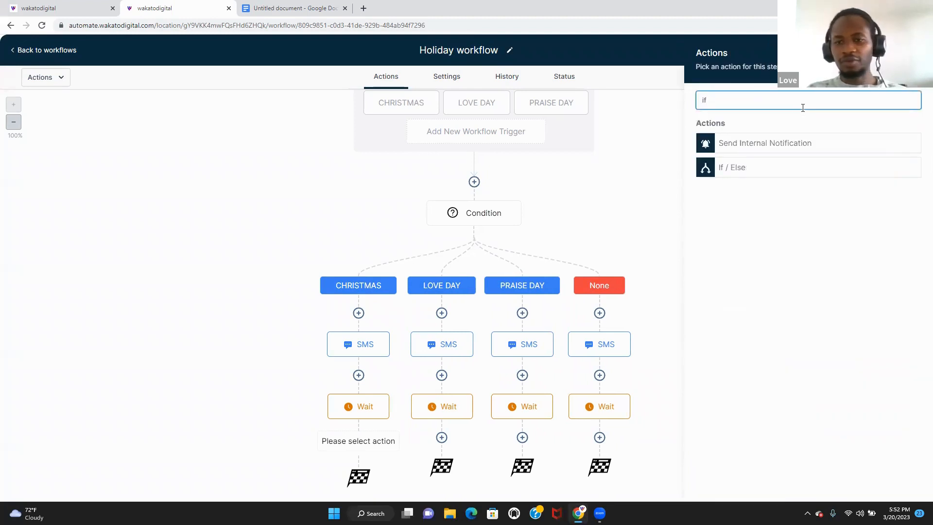
click(777, 170)
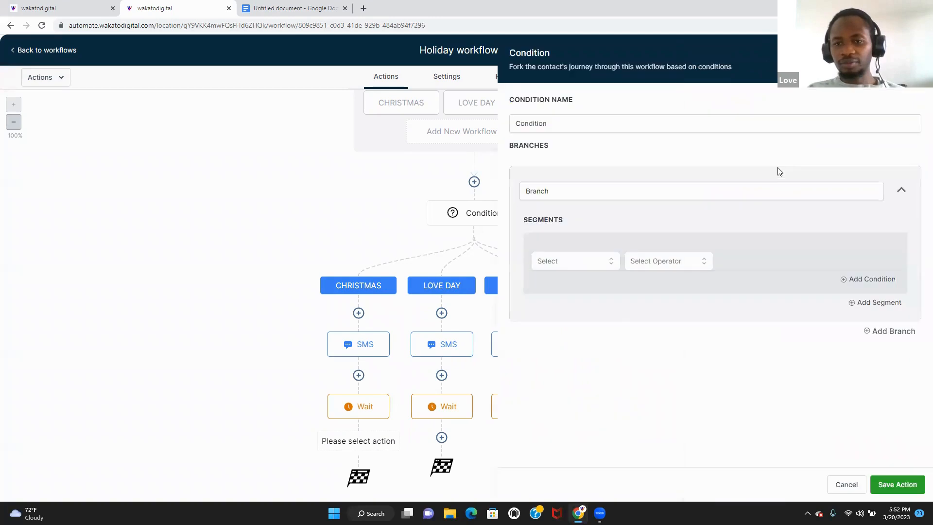
click(608, 261)
click(604, 303)
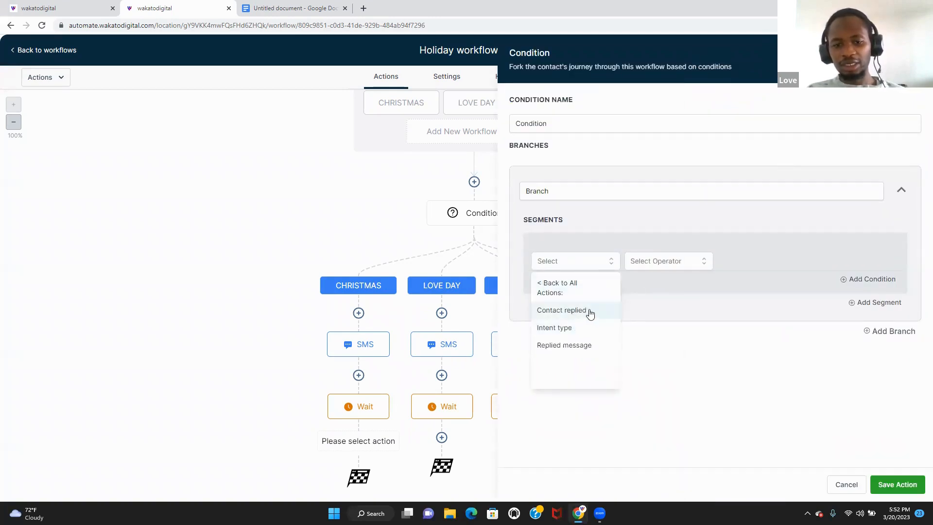
click(582, 346)
click(661, 267)
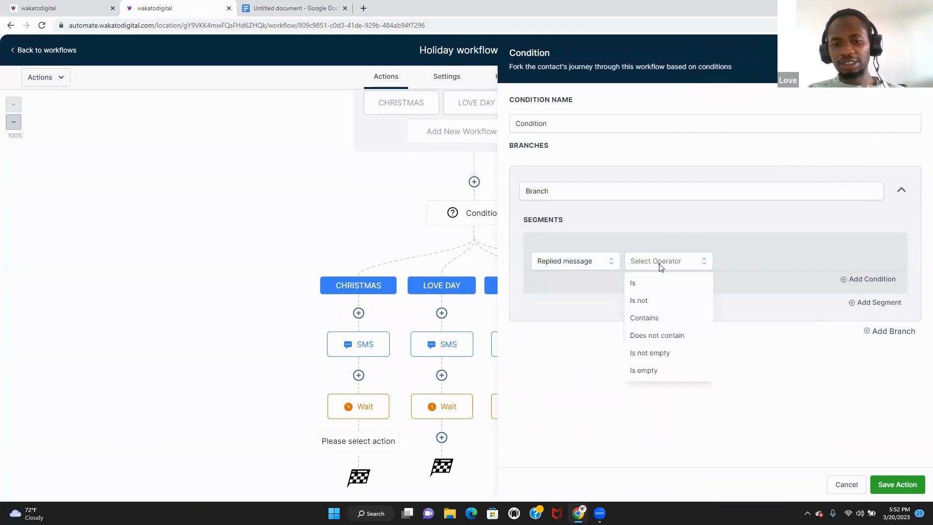
click(658, 284)
click(747, 259)
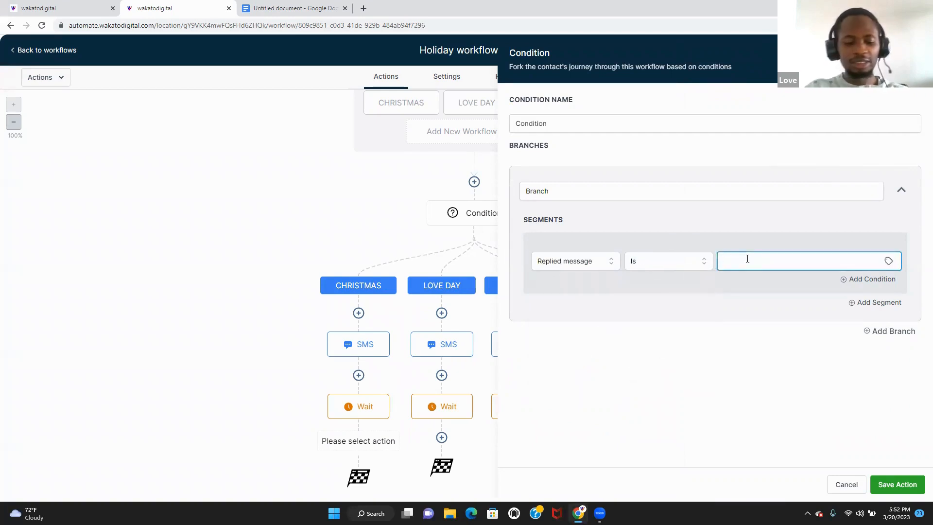
text(yes)
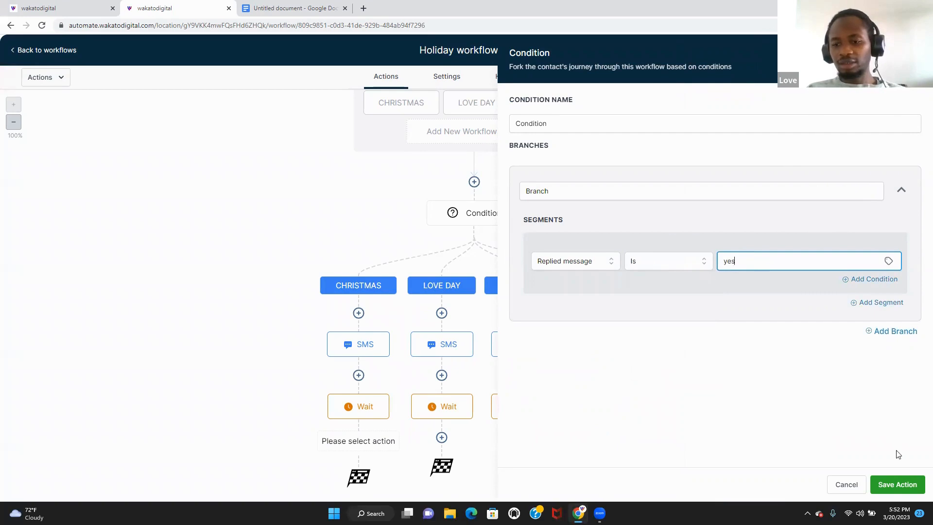
click(900, 485)
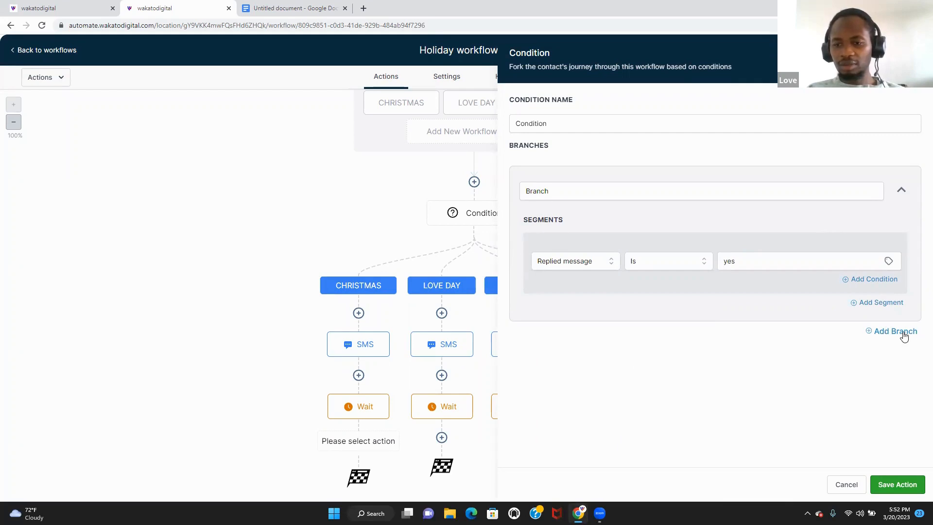
- Add a second condition branch and name the branches 'yes' and 'no'
drag(873, 330, 918, 330)
click(908, 331)
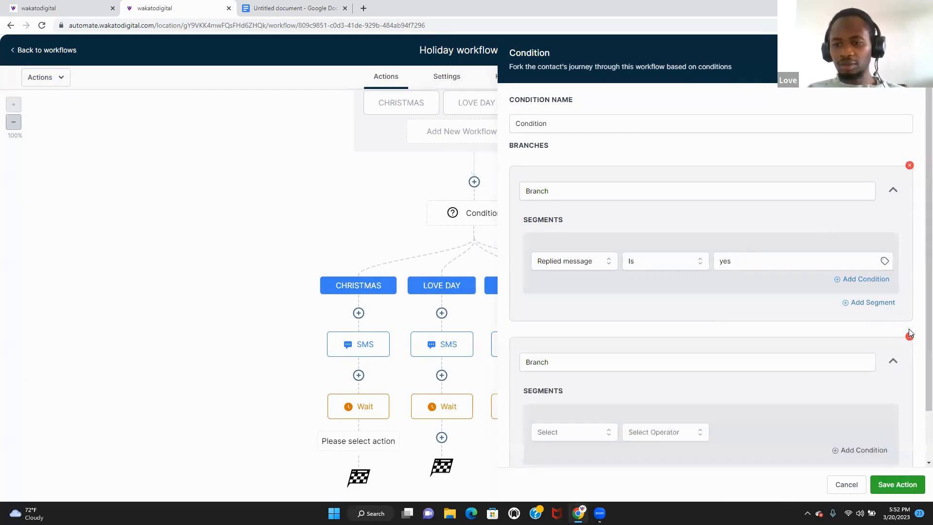
click(576, 194)
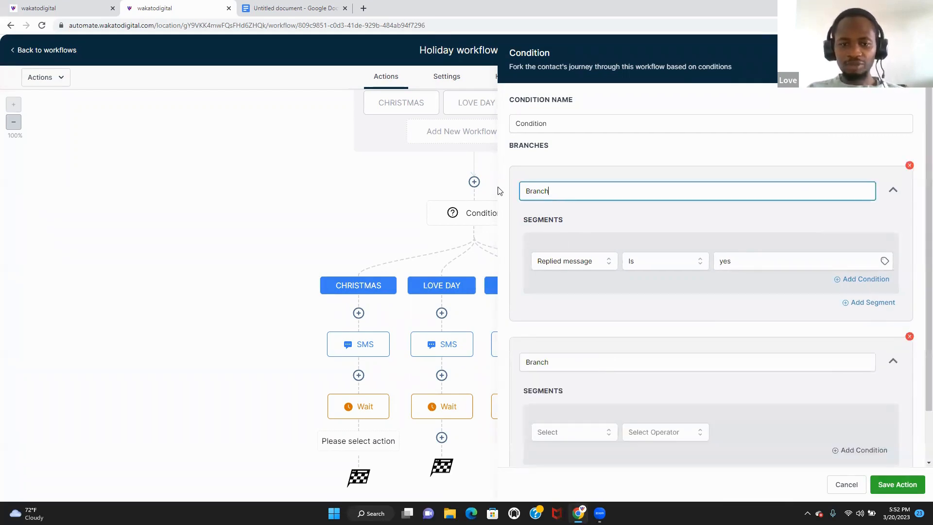
key(ctrl+a)
text(yes)
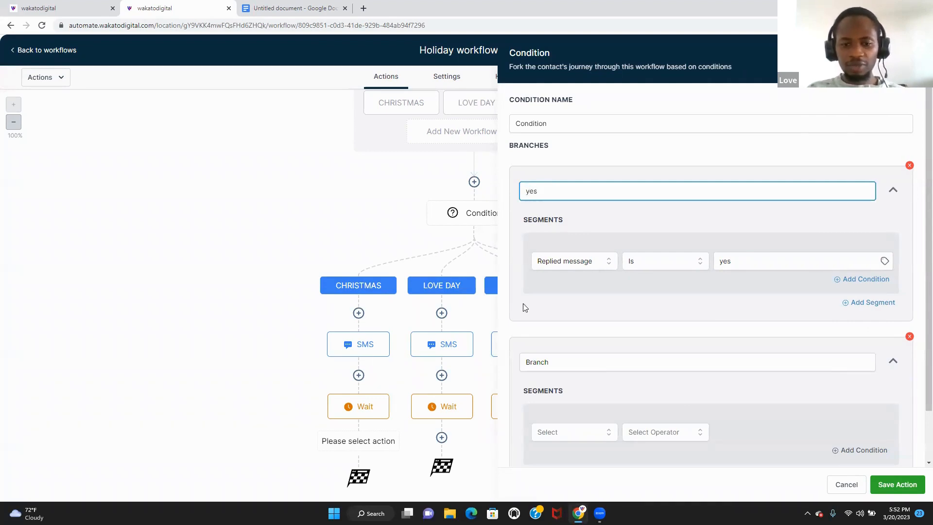
click(556, 361)
key(ctrl+a)
text(i)
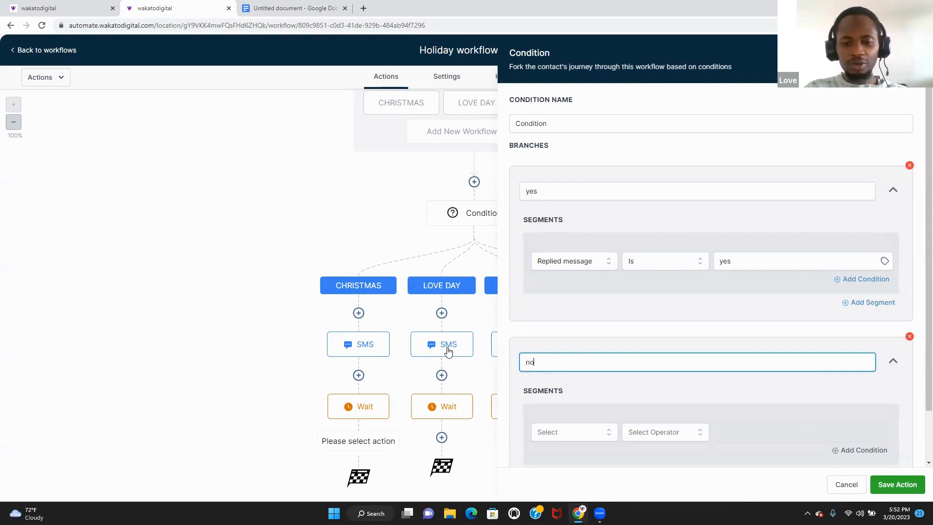
click(578, 441)
- Set the no branch to match replied message Is 'no' and save the condition
click(599, 432)
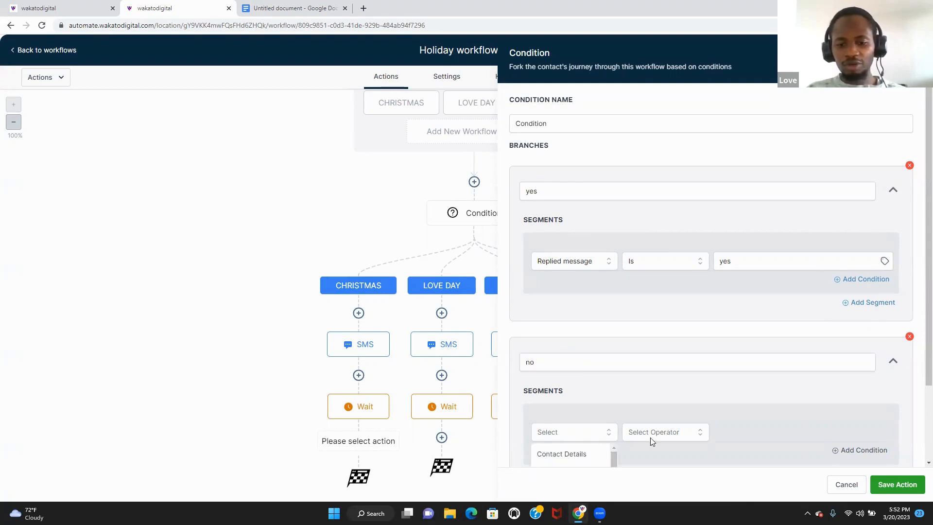
scroll(916, 291, down, 2)
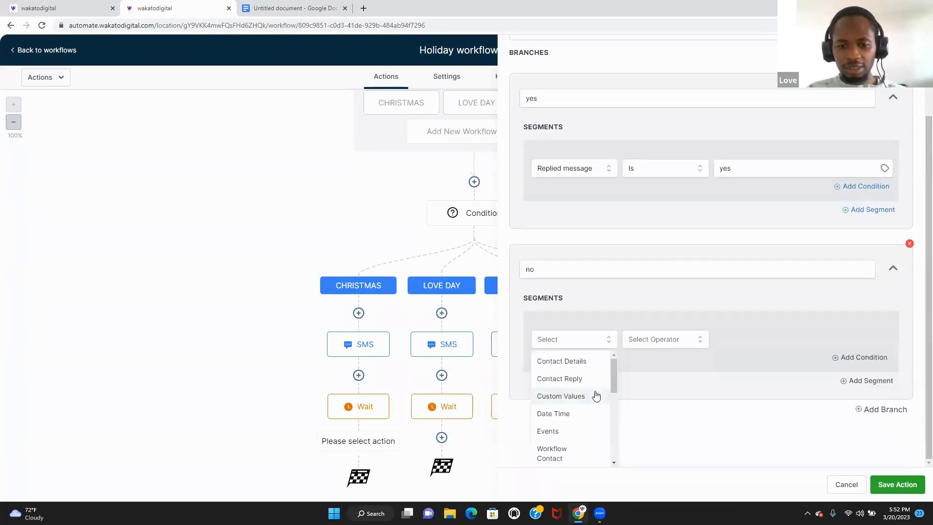
click(588, 379)
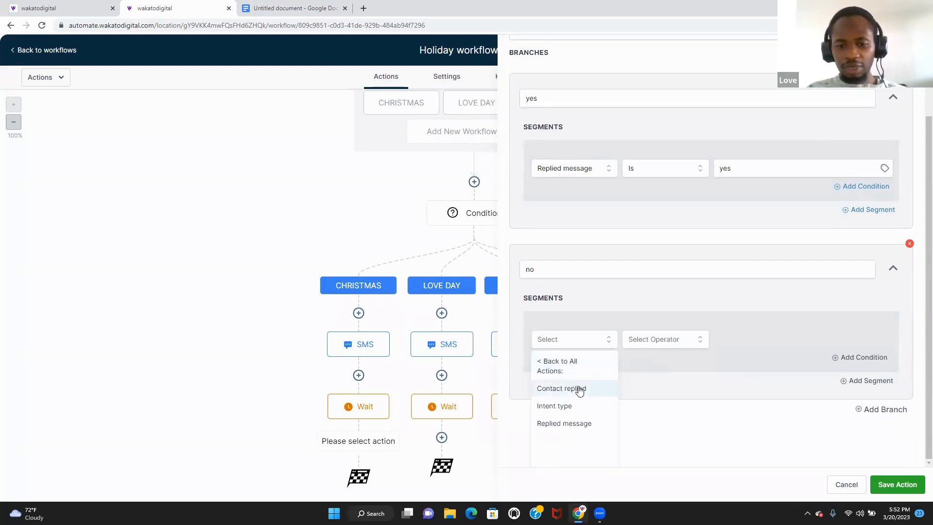
click(575, 423)
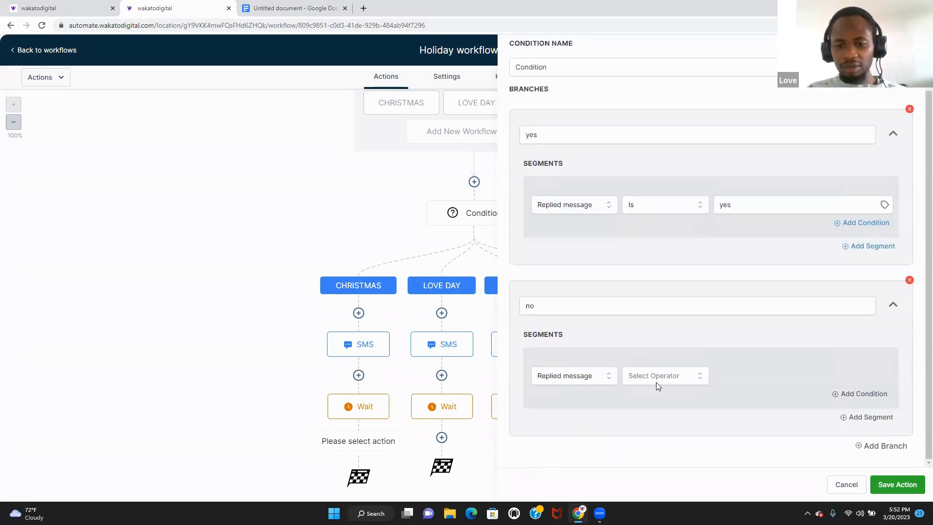
click(657, 384)
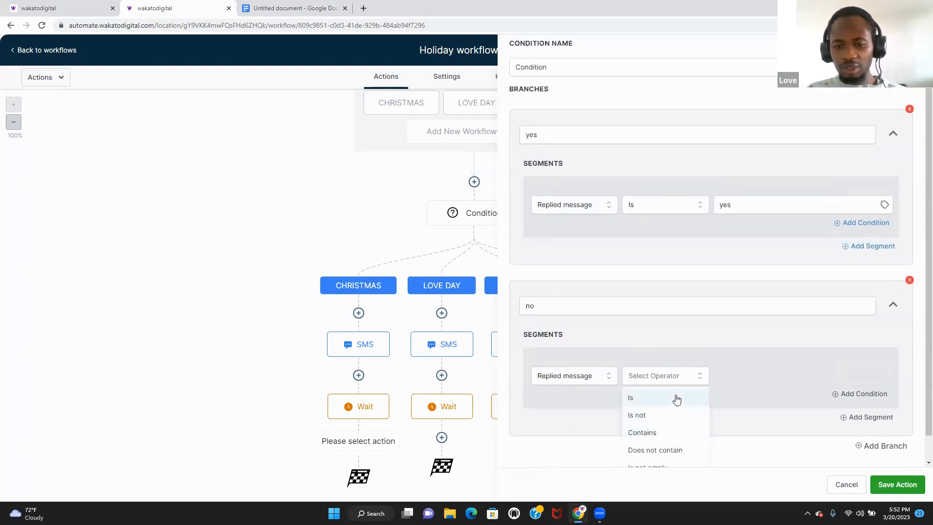
click(676, 398)
click(756, 375)
text(no)
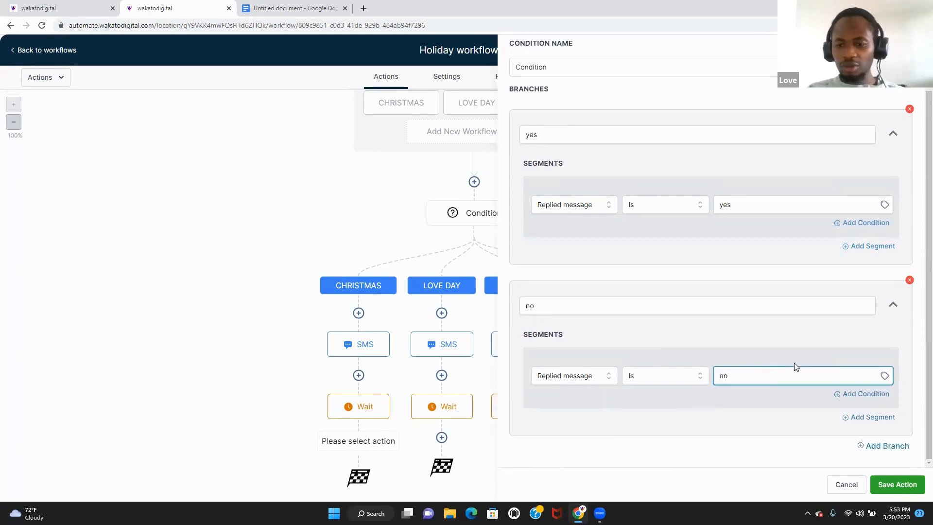
click(903, 485)
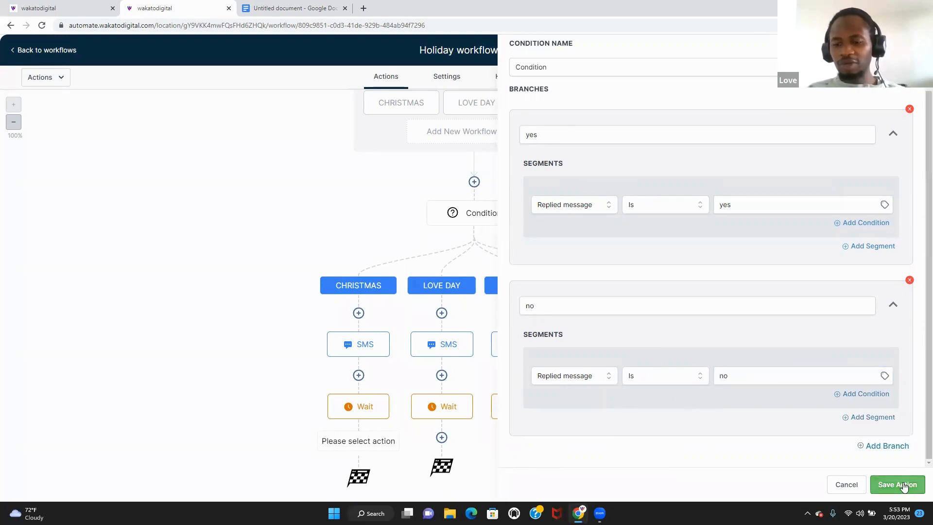
- Add an SMS under Yes ending with 'use this link to book yoru appointment'
scroll(916, 246, down, 3)
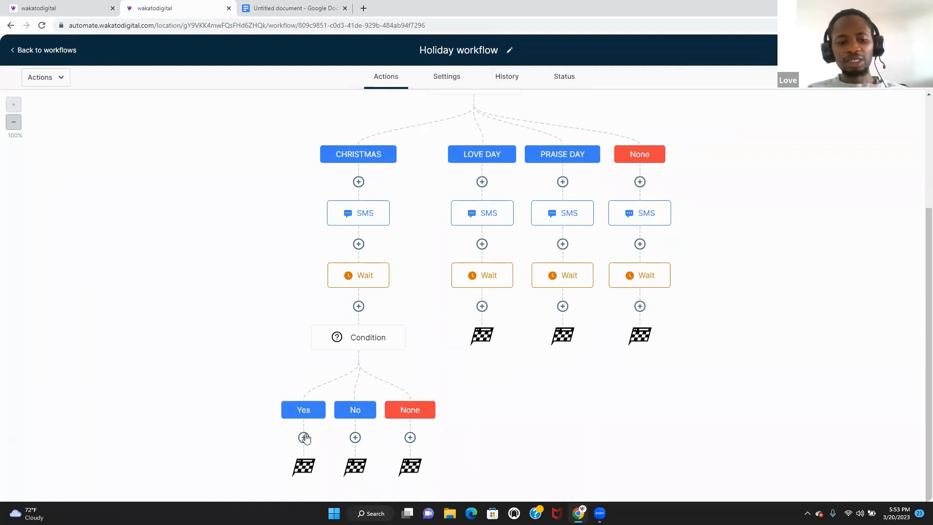
click(304, 437)
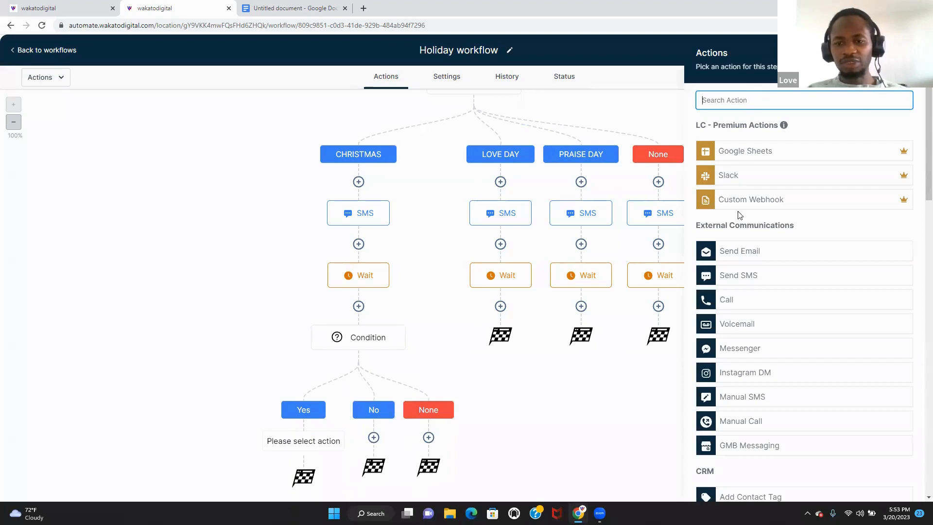
click(775, 285)
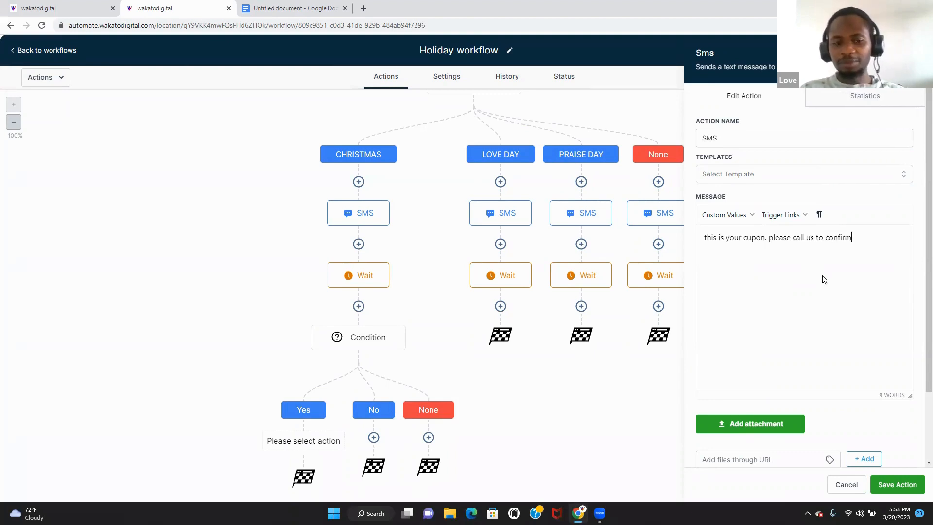
key(Return)
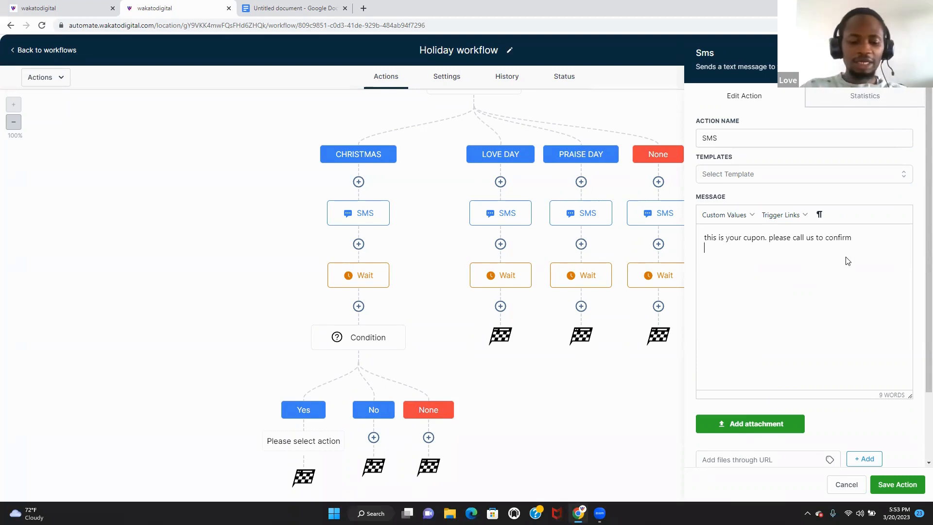
text(use this l)
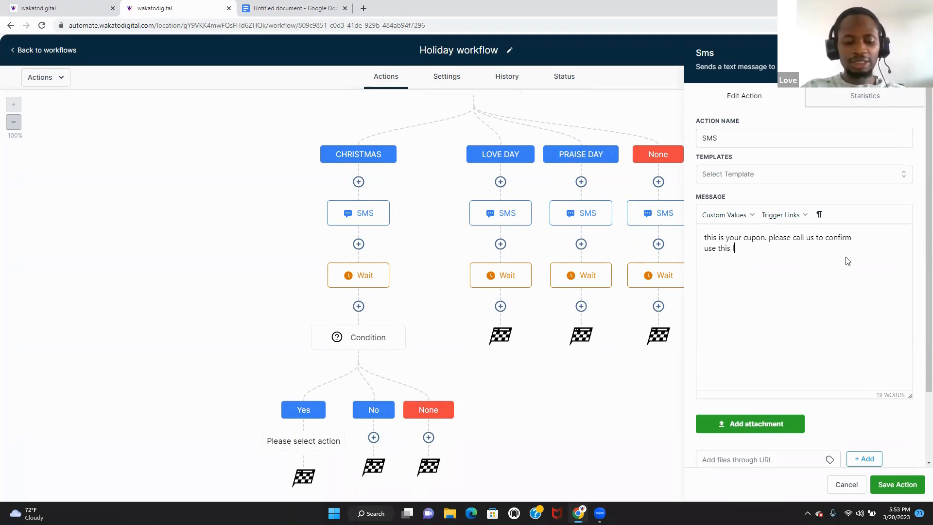
text(ink to book)
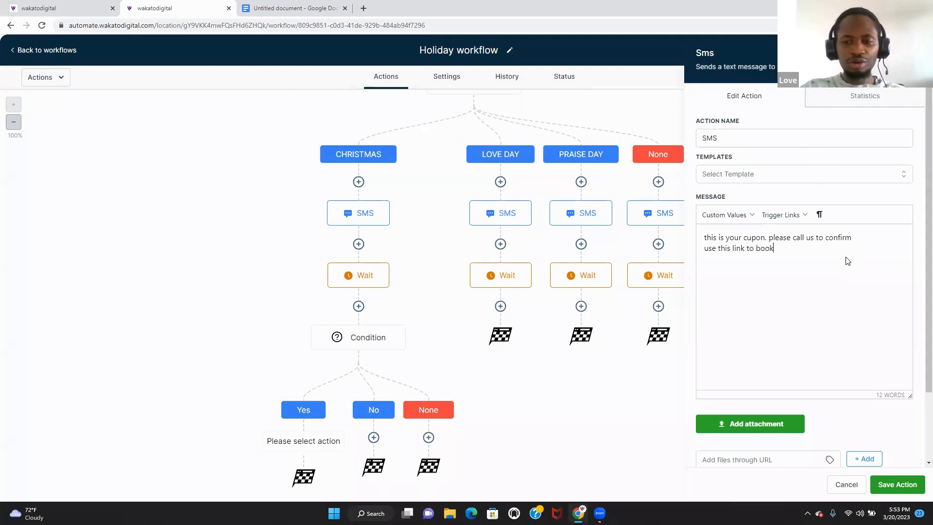
text( yoru appoi)
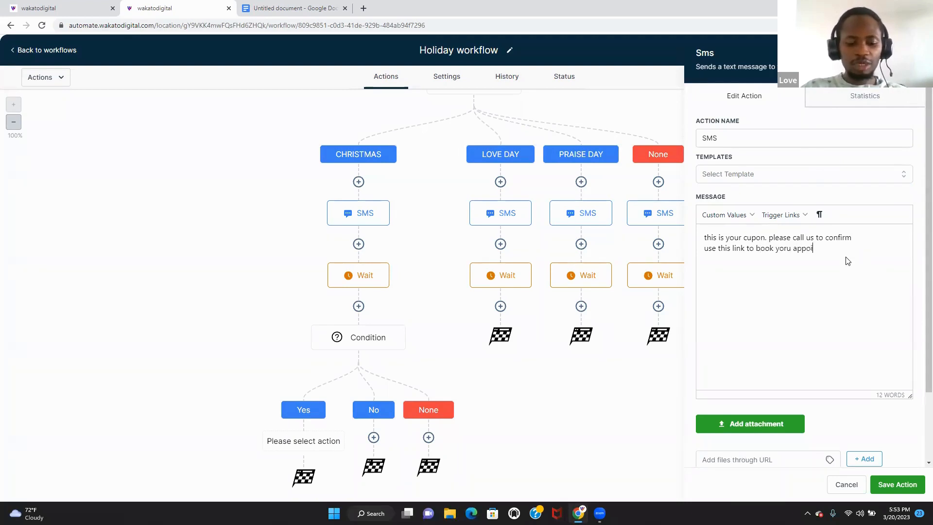
text(ntment)
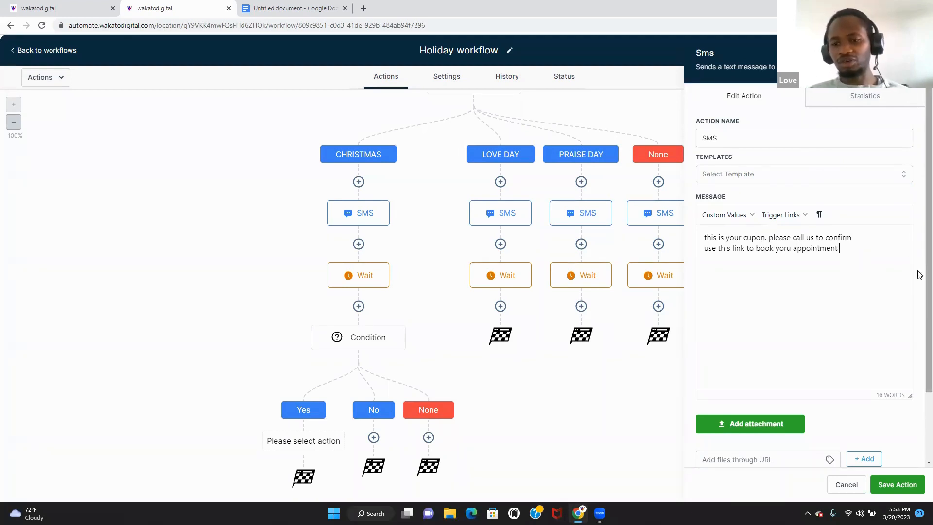
scroll(916, 268, down, 3)
click(897, 484)
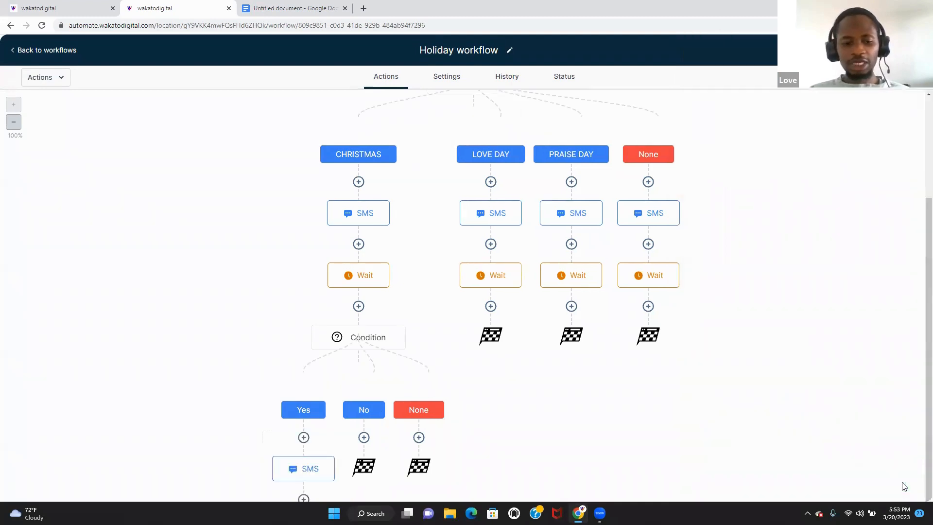
scroll(747, 435, down, 1)
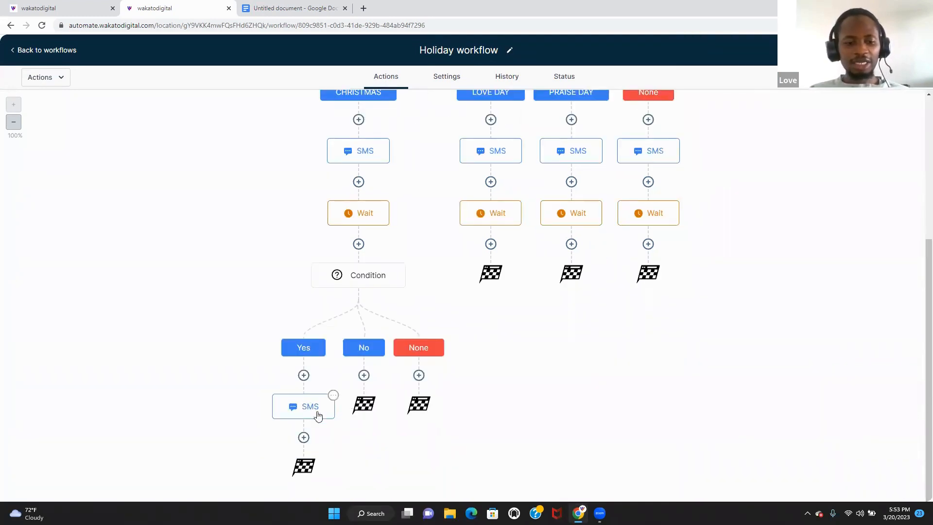
- Add an Internal Notification of type SMS after the Yes-branch SMS
click(304, 438)
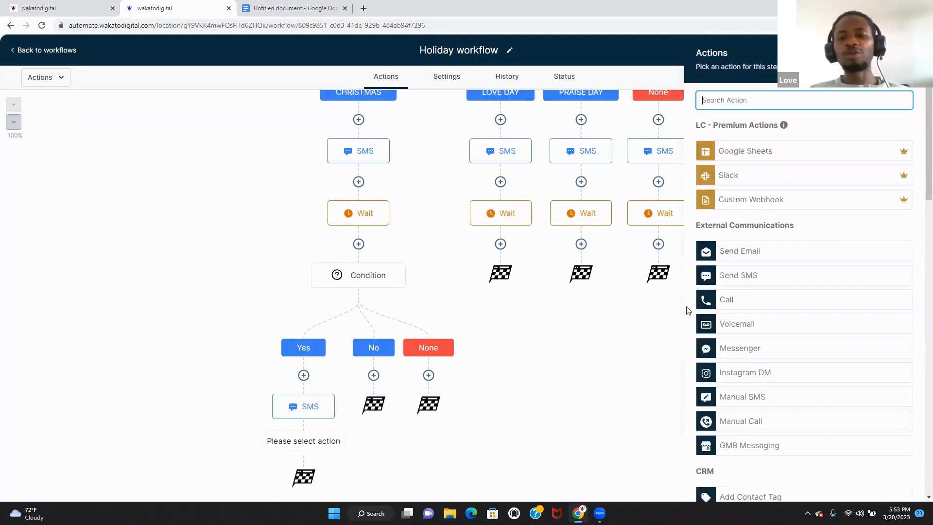
text(in)
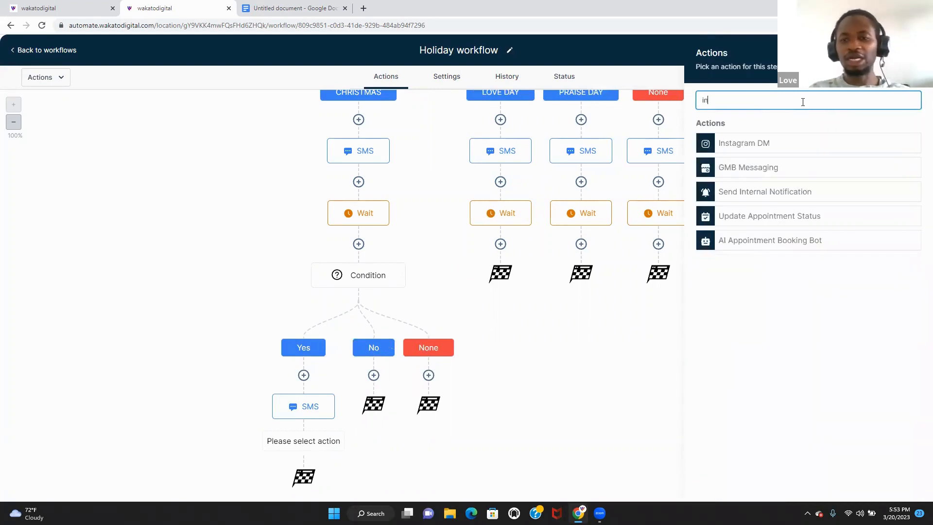
click(800, 195)
click(806, 161)
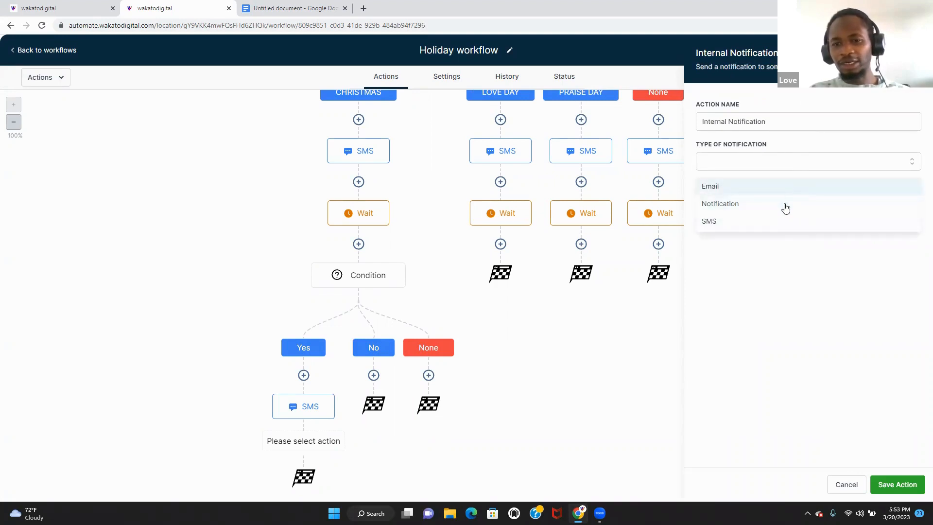
click(776, 219)
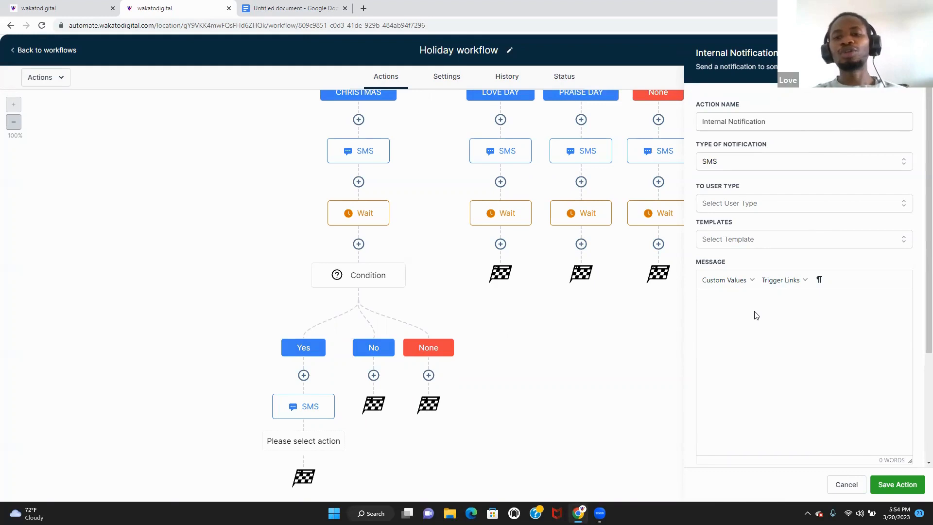
- Write the notification: contact's first name has claimed the 10% off Christmas offer, call them
click(737, 282)
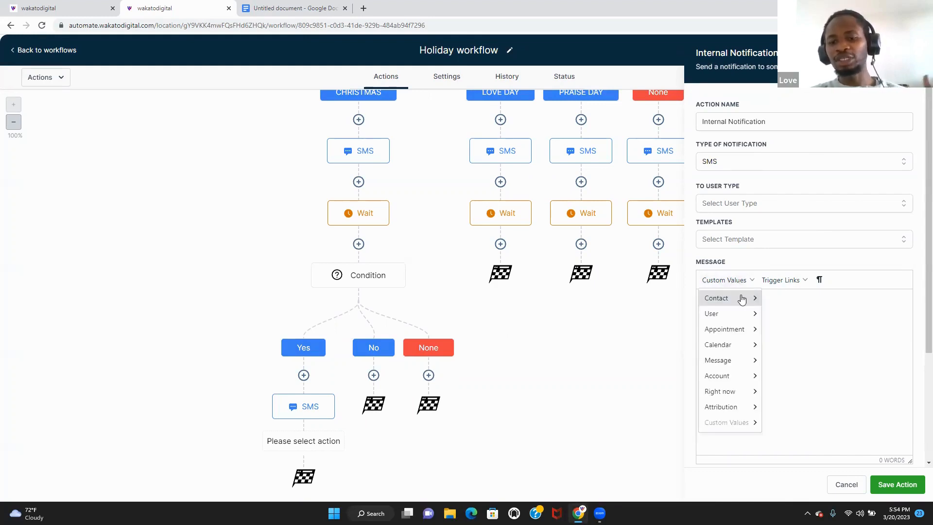
mouse_move(742, 298)
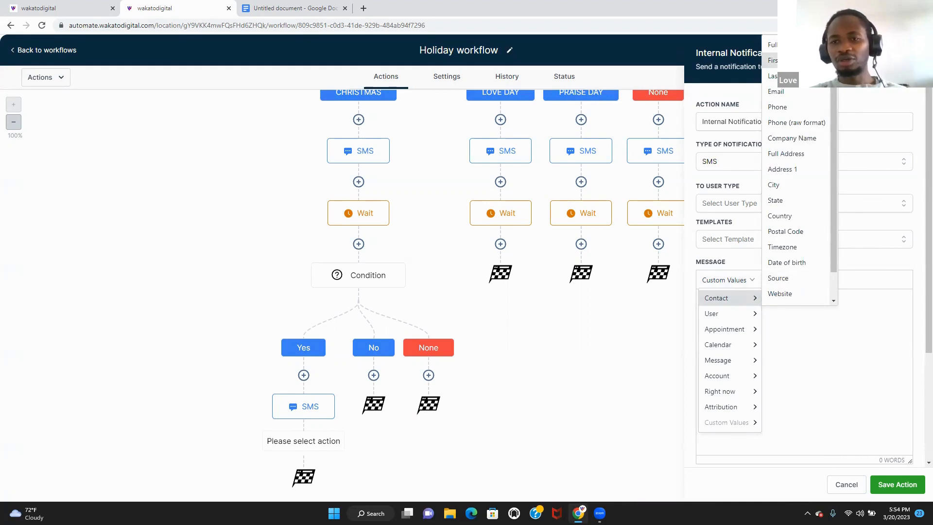
click(772, 60)
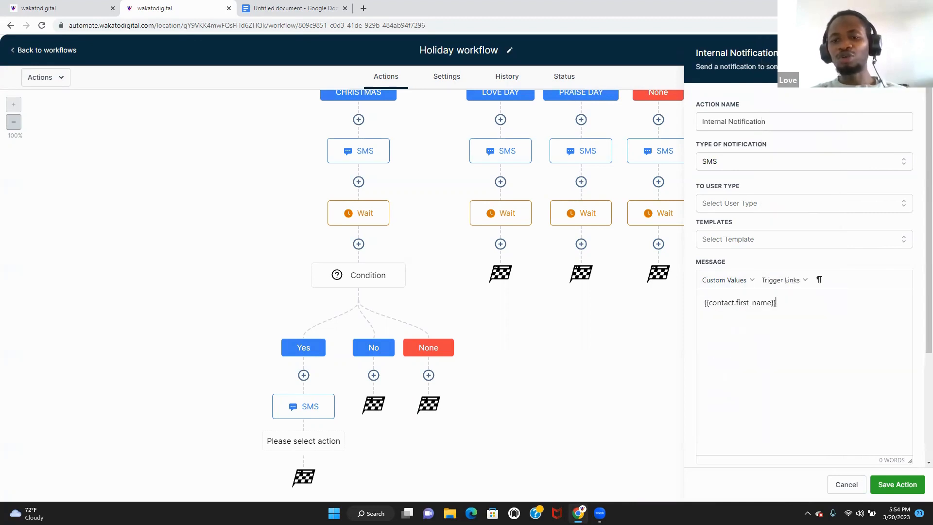
text(has cl)
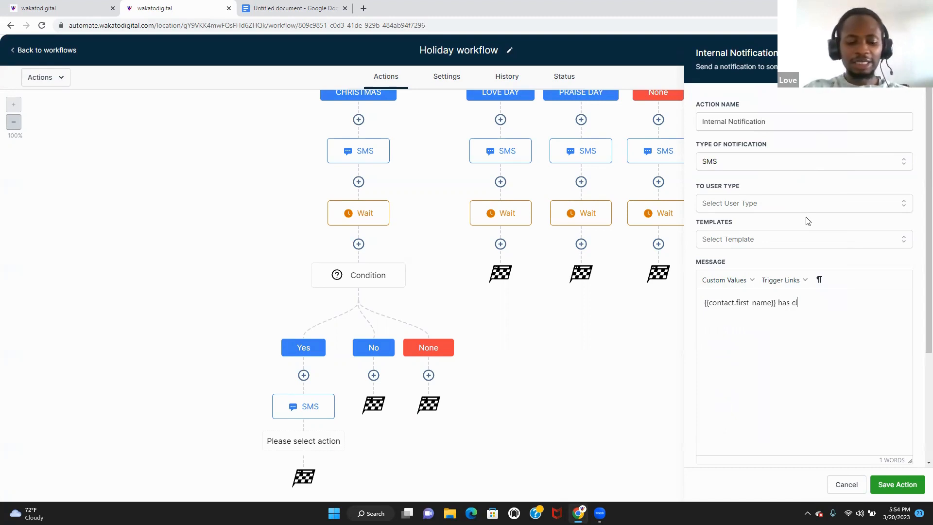
text(aimed an)
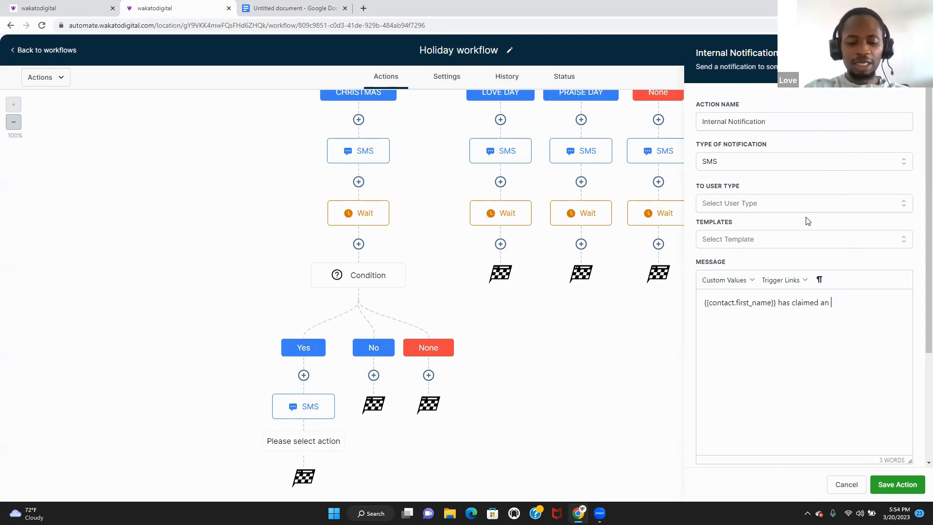
text( 10 f)
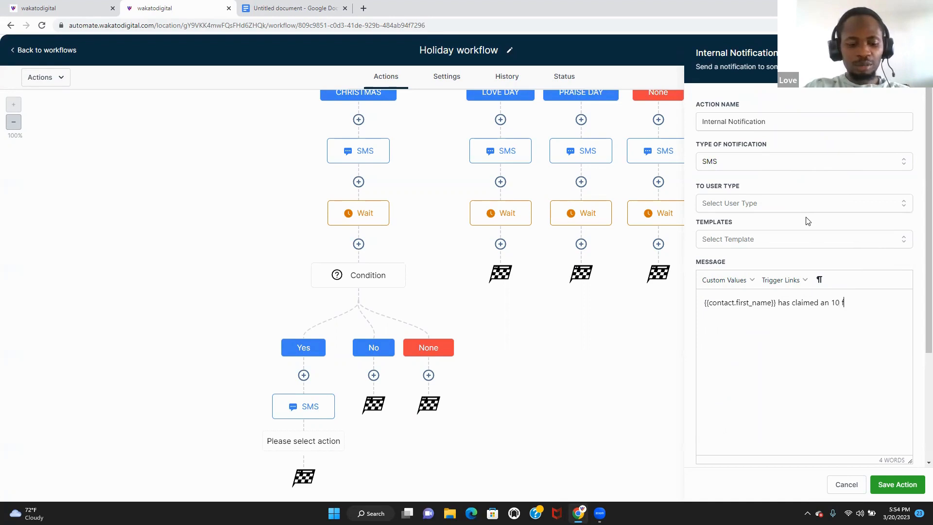
key(BackSpace)
key(BackSpace)
key(BackSpace)
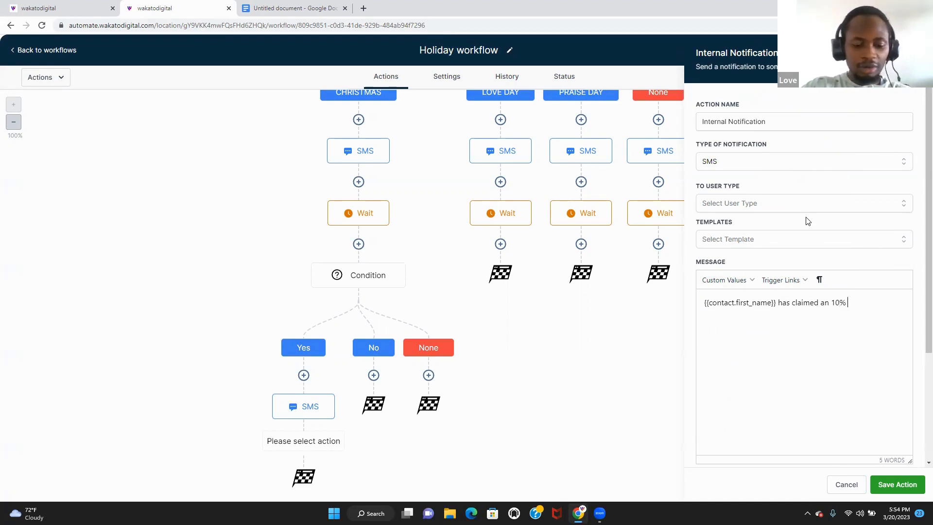
text(off offe)
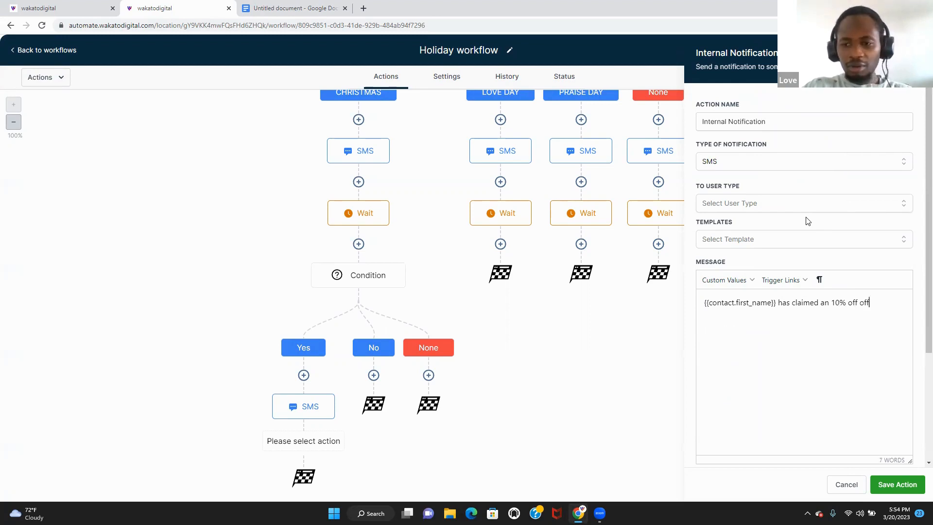
key(BackSpace)
text(christma)
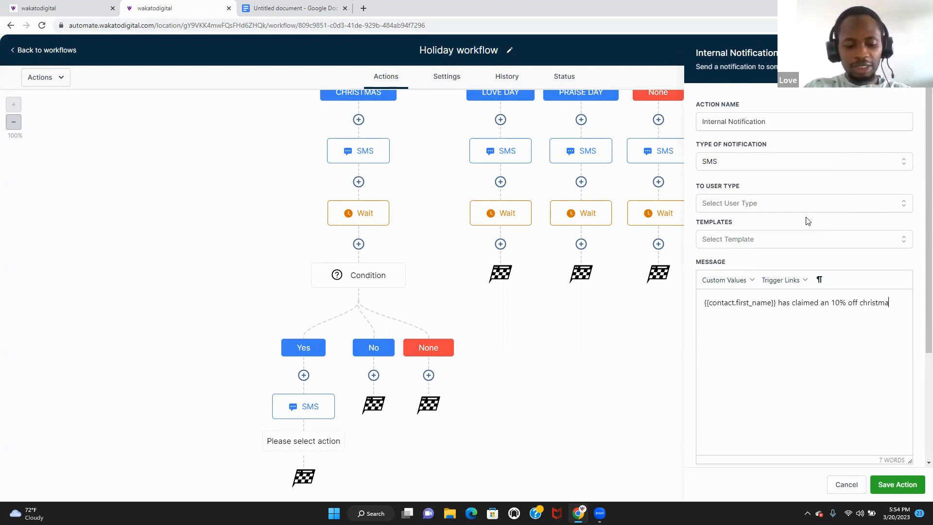
text(s )
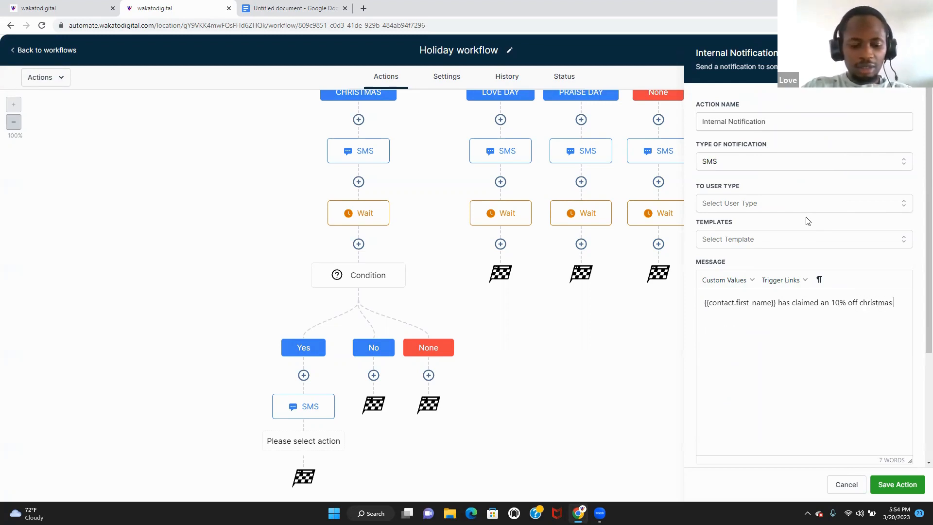
text(offer. ca)
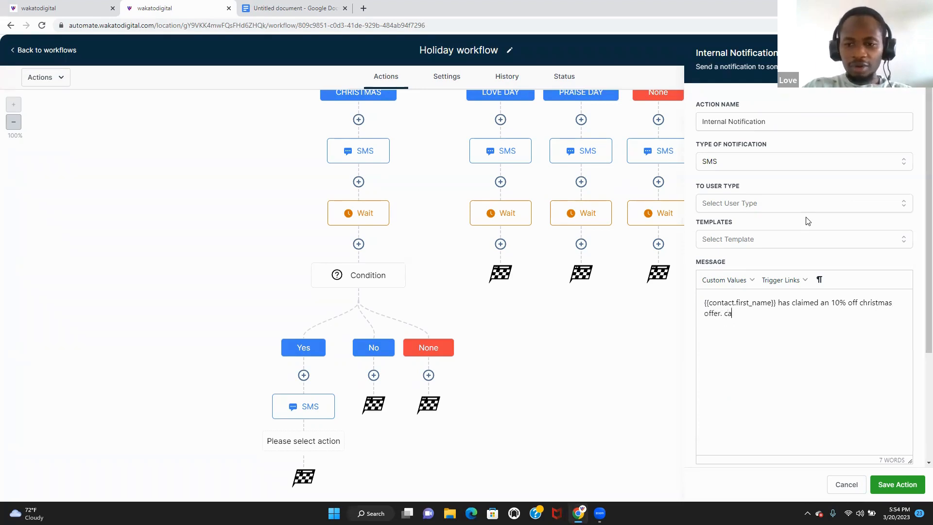
text(;ll them as soon as possible to confirm everything)
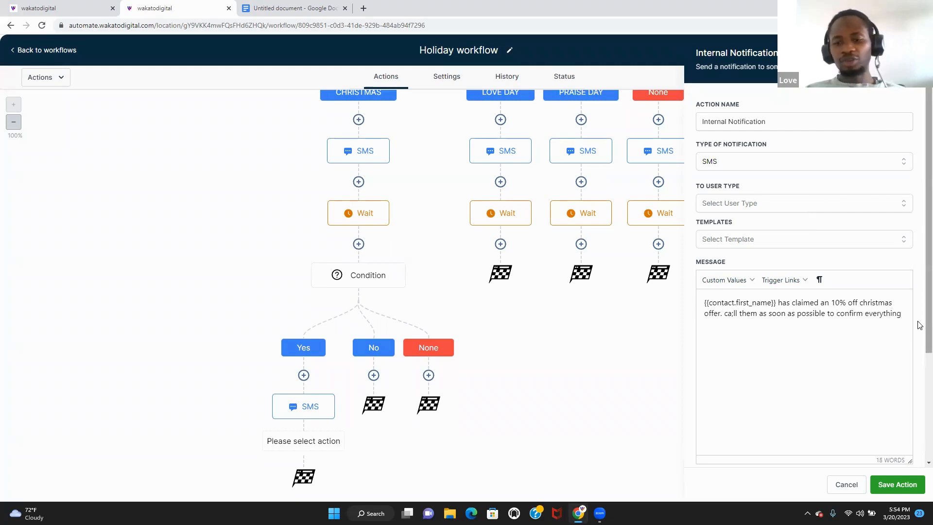
- Send the notification to All Users and save it
click(907, 487)
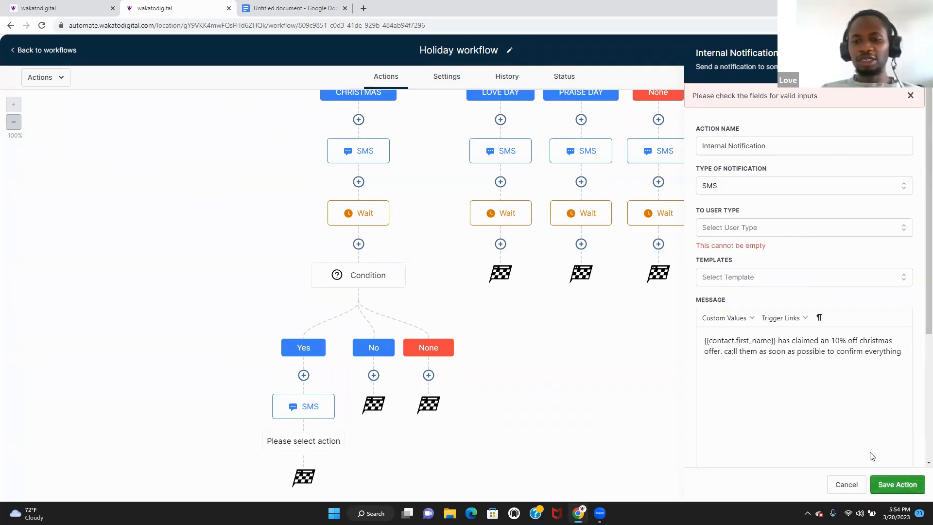
click(787, 234)
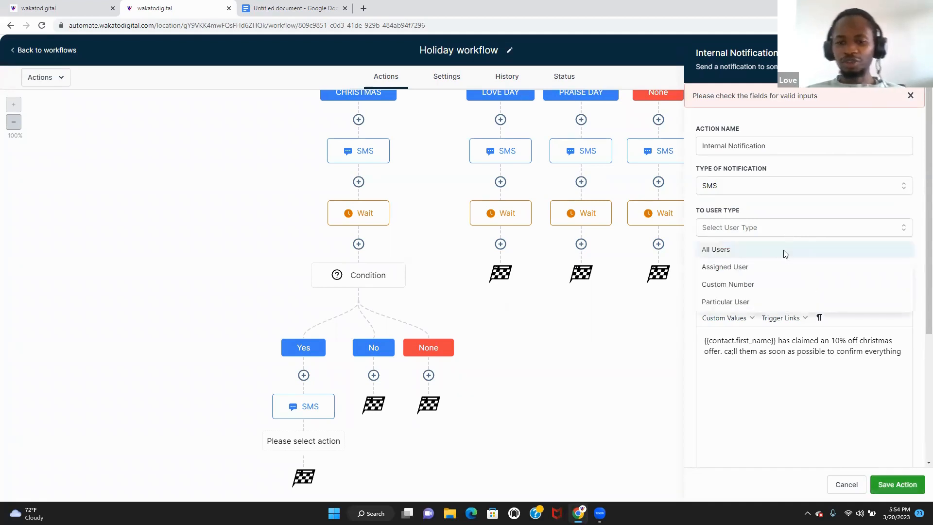
click(783, 251)
click(897, 484)
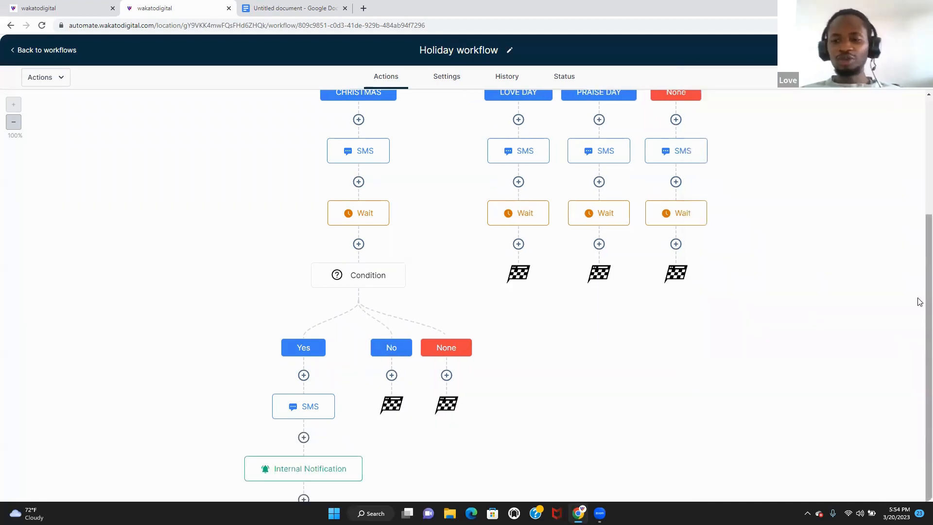
- Copy the Christmas Condition branch with its steps and paste it under the Love Day Wait
scroll(875, 355, down, 1)
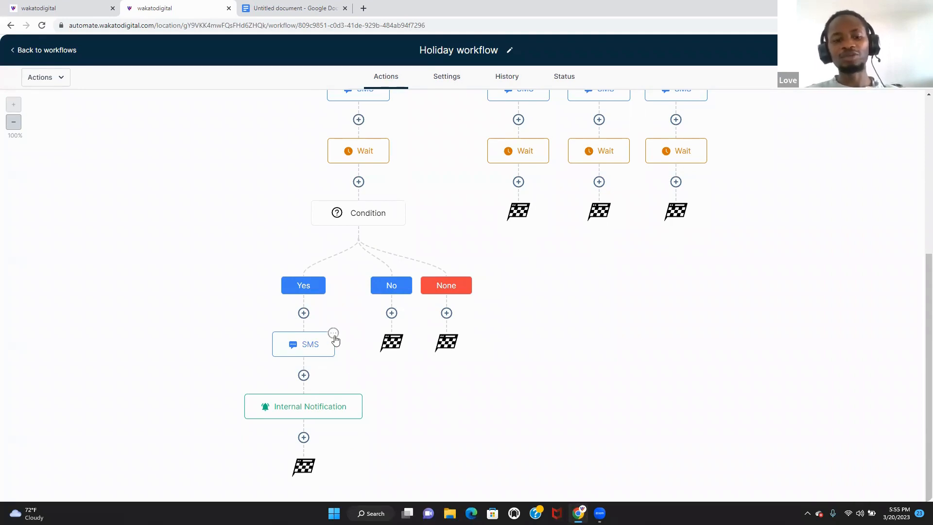
click(334, 333)
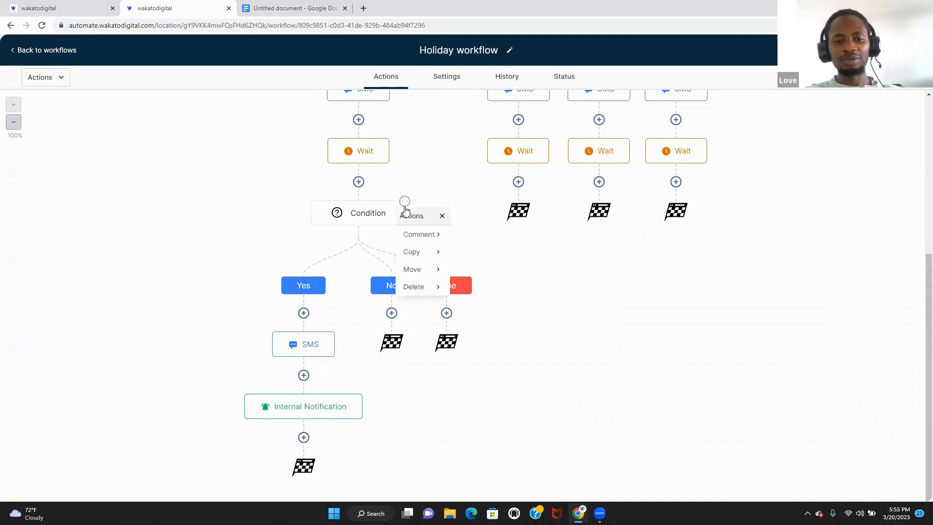
click(404, 201)
mouse_move(431, 258)
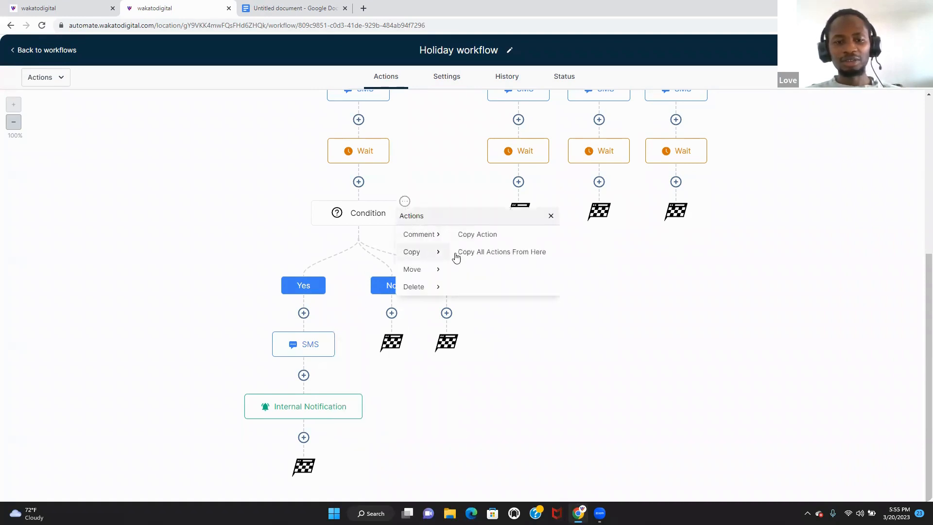
click(491, 253)
click(533, 196)
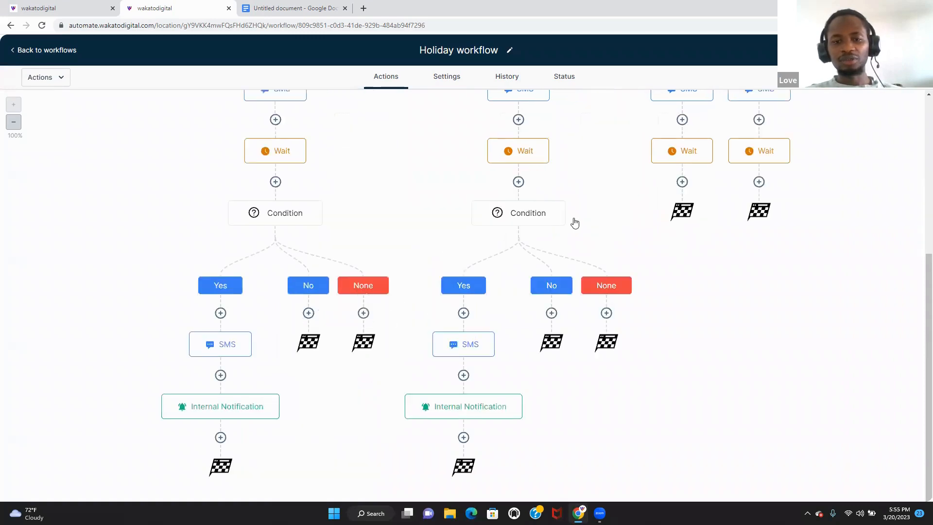
- Paste the same Condition branch under the Praise Day Wait
click(564, 204)
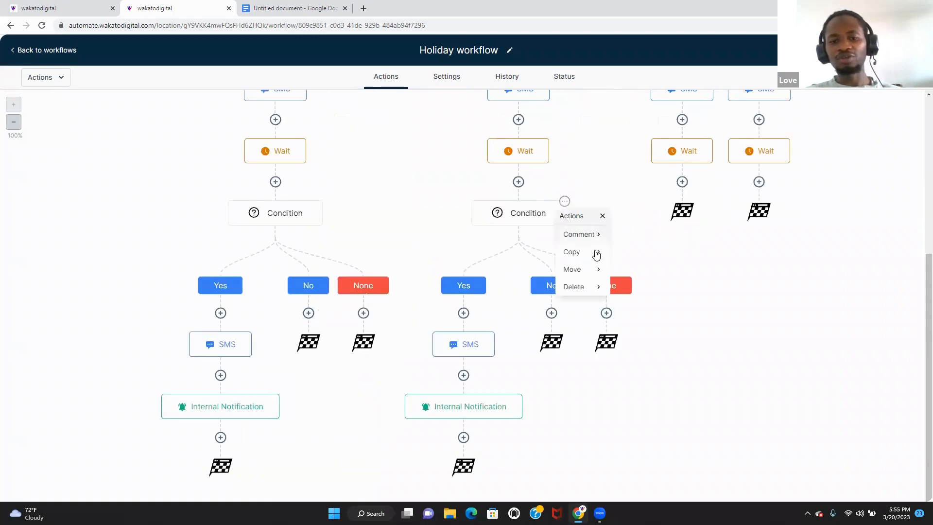
mouse_move(596, 251)
click(662, 252)
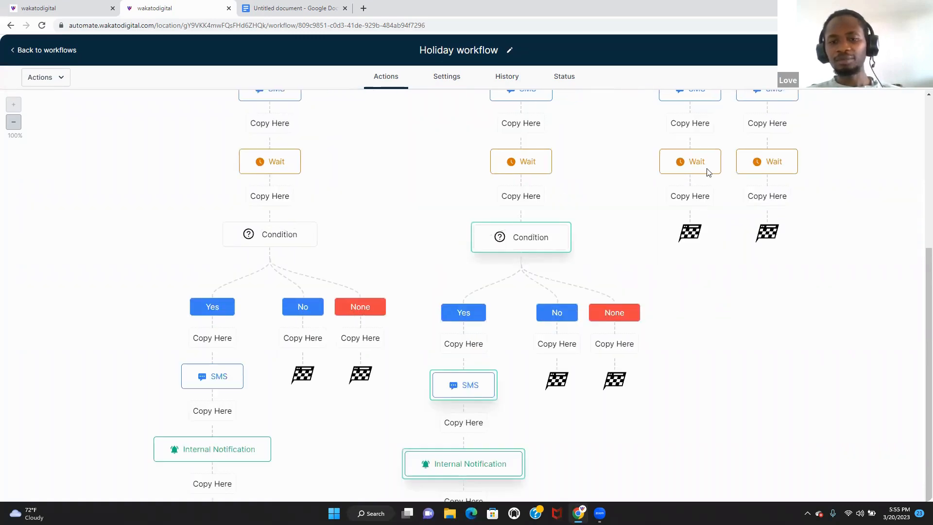
click(689, 190)
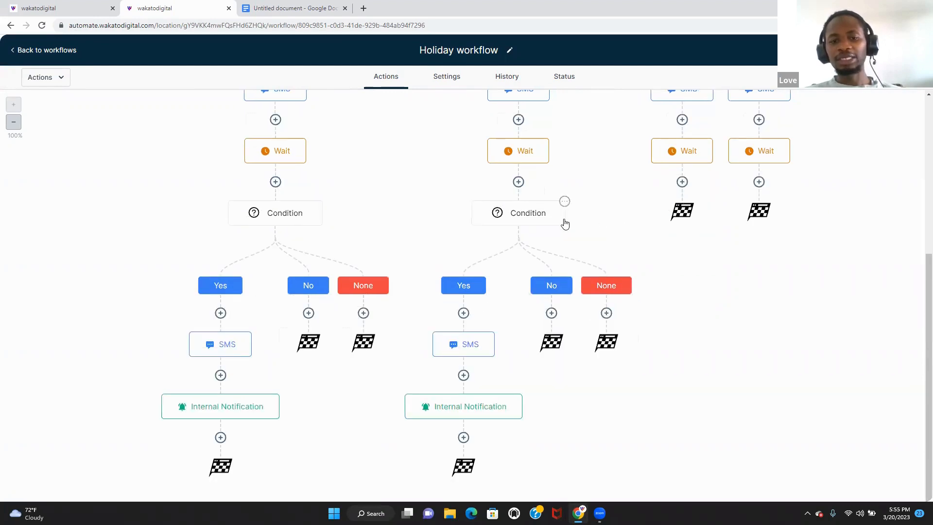
click(563, 201)
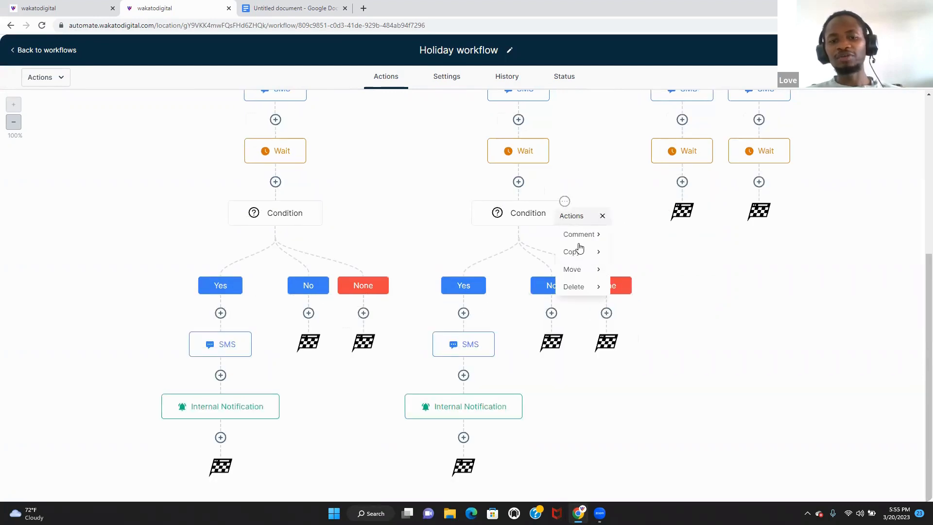
mouse_move(585, 253)
click(642, 252)
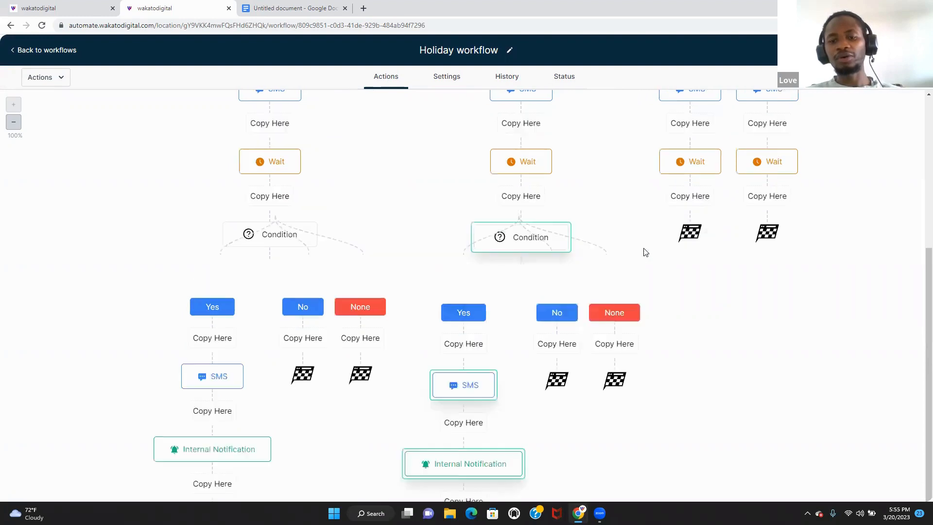
click(694, 204)
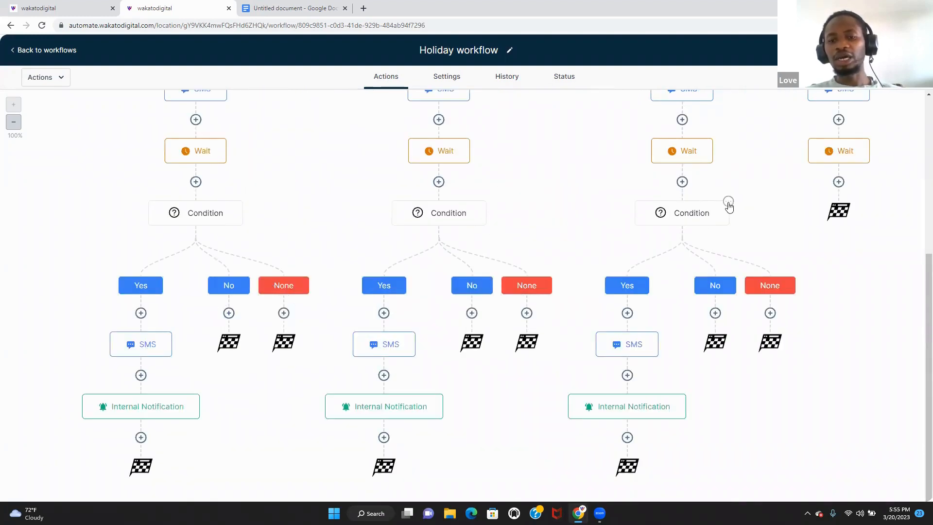
- Paste the Condition branch under the None column's Wait
click(728, 200)
mouse_move(744, 250)
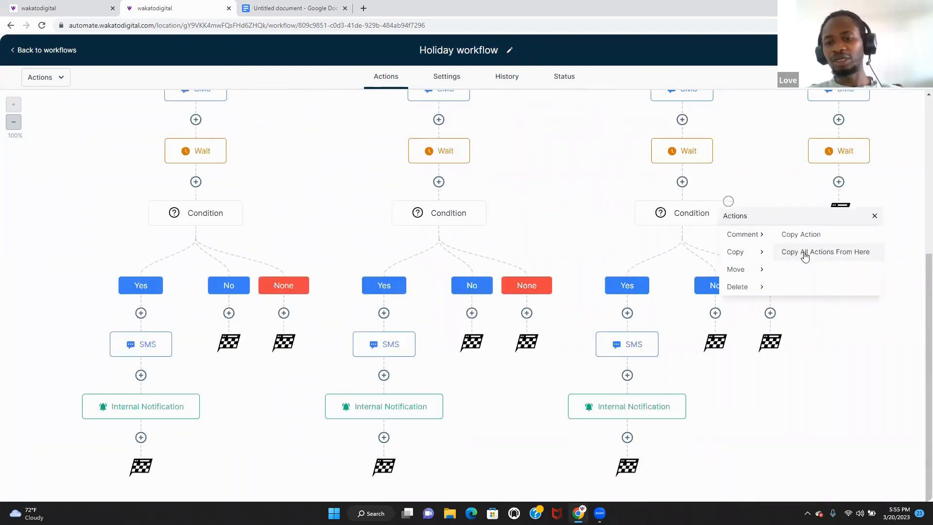
click(824, 226)
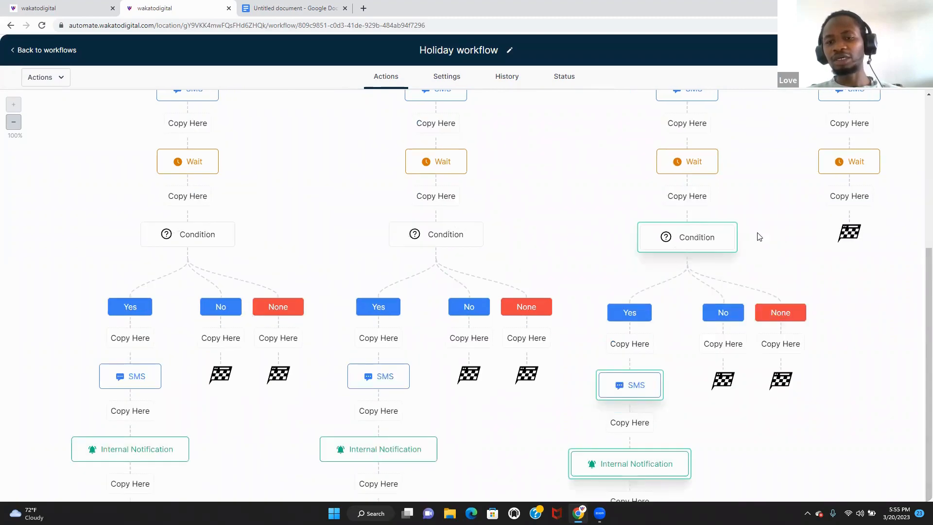
click(869, 199)
mouse_move(919, 273)
mouse_down()
mouse_move(918, 350)
mouse_move(918, 97)
mouse_move(920, 271)
mouse_up()
scroll(914, 363, down, 2)
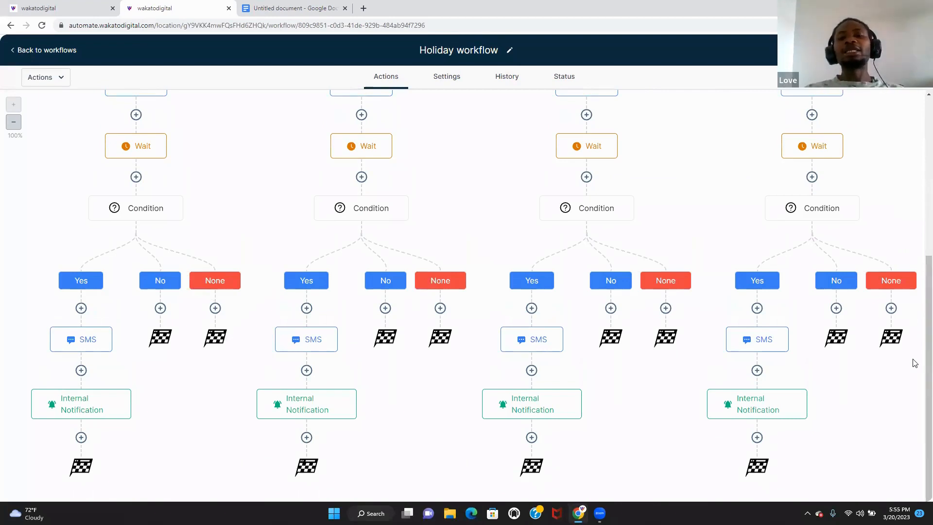
- Try saving the workflow, then review the Condition's Yes/No rules without changing them
drag(928, 313, 919, 157)
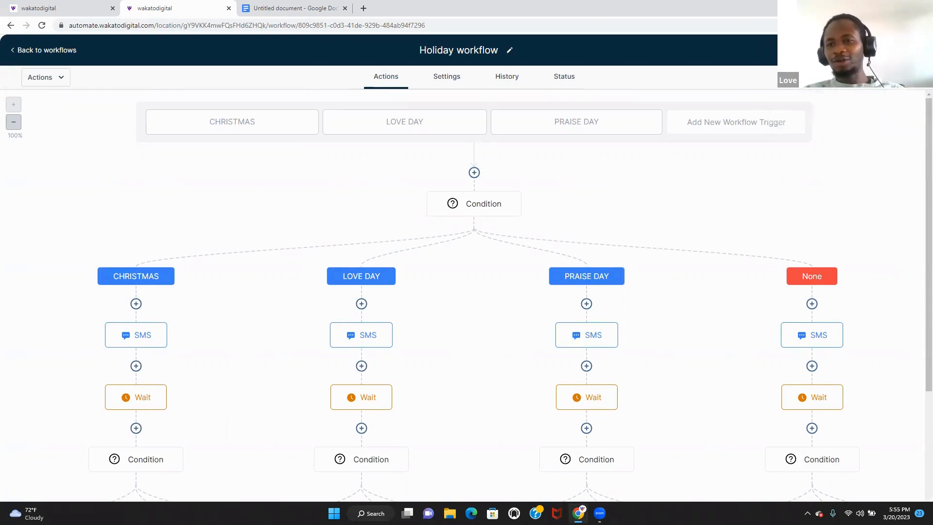
click(904, 77)
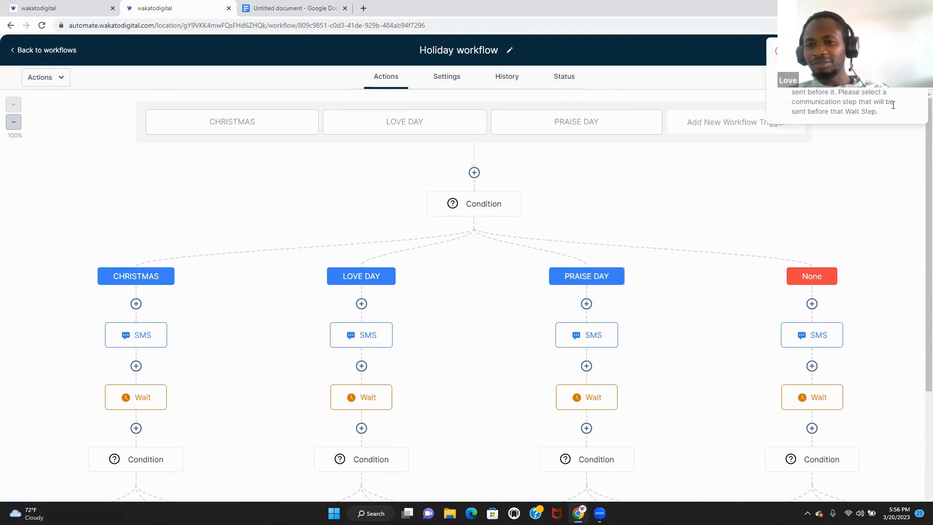
scroll(803, 224, down, 5)
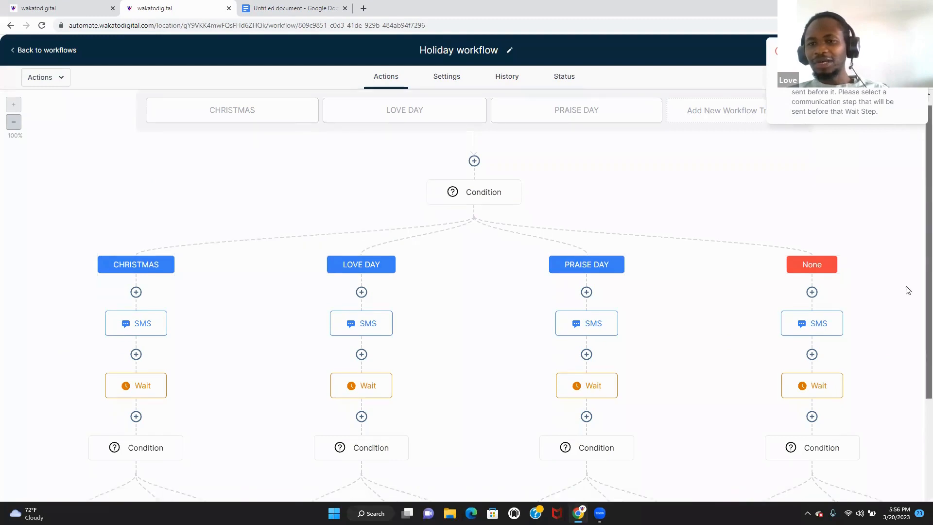
click(803, 223)
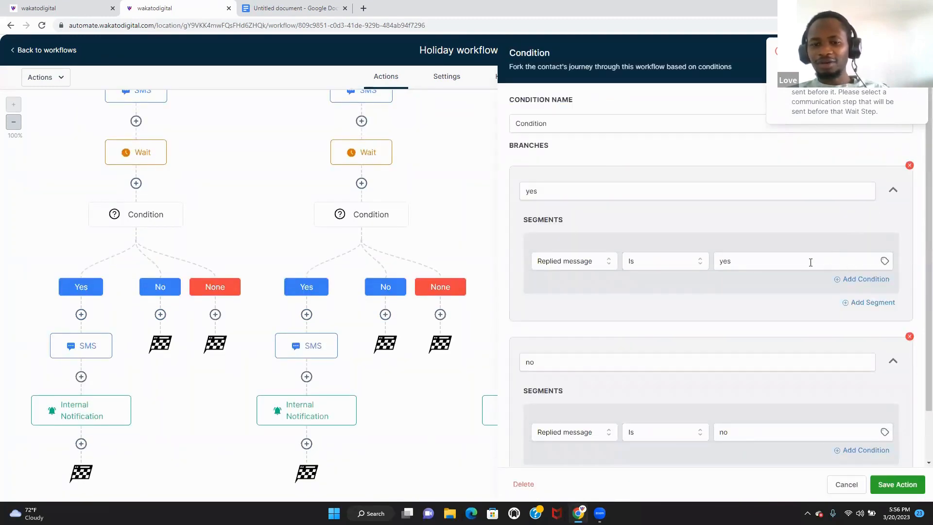
scroll(911, 311, down, 1)
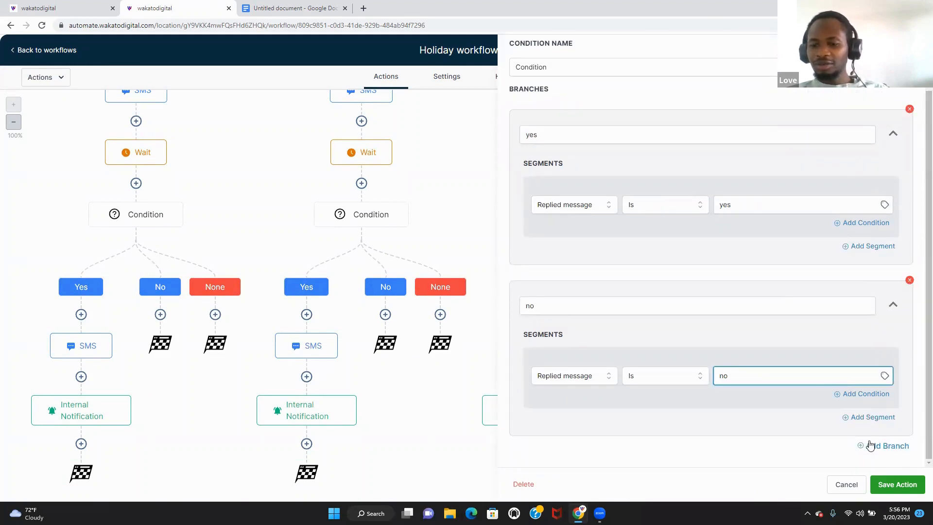
click(846, 484)
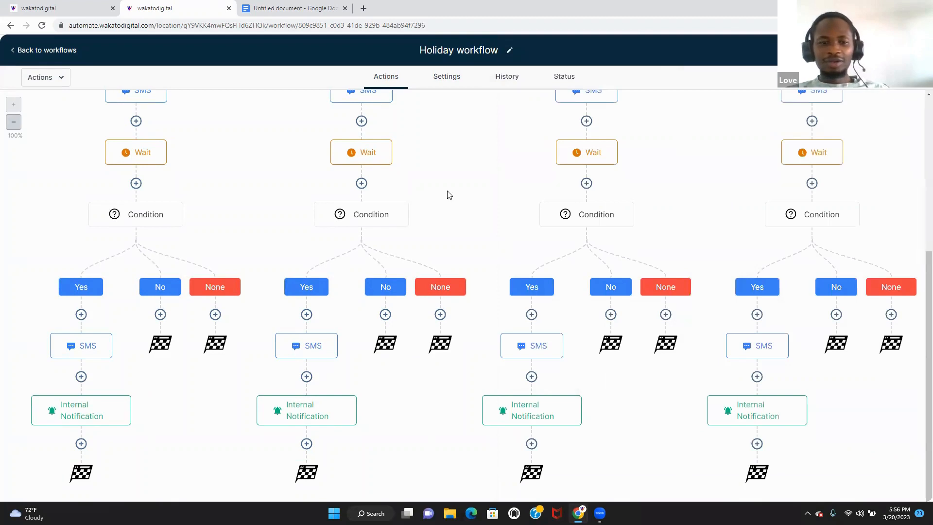
- Set each of the three copied Wait steps, including None's, to wait for a reply to the SMS
click(387, 142)
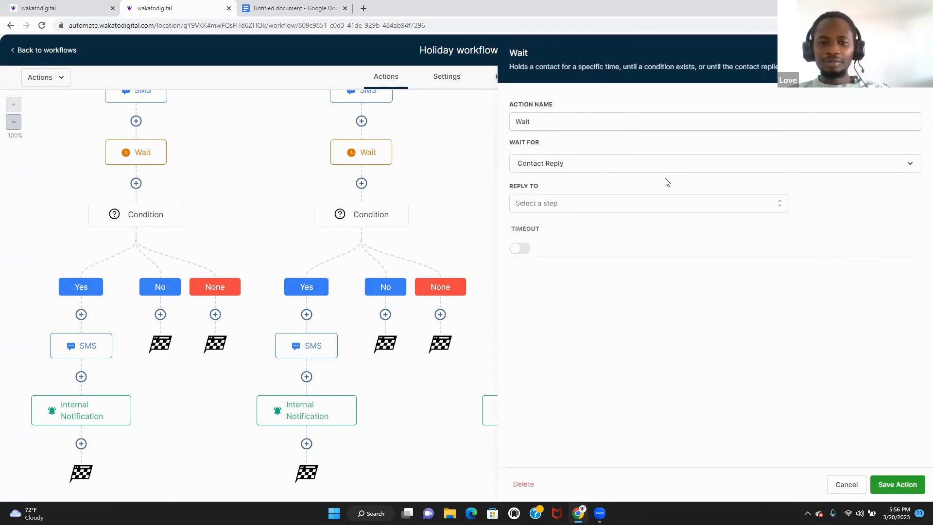
click(714, 209)
click(660, 261)
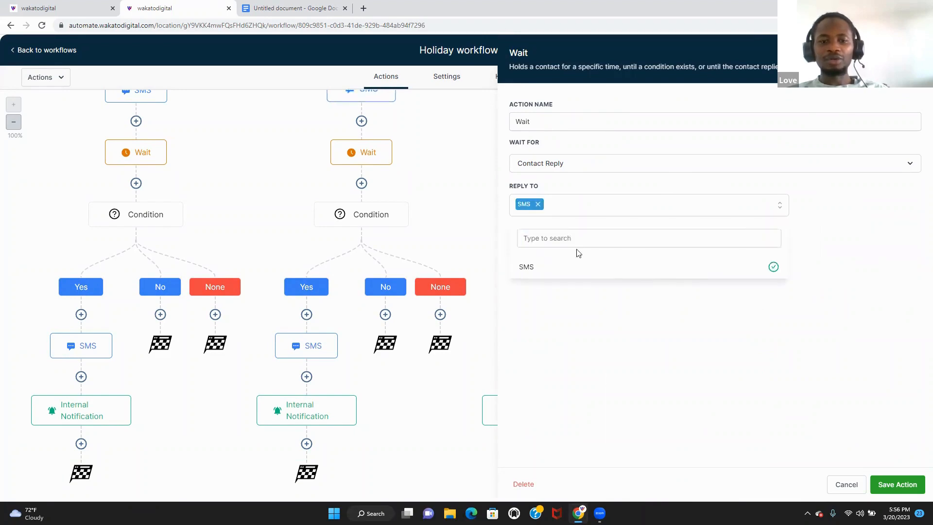
click(896, 484)
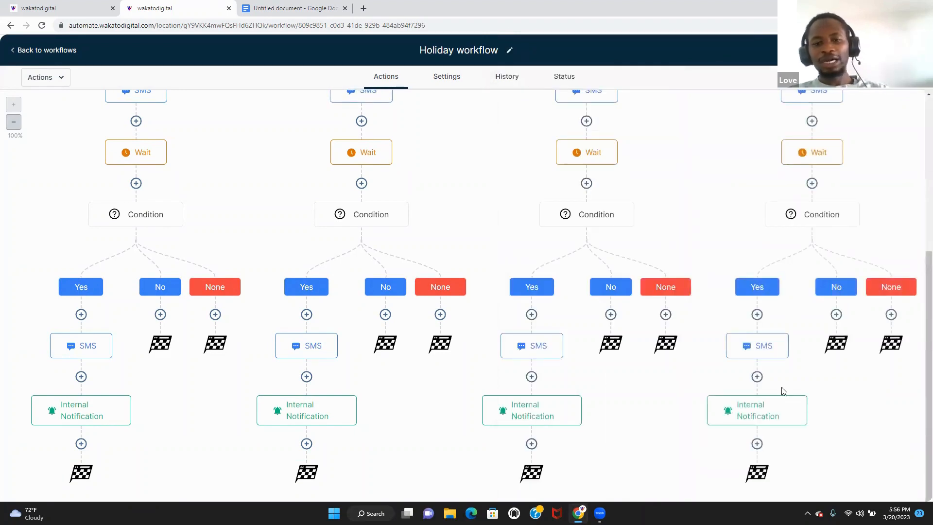
click(594, 154)
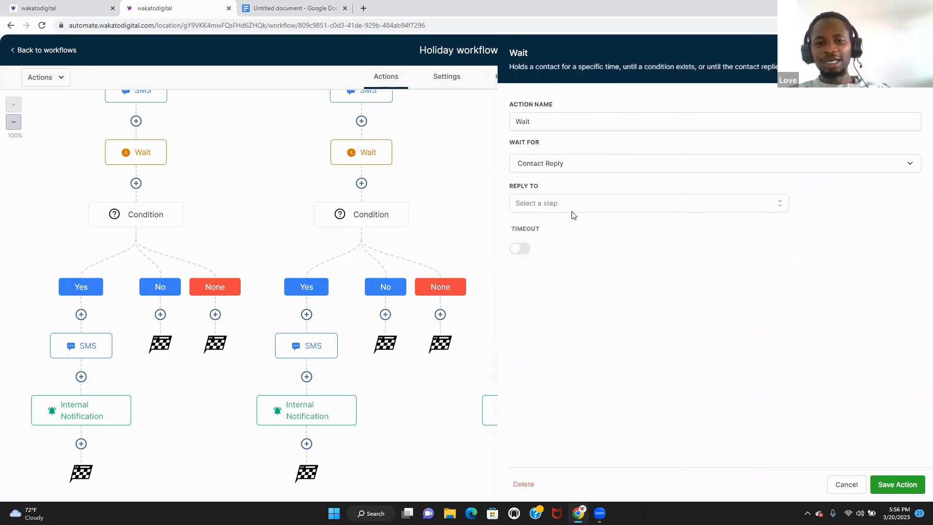
click(593, 211)
click(591, 268)
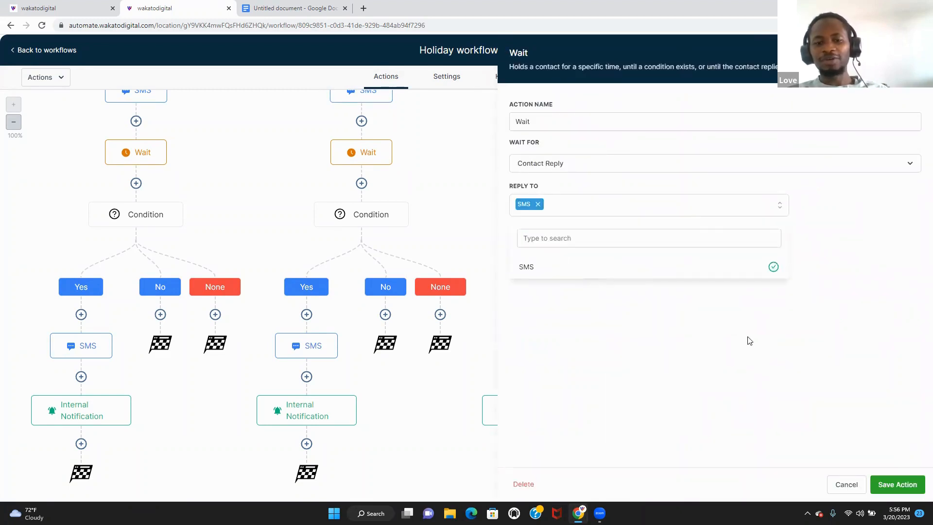
click(883, 484)
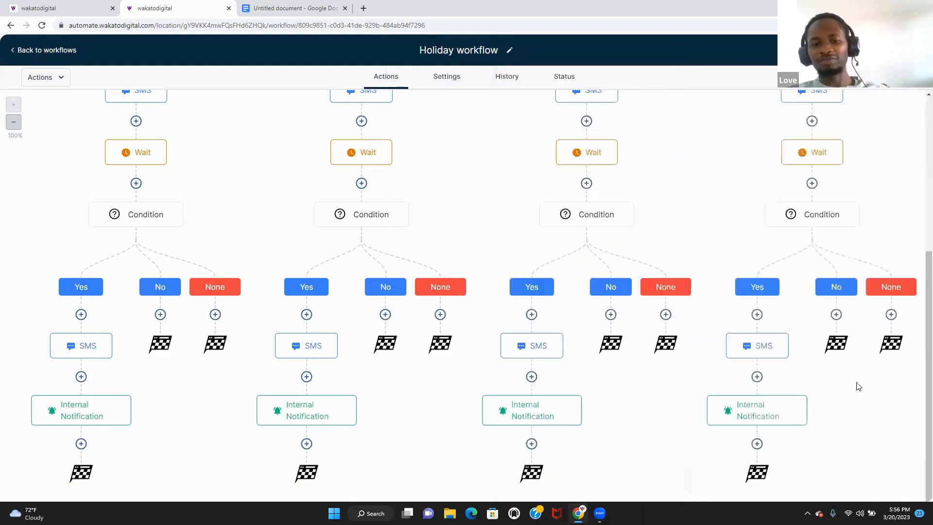
click(821, 152)
click(673, 206)
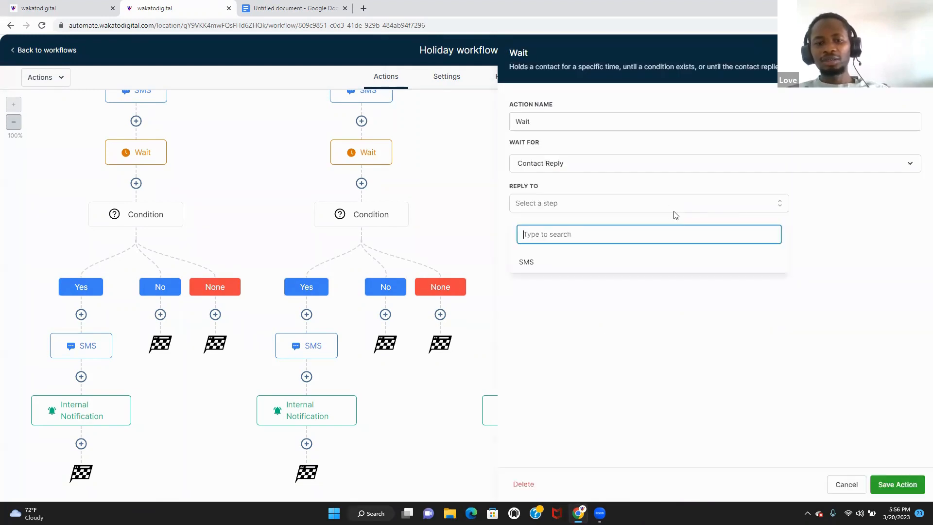
click(672, 271)
click(901, 483)
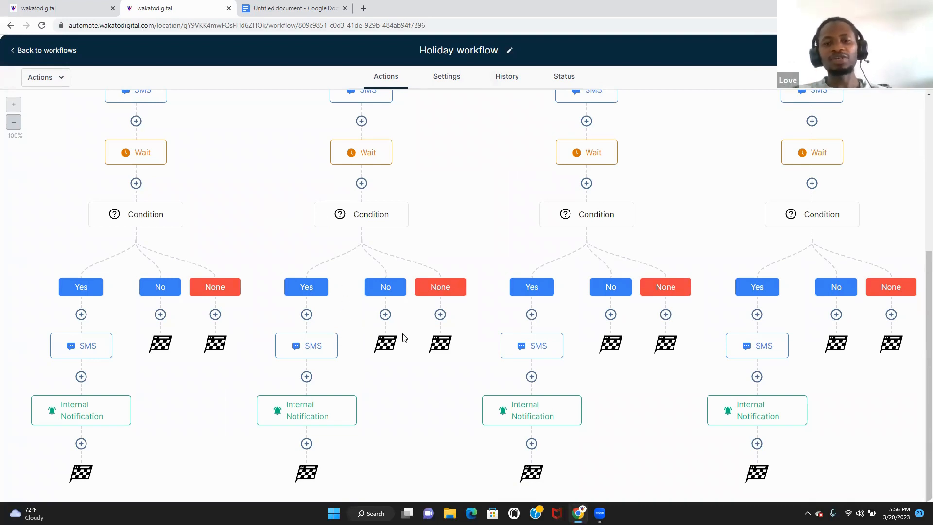
- Confirm the Holiday workflow is published, then switch to the 'Must have workflows' Google Doc
click(51, 52)
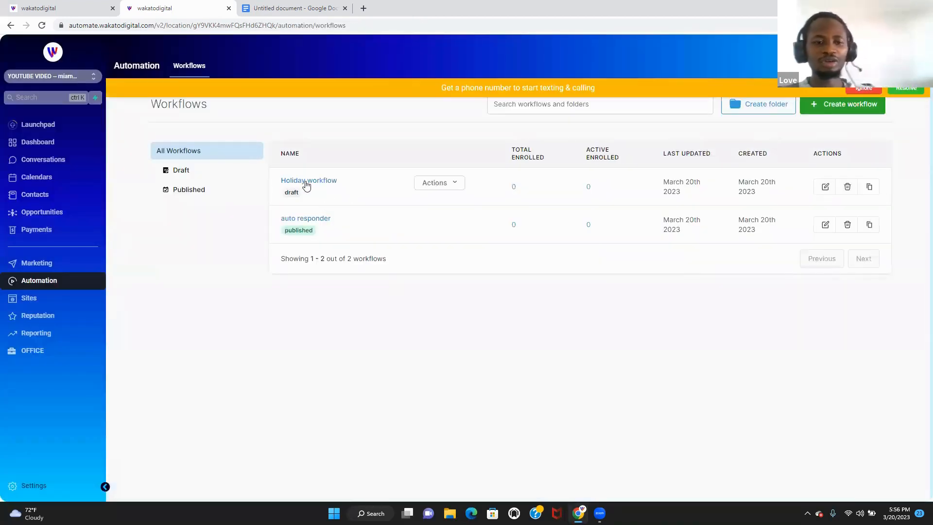
click(305, 181)
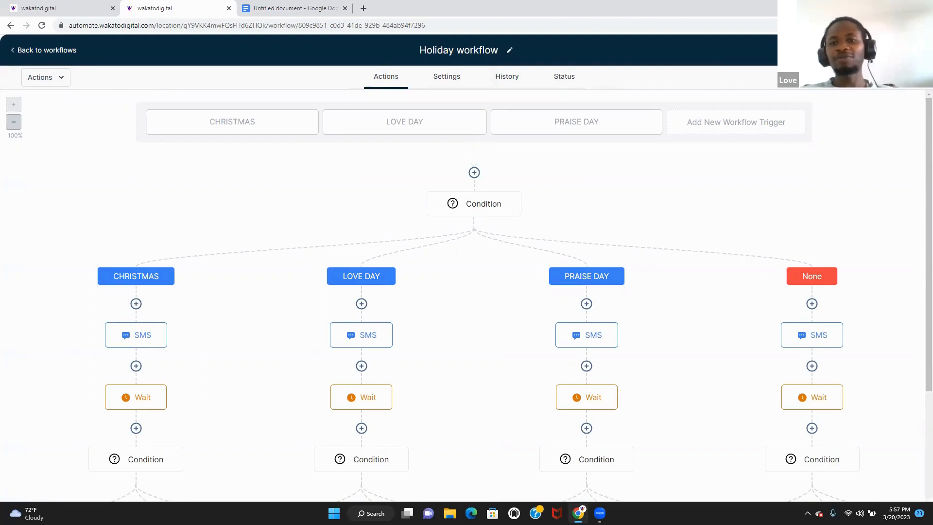
click(45, 54)
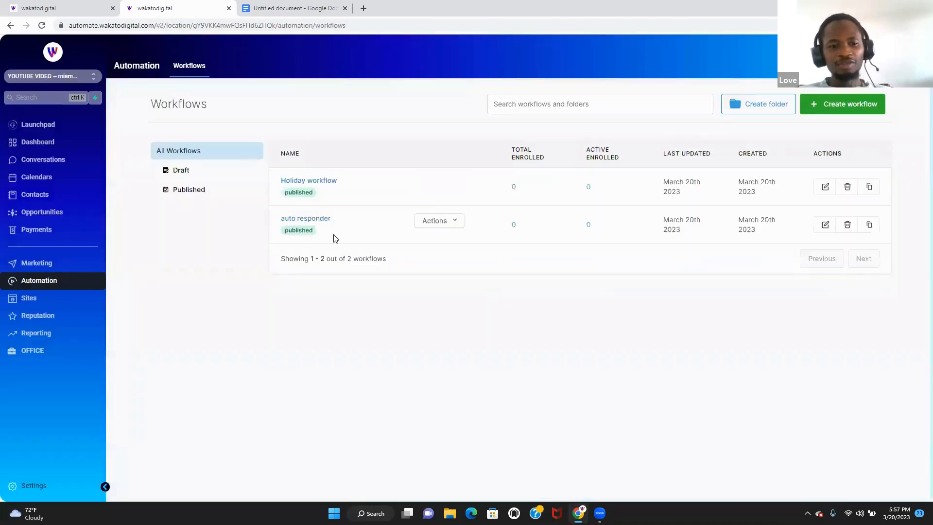
click(302, 6)
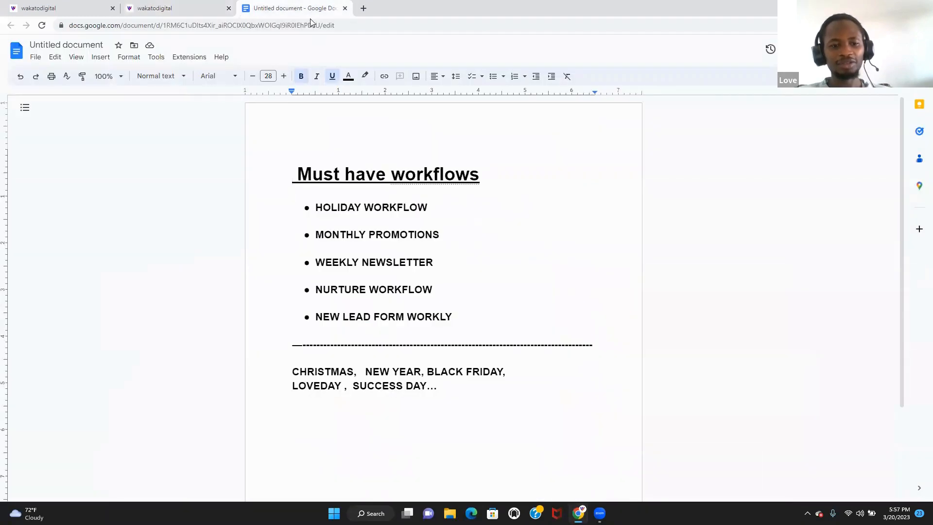
- Delete the HOLIDAY WORKFLOW bullet from the notes and return to the wakatodigital workflows page
drag(277, 210, 542, 217)
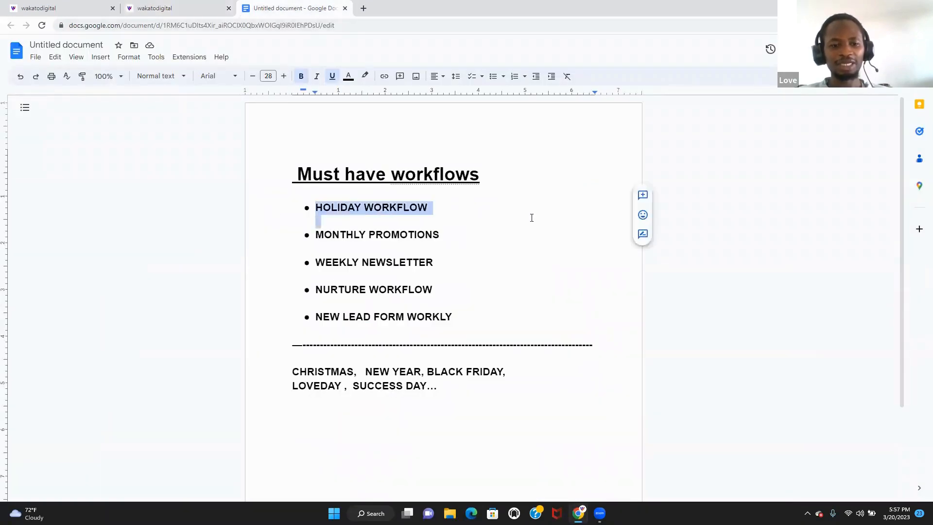
key(BackSpace)
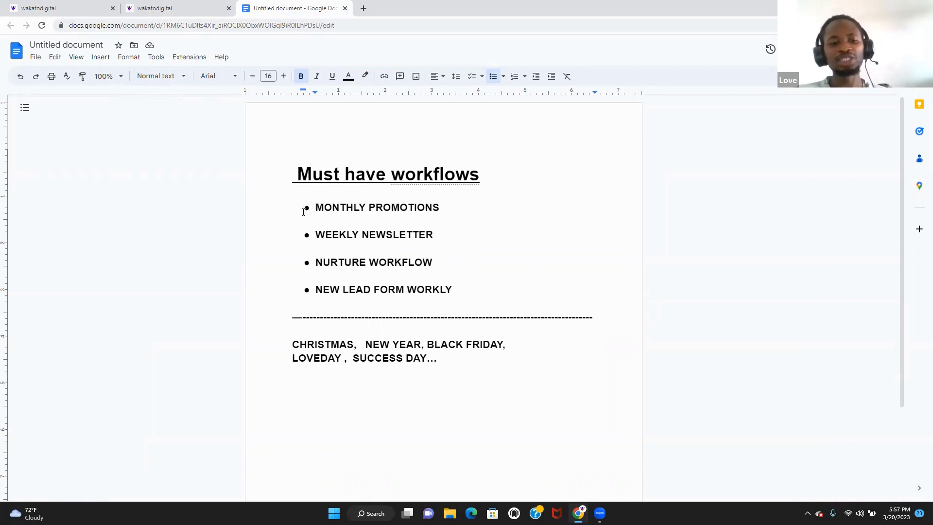
drag(303, 212, 450, 267)
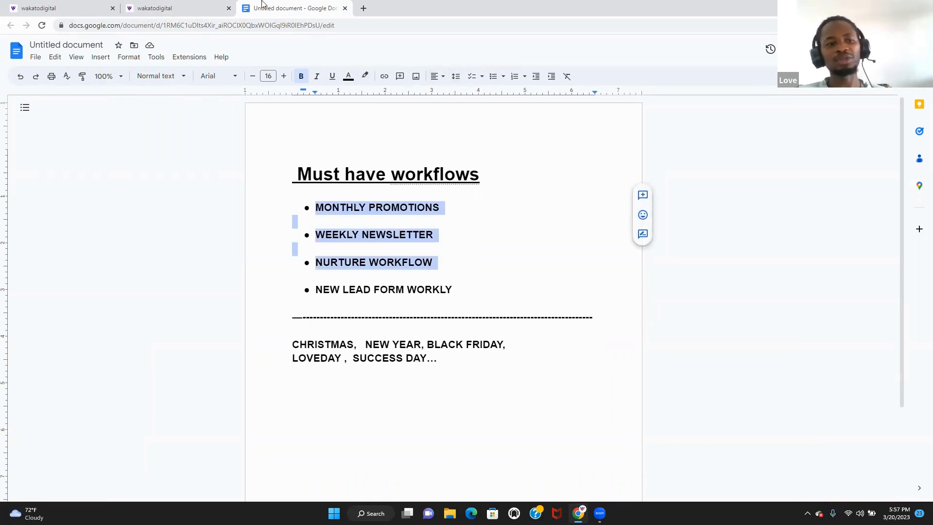
click(177, 10)
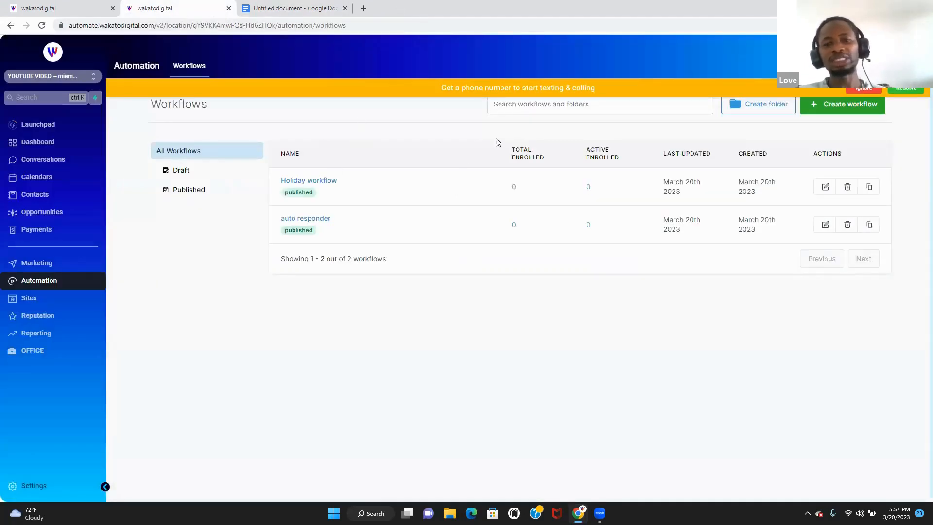
- Create a new workflow from scratch, closing the trigger panel without adding a trigger
click(809, 105)
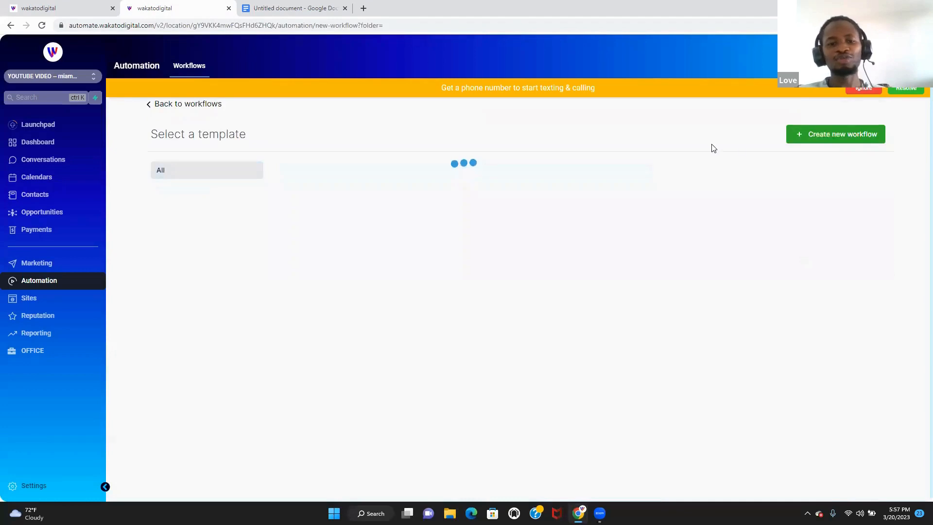
click(481, 290)
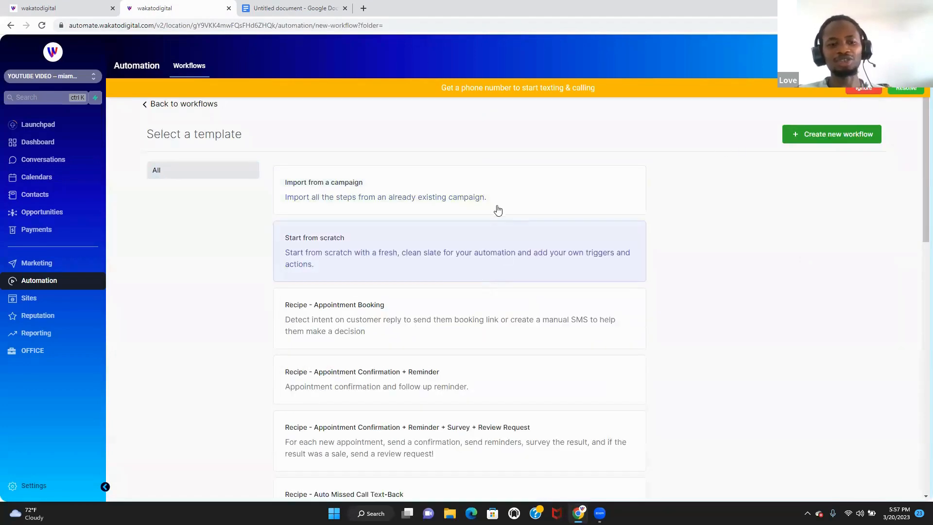
click(808, 134)
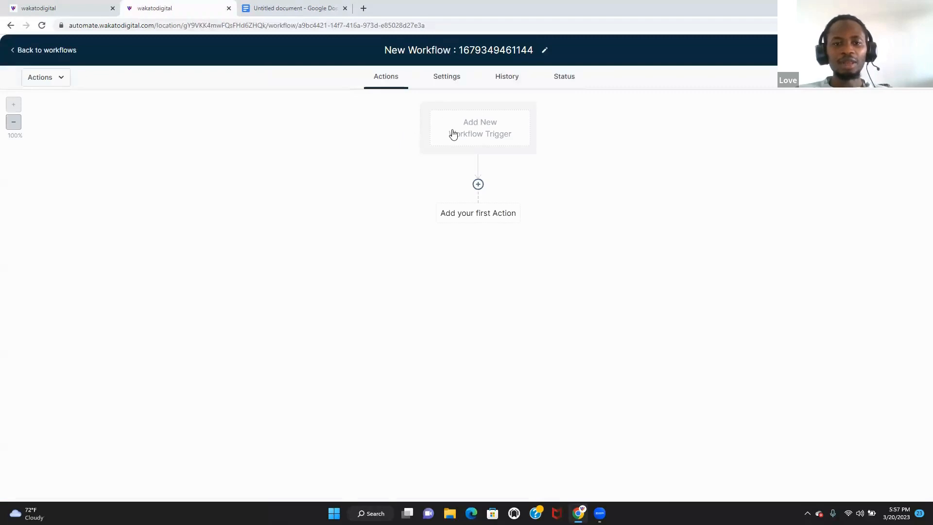
click(452, 131)
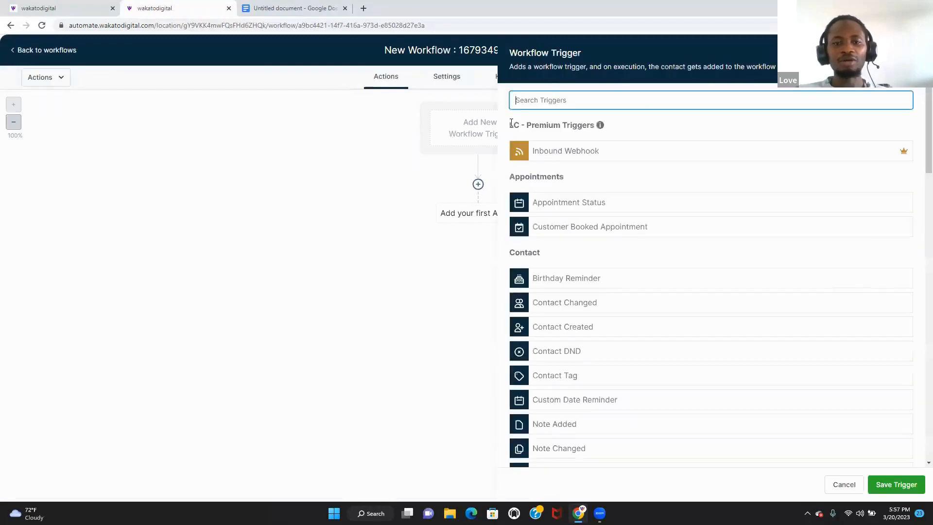
click(411, 137)
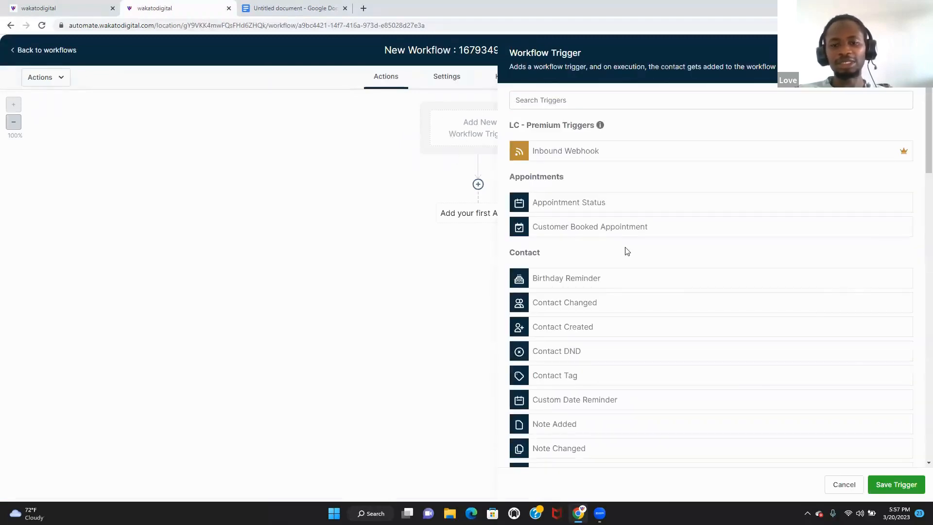
click(841, 485)
- Rename the workflow to 'nurture/ monthly newsletter/'
drag(532, 50, 345, 46)
text(nurt)
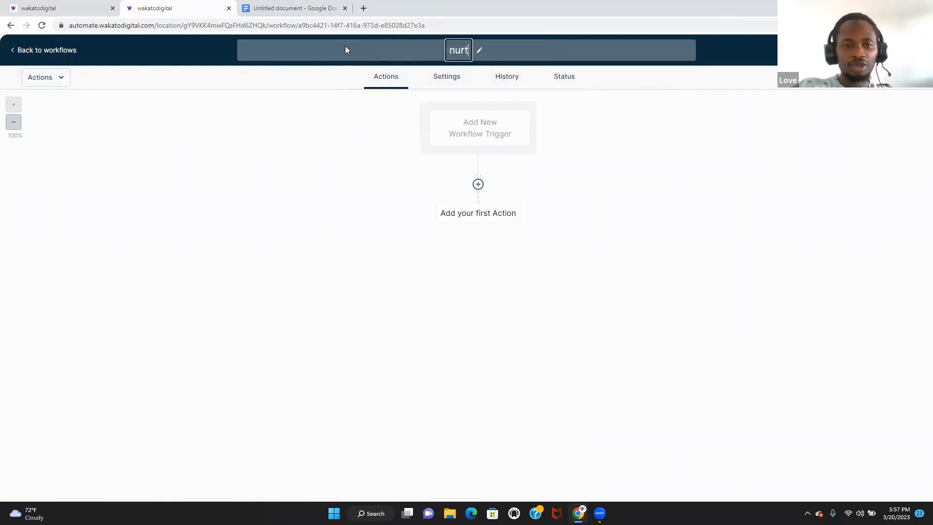
text(ure/)
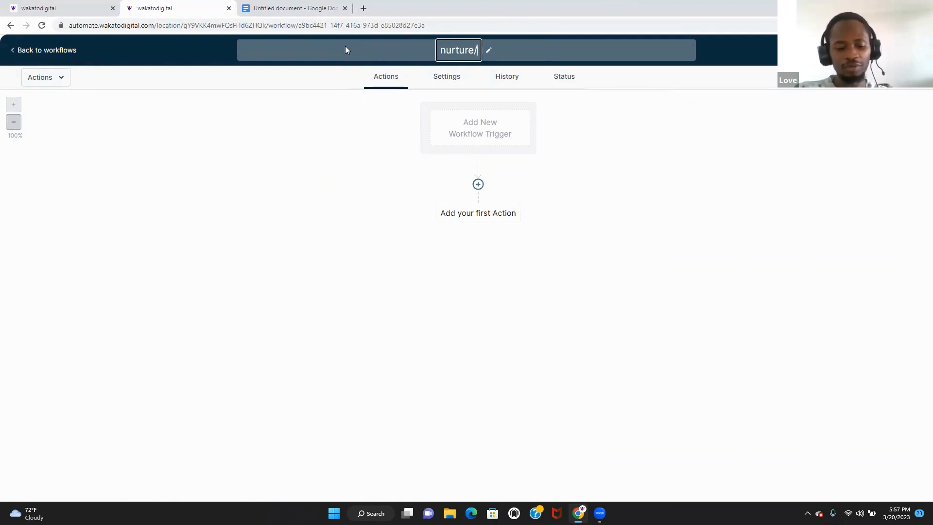
text(mont)
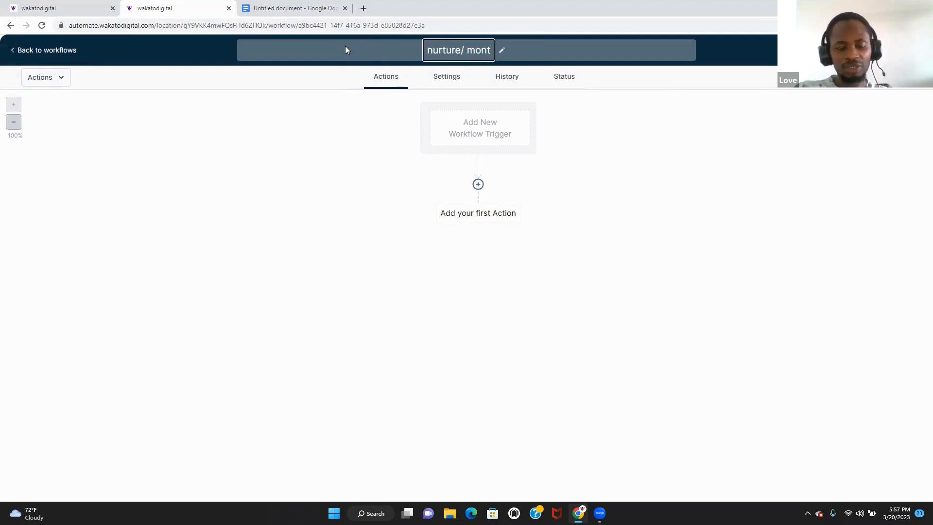
text(thly)
key(BackSpace)
key(BackSpace)
key(BackSpace)
key(BackSpace)
key(BackSpace)
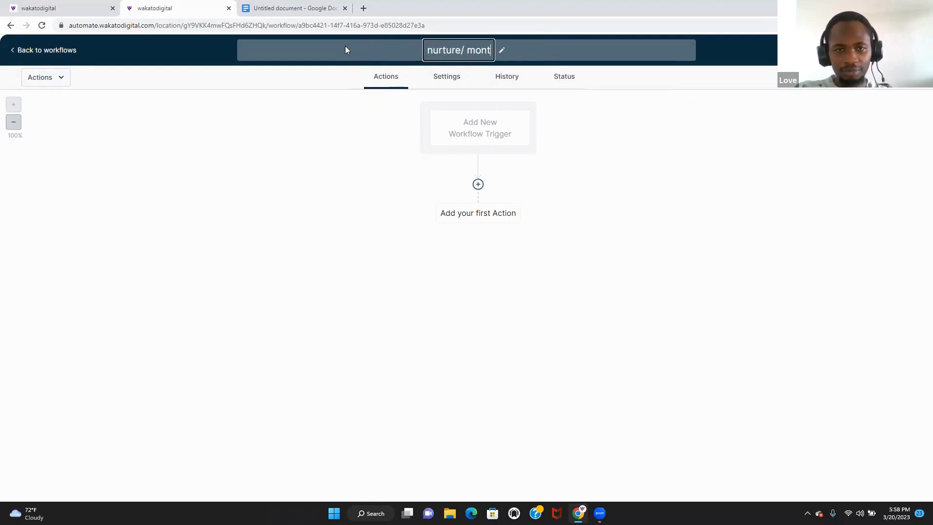
text(hly news)
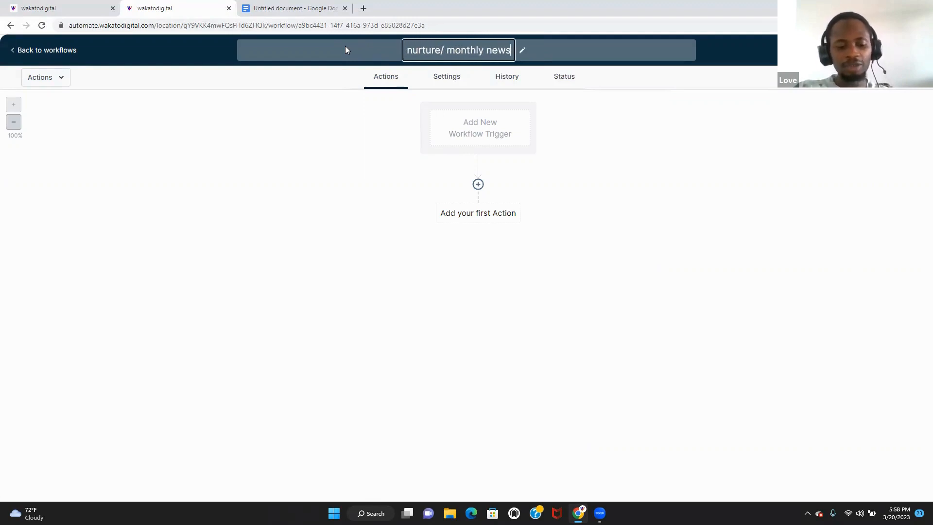
text(letter/)
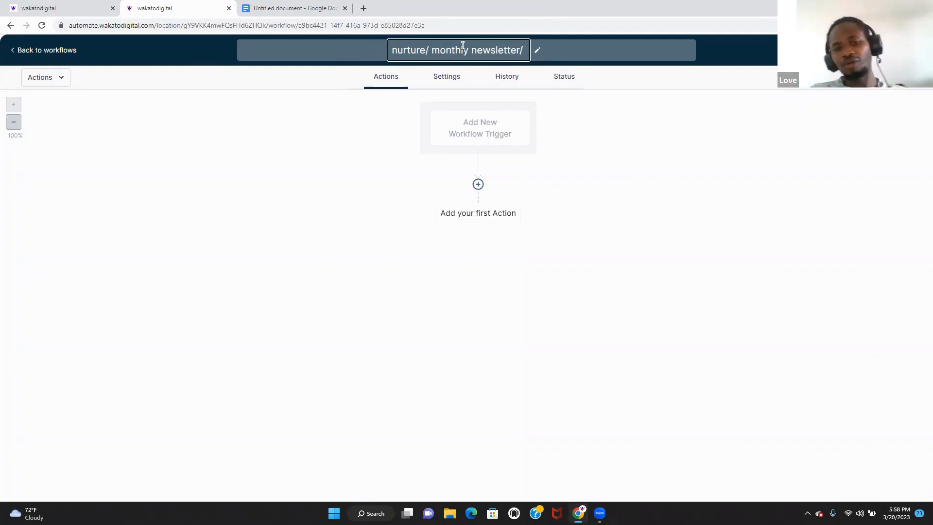
- Add a Send SMS action as the first step, using no template
click(479, 185)
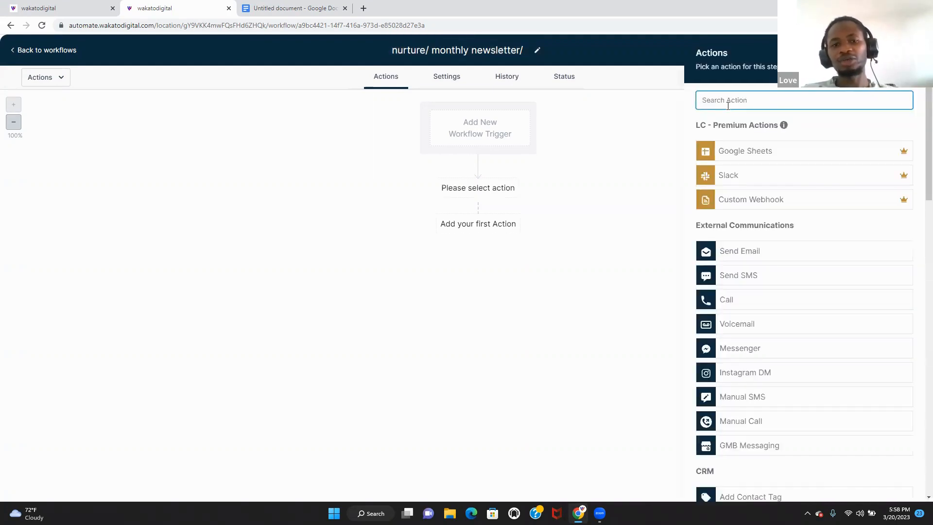
text(send)
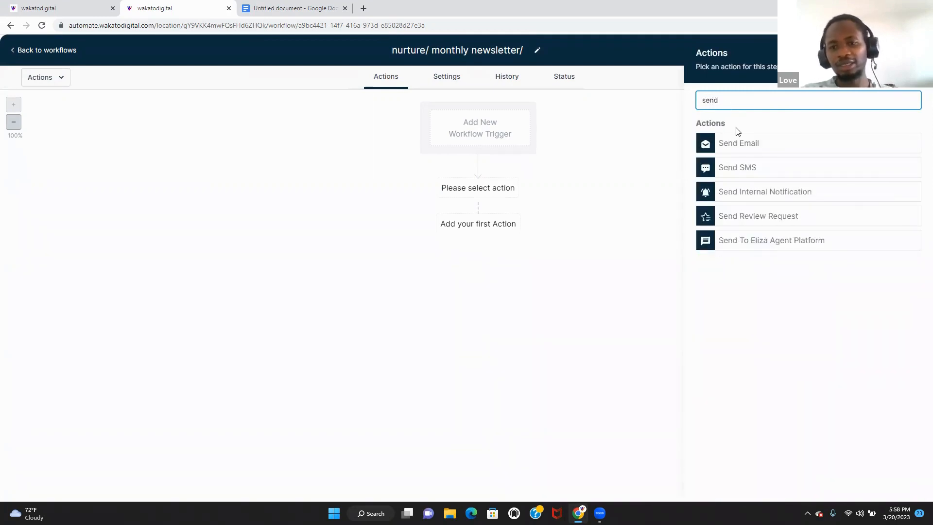
click(739, 165)
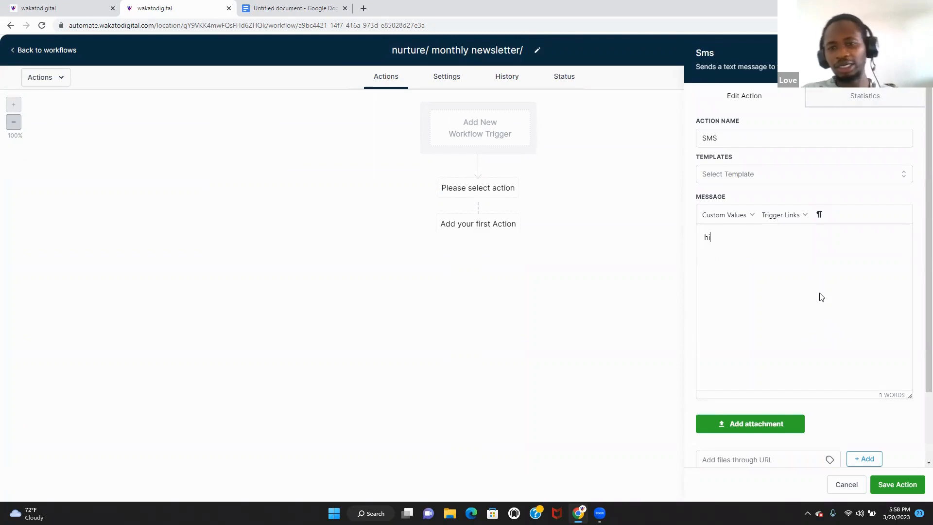
click(820, 174)
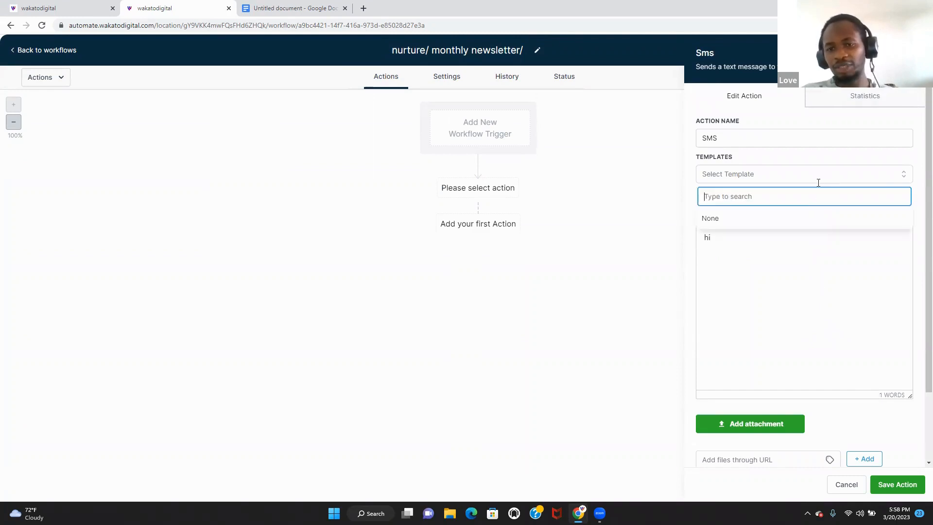
click(800, 219)
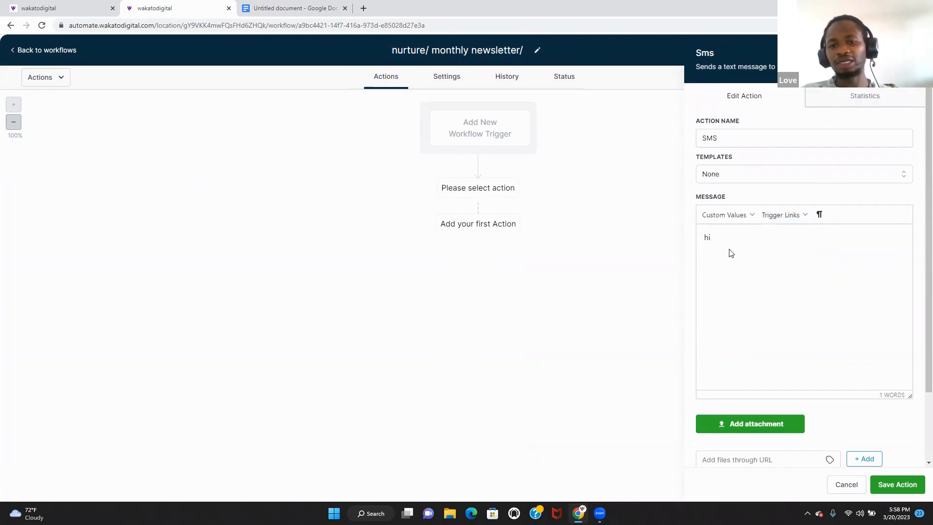
- Replace the placeholder with a message asking if the contact is still interested, and save
drag(721, 237, 695, 236)
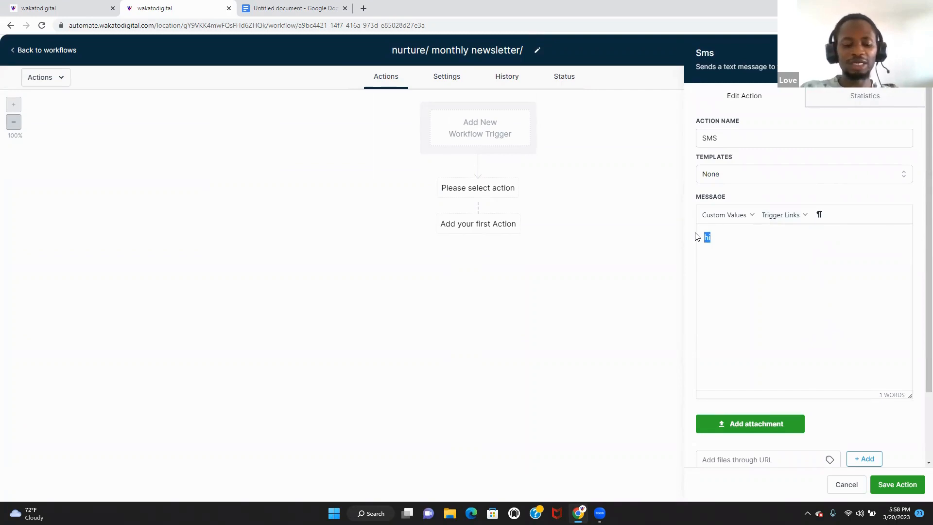
key(BackSpace)
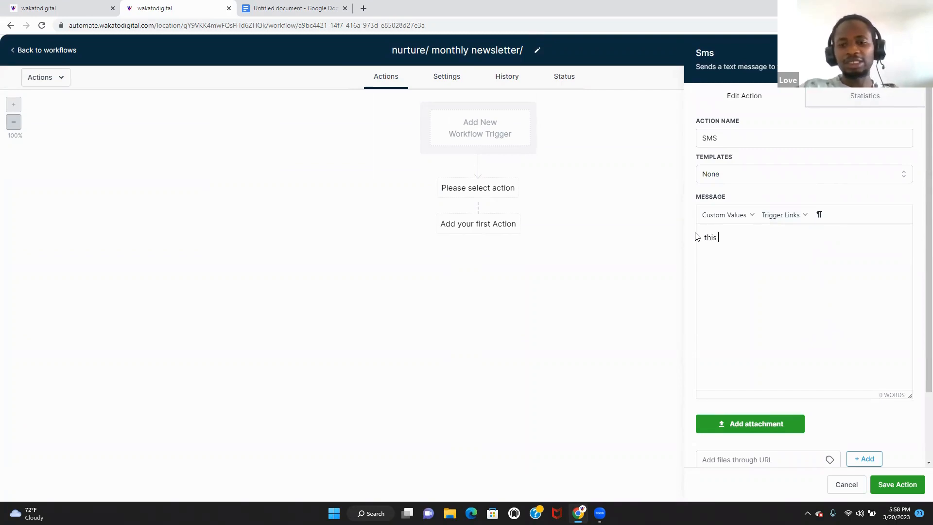
text(this oir m)
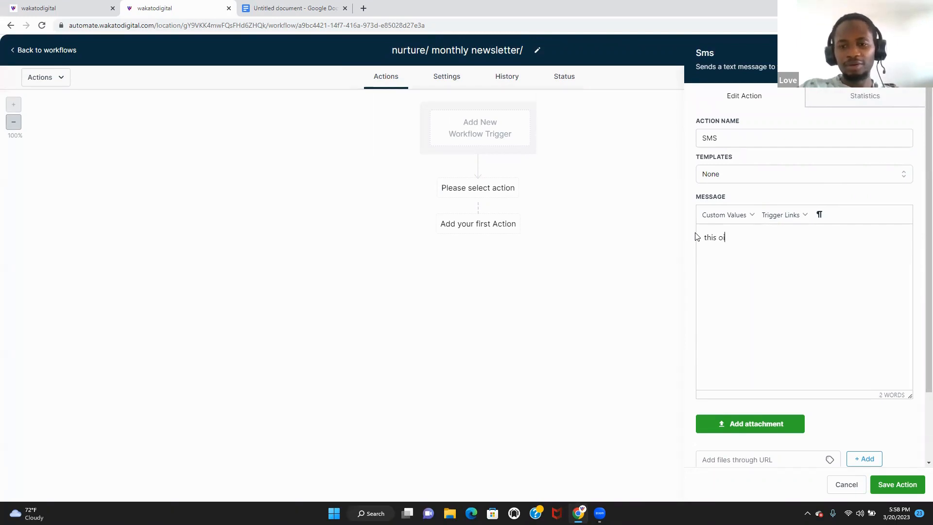
text(onthly pr,.)
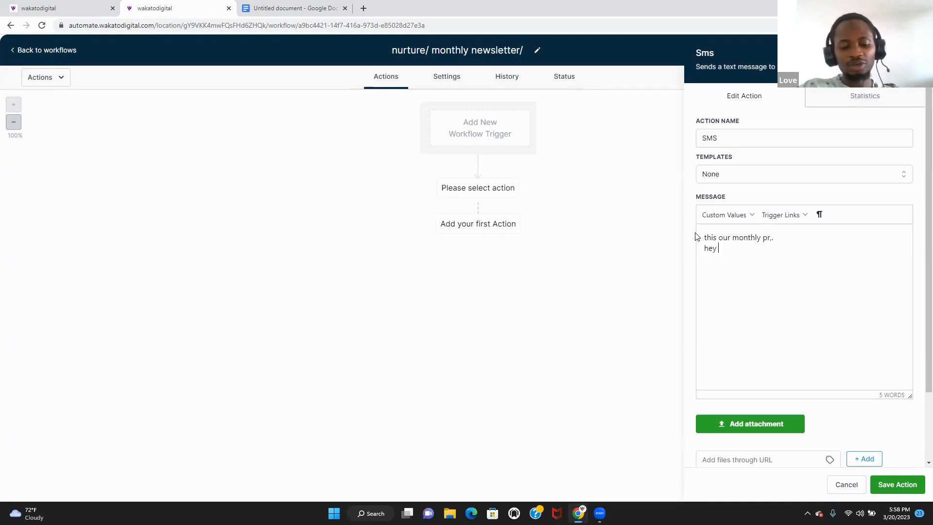
text(mary)
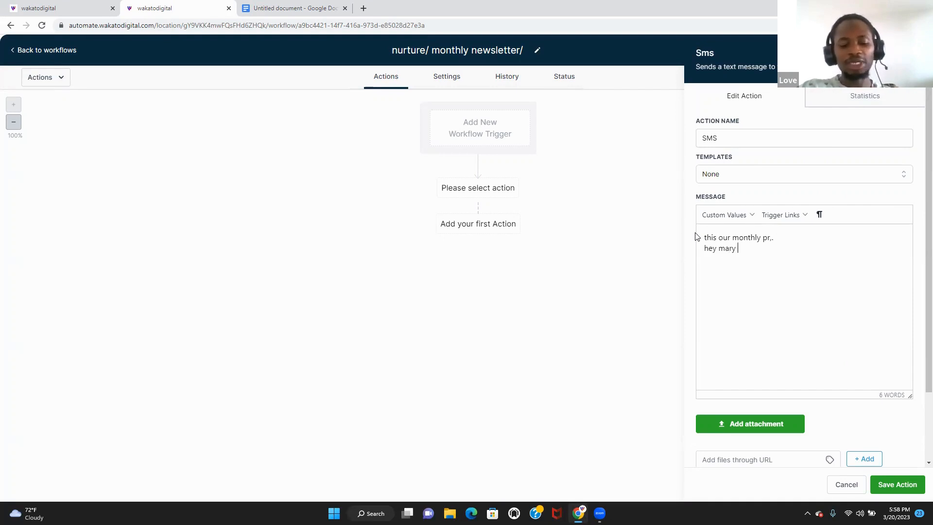
text( are you still interested in our offer?)
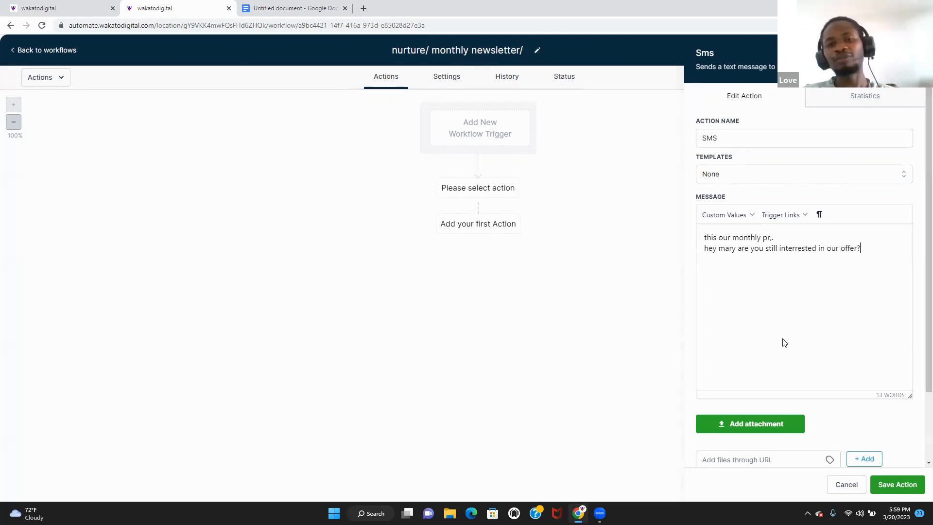
click(905, 484)
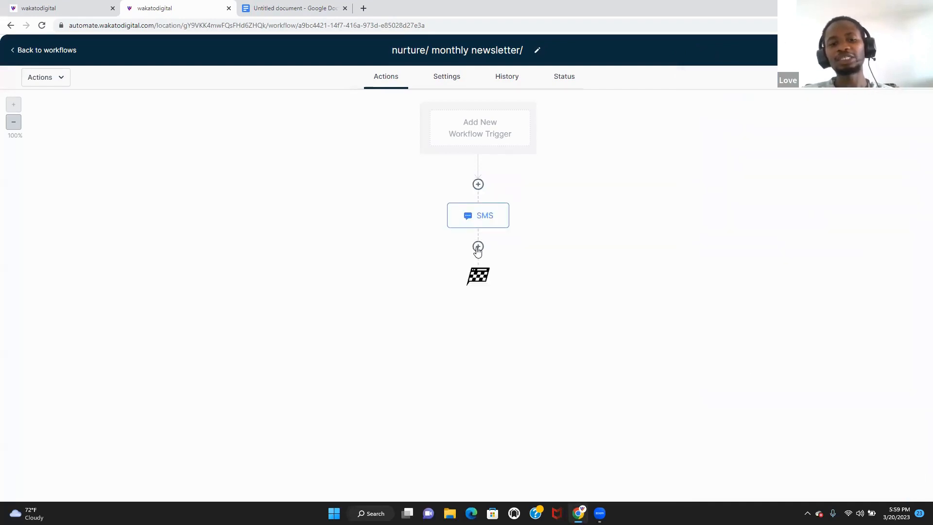
- Add a Send Email action after the SMS
click(478, 246)
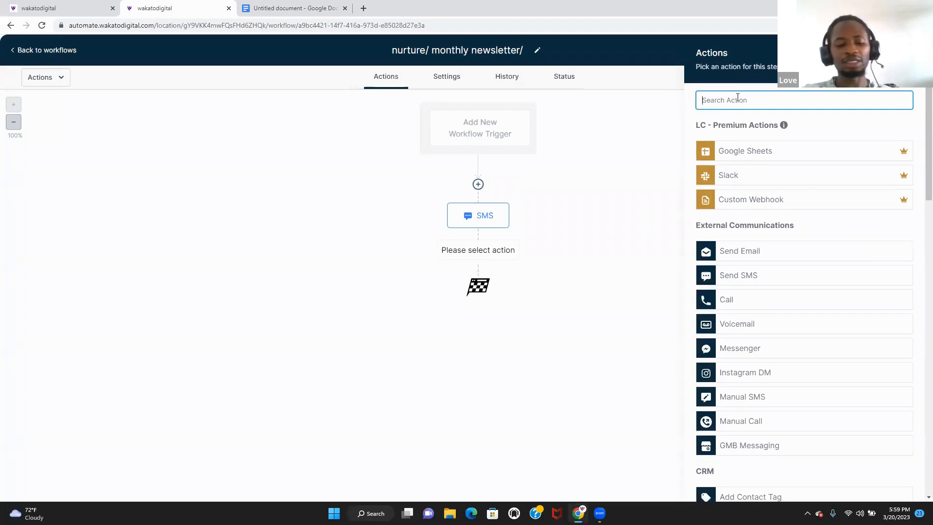
text(send)
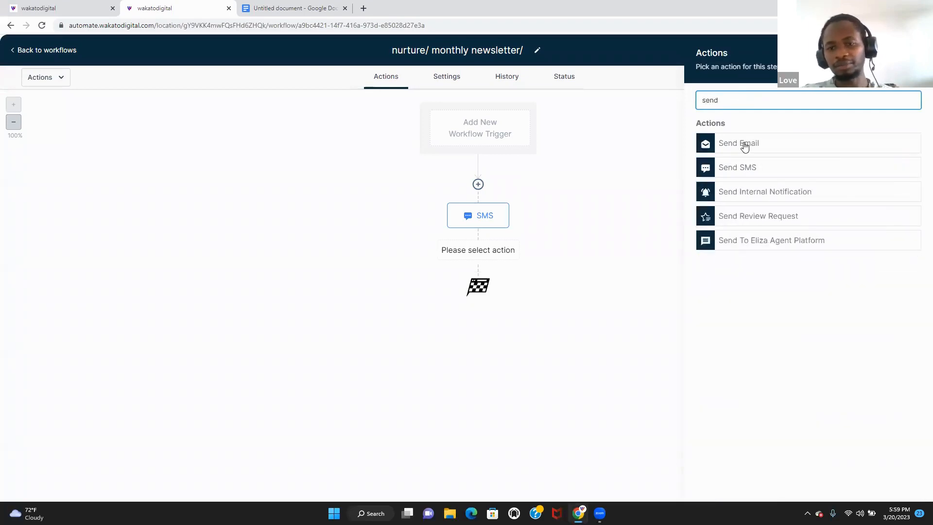
click(743, 144)
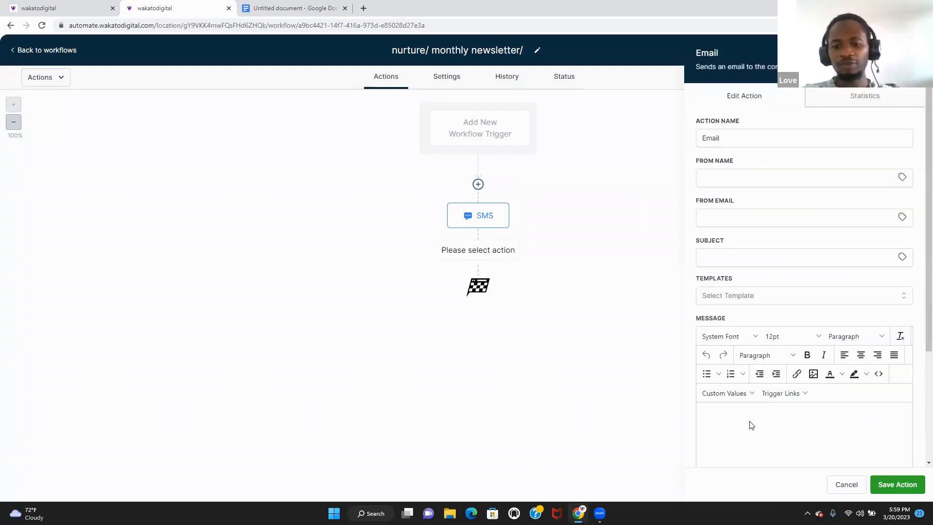
click(750, 424)
text(nhfk)
- Fill in From Name 'love', the sender email and subject 'lo', remove stray message text, and save
click(728, 178)
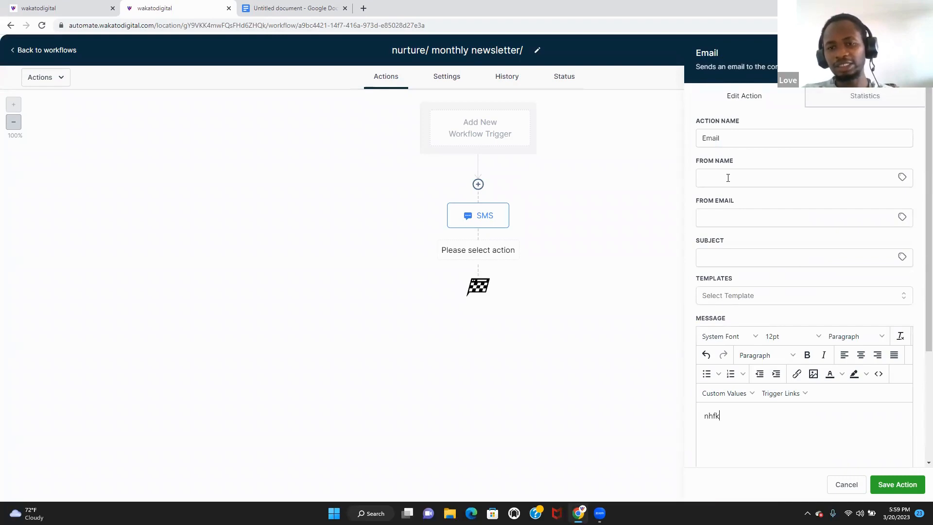
text(lo)
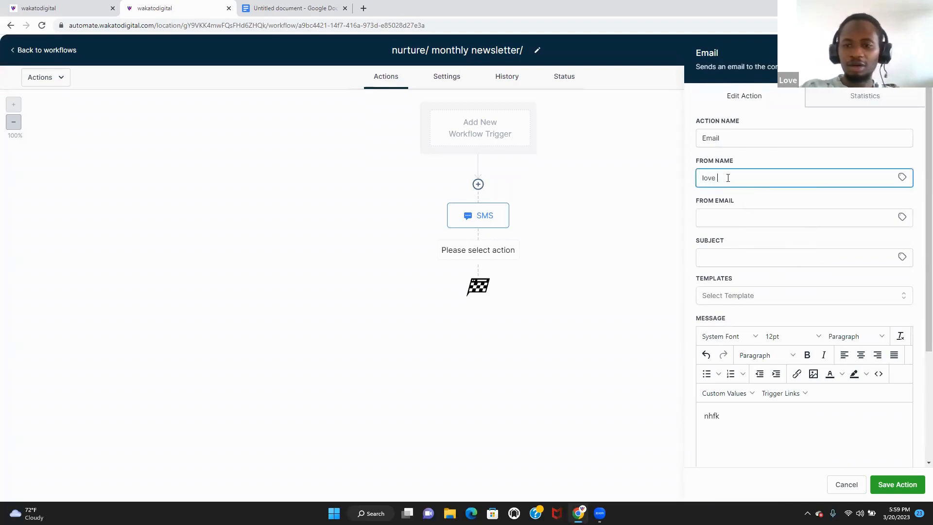
text(ve)
click(742, 213)
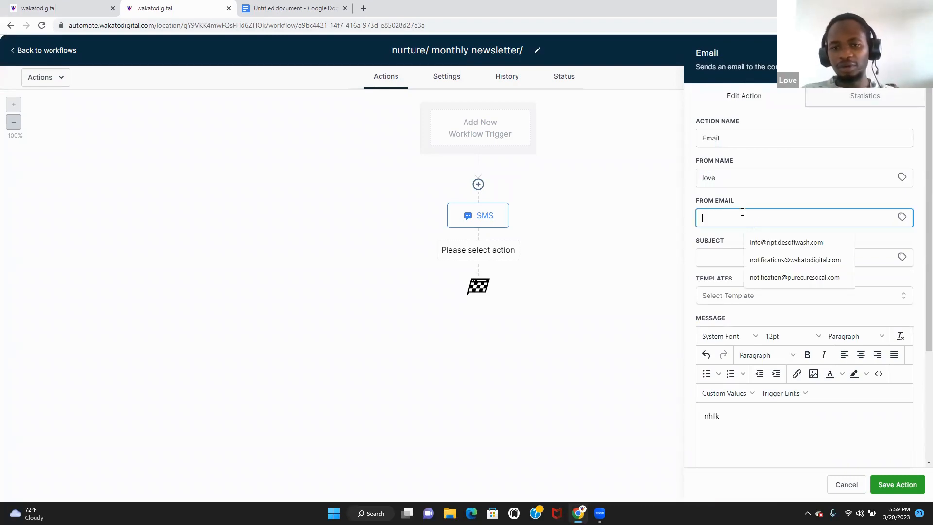
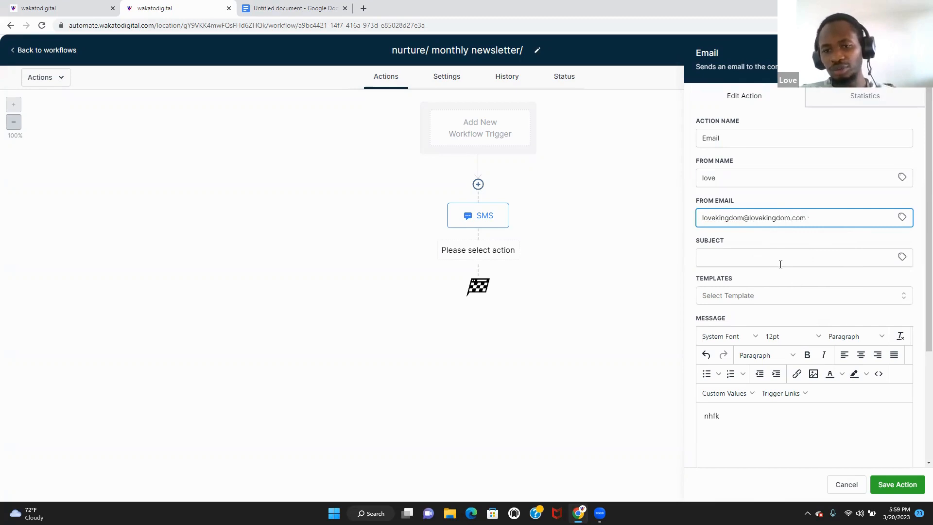
click(780, 264)
text(love)
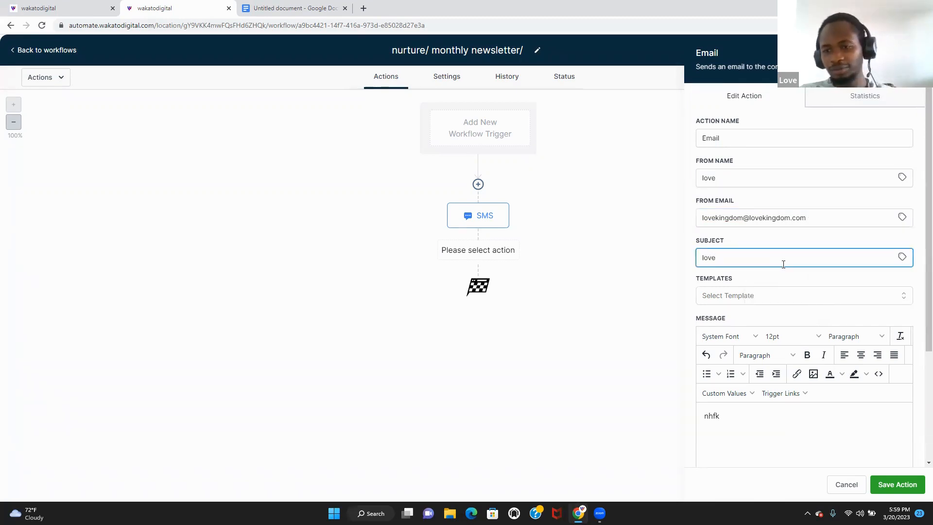
drag(927, 254, 912, 337)
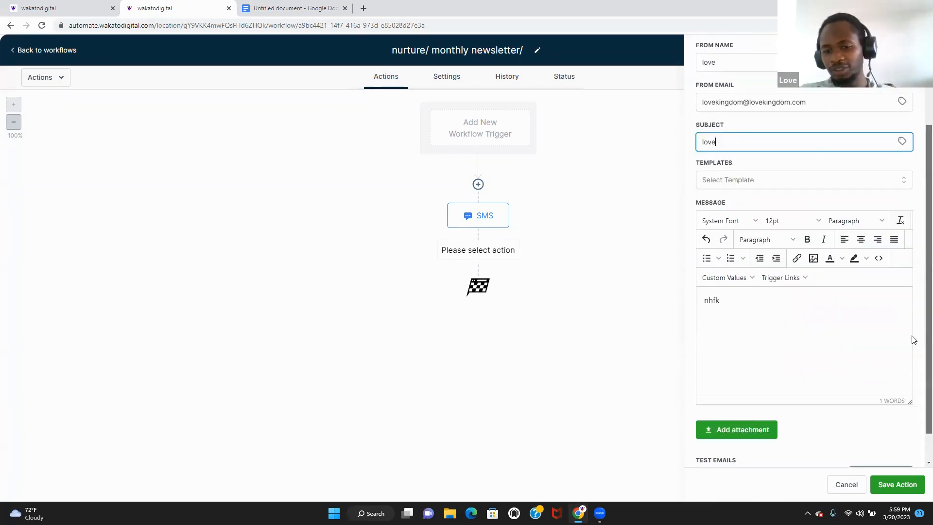
click(742, 331)
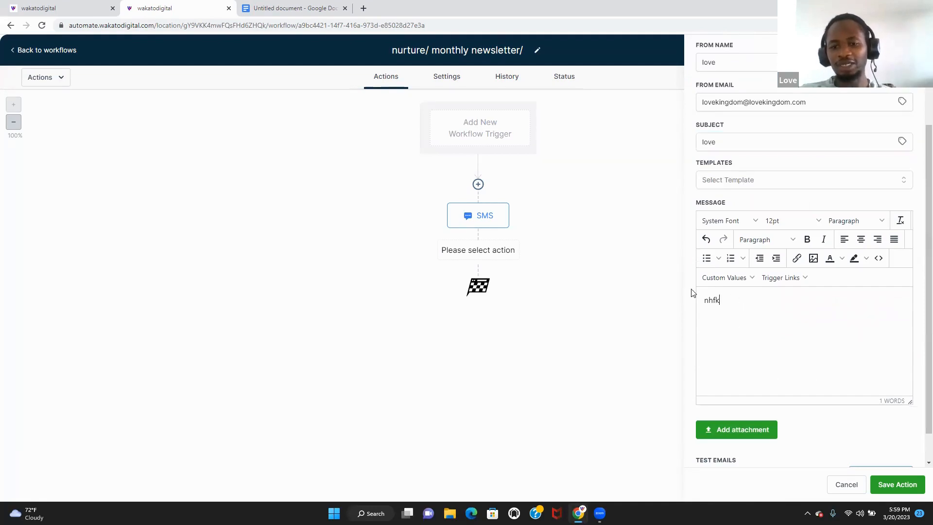
drag(738, 295, 673, 297)
key(BackSpace)
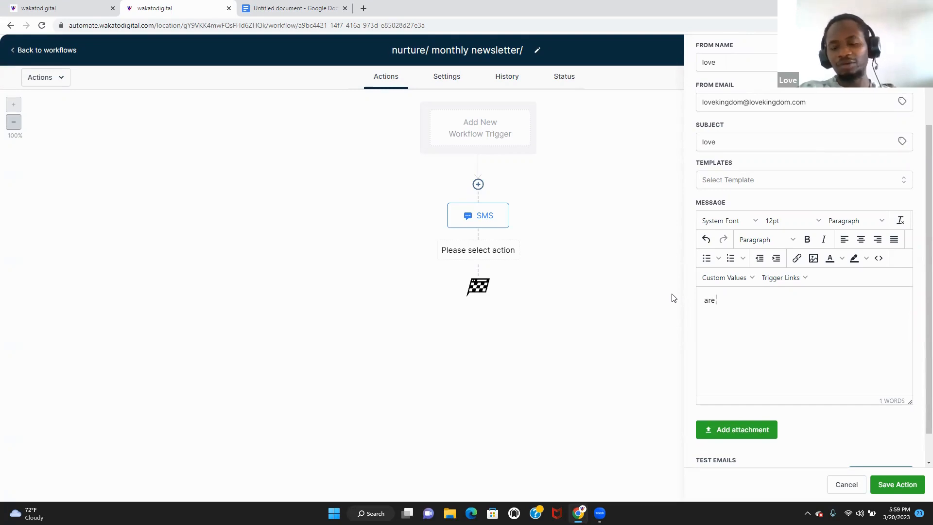
click(897, 484)
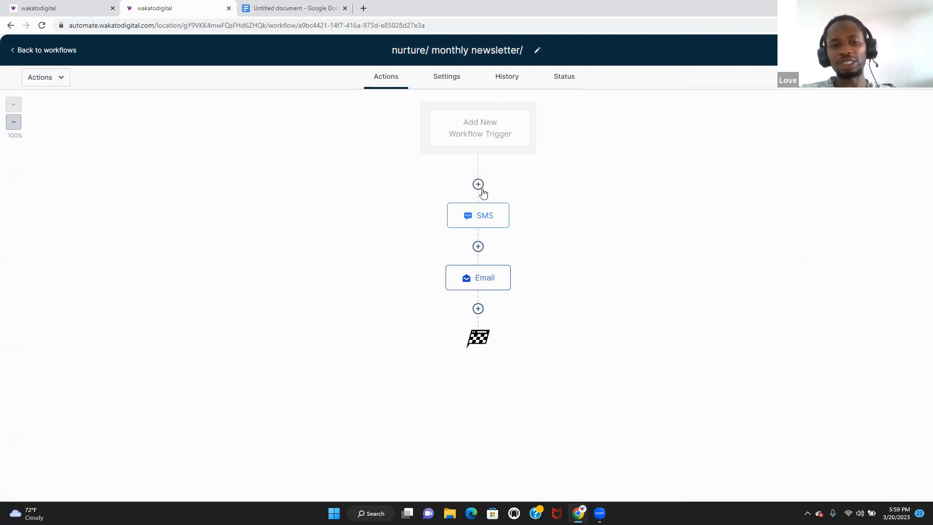
- Copy all actions from the SMS onward and paste them at the end of the workflow
click(480, 187)
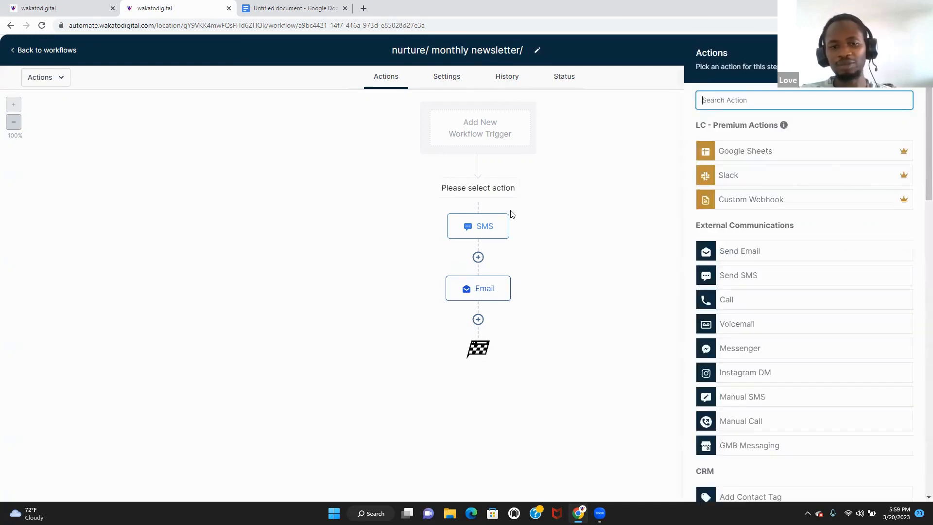
click(907, 53)
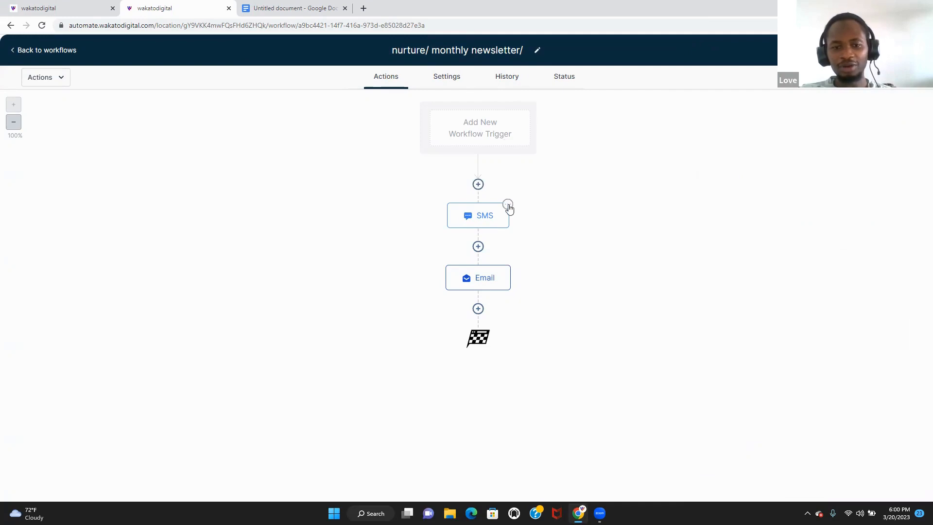
click(507, 204)
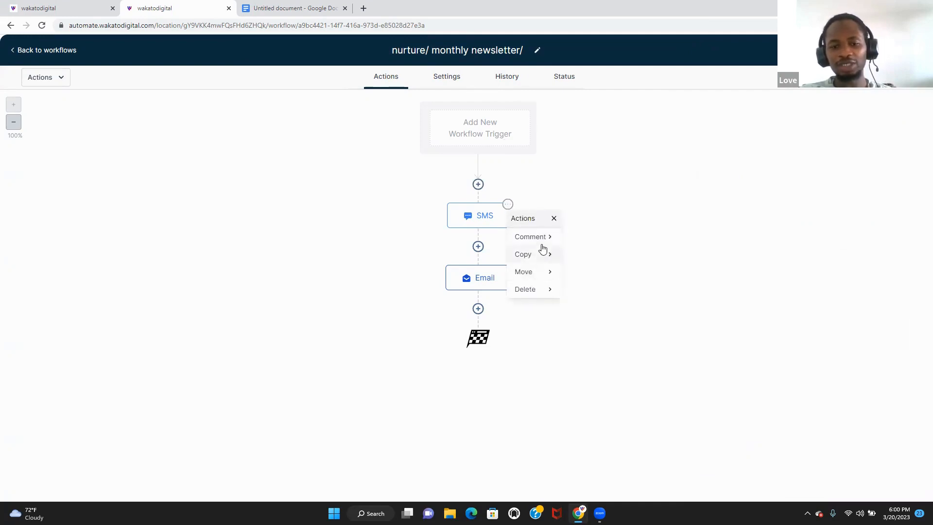
click(550, 258)
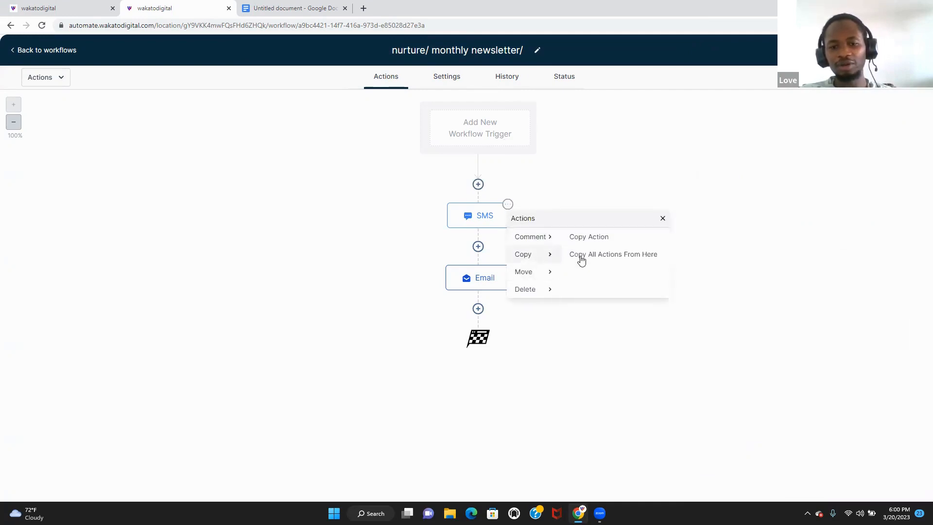
click(593, 260)
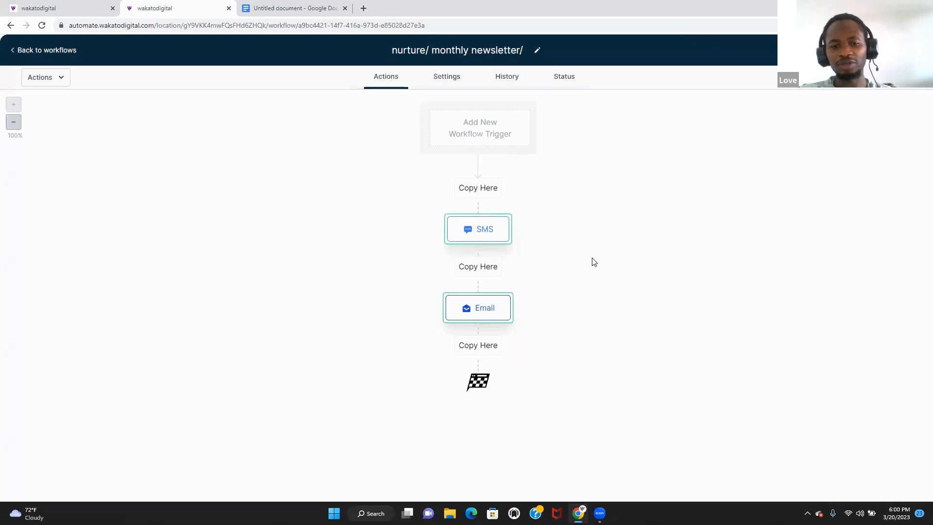
click(476, 350)
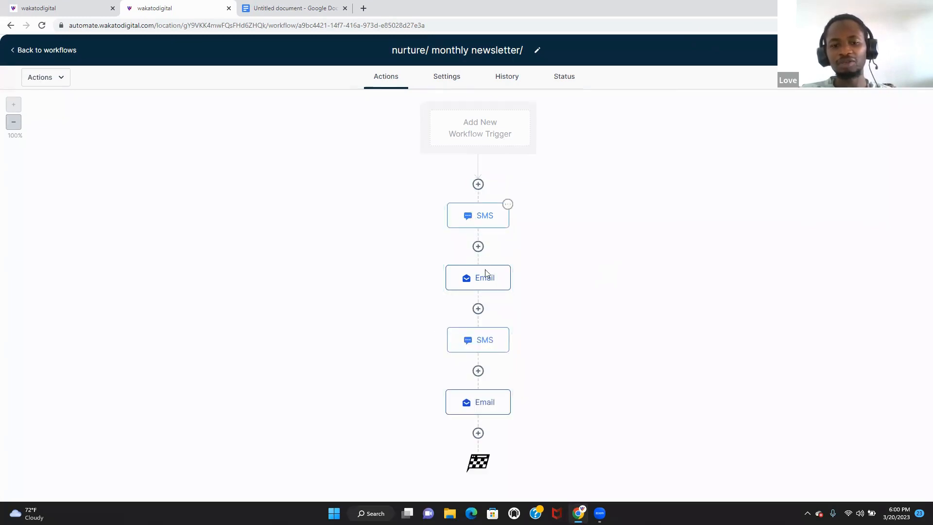
double_click(480, 310)
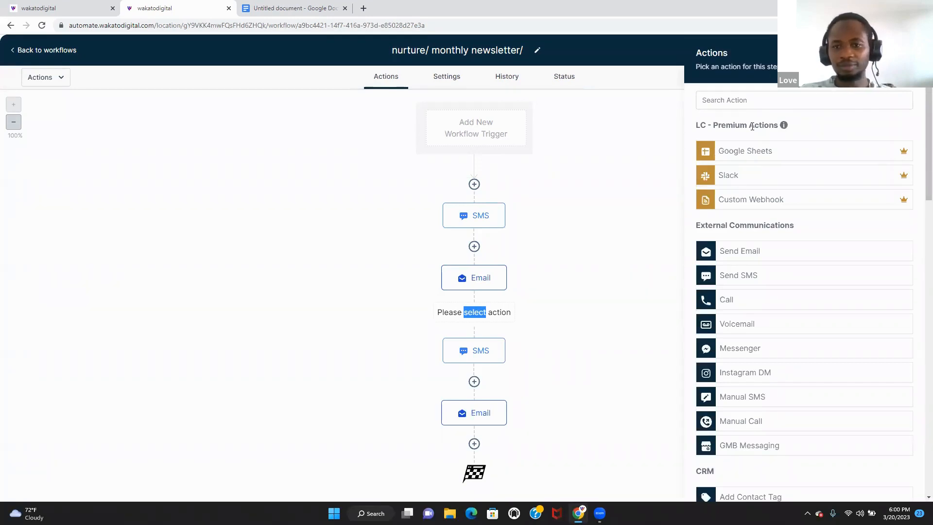
- Add a Wait step set to 30 days before the second SMS
click(794, 101)
text(wait)
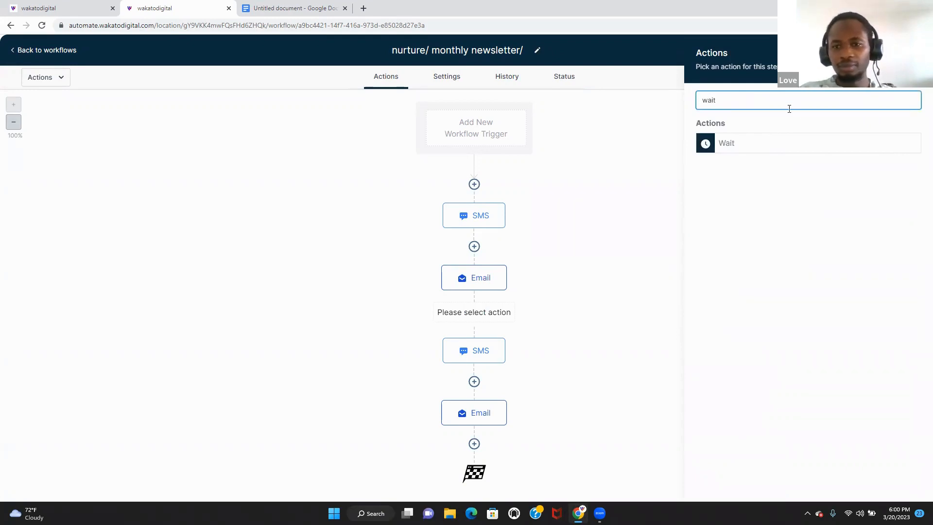
click(779, 146)
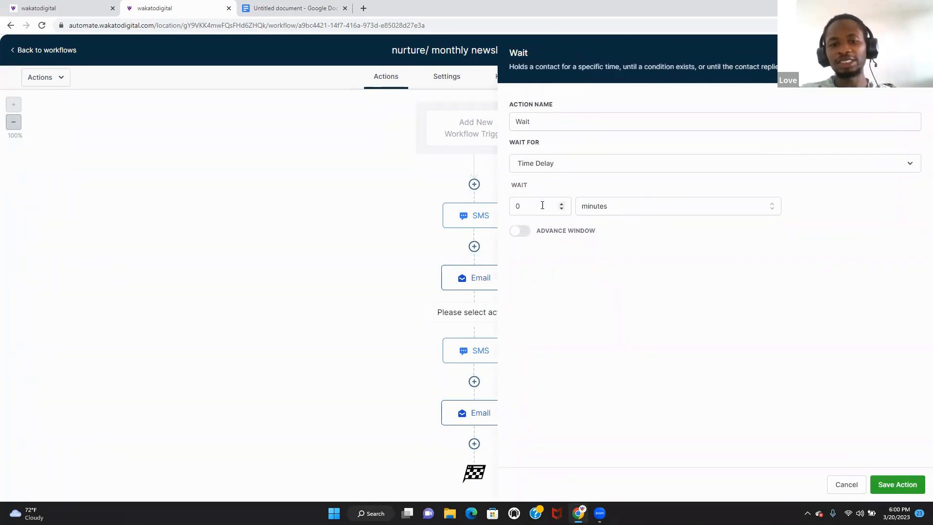
click(542, 205)
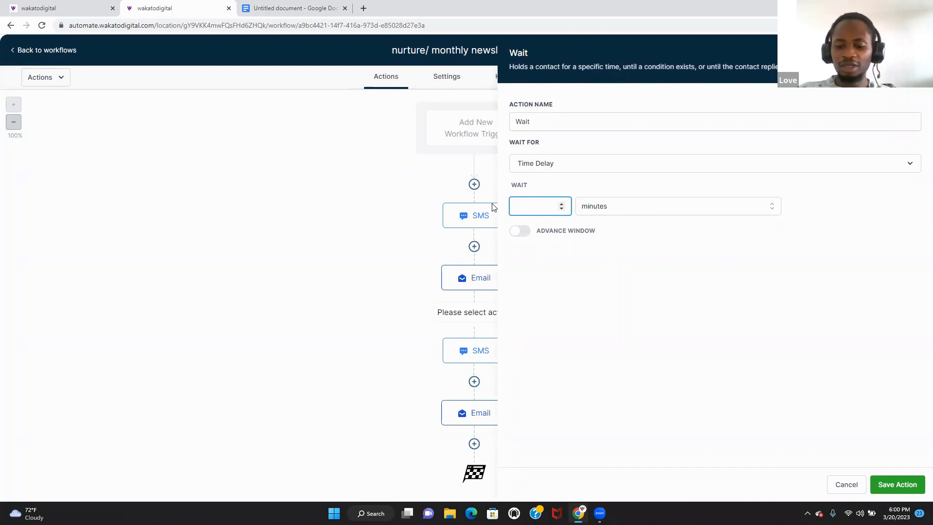
drag(673, 218, 693, 211)
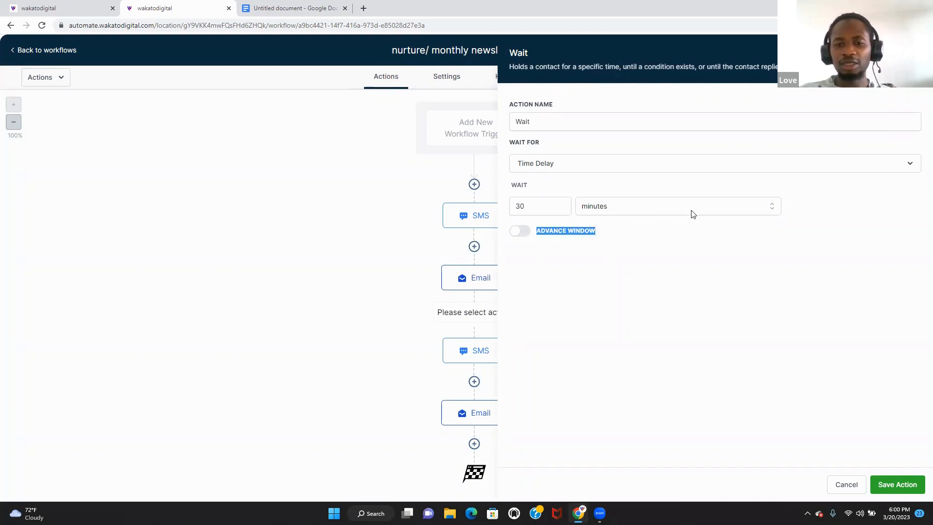
click(693, 211)
click(646, 263)
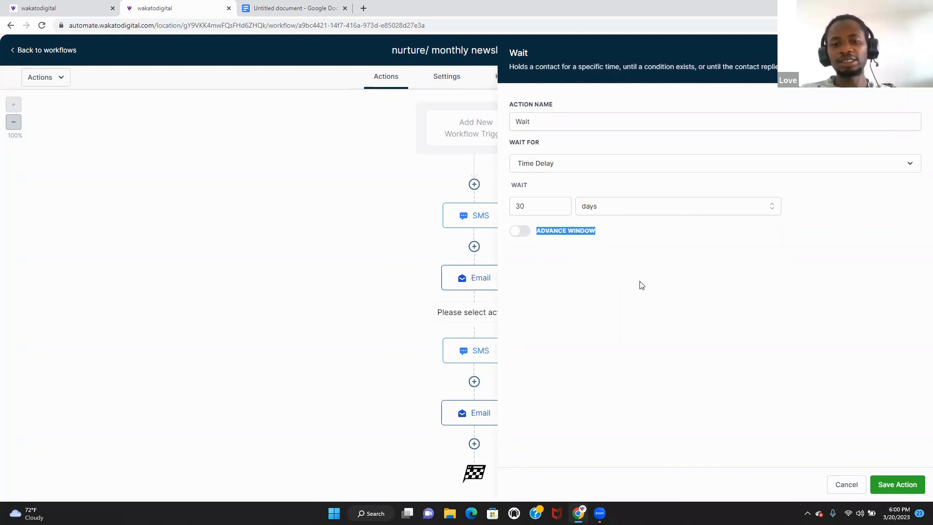
click(912, 485)
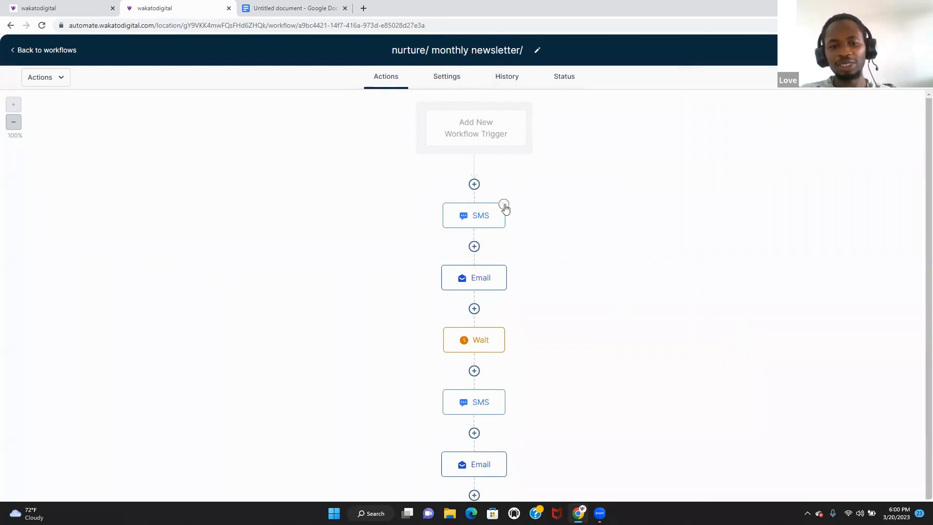
click(504, 204)
mouse_move(539, 254)
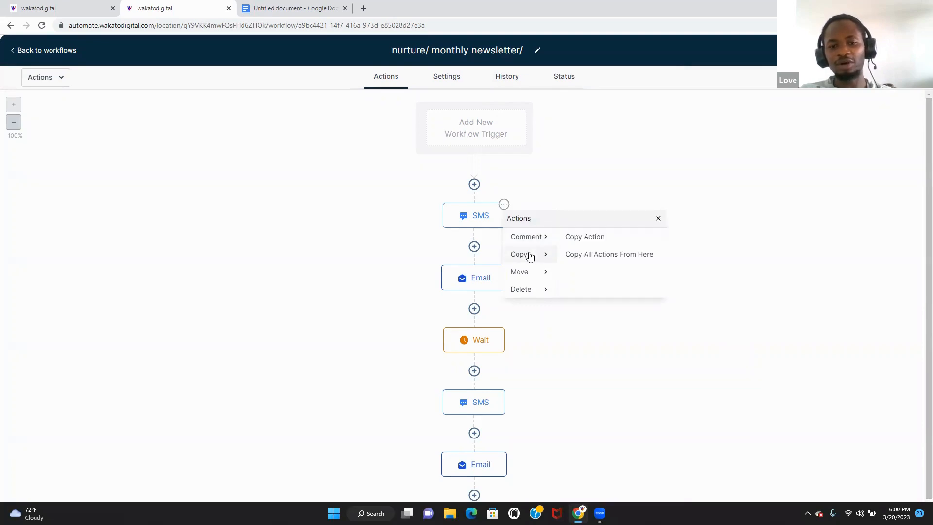
click(599, 254)
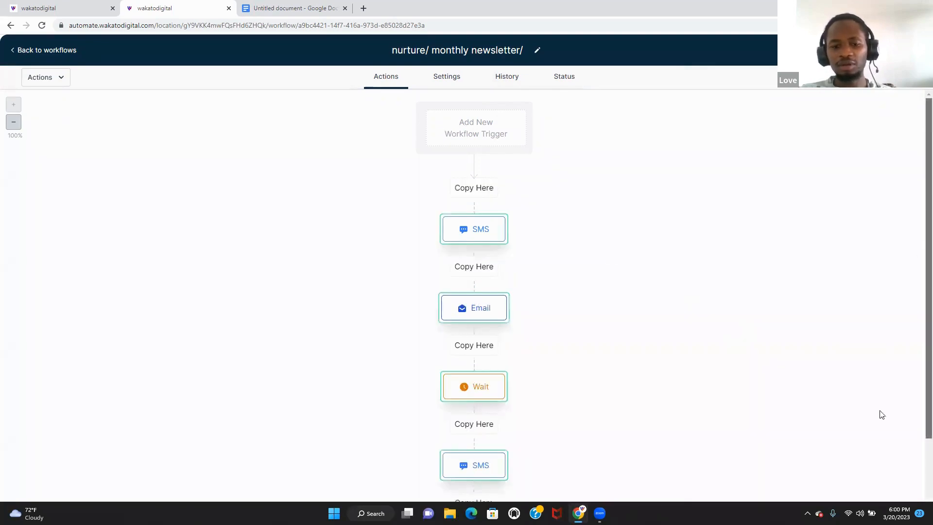
scroll(569, 459, down, 3)
click(476, 430)
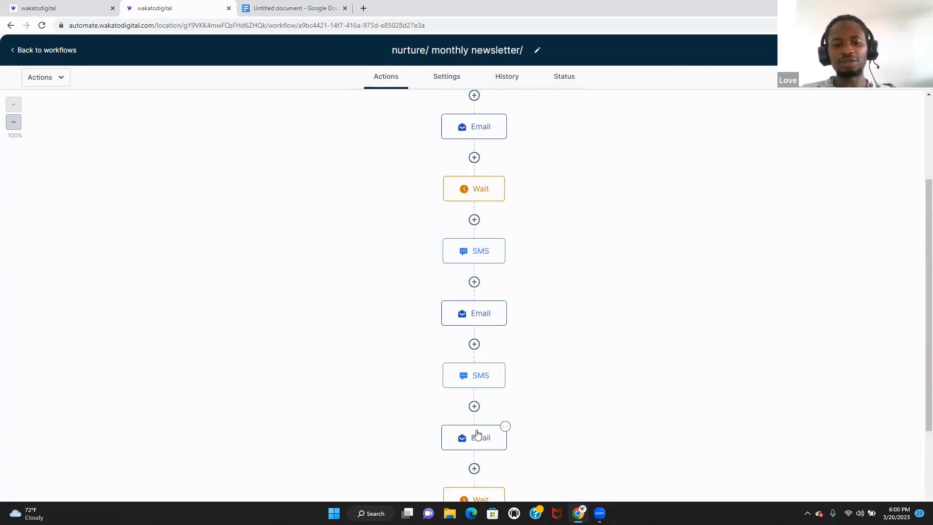
scroll(891, 386, down, 4)
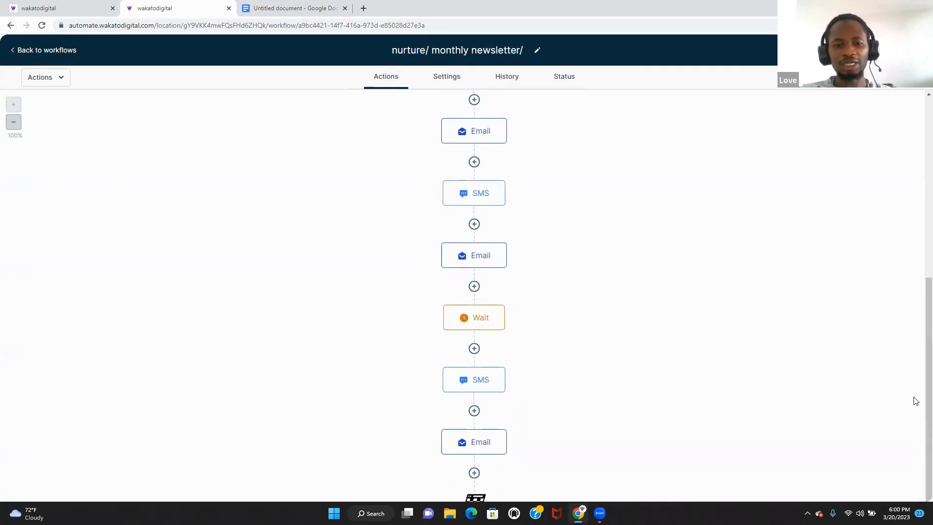
scroll(919, 388, down, 8)
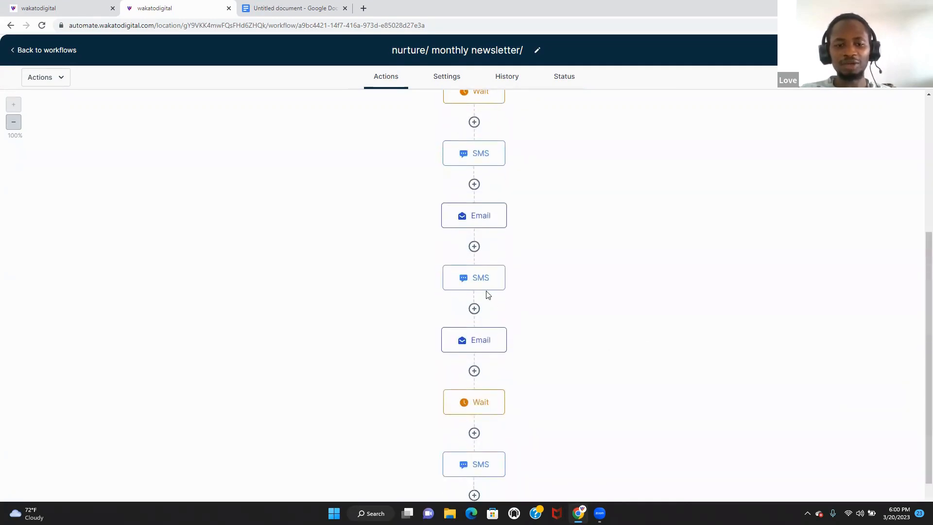
- Insert a 30-day Wait step between the SMS and the Email
click(474, 308)
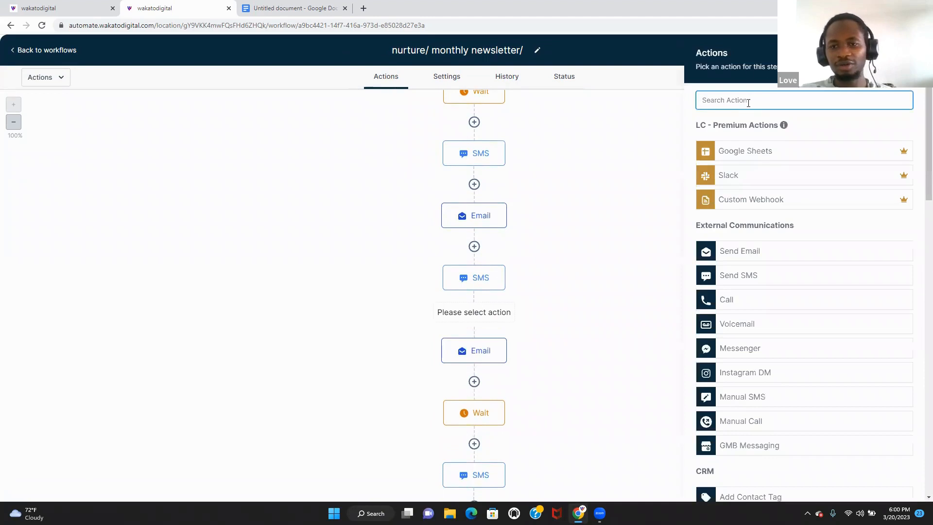
text(wai)
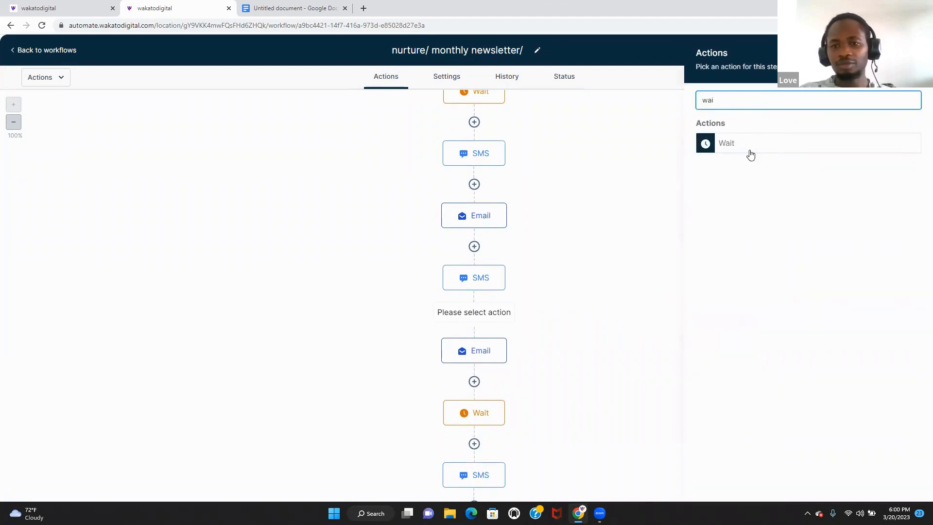
click(750, 153)
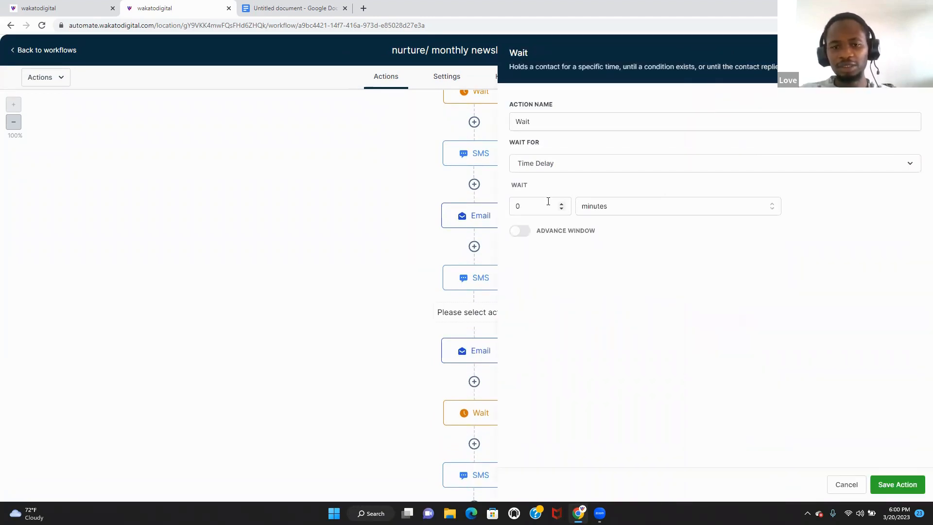
double_click(548, 201)
text(30)
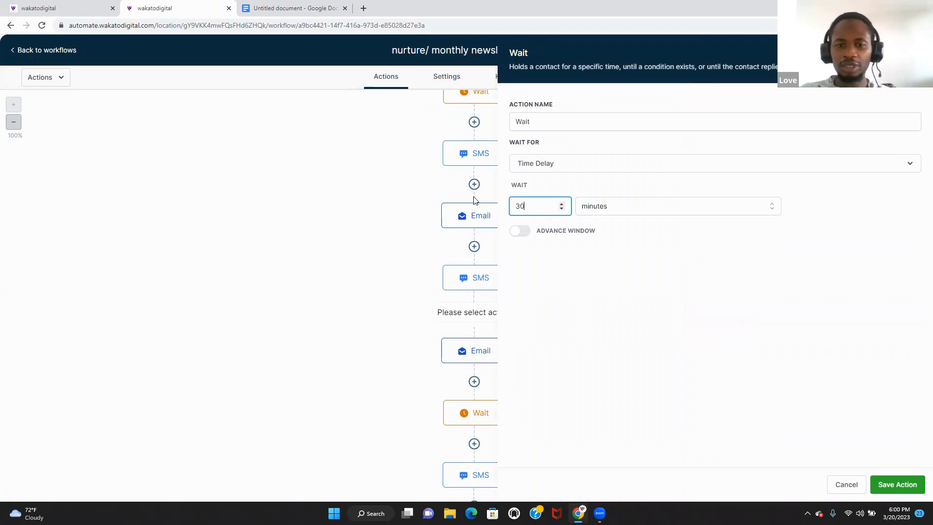
click(672, 212)
click(662, 263)
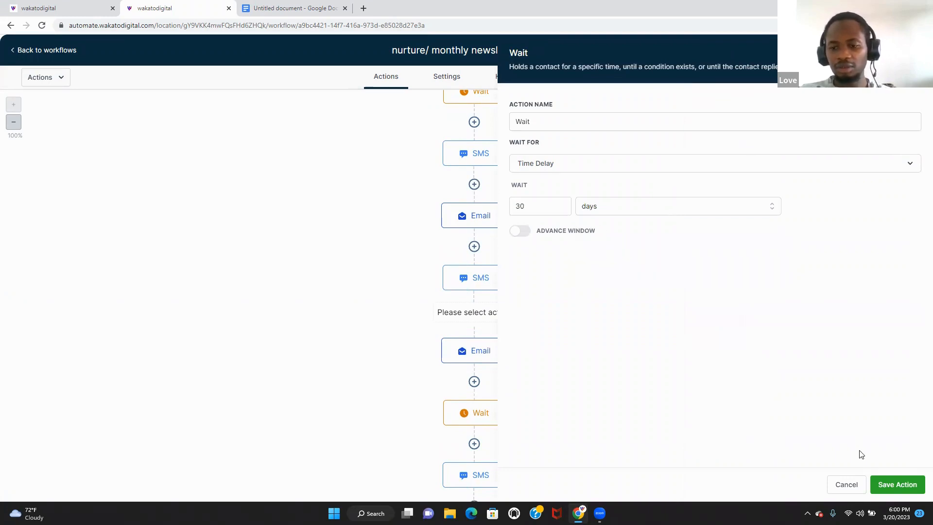
click(896, 484)
- Add another Wait step in days right after the trigger, before the first SMS
scroll(916, 156, up, 3)
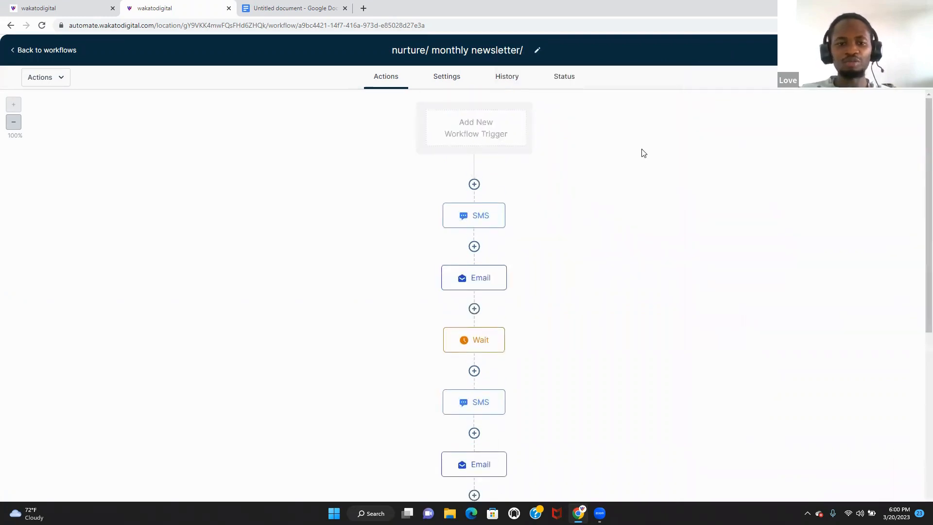
click(474, 184)
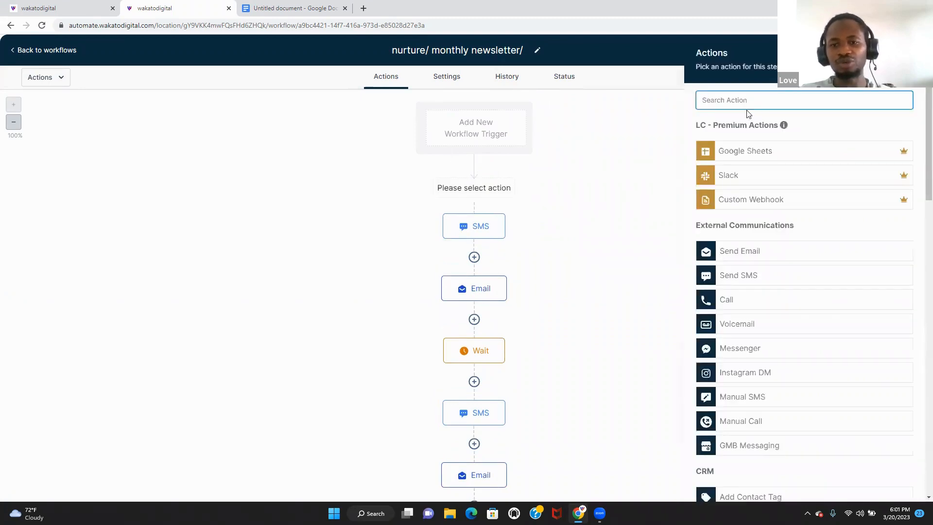
text(3)
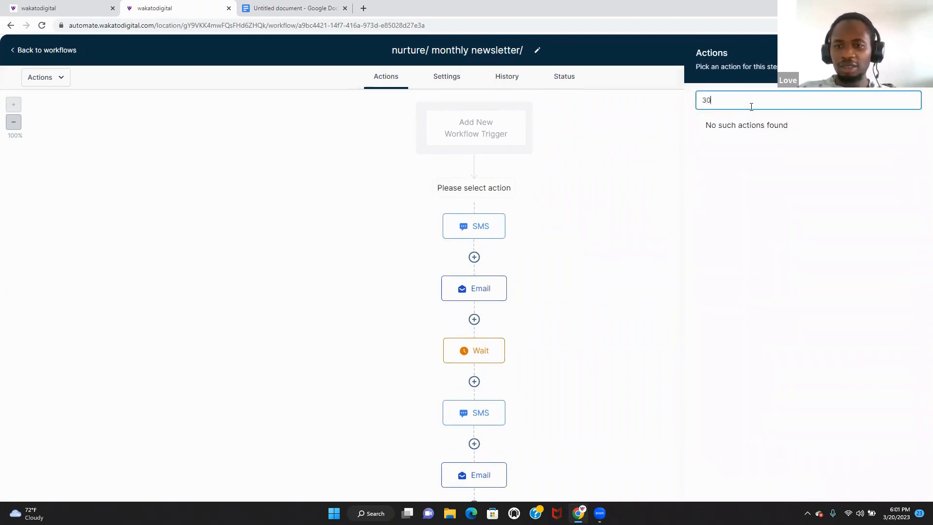
text(0)
key(BackSpace)
key(BackSpace)
text(wa)
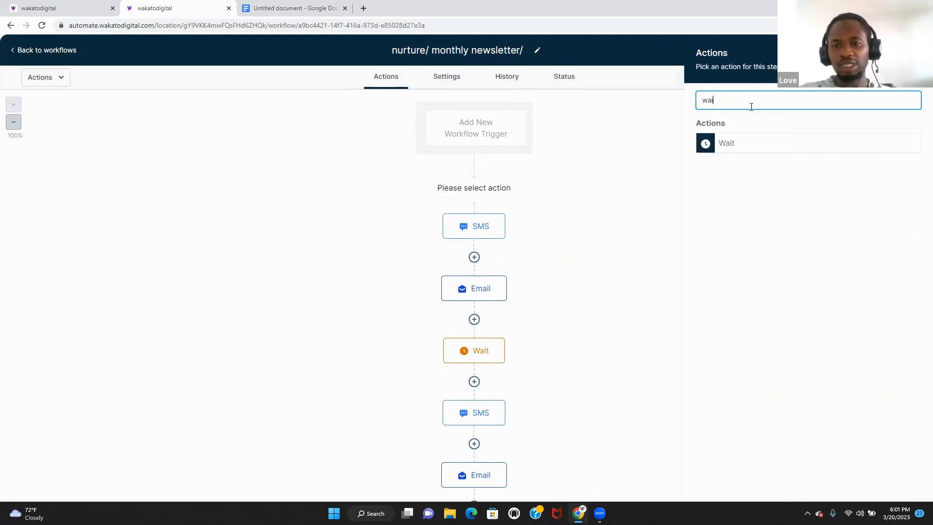
text(i)
click(771, 143)
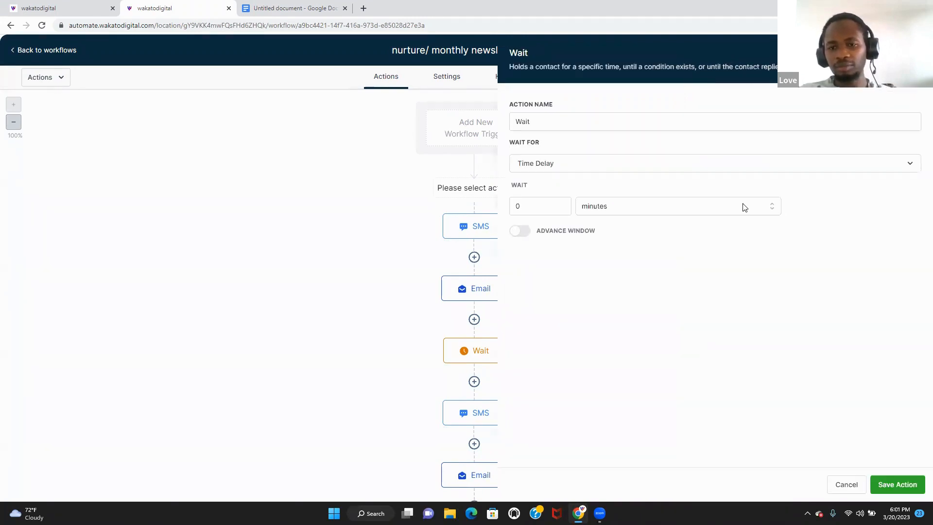
click(743, 207)
click(553, 205)
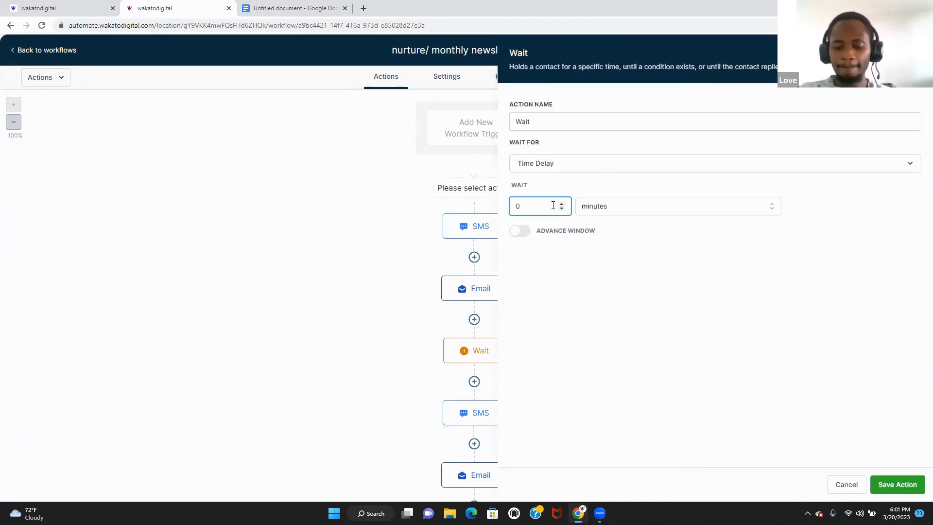
click(683, 207)
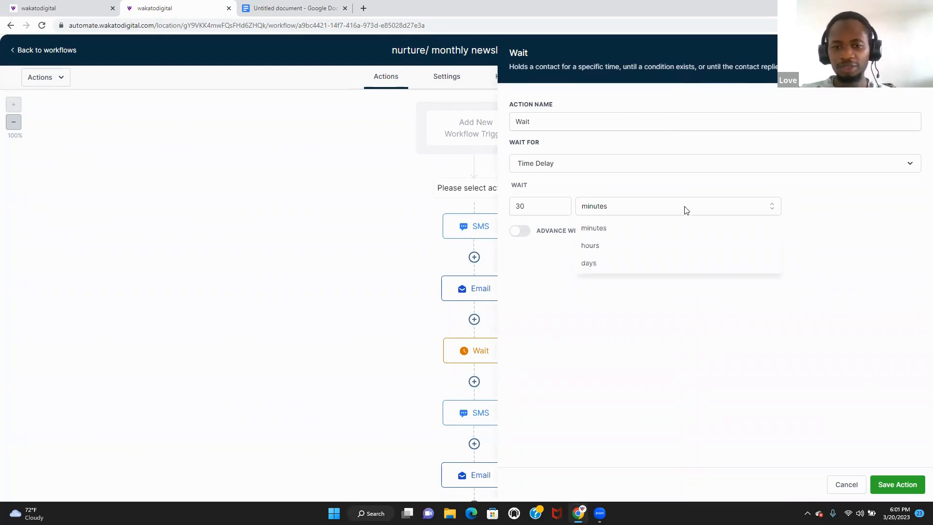
click(660, 263)
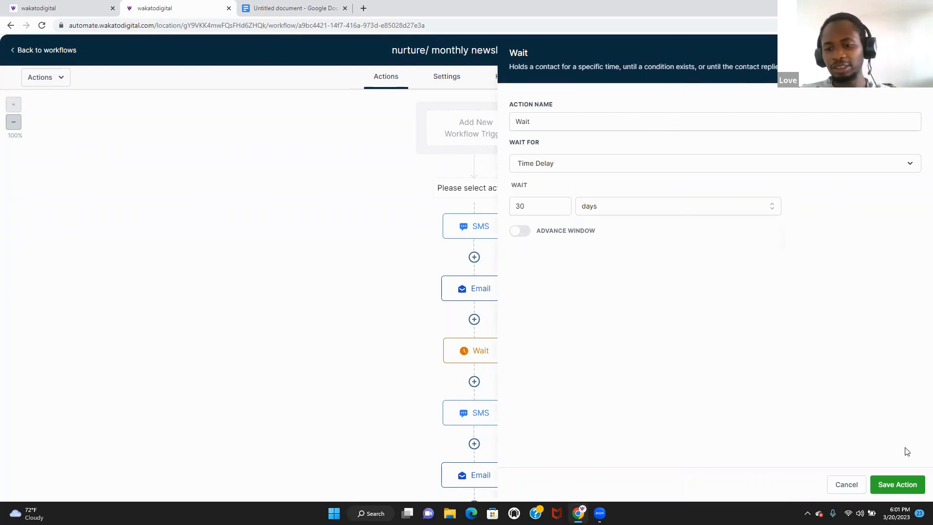
click(897, 484)
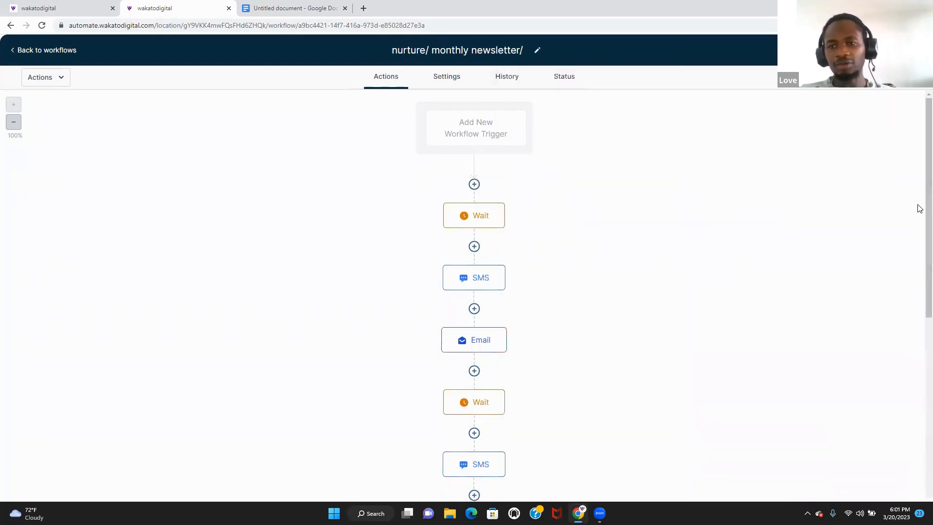
- Change the newsletter workflow's opening Wait from 30 days to 7 days and save it
scroll(920, 206, down, 10)
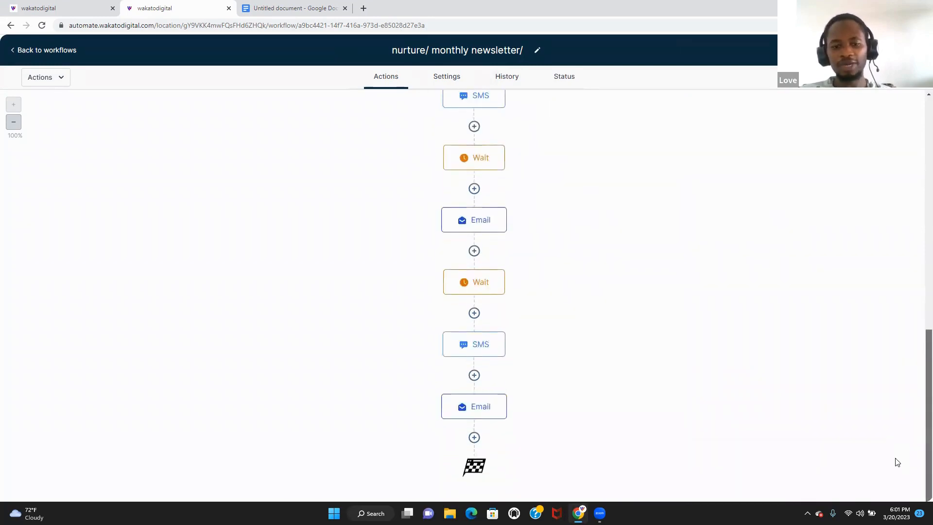
scroll(918, 163, up, 10)
scroll(876, 363, down, 5)
scroll(840, 483, up, 5)
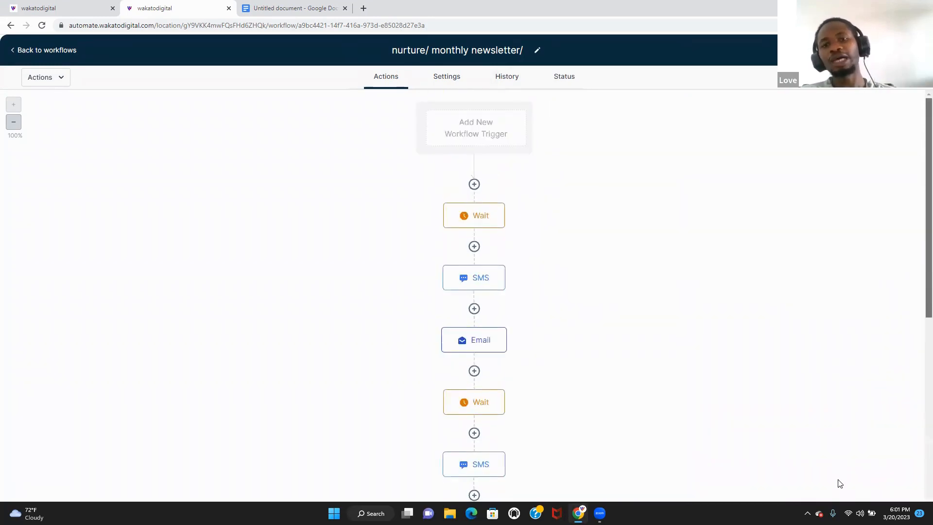
scroll(916, 234, down, 2)
scroll(919, 142, up, 2)
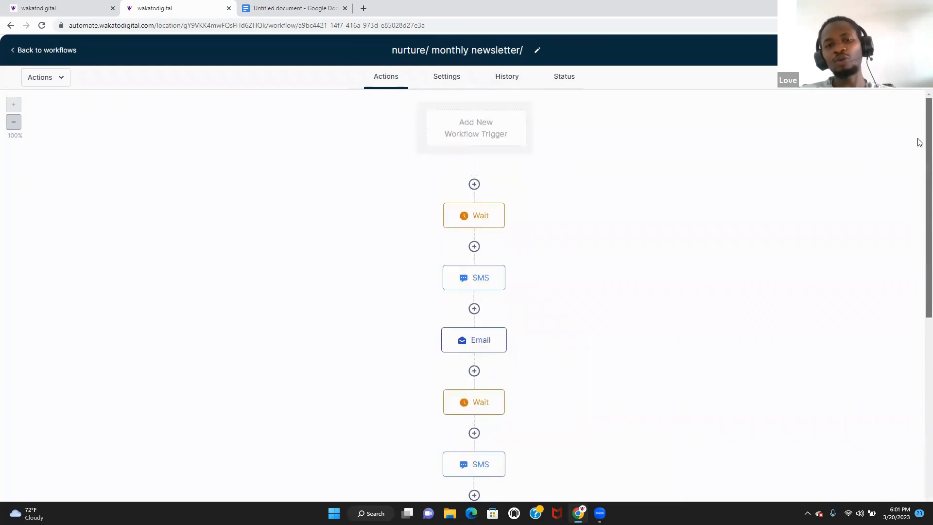
click(504, 211)
double_click(546, 206)
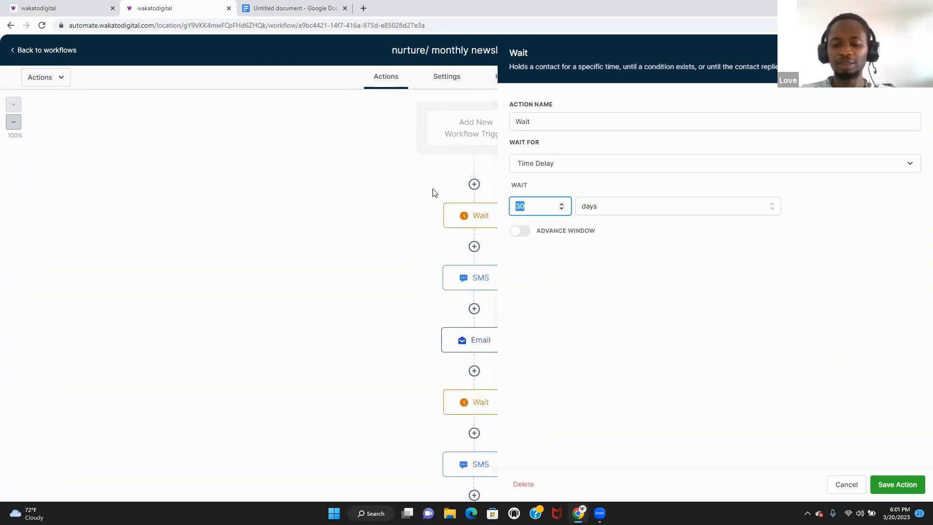
text(7)
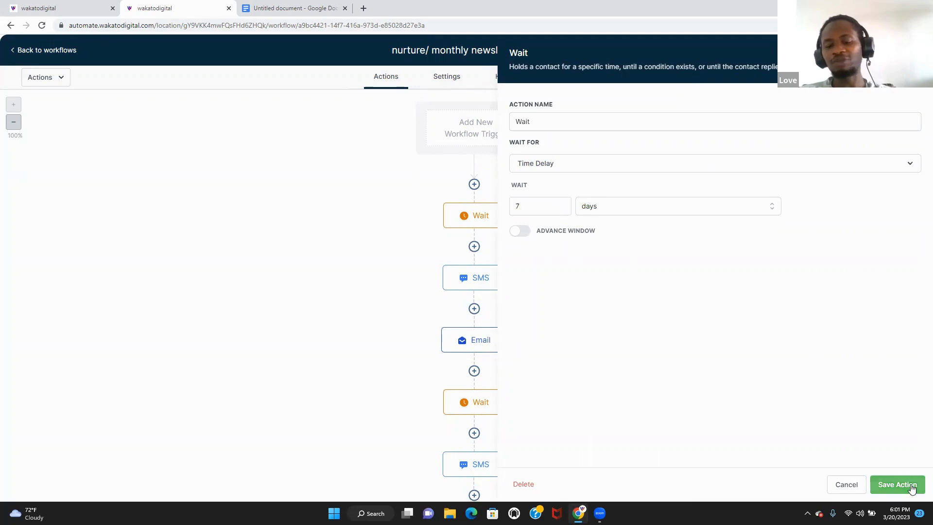
click(911, 489)
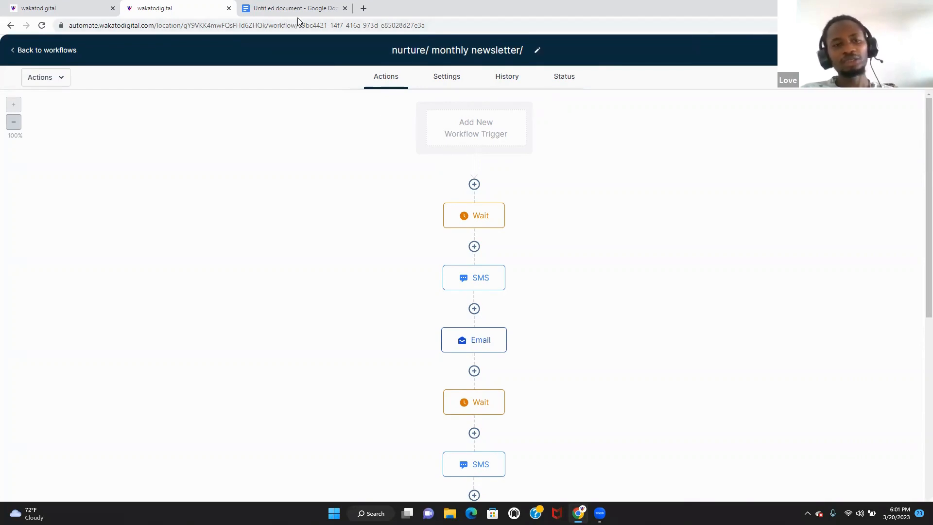
- Delete the MONTHLY PROMOTIONS, WEEKLY NEWSLETTER and NURTURE WORKFLOW bullets from the Google Docs notes
click(314, 9)
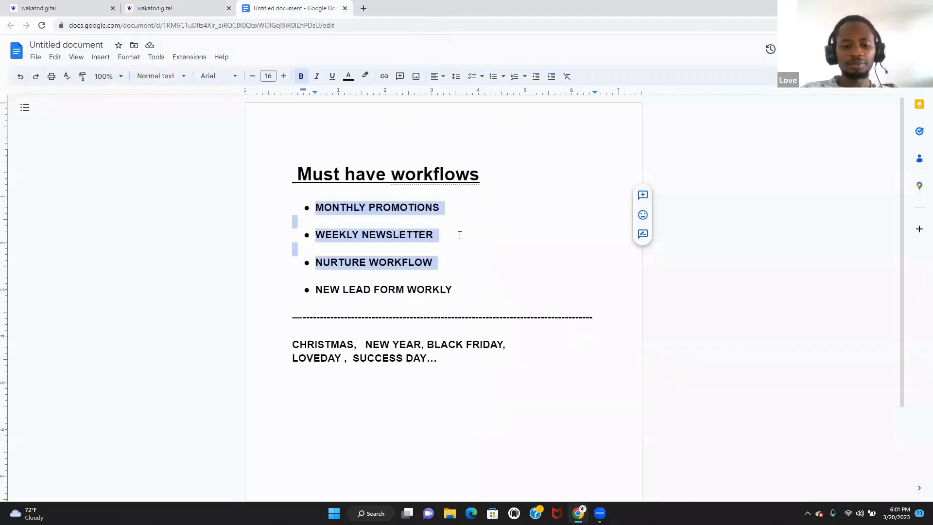
key(BackSpace)
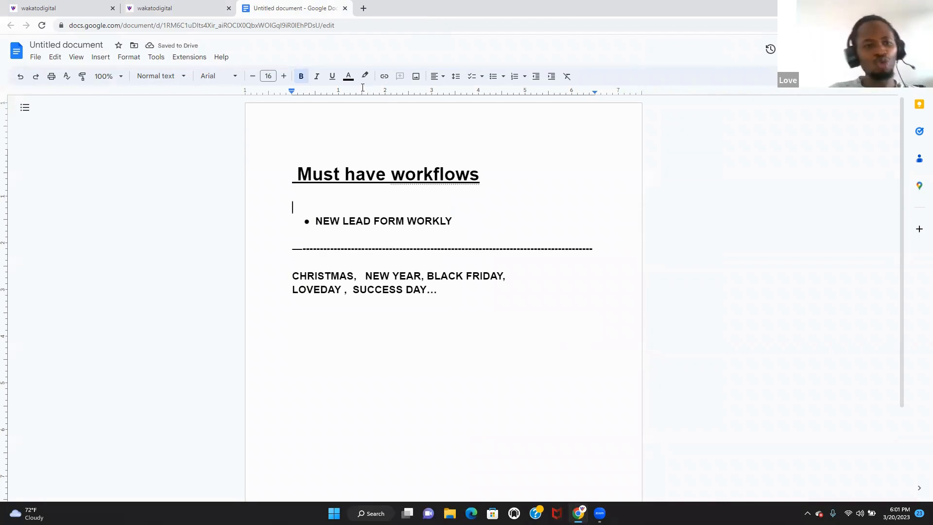
click(189, 10)
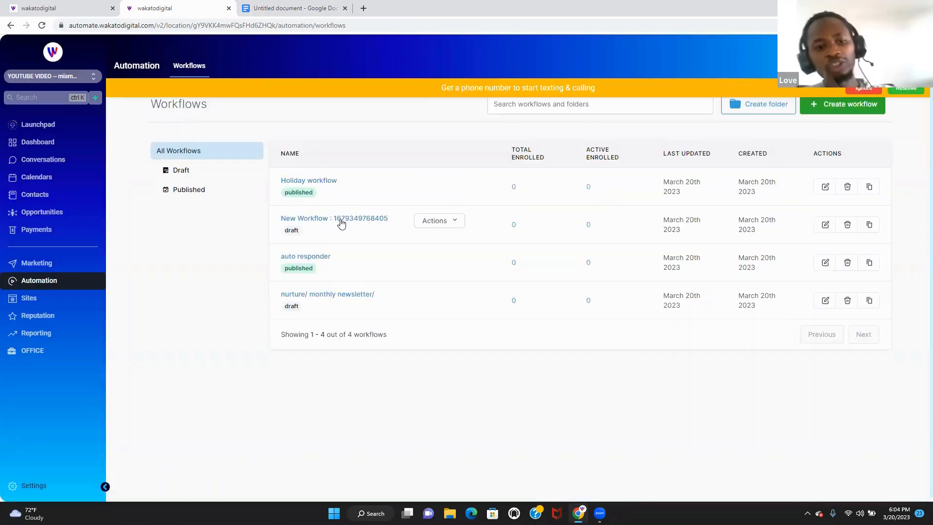
- Start a blank workflow and rename its default title to 'NEW LEAD'
click(340, 219)
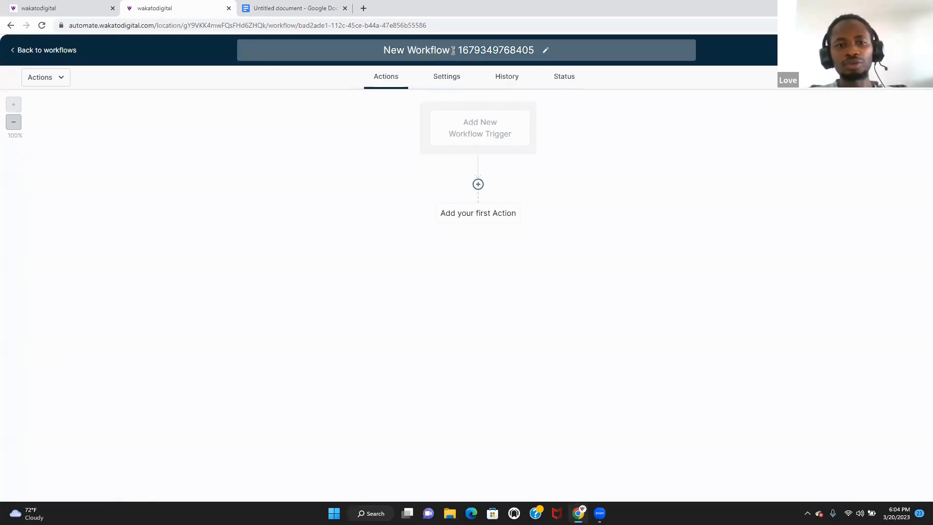
click(519, 49)
drag(533, 49, 398, 52)
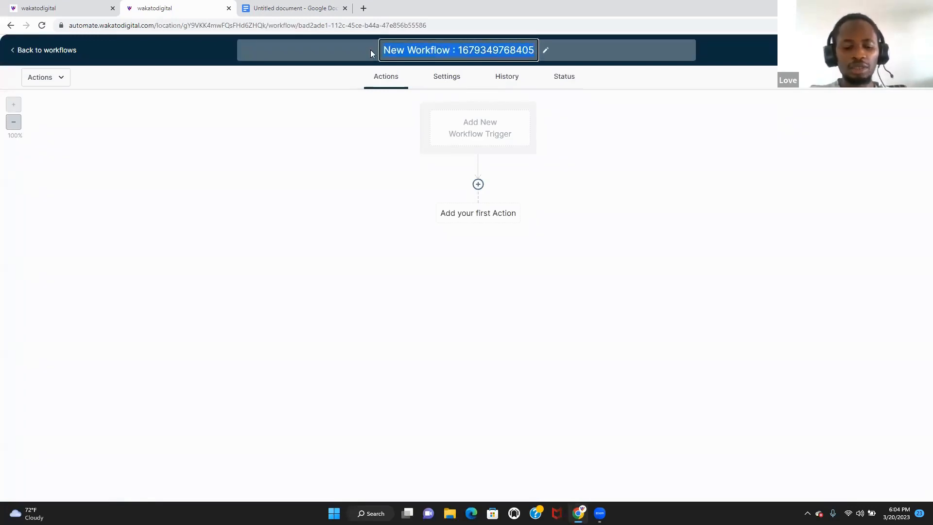
text(NEW LEAD)
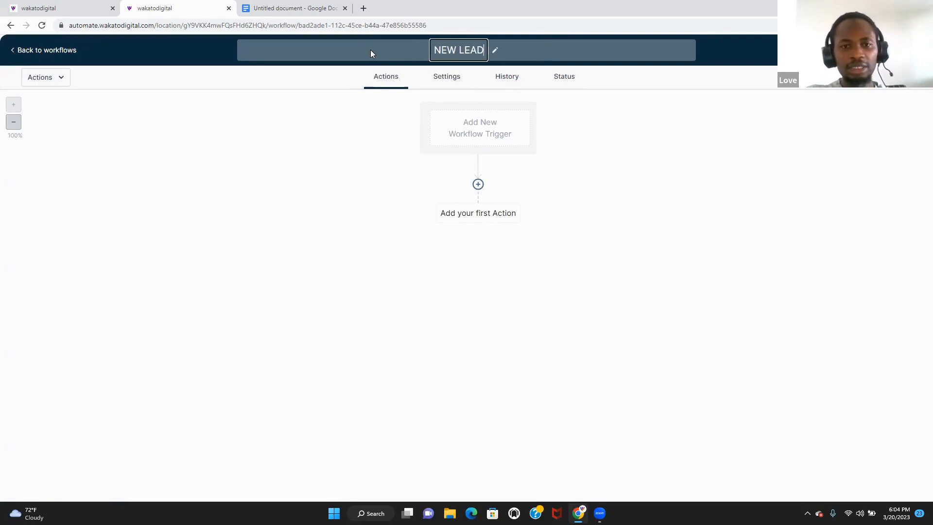
click(590, 127)
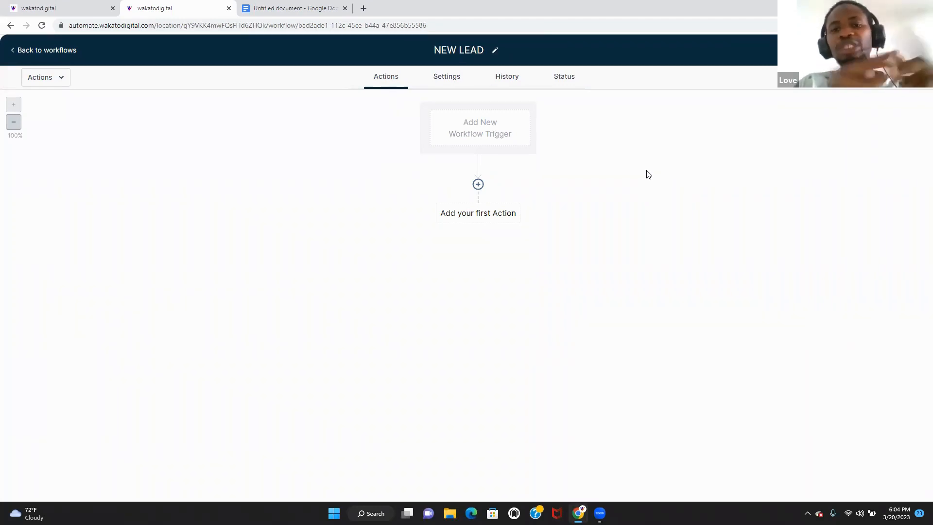
- Search the trigger list for FORM, then SUR, and cancel without adding a trigger
click(452, 134)
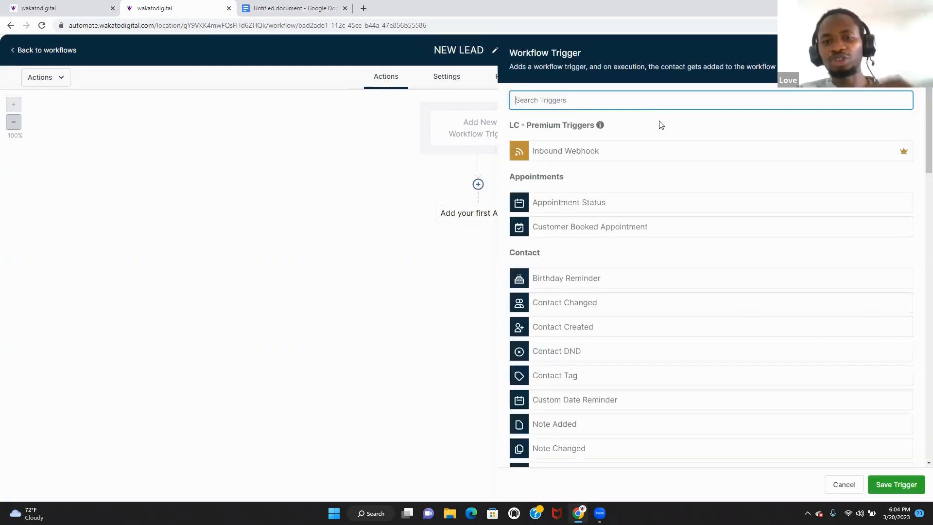
text(FORM)
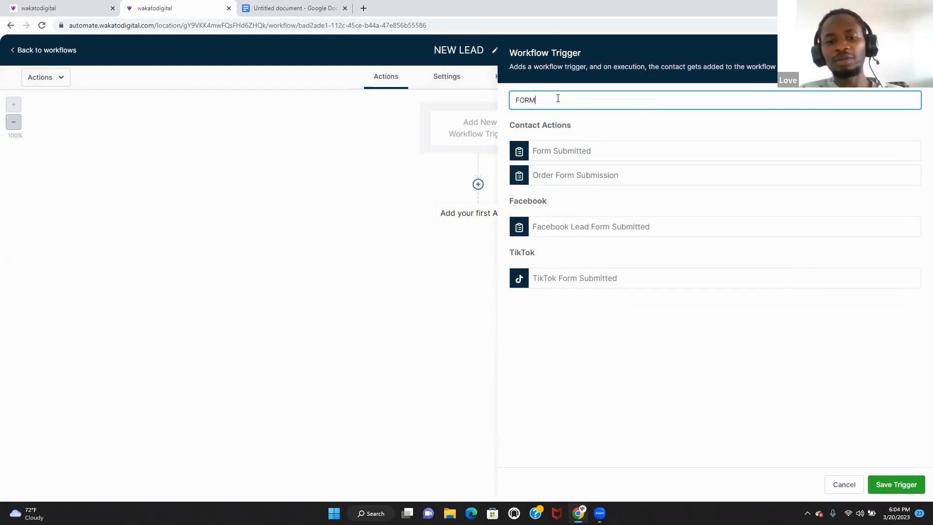
drag(556, 97, 481, 92)
key(BackSpace)
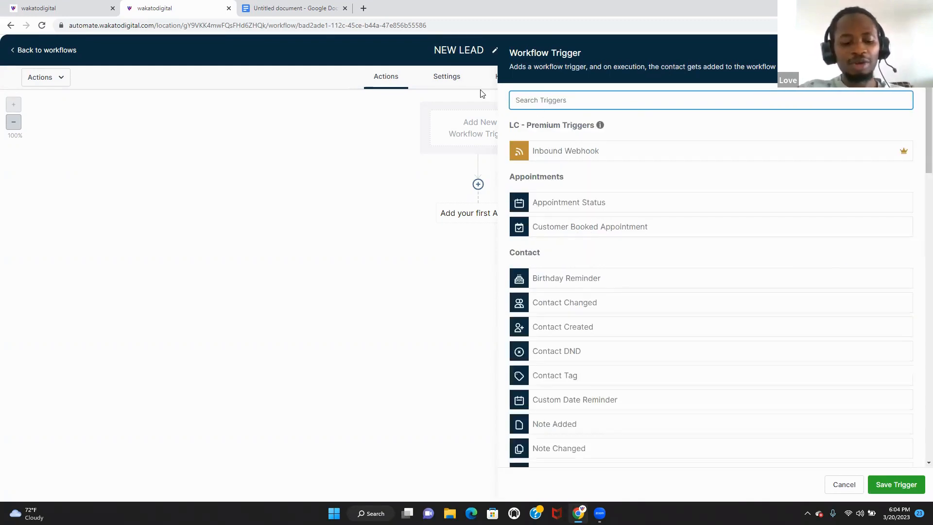
text(SUR)
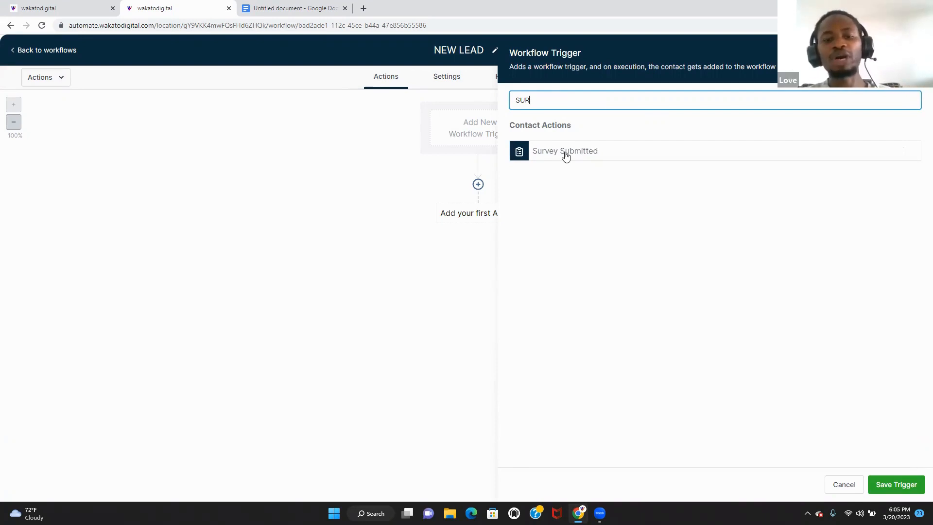
click(846, 482)
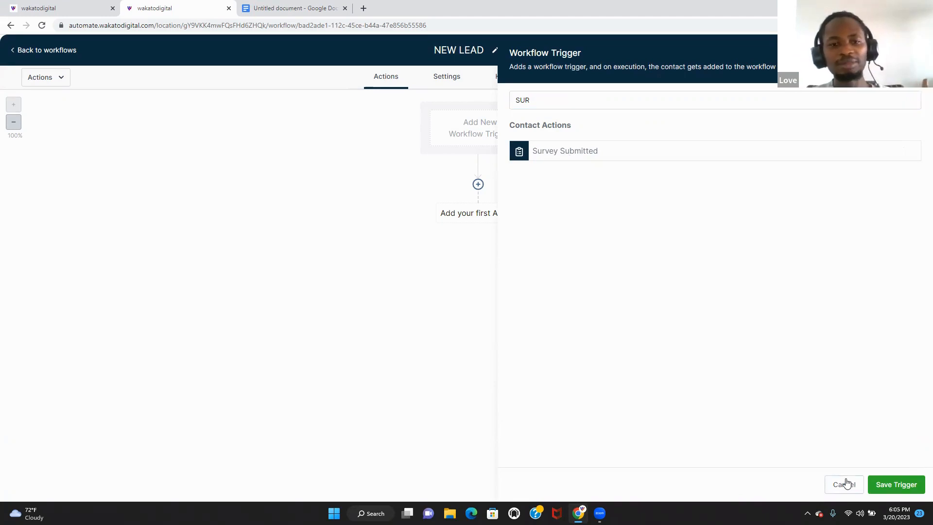
click(845, 483)
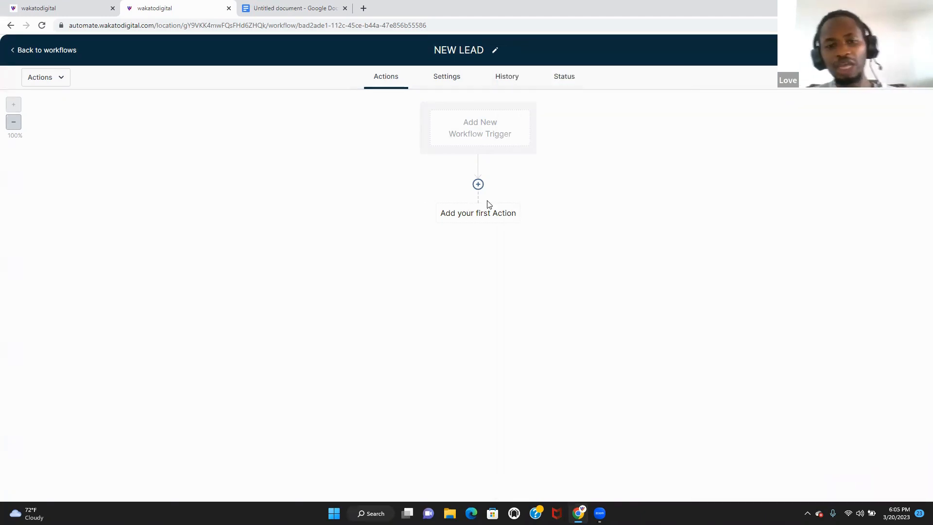
- Add a Create/Update Opportunity action: NEW HOME BUYER pipeline, contact-name title, source facebook lead
click(478, 184)
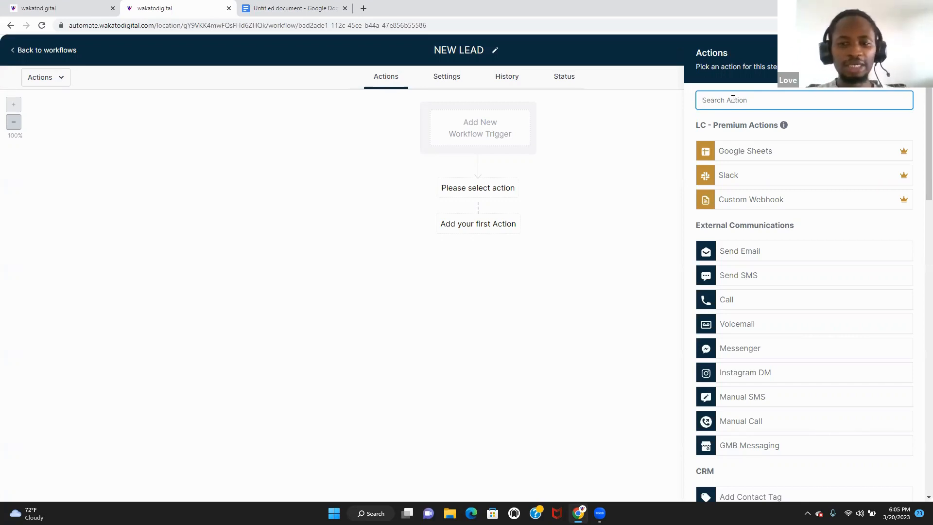
text(CRE)
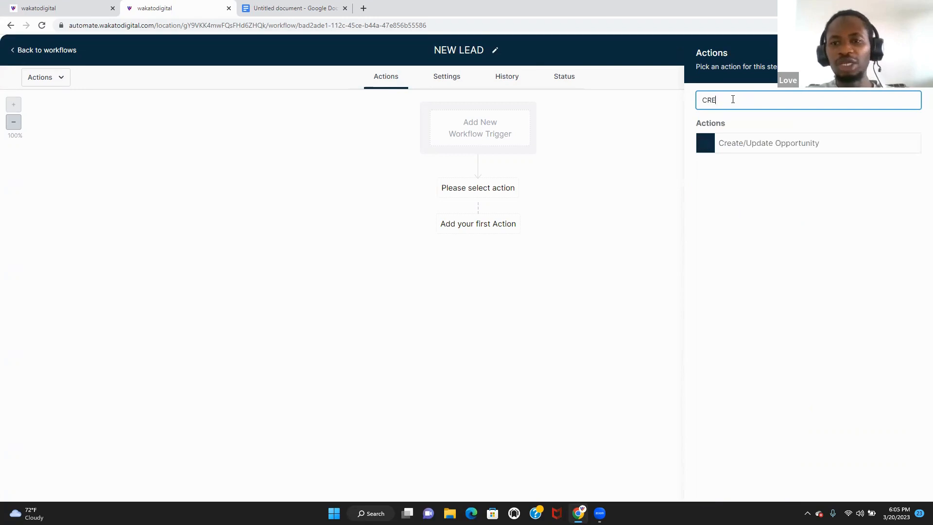
click(751, 148)
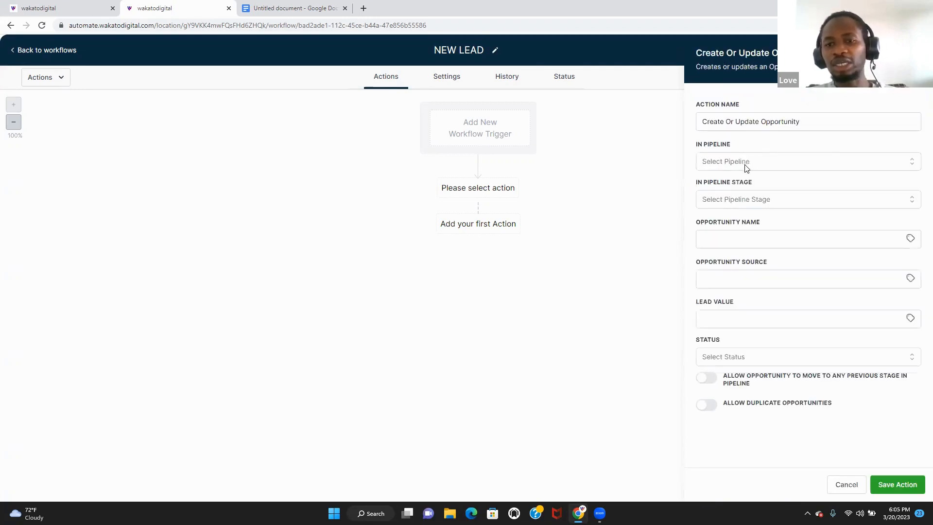
click(759, 165)
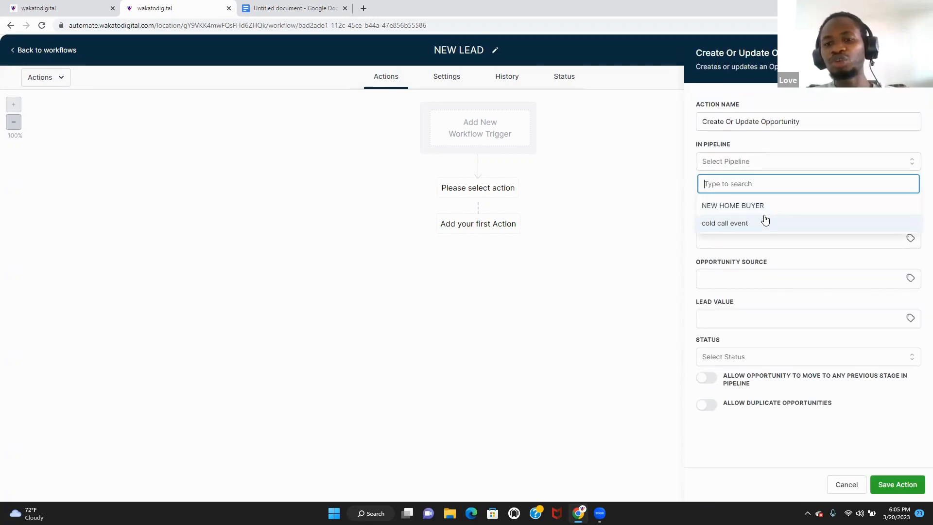
click(765, 209)
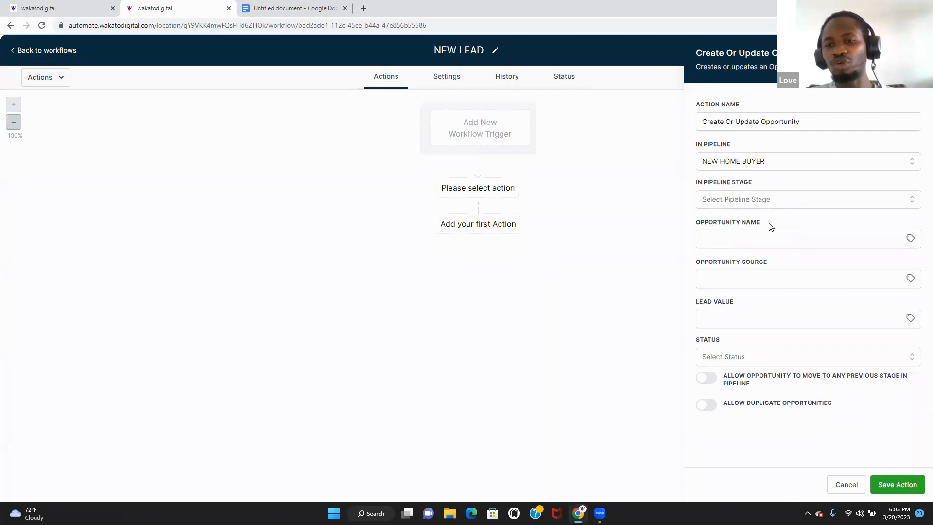
click(817, 244)
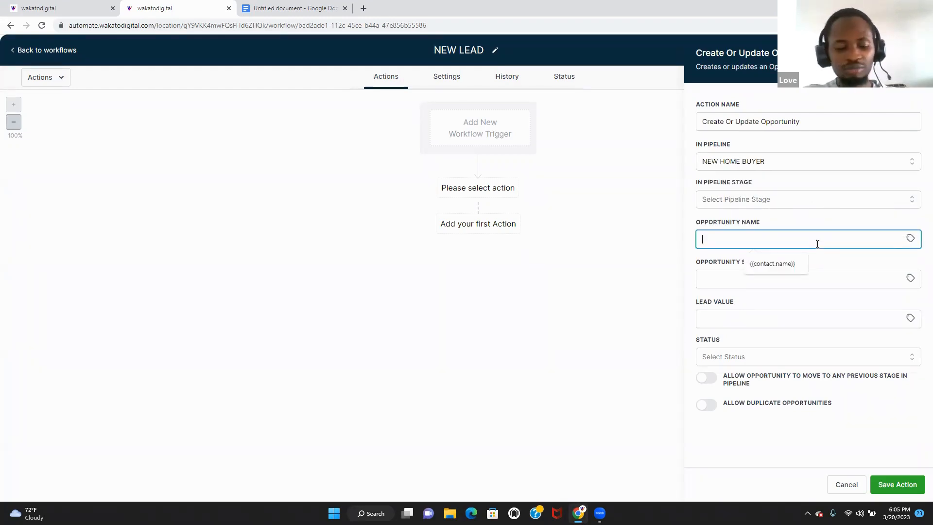
click(792, 257)
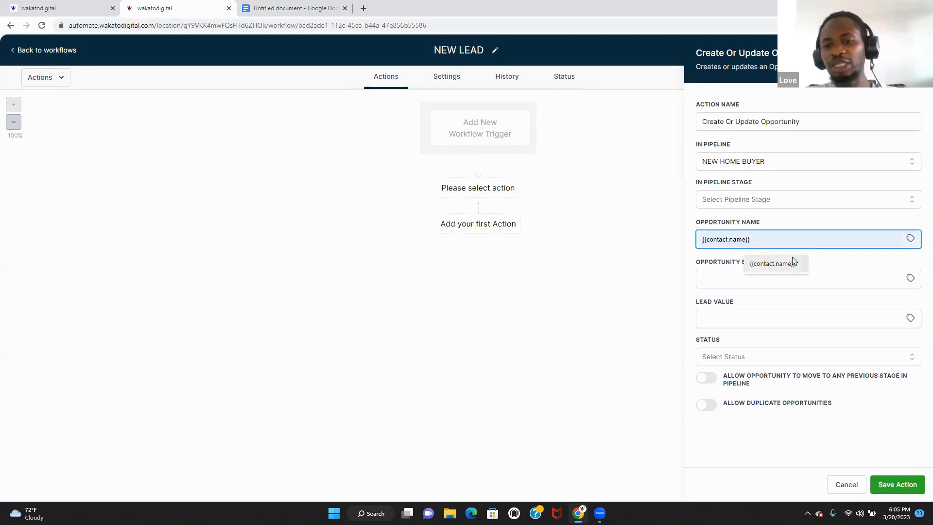
click(793, 281)
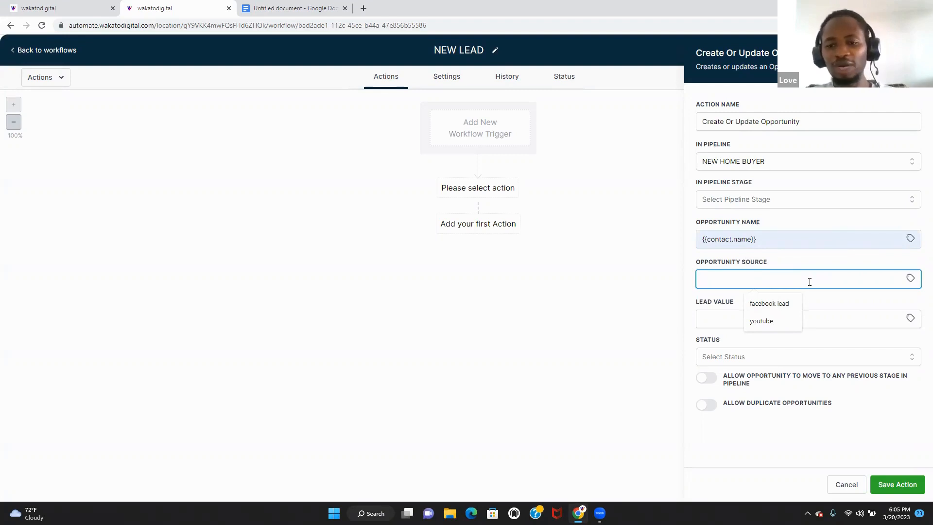
click(780, 303)
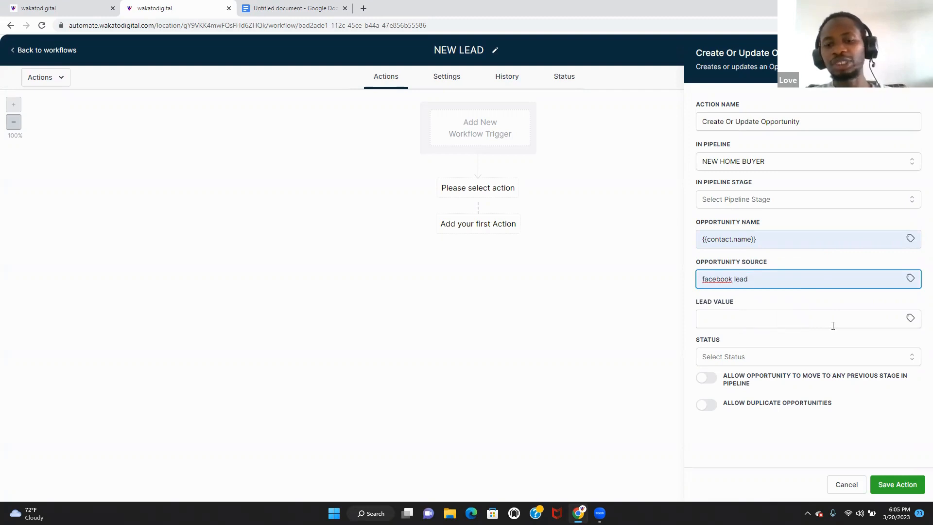
click(898, 485)
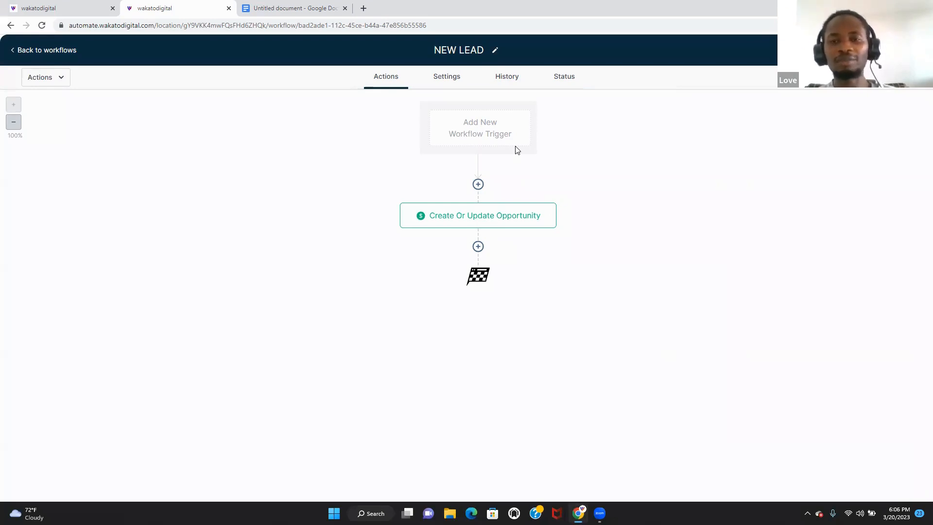
- Add a Send Internal Notification action of type SMS addressed to All Users
click(478, 246)
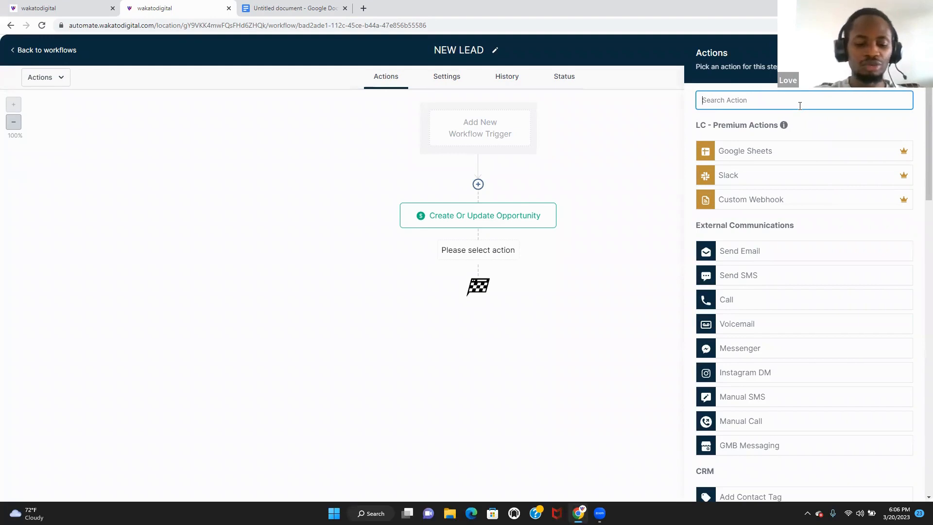
text(I)
key(BackSpace)
text(INT)
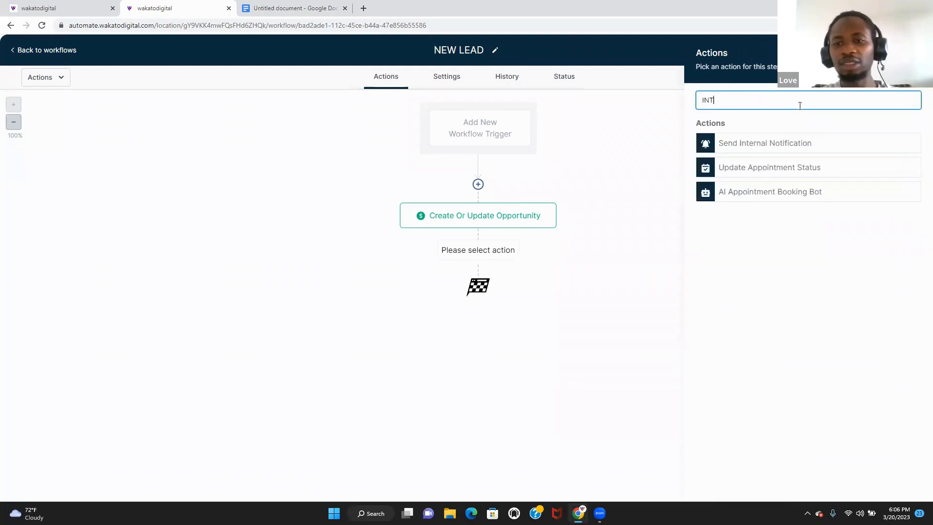
click(806, 144)
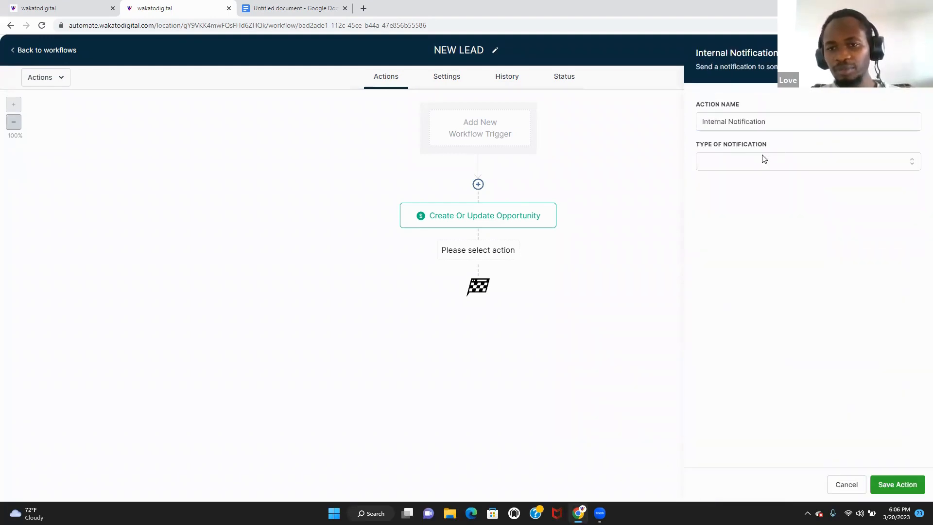
click(763, 161)
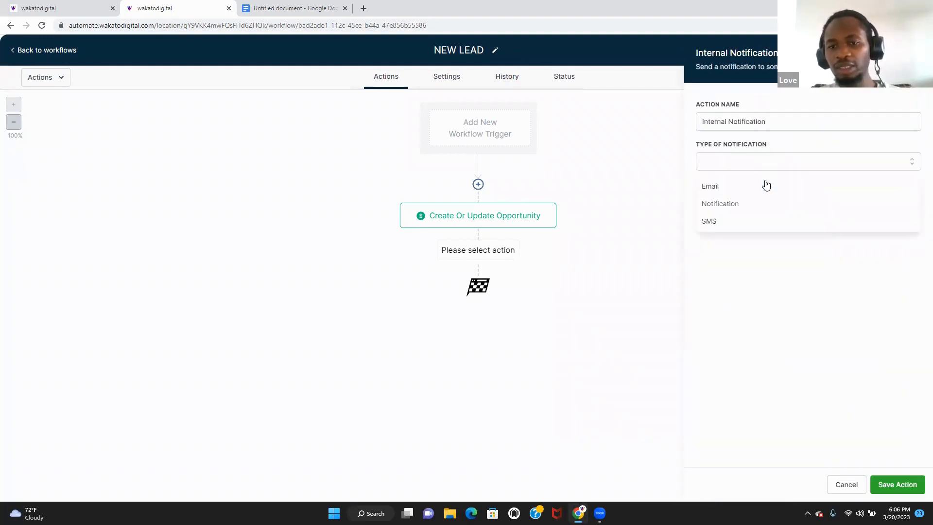
click(759, 227)
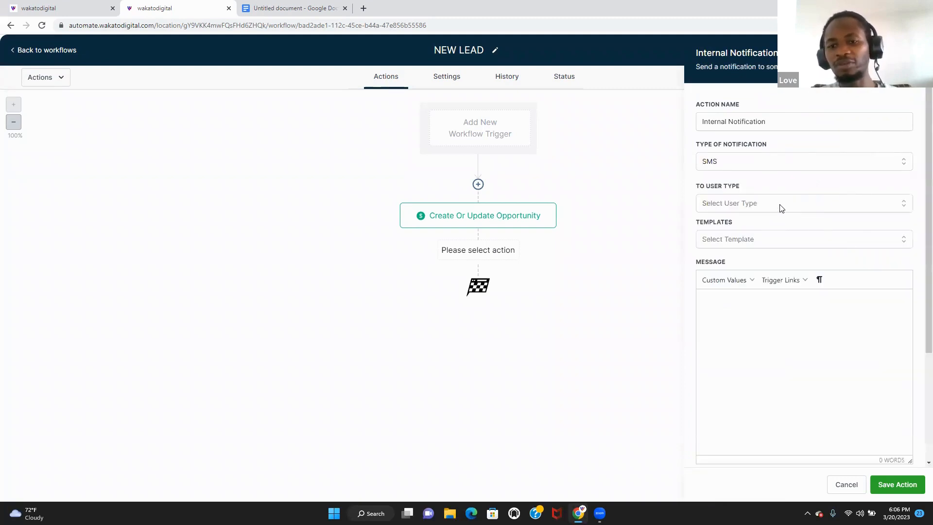
click(780, 205)
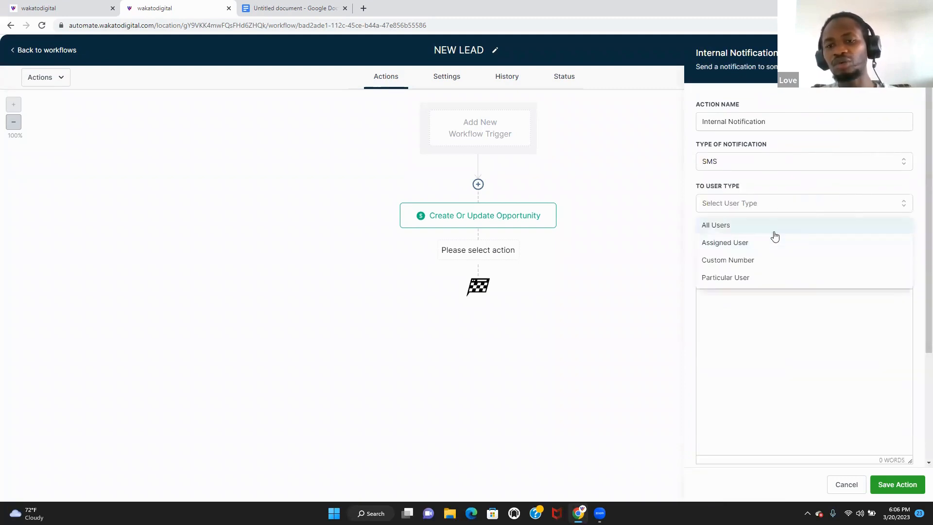
click(776, 231)
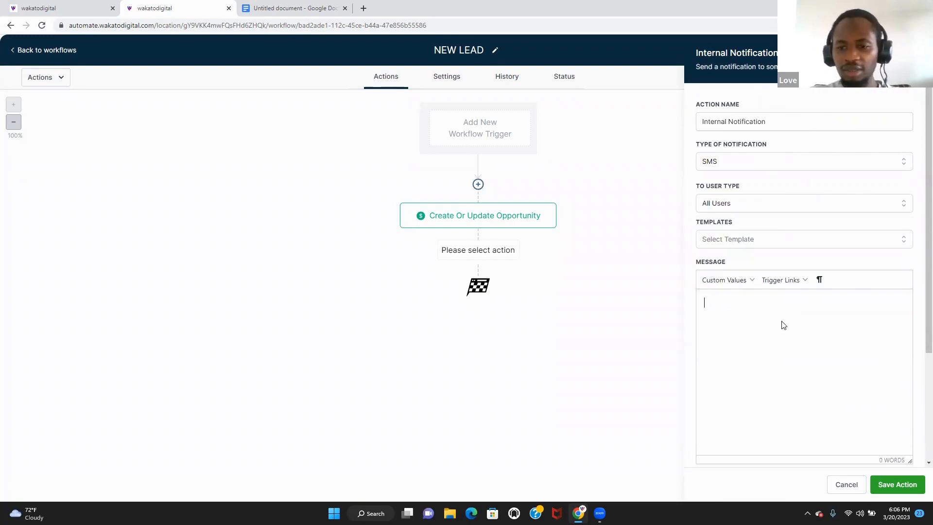
- Write 'YOU HAVE RECIEVED A NEW LEAD. CALL THEM AS SOON' with contact first name and phone, then save
text(YO)
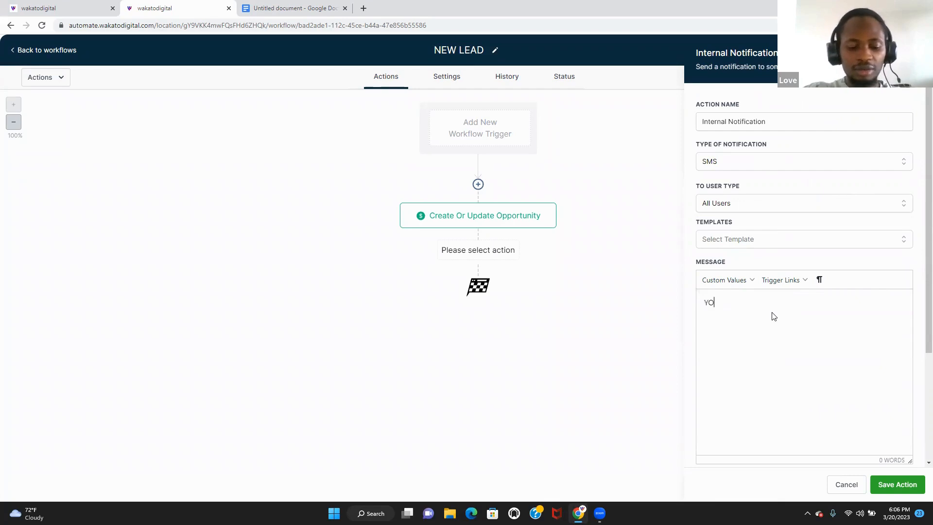
text(U HAVE RECIEVED A )
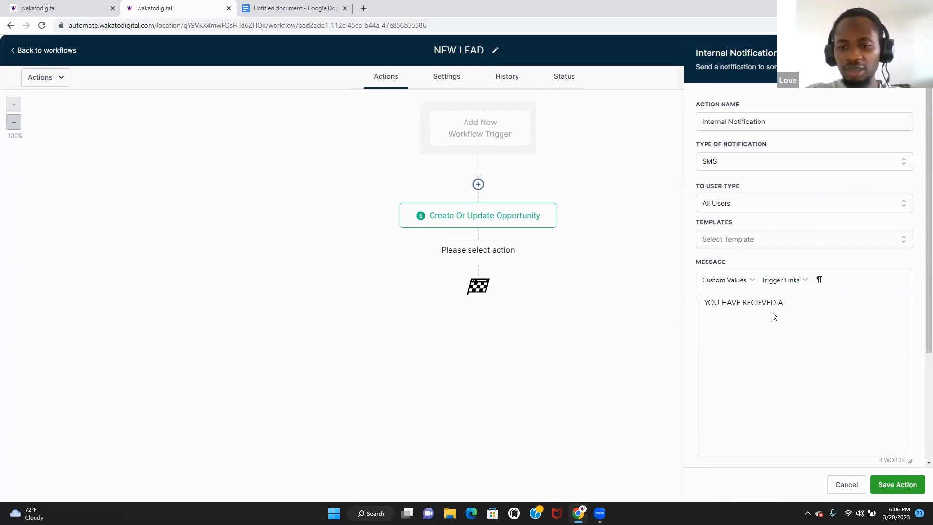
text(NEW LEAD)
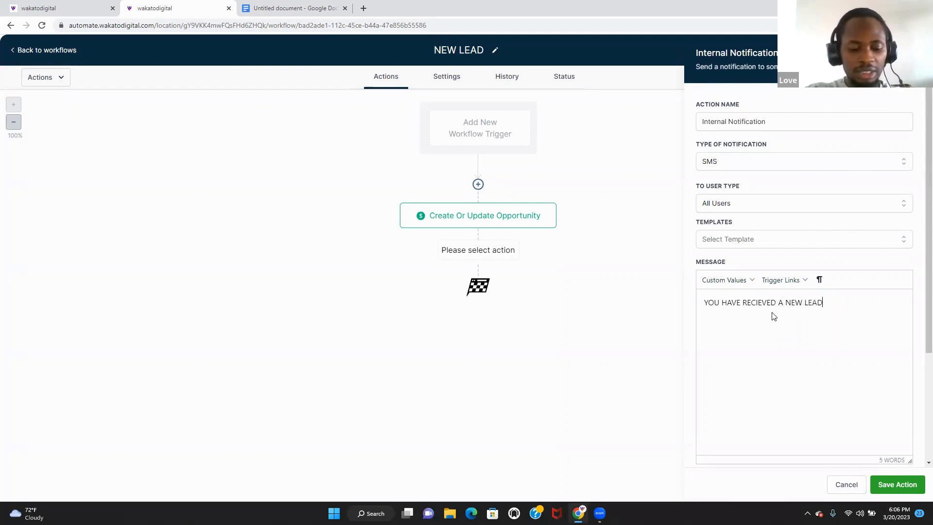
text(. CALL THE)
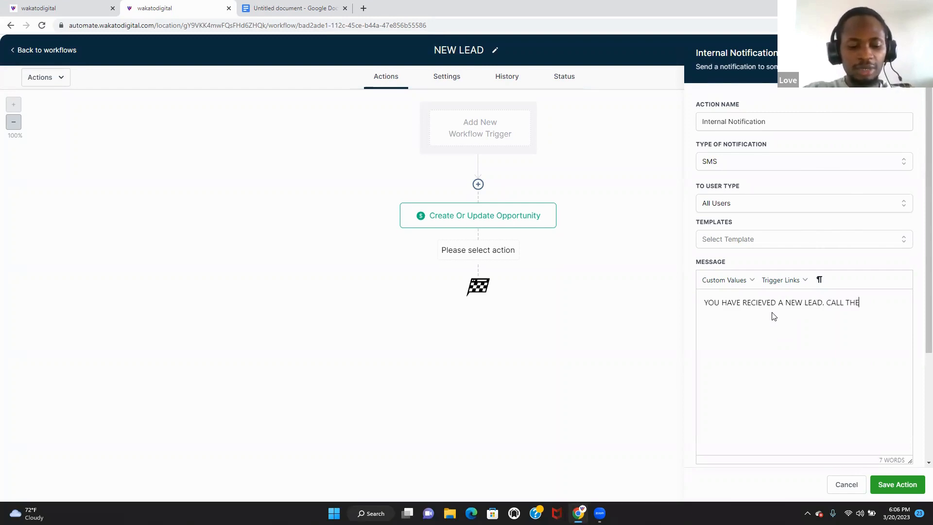
text(M AS SOON)
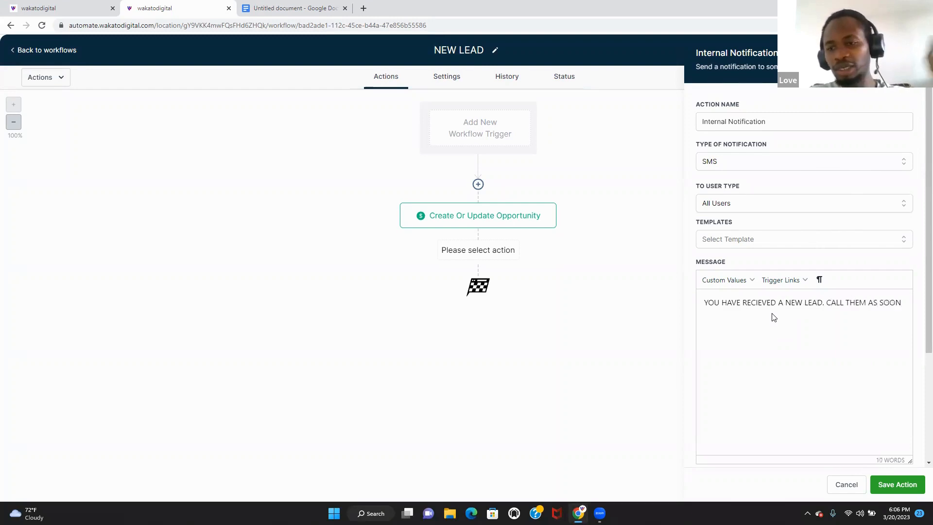
click(737, 280)
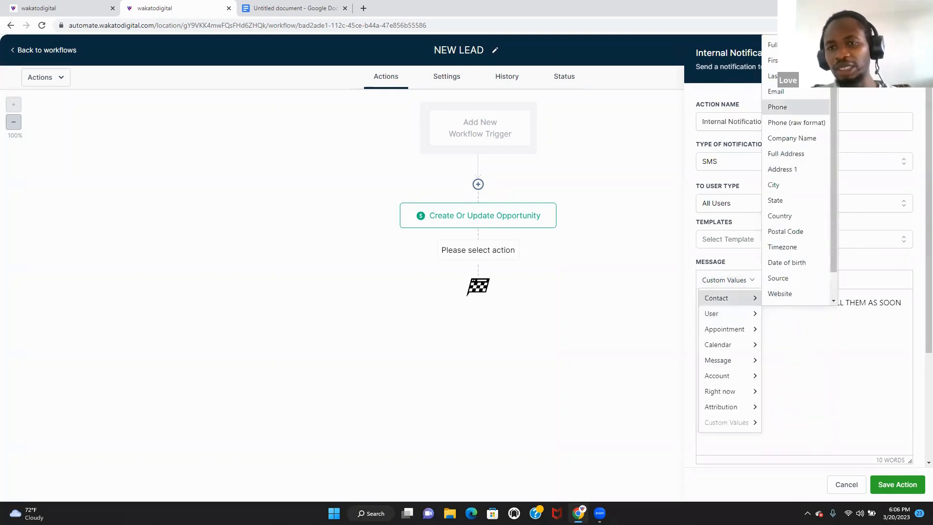
click(773, 60)
click(736, 280)
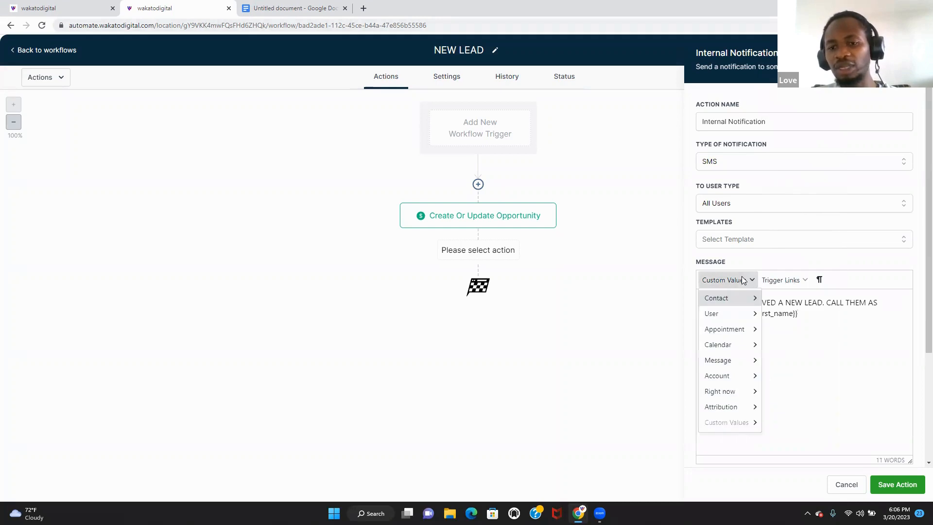
mouse_move(748, 318)
mouse_move(751, 299)
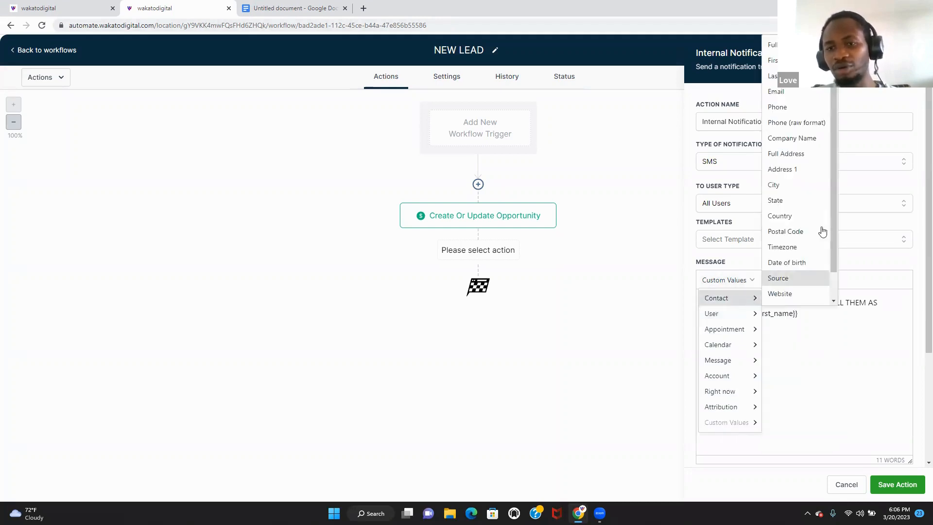
click(793, 105)
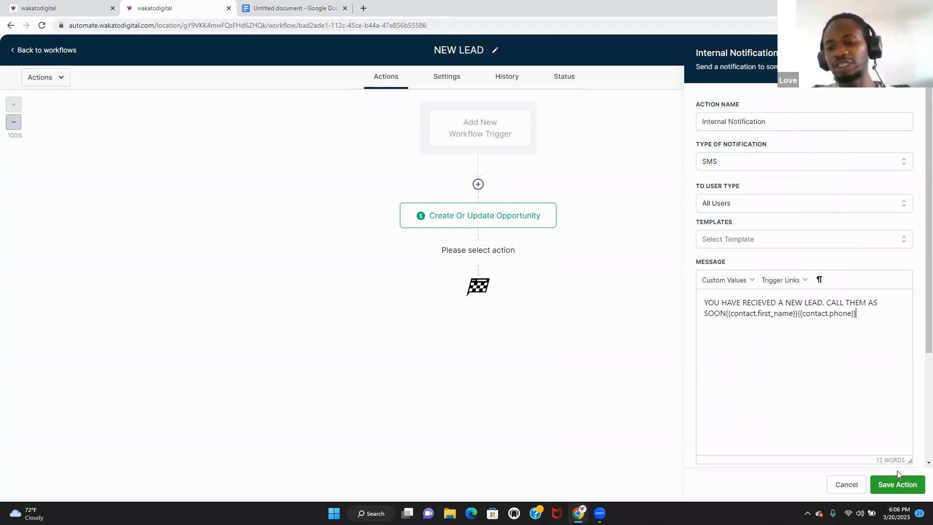
click(899, 484)
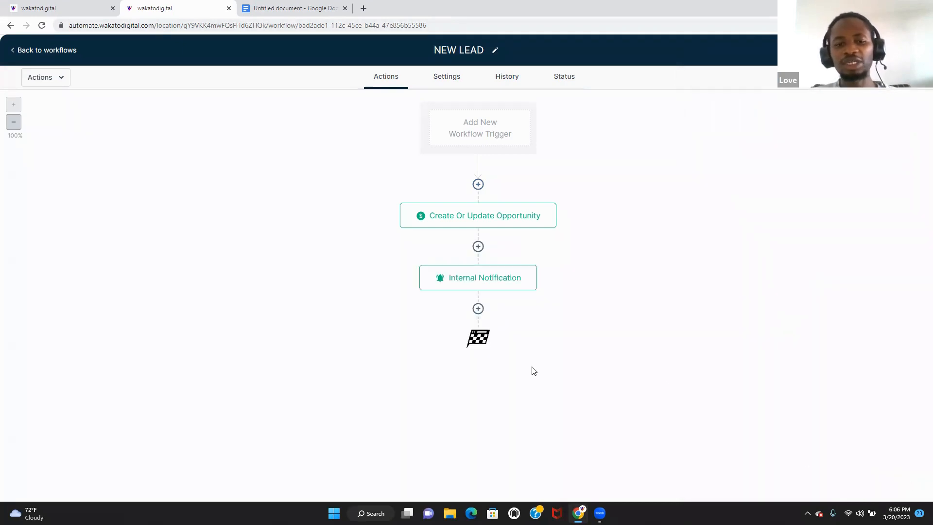
- Add a Send SMS action after the notification, discarding an accidentally chosen email step
click(478, 308)
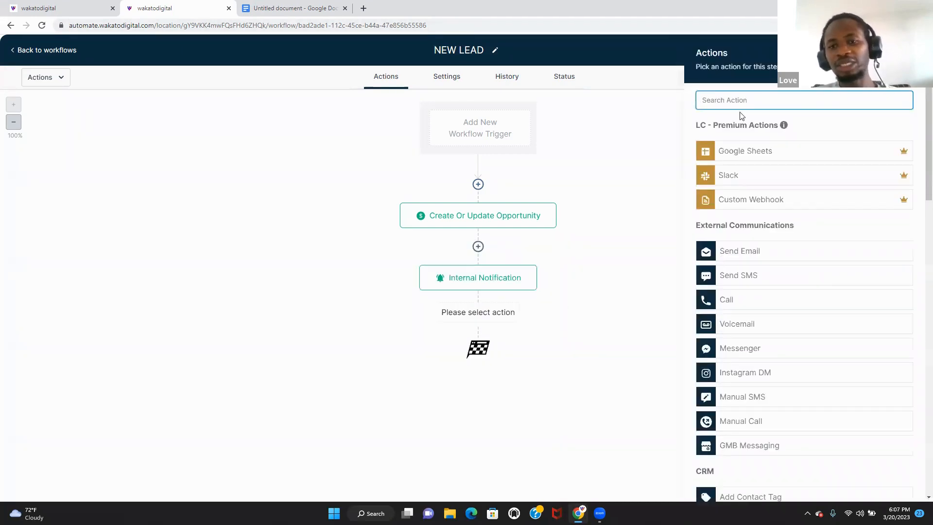
text(SEN)
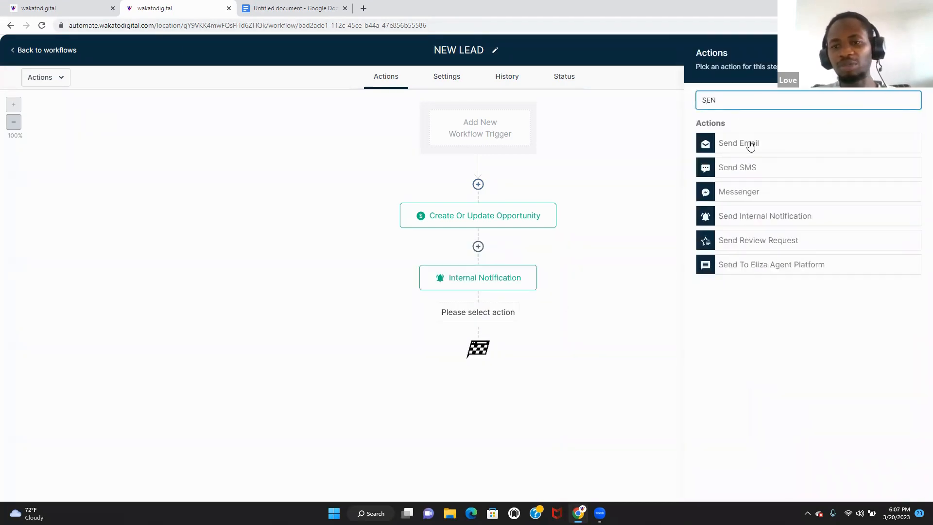
click(750, 145)
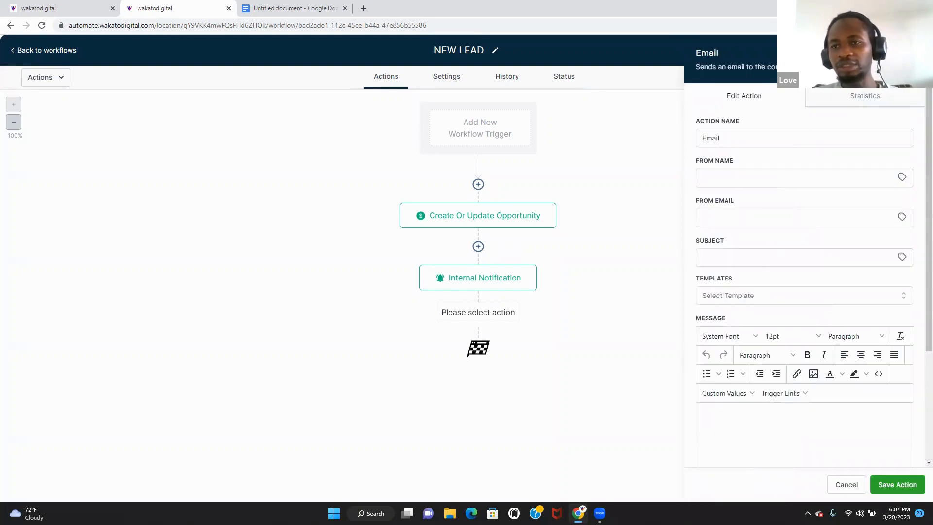
click(913, 53)
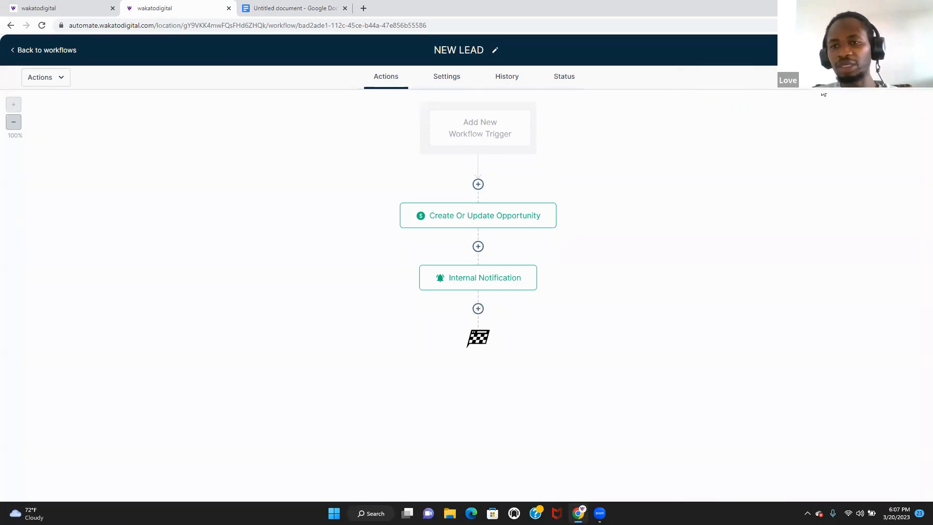
click(478, 309)
text(SEND)
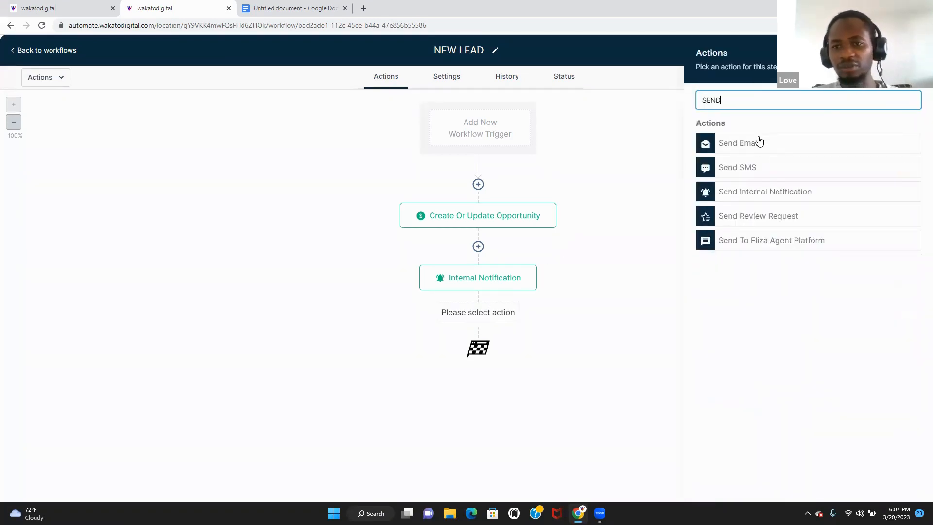
click(760, 168)
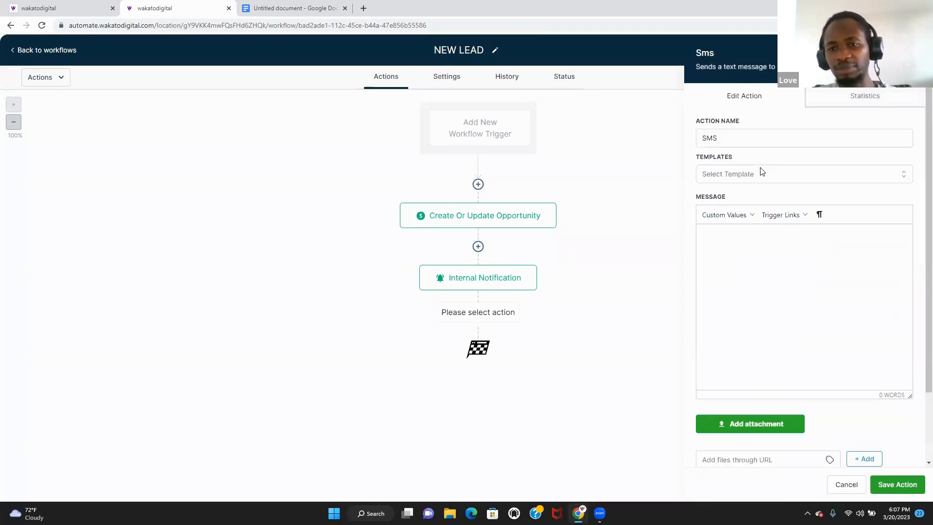
- Write the SMS 'HEY [first name] THANK YOU FOR CLAIMING OUR ..FFF' and save it
click(770, 252)
text(HEL)
key(BackSpace)
key(BackSpace)
key(BackSpace)
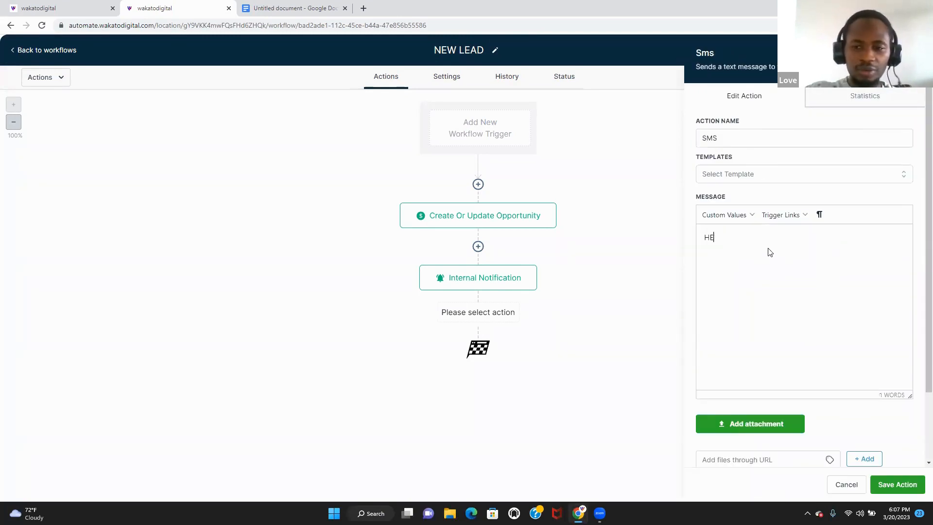
text(HEY)
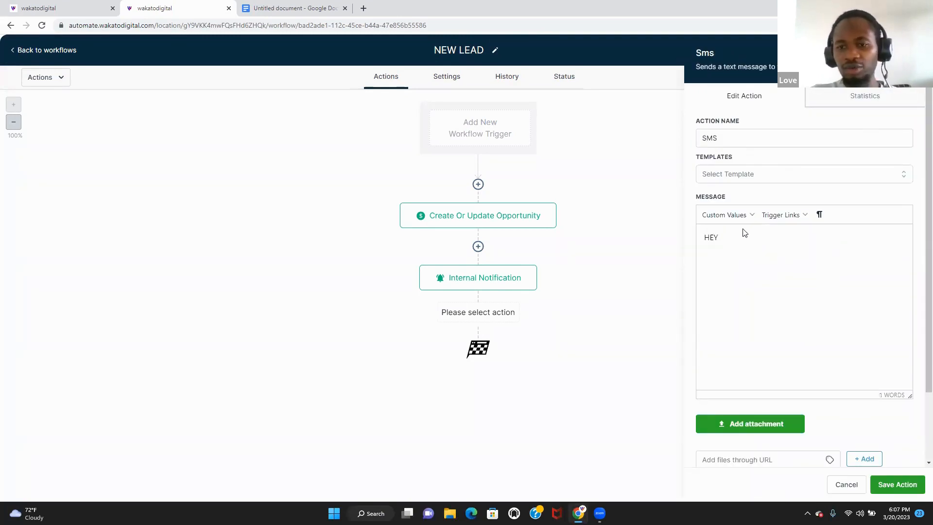
click(736, 216)
mouse_move(743, 233)
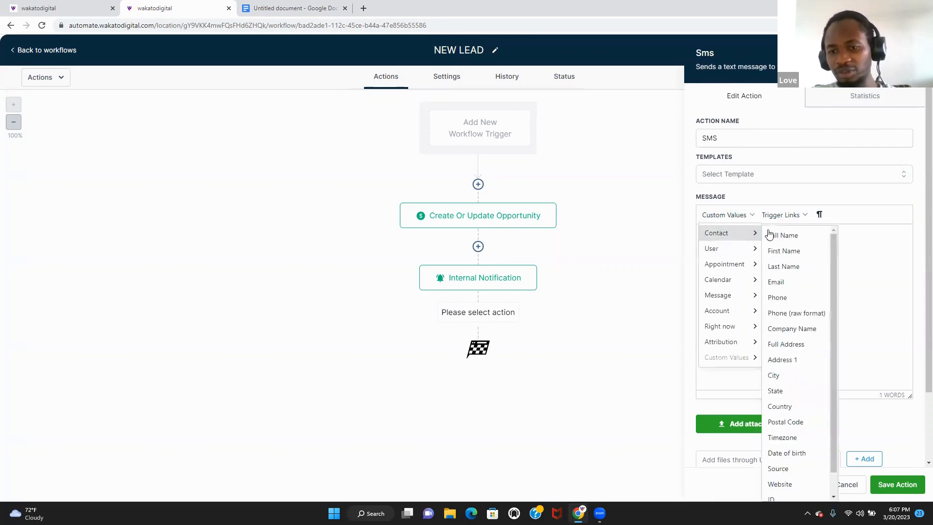
click(791, 254)
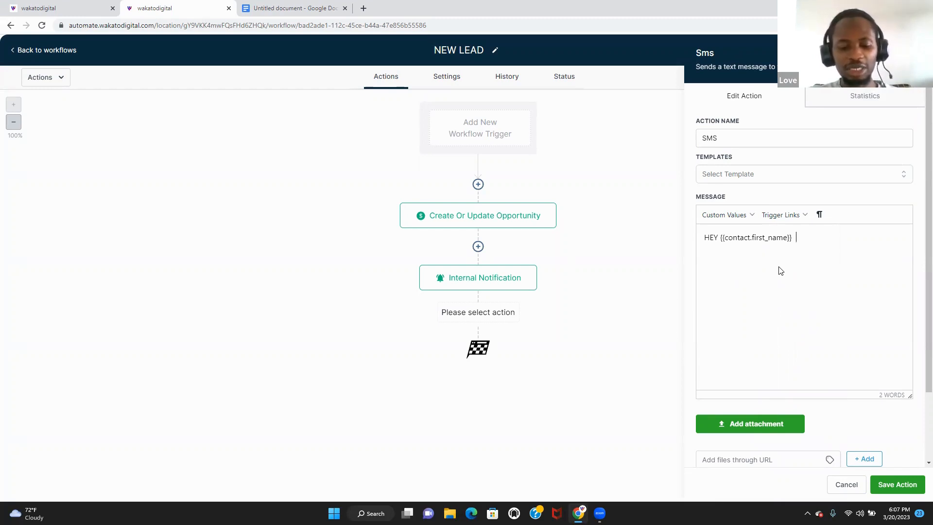
key(BackSpace)
text(T)
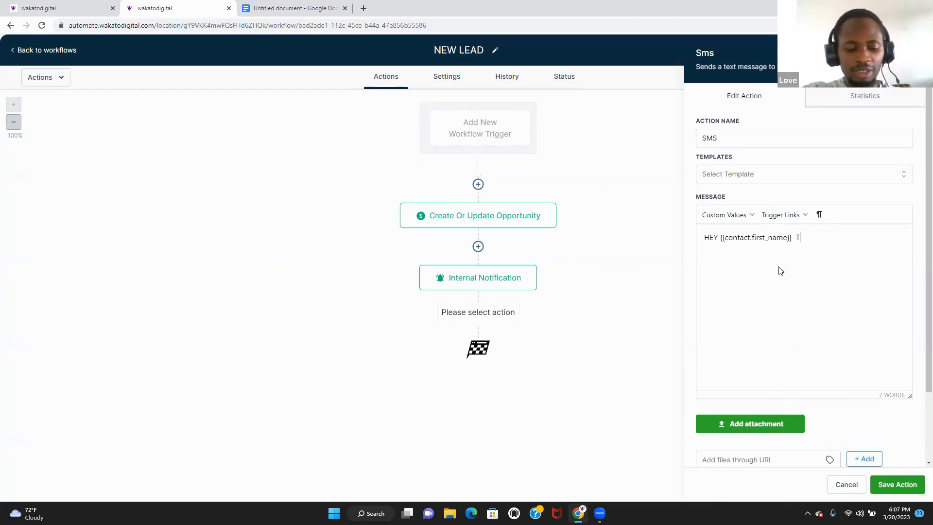
text(HANK YOU FOR )
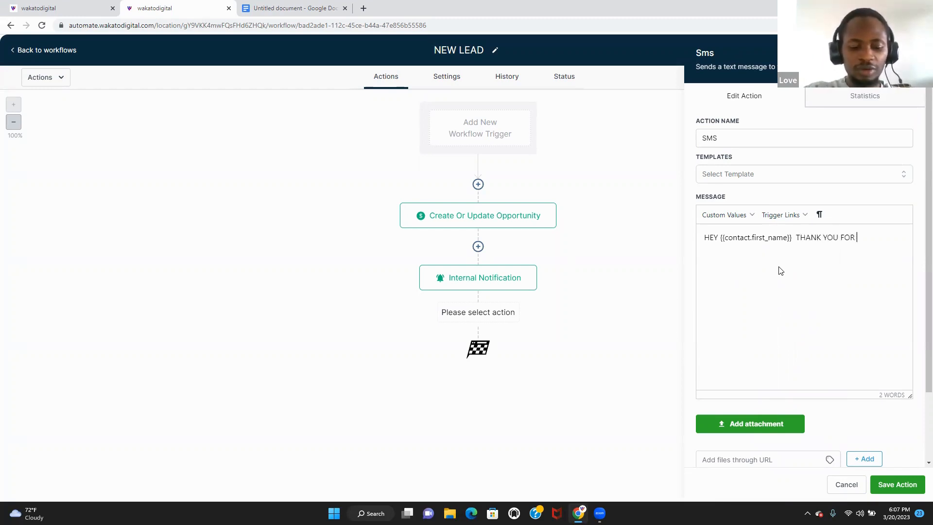
text(CLAI)
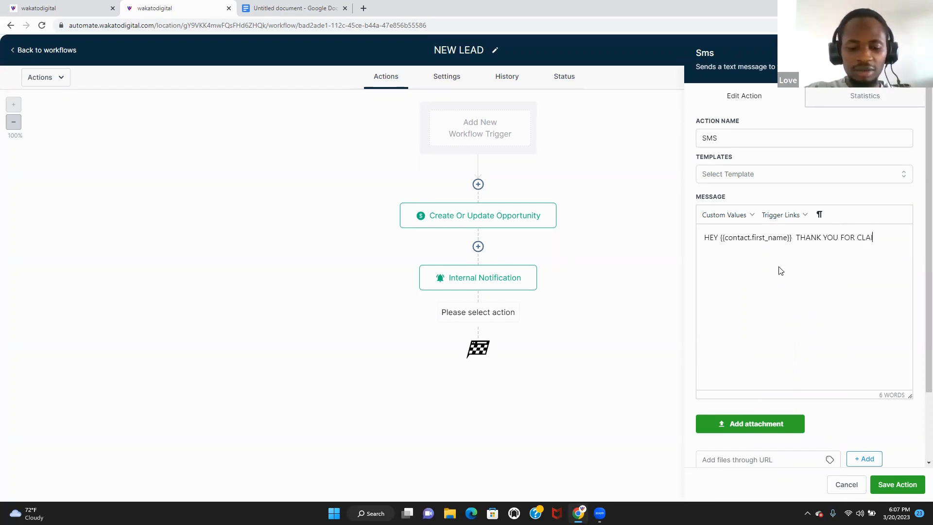
text(MING O)
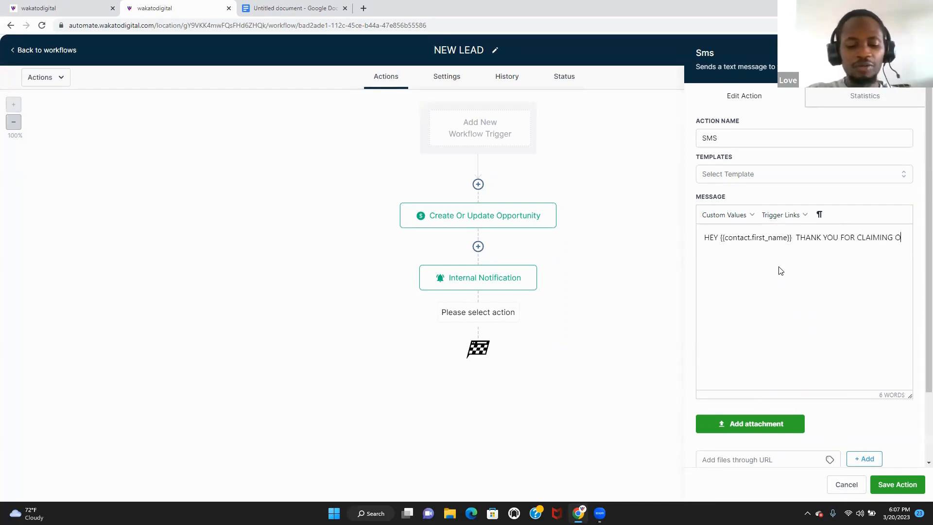
text(UR ..FFF)
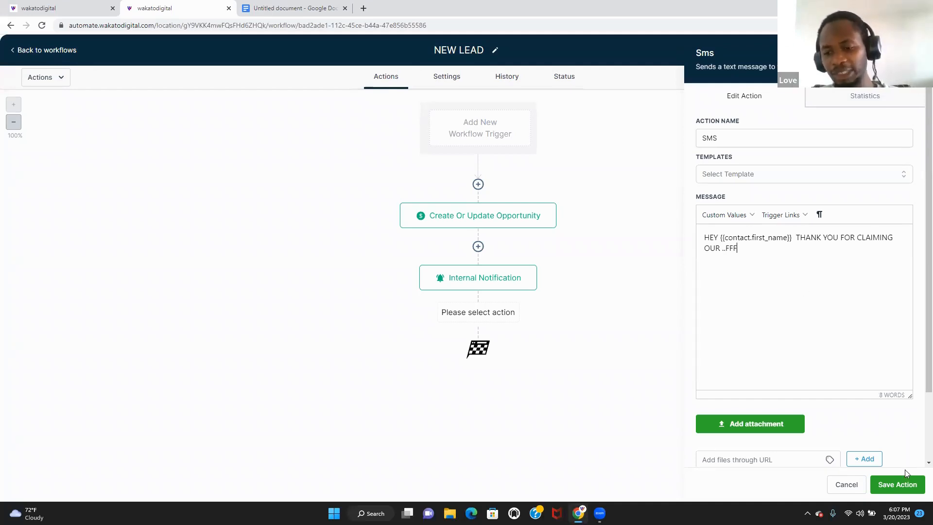
click(907, 485)
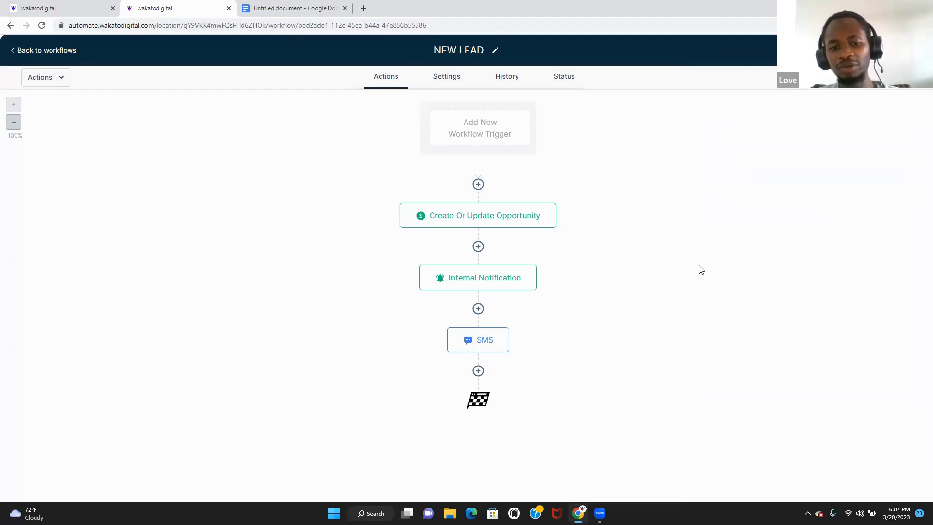
- Add a 5-minute Wait step after the SMS
click(478, 371)
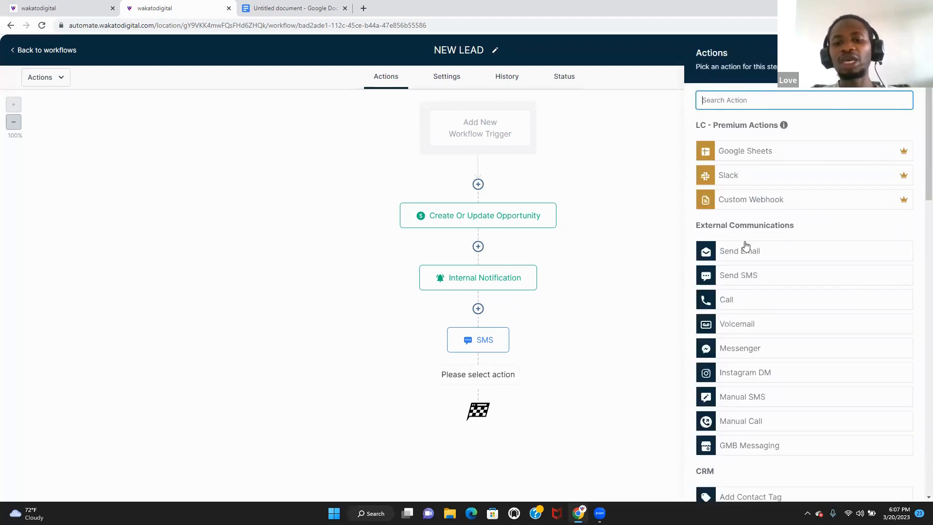
text(WAI)
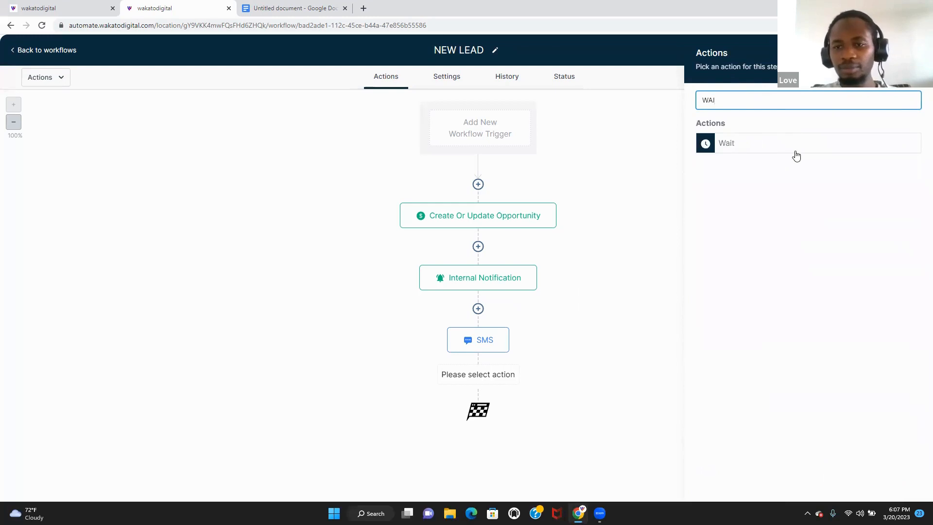
click(795, 149)
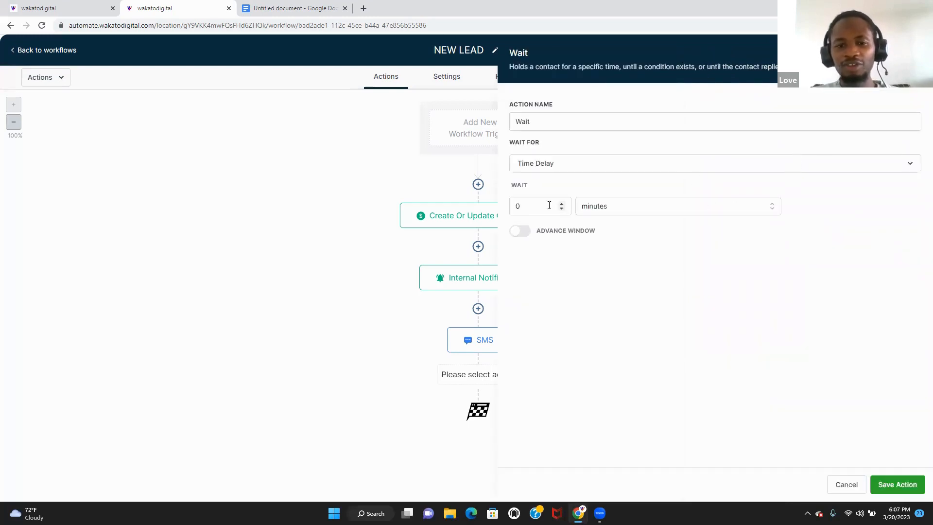
click(558, 206)
text(5)
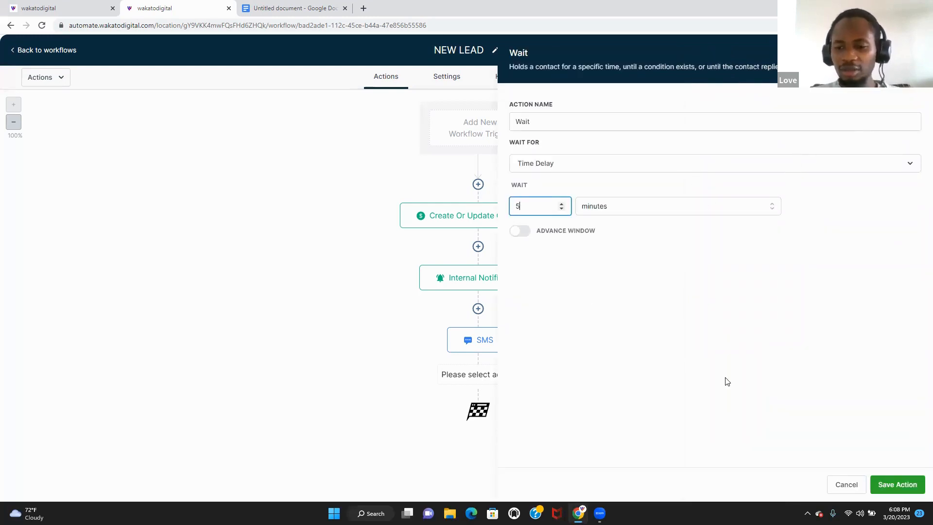
click(896, 484)
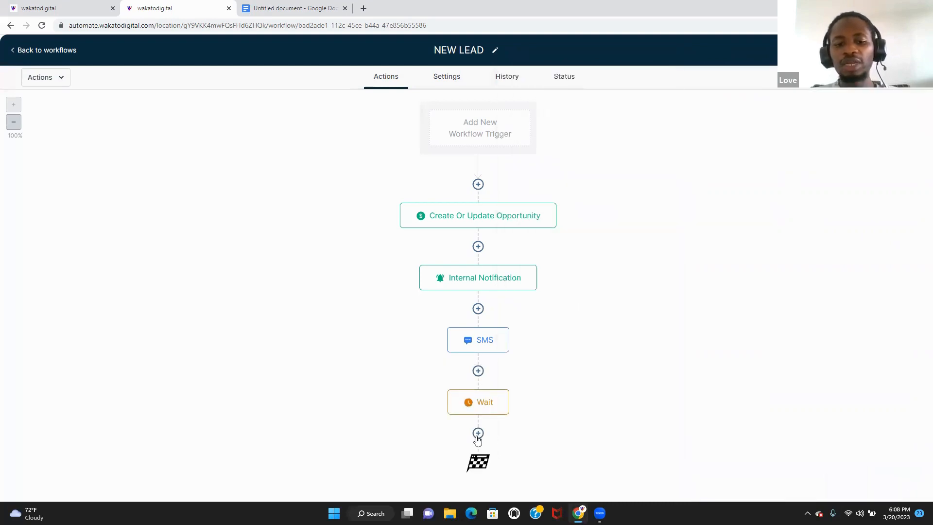
- Add a Call step after the Wait with the whisper 'THIS IS A NEW LEAD.'
click(478, 433)
click(739, 312)
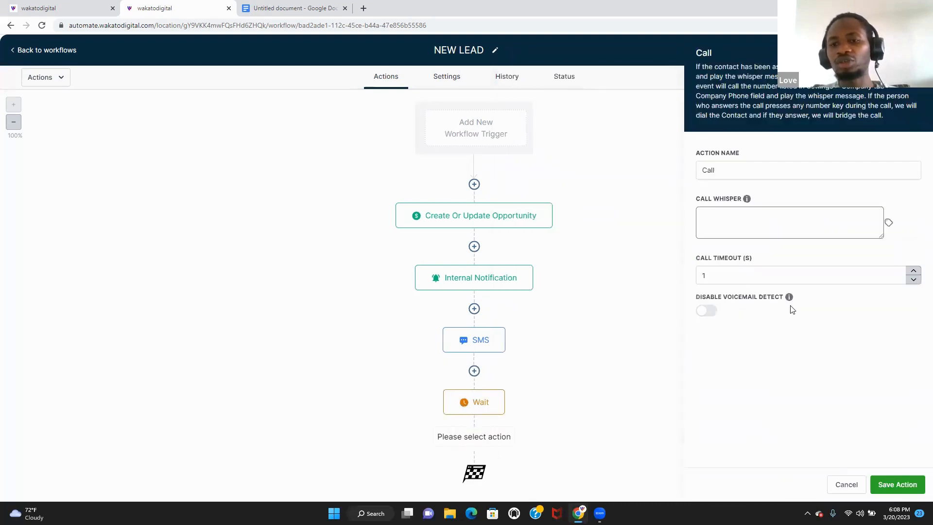
click(730, 222)
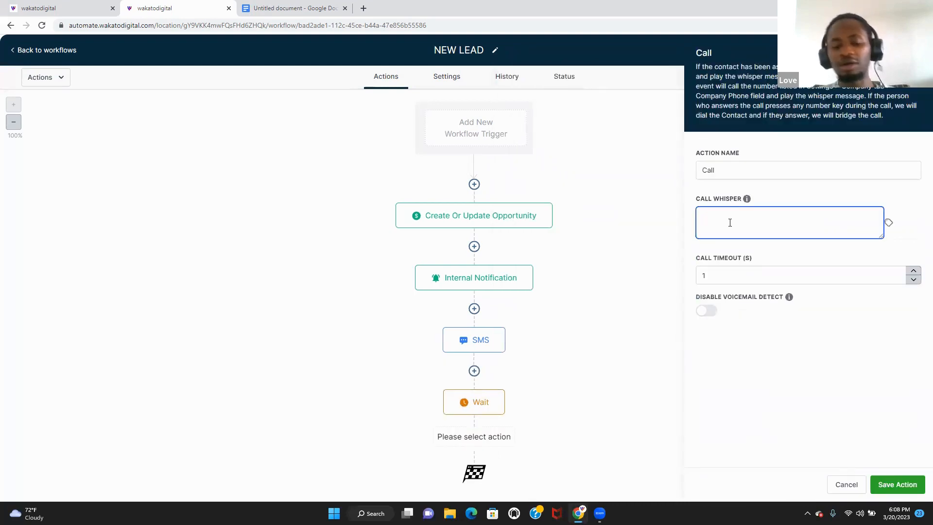
text(THIS IS)
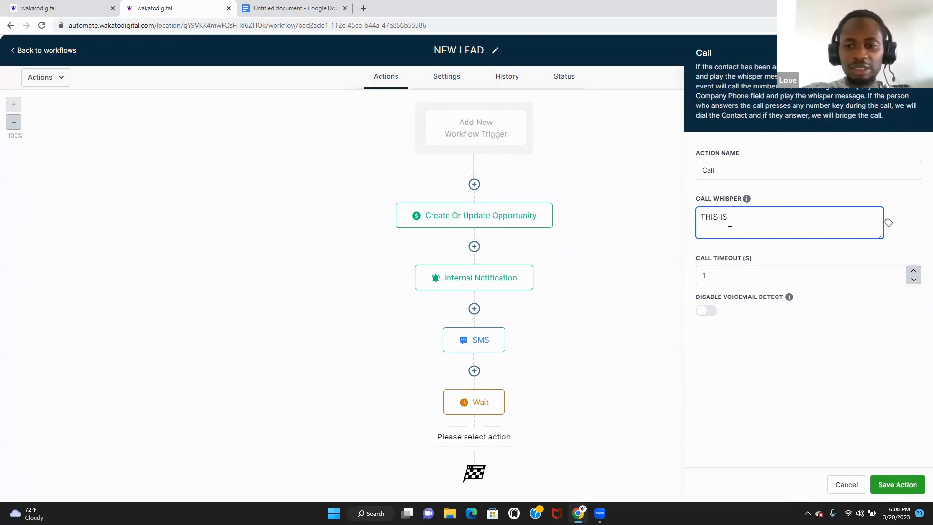
text( A NEW LEAD.)
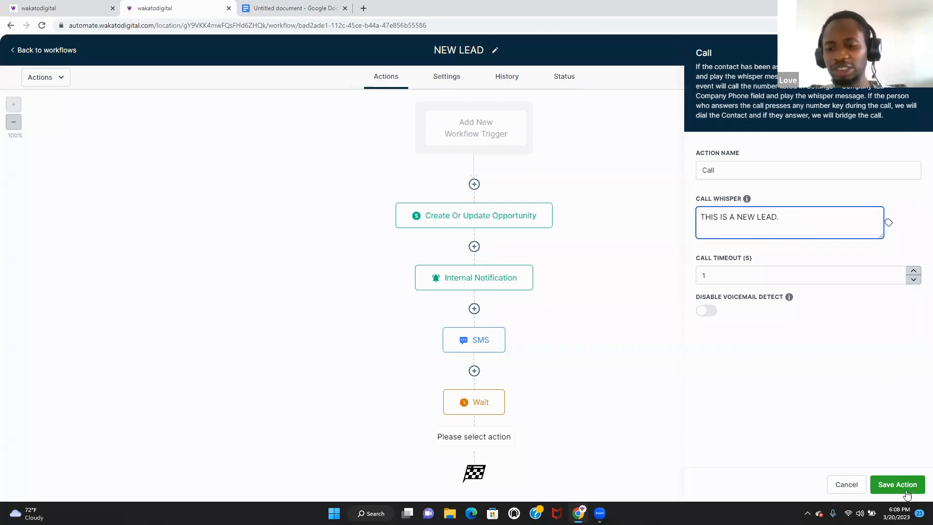
click(903, 485)
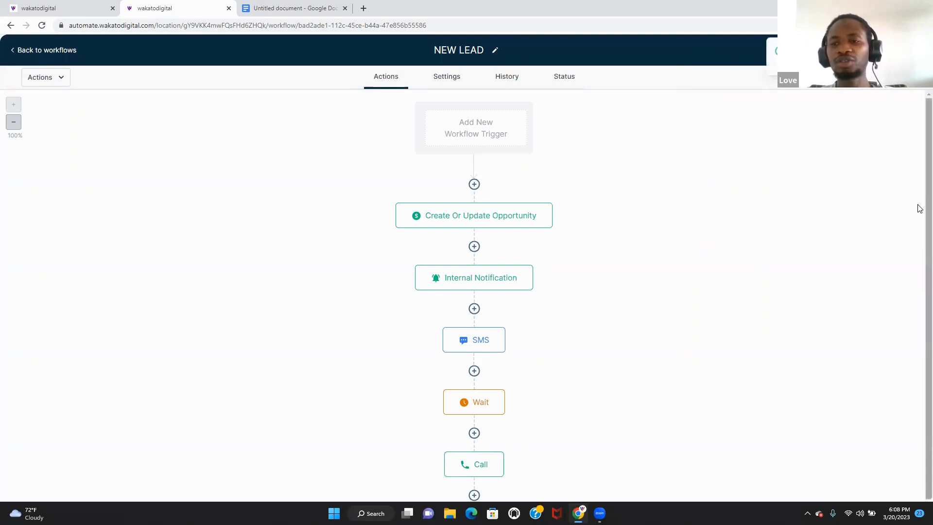
- Reopen the nurture/ monthly newsletter/ workflow from the list, then return to all workflows
scroll(918, 264, down, 2)
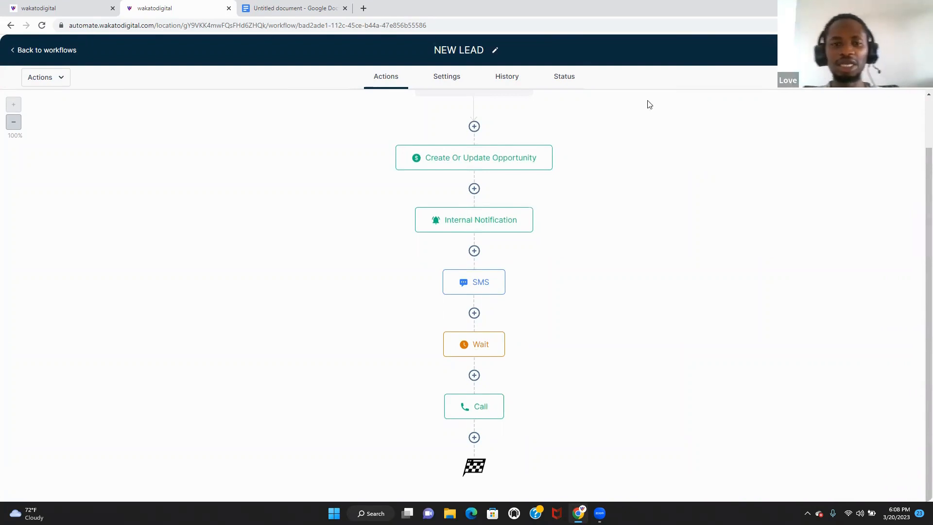
click(51, 53)
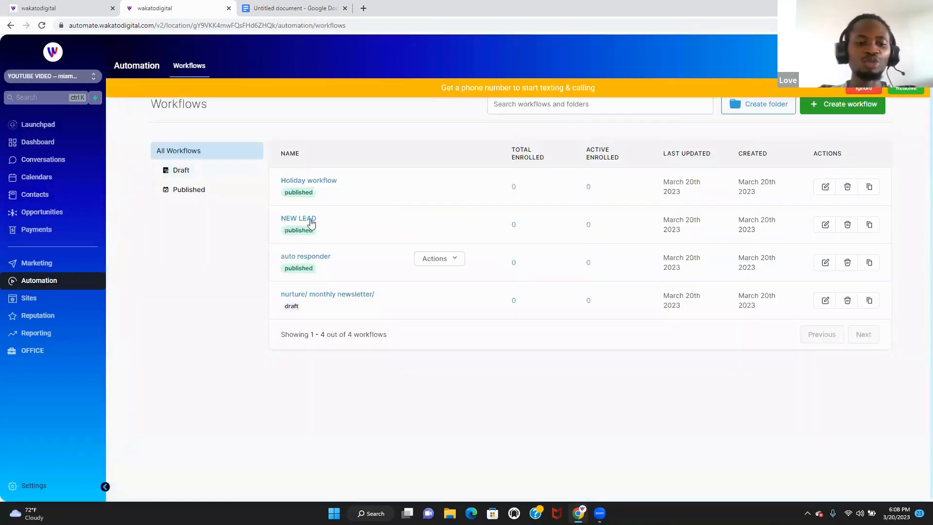
click(315, 303)
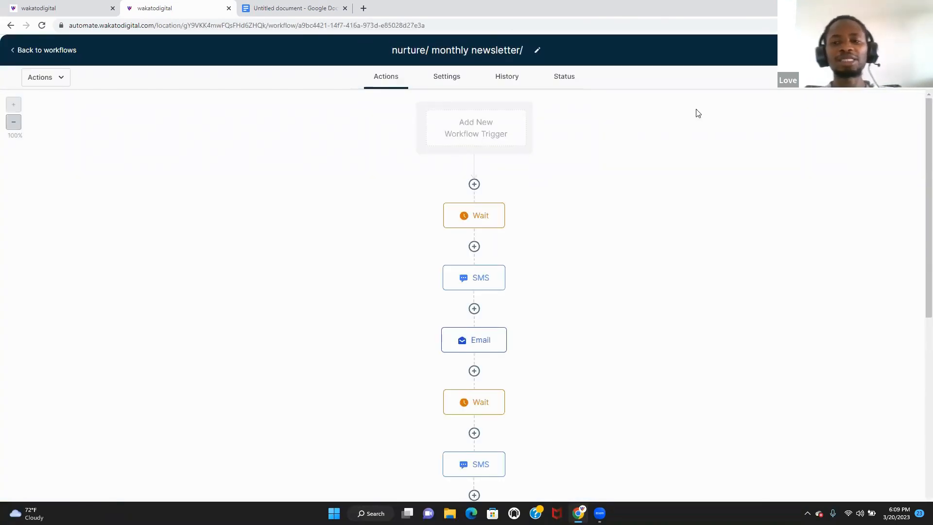
click(63, 51)
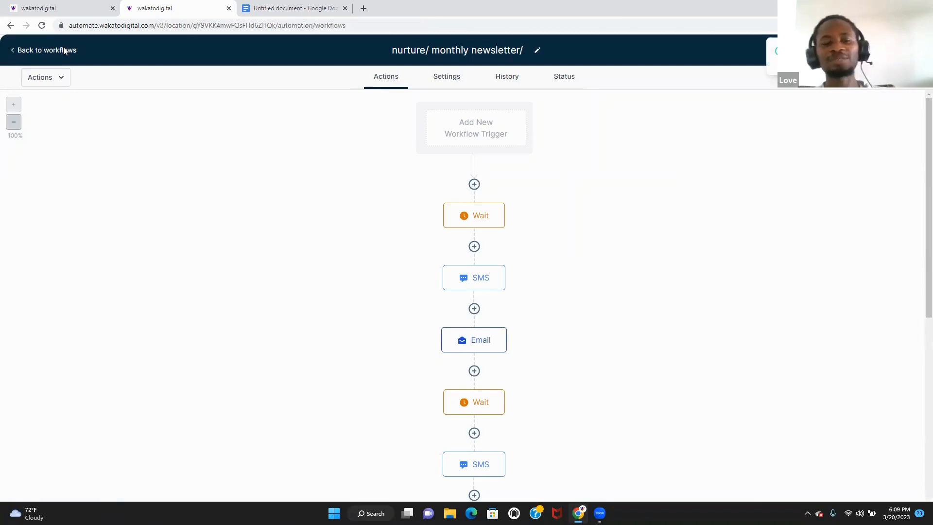